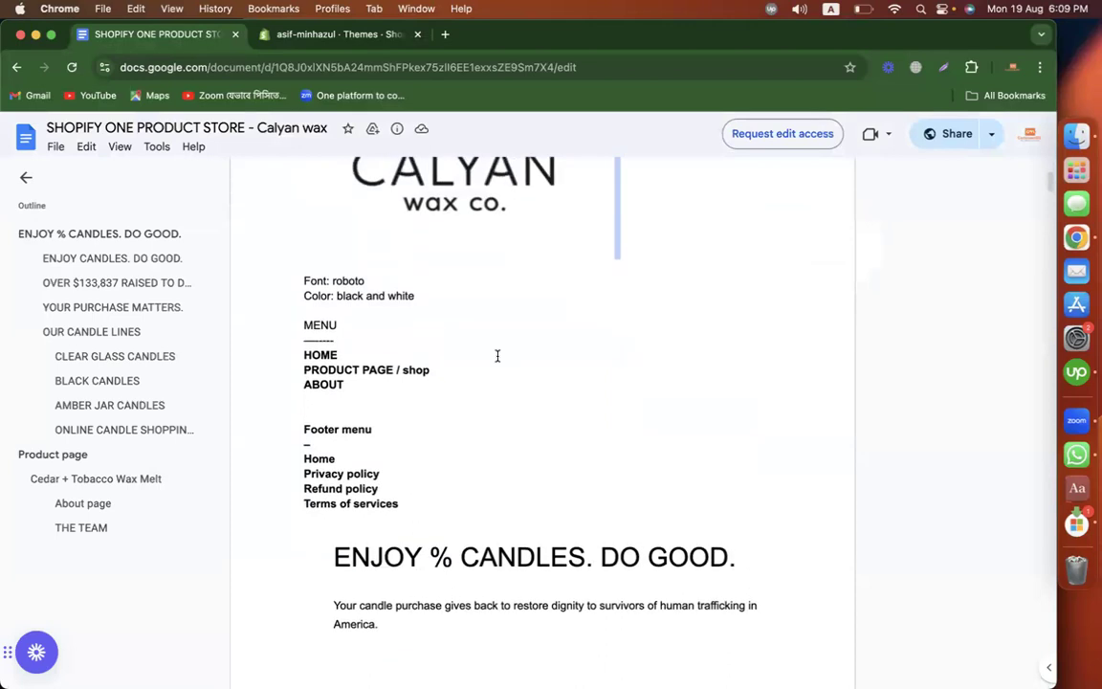
Step: Search Google for gempages in a new browser tab
click(335, 36)
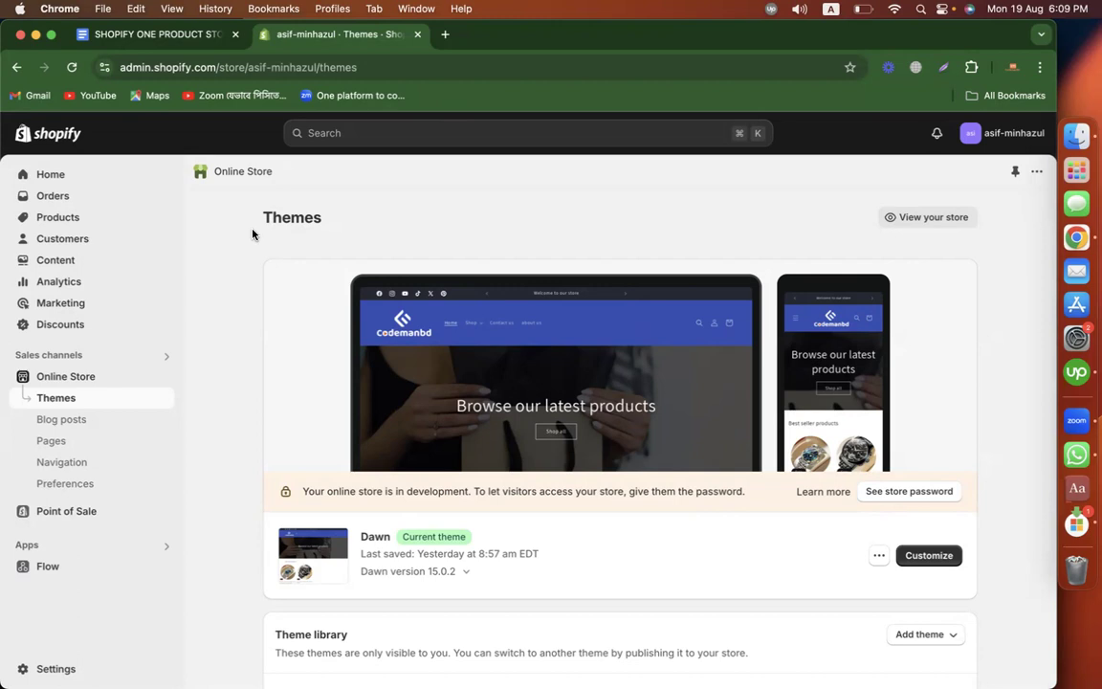
double_click(293, 219)
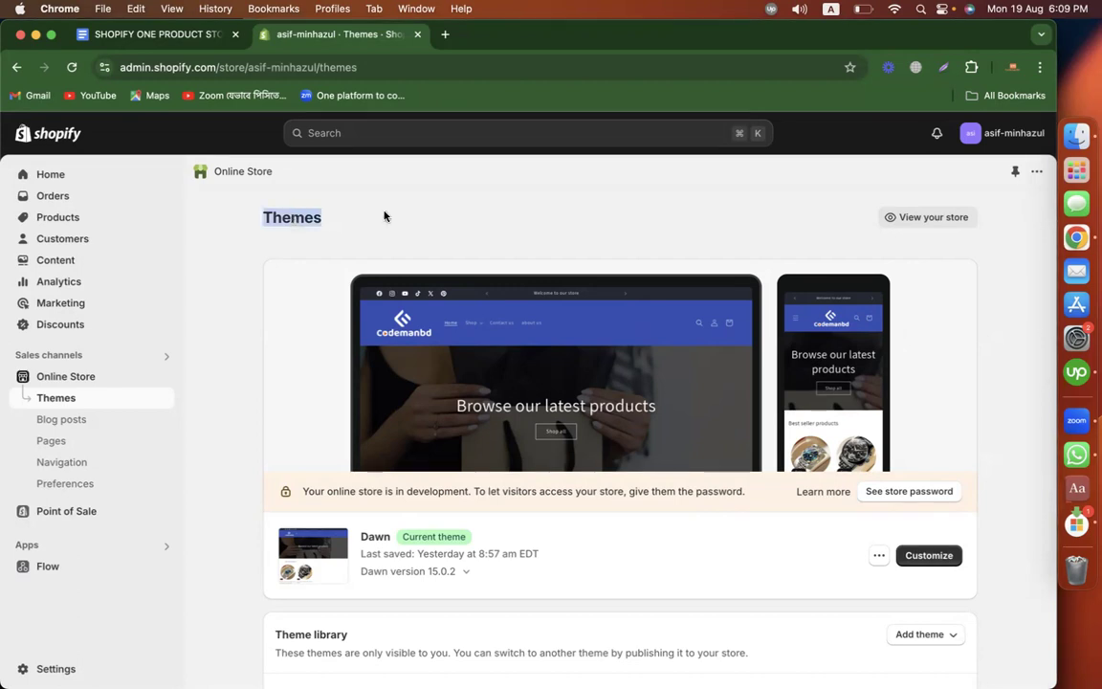
click(446, 35)
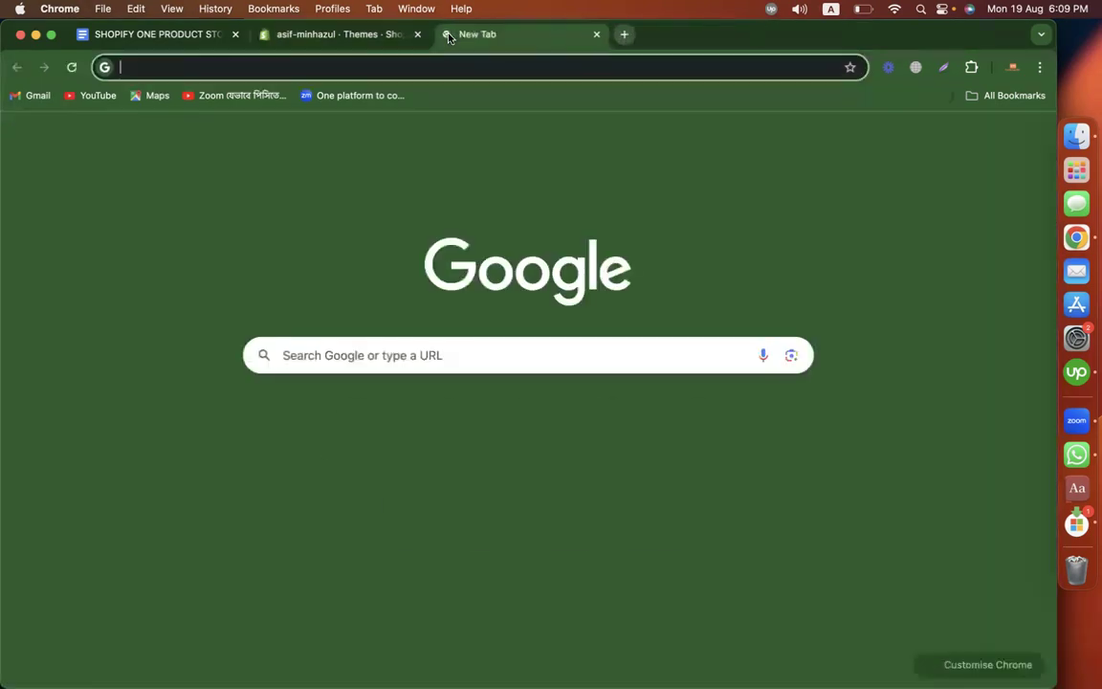
text(gempages)
key(Return)
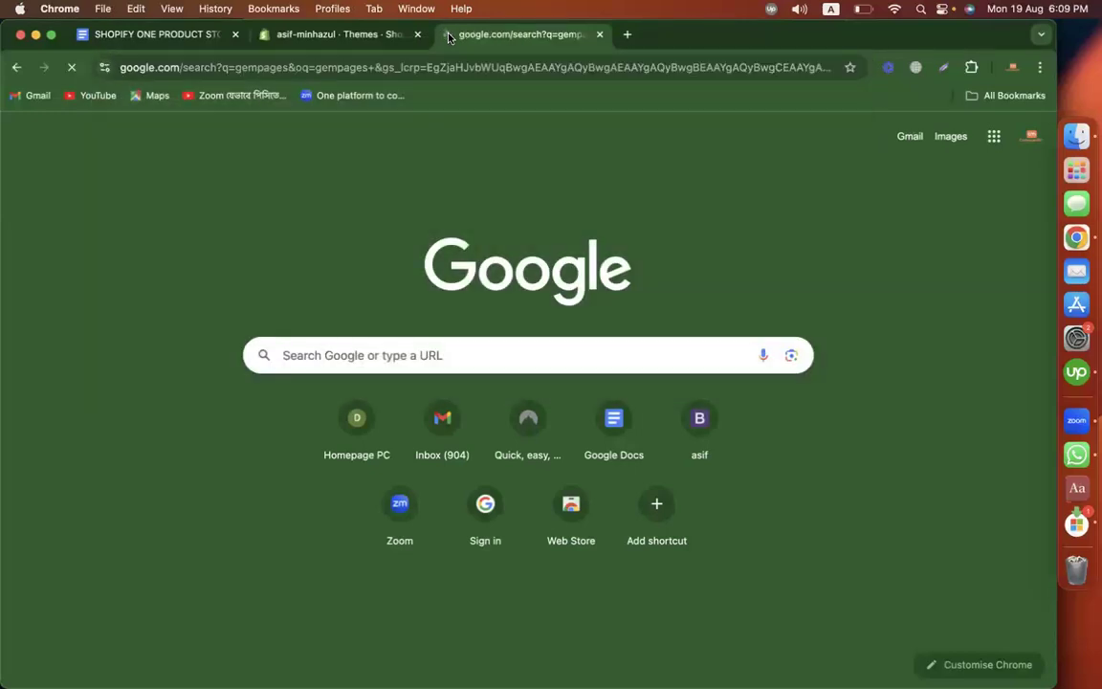
Step: Open the GemPages pricing page from the results and review the Free and Build plan details
scroll(276, 349, down, 3)
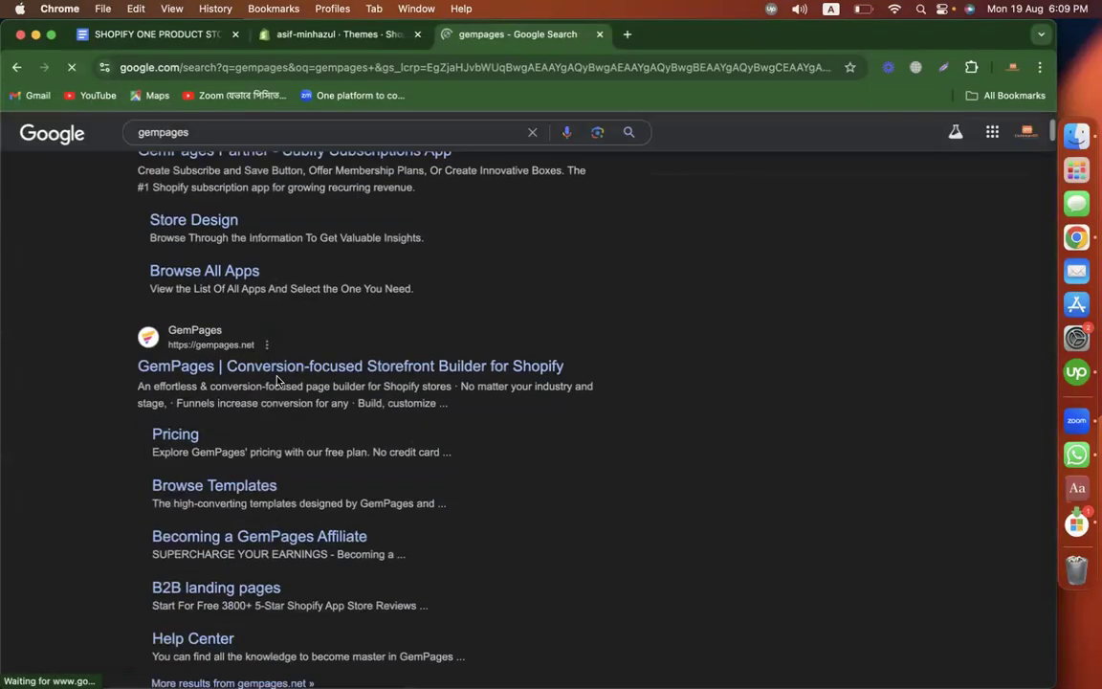
click(168, 435)
scroll(587, 391, down, 3)
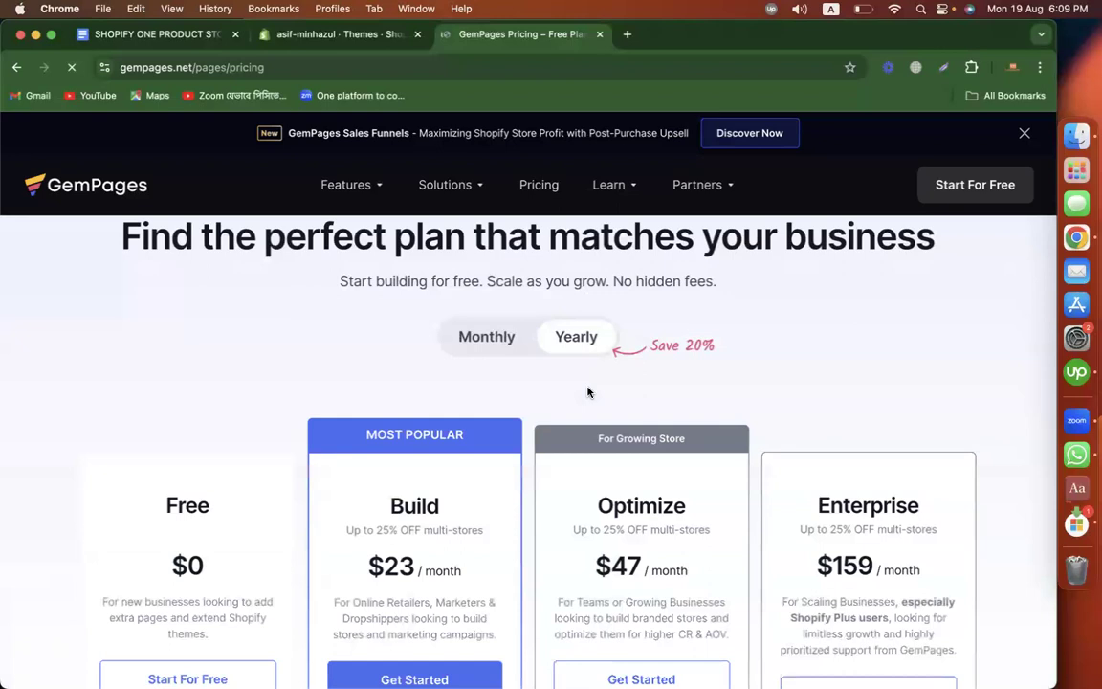
scroll(412, 417, down, 1)
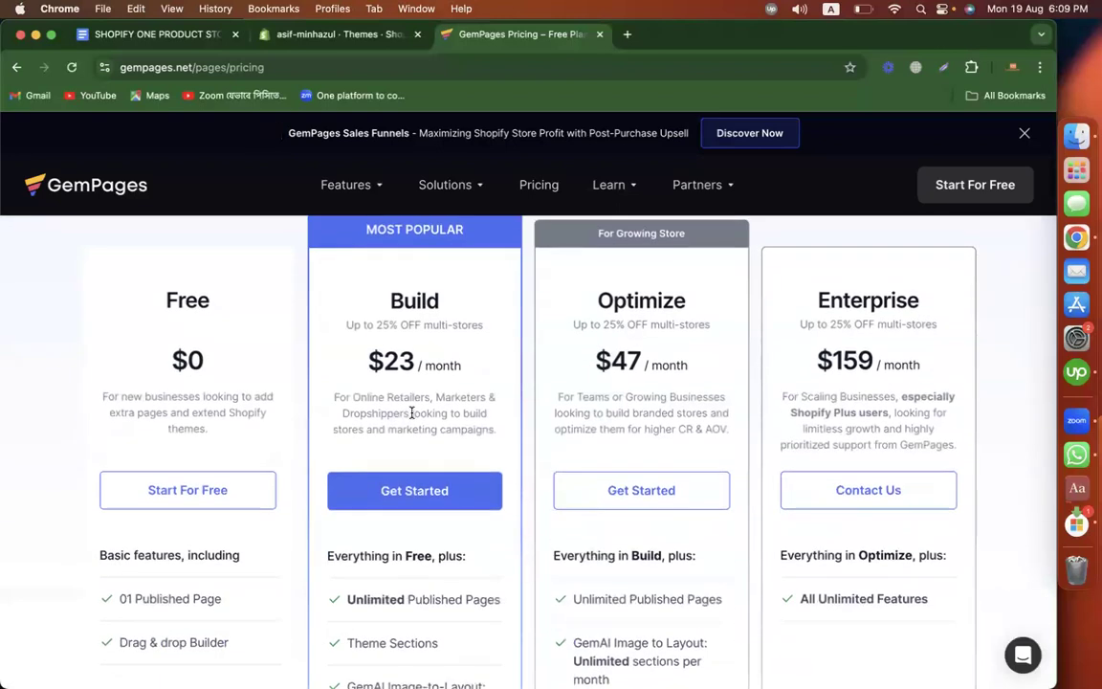
double_click(196, 280)
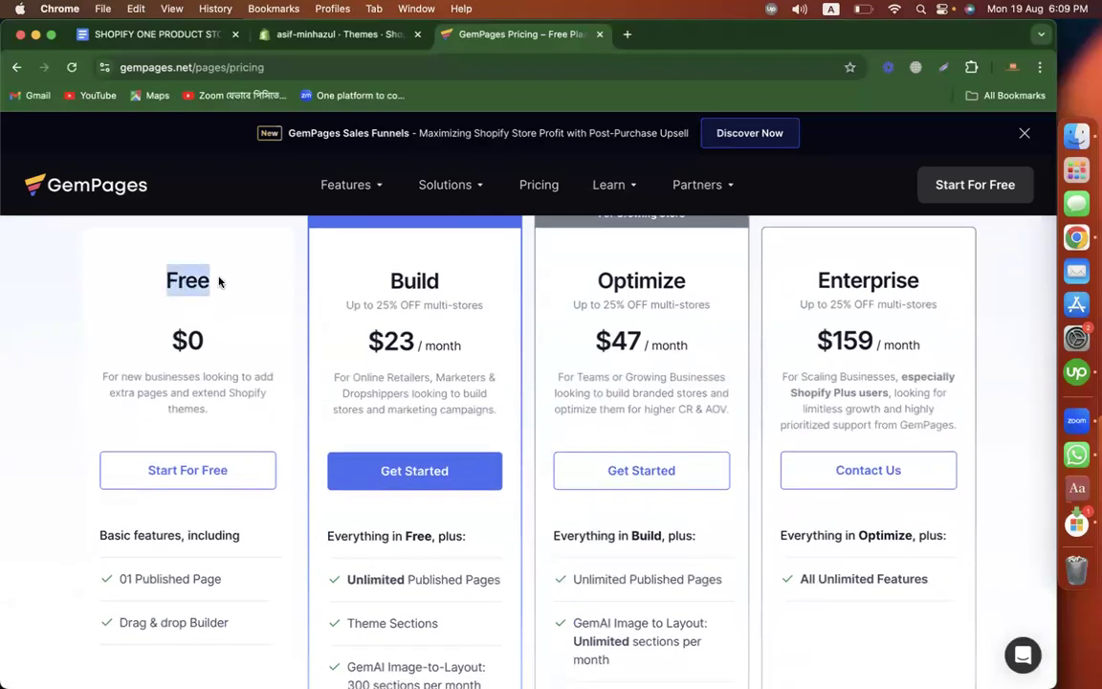
scroll(191, 537, down, 2)
drag(118, 496, 226, 494)
scroll(233, 442, up, 2)
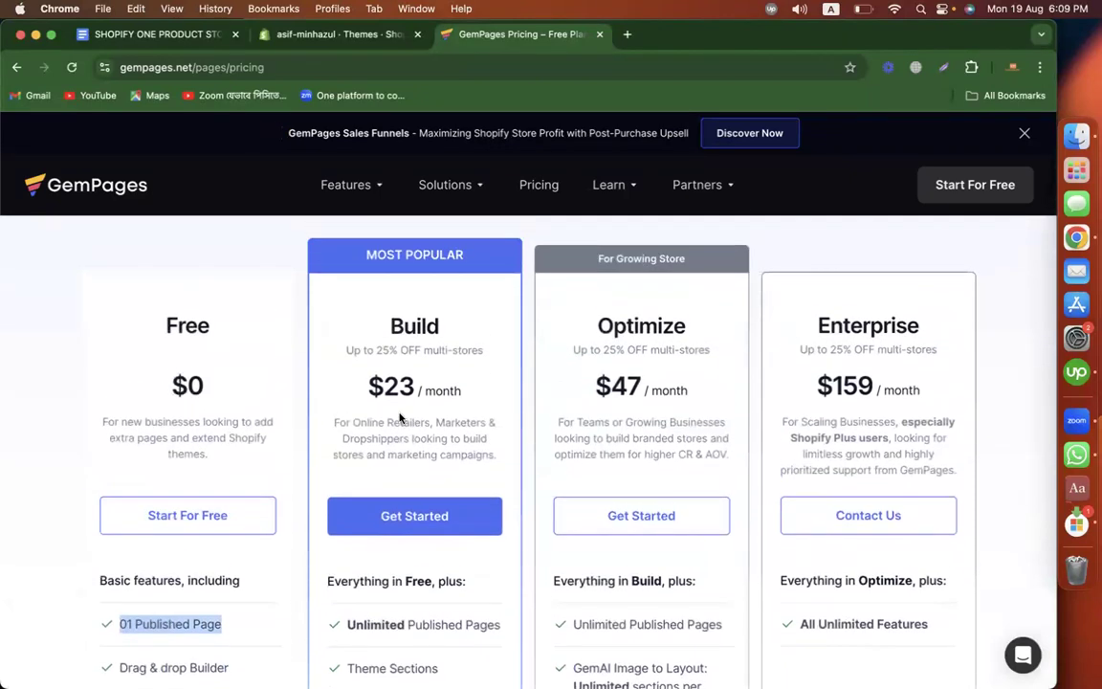
scroll(393, 423, down, 4)
scroll(474, 435, up, 3)
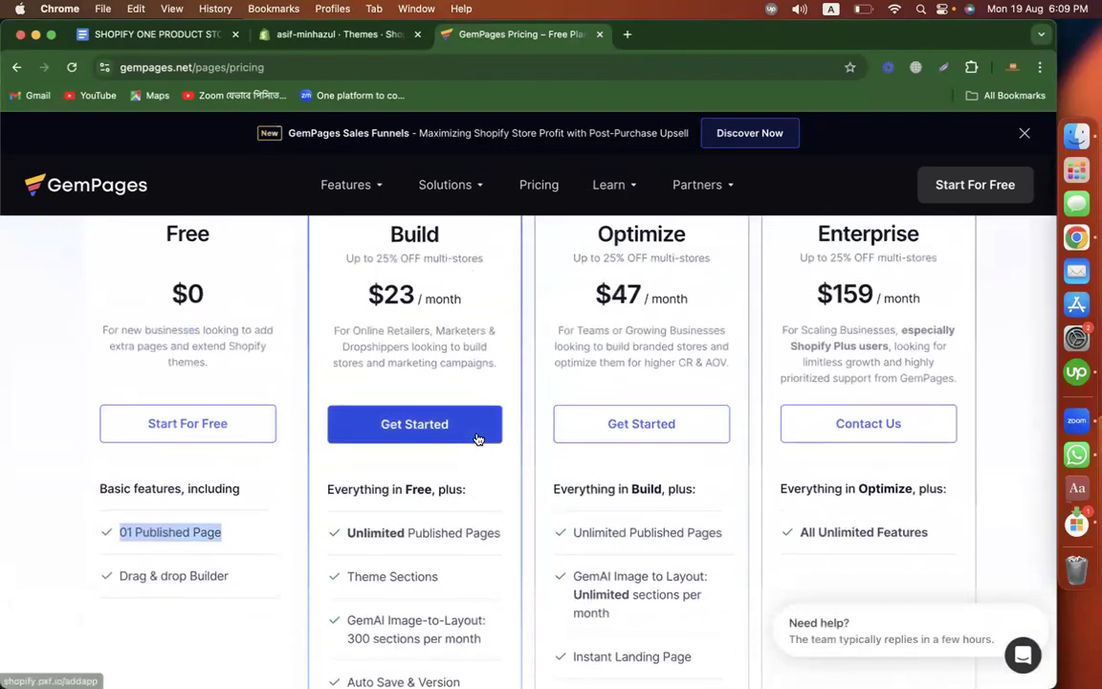
drag(356, 328, 464, 327)
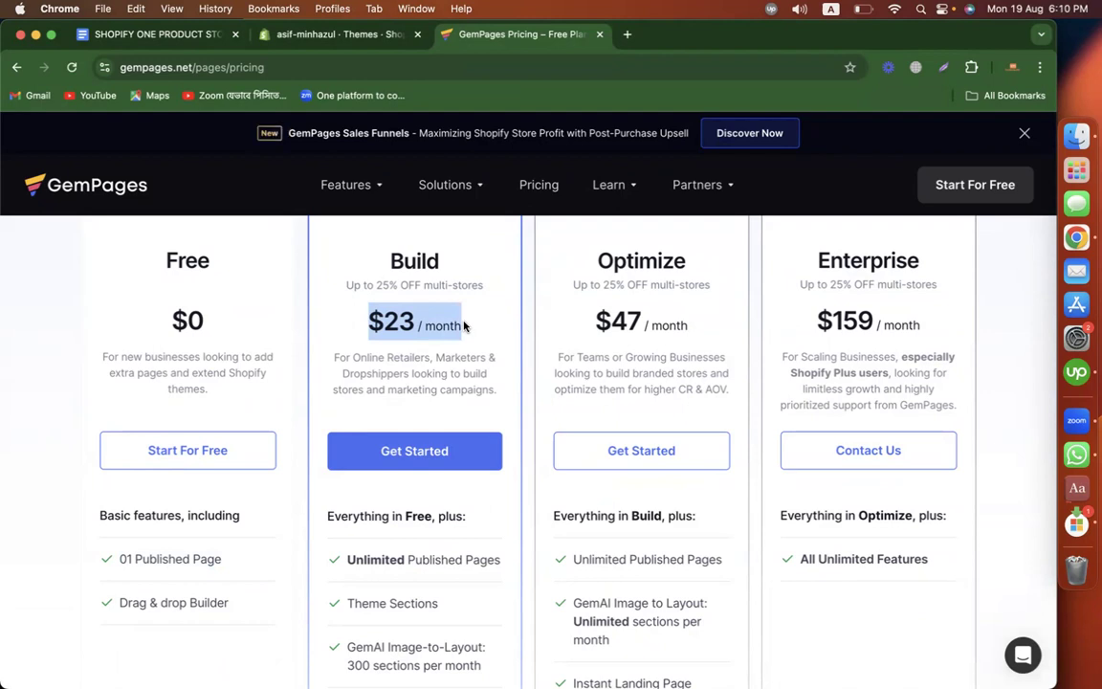
click(464, 326)
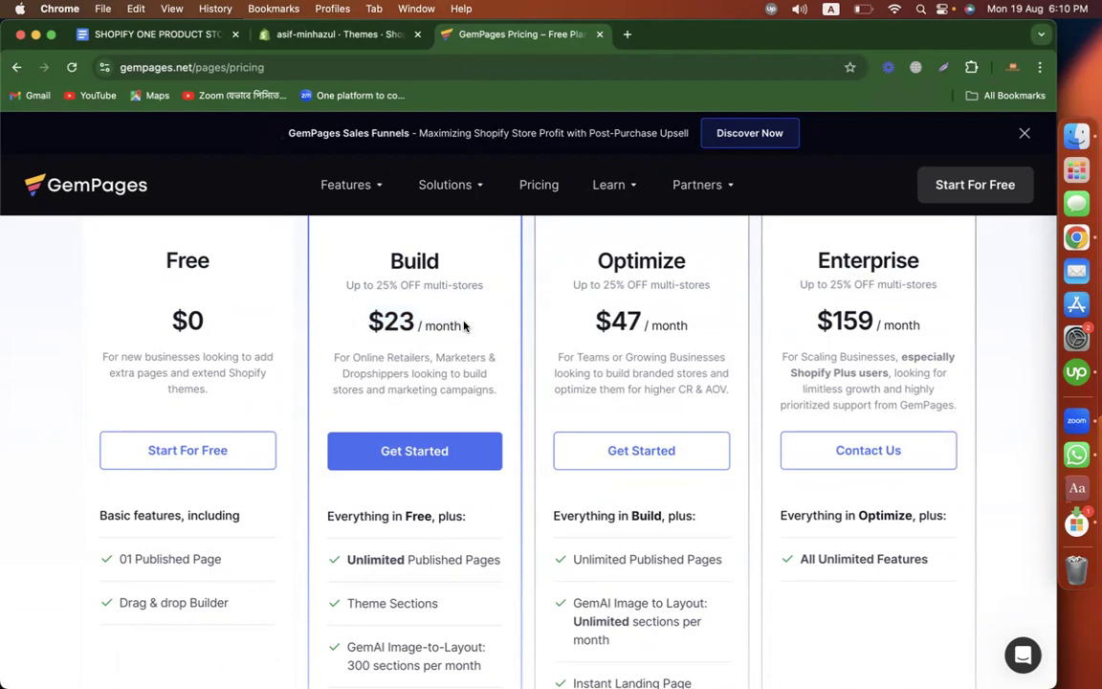
scroll(464, 326, down, 2)
drag(347, 455, 507, 456)
scroll(507, 457, up, 3)
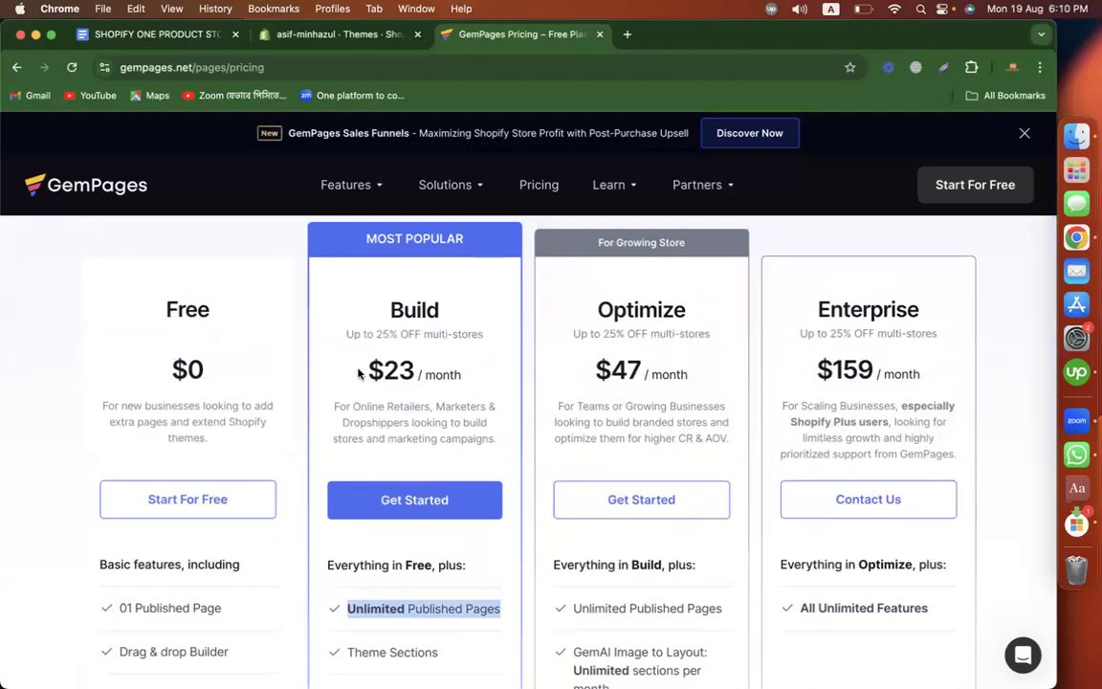
drag(332, 370, 459, 374)
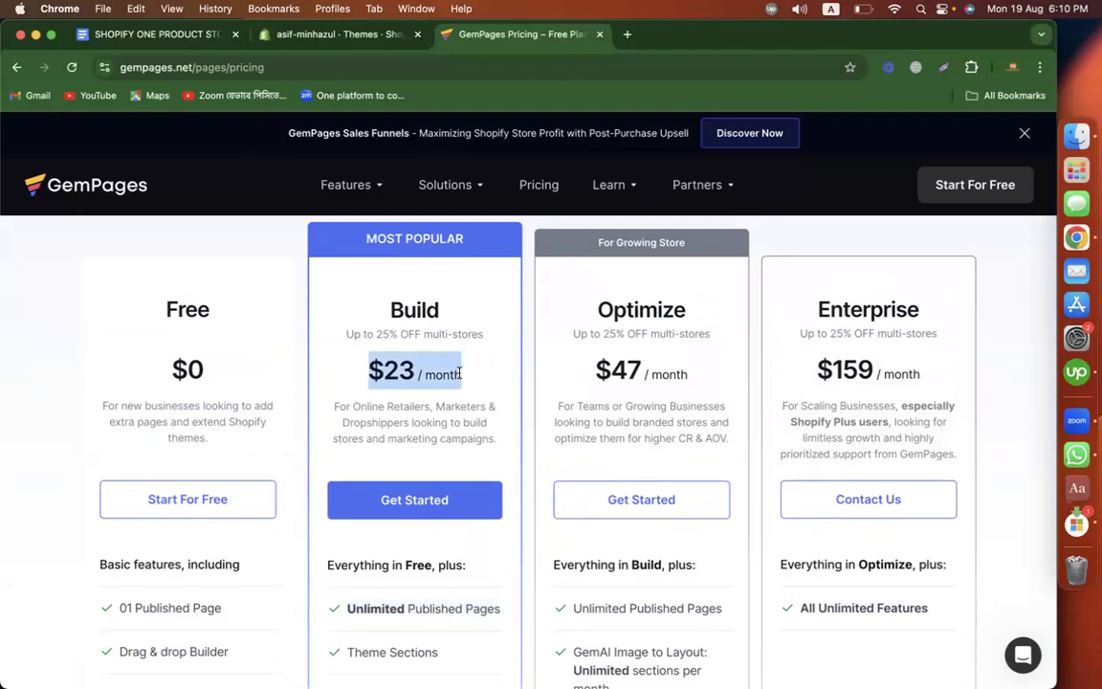
Step: Compare the store project document with the GemPages pricing and the Shopify themes page
click(166, 38)
scroll(502, 402, down, 2)
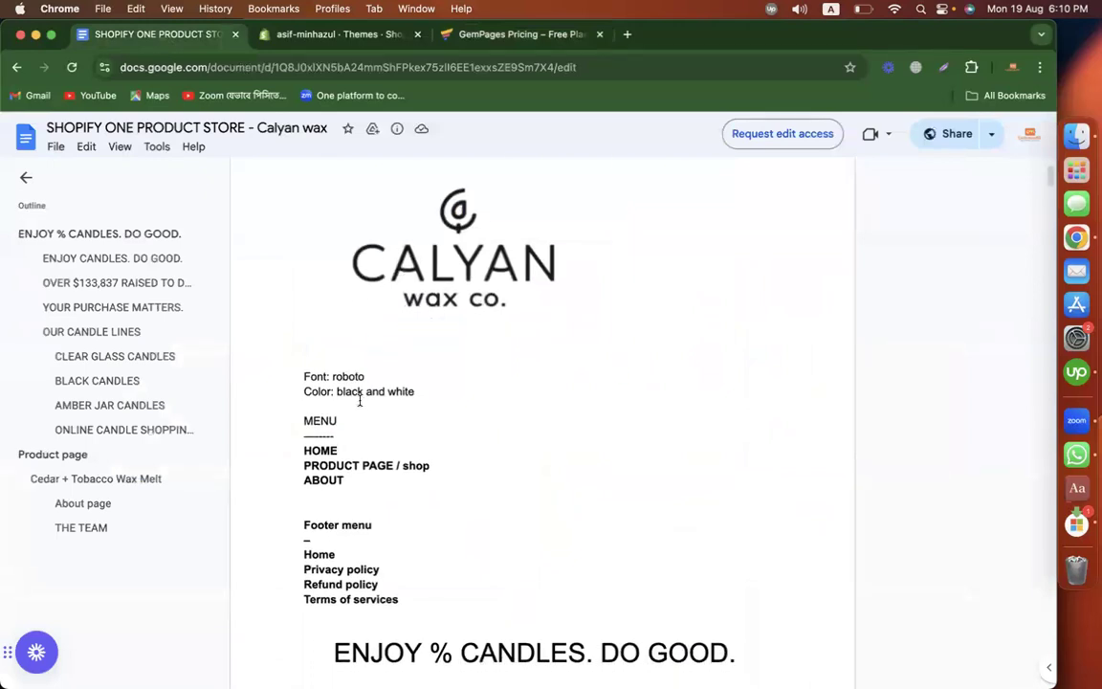
click(507, 36)
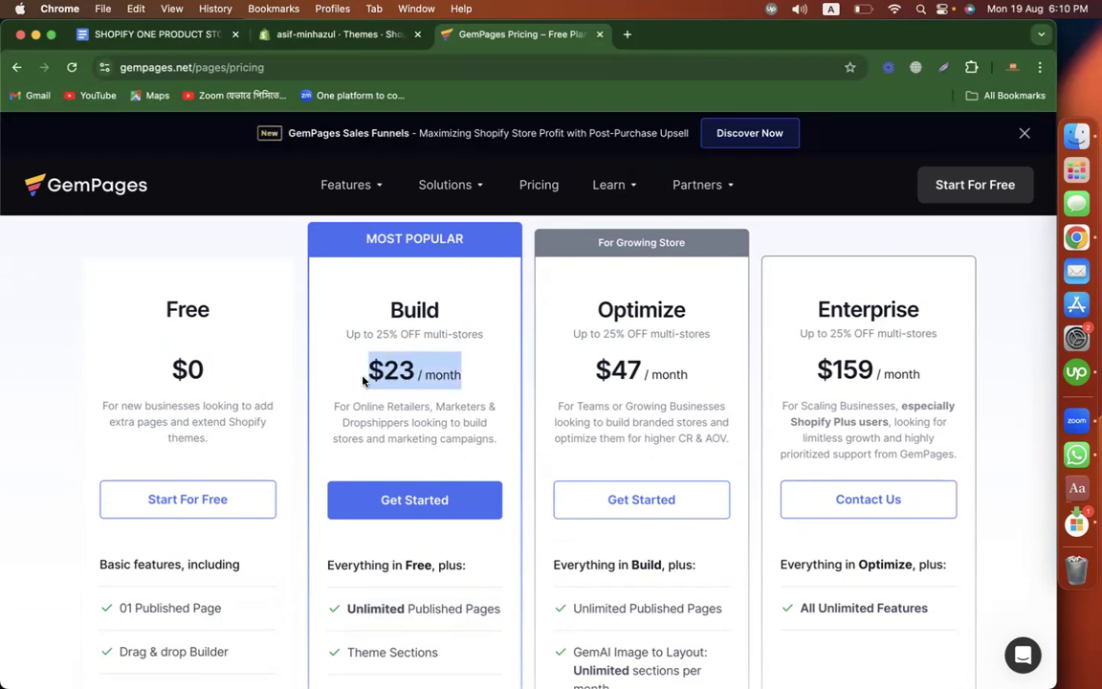
click(479, 381)
drag(479, 381, 329, 381)
click(296, 36)
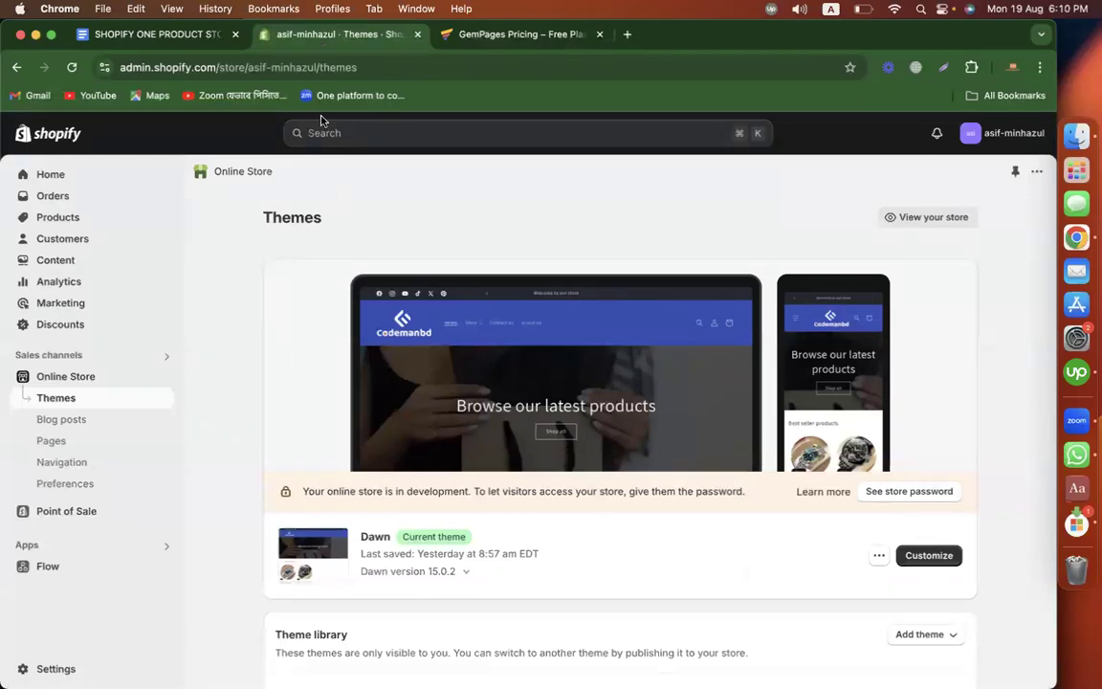
click(521, 35)
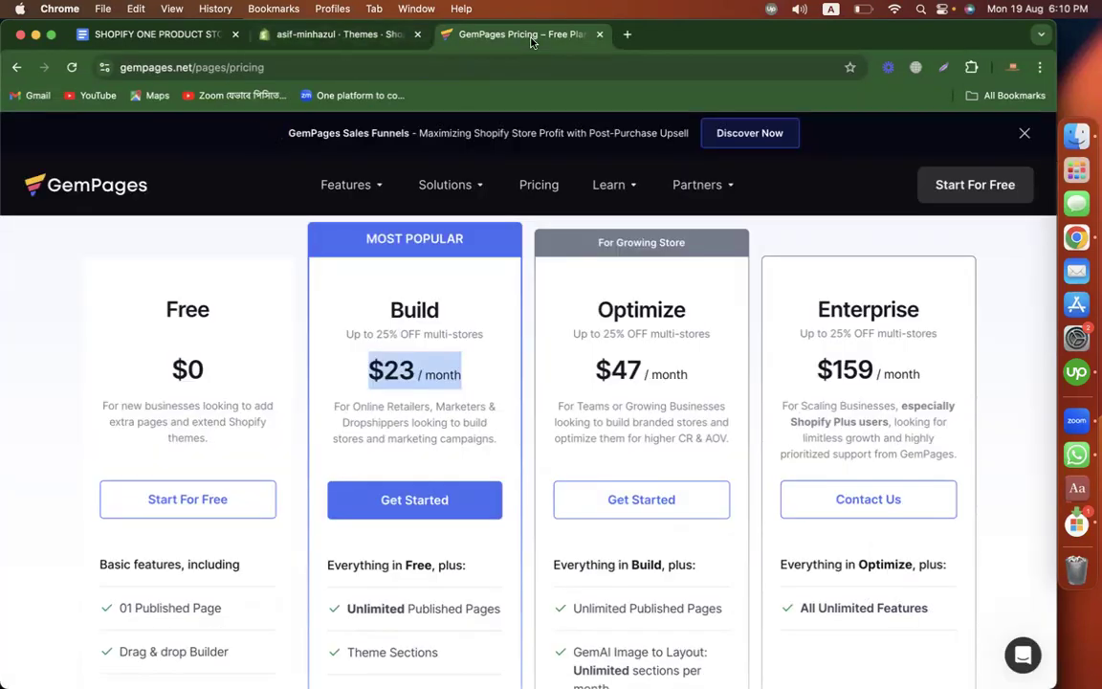
click(373, 370)
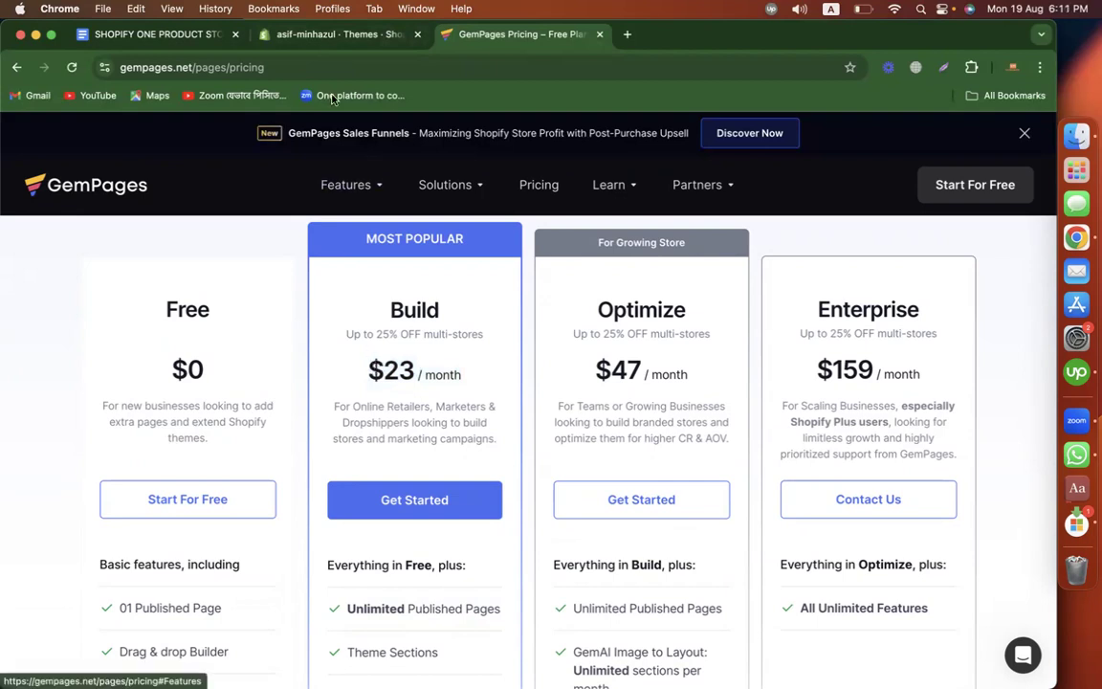
click(325, 36)
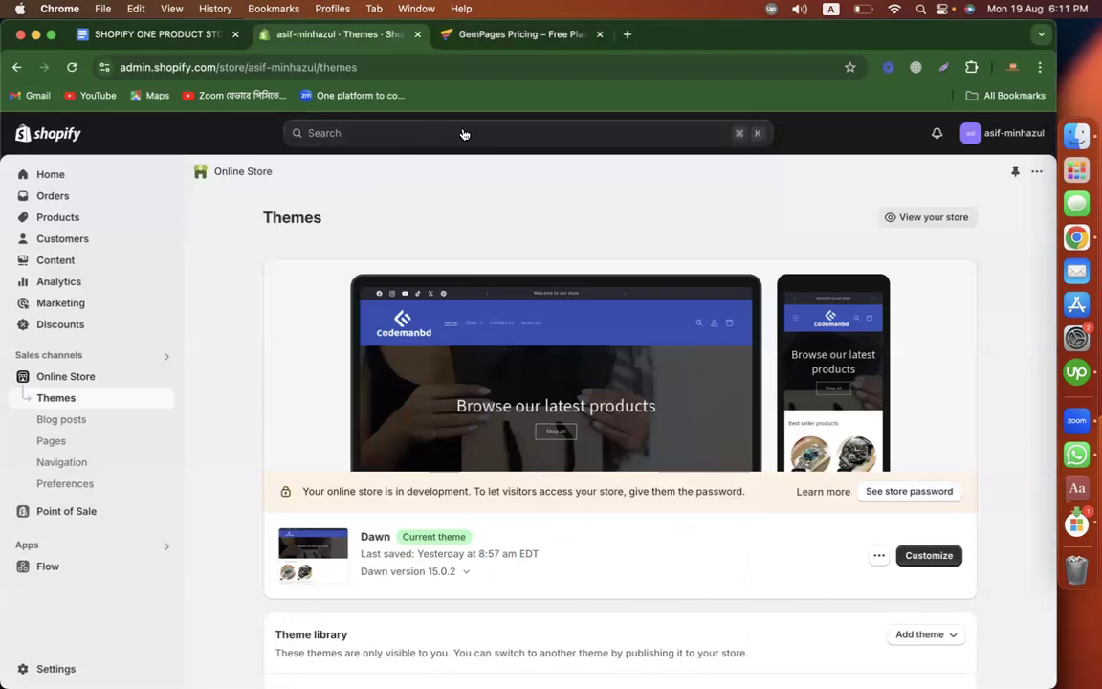
click(493, 37)
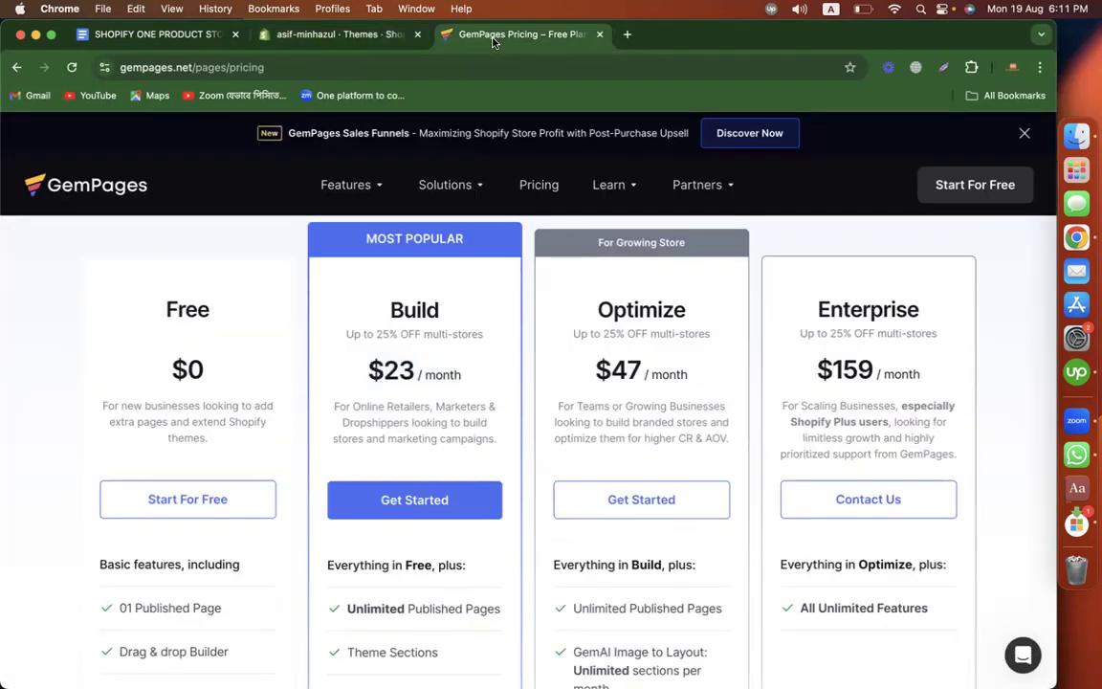
click(359, 38)
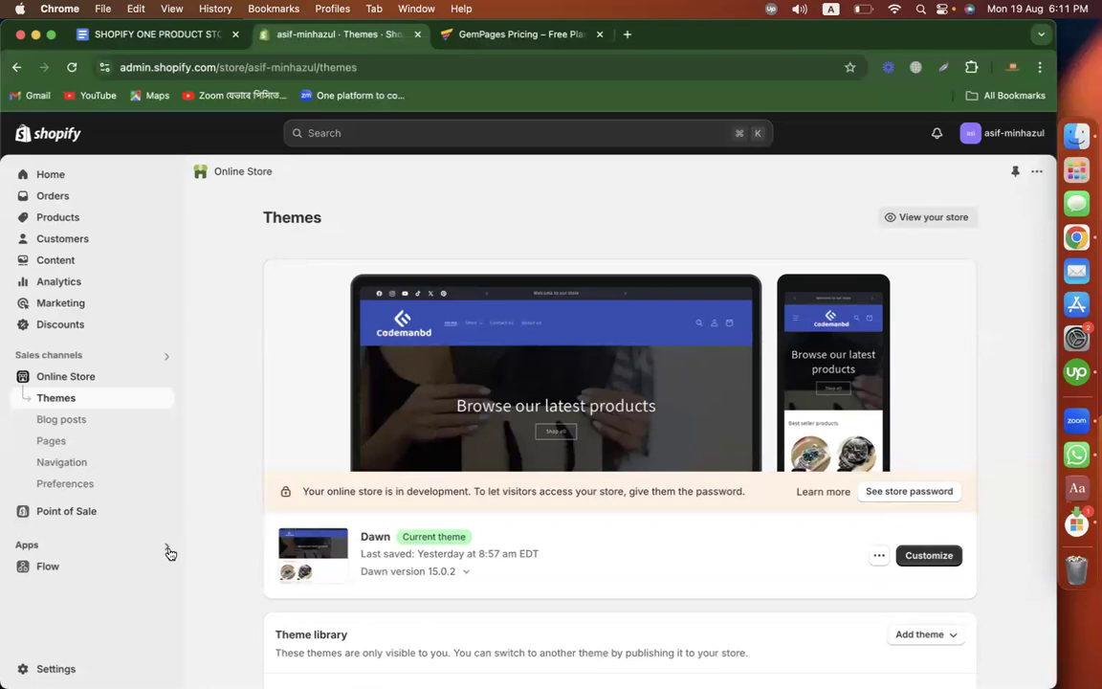
Step: Open the Shopify App Store from the store's apps and sales channels settings
click(168, 549)
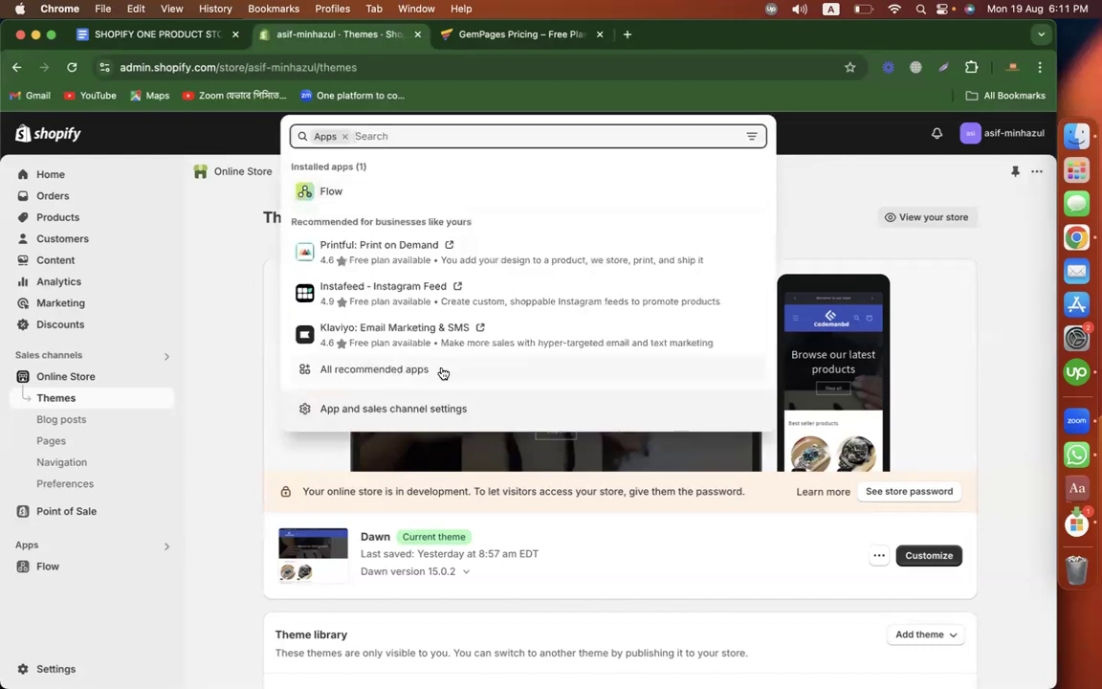
click(413, 412)
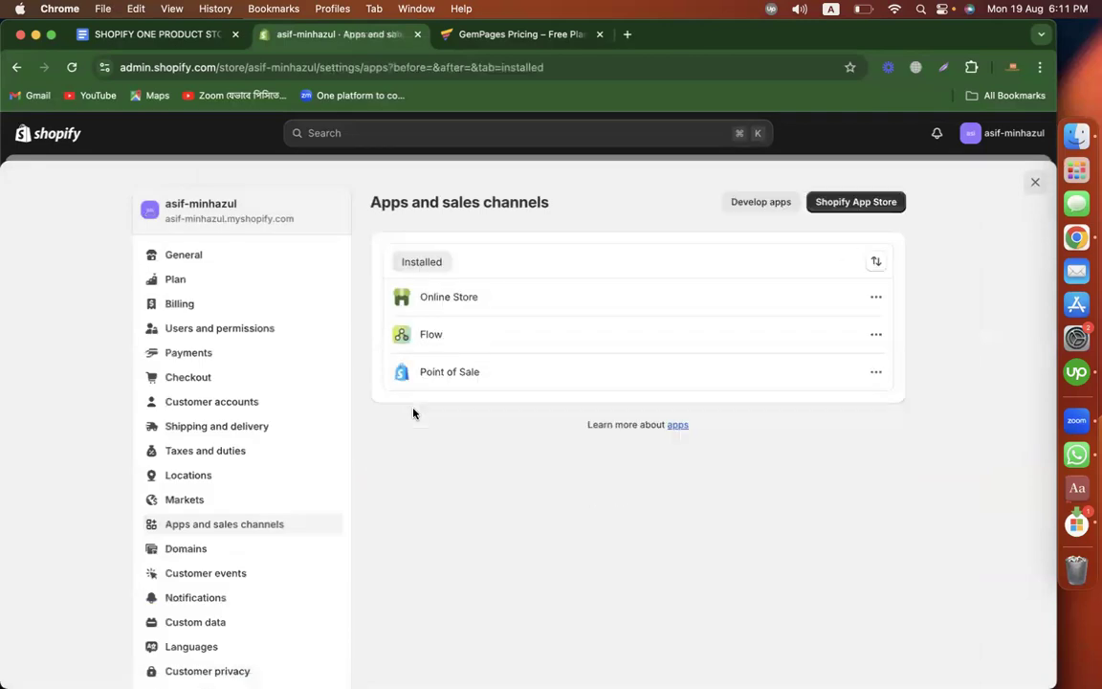
click(866, 205)
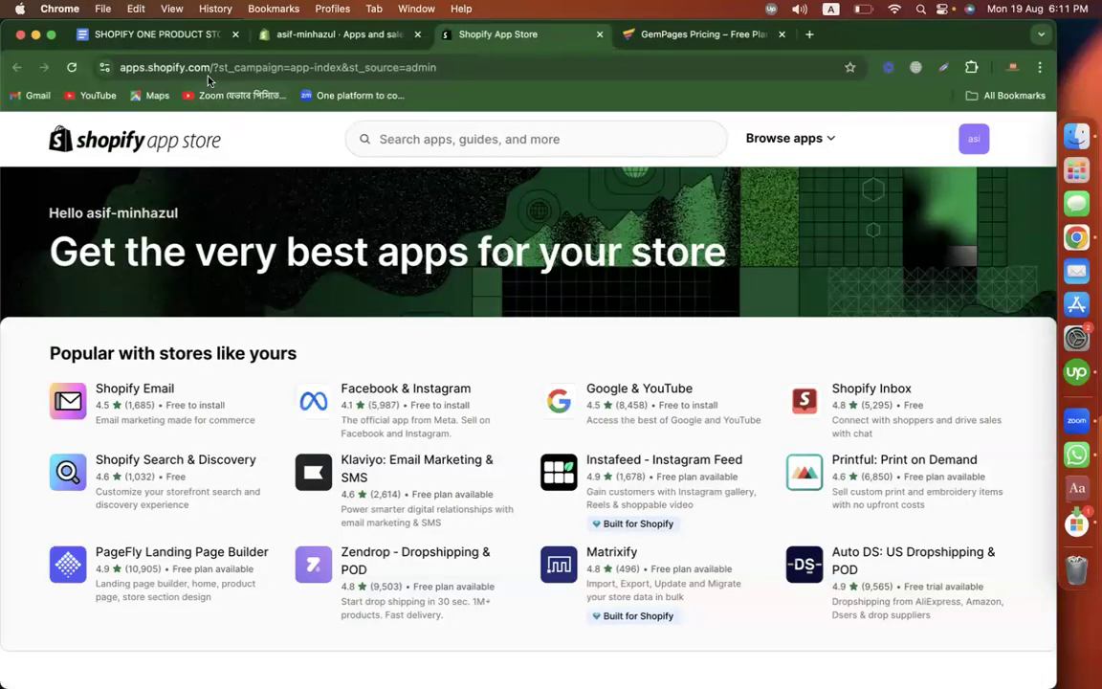
click(187, 67)
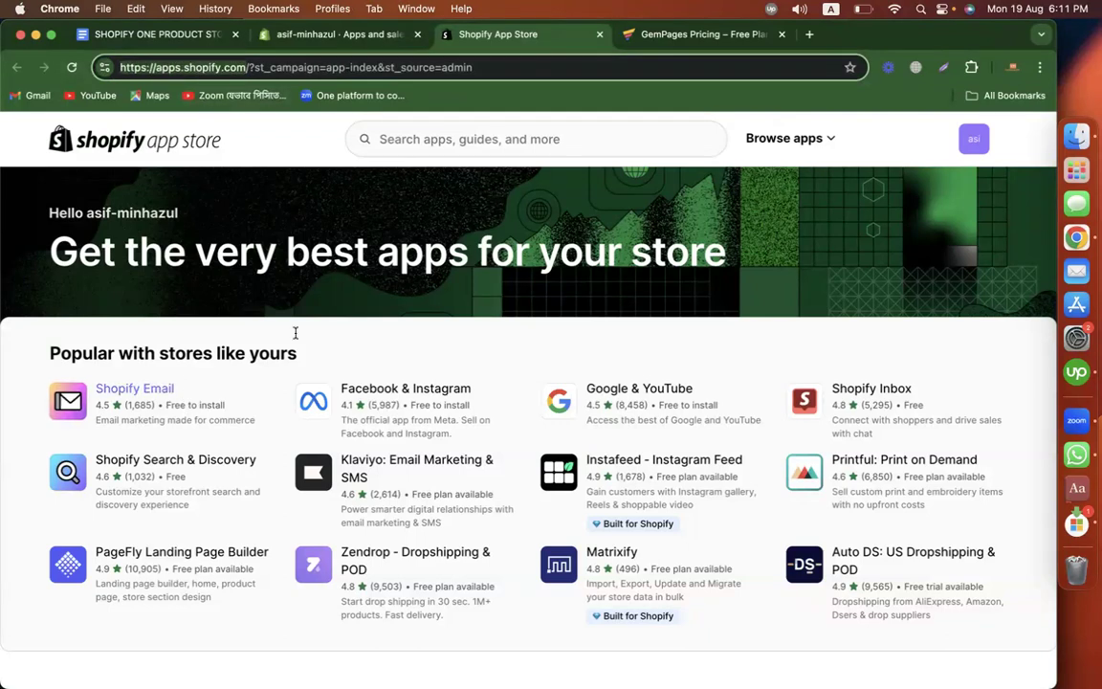
Step: Search the app store for gempages and open the GemPages Landing Page Builder listing
click(425, 138)
text(ge)
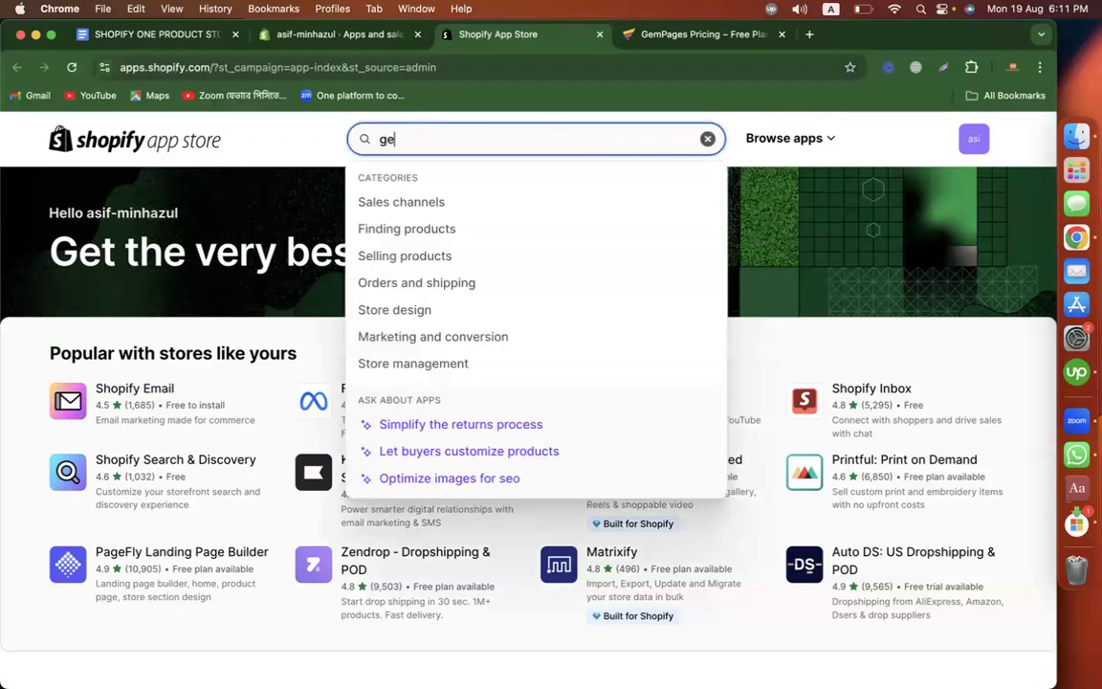
text(mpages)
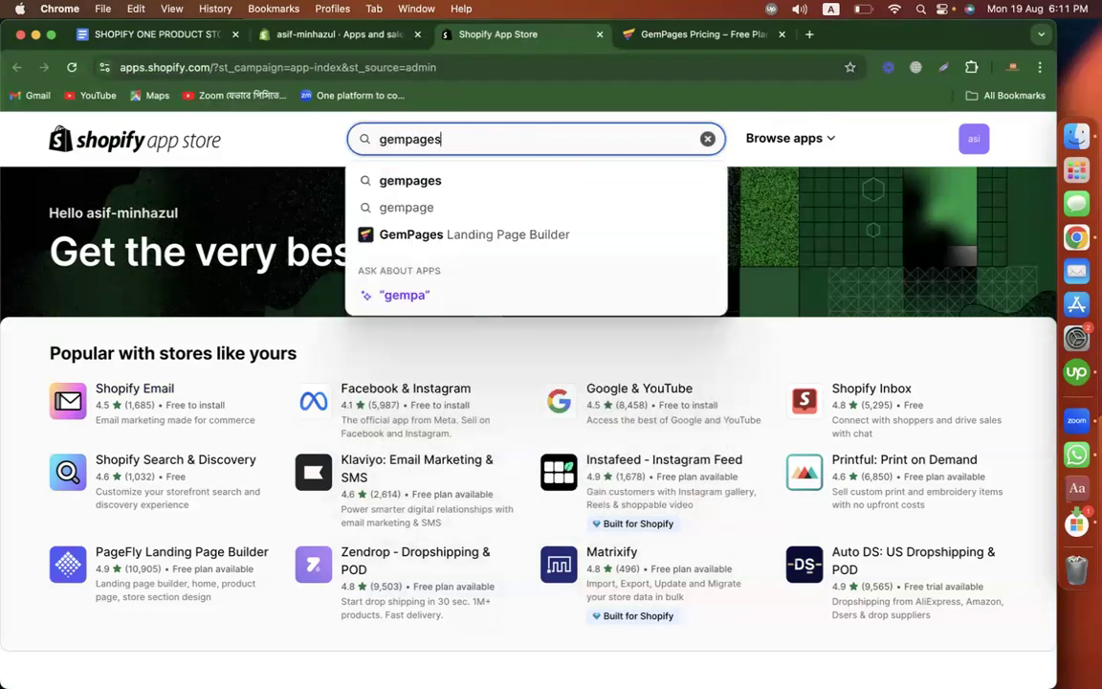
click(406, 233)
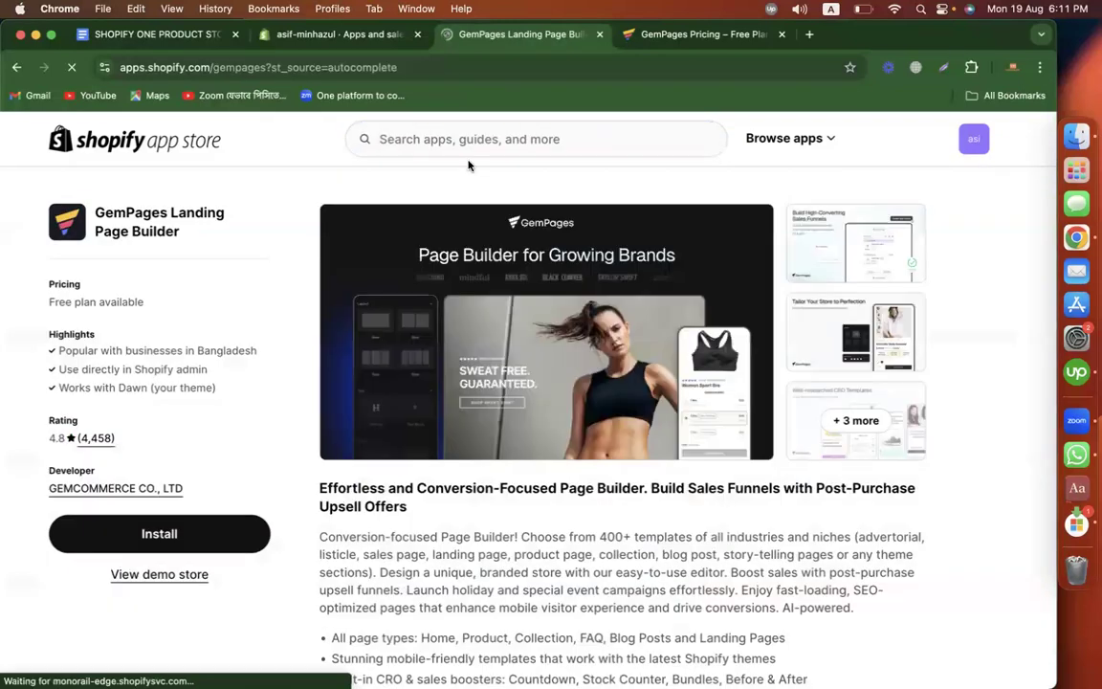
Step: Install the GemPages Landing Page Builder app in the store
click(148, 542)
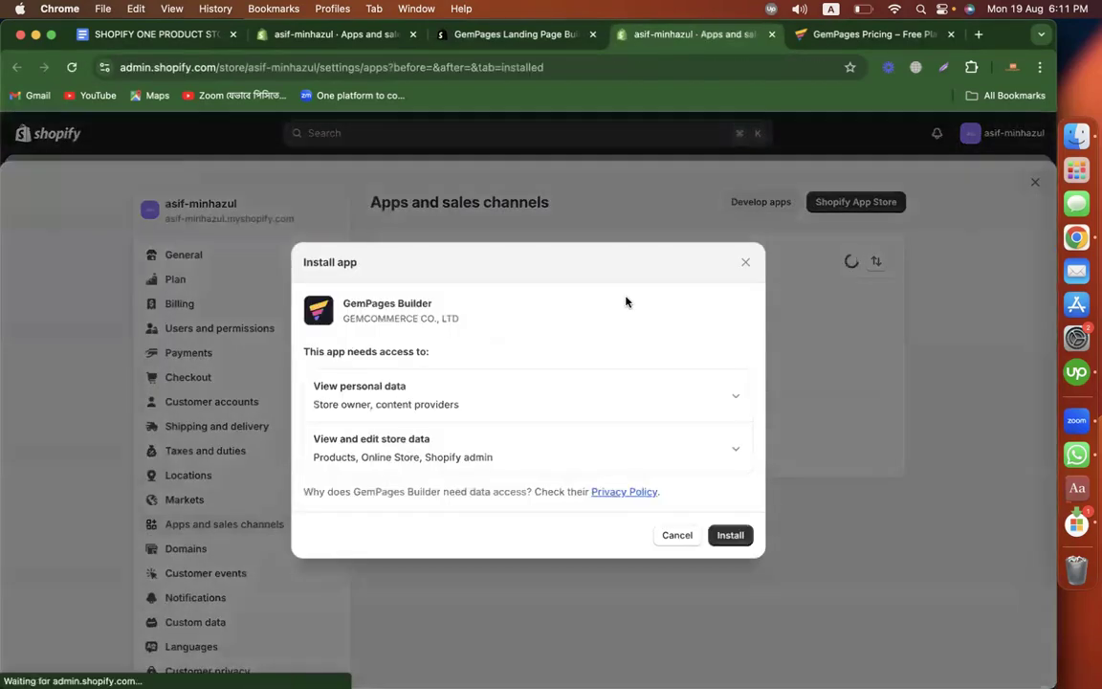
click(735, 536)
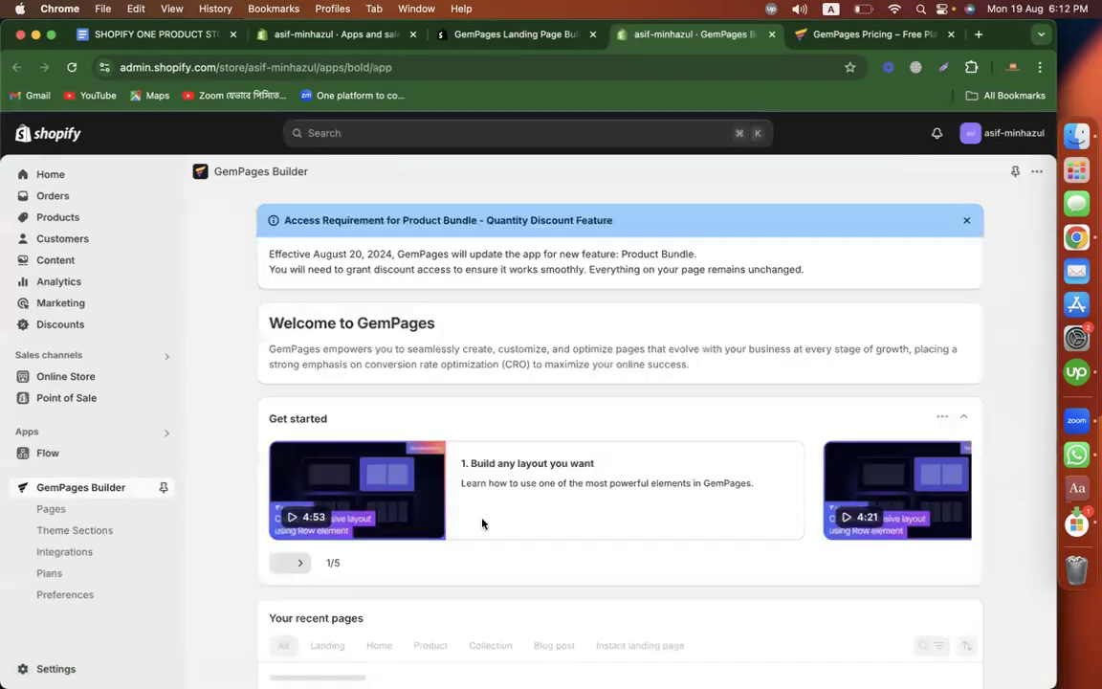
Step: Open the GemPages Builder pages section and examine the recent page templates
scroll(245, 401, down, 1)
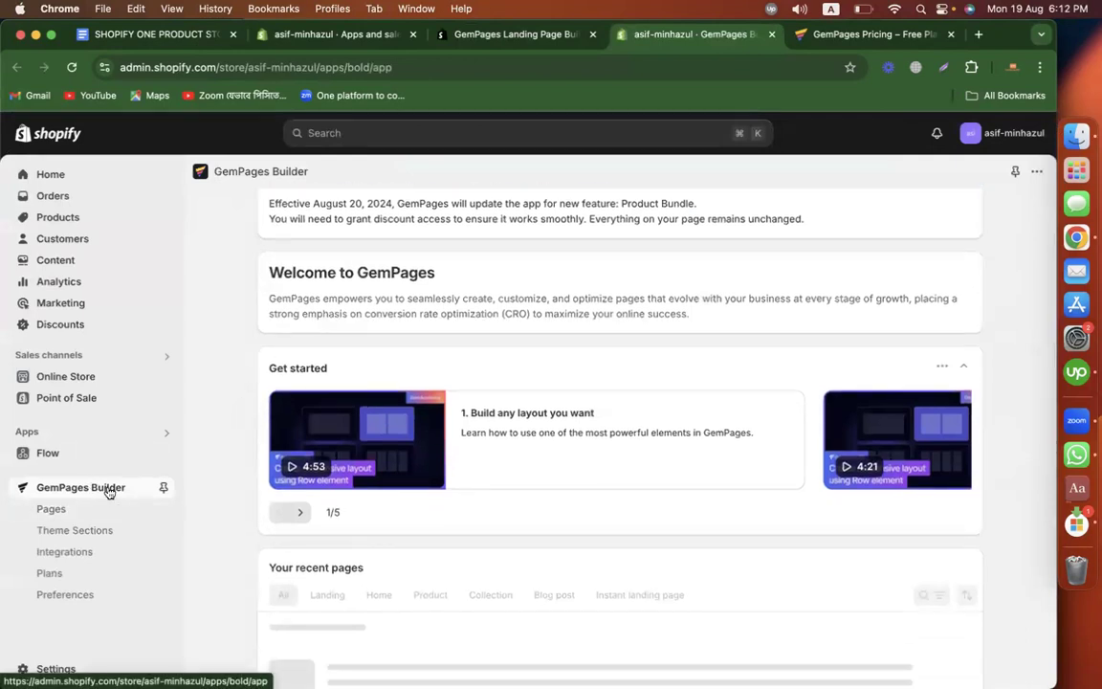
click(69, 512)
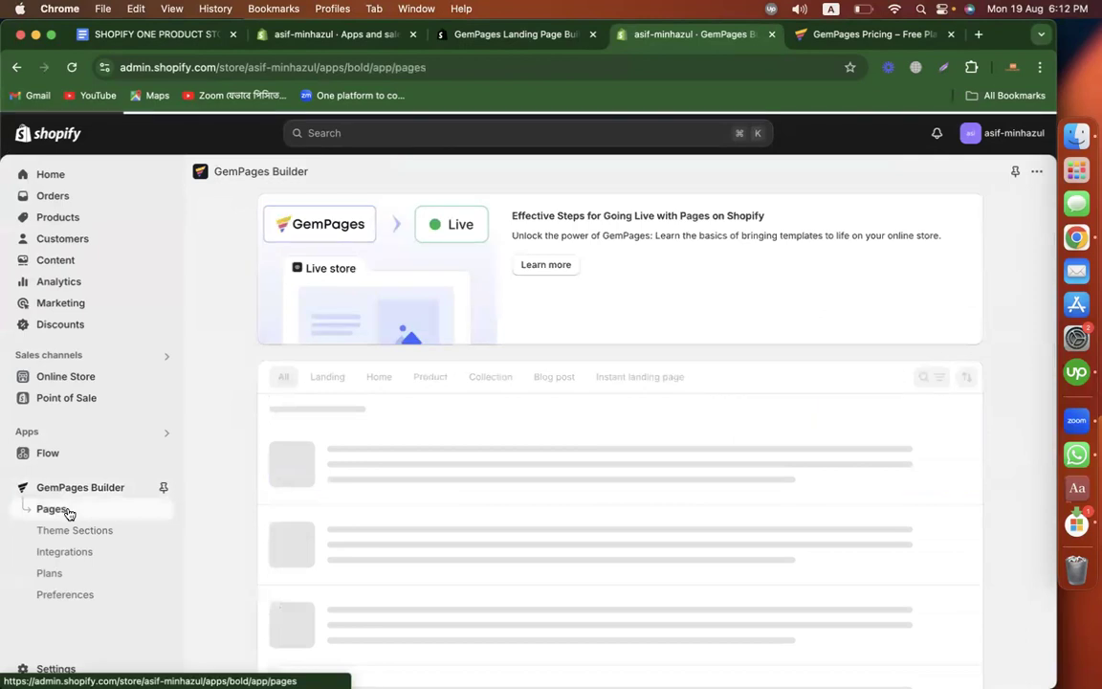
scroll(1020, 418, down, 5)
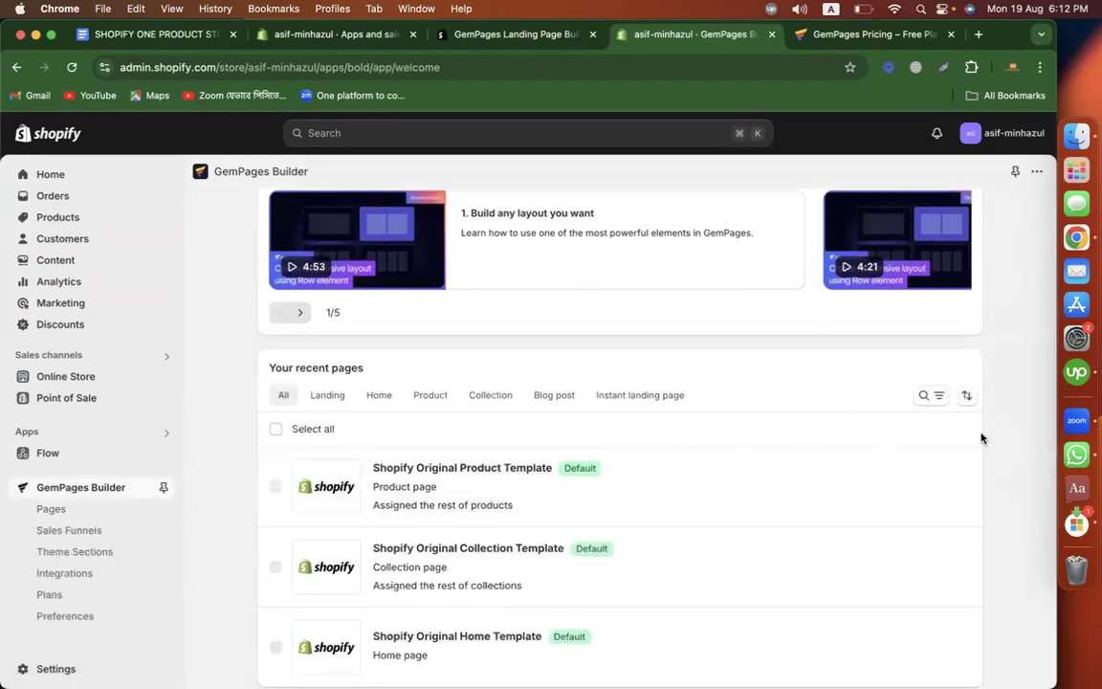
scroll(1007, 435, down, 2)
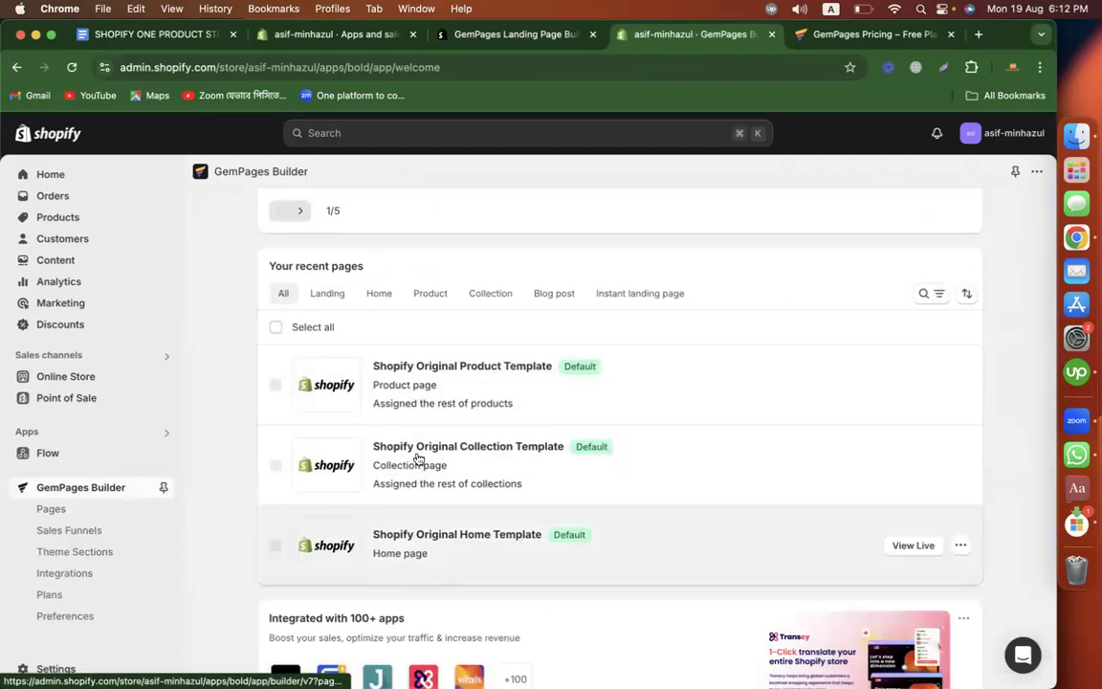
Step: Dismiss the Enable GemPages in your theme notice on the GemPages welcome page
scroll(1004, 332, up, 5)
scroll(1004, 332, up, 10)
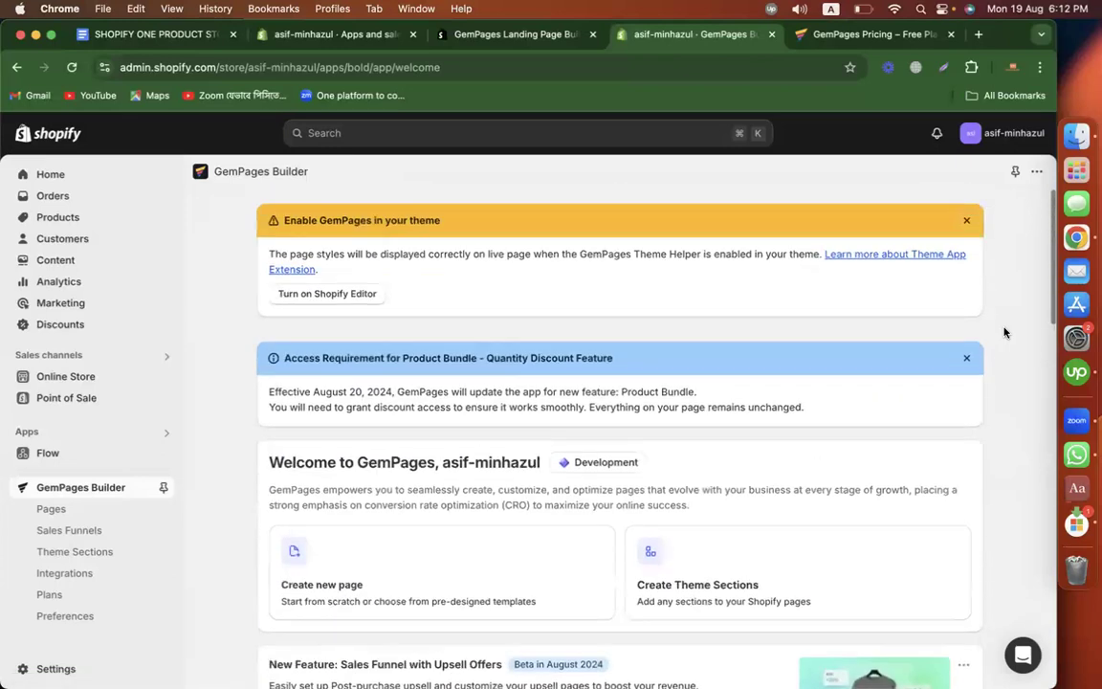
click(964, 223)
scroll(950, 352, down, 1)
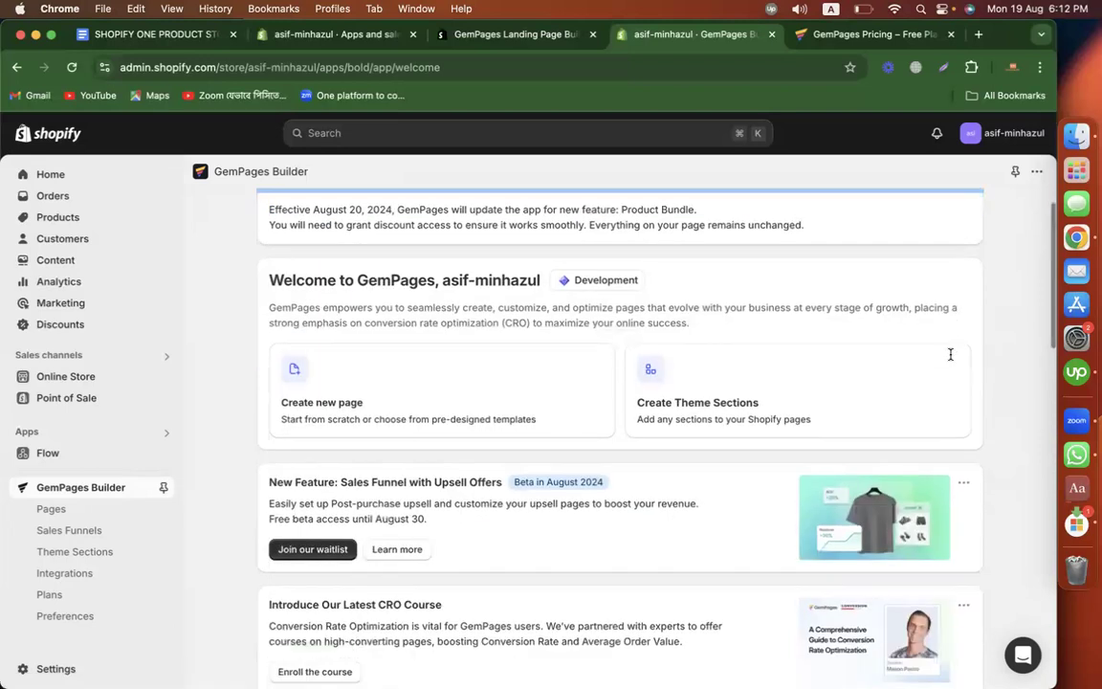
Step: Read through the sections of the Calyan wax project document
click(161, 35)
scroll(501, 588, down, 10)
scroll(502, 588, down, 15)
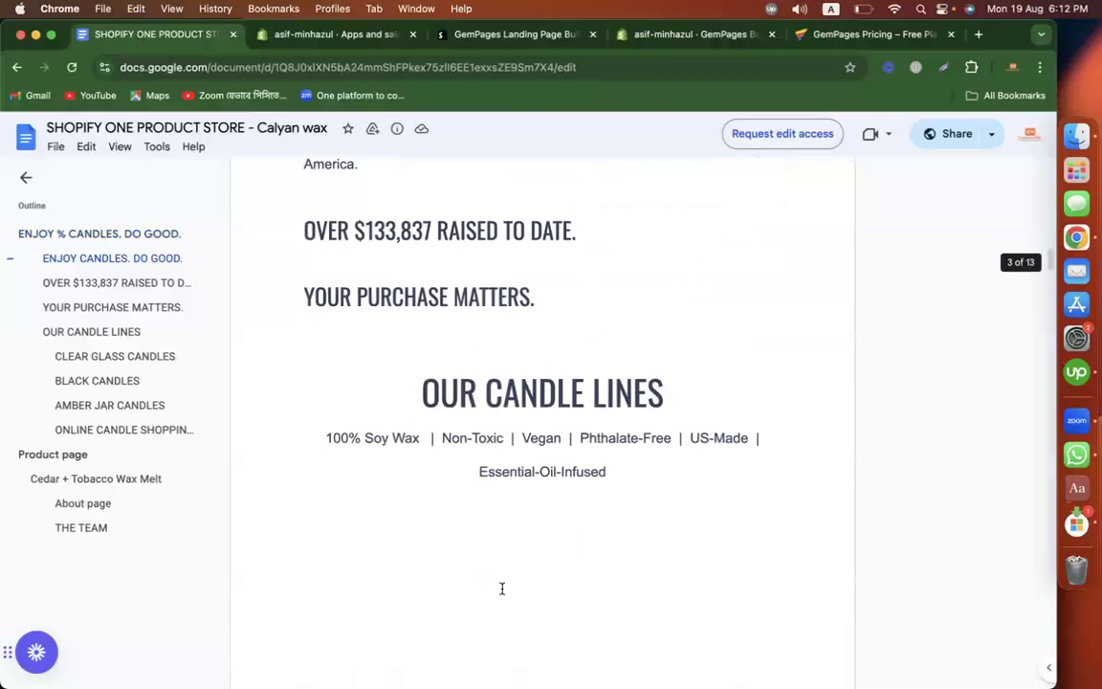
scroll(502, 589, down, 12)
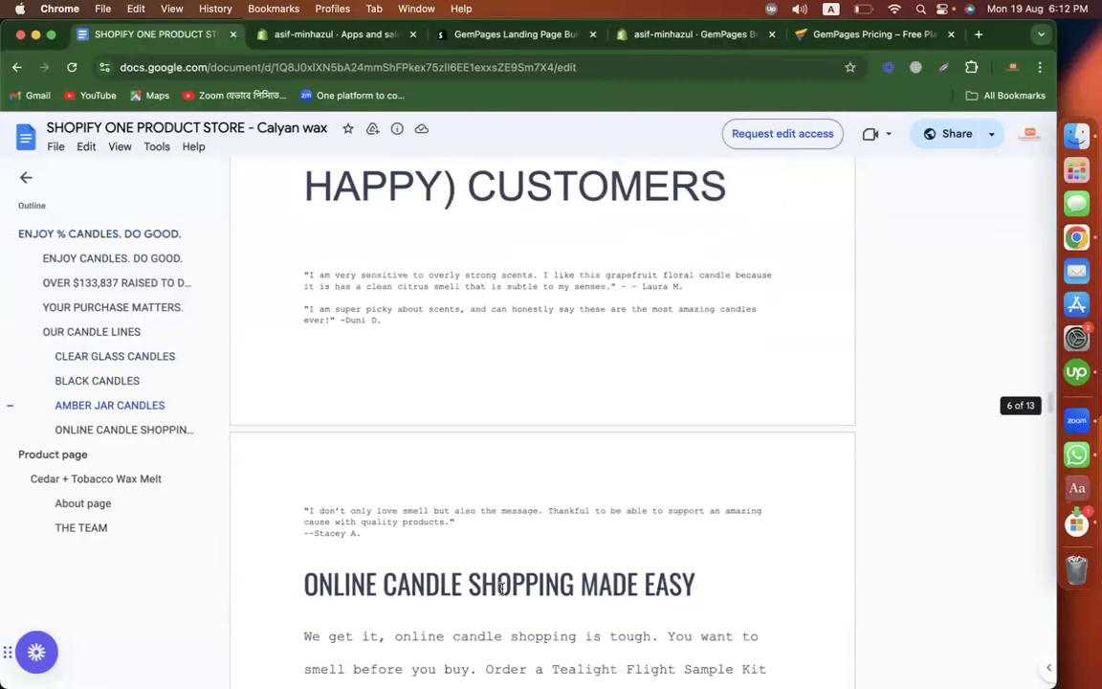
scroll(501, 588, up, 20)
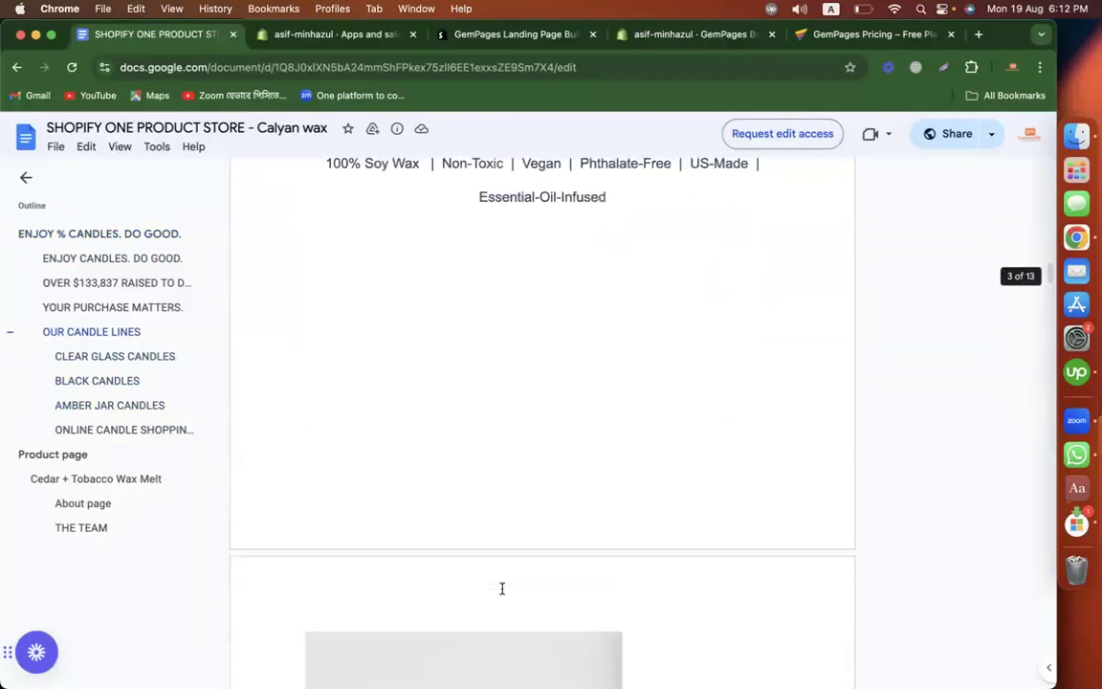
scroll(501, 589, up, 5)
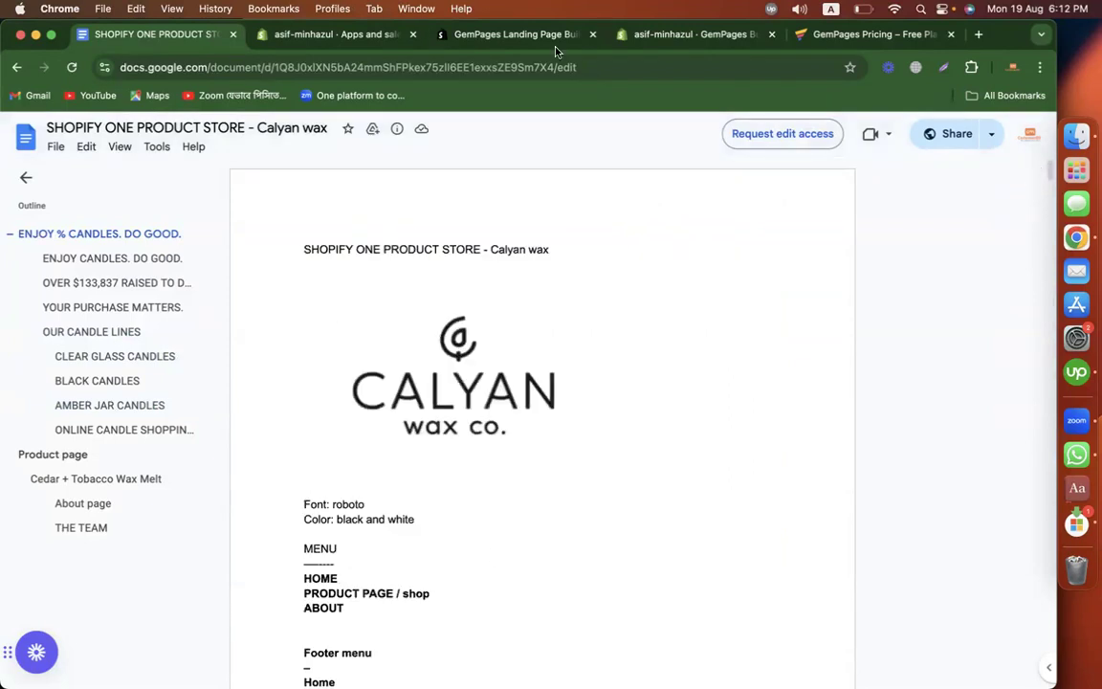
Step: Reorder the browser tabs so the GemPages Builder tab sits next to the project document
drag(496, 34, 315, 33)
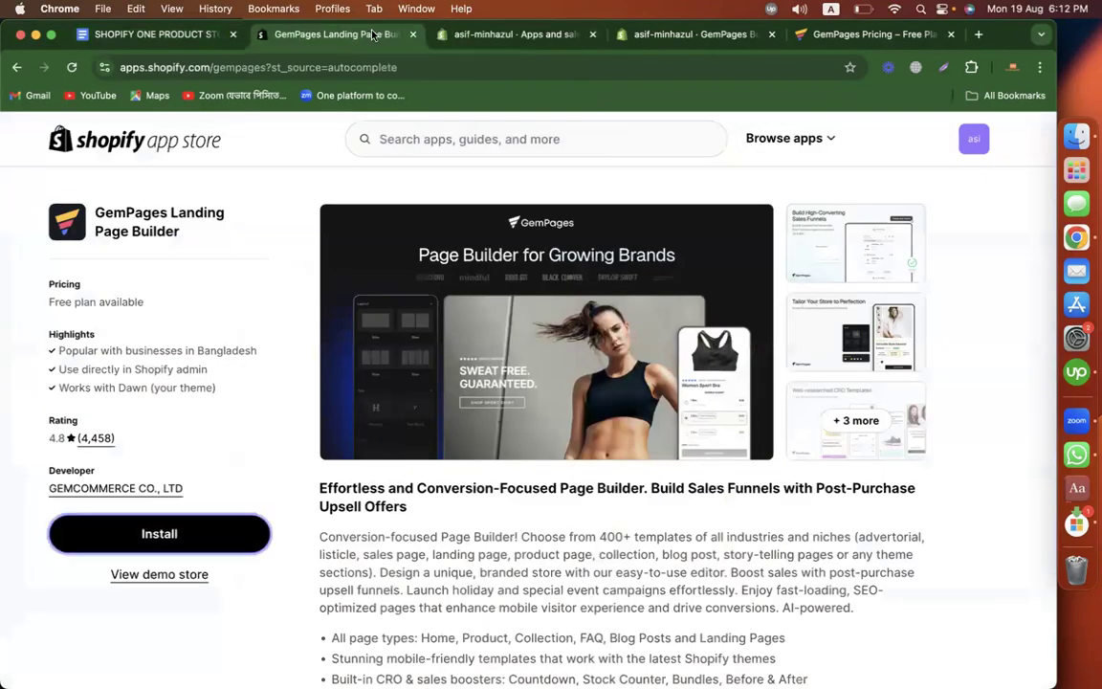
click(515, 34)
click(668, 36)
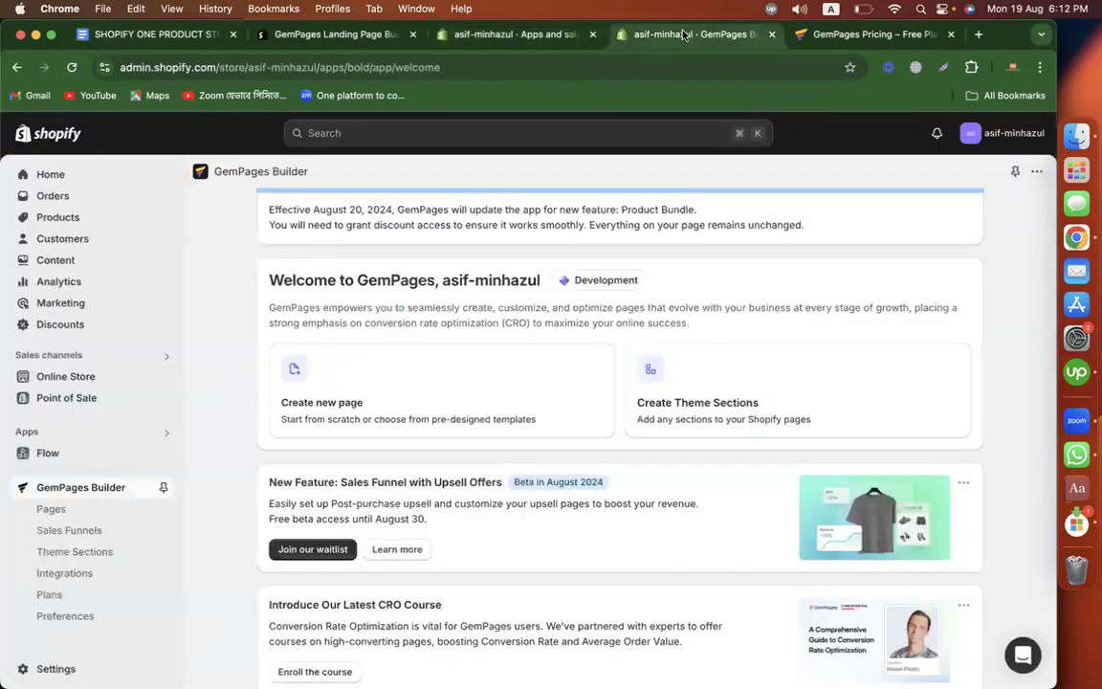
drag(689, 48, 330, 36)
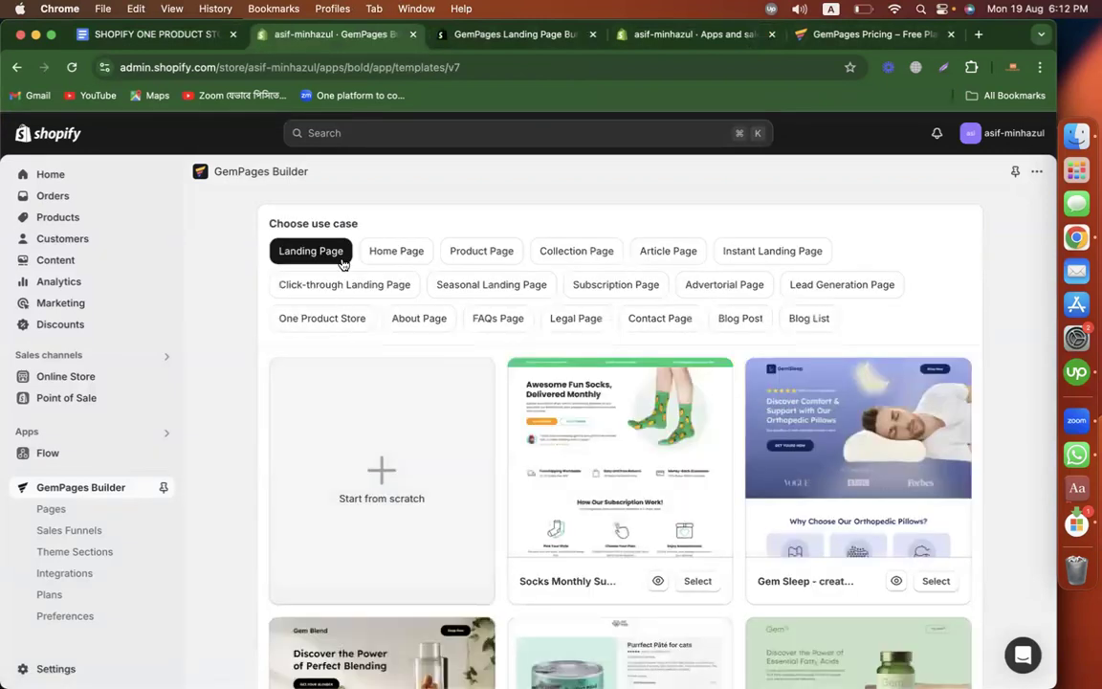
Step: Browse the GemPages templates for the Home, Product, Collection and Article page use cases
click(384, 258)
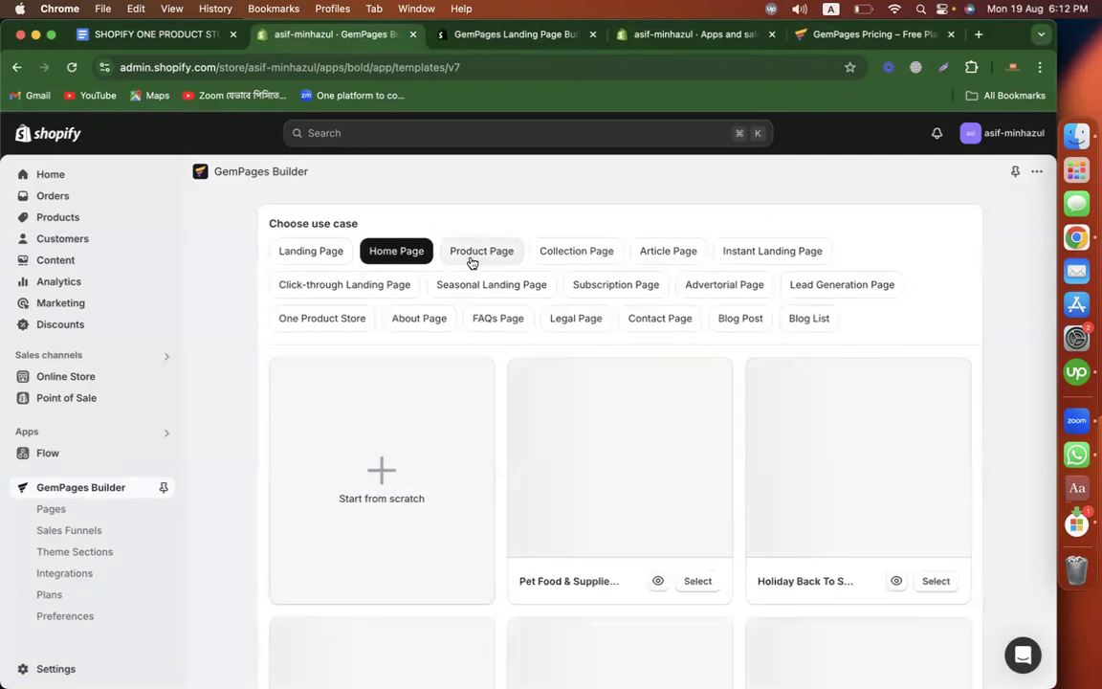
click(470, 261)
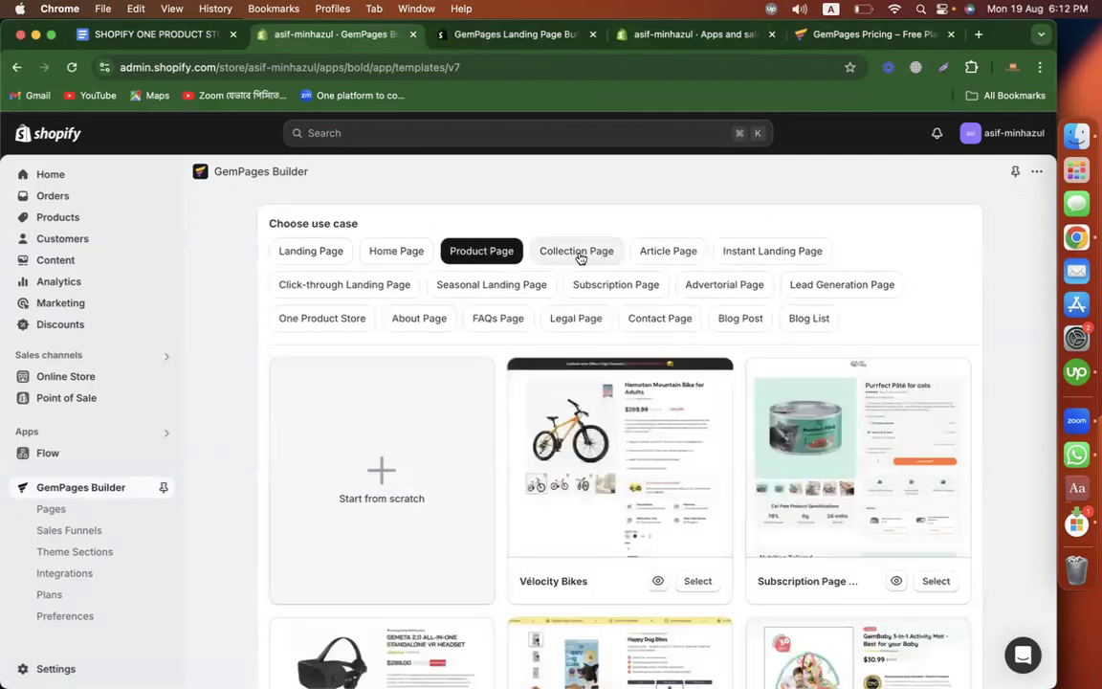
click(580, 256)
click(677, 254)
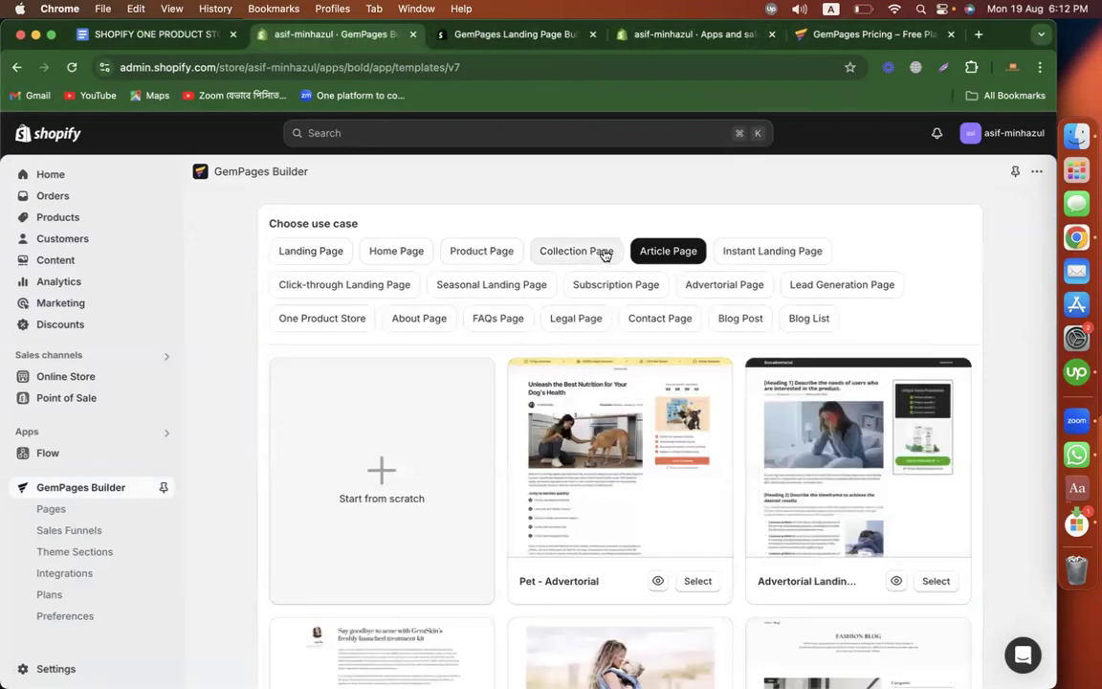
click(401, 251)
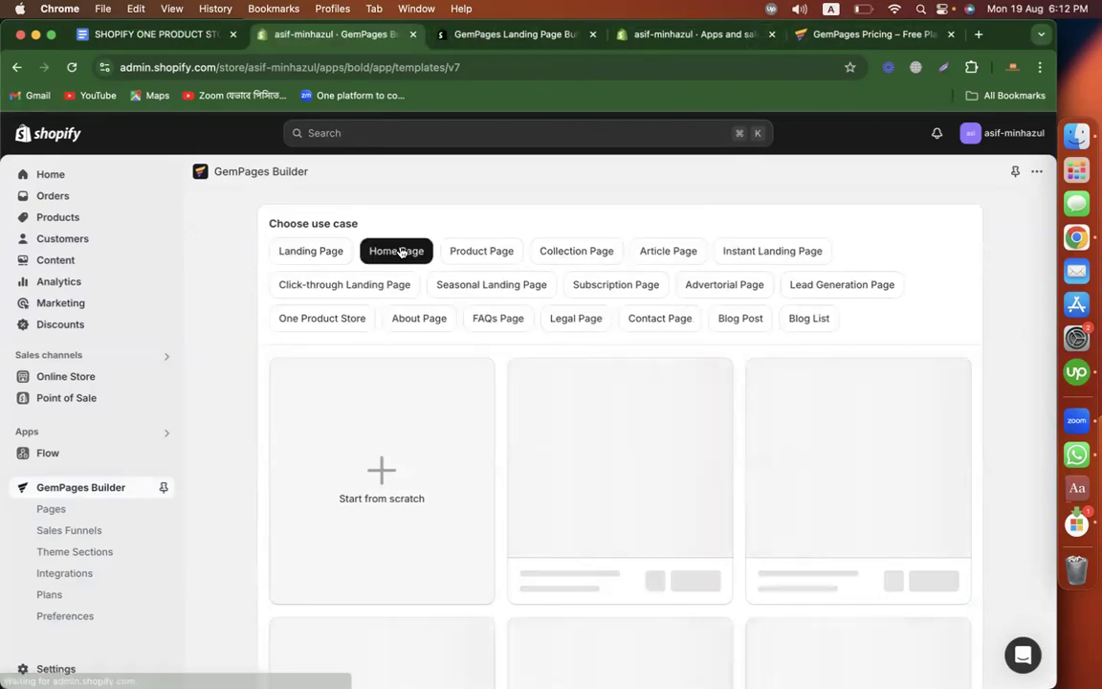
Step: Open the Online Store and preview the current storefront
click(653, 39)
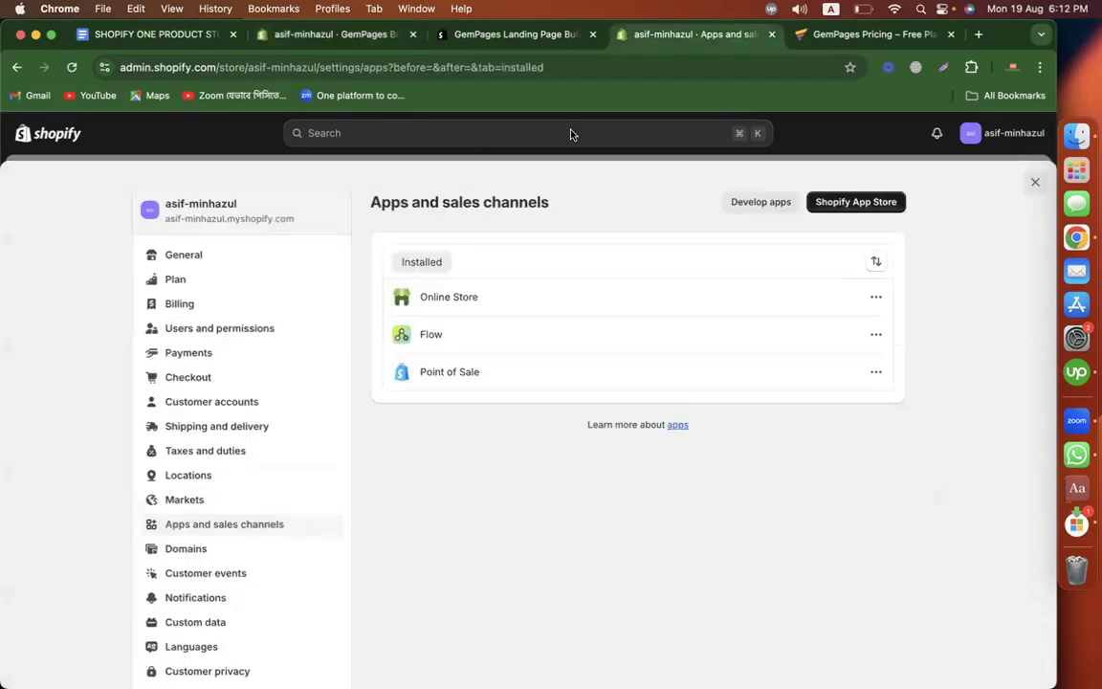
click(1033, 182)
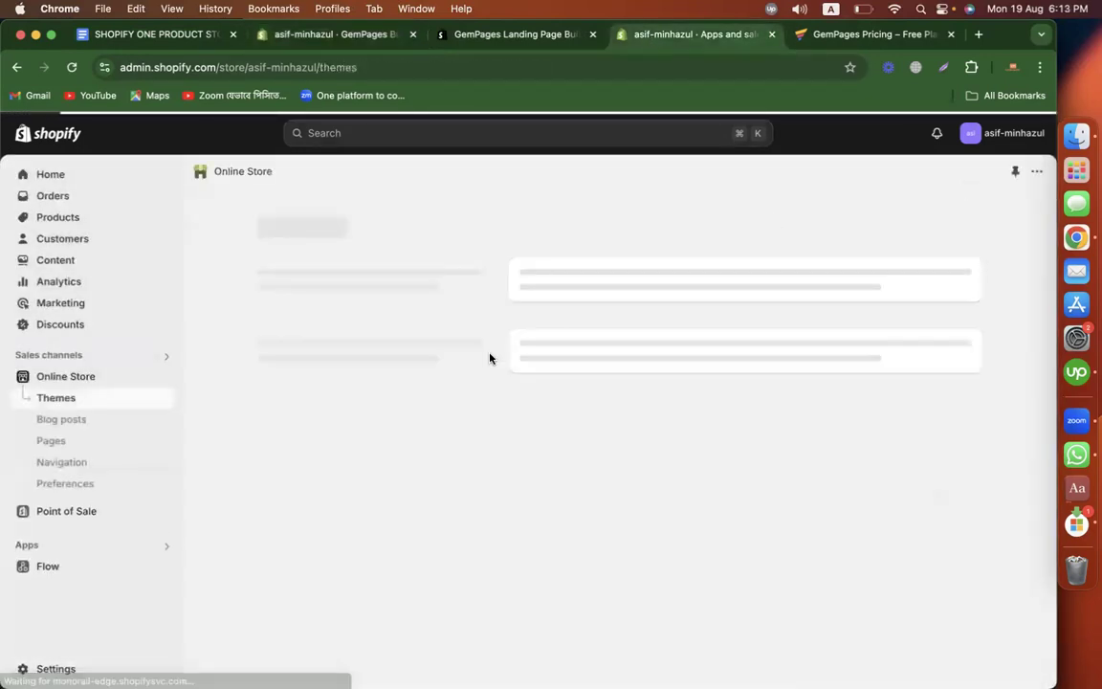
click(160, 378)
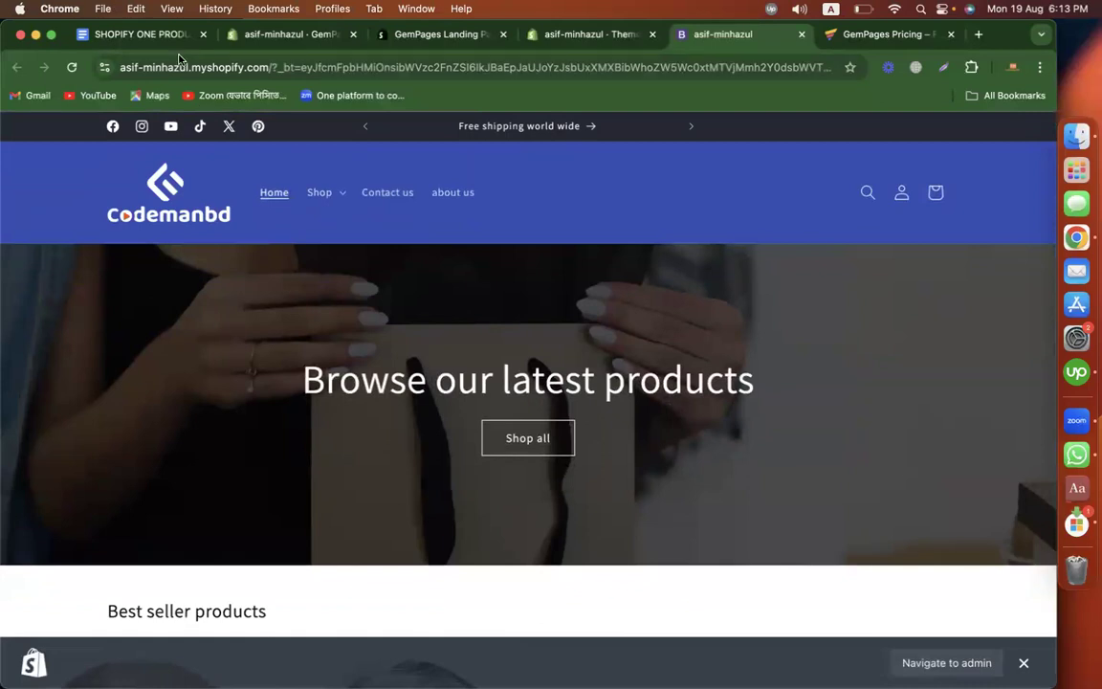
Step: Start a new GemPages Home Page from scratch
click(142, 34)
scroll(376, 344, down, 5)
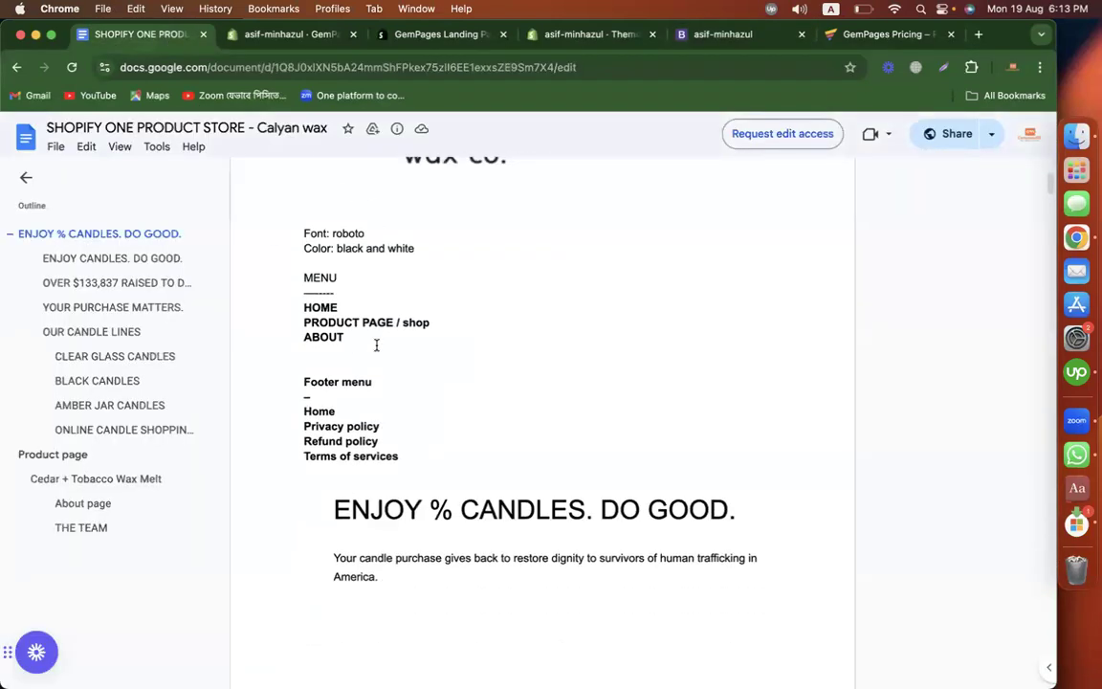
click(405, 33)
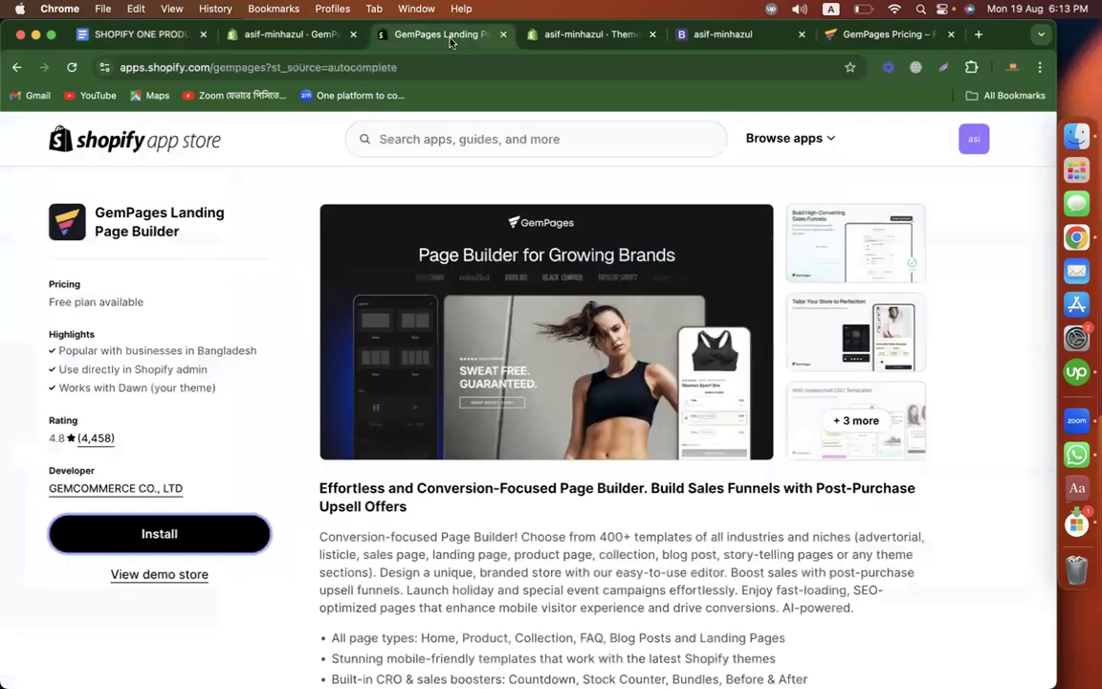
click(311, 34)
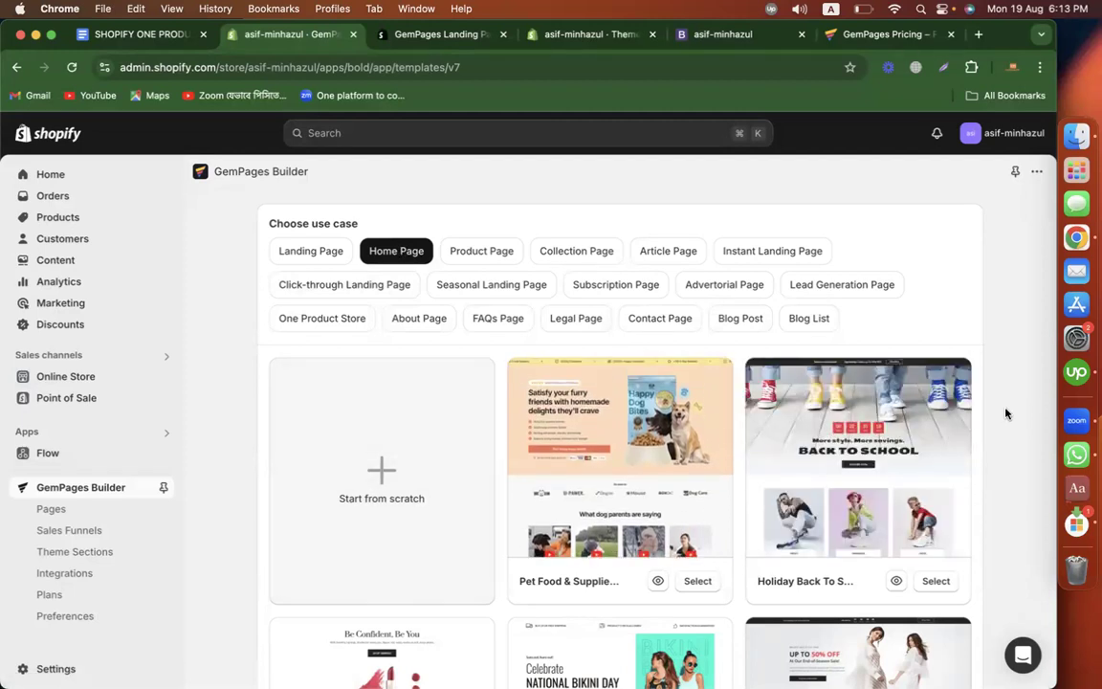
scroll(1006, 414, down, 3)
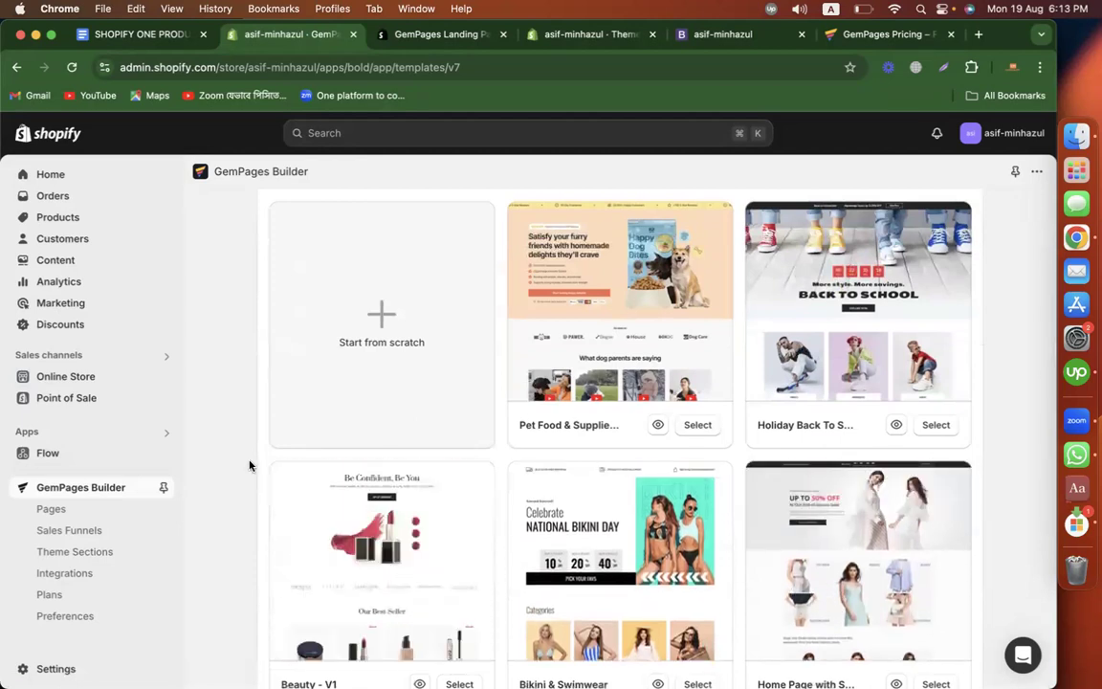
scroll(248, 459, down, 3)
scroll(246, 461, down, 2)
scroll(246, 461, up, 5)
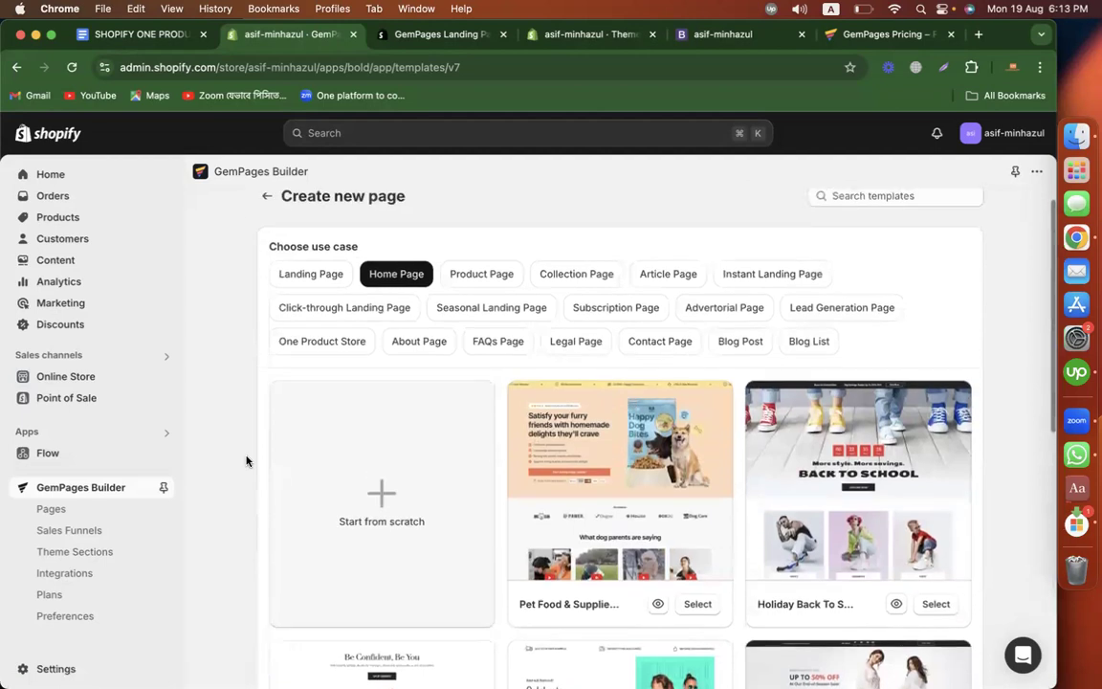
click(381, 498)
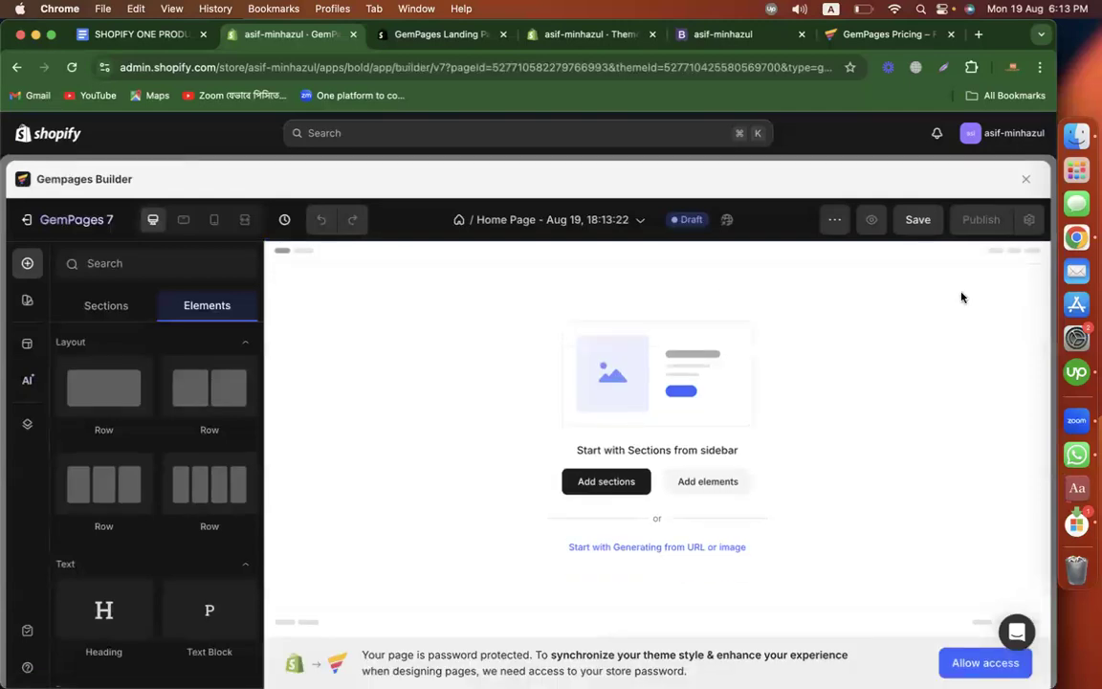
Step: Grant GemPages access by entering the Shopify store password and saving with a page reload
click(959, 662)
click(444, 479)
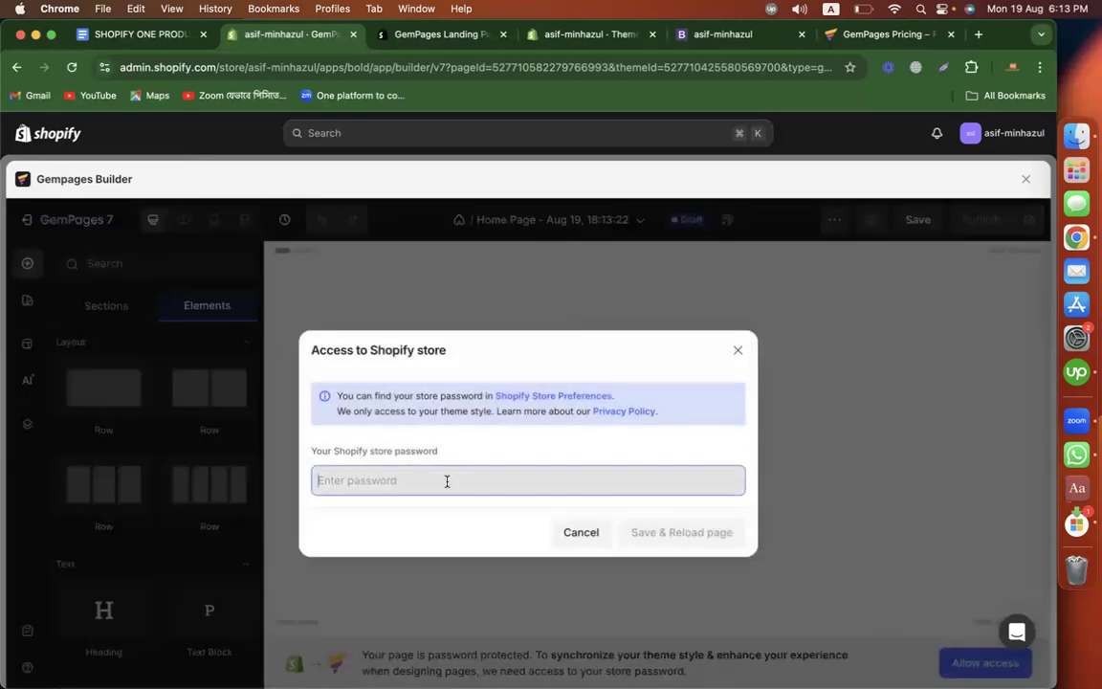
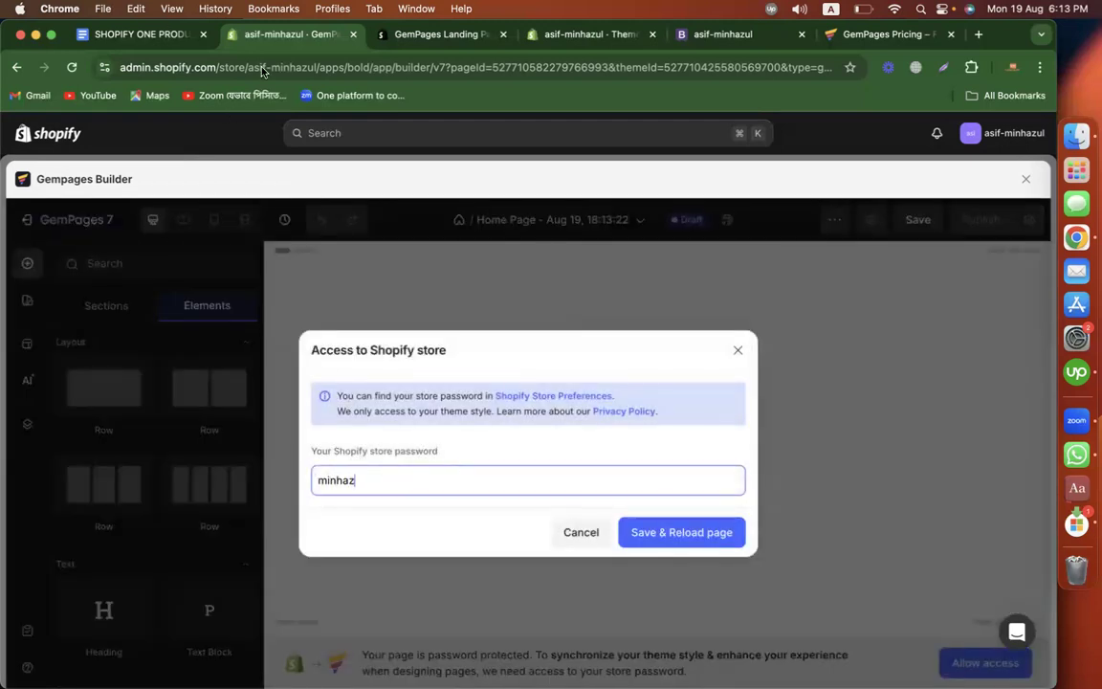
click(667, 533)
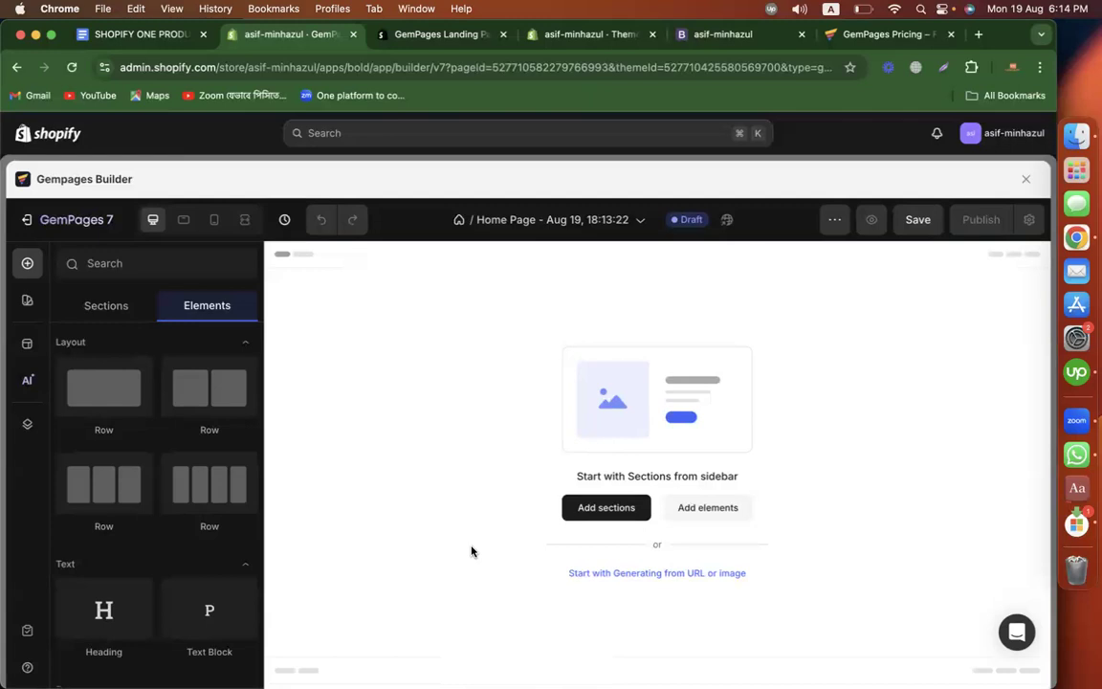
Step: Select the ENJOY % CANDLES. DO GOOD. heading and its paragraph in the project document
click(182, 40)
scroll(402, 280, up, 2)
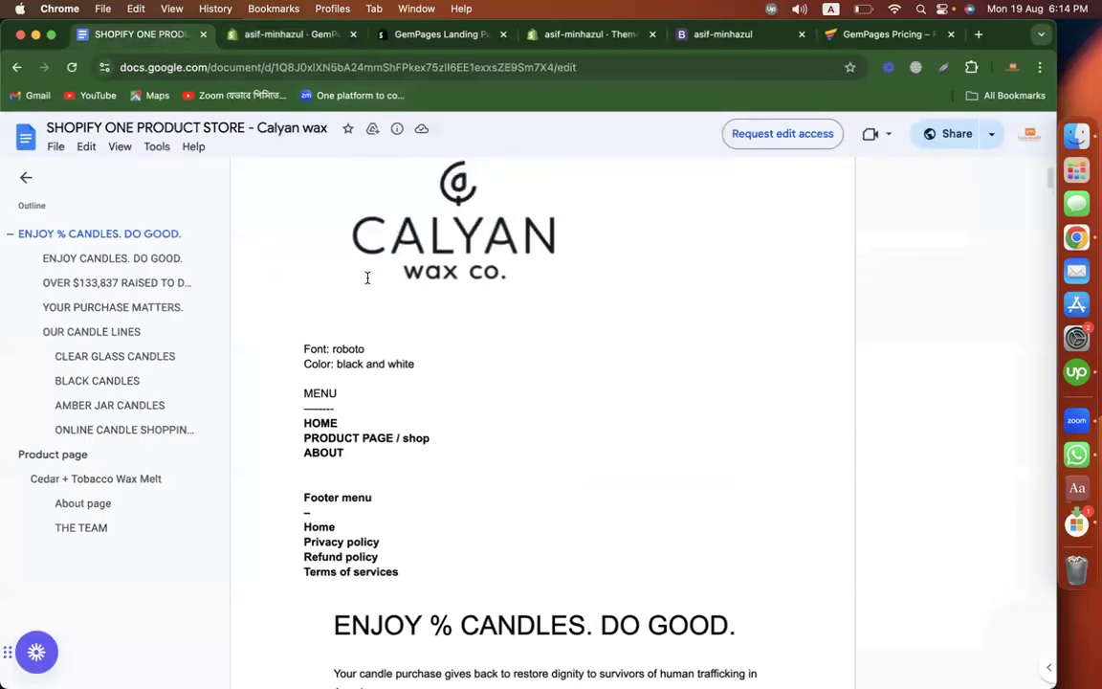
scroll(469, 283, down, 4)
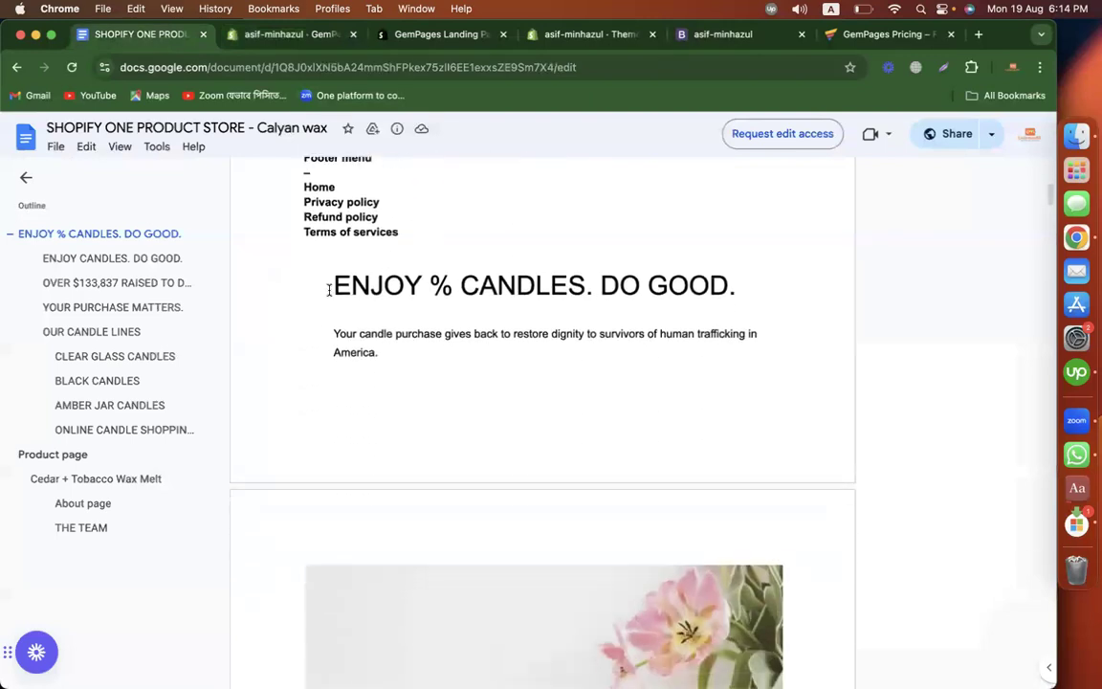
drag(329, 289, 744, 302)
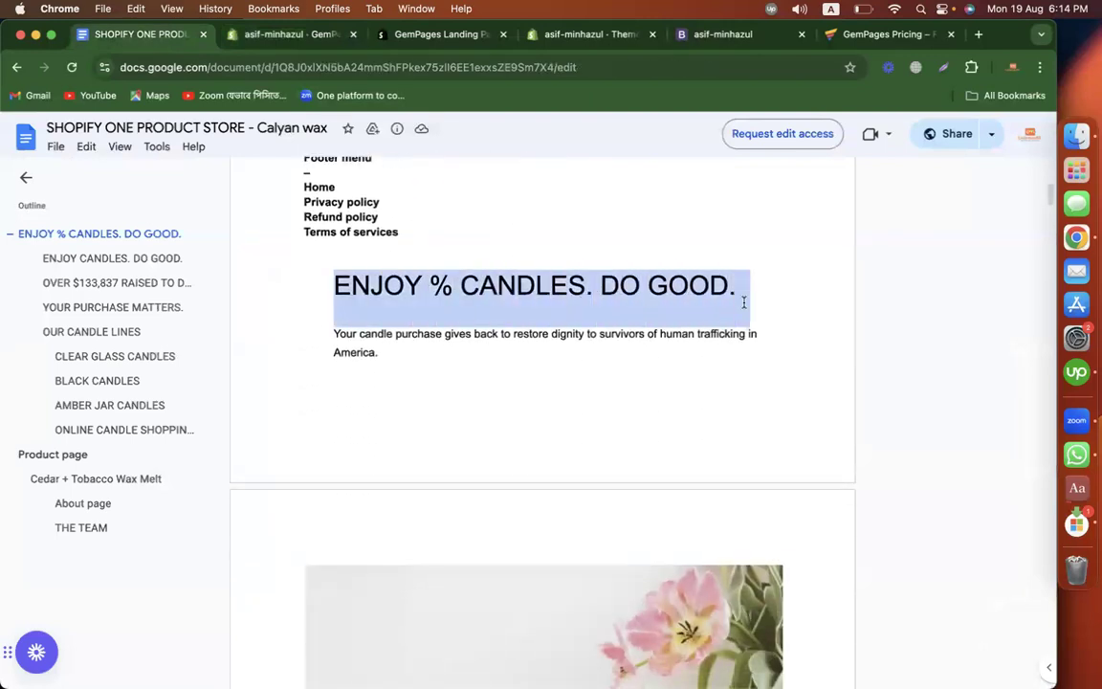
triple_click(422, 334)
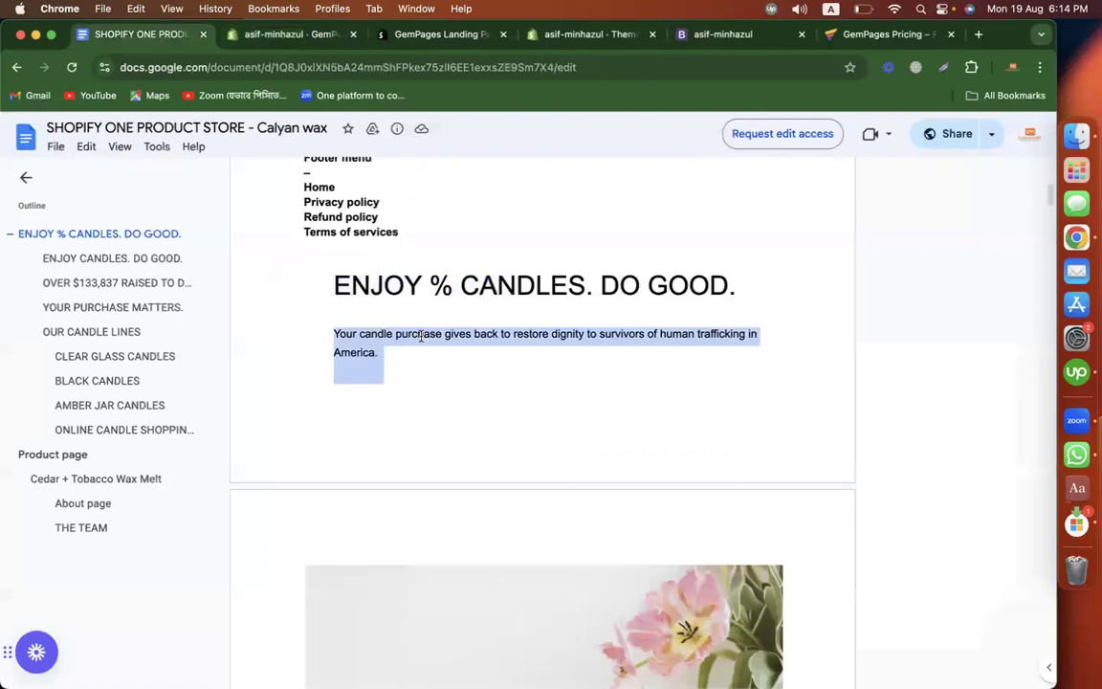
scroll(421, 335, down, 5)
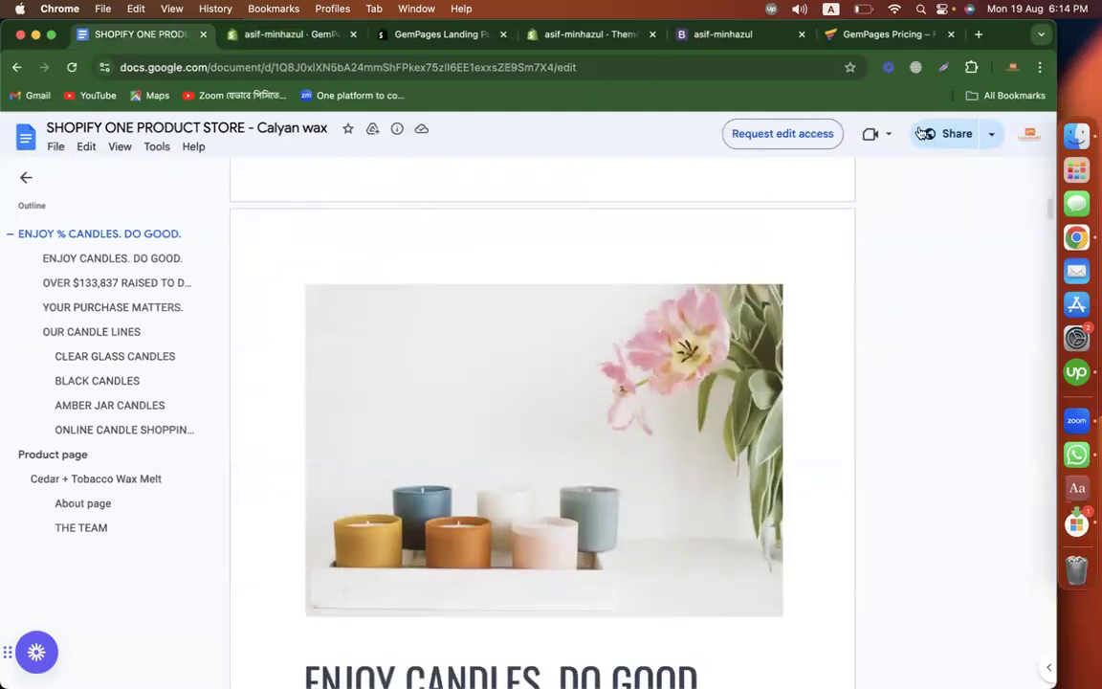
Step: Search for lightshot extension in a new tab and open its Chrome Web Store page
click(945, 75)
click(854, 34)
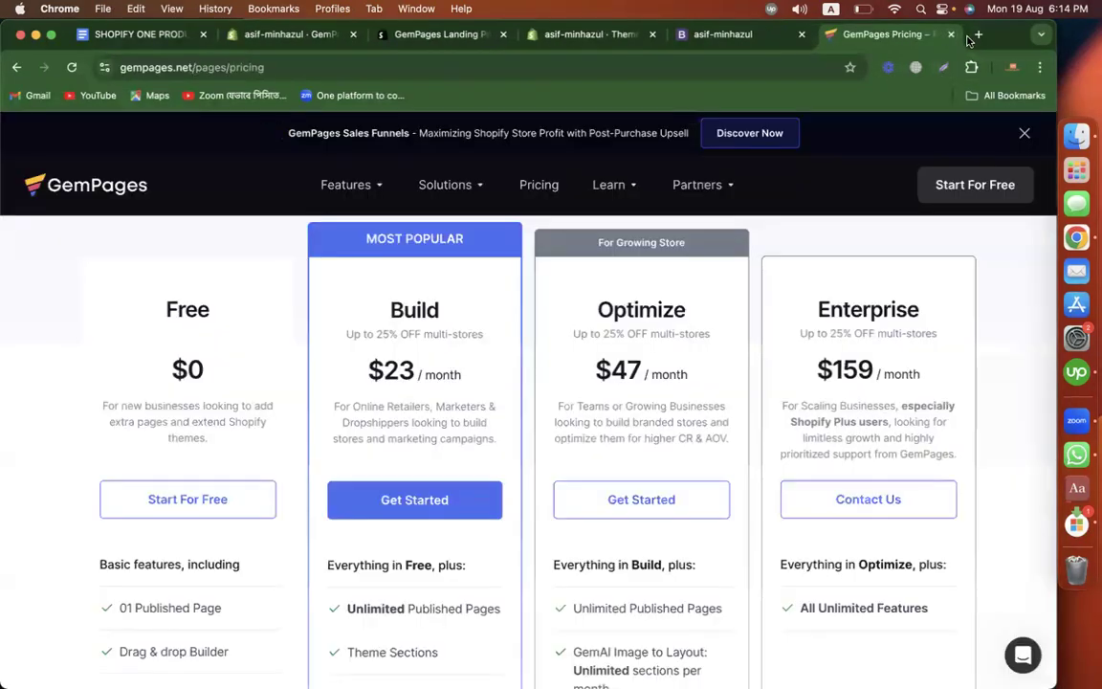
click(973, 36)
text(light)
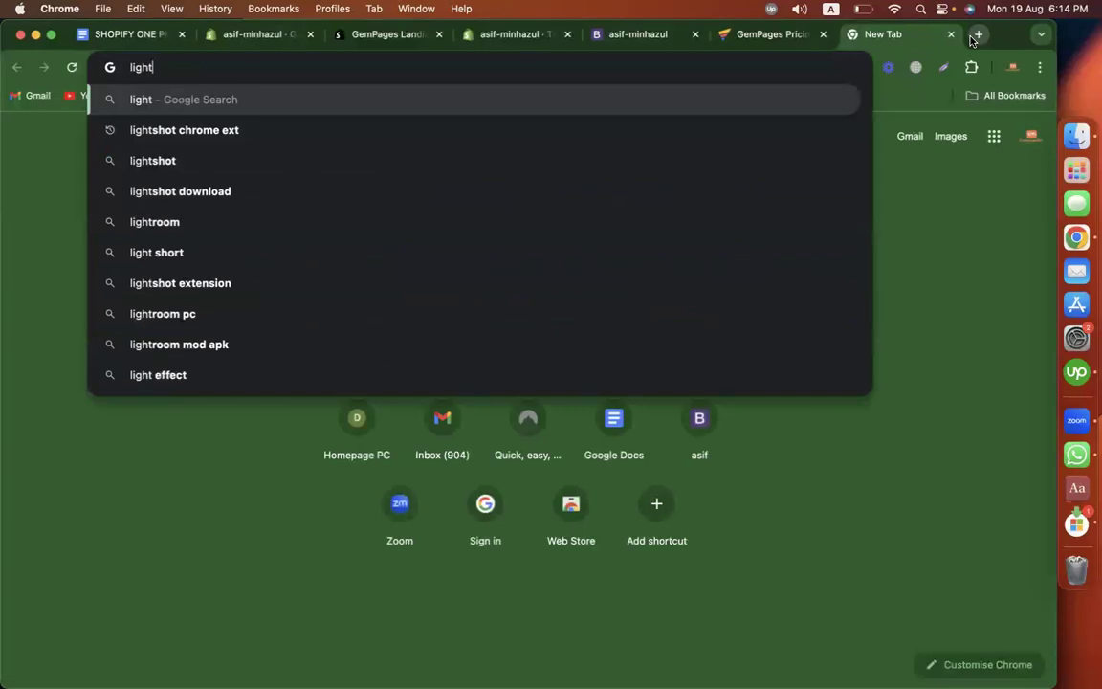
text(short)
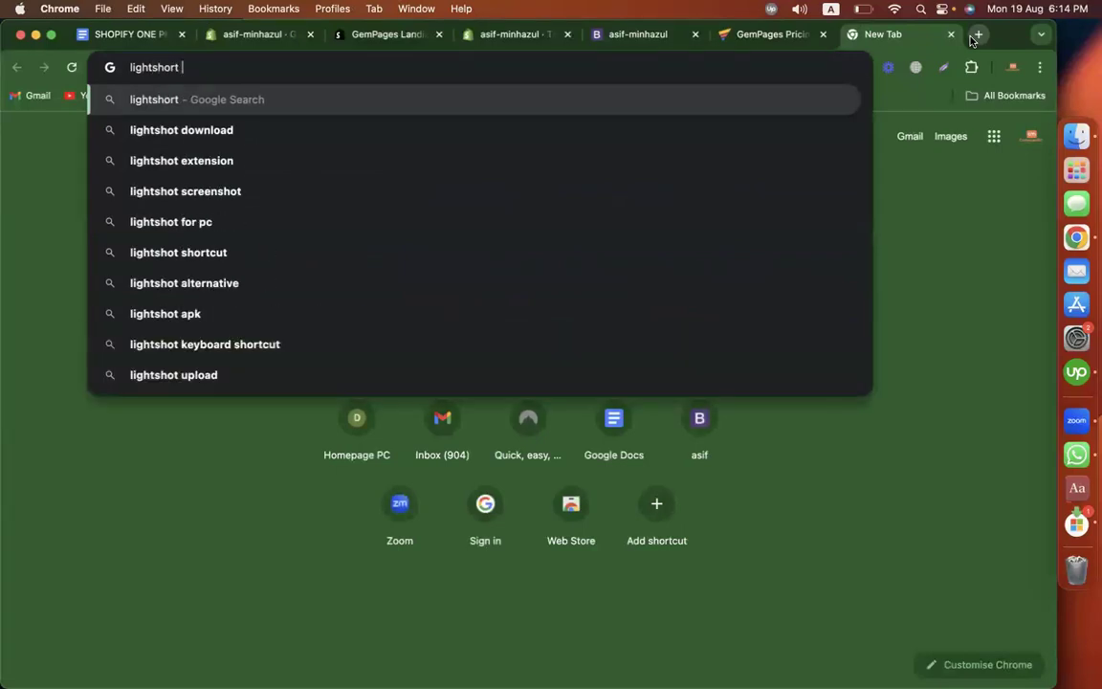
key(Down)
key(Down)
key(Return)
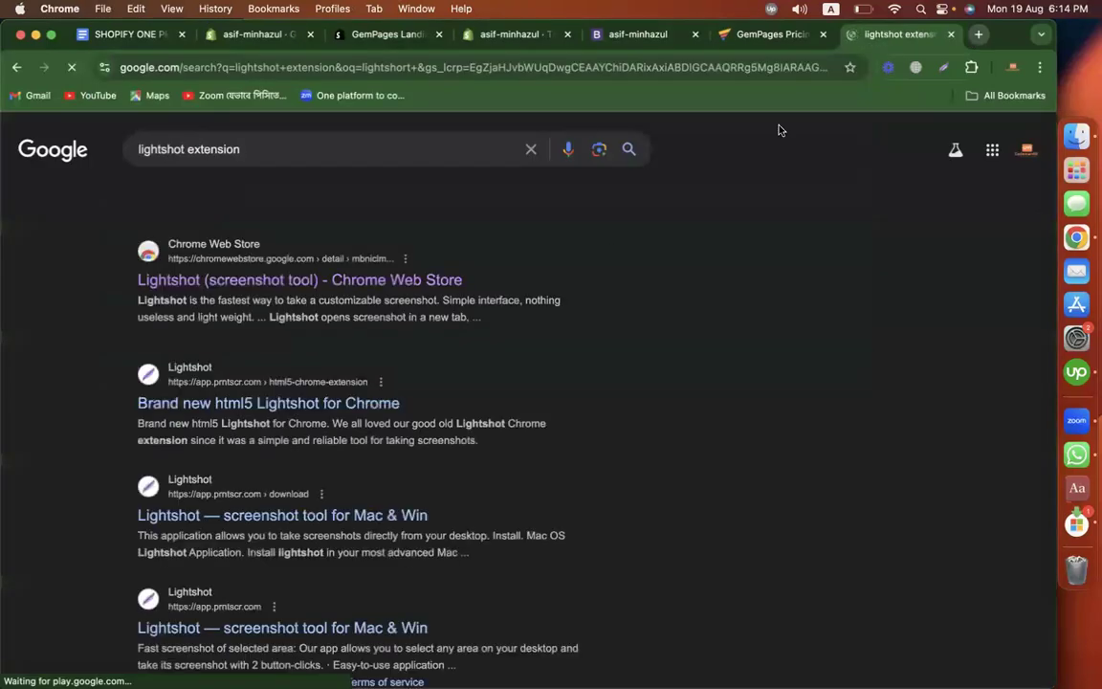
click(392, 279)
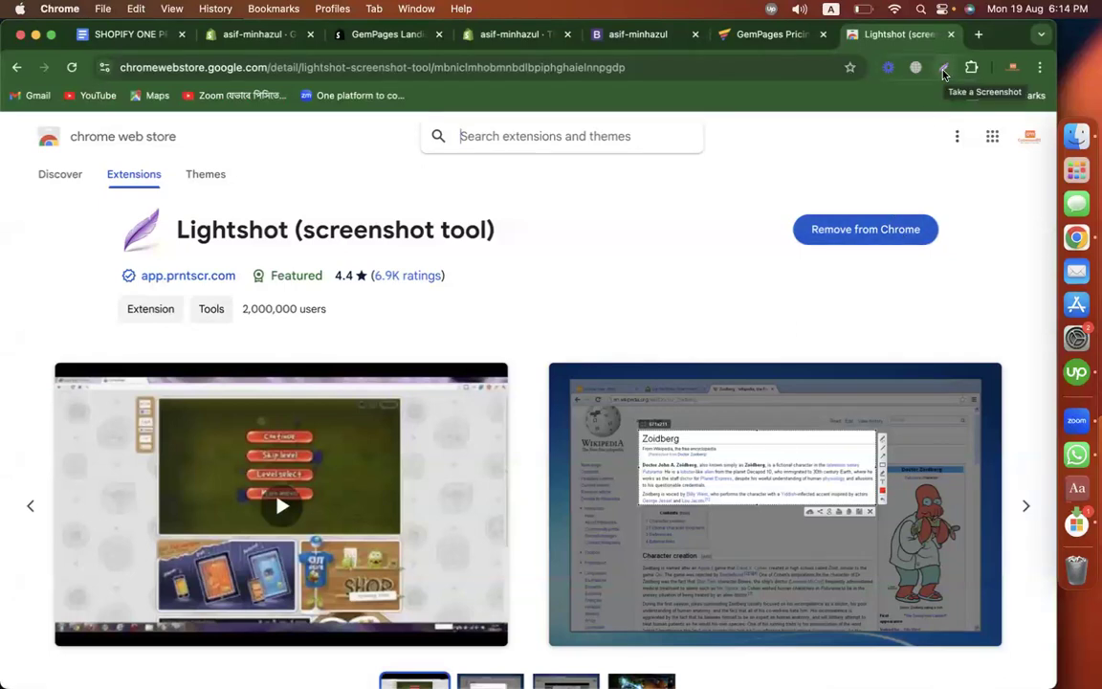
Step: Capture the candle photo from the project document with Lightshot and save it to Downloads as calwan
click(104, 38)
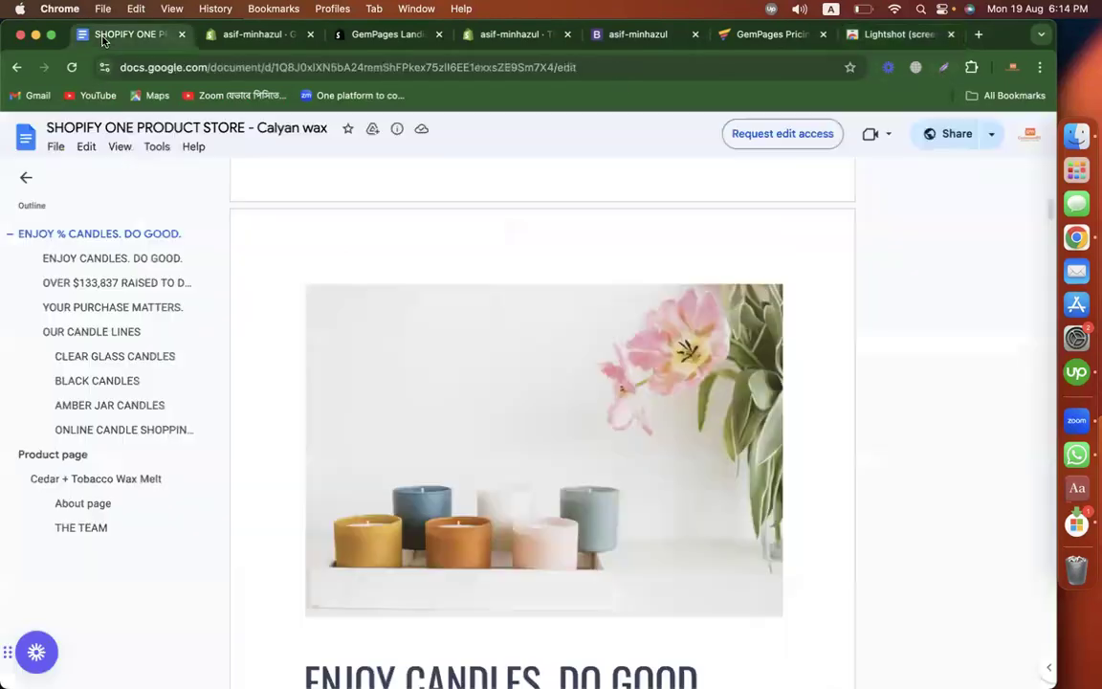
click(944, 67)
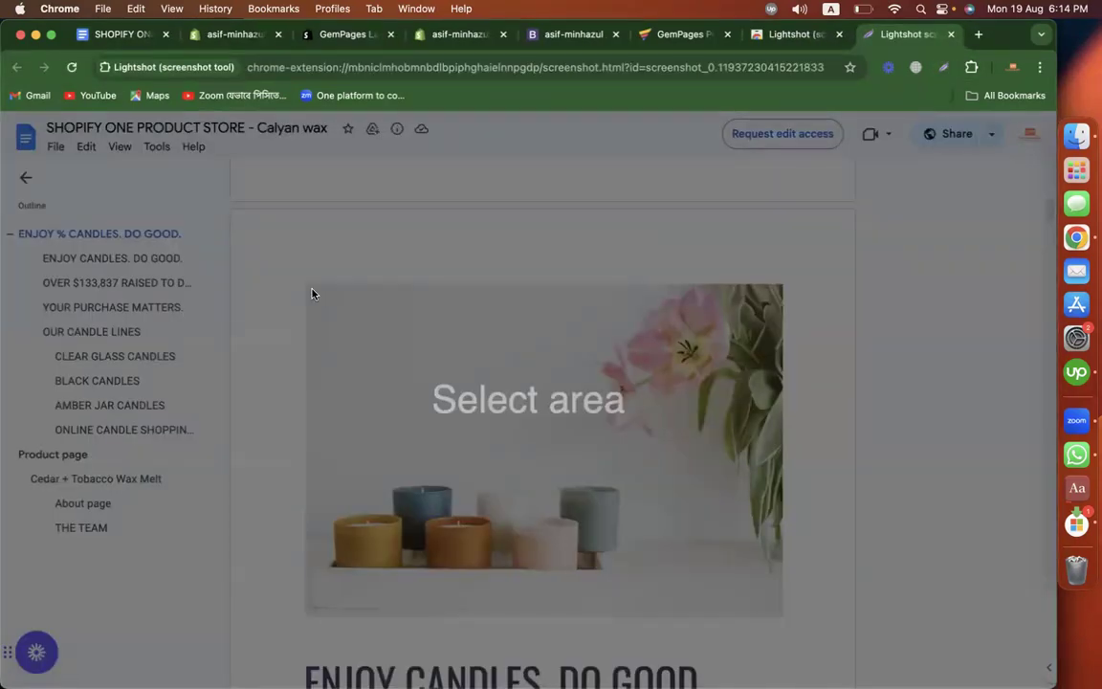
drag(307, 287, 780, 615)
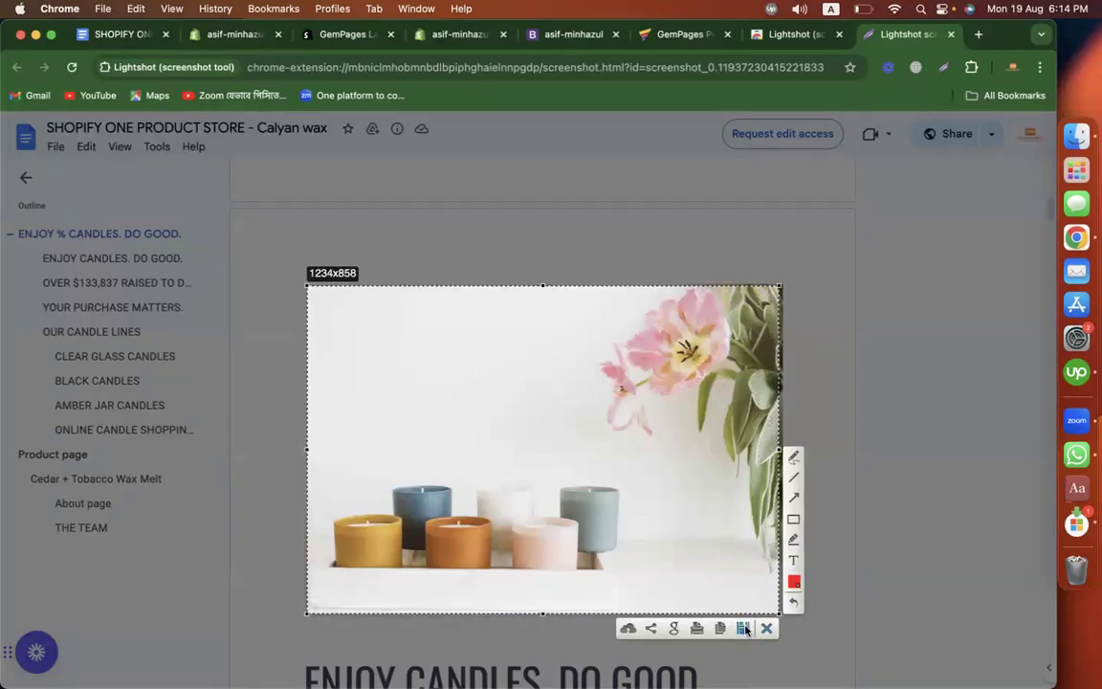
click(745, 628)
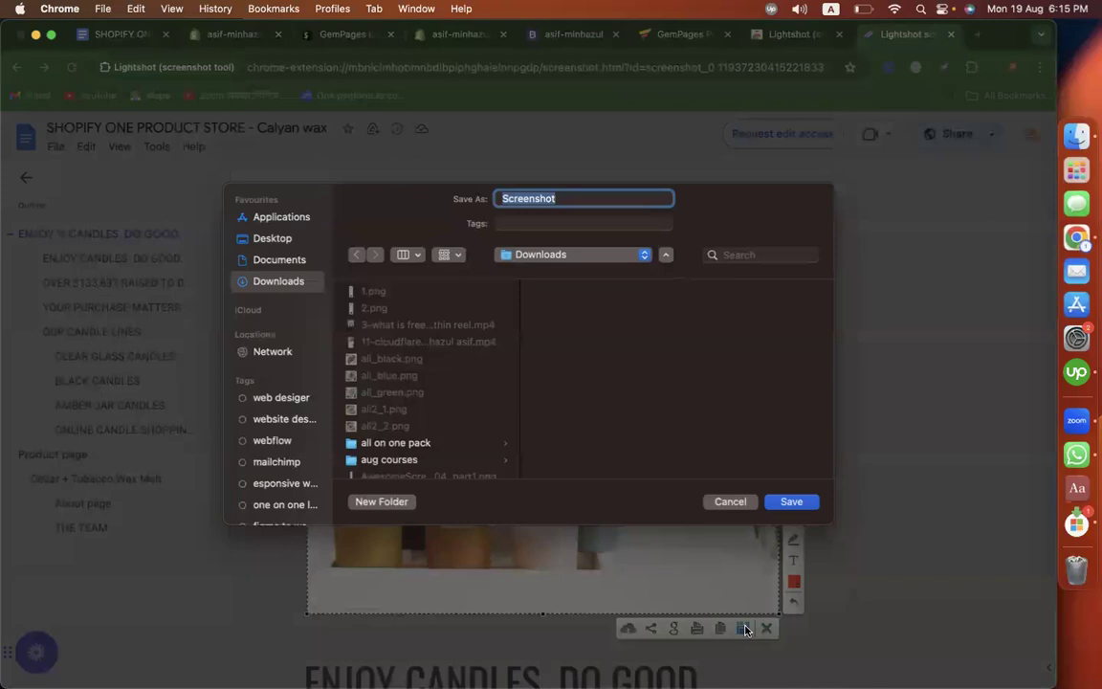
text(calwa)
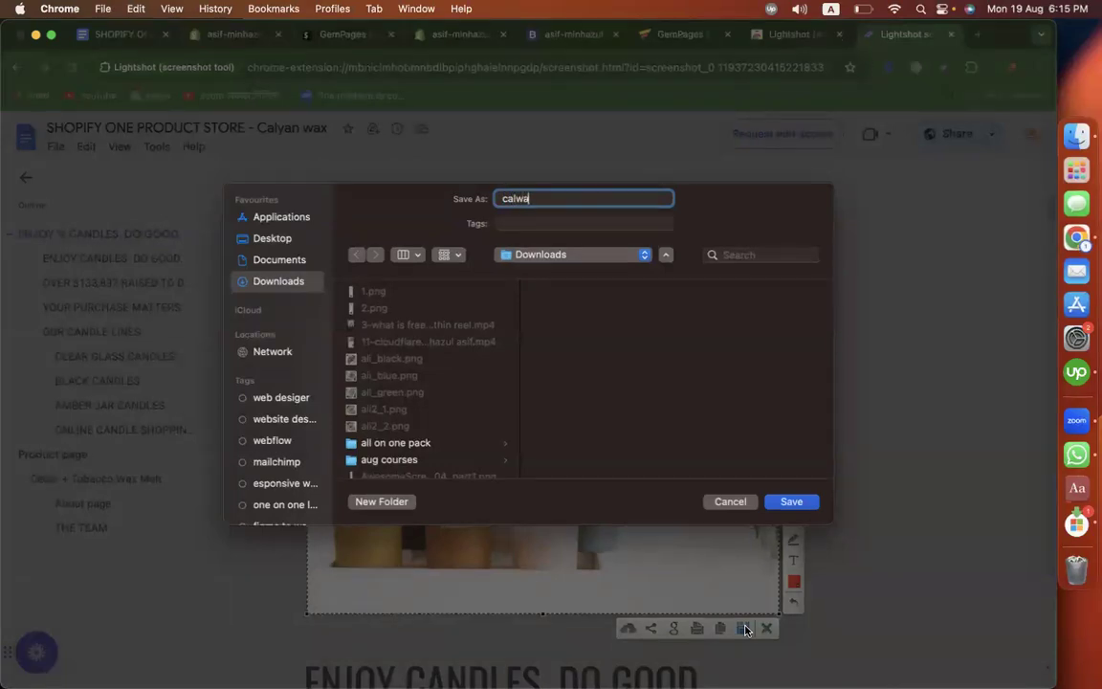
text(n)
key(Return)
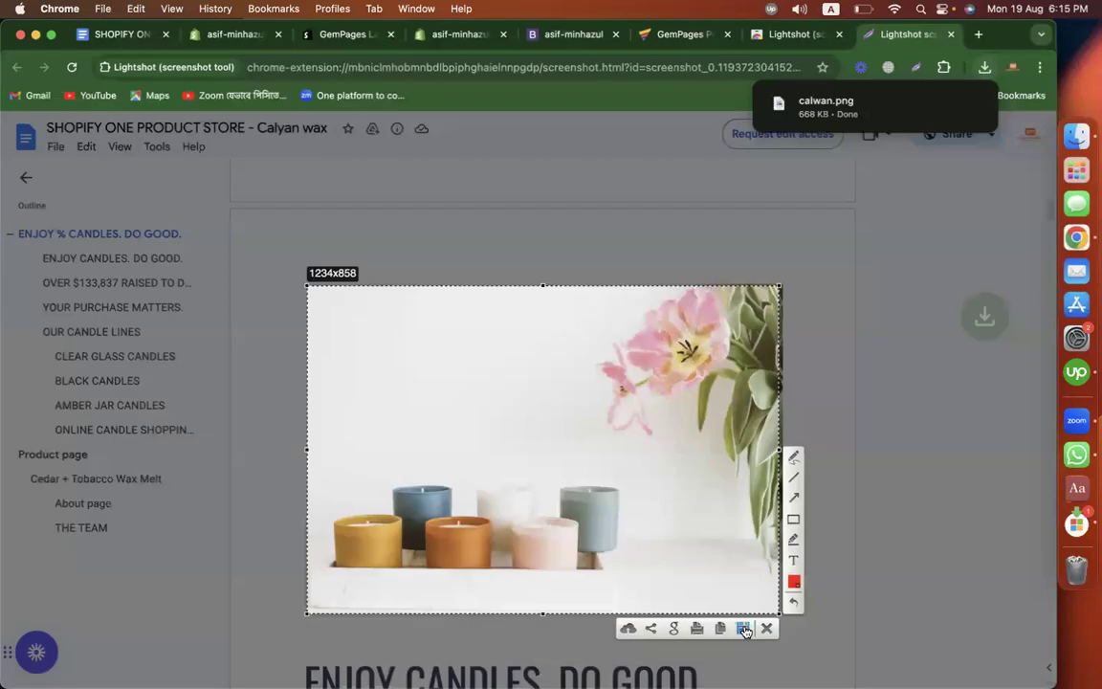
Step: Select the ENJOY % CANDLES. DO GOOD. heading and its paragraph again in the project document
click(746, 39)
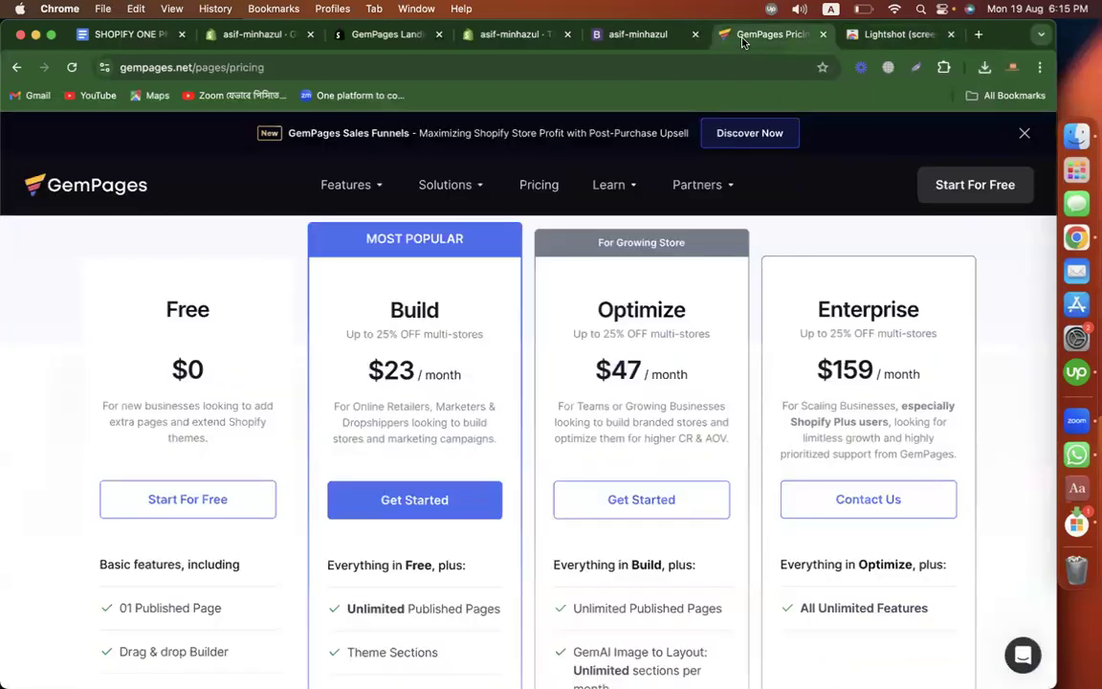
click(241, 34)
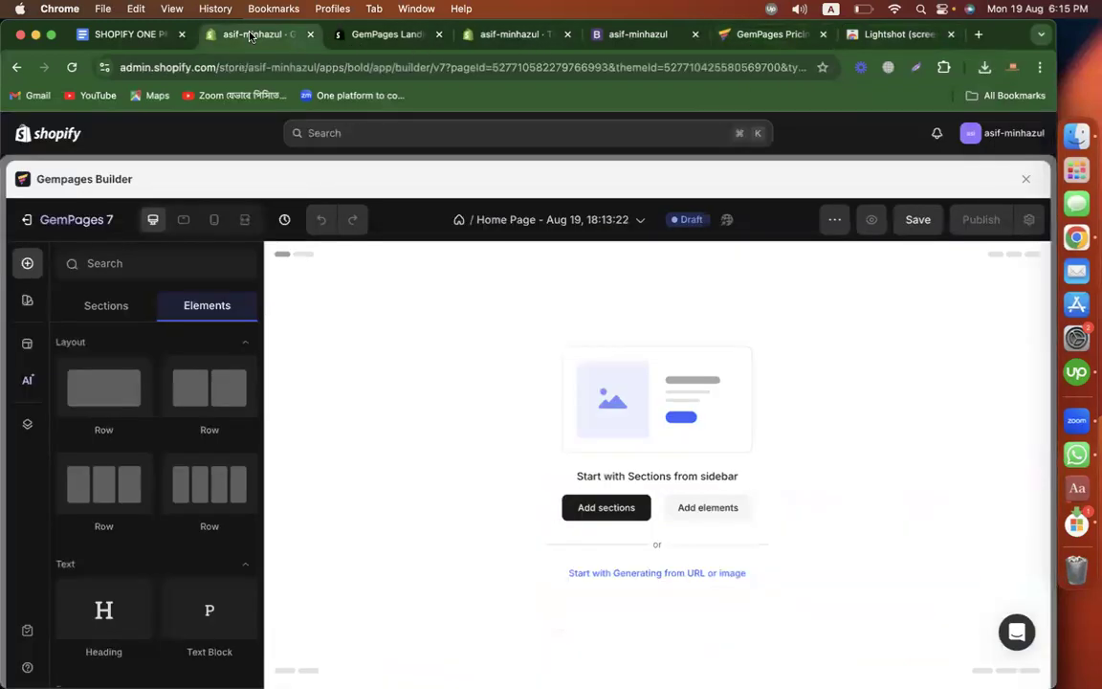
click(120, 34)
scroll(446, 519, up, 5)
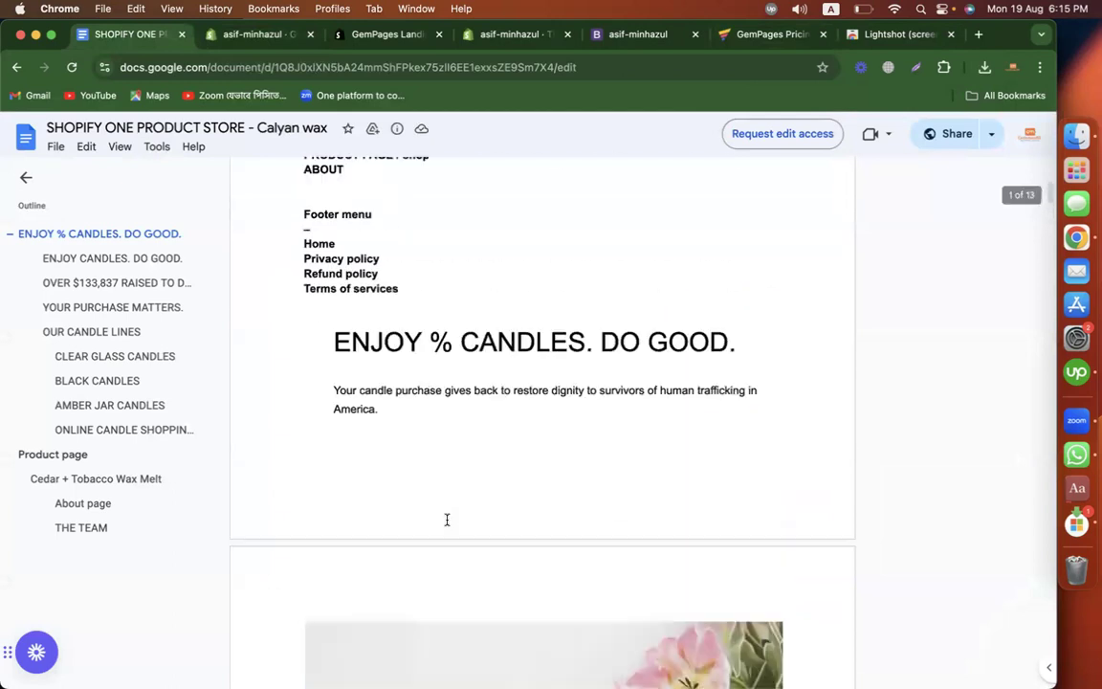
drag(334, 419, 745, 476)
scroll(675, 499, down, 3)
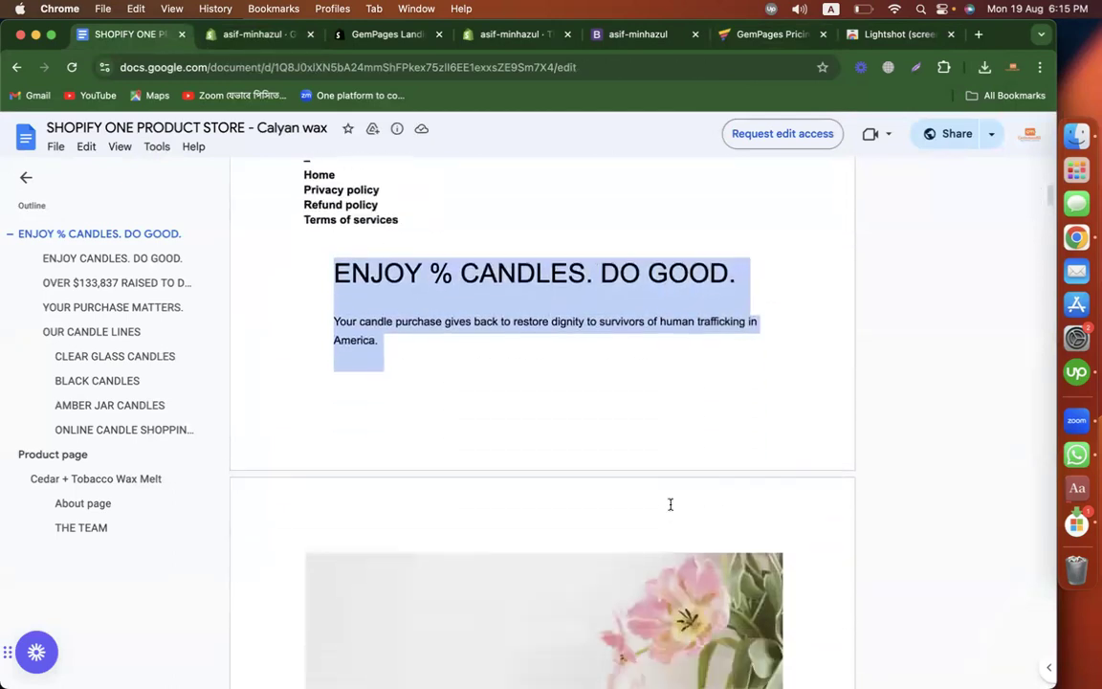
scroll(671, 504, down, 4)
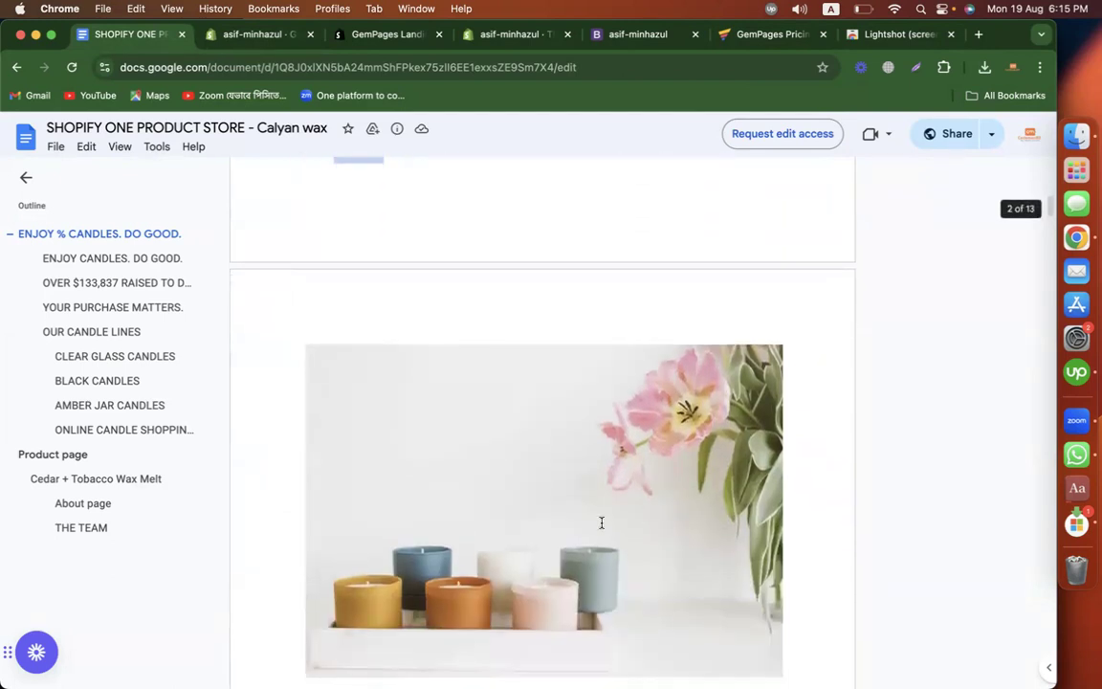
scroll(568, 522, up, 4)
scroll(418, 489, down, 5)
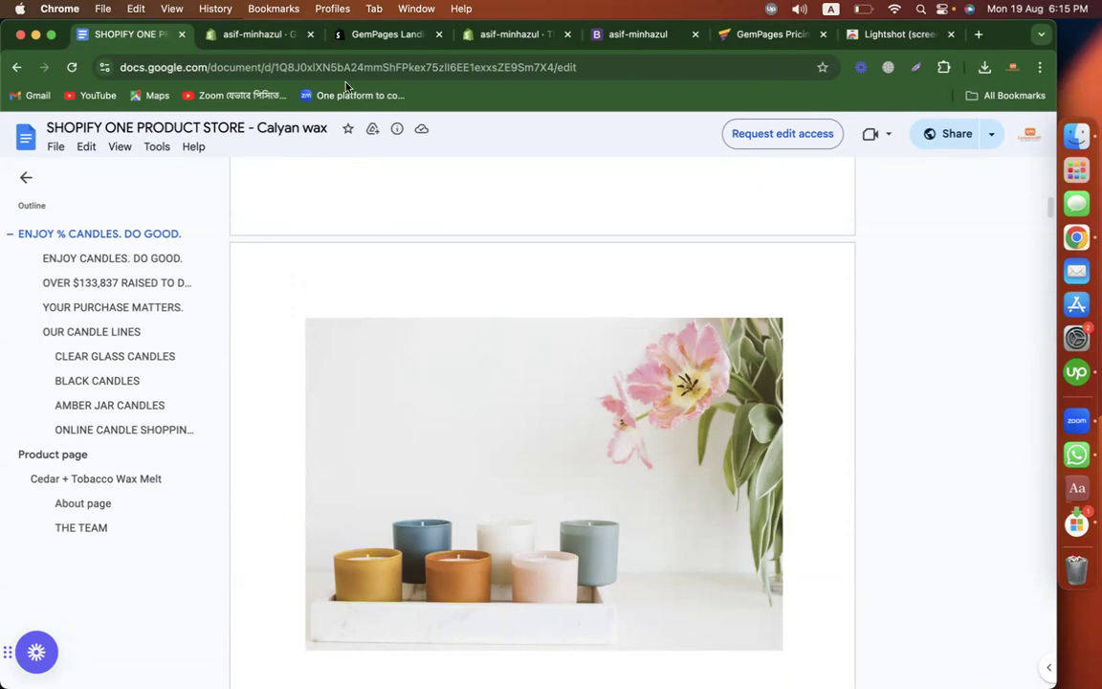
Step: Browse the section categories and add the Hero banner - Hobbies & Toys - RC Car - Style 40 section to the empty page
click(391, 34)
click(231, 38)
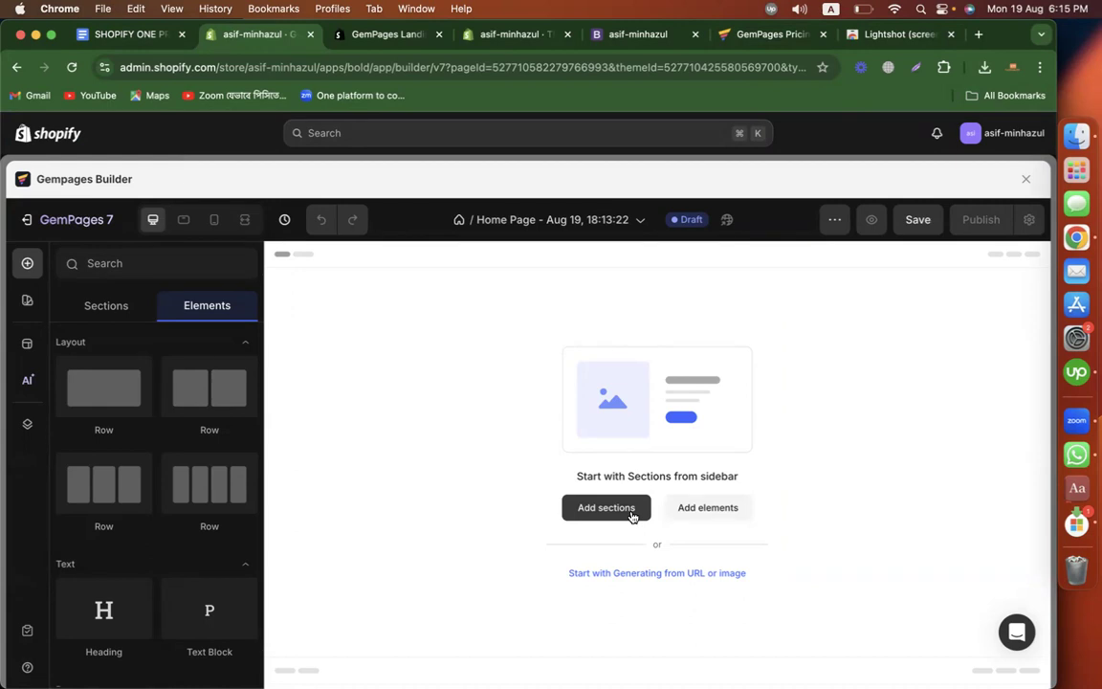
click(631, 517)
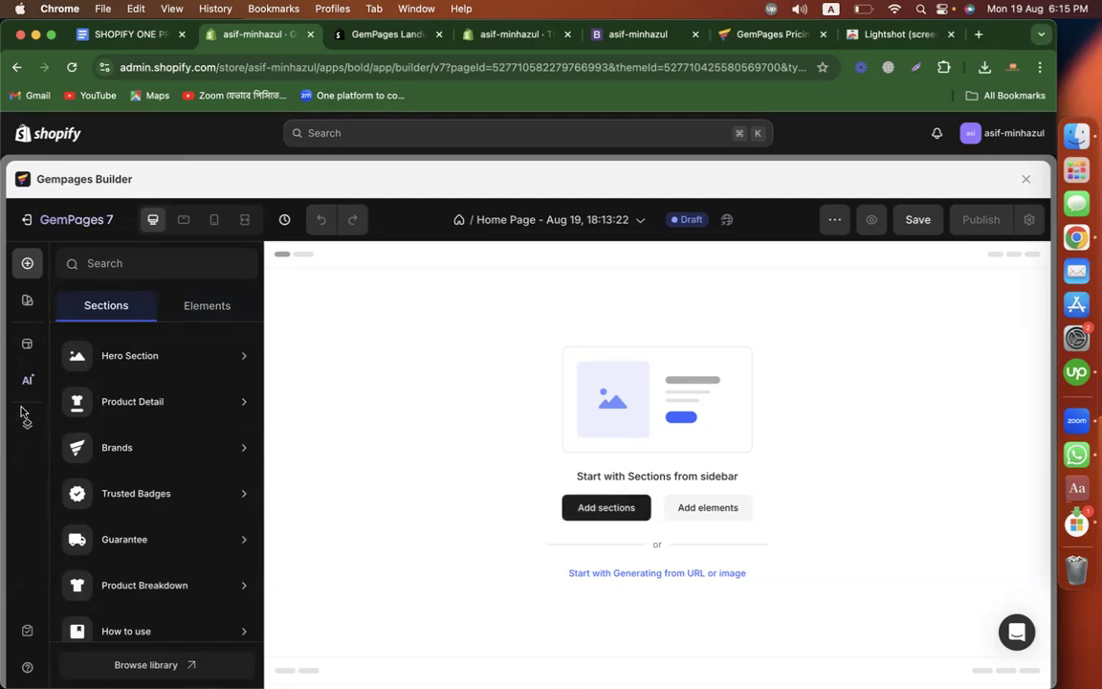
mouse_move(115, 367)
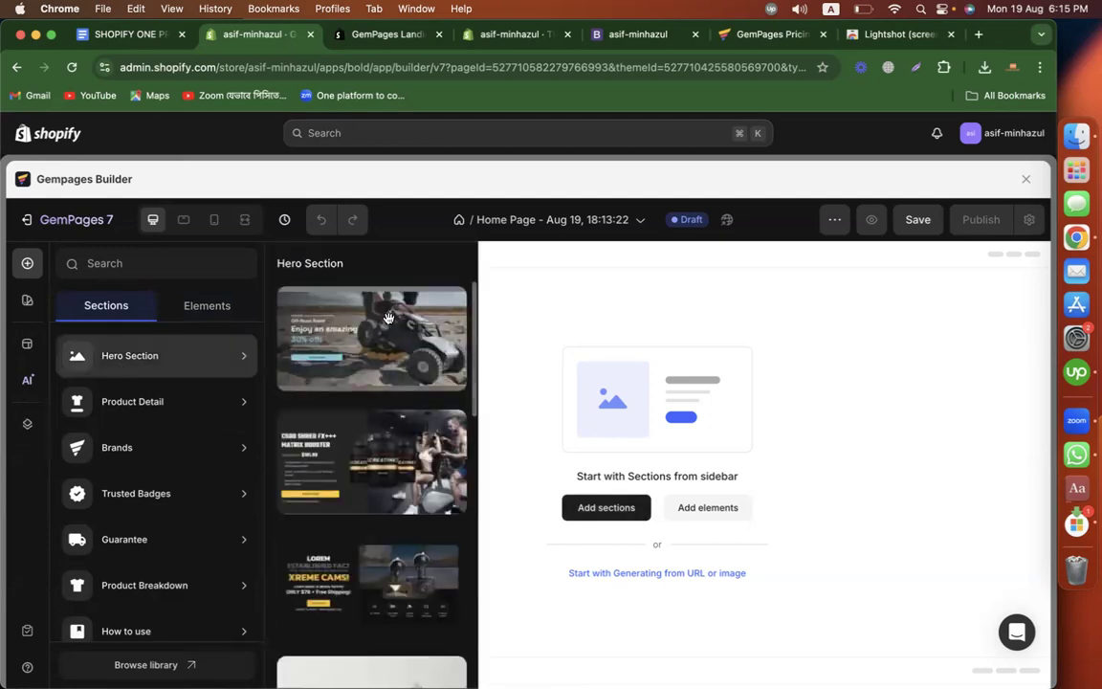
scroll(385, 442, down, 3)
scroll(383, 443, down, 5)
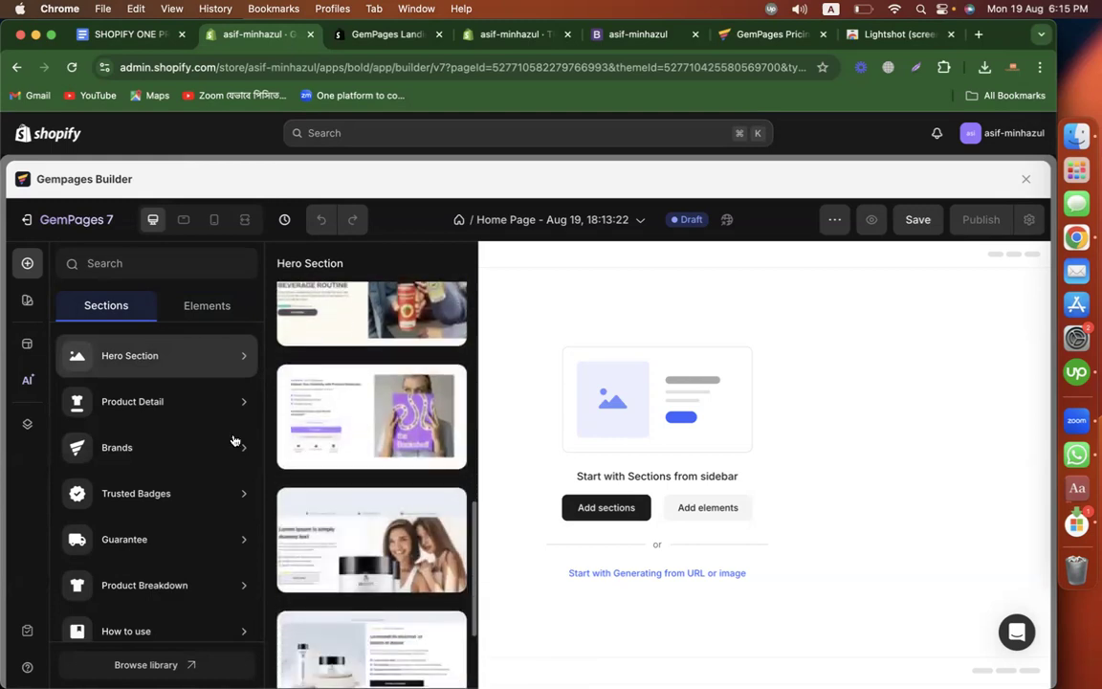
mouse_move(184, 409)
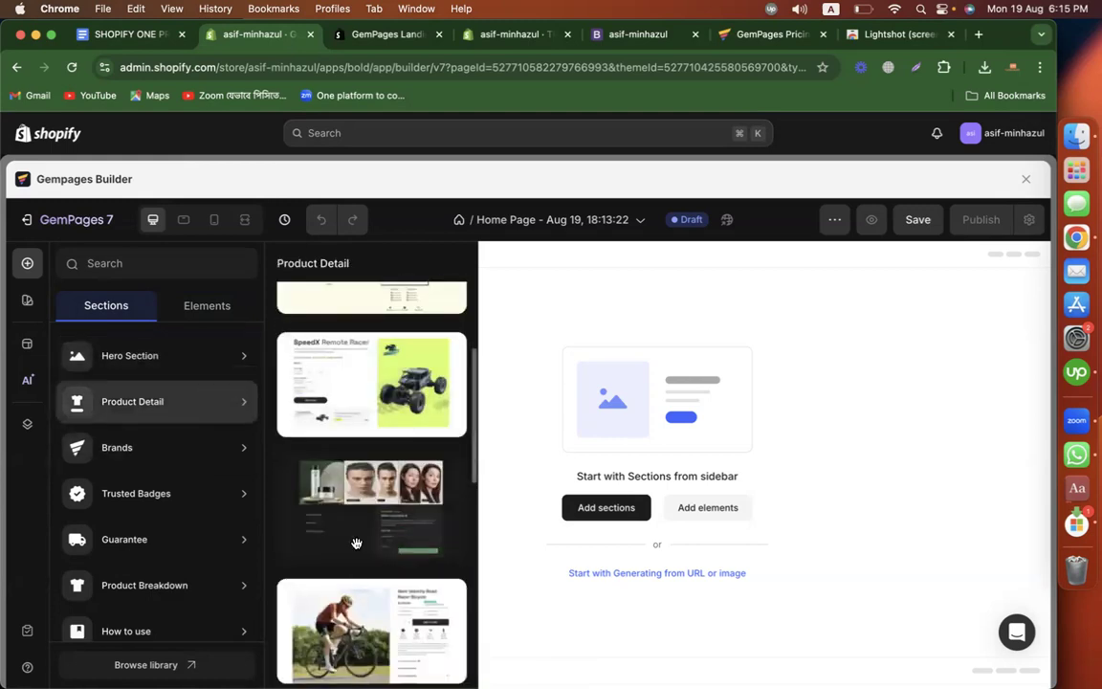
mouse_move(175, 457)
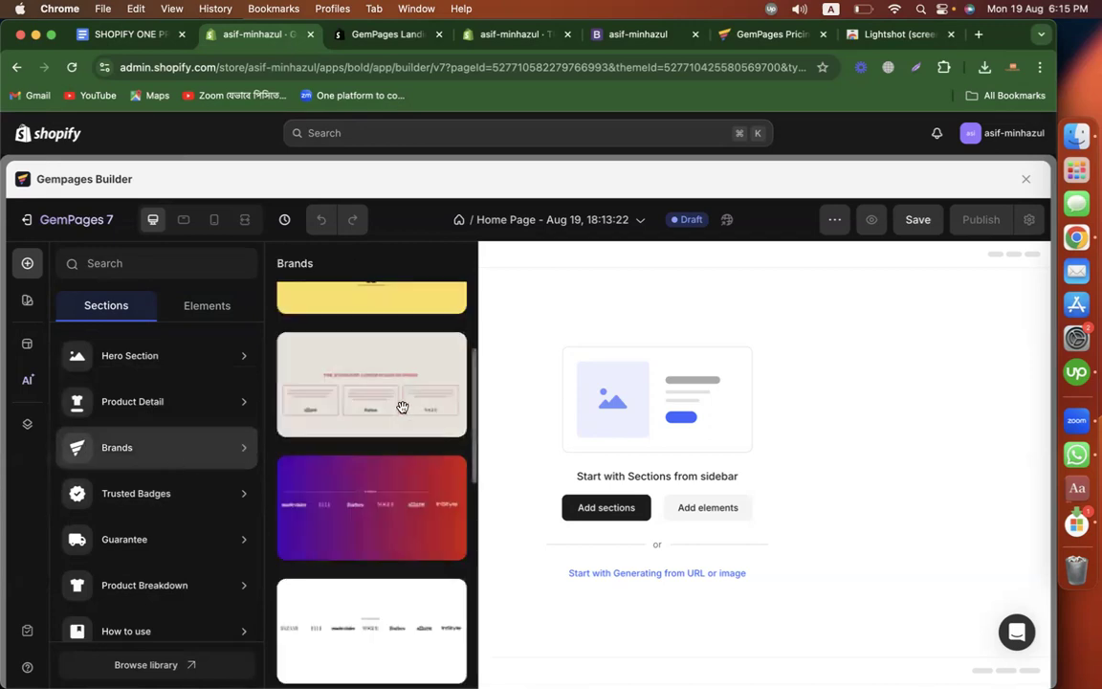
mouse_move(217, 503)
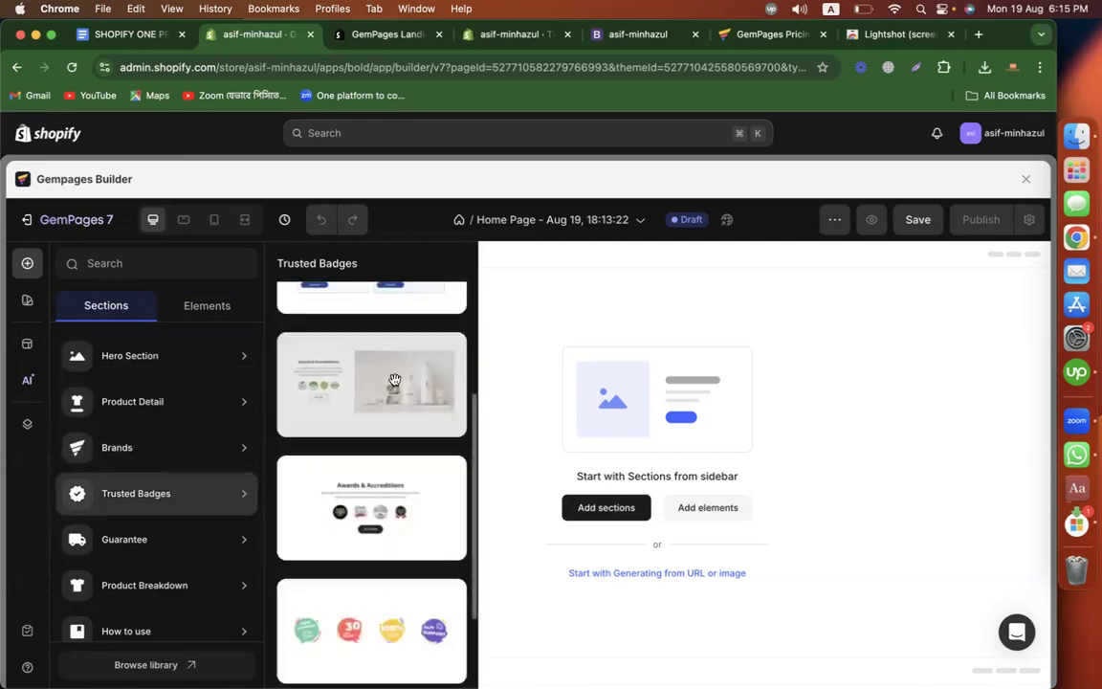
mouse_move(171, 604)
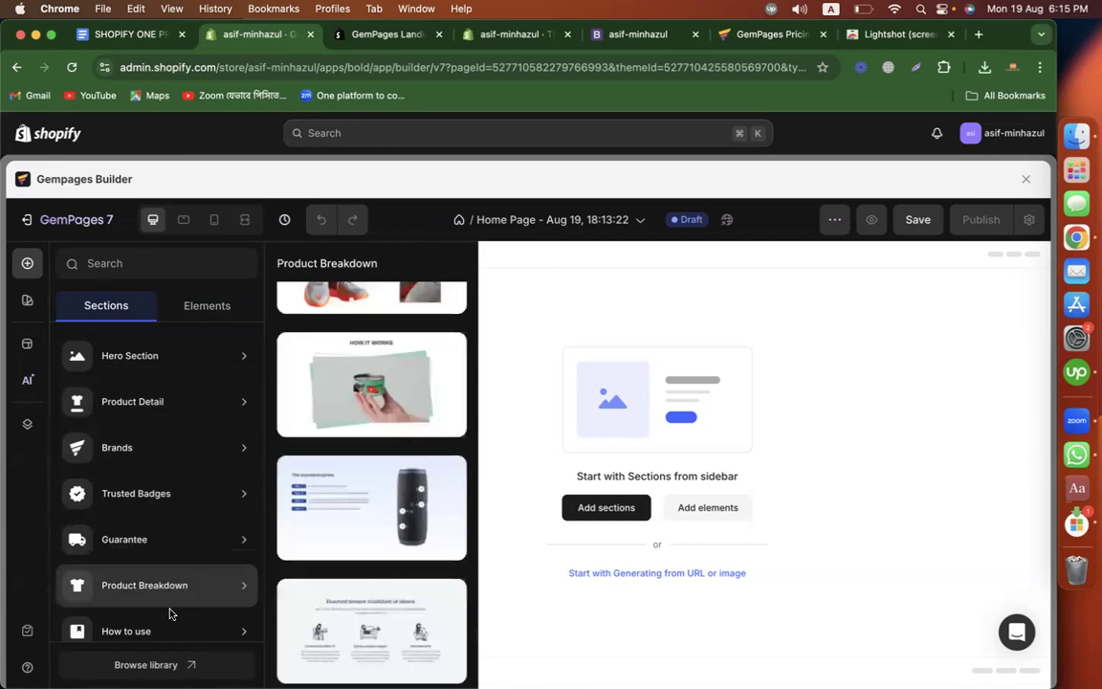
scroll(170, 607, down, 5)
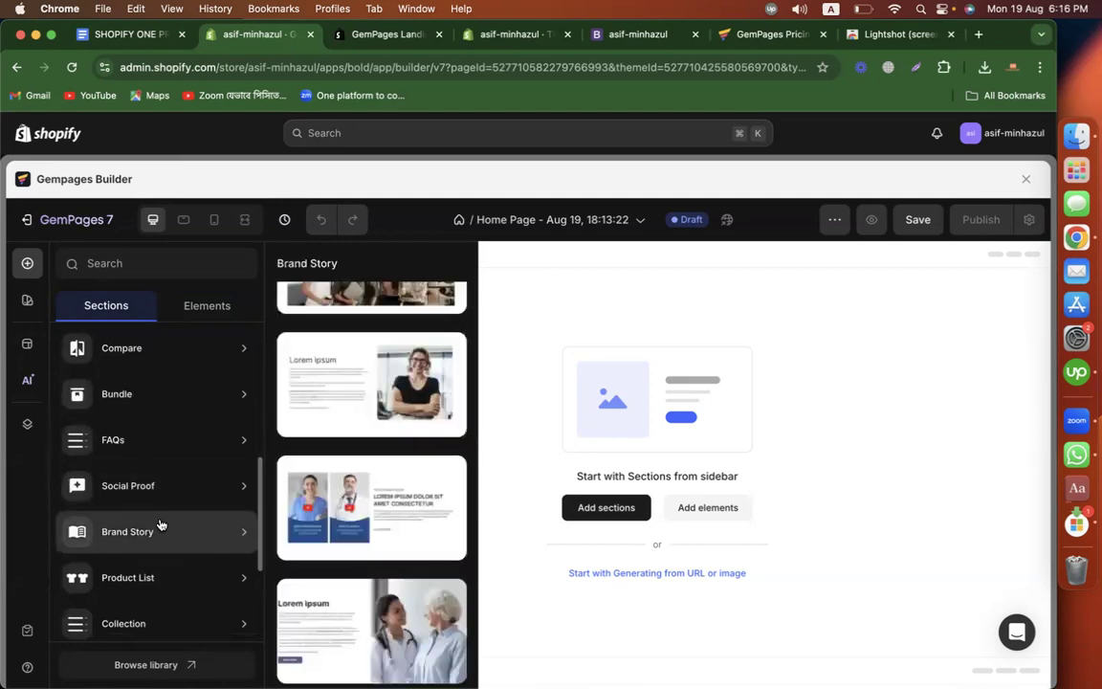
scroll(160, 521, up, 8)
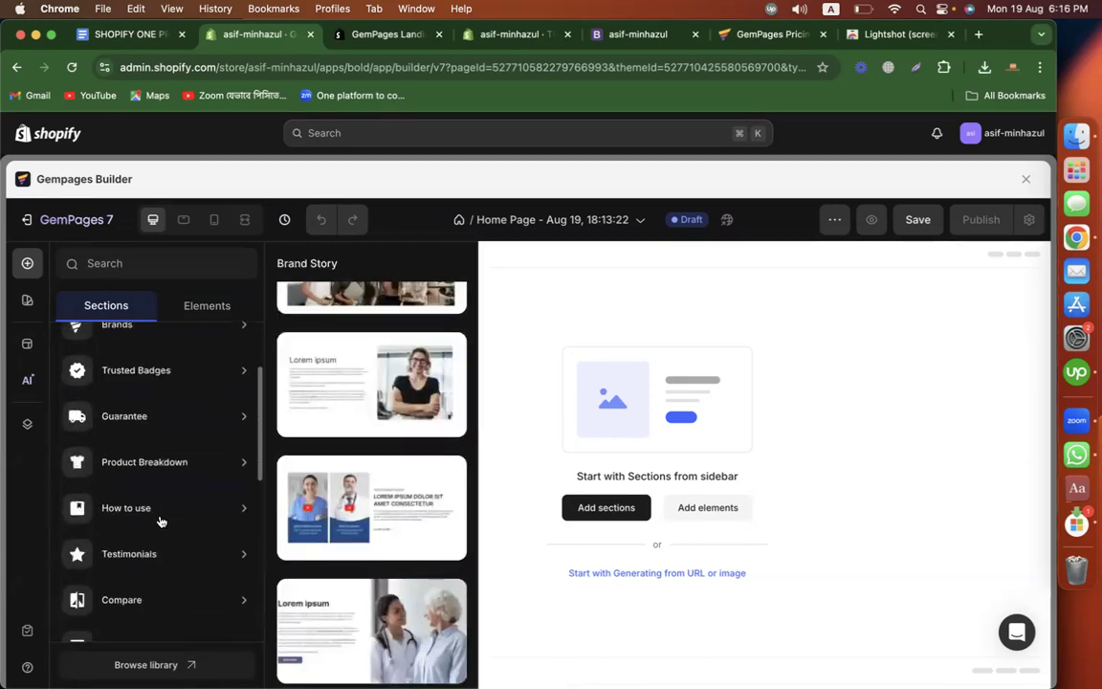
mouse_move(167, 392)
mouse_move(158, 363)
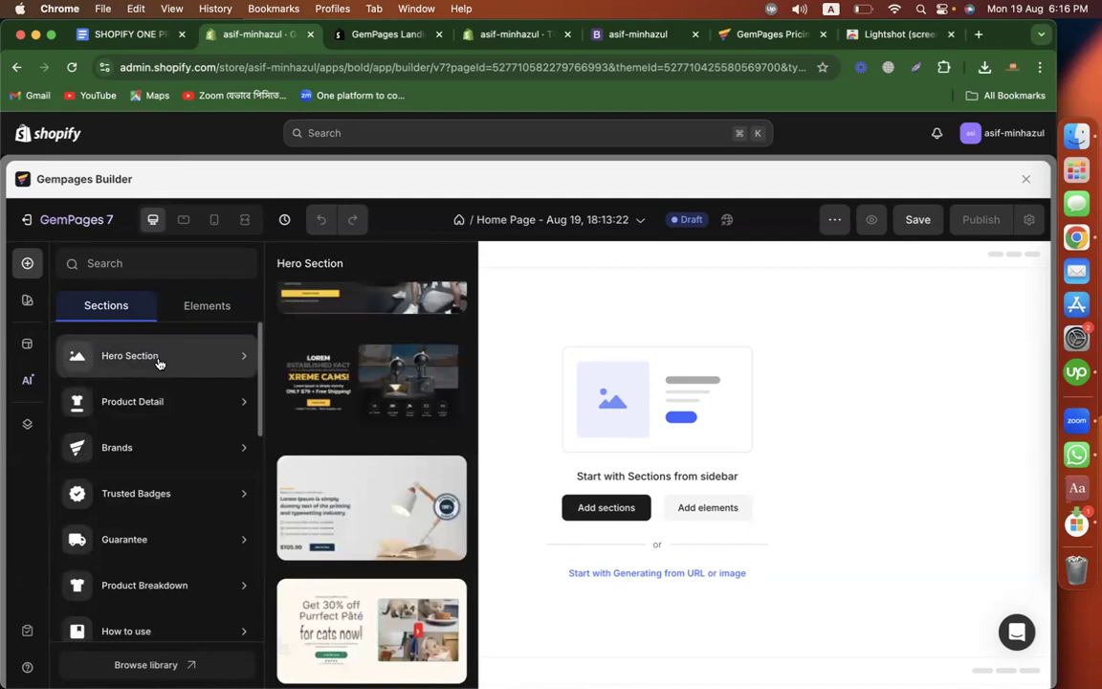
scroll(351, 421, up, 5)
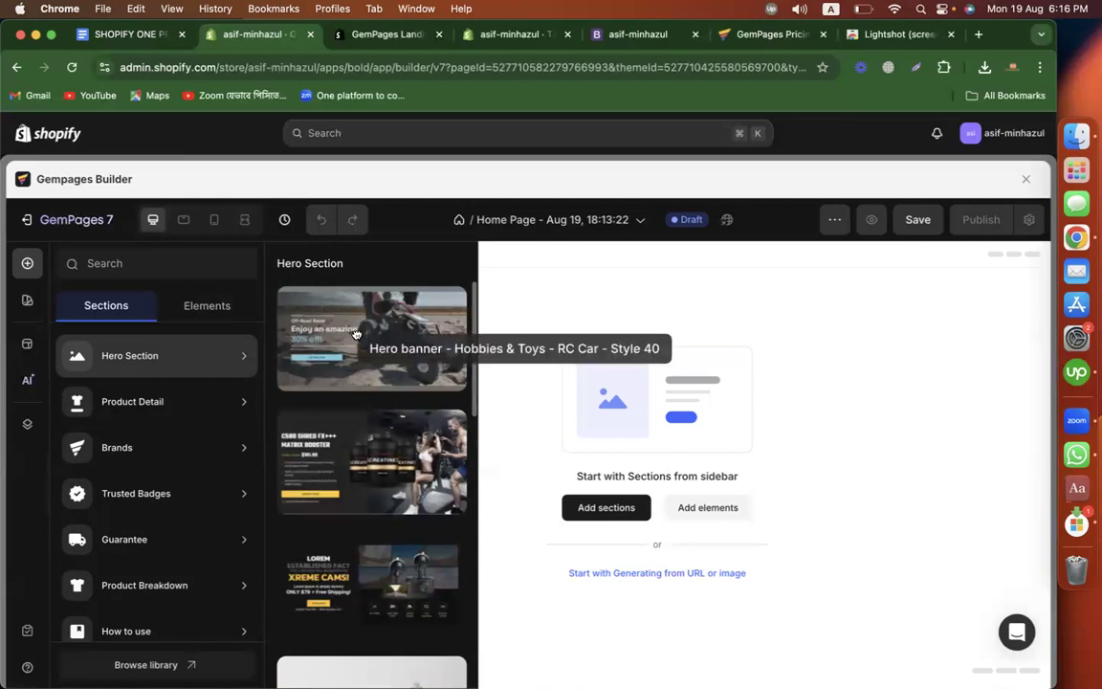
drag(356, 333, 585, 335)
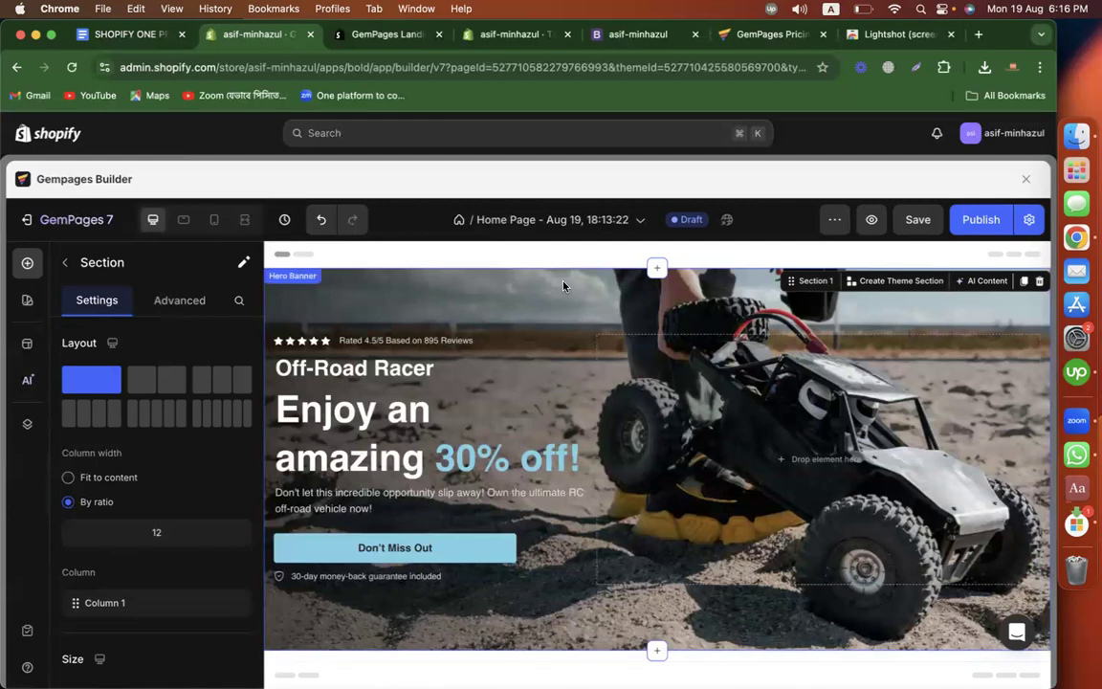
Step: Select the hero banner and replace its background image by uploading calwan.png from Downloads
click(611, 298)
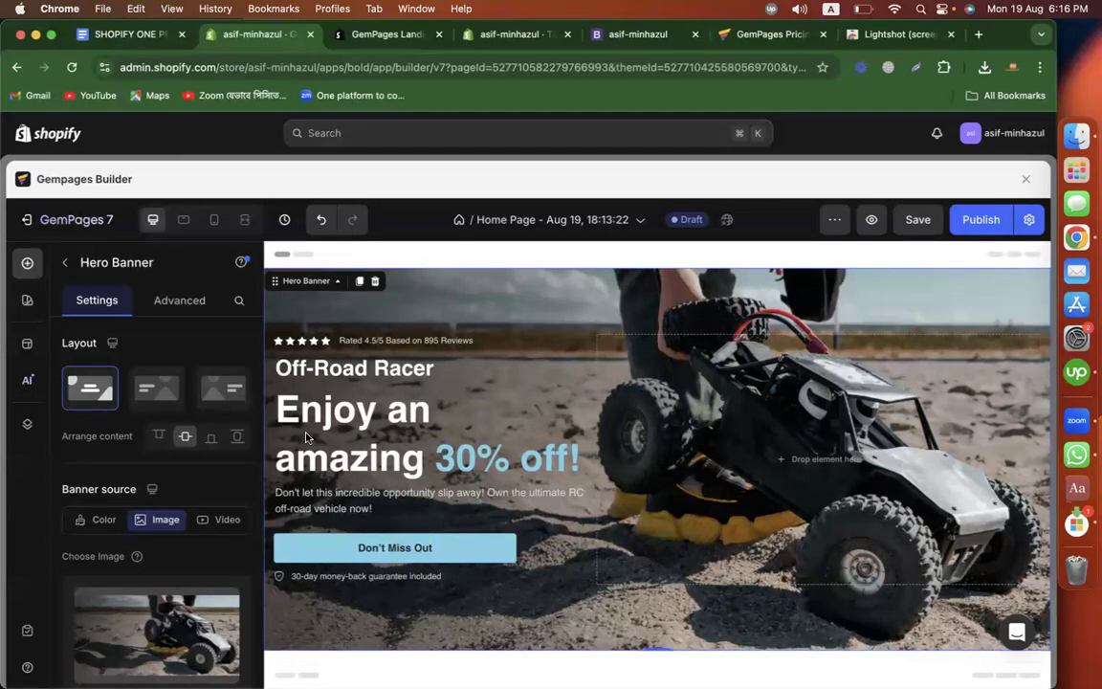
scroll(173, 554, down, 2)
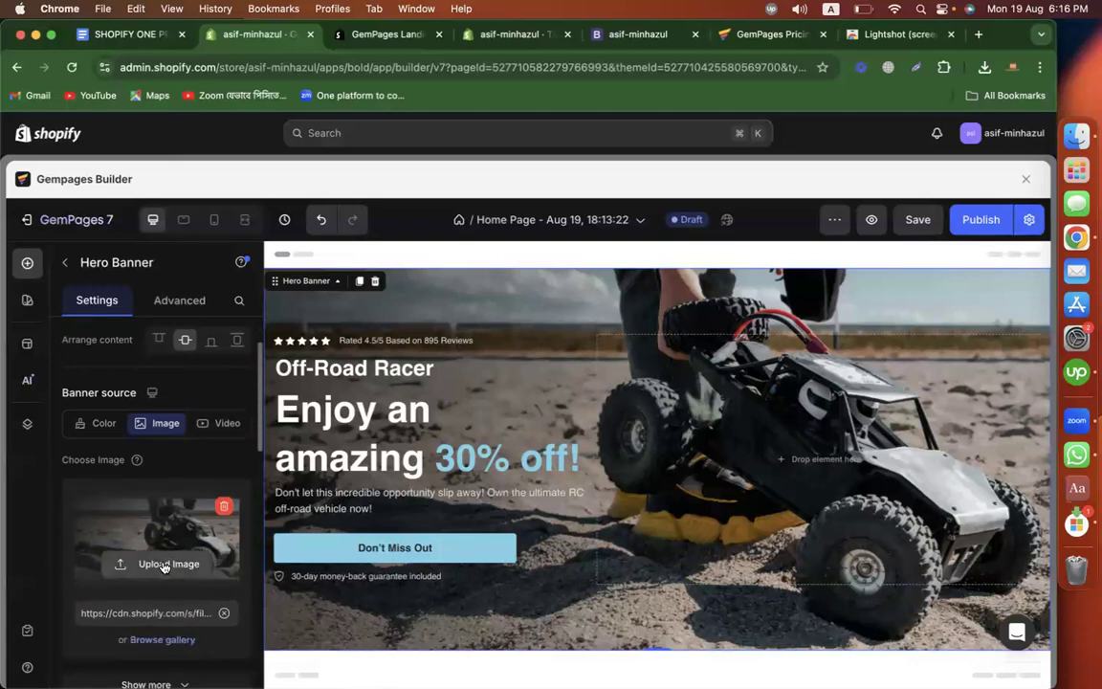
click(165, 564)
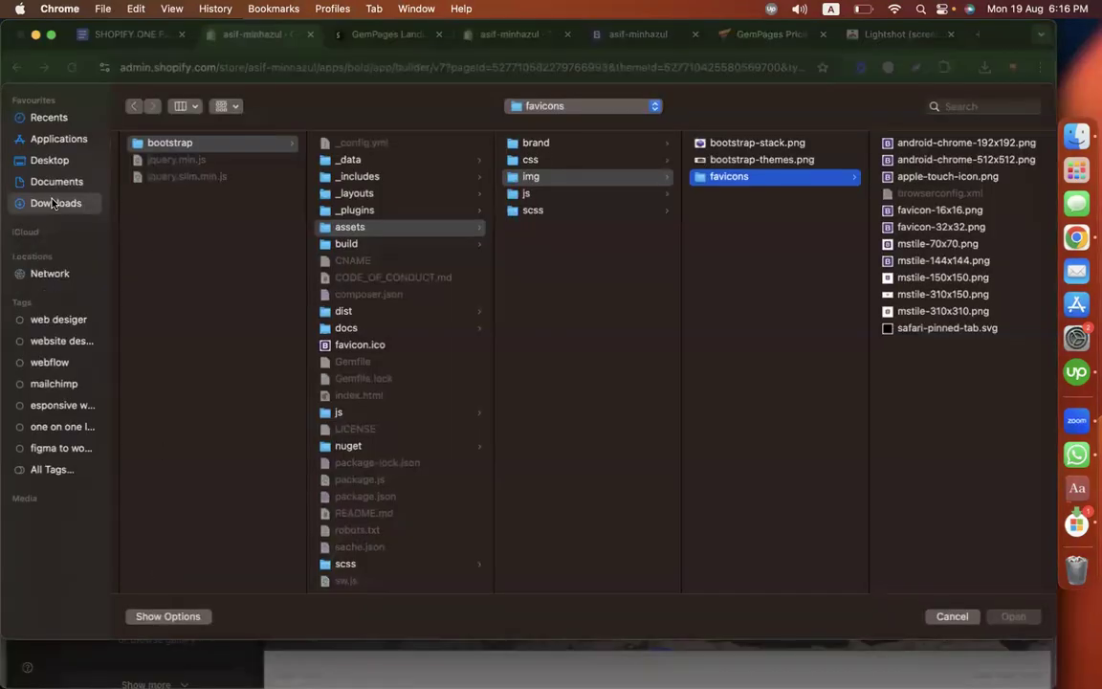
click(53, 204)
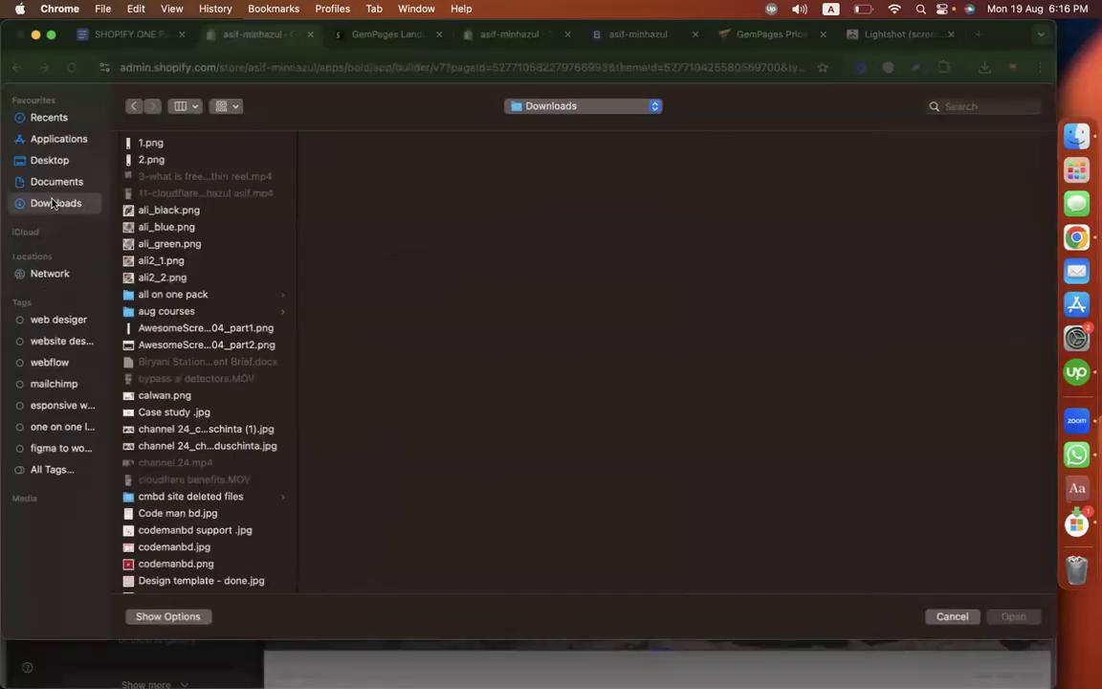
click(170, 277)
text(cal)
key(Return)
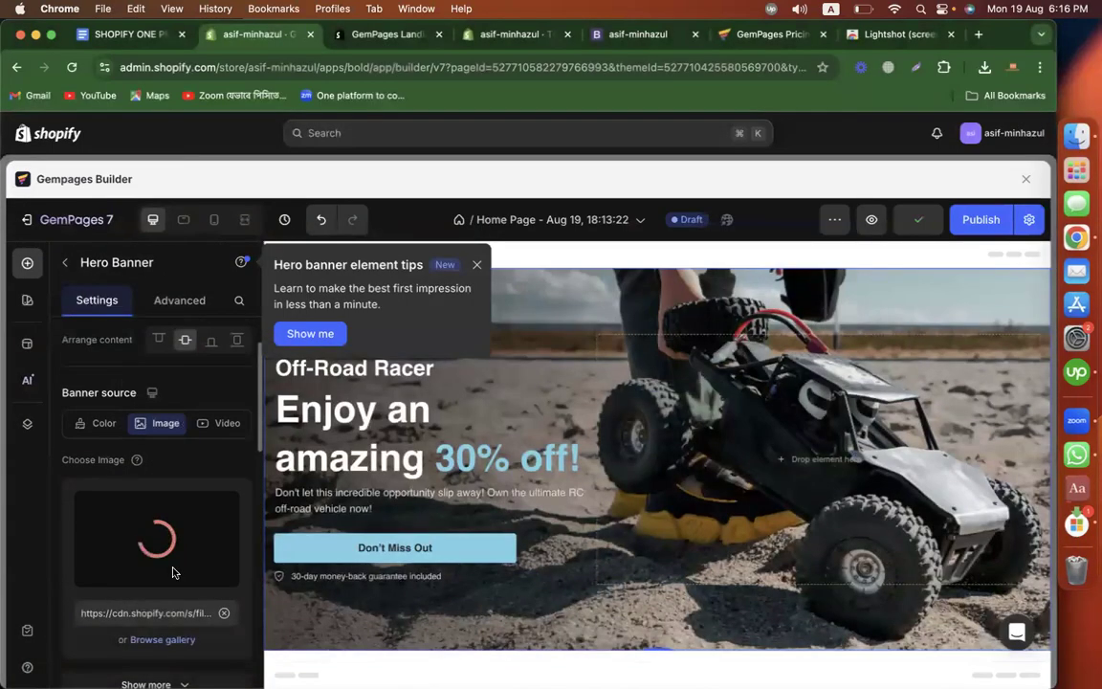
click(476, 264)
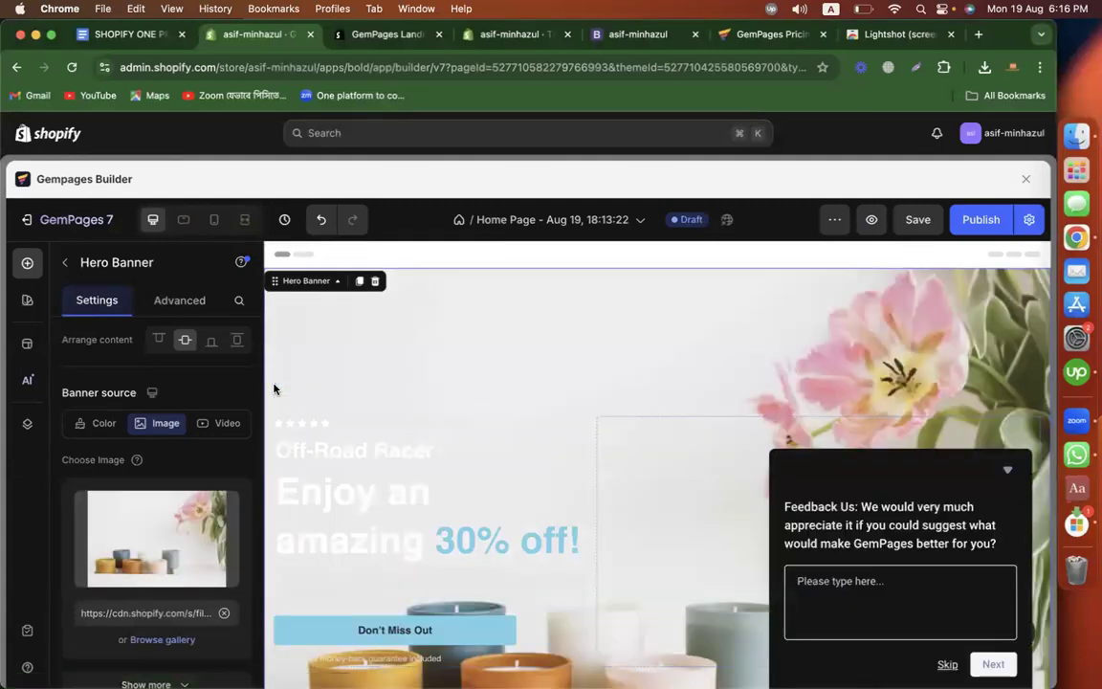
Step: Skip the GemPages feedback survey and scroll through the updated hero banner
scroll(763, 370, down, 1)
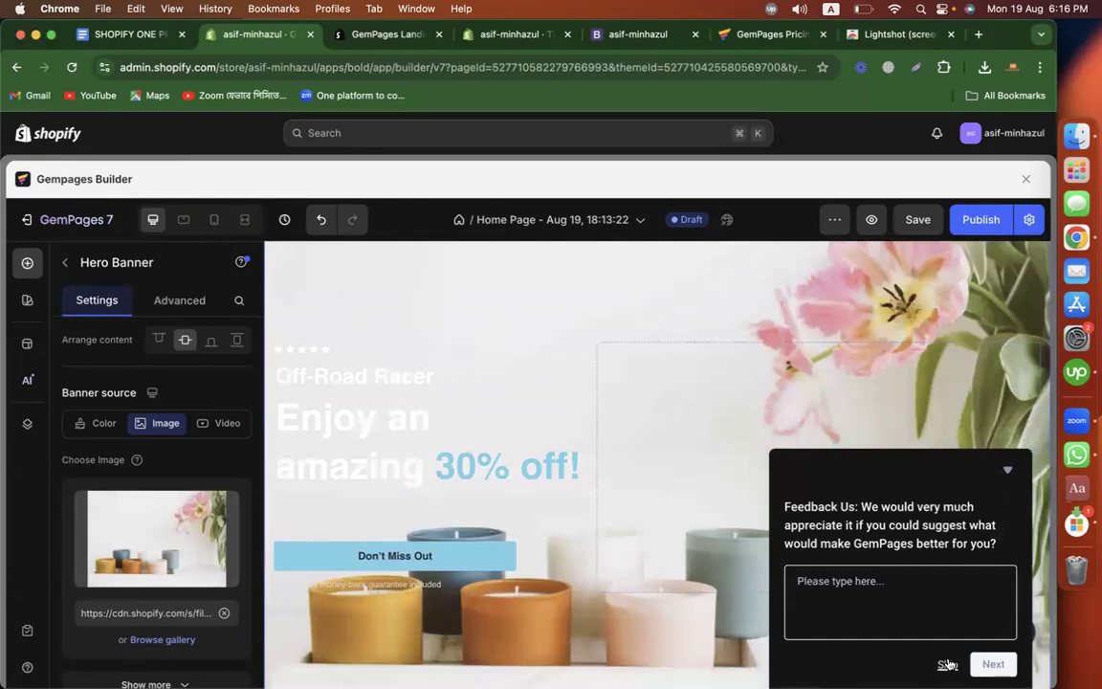
click(947, 664)
scroll(813, 496, down, 3)
click(900, 651)
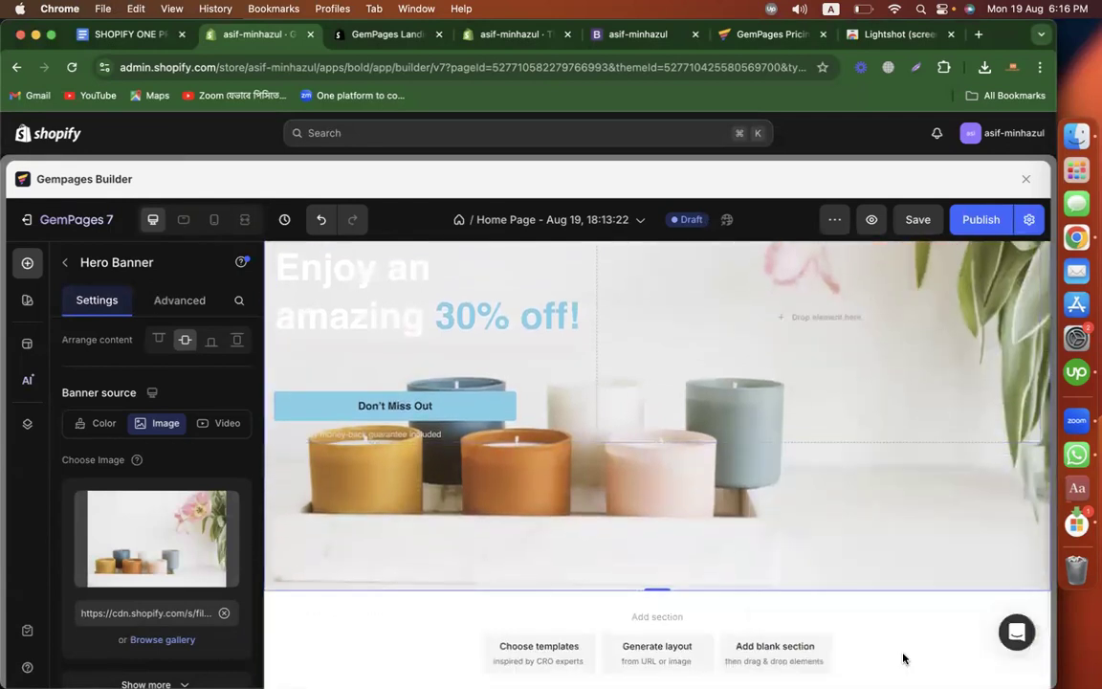
scroll(763, 502, up, 1)
scroll(763, 503, up, 2)
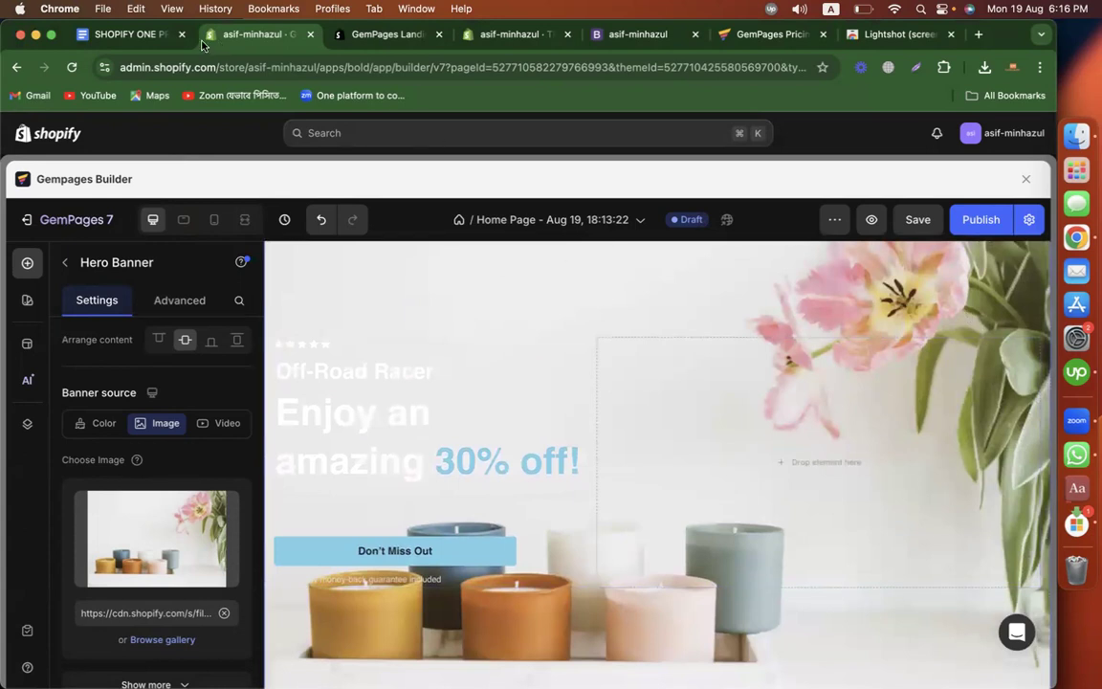
Step: Copy the ENJOY % CANDLES. DO GOOD. heading from the project document and return to the builder
click(143, 35)
scroll(424, 323, up, 3)
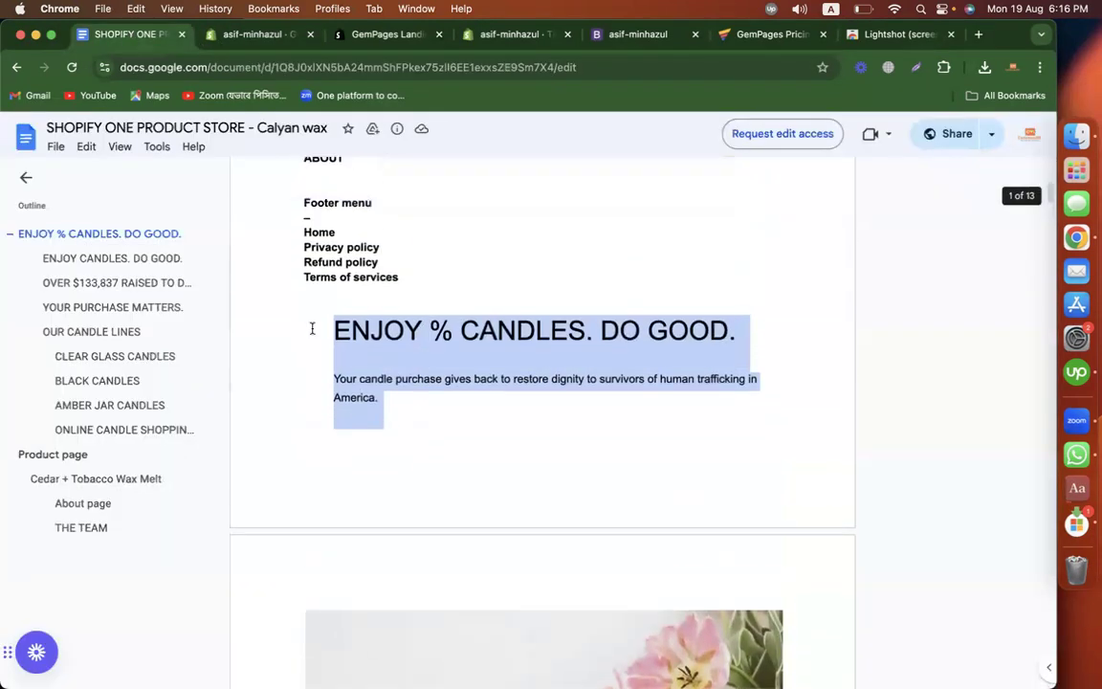
drag(338, 330, 742, 332)
key(super+c)
click(263, 35)
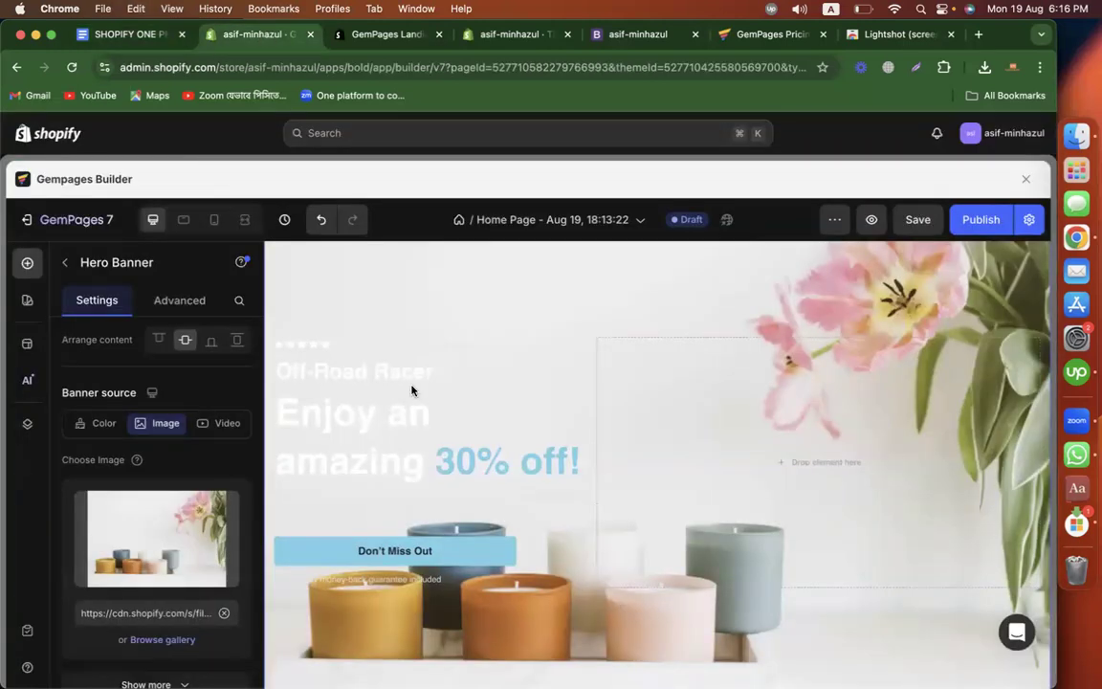
Step: Delete the star-rating row above the hero banner's title
click(318, 345)
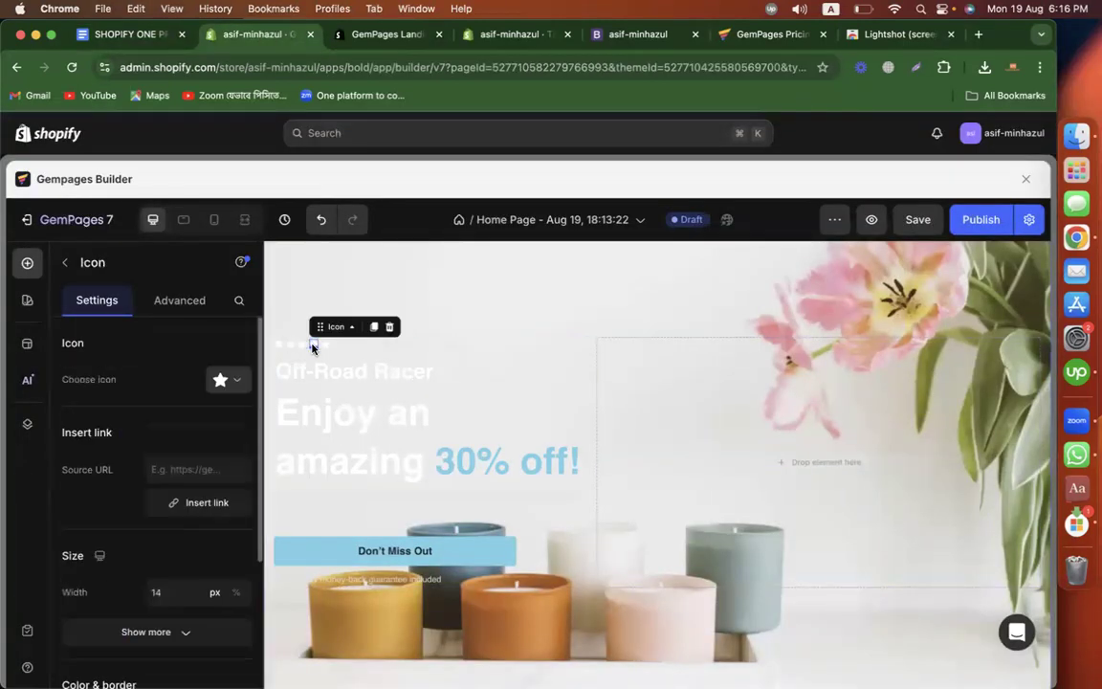
click(567, 350)
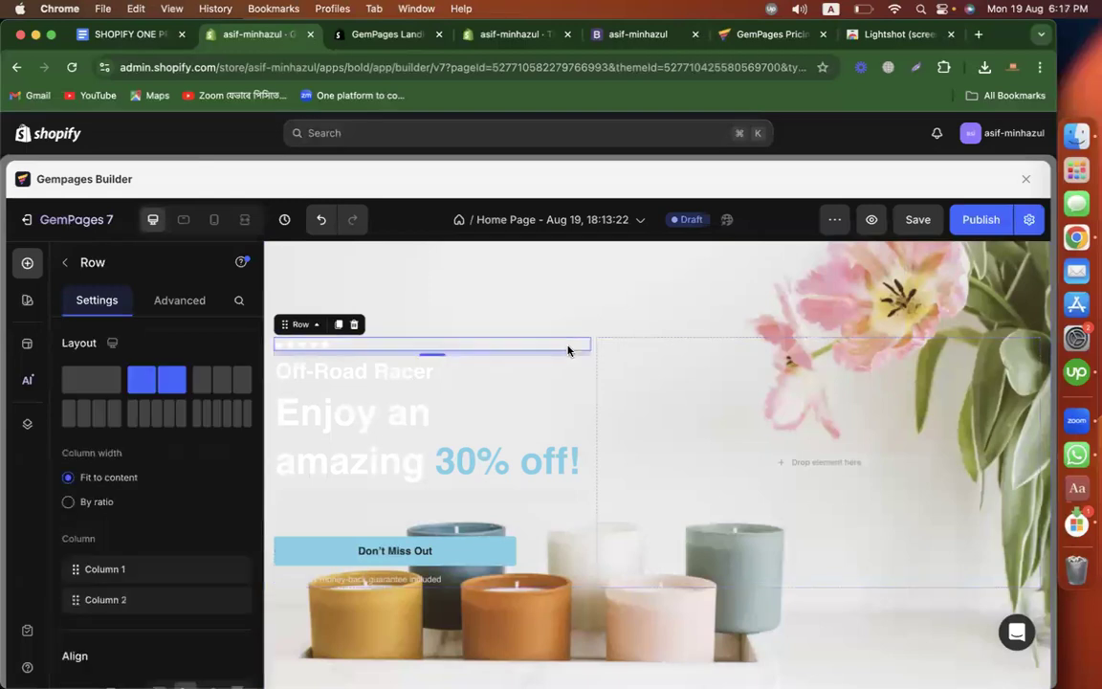
click(354, 326)
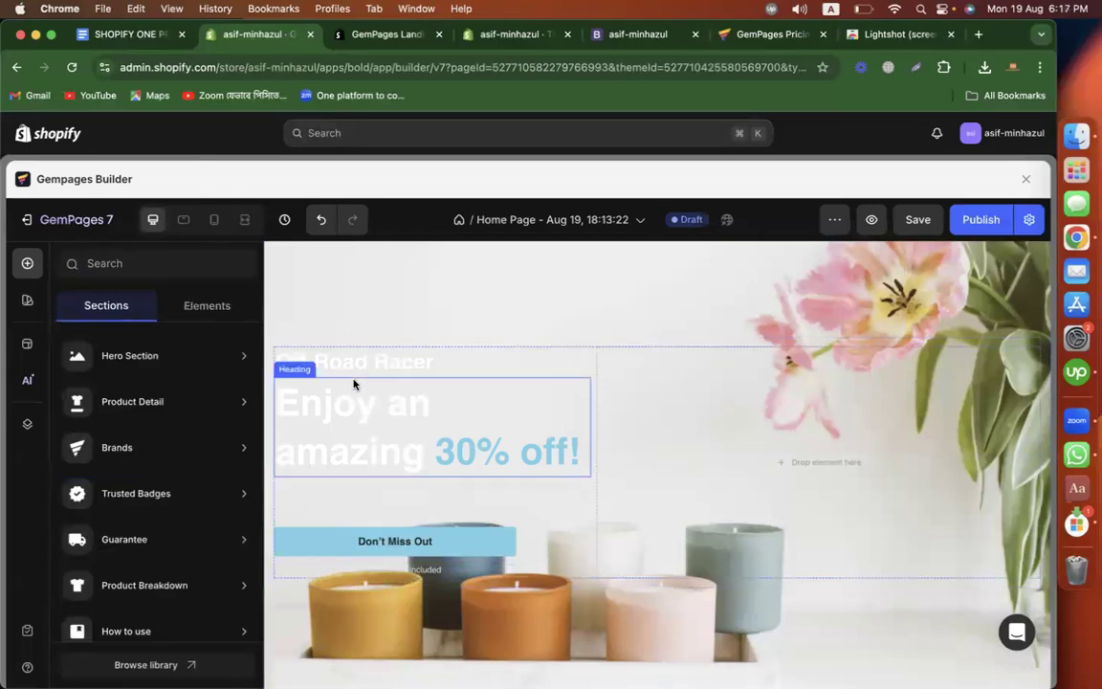
Step: Delete the Off-Road Racer text block from the hero banner
click(452, 371)
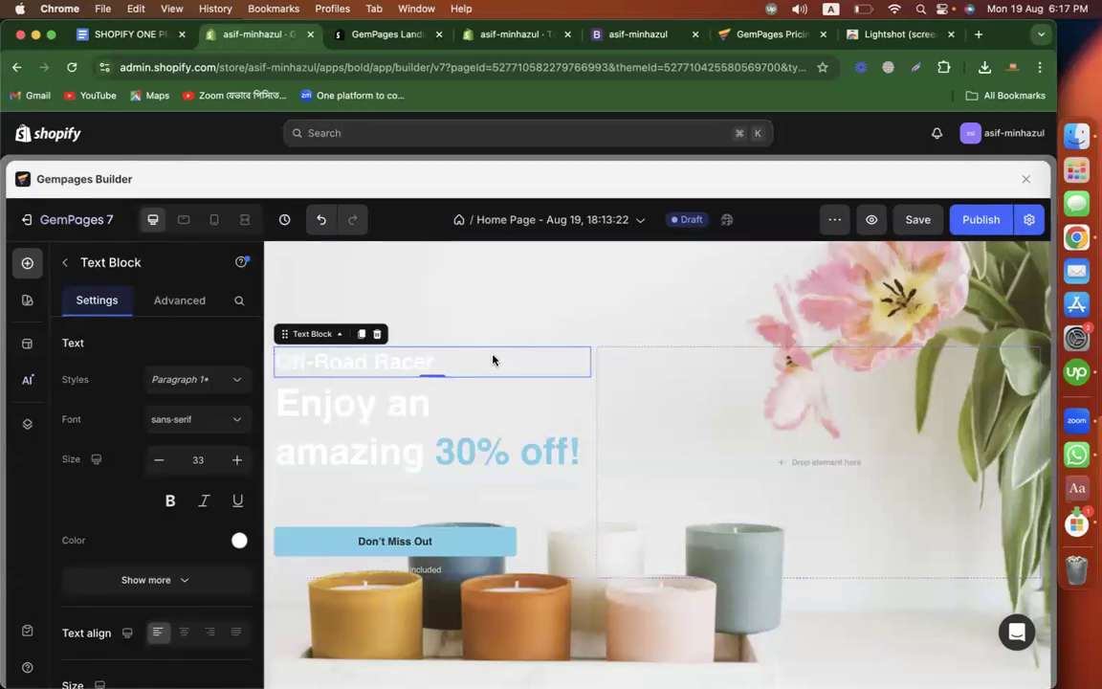
double_click(490, 363)
click(405, 423)
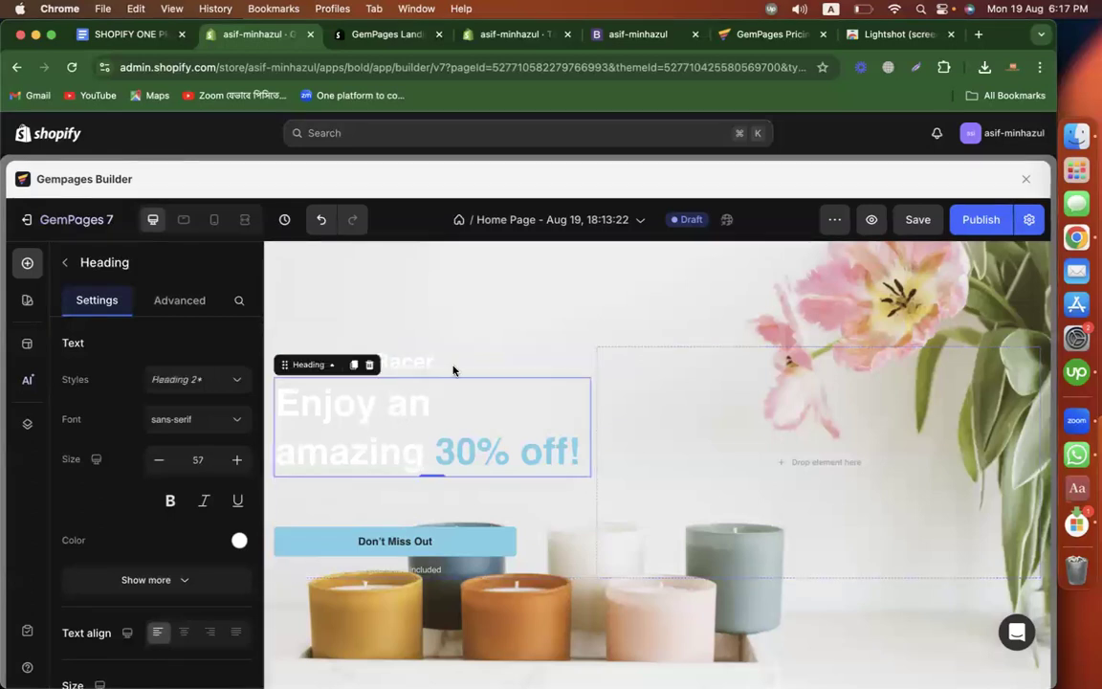
click(452, 363)
click(378, 335)
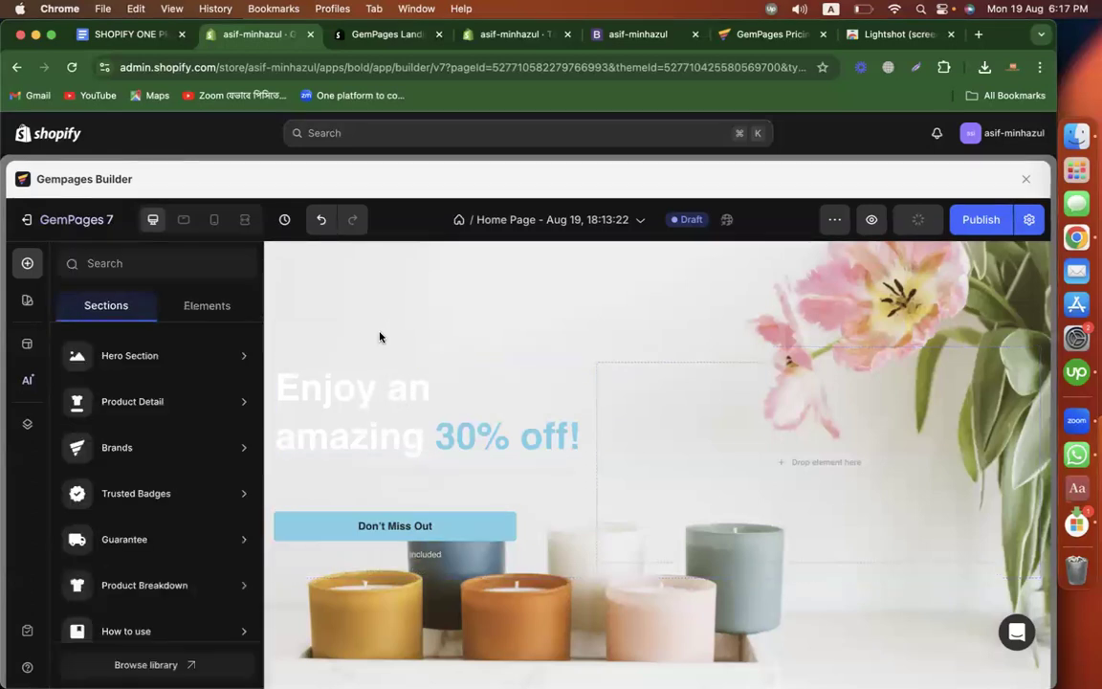
Step: Replace the hero heading text with the copied ENJOY % CANDLES. DO GOOD. and save the page
click(363, 411)
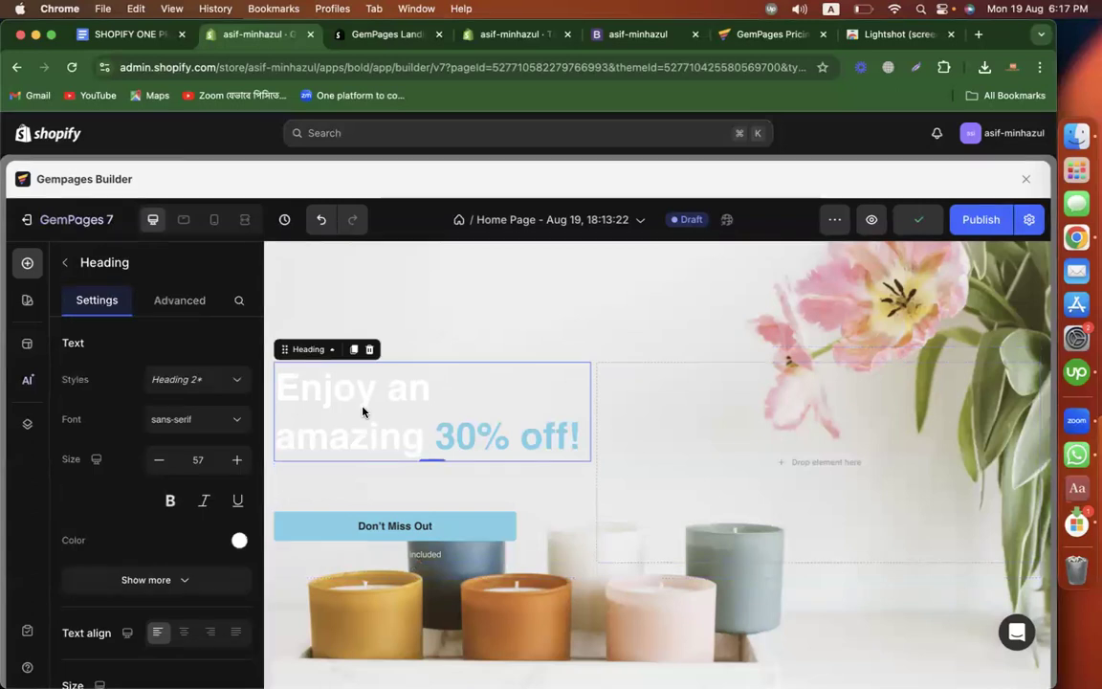
triple_click(362, 411)
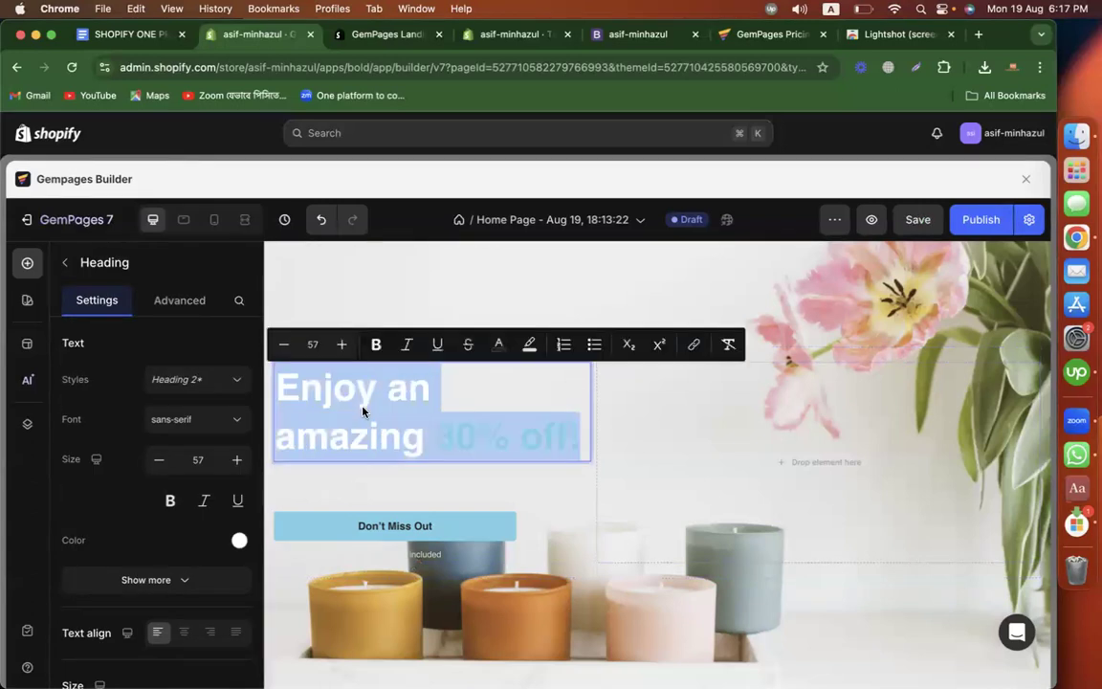
key(super+v)
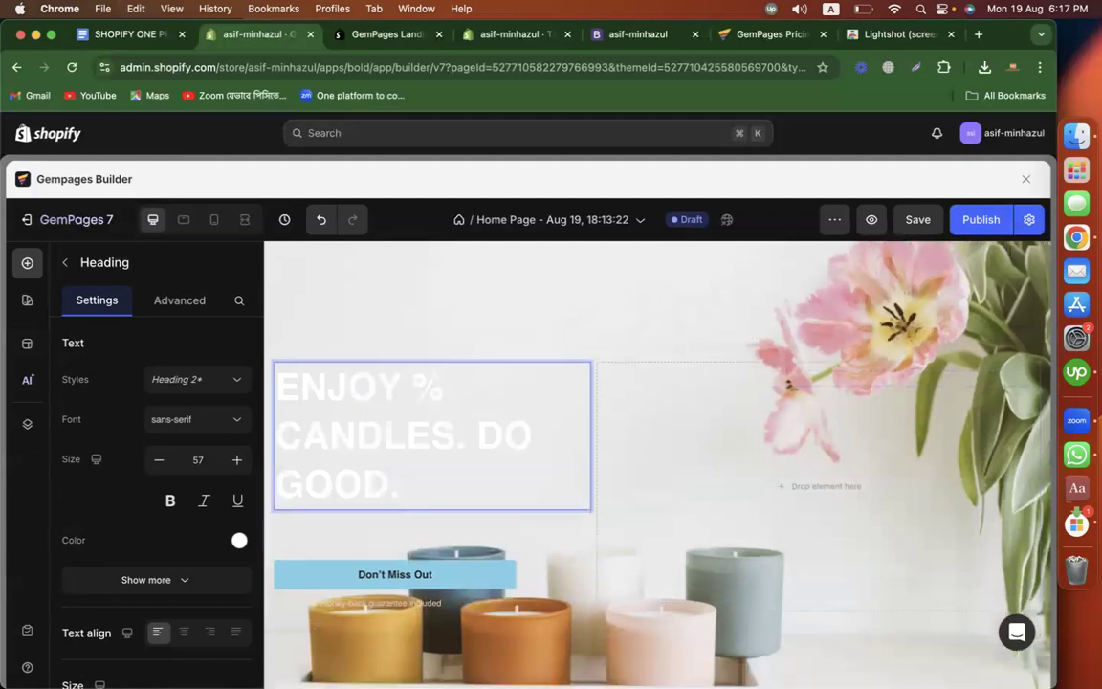
key(super+s)
Step: Set the hero row's column width ratio to 7 and 5
click(548, 489)
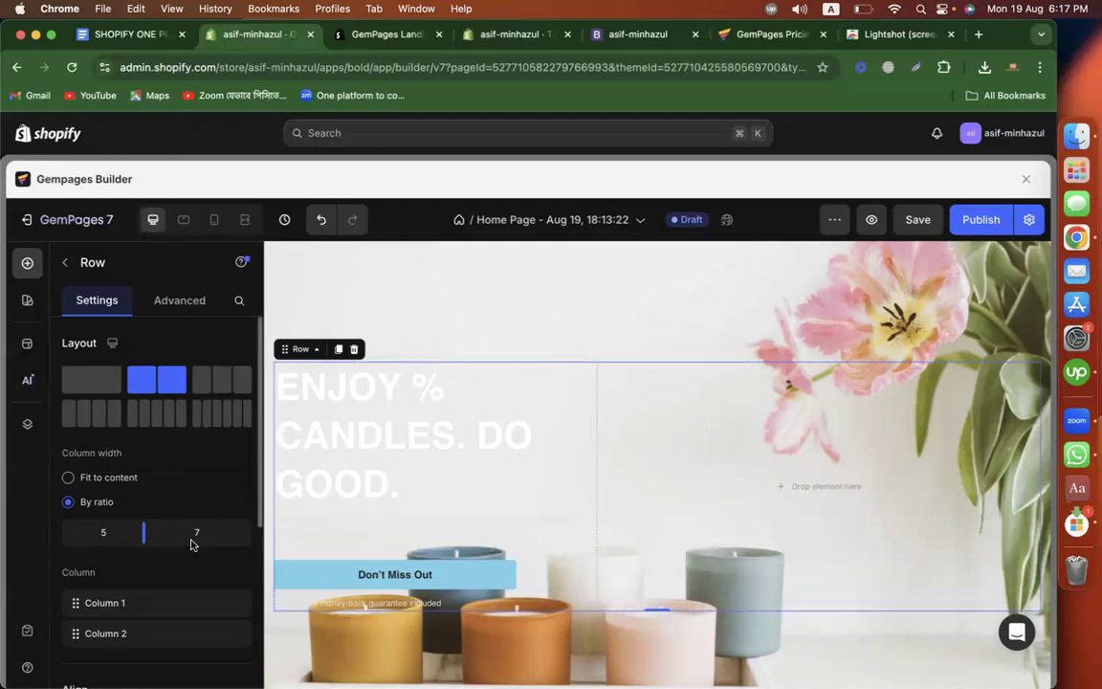
drag(145, 534, 168, 538)
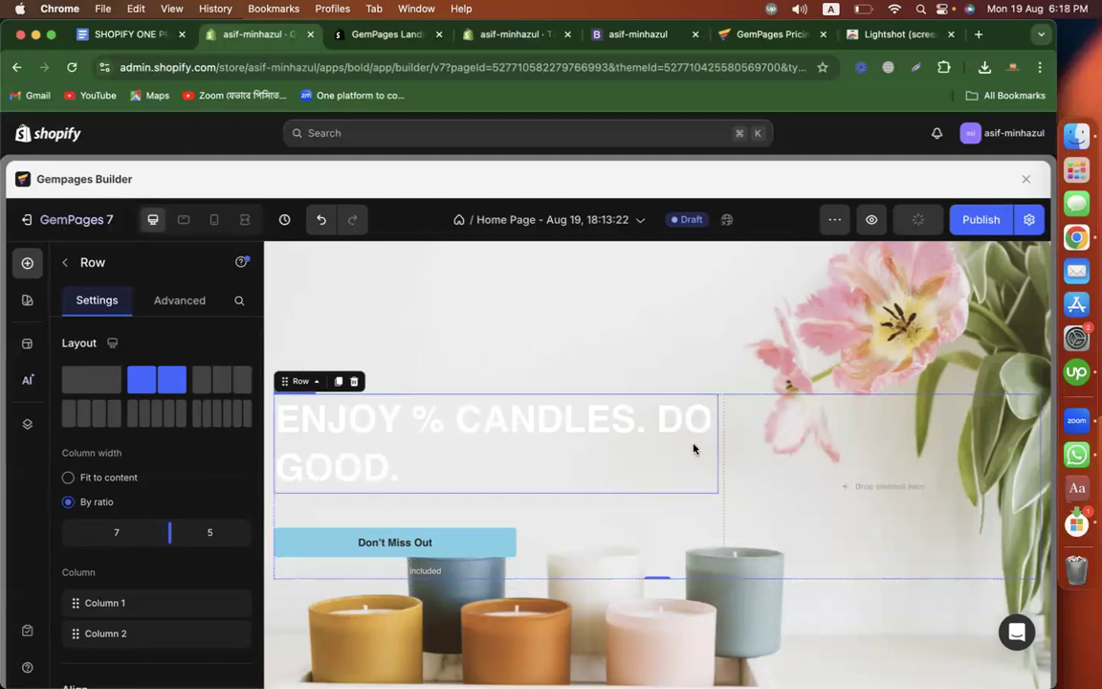
Step: Set the hero heading's text color to near-black 0A0000
click(372, 464)
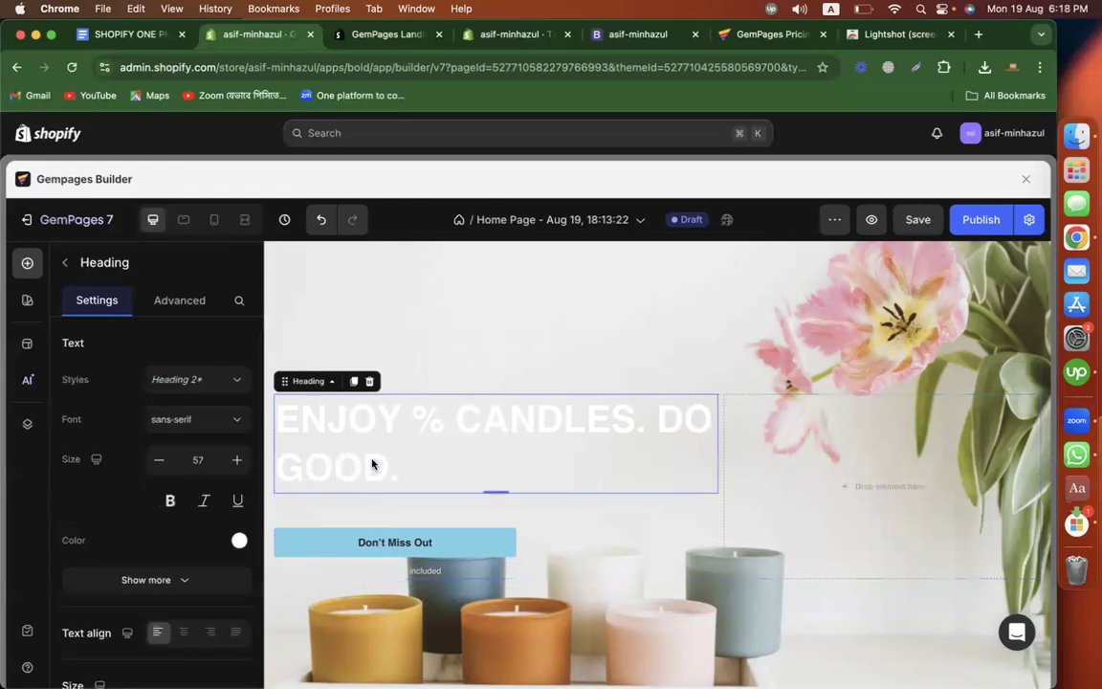
double_click(372, 464)
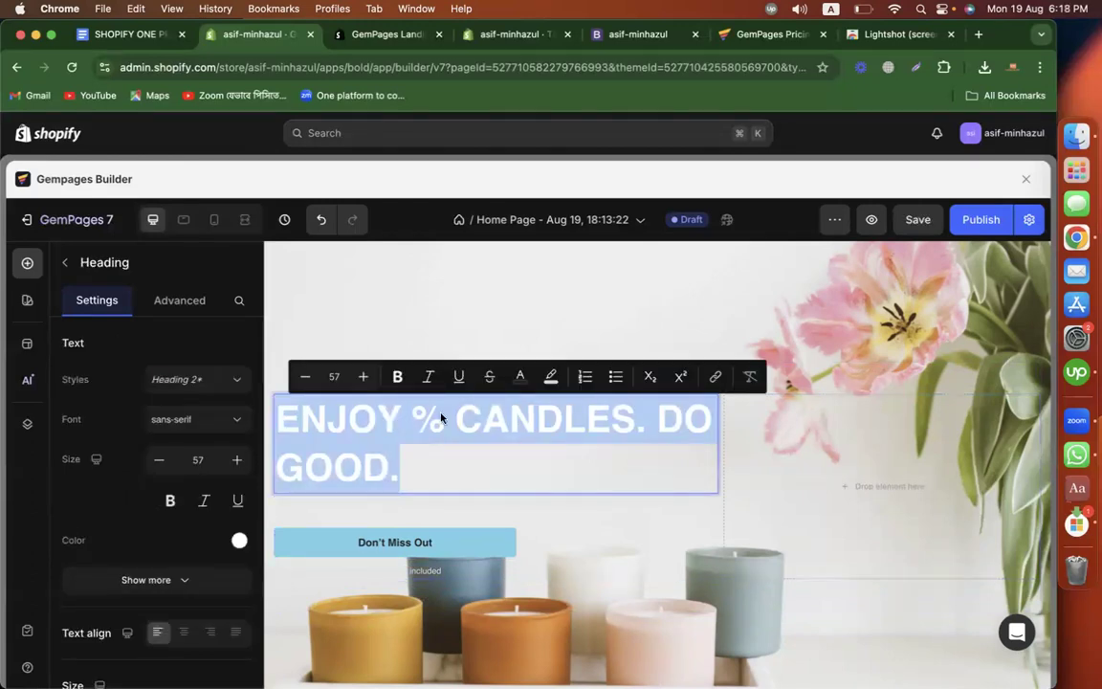
click(520, 376)
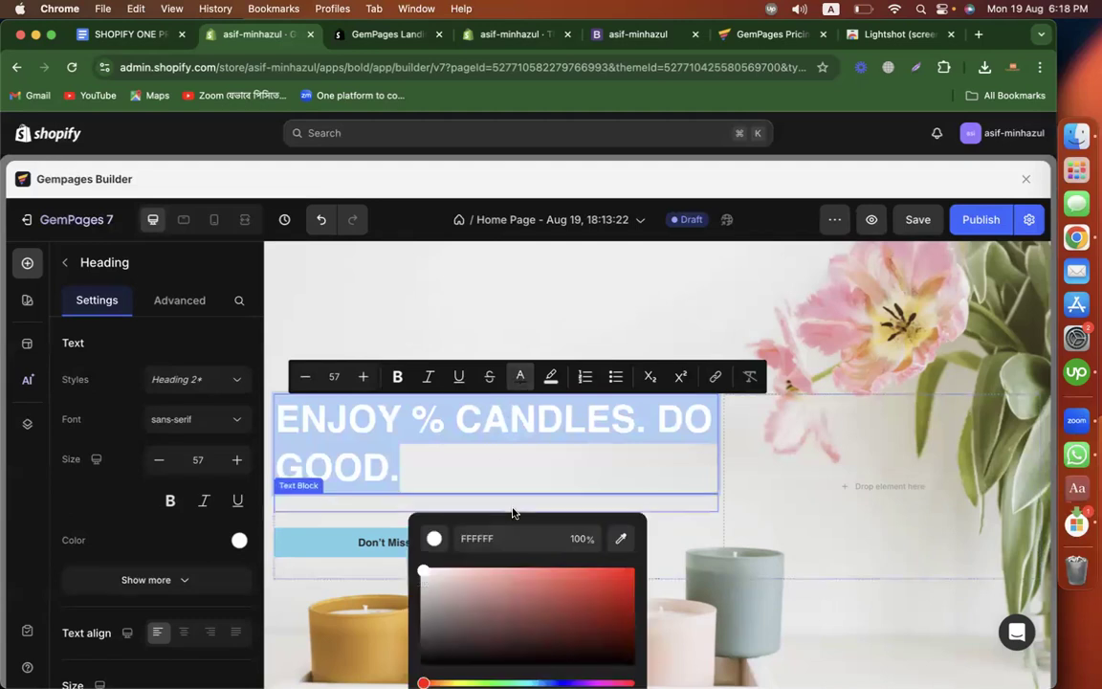
scroll(511, 509, down, 2)
click(631, 590)
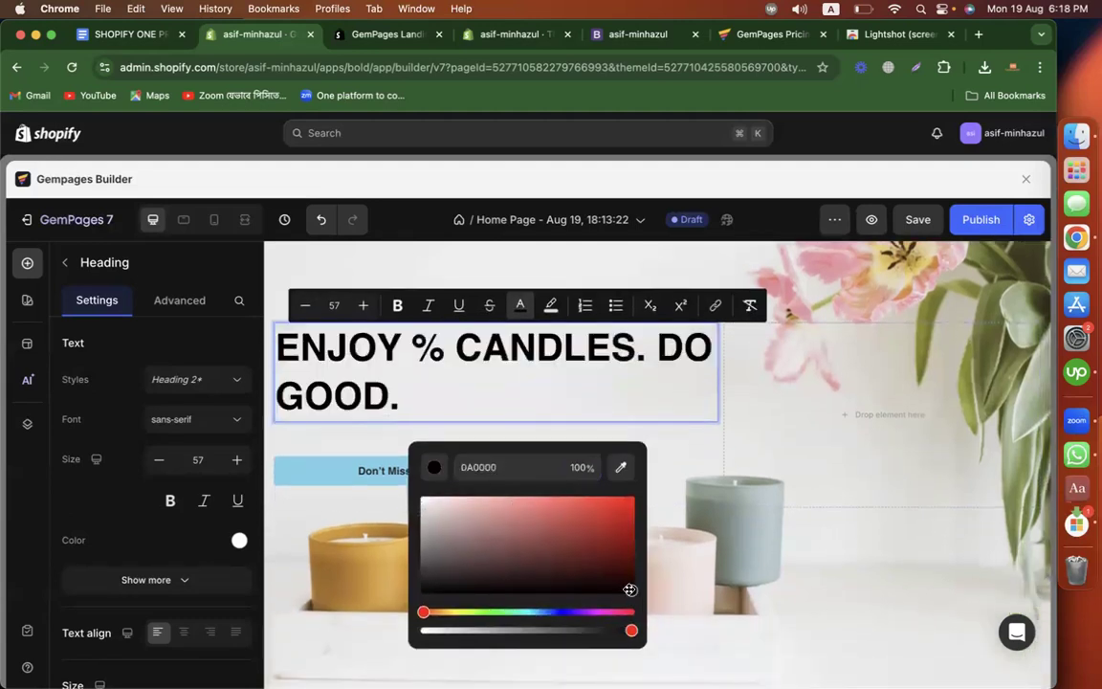
click(470, 404)
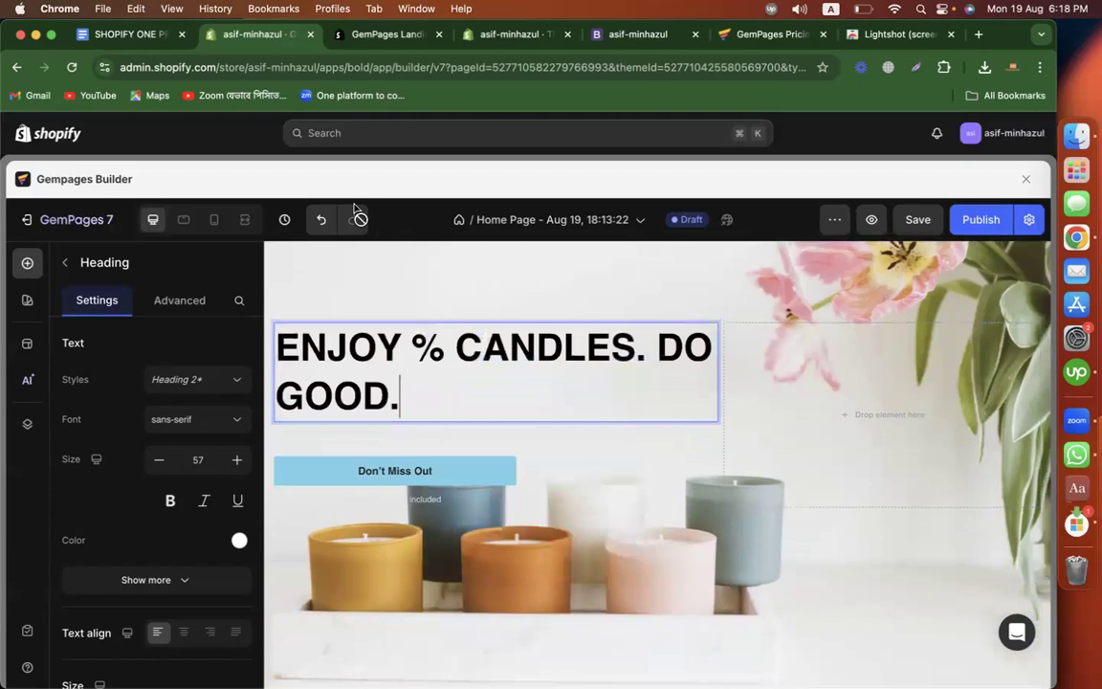
Step: Look up the font specified in the project document
click(134, 37)
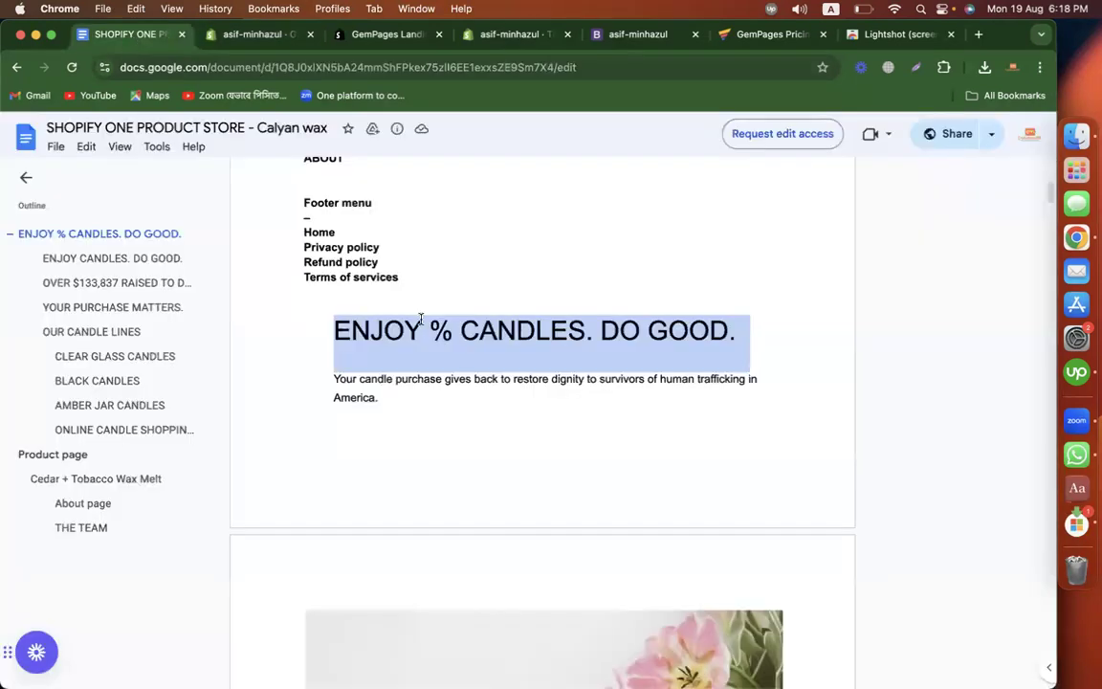
scroll(420, 319, up, 8)
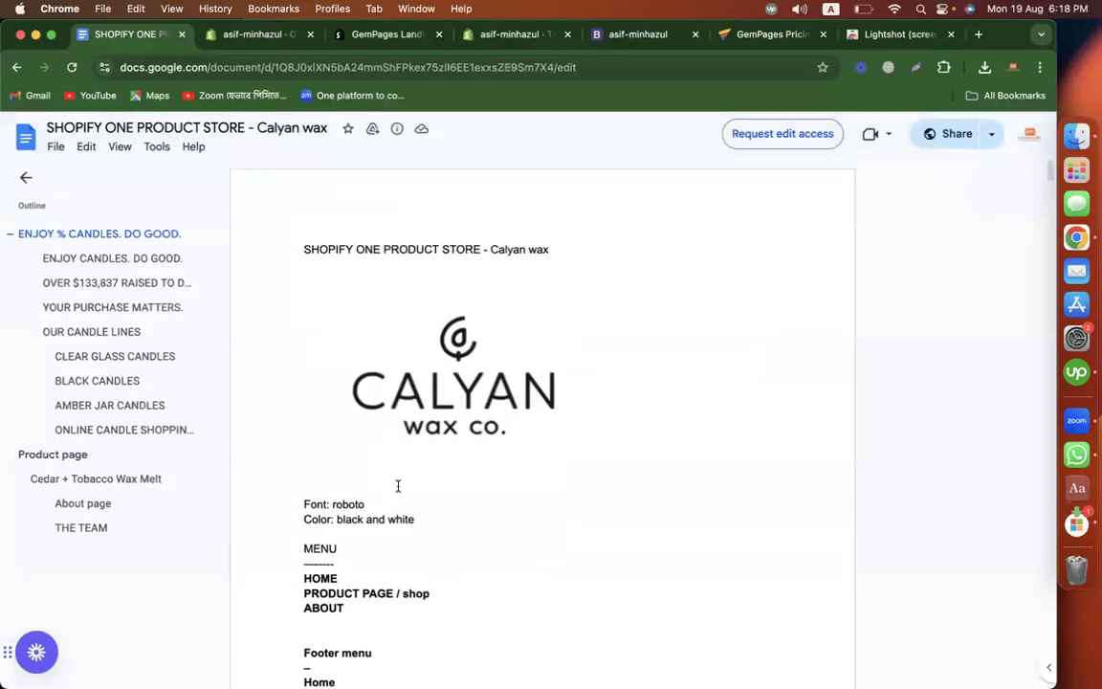
scroll(398, 486, down, 5)
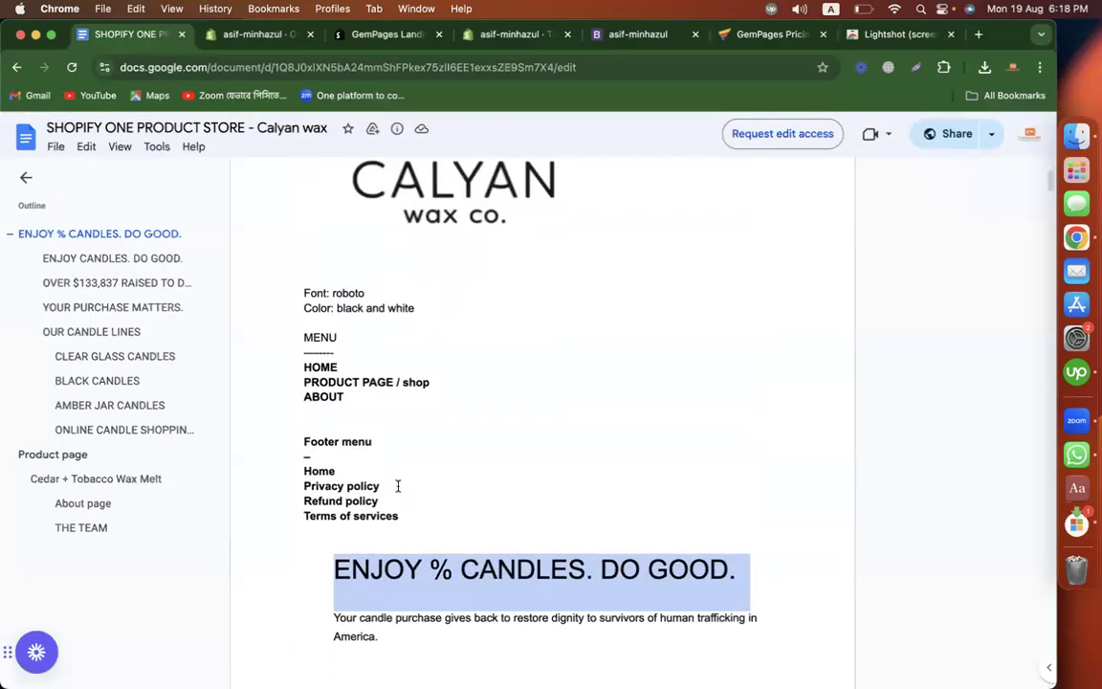
double_click(348, 292)
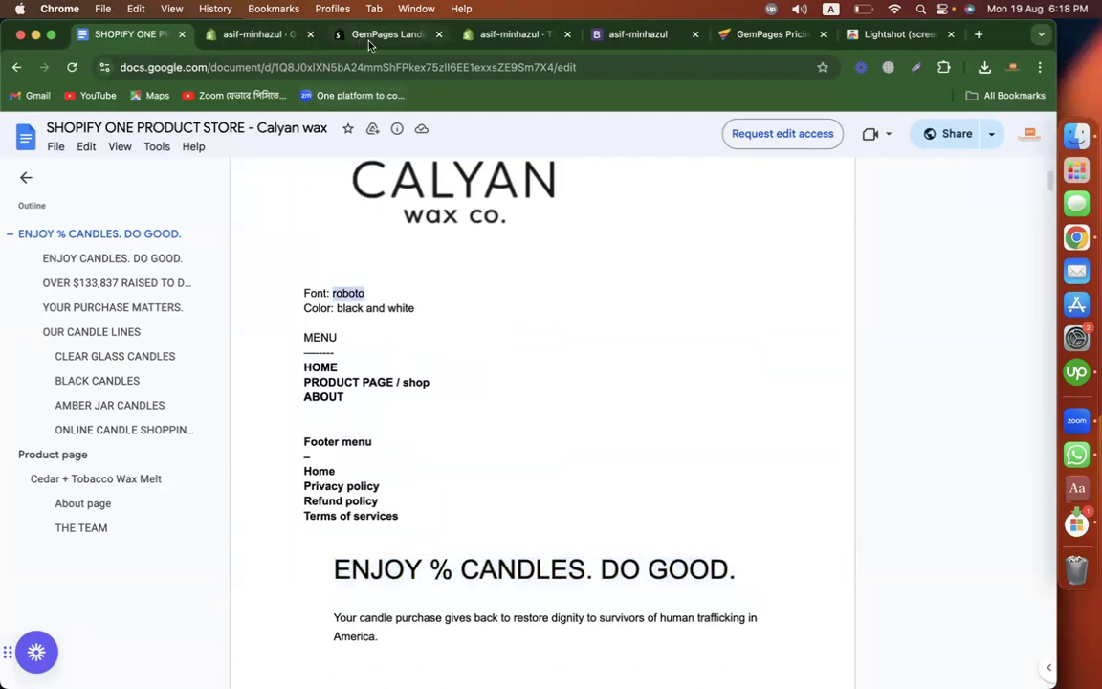
click(335, 36)
click(273, 36)
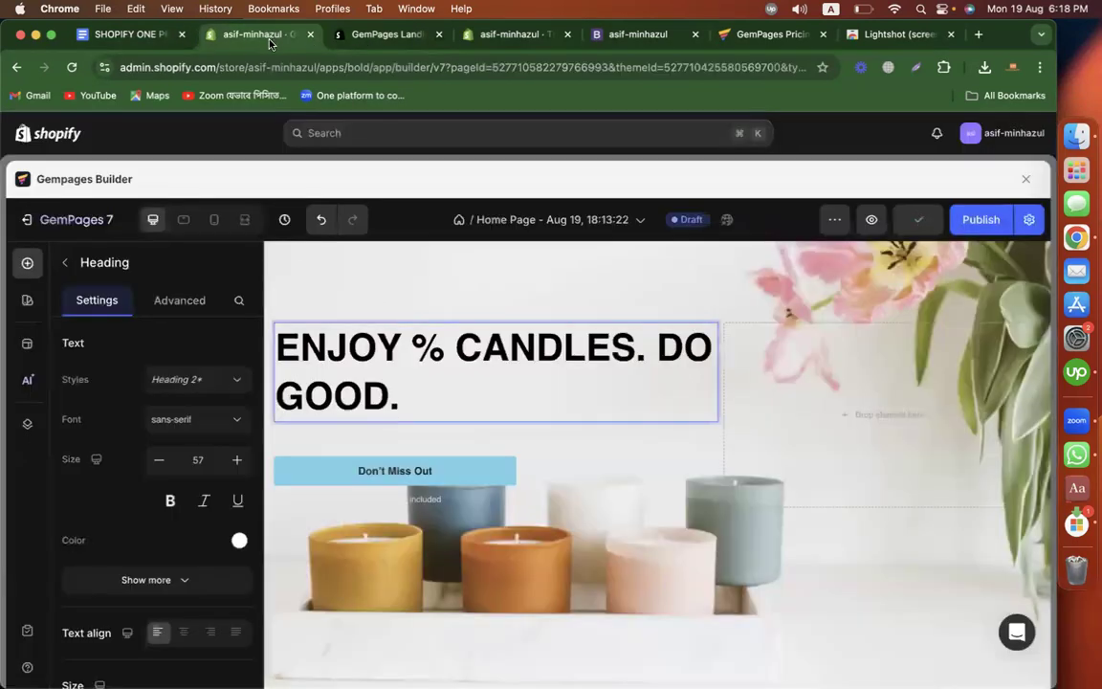
Step: Set the hero heading's font to Roboto and reduce its size to 48
click(192, 418)
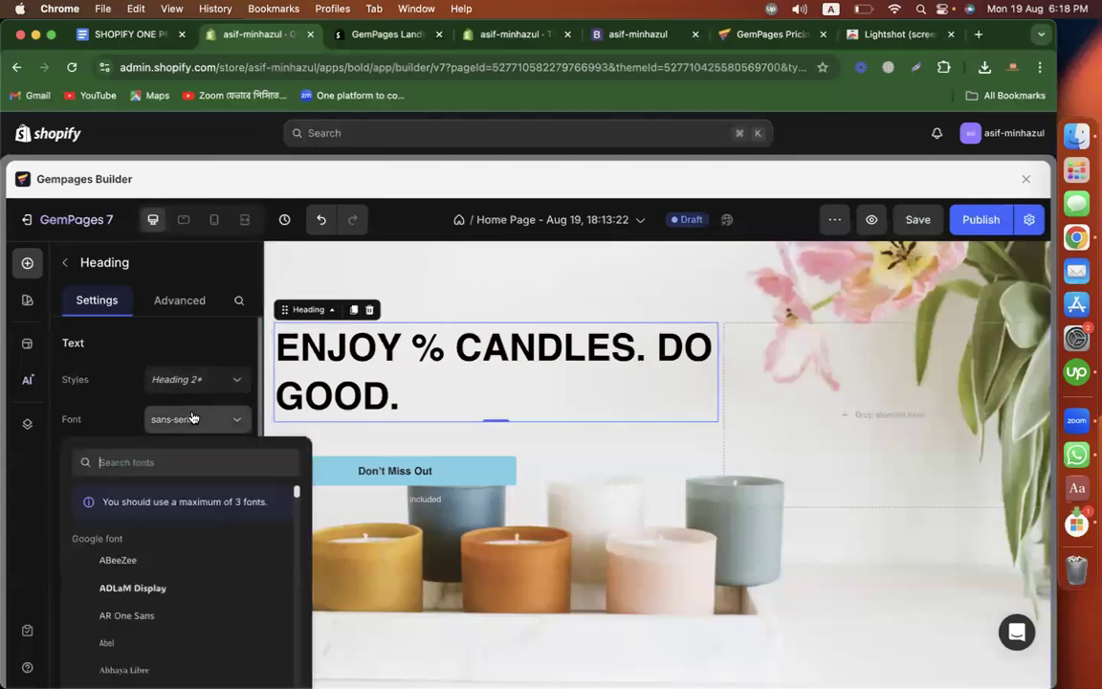
text(robo)
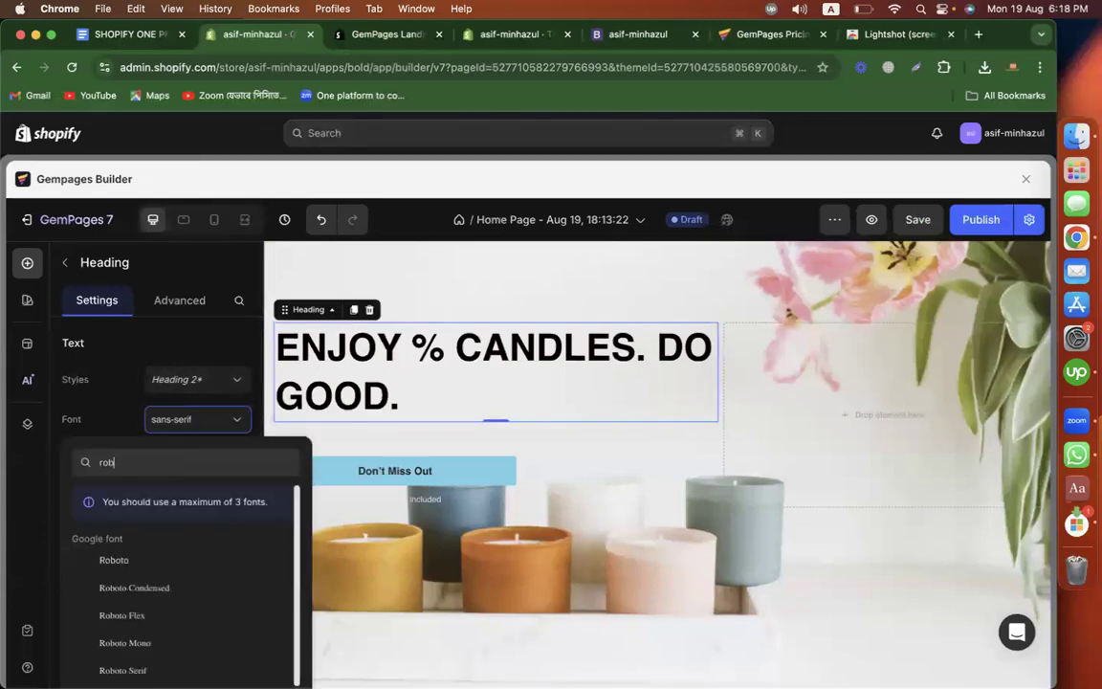
click(136, 561)
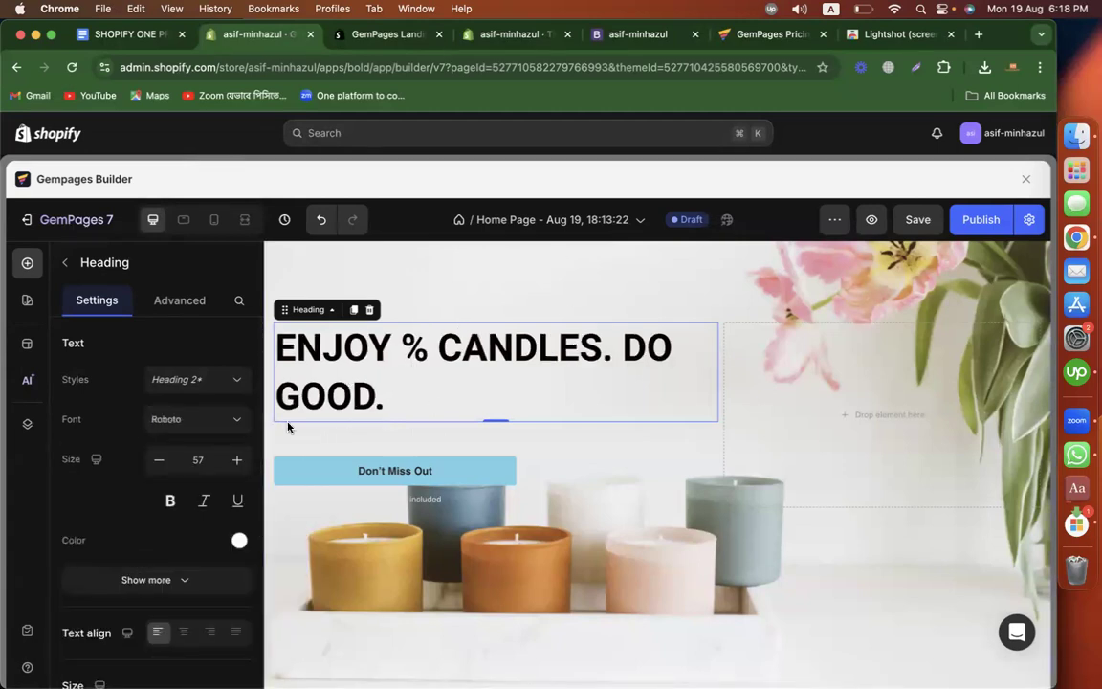
click(159, 460)
click(161, 461)
click(161, 461)
click(161, 461)
click(160, 461)
click(161, 461)
click(161, 461)
click(160, 461)
click(160, 461)
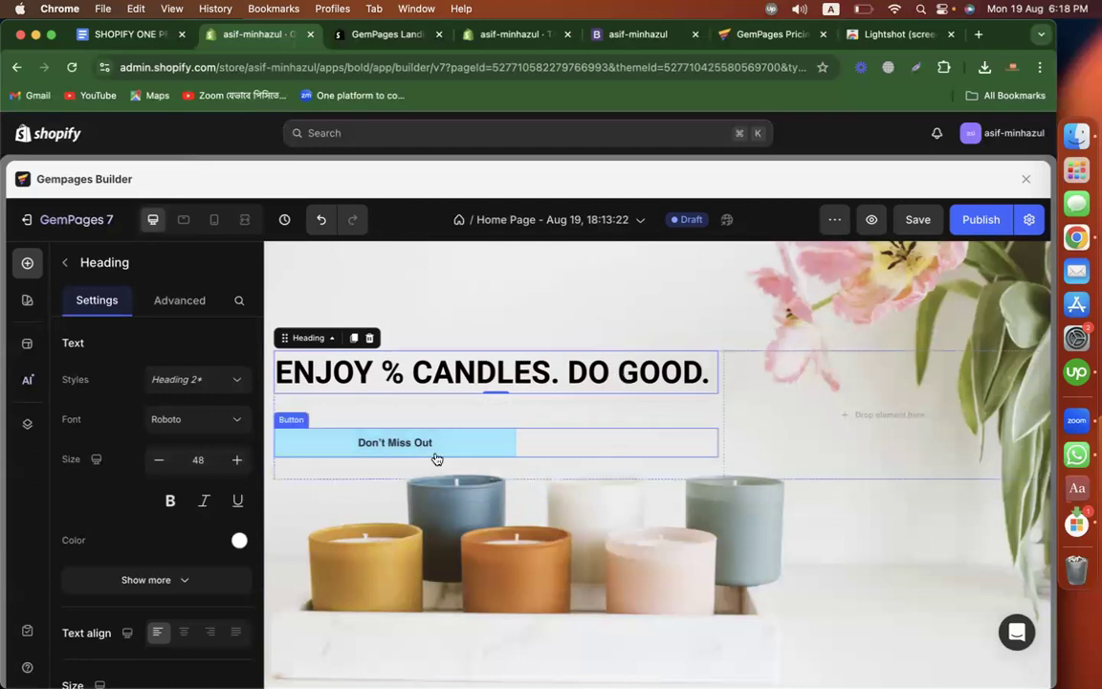
Step: Replace the subtitle text block with the document's paragraph "Your candle purchase gives back to restore dignity to survivors of human trafficking in America."
double_click(484, 410)
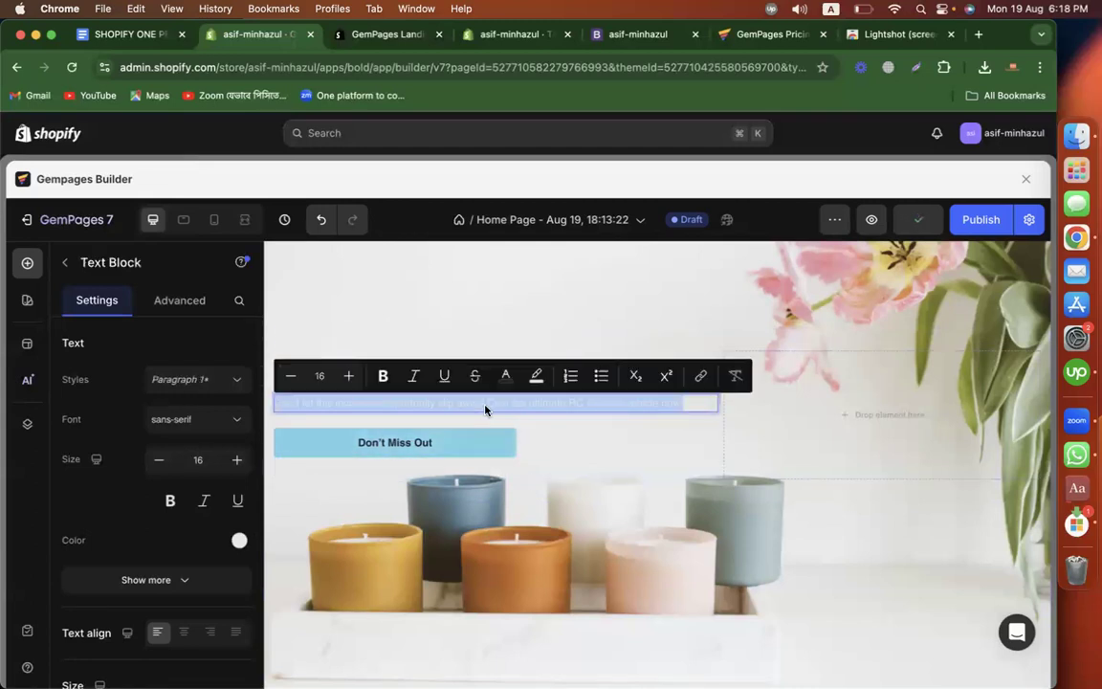
click(132, 36)
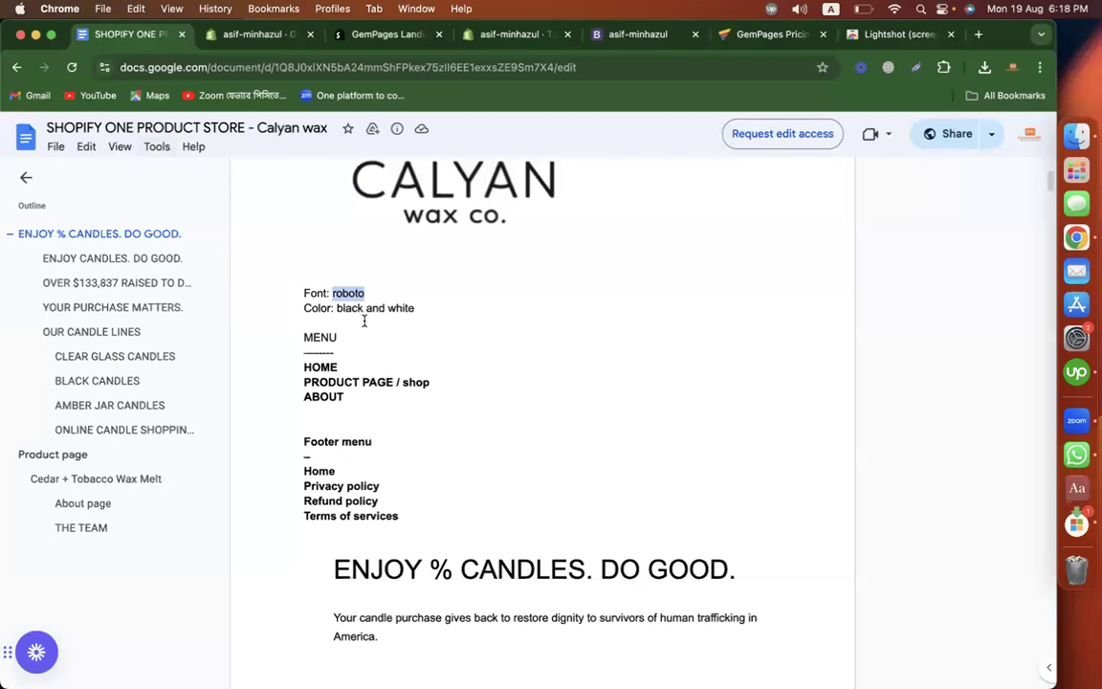
scroll(364, 321, down, 5)
drag(391, 362, 325, 338)
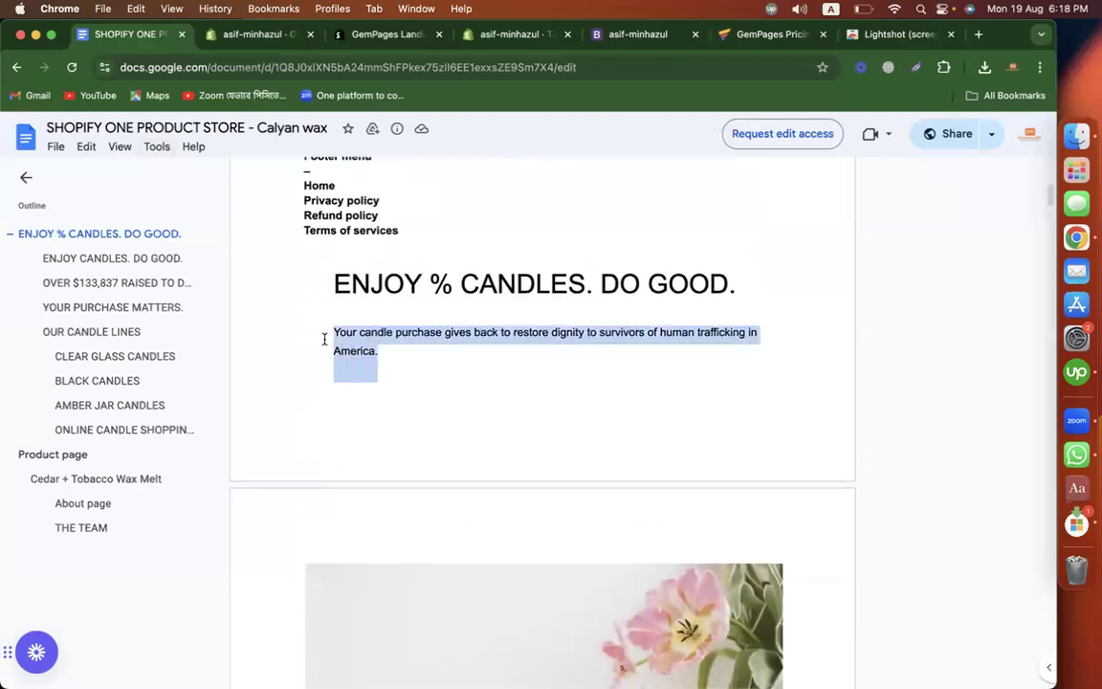
key(super+c)
drag(316, 288, 746, 280)
click(460, 295)
triple_click(403, 314)
drag(329, 335, 382, 349)
triple_click(351, 288)
click(251, 38)
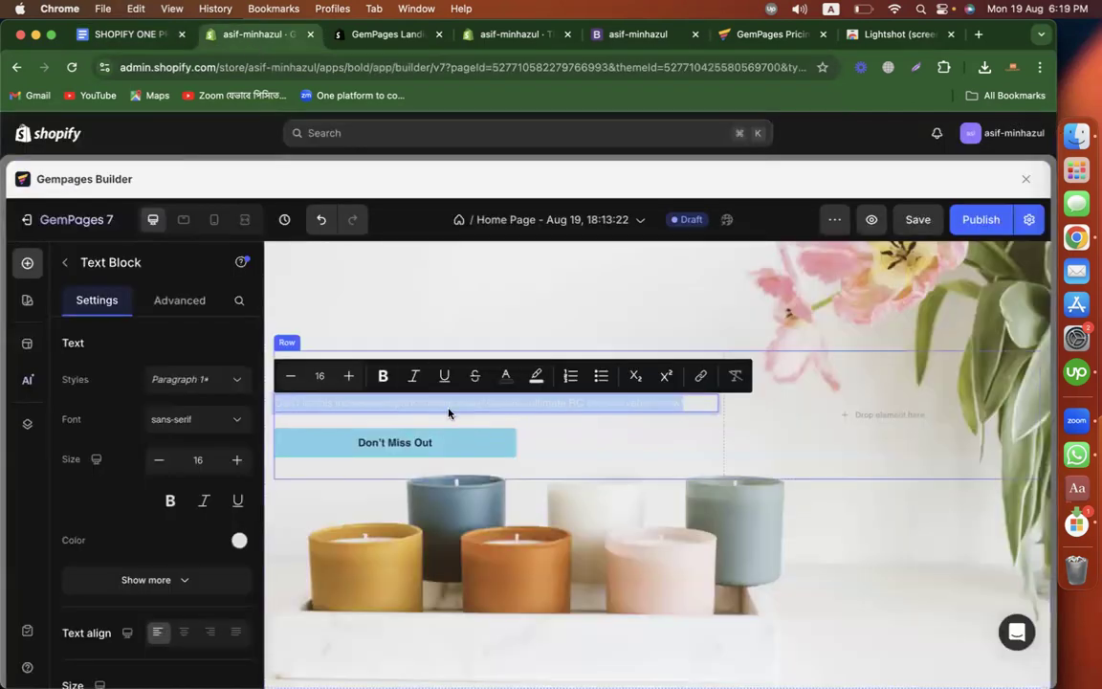
key(super+v)
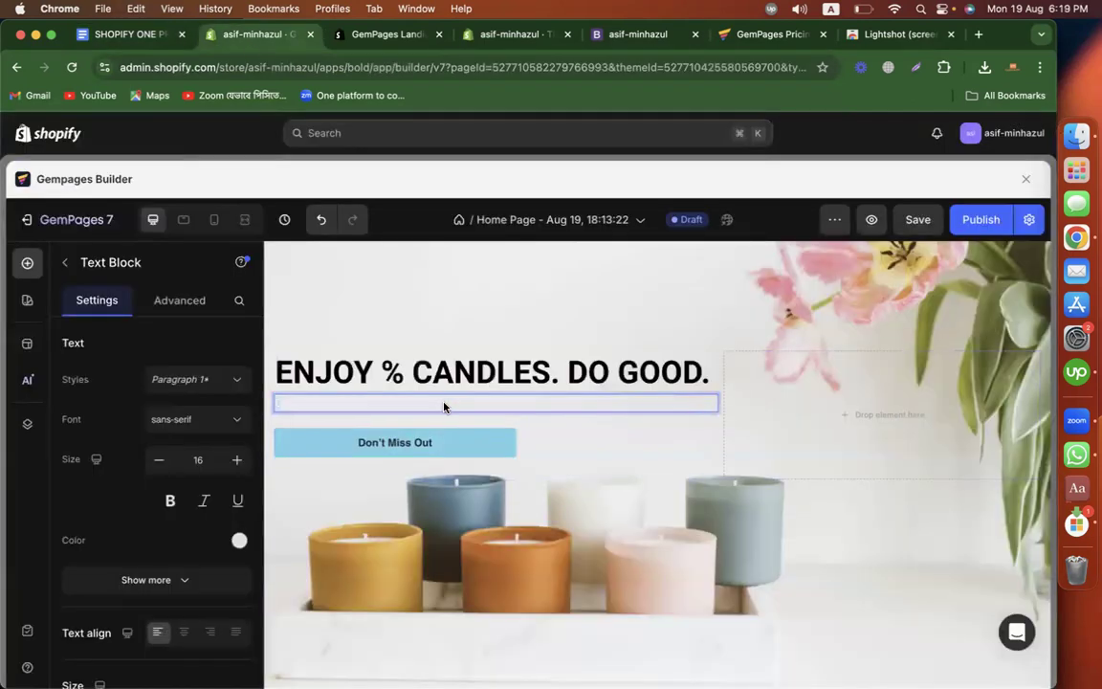
Step: Set the paragraph's text color to near-black 0F0000
click(523, 376)
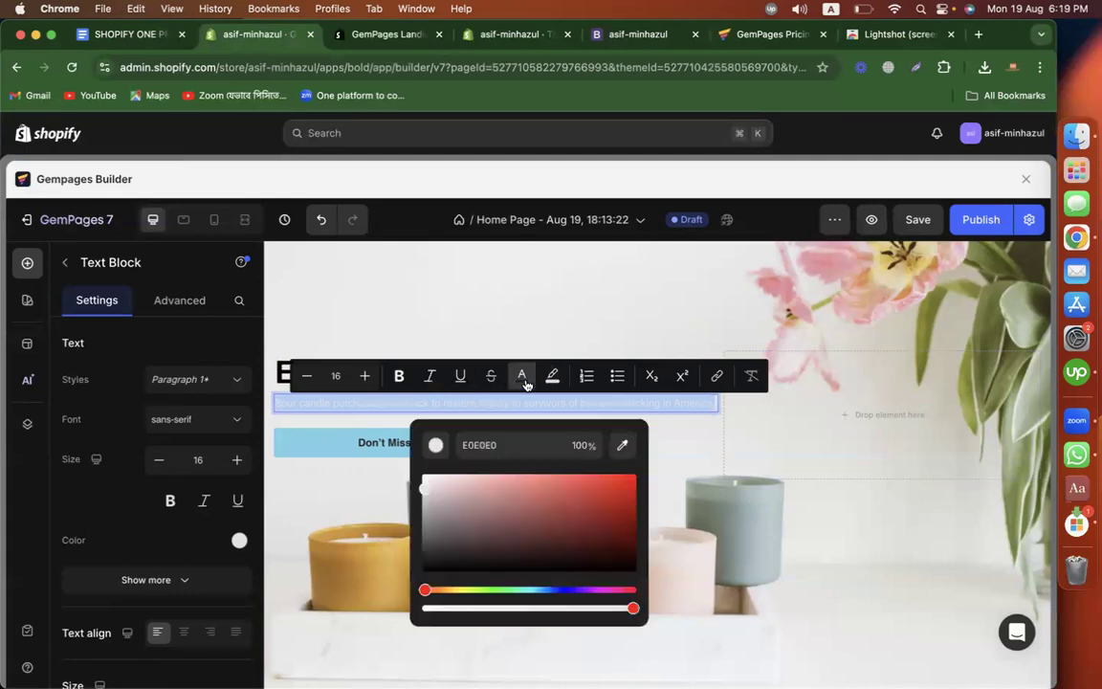
click(629, 566)
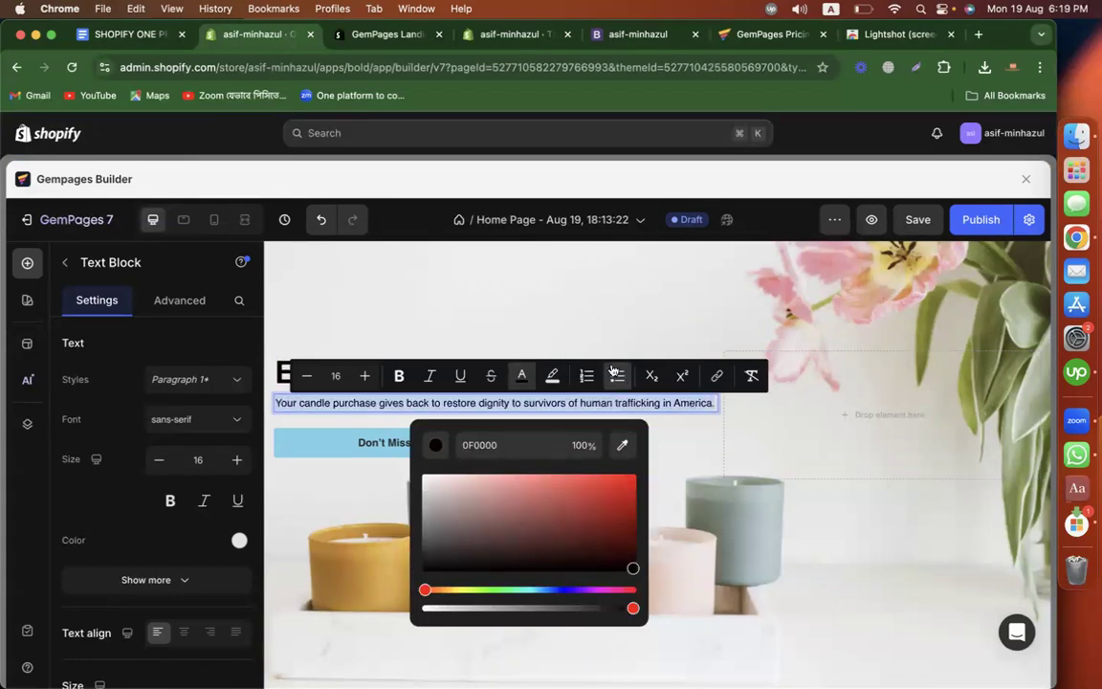
Step: Set the subtitle paragraph's font to Roboto and raise its size to 25
click(191, 419)
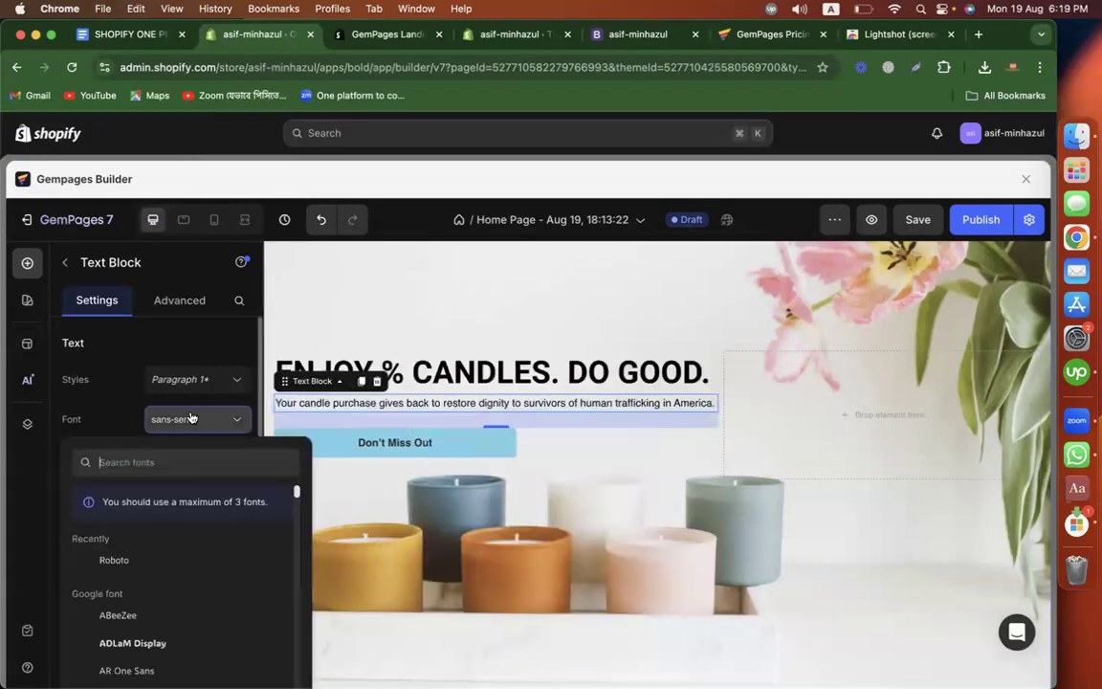
click(163, 561)
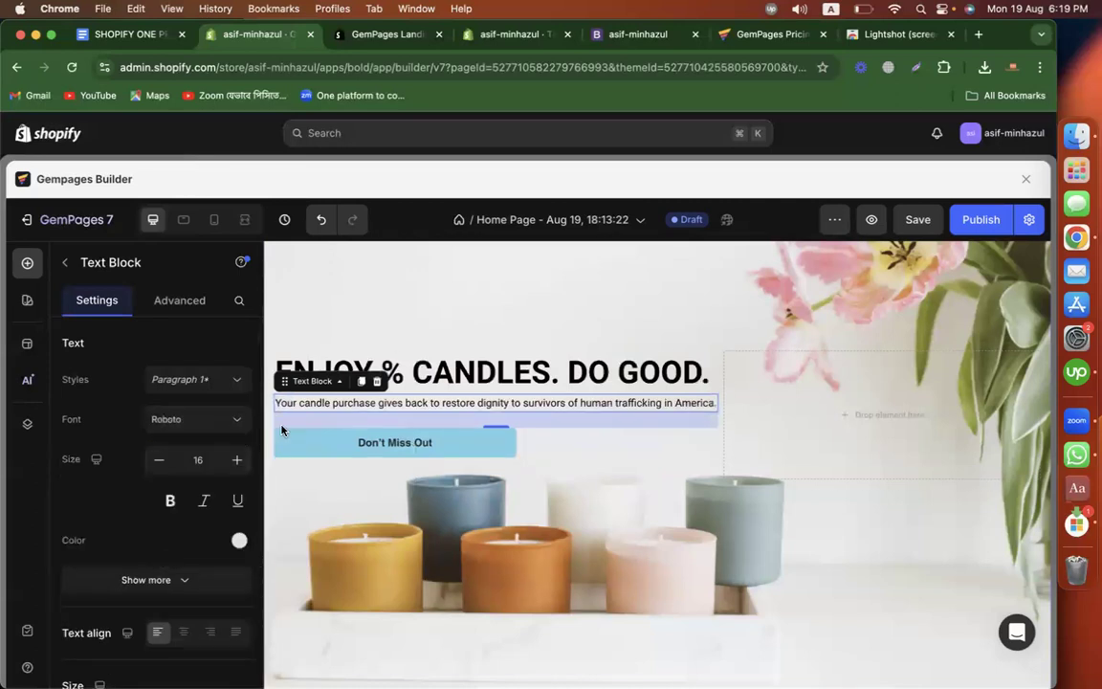
click(236, 461)
click(236, 461)
click(237, 461)
click(236, 461)
click(237, 461)
click(236, 461)
click(236, 461)
click(236, 461)
click(236, 461)
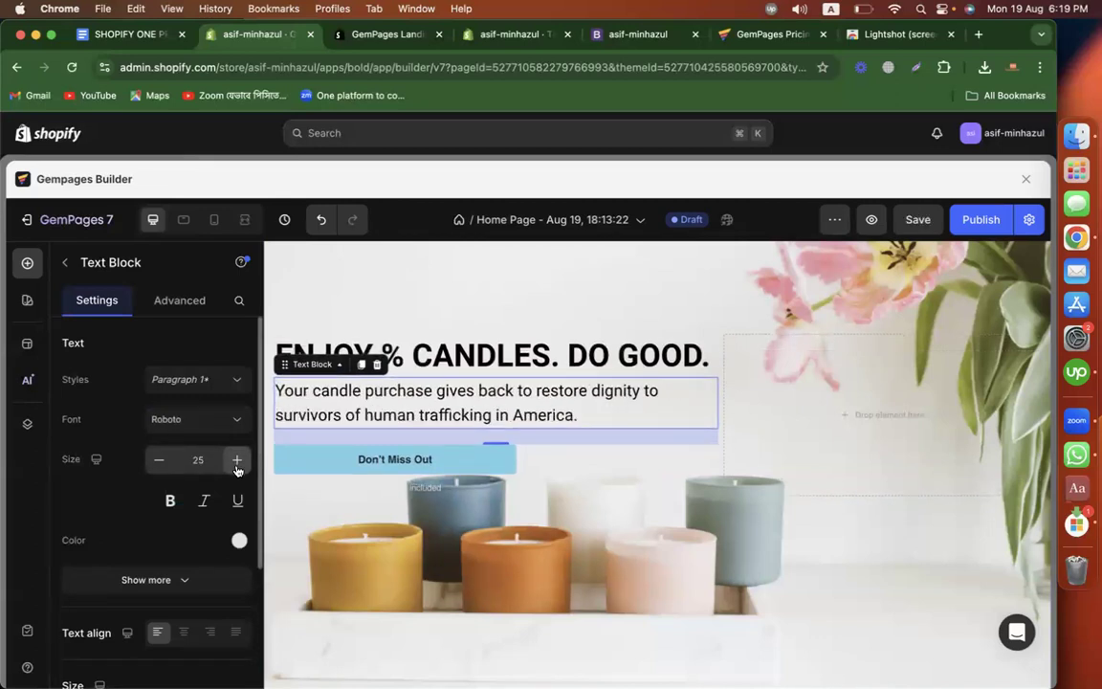
click(516, 294)
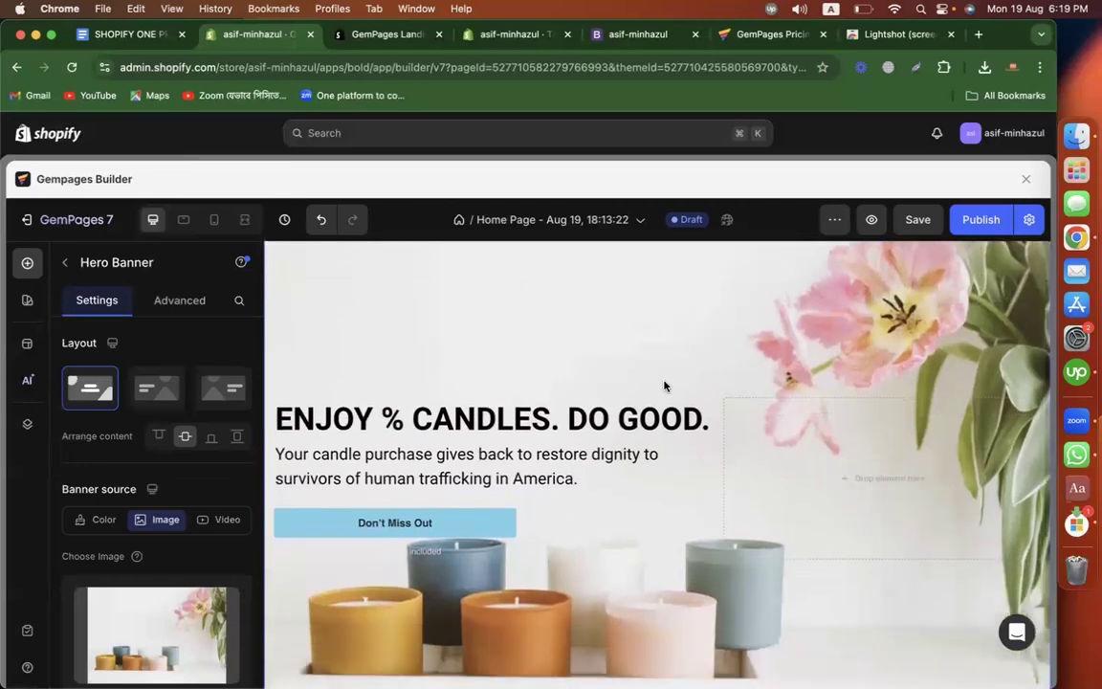
Step: Change the hero button's text to VIEW PRODUCTS
click(761, 422)
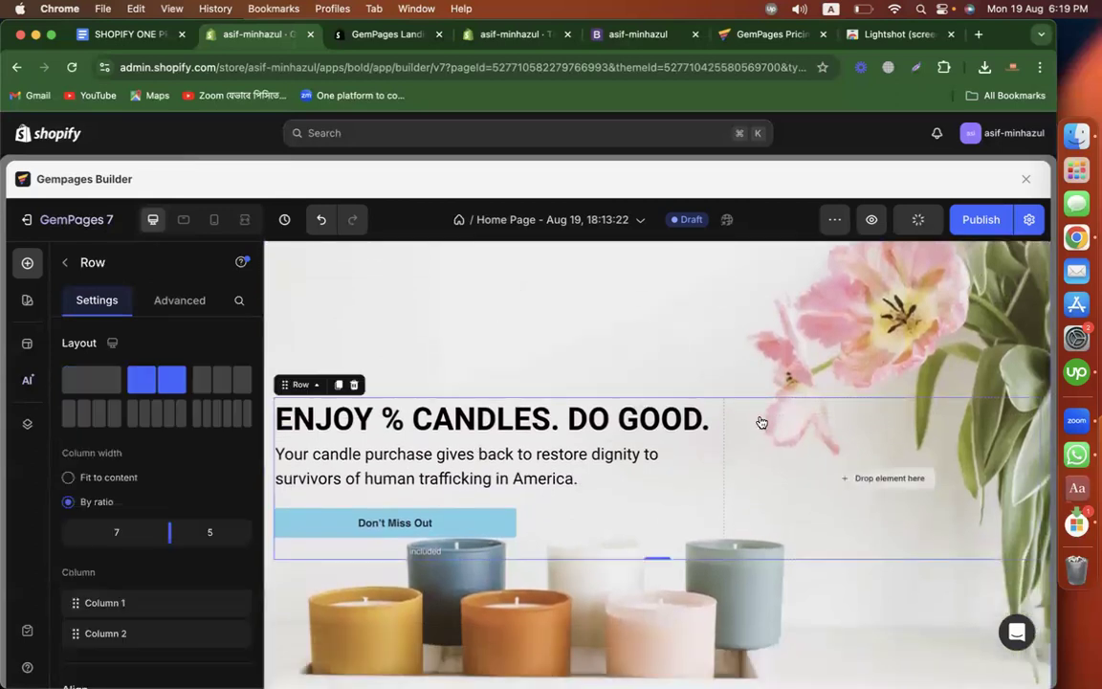
click(172, 314)
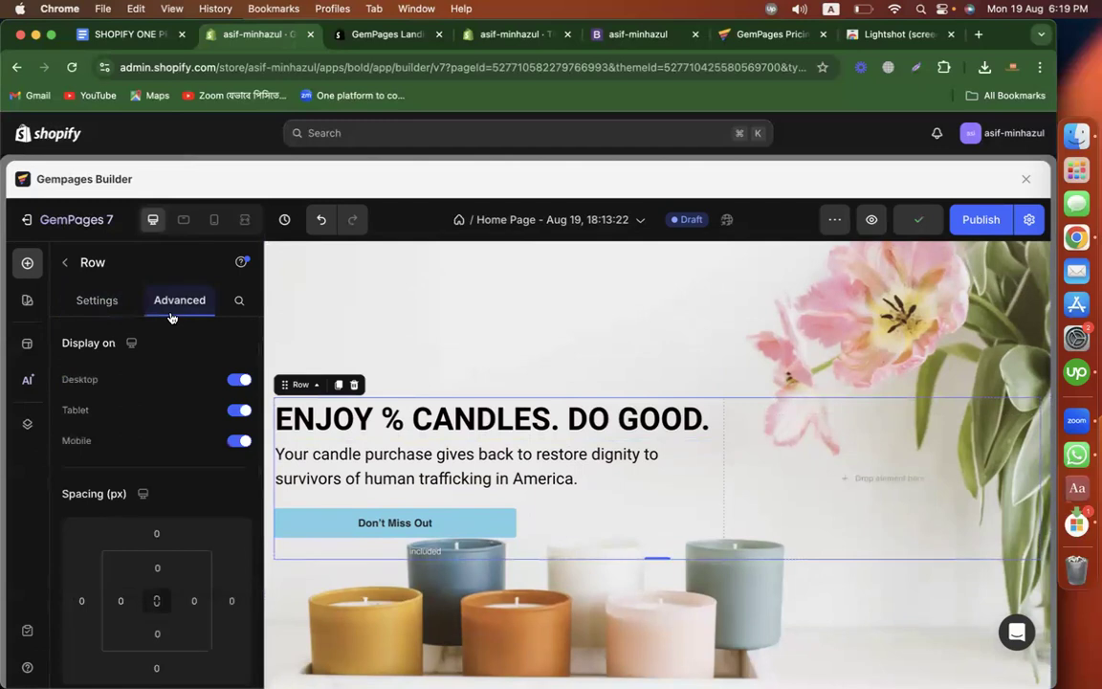
scroll(610, 317, down, 2)
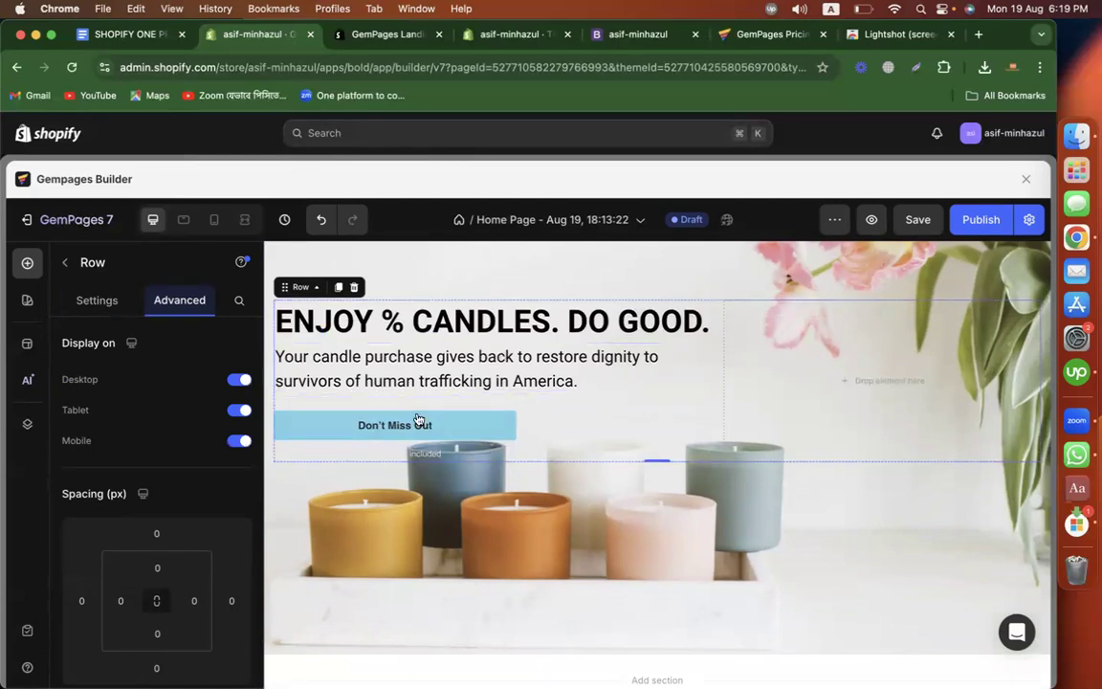
click(457, 434)
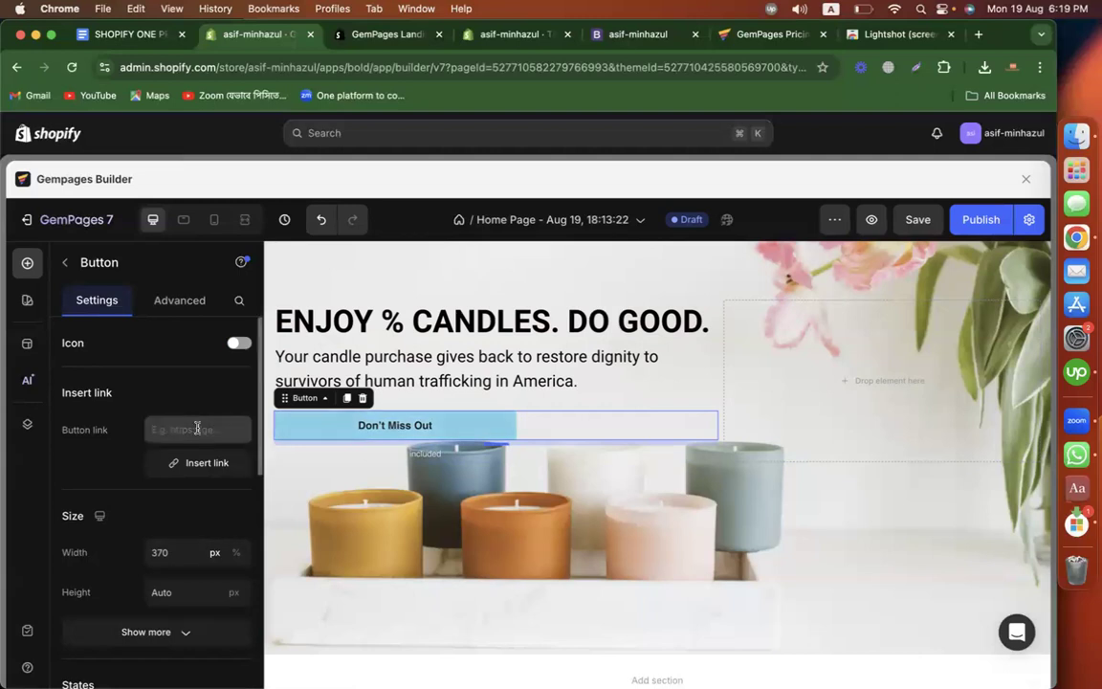
double_click(400, 423)
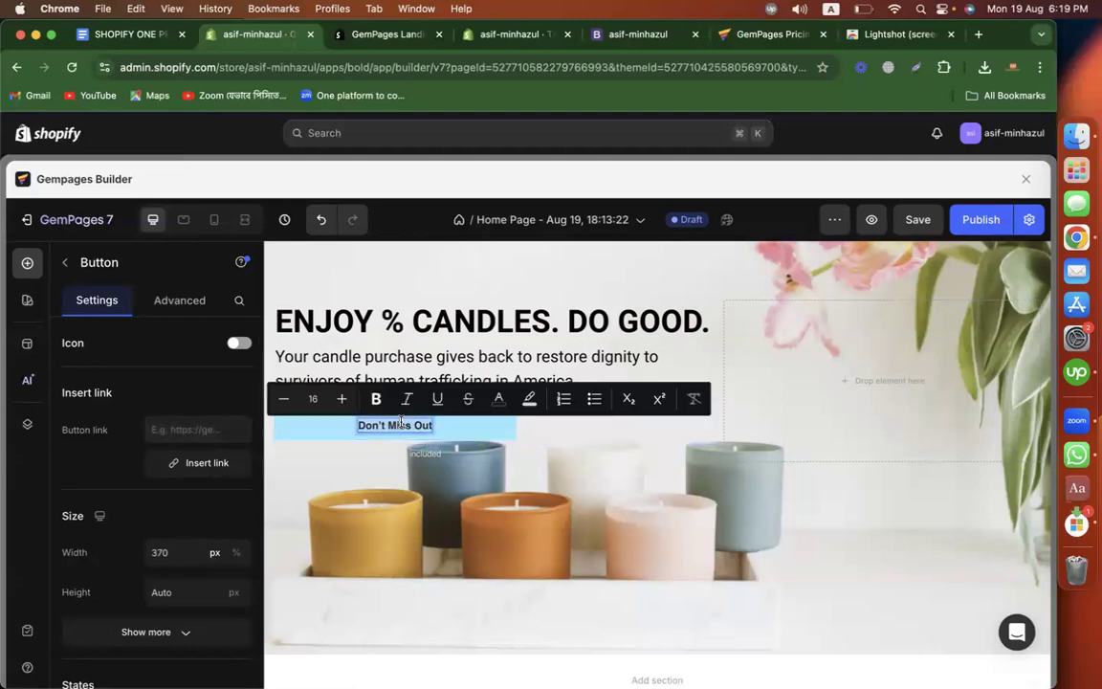
text(VIEW PR)
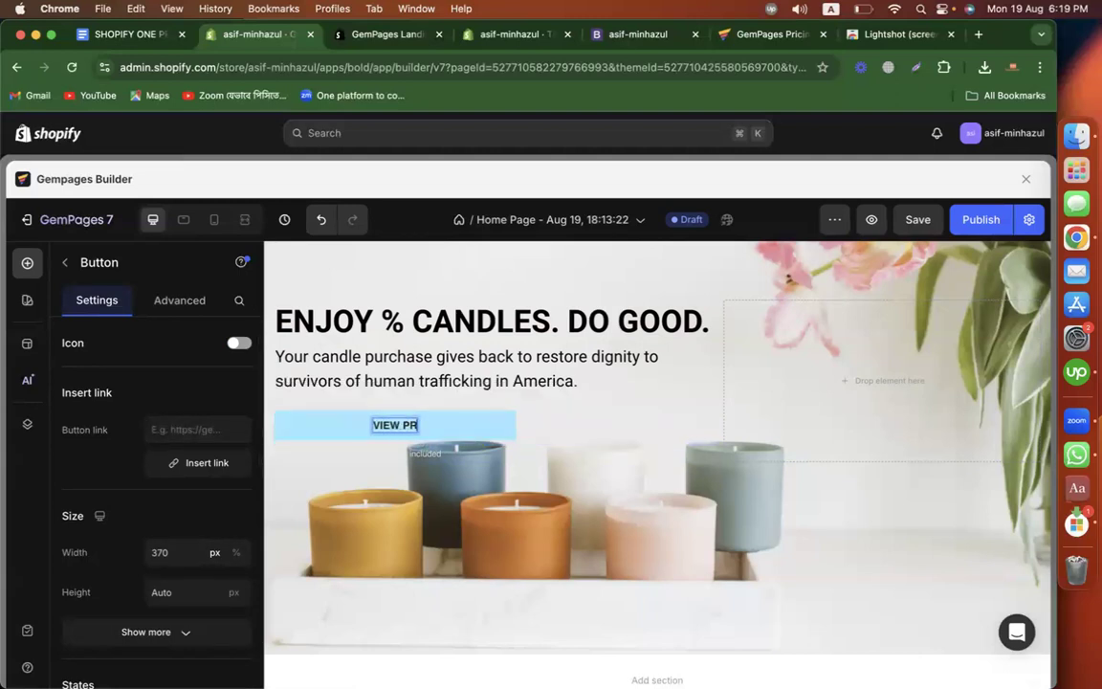
text(ODUCTS)
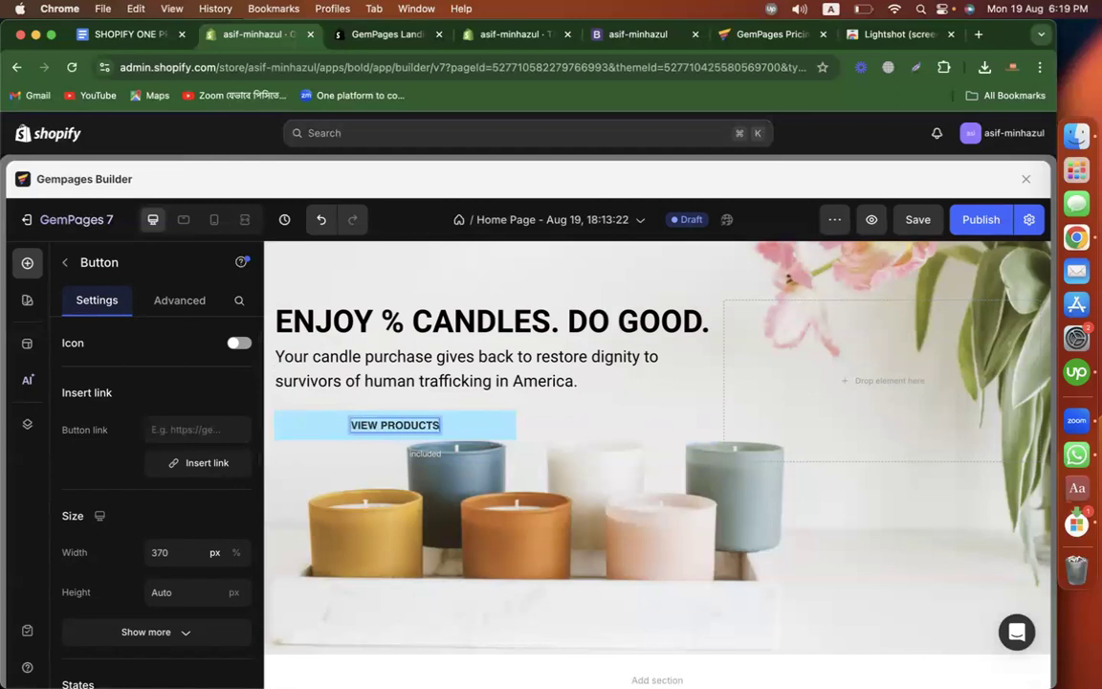
scroll(160, 492, down, 4)
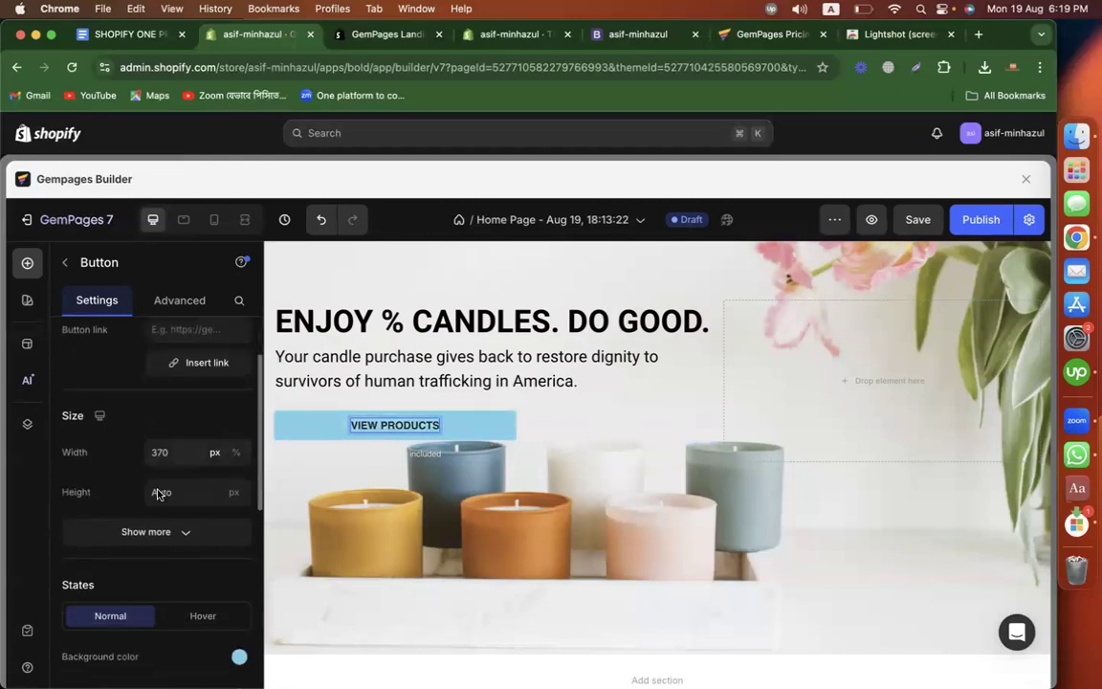
scroll(158, 494, down, 5)
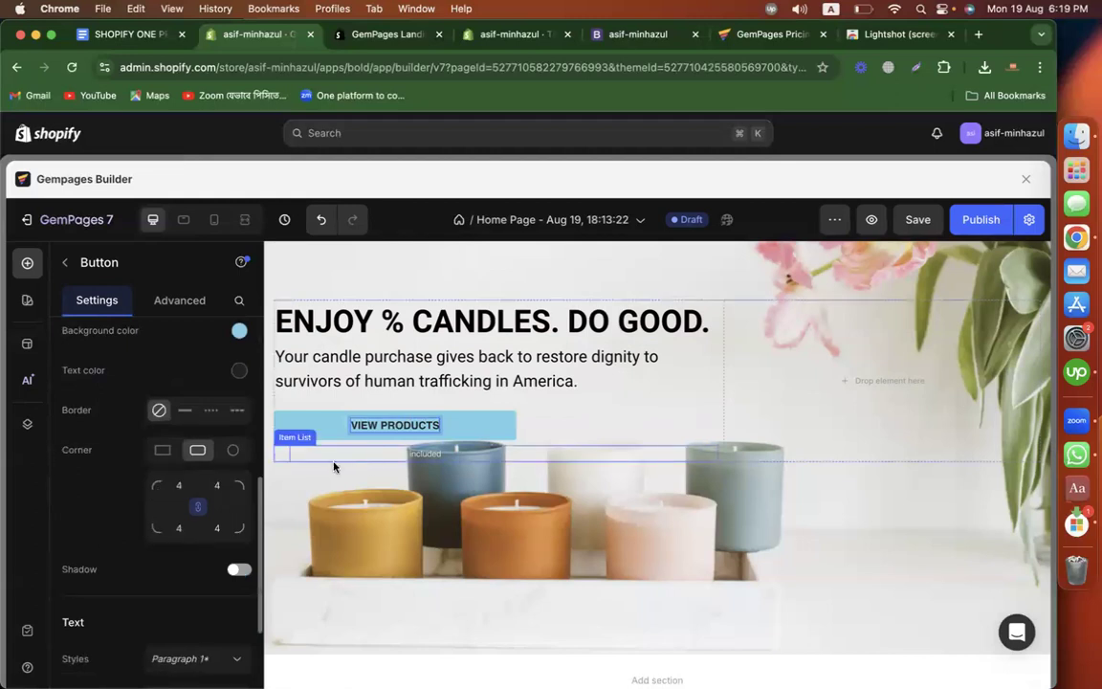
click(583, 406)
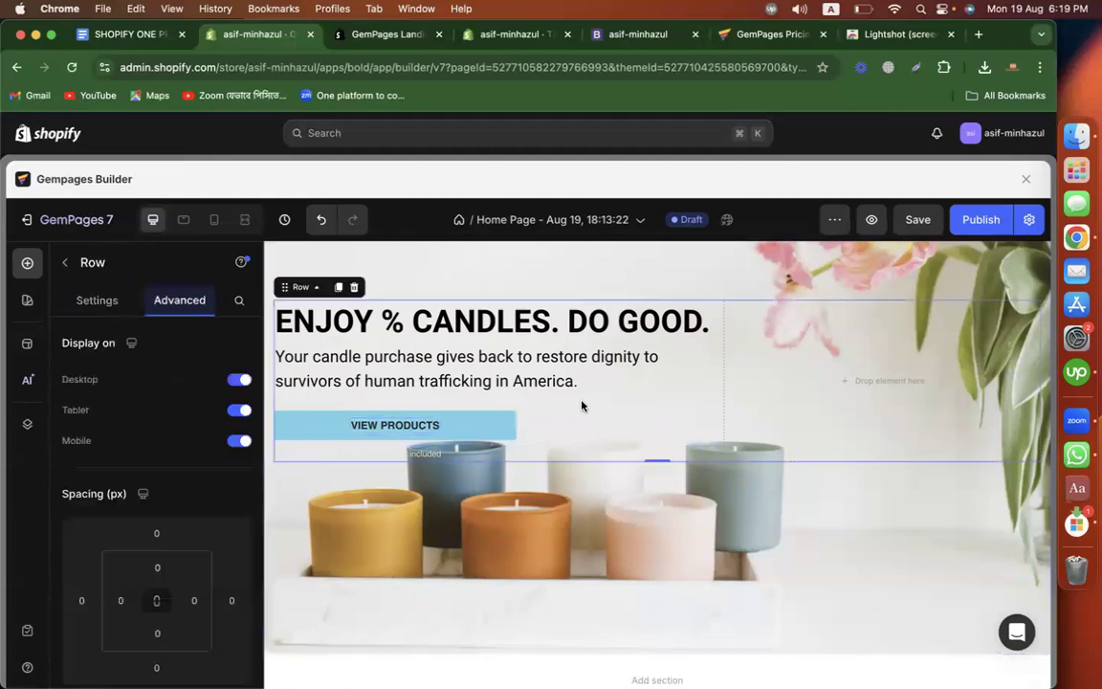
Step: Compare the hero section with the heading and paragraph in the project document
click(379, 34)
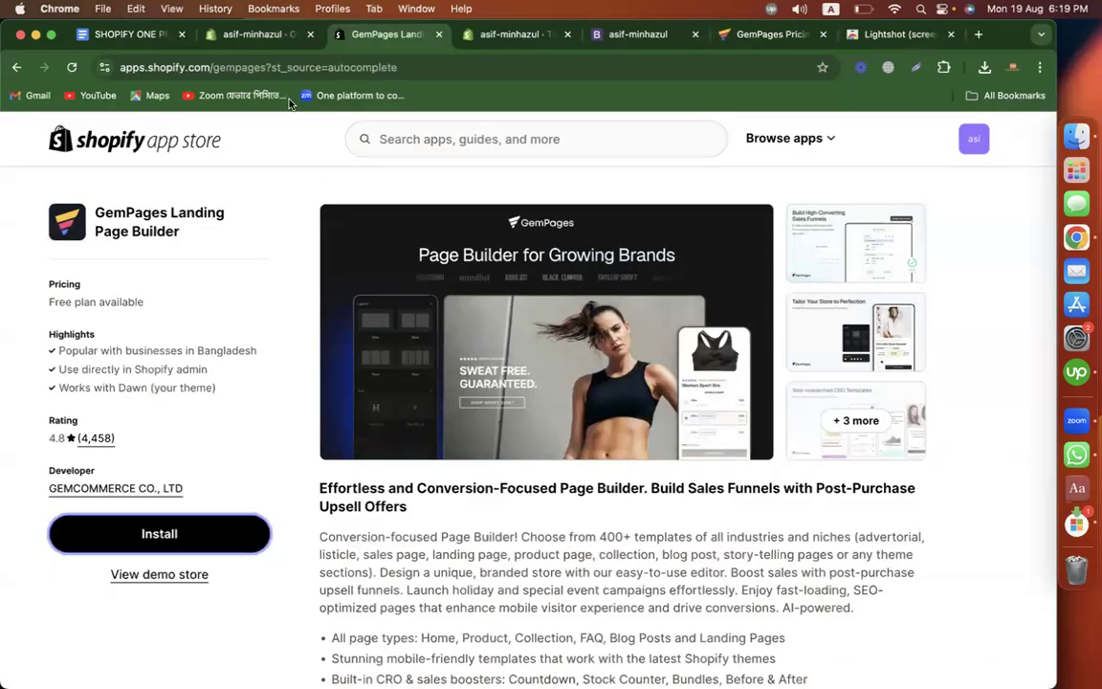
click(135, 34)
scroll(341, 301, up, 8)
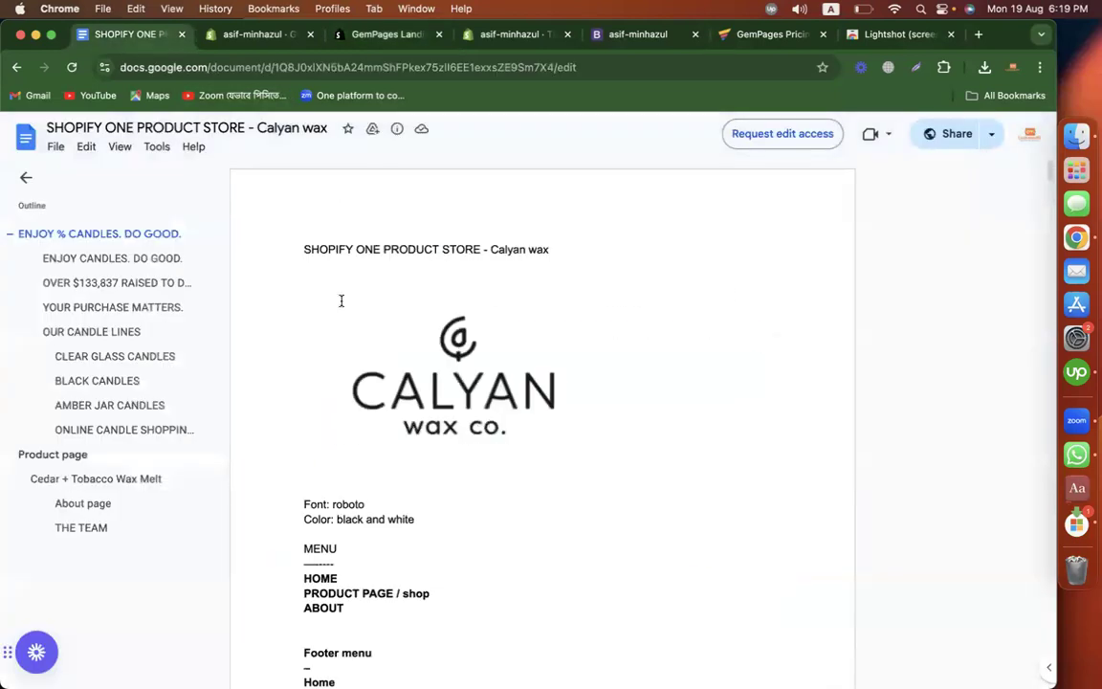
scroll(407, 373, down, 10)
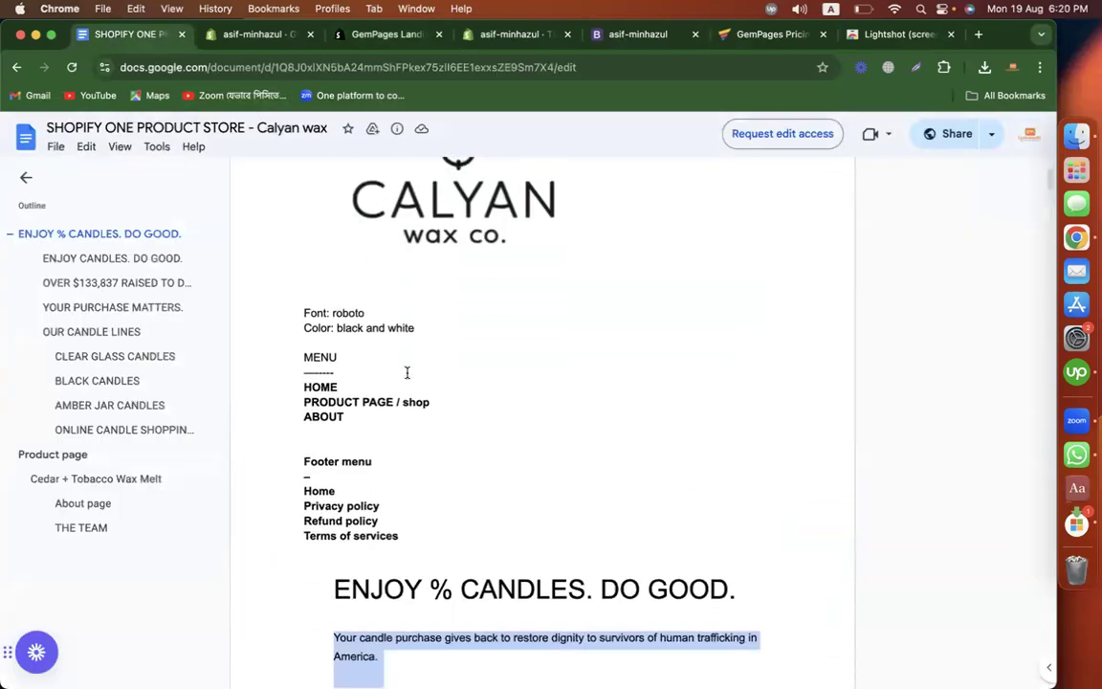
scroll(407, 373, up, 10)
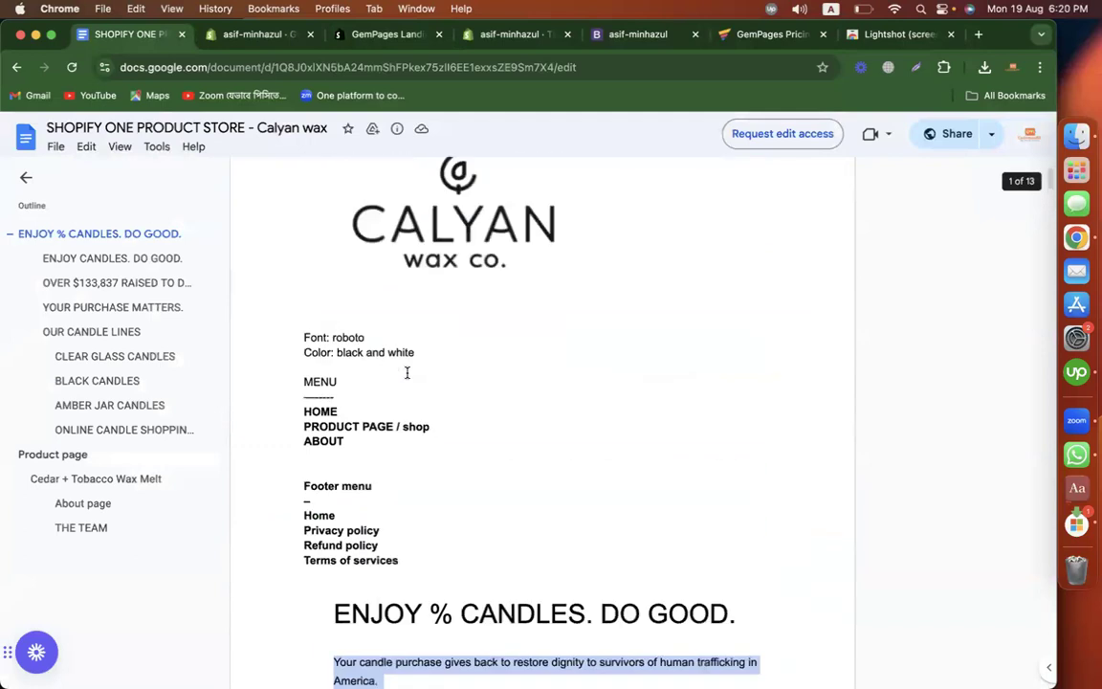
scroll(407, 373, down, 3)
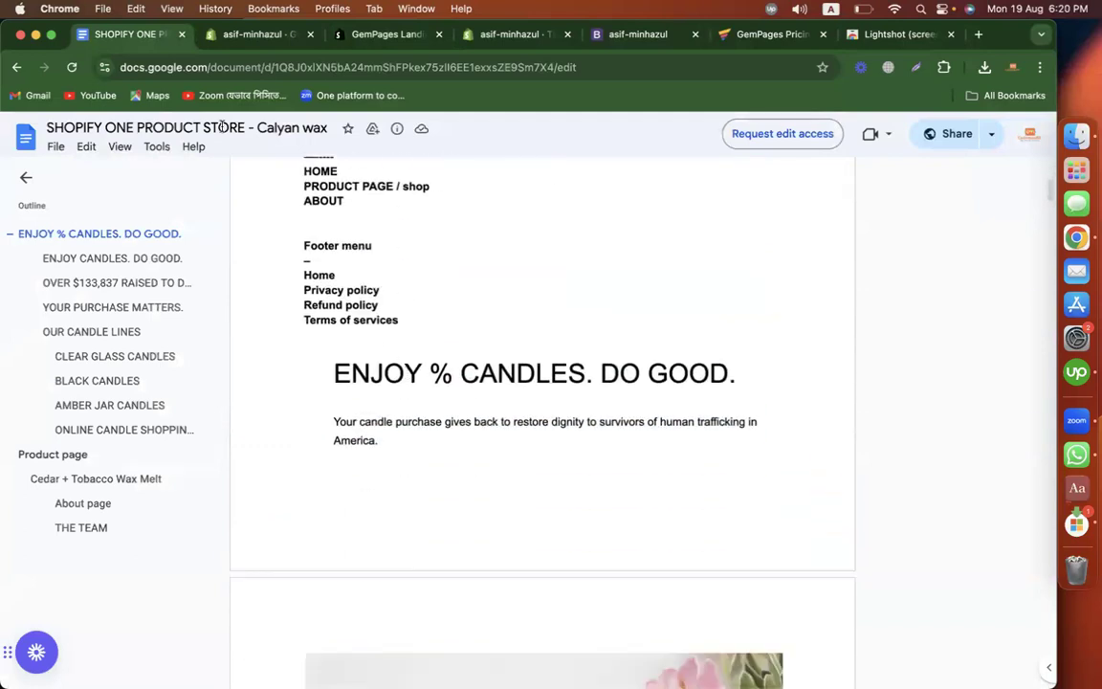
click(271, 35)
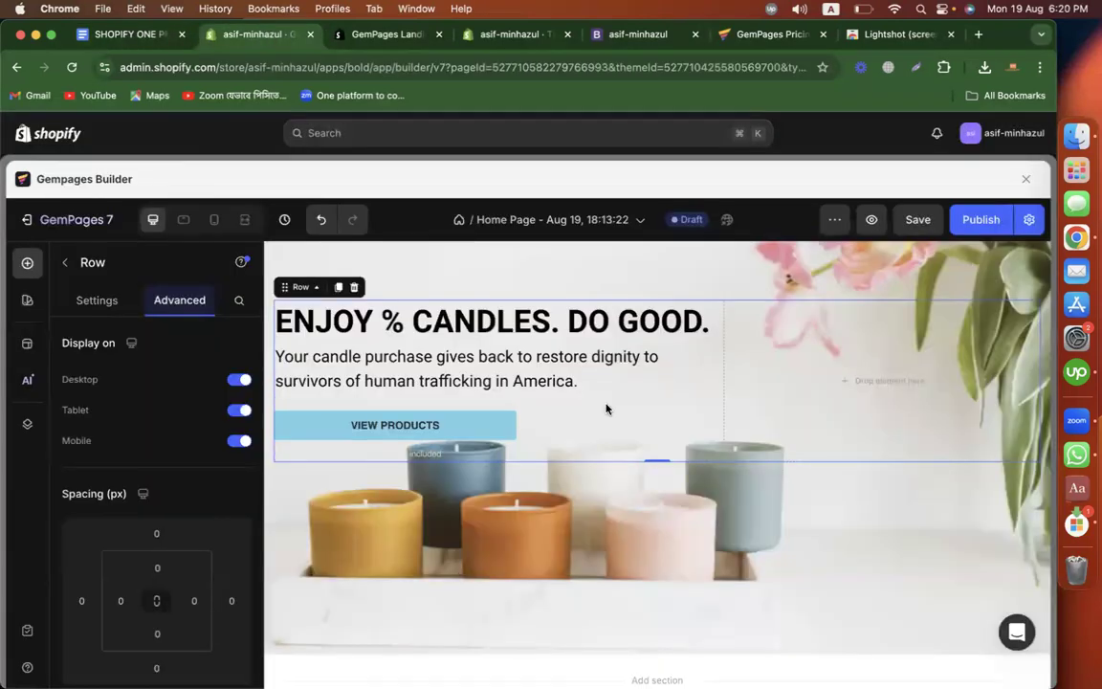
scroll(697, 473, down, 3)
scroll(776, 529, up, 5)
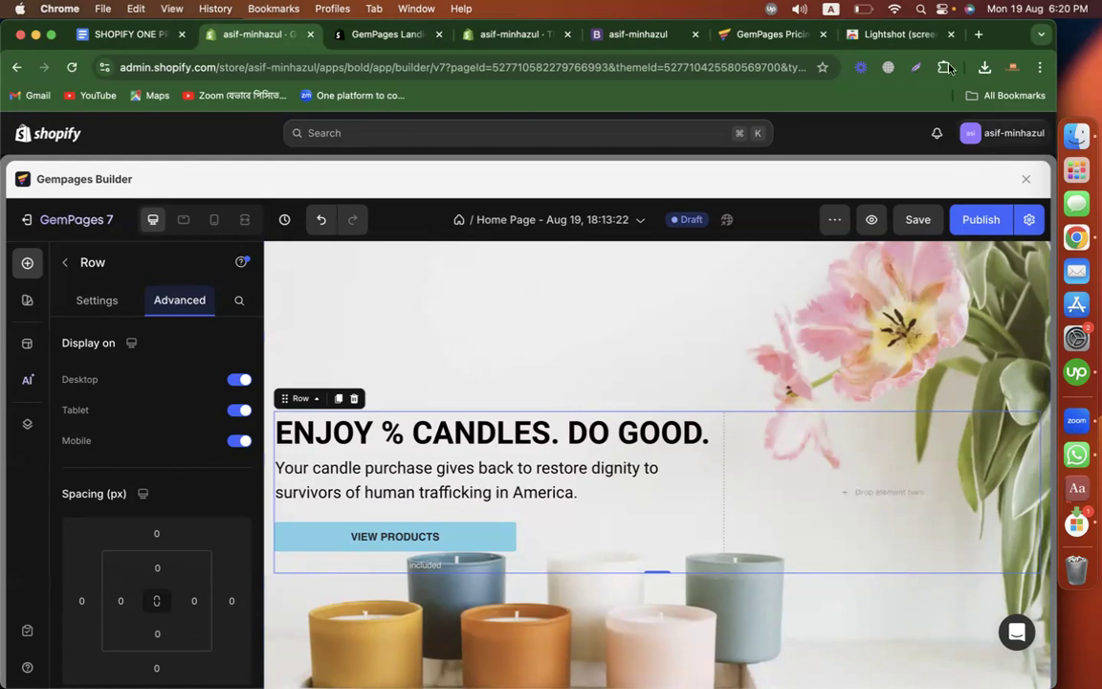
Step: Open a new browser tab and go to codemanbd.com
click(910, 35)
click(467, 67)
text(co)
key(Return)
click(468, 67)
text(cod)
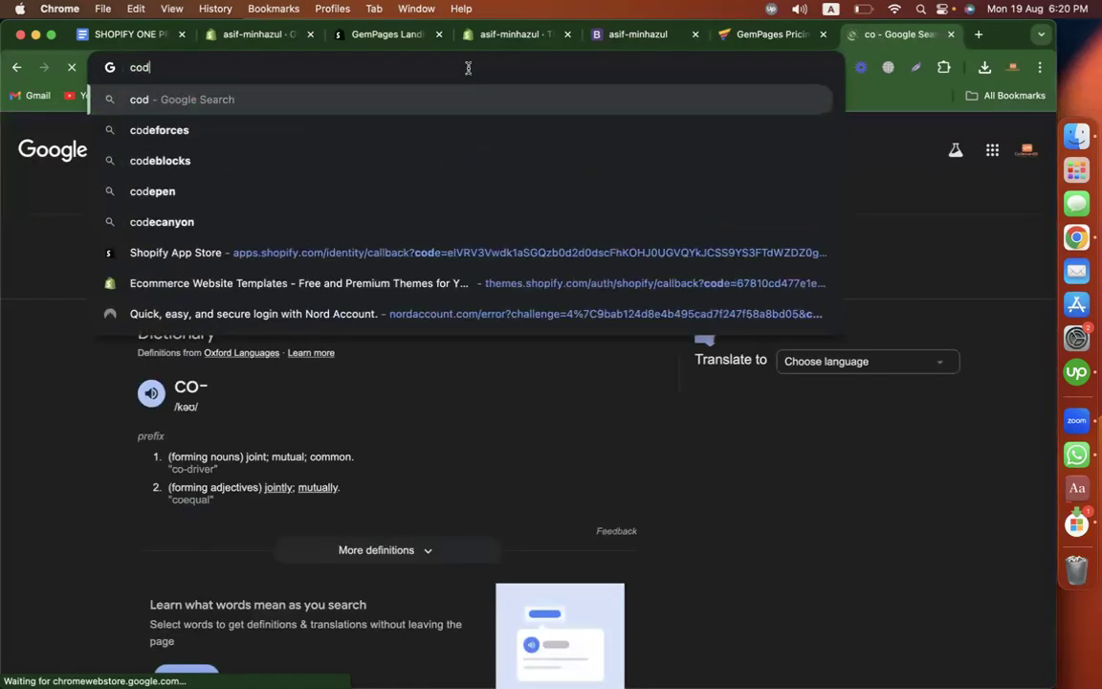
text(emanbd.com)
key(Return)
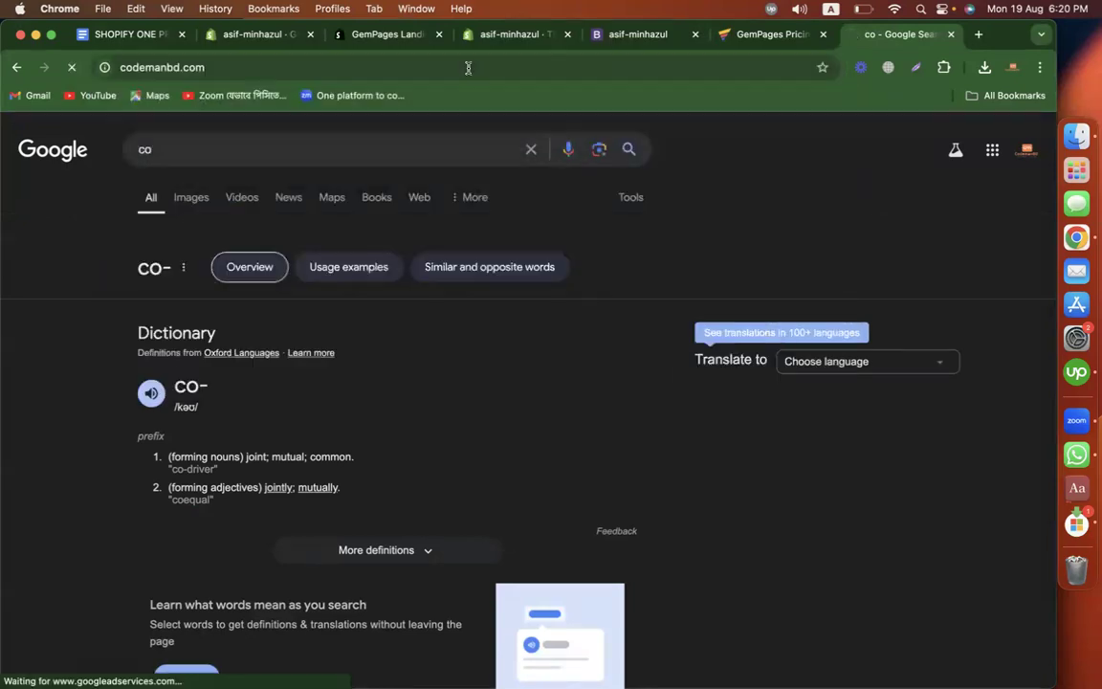
Step: Complete the site's bot verification by selecting the traffic-light images and verifying
click(422, 324)
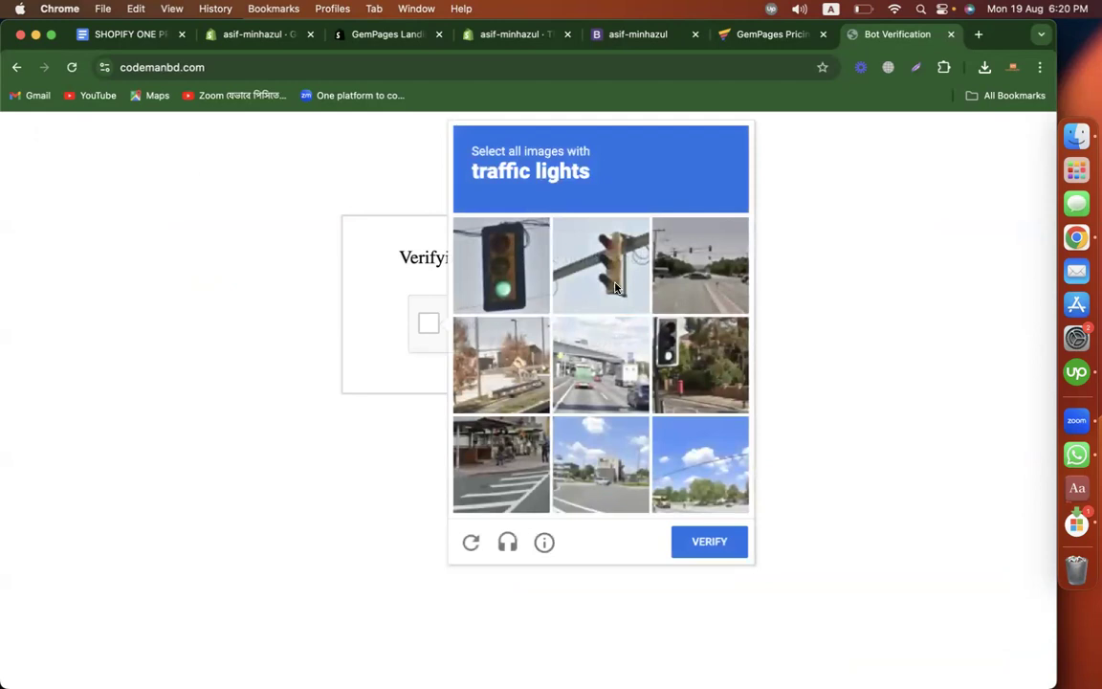
click(555, 256)
click(462, 250)
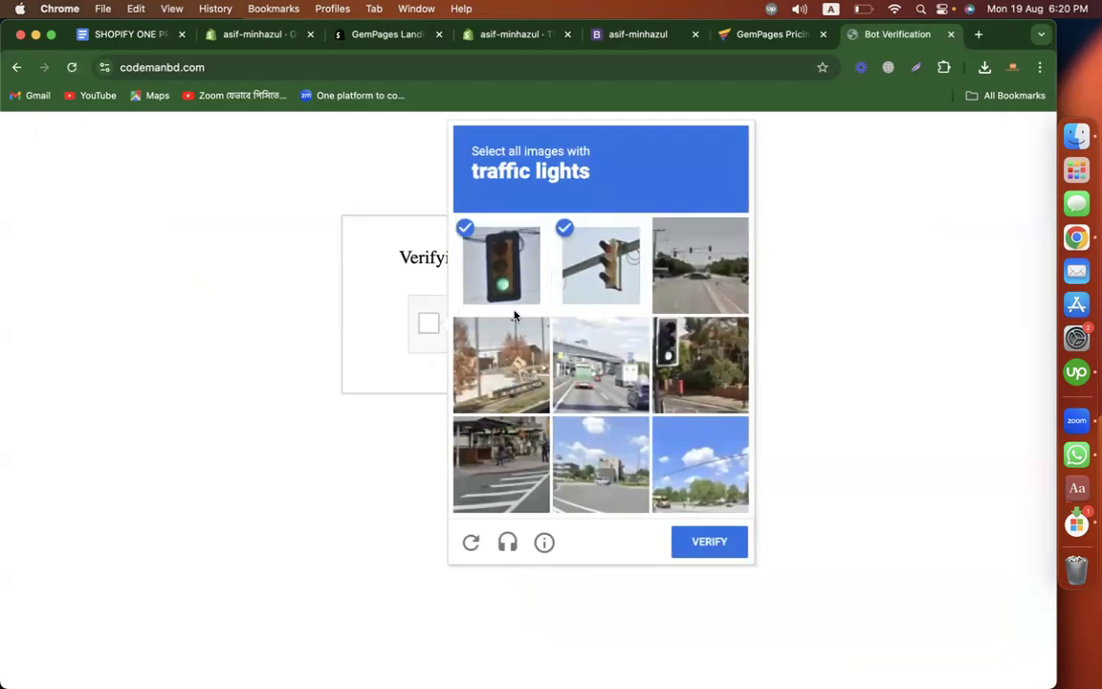
click(699, 377)
click(705, 543)
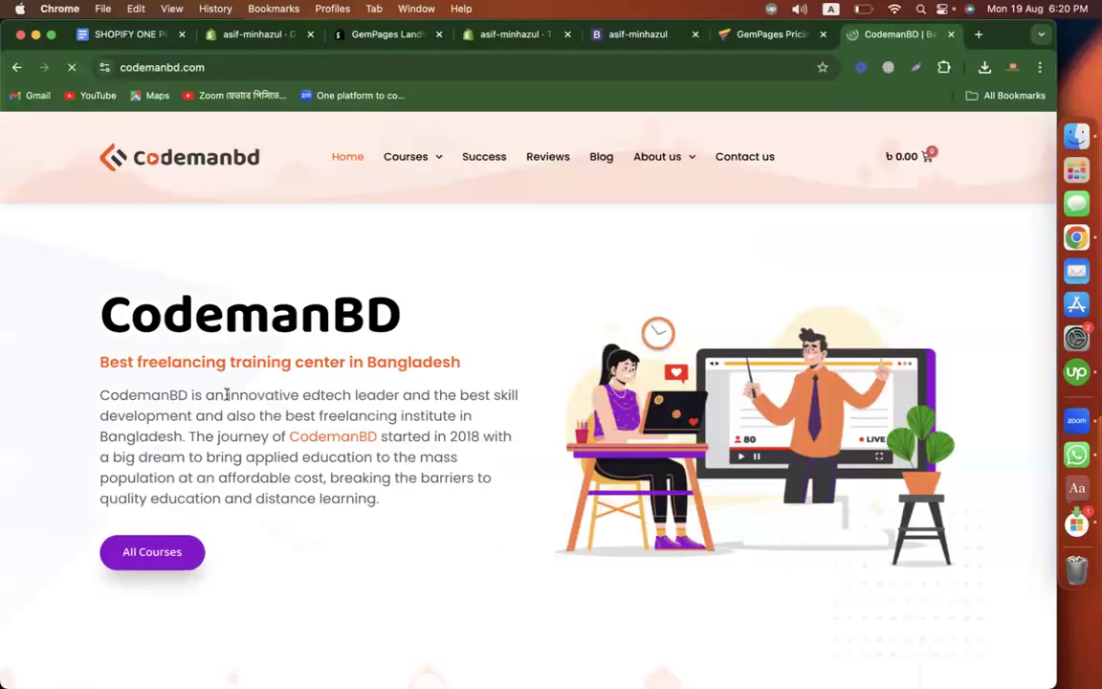
Step: Scroll through the CodemanBD home page, highlighting its tagline along the way
click(108, 152)
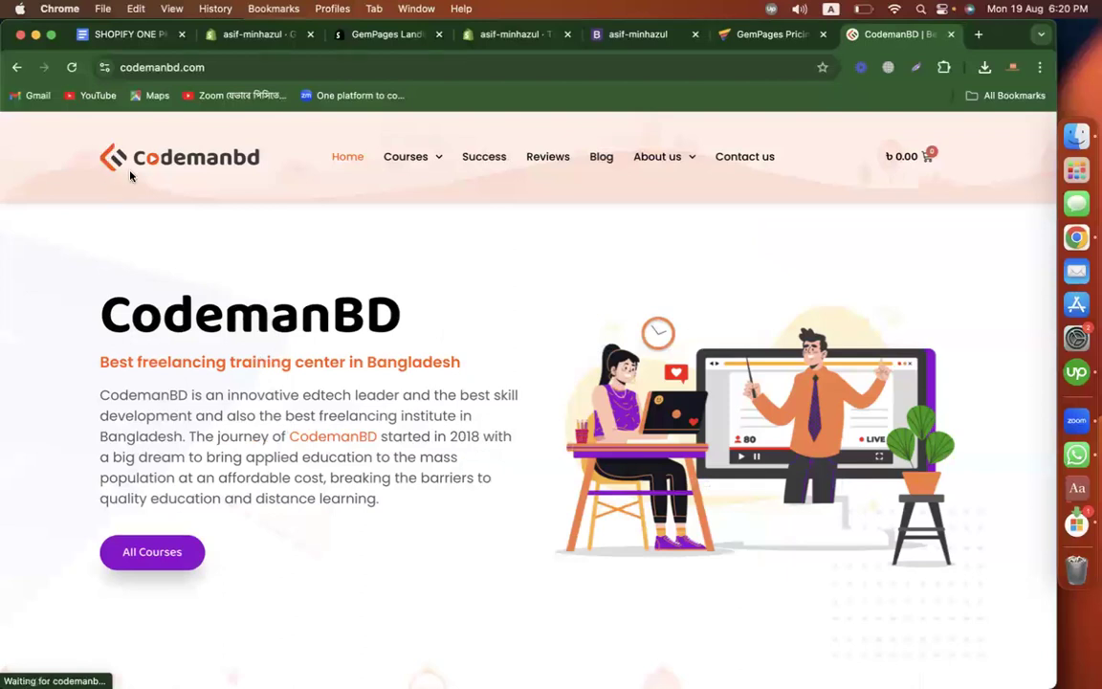
scroll(454, 340, down, 3)
scroll(454, 338, up, 3)
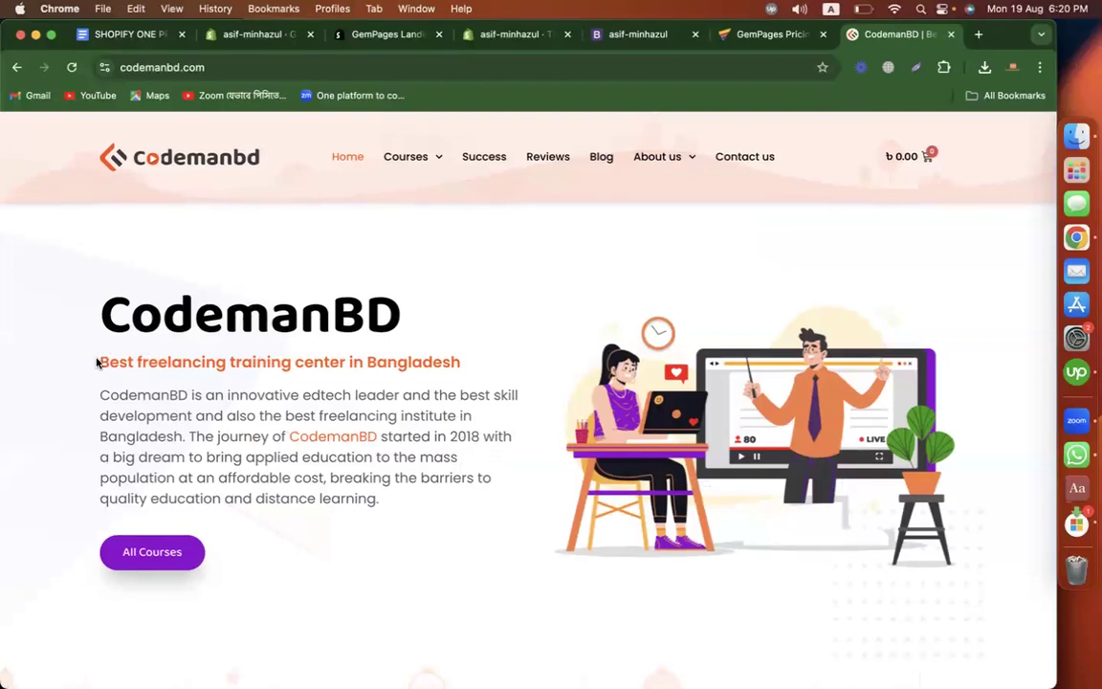
drag(99, 362, 467, 373)
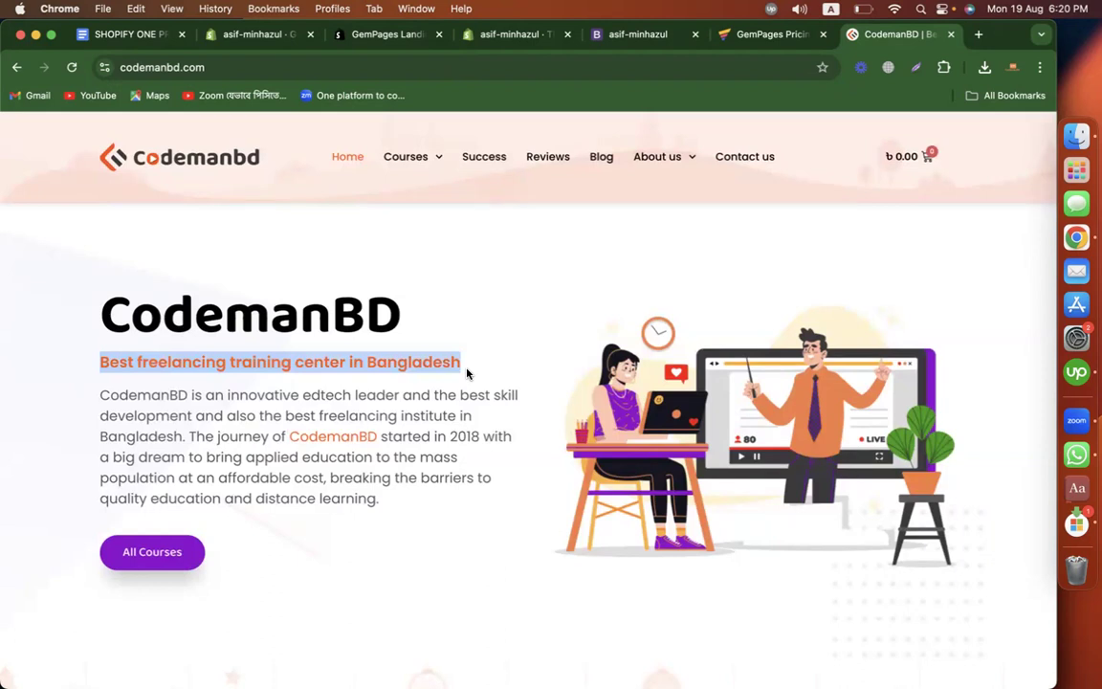
scroll(390, 500, down, 2)
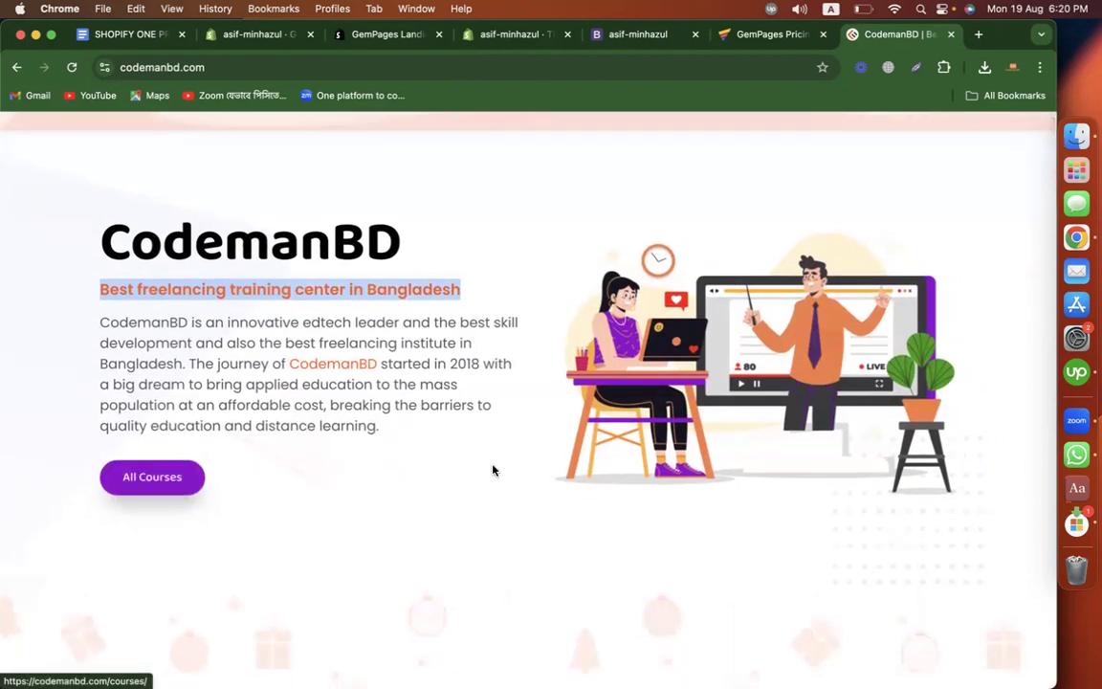
scroll(352, 460, down, 5)
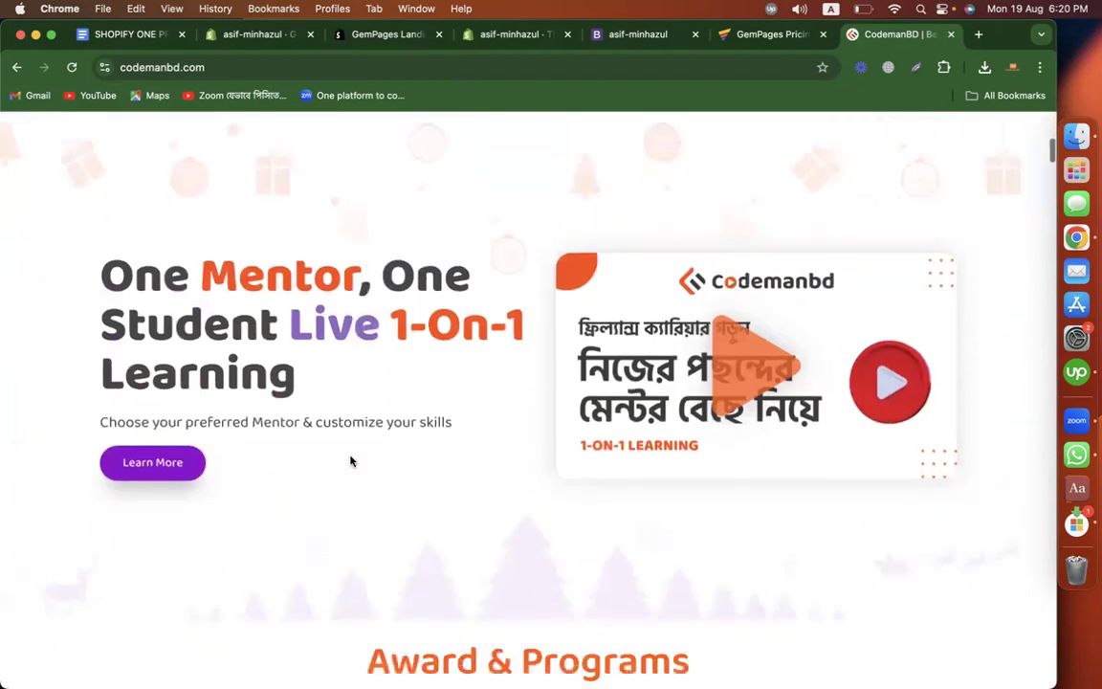
scroll(319, 518, down, 4)
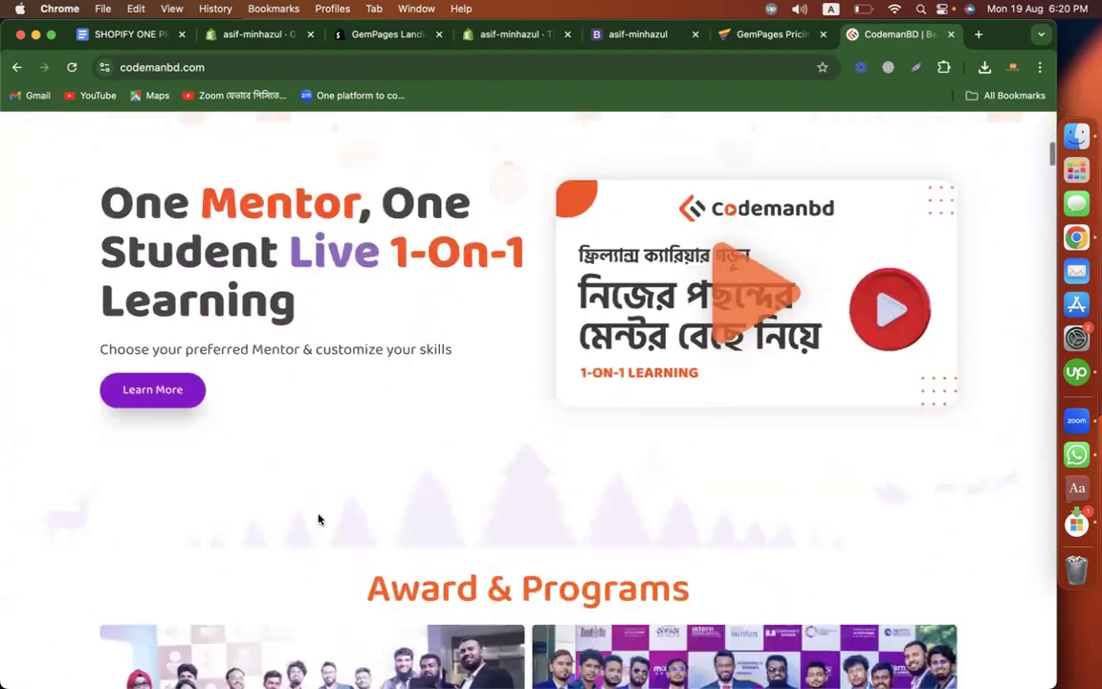
scroll(319, 518, down, 5)
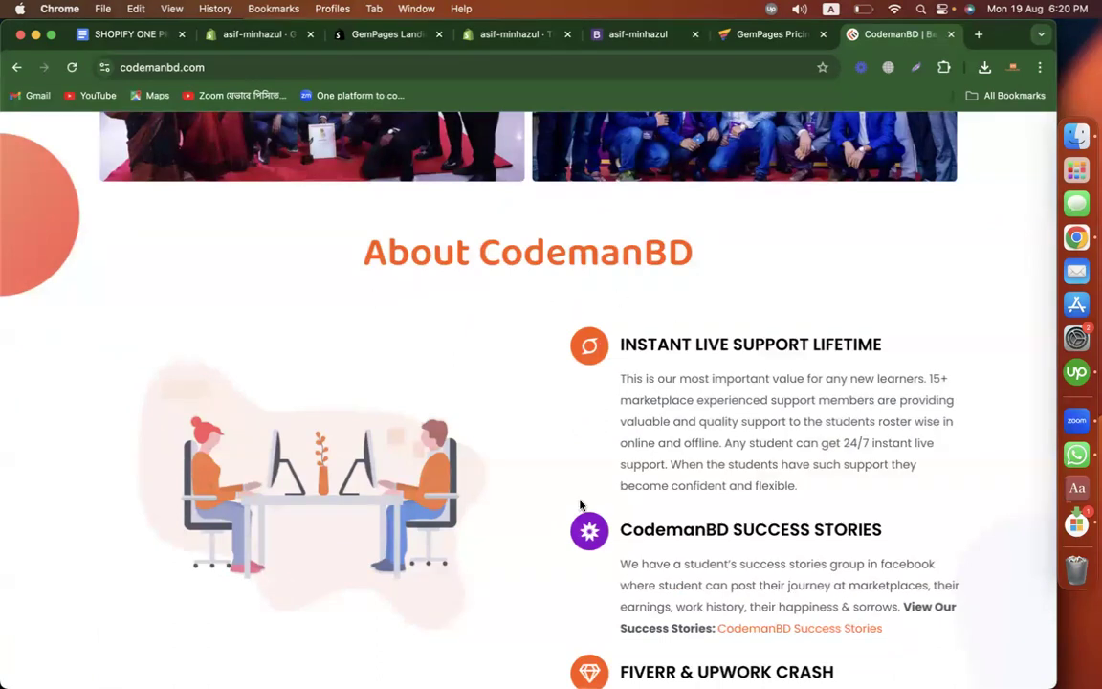
scroll(580, 505, down, 2)
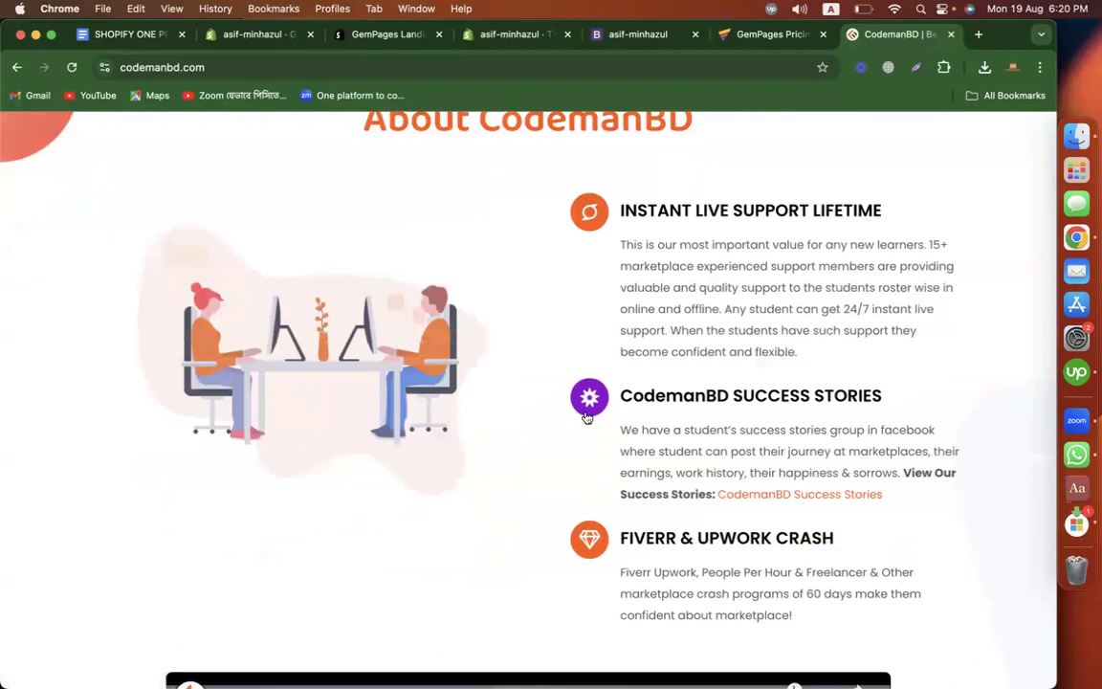
scroll(535, 460, down, 6)
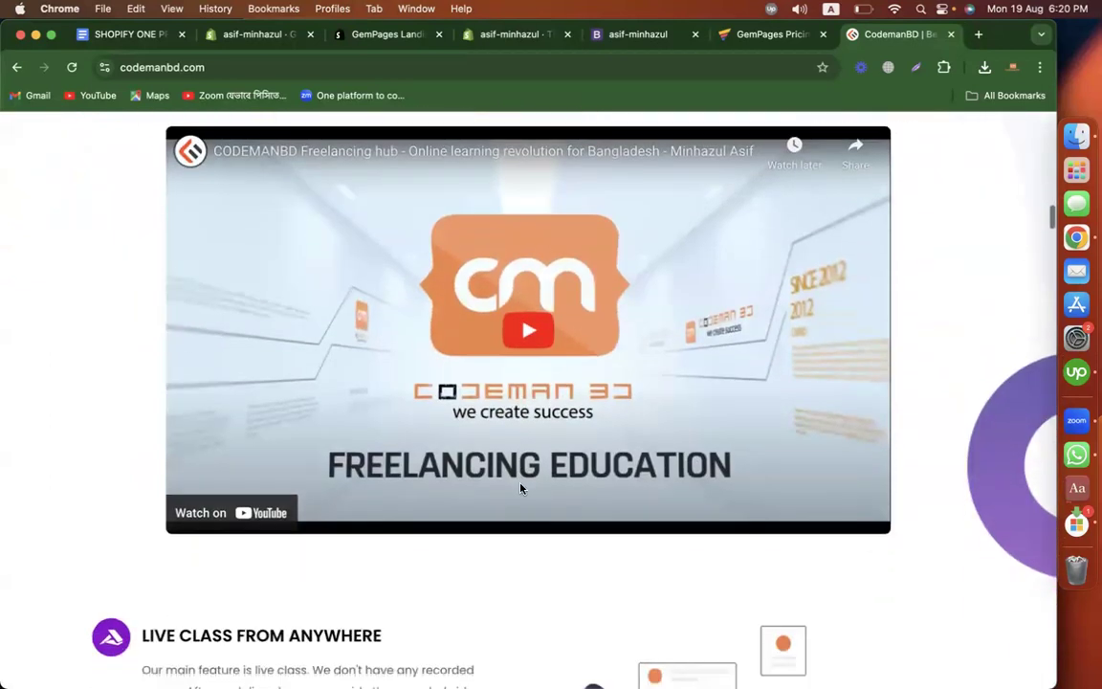
Step: Continue scrolling through the CodemanBD home page's sections
scroll(520, 489, down, 4)
scroll(370, 310, down, 3)
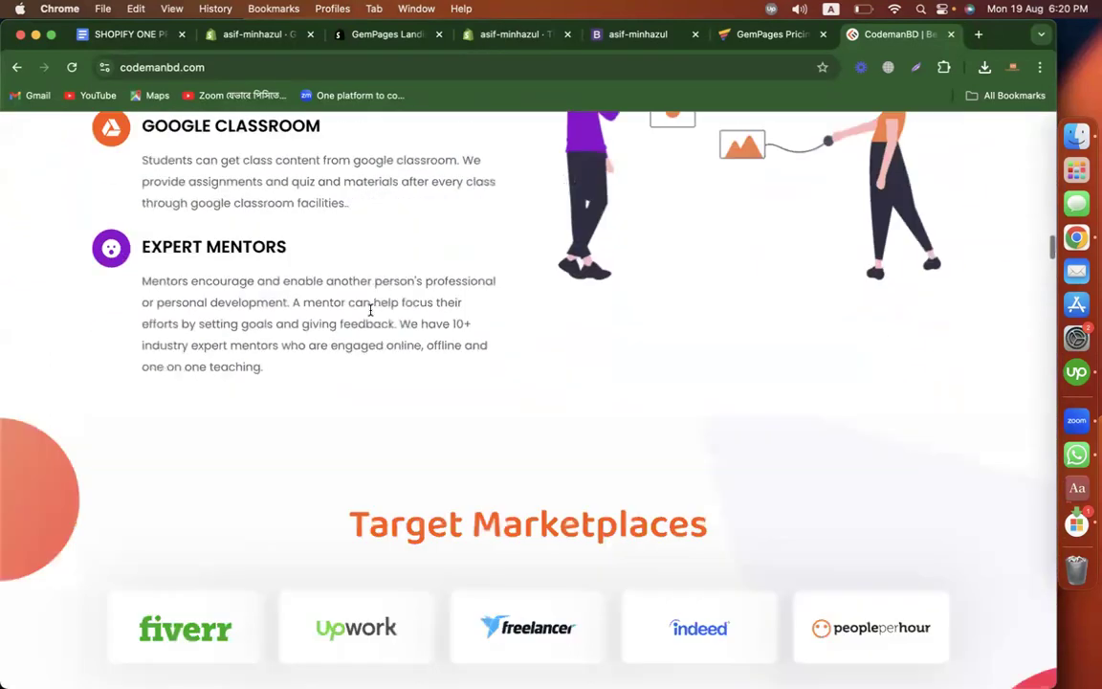
scroll(370, 312, down, 2)
scroll(371, 312, up, 15)
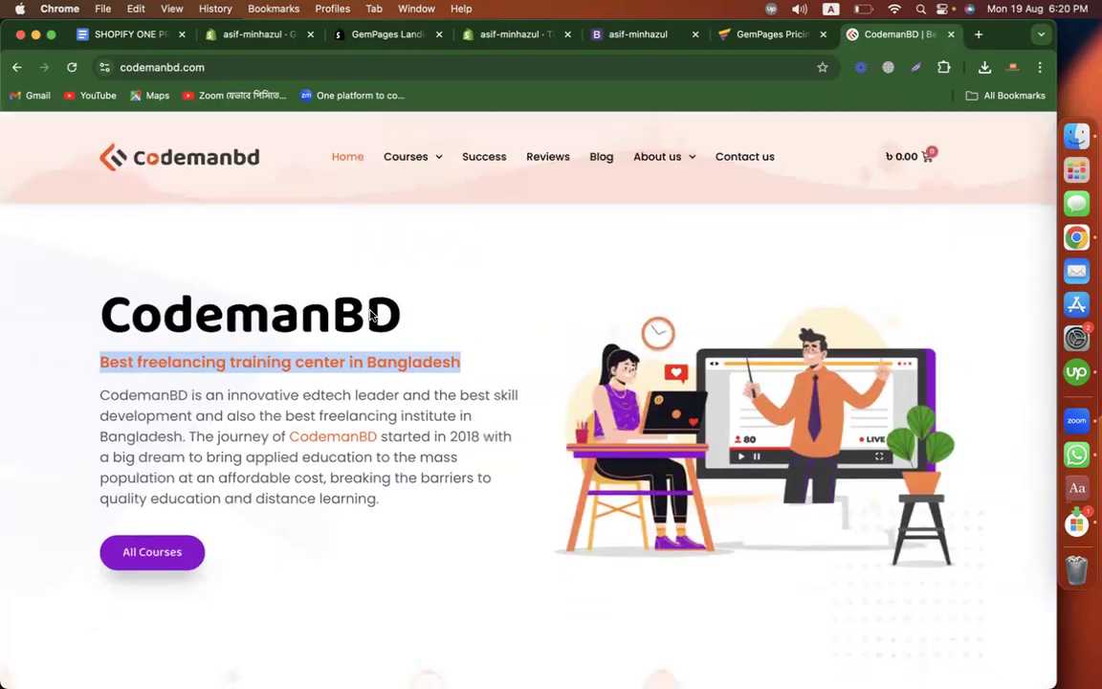
scroll(553, 418, down, 10)
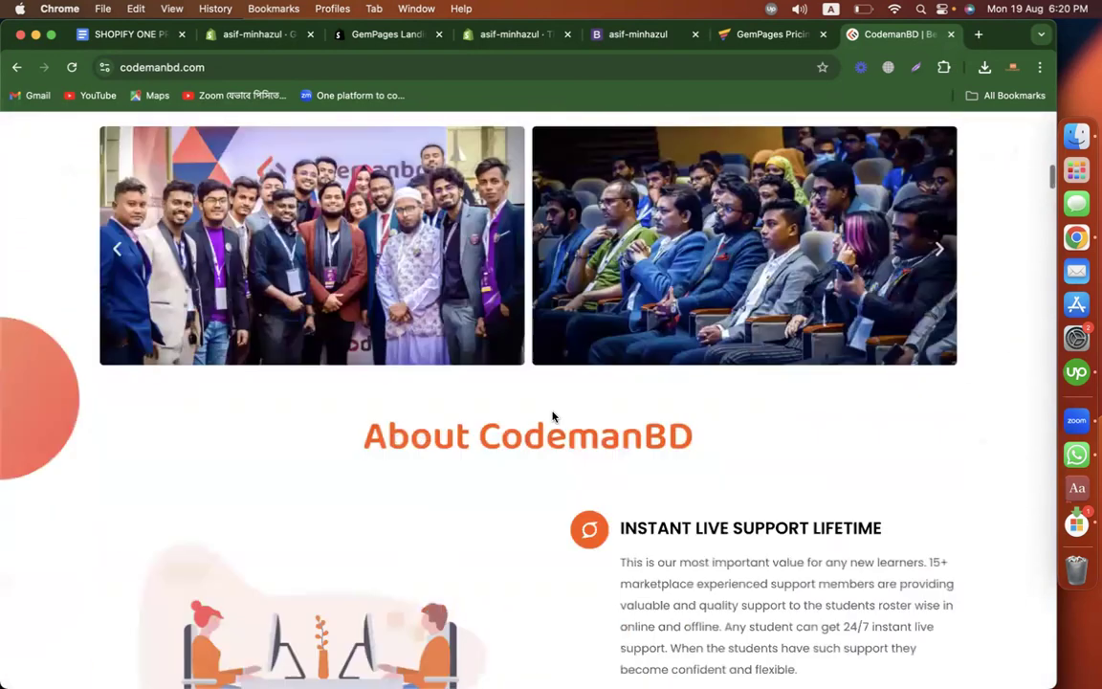
scroll(553, 417, down, 12)
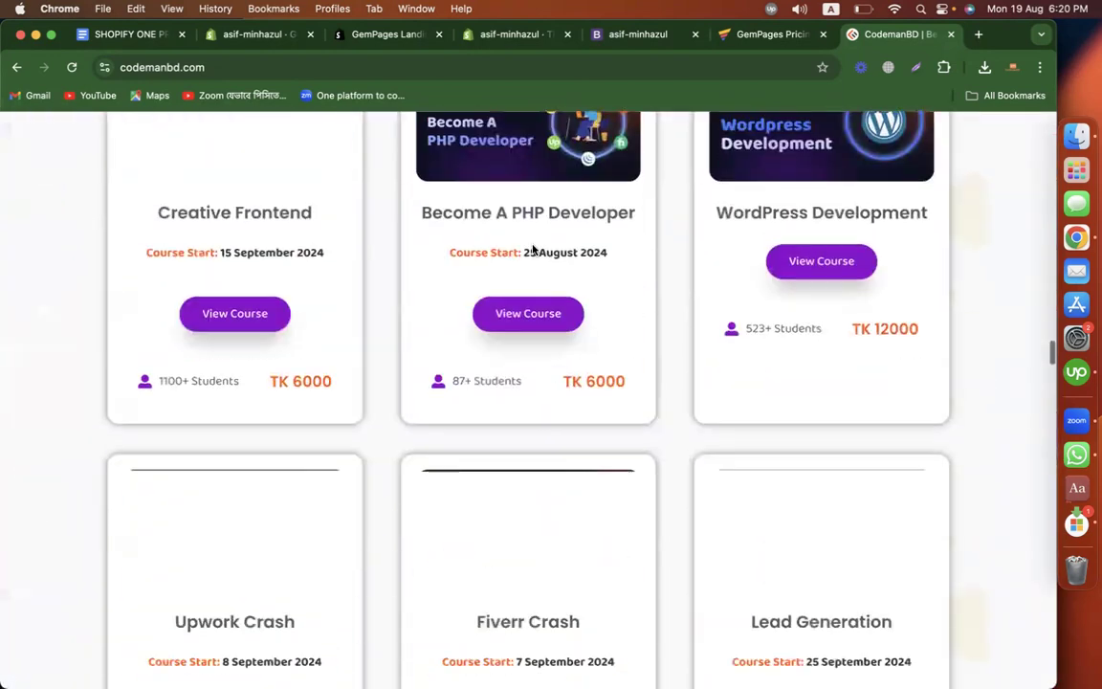
Step: Set the View Products button's normal background color to 575757 and its text color to white
click(365, 41)
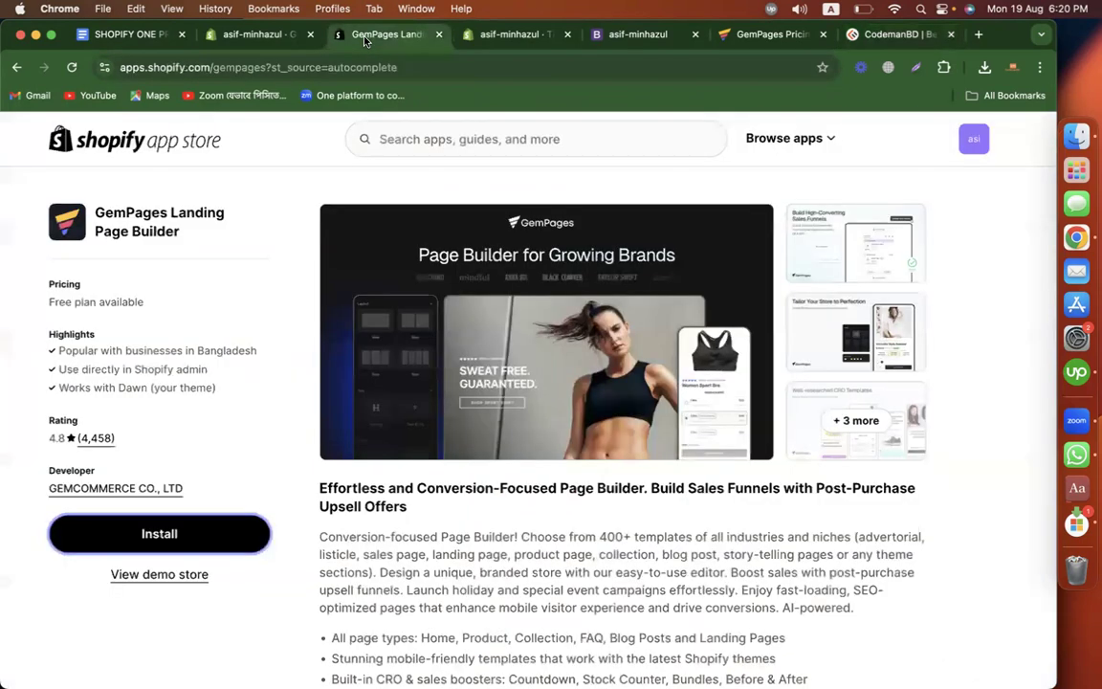
click(253, 34)
scroll(417, 447, down, 2)
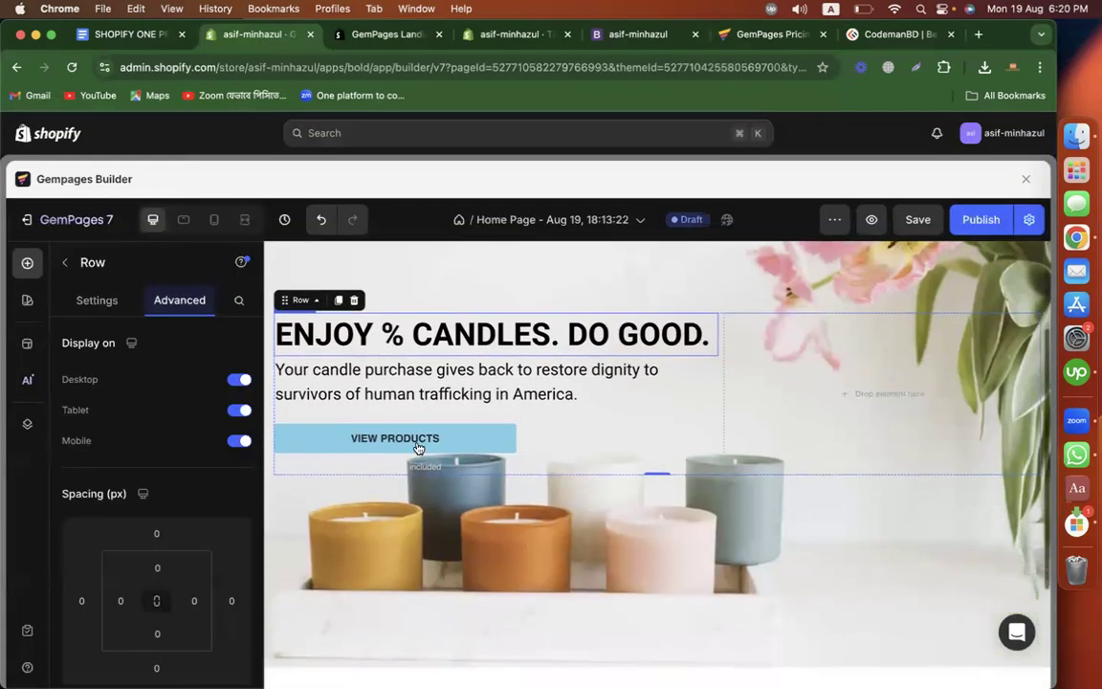
click(333, 440)
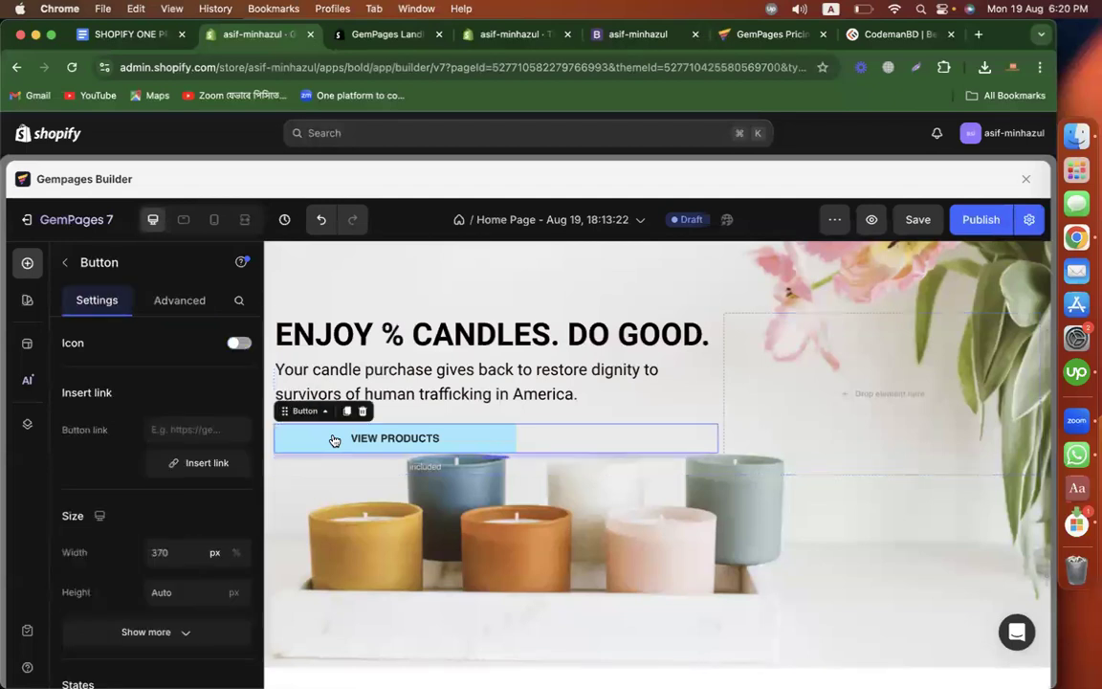
scroll(128, 516, down, 5)
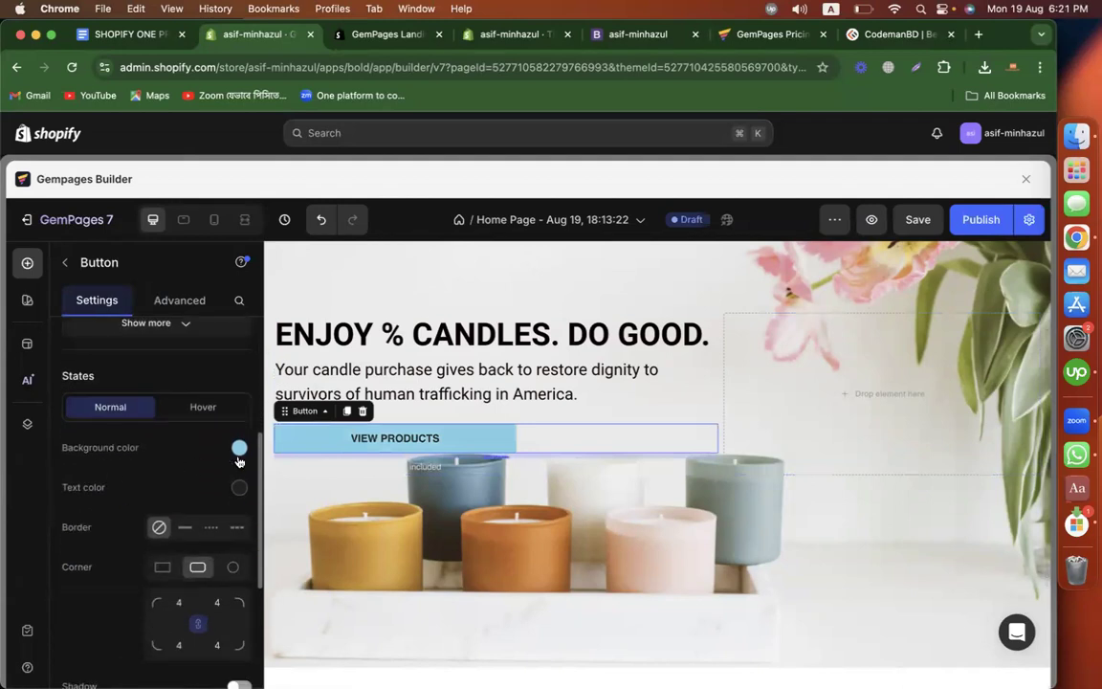
click(239, 449)
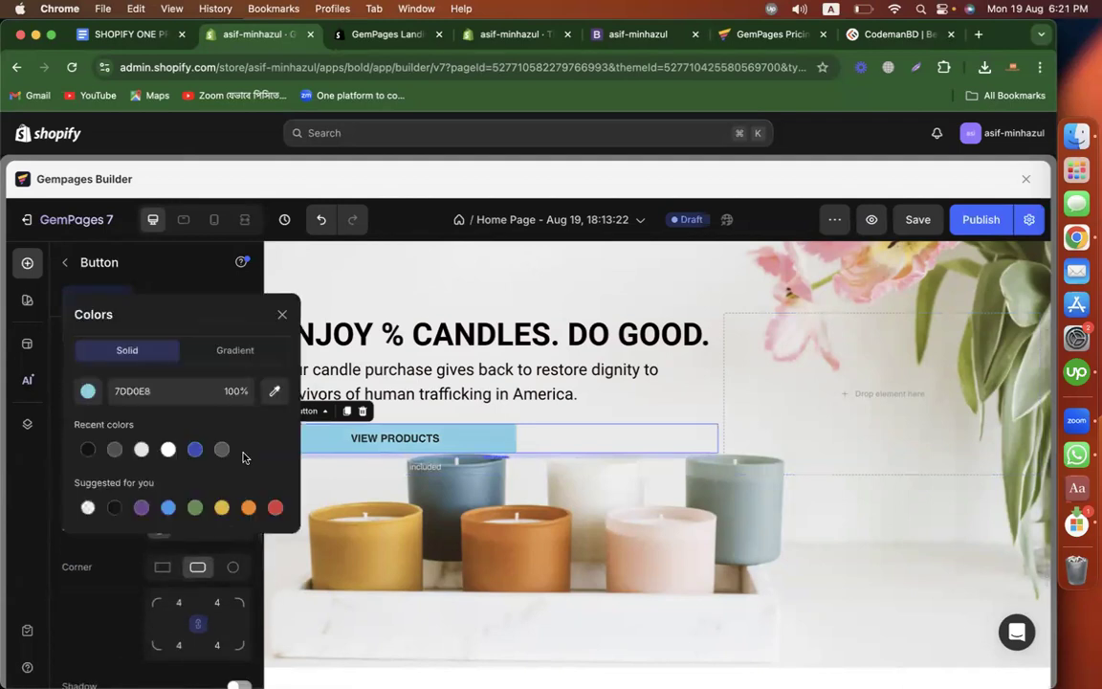
click(222, 450)
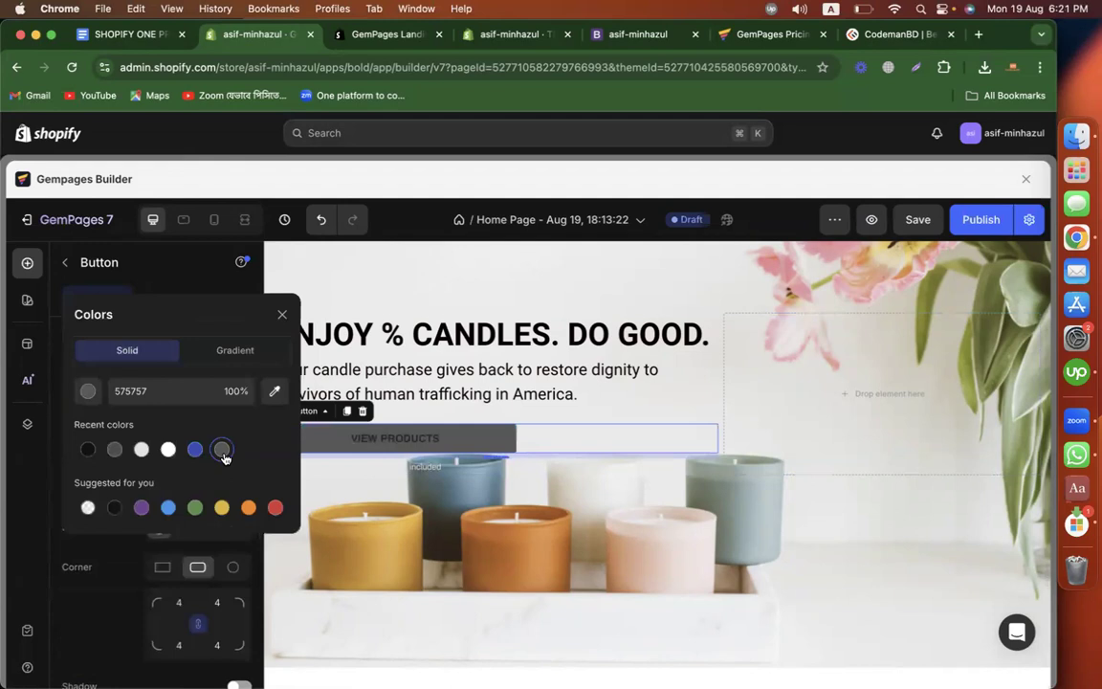
click(281, 314)
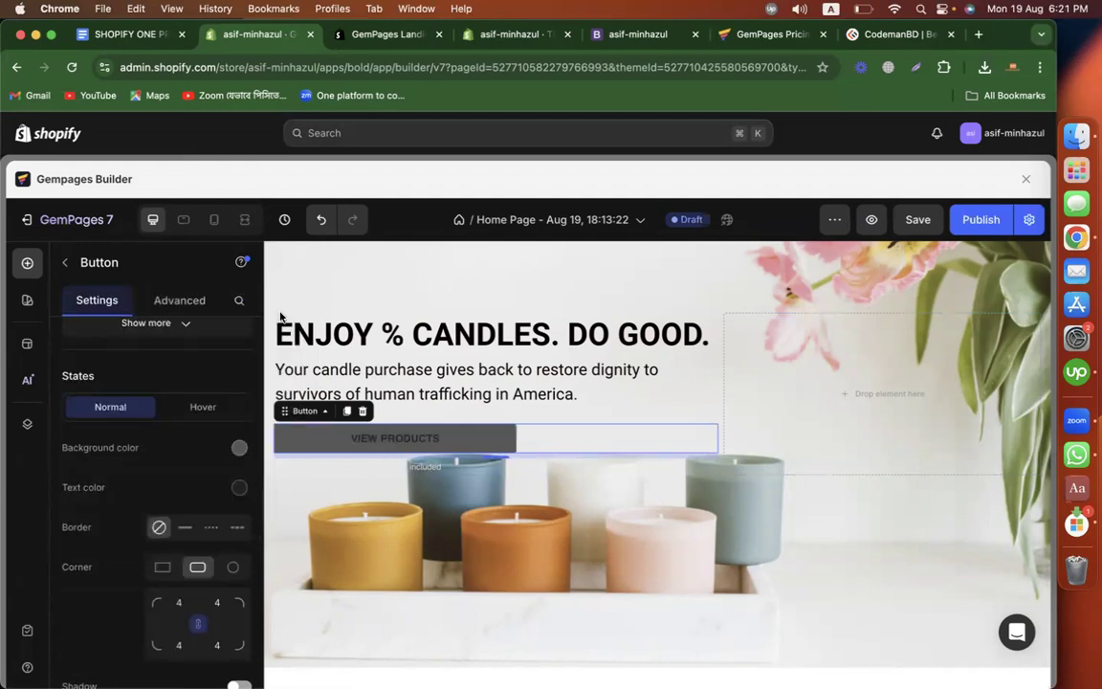
click(239, 488)
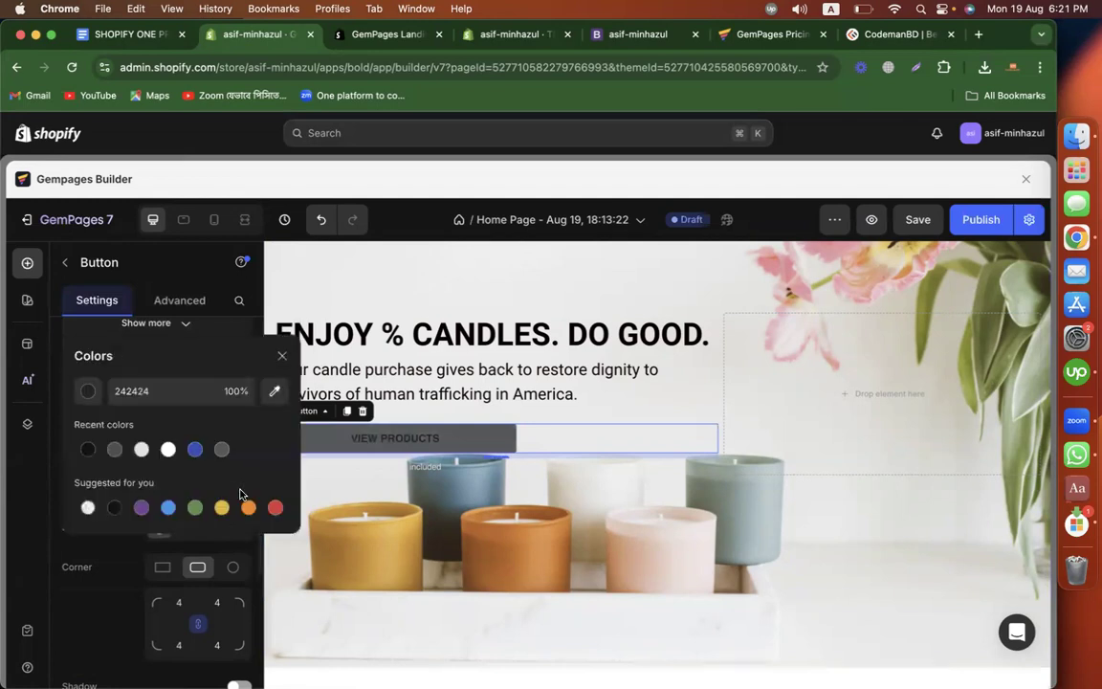
click(168, 453)
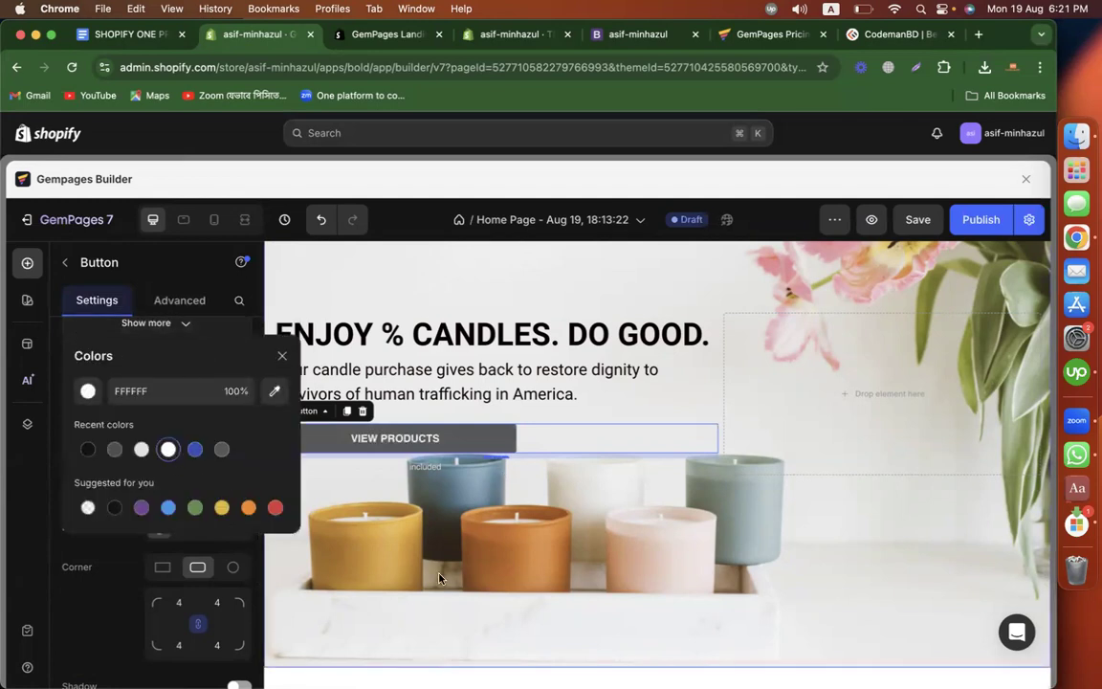
click(80, 641)
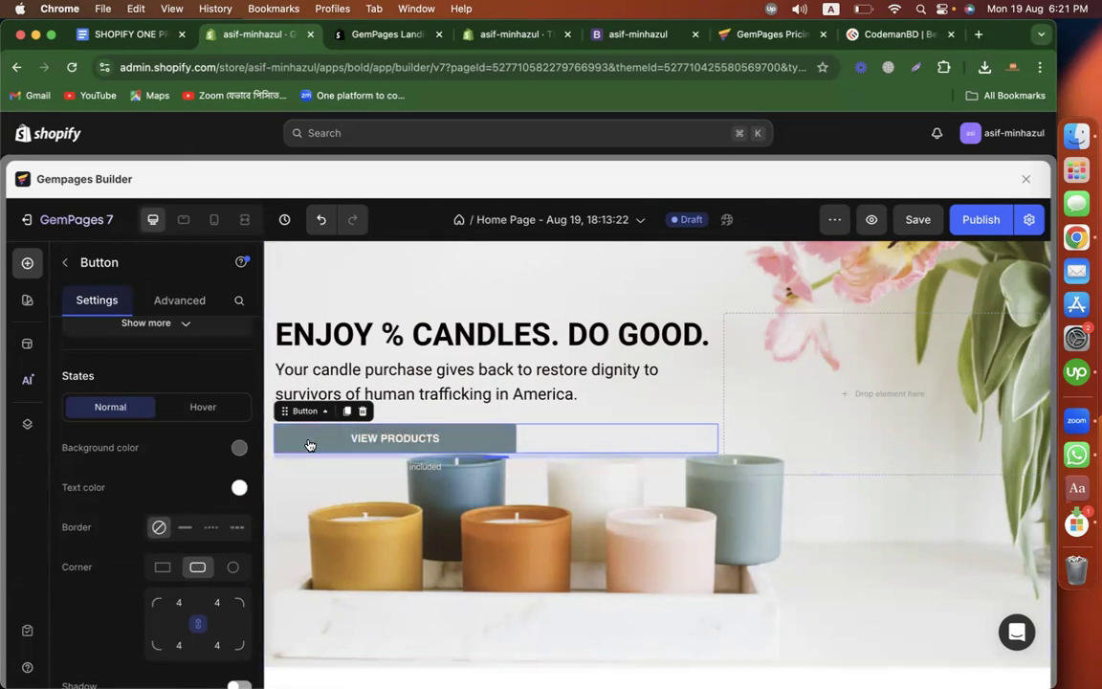
Step: Set the View Products button's hover background color to black
click(203, 409)
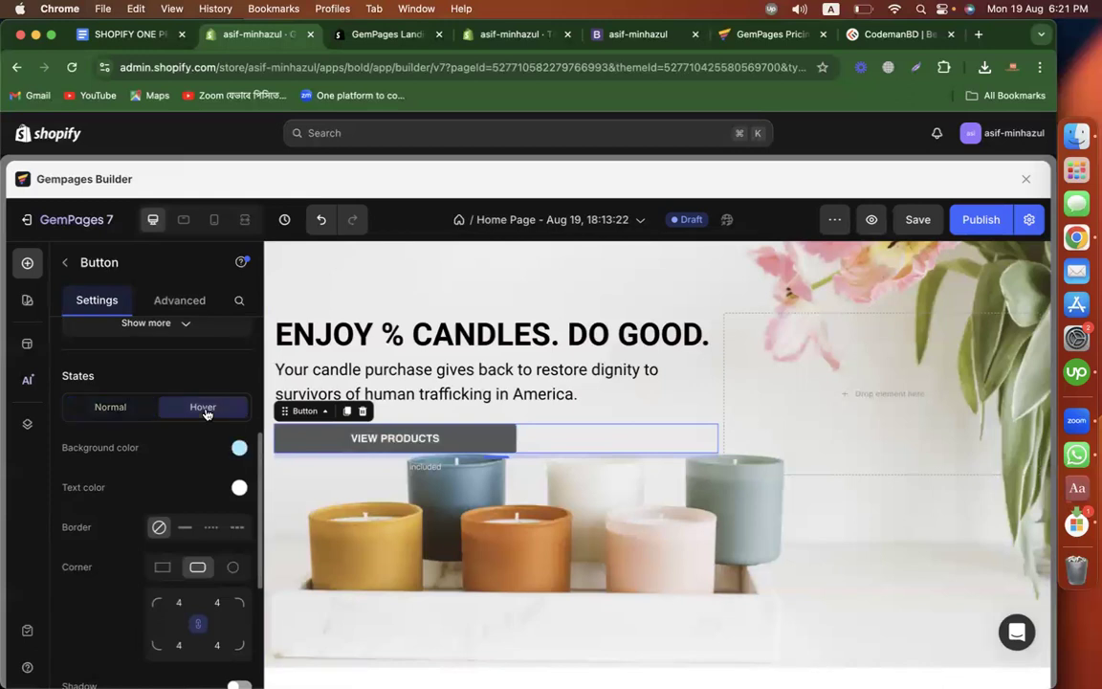
click(239, 447)
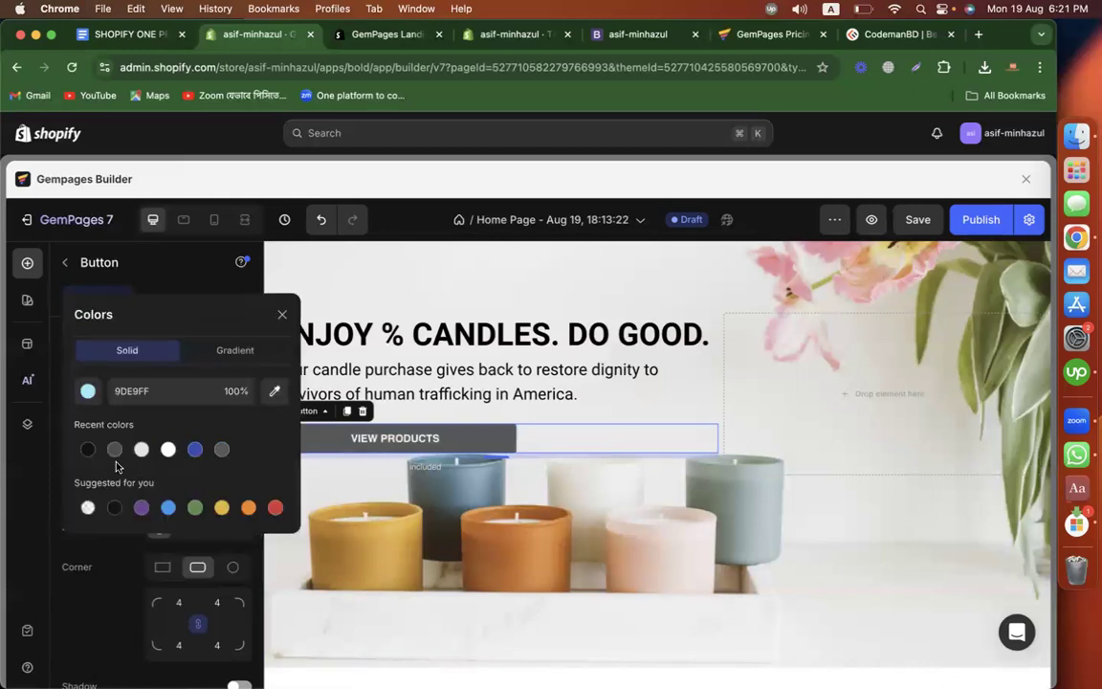
click(87, 449)
click(88, 622)
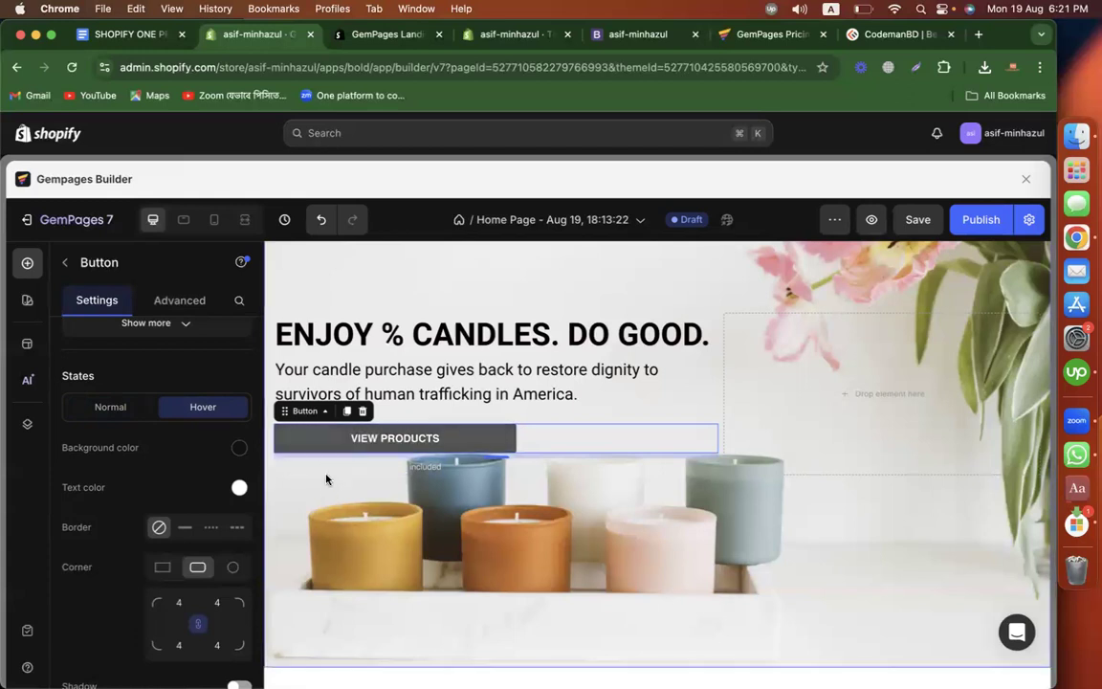
Step: Delete the item list beneath the View Products button in the hero banner
scroll(775, 465, up, 2)
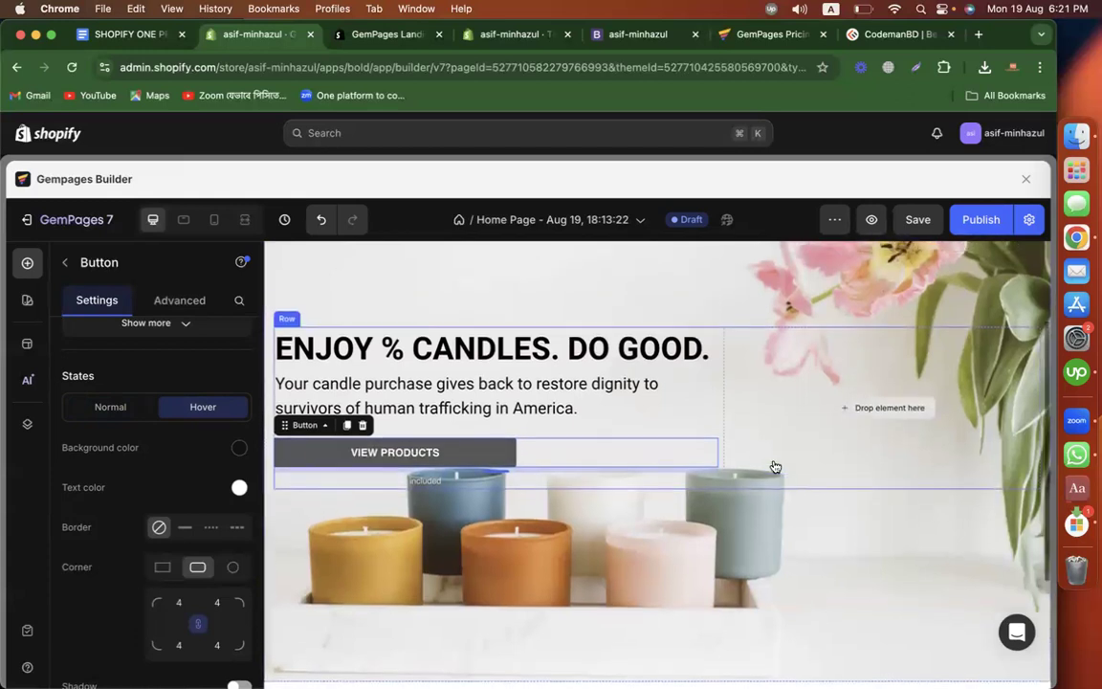
click(560, 315)
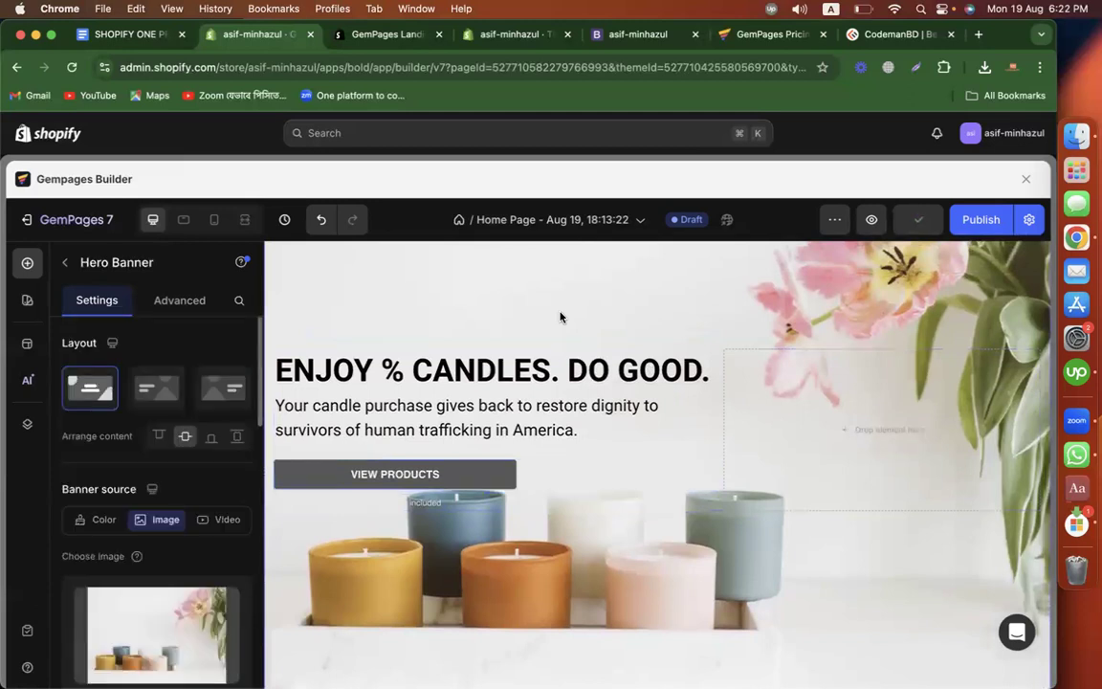
scroll(561, 316, down, 3)
scroll(560, 317, up, 2)
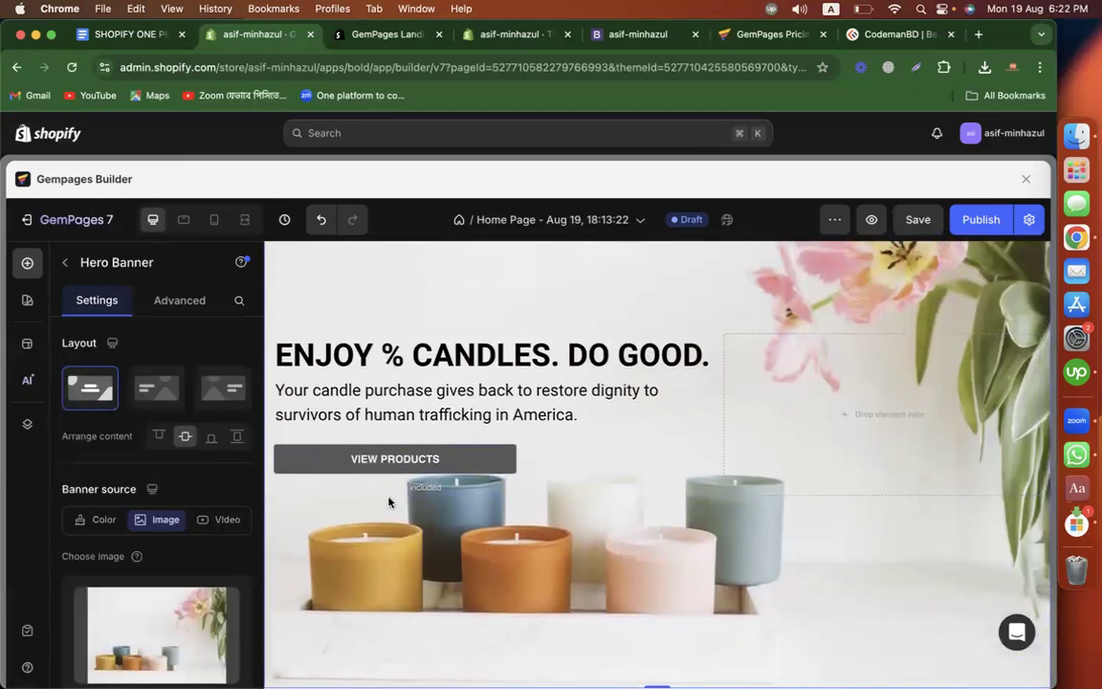
click(501, 496)
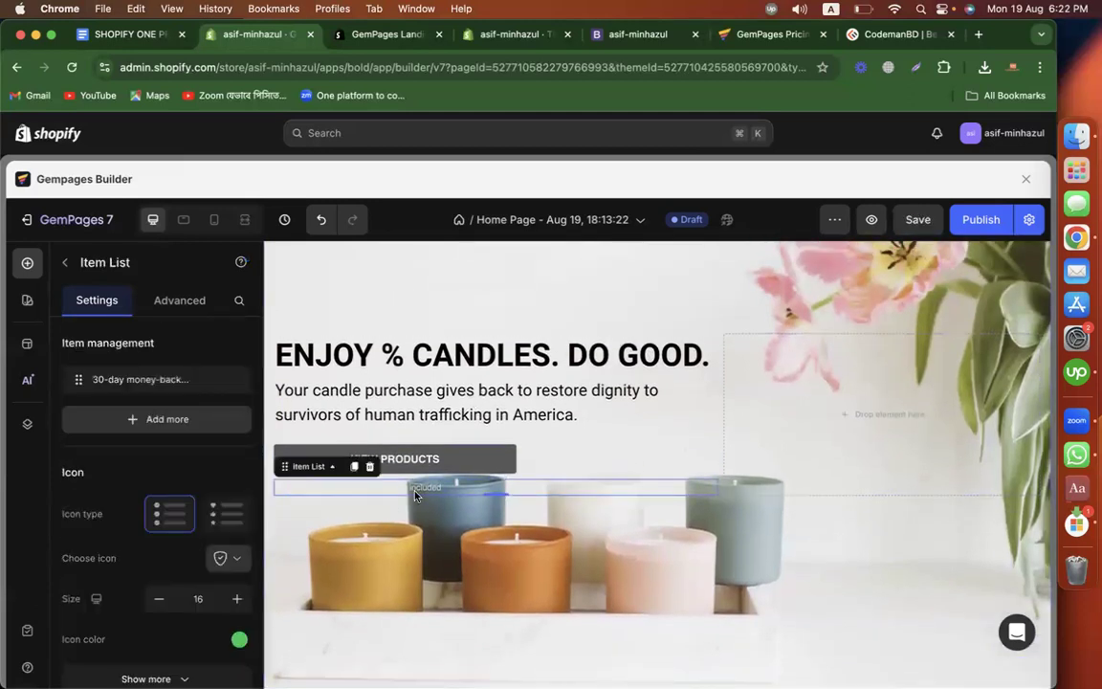
click(370, 467)
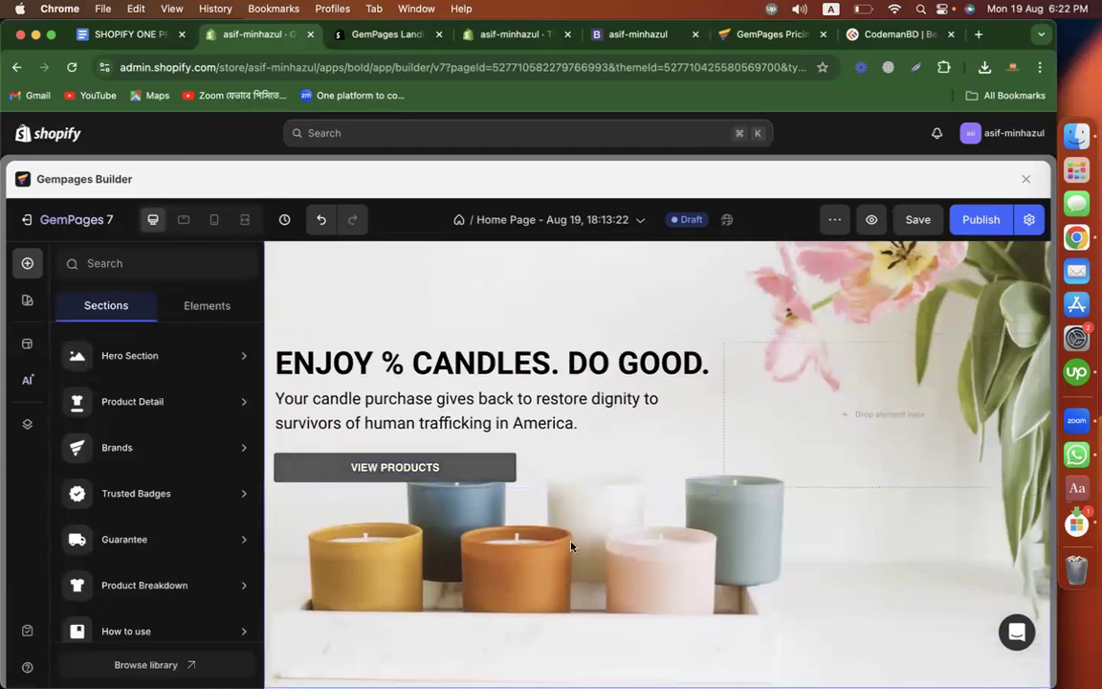
Step: Try the hero banner's second layout option, then switch back to the first layout
scroll(609, 467, up, 3)
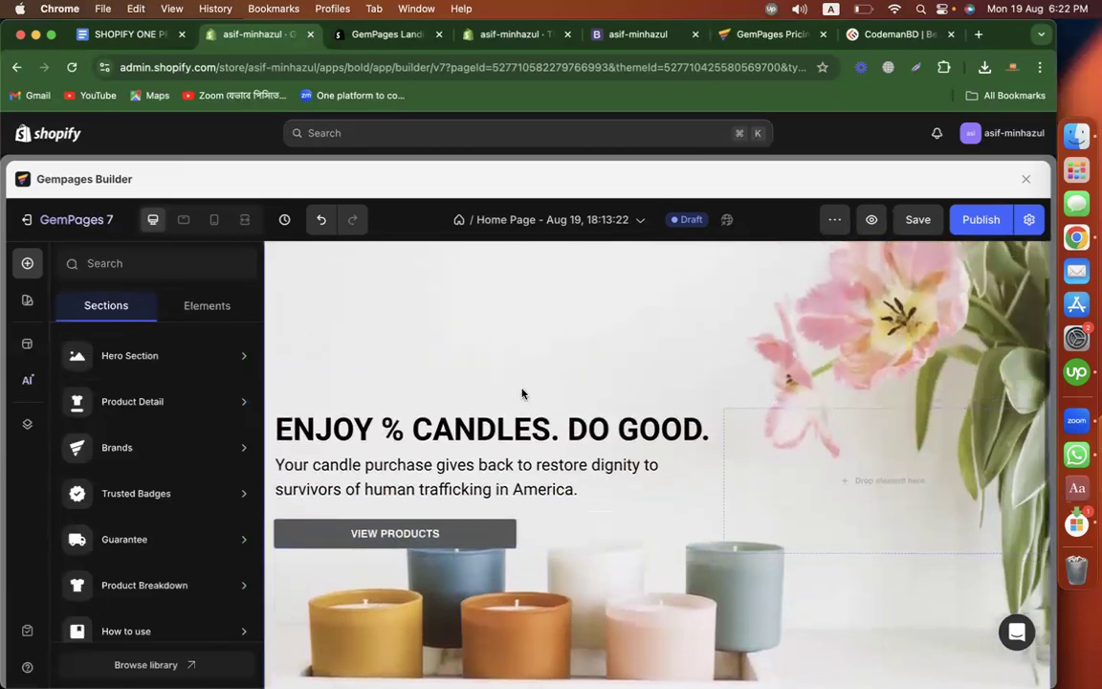
click(580, 354)
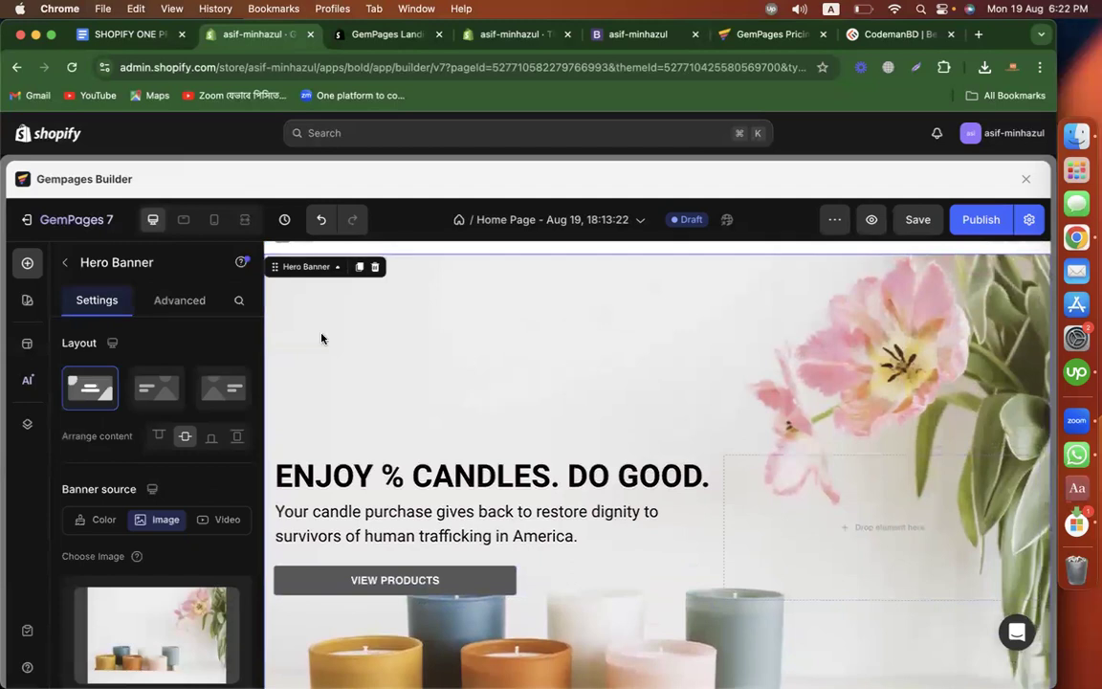
click(191, 307)
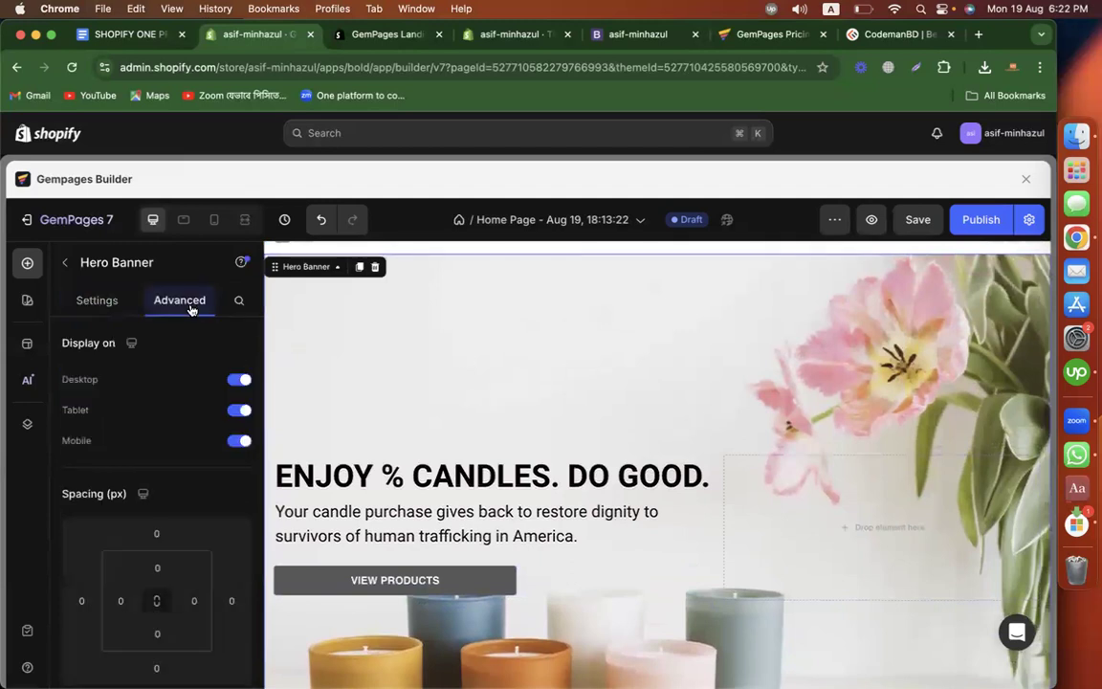
click(94, 304)
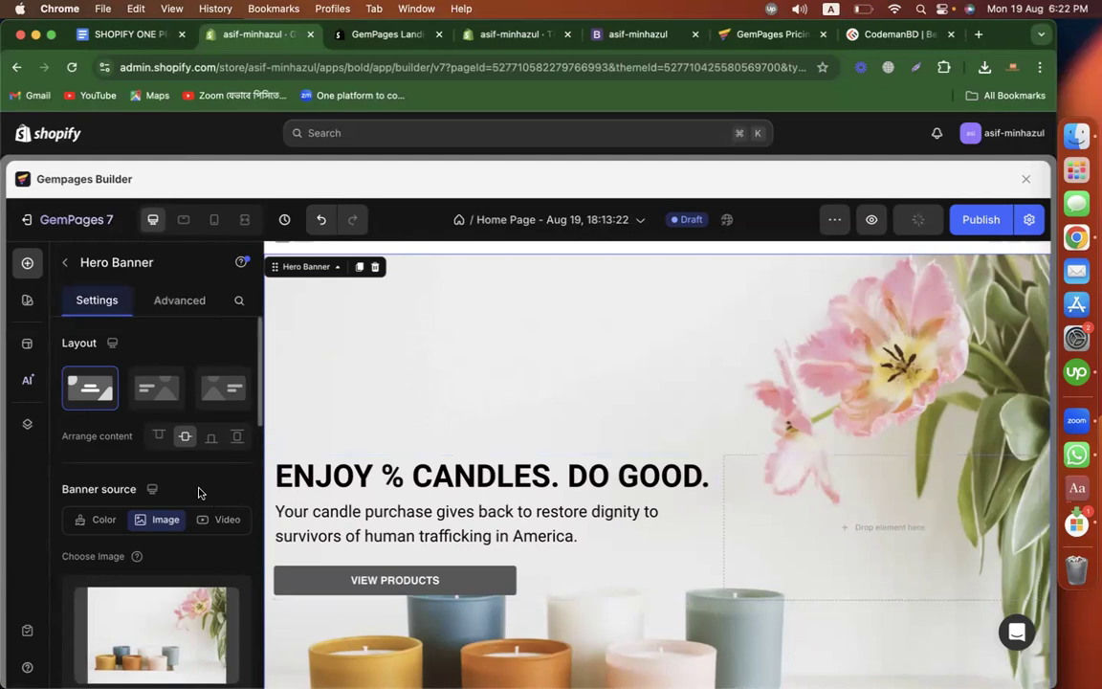
scroll(202, 490, down, 3)
scroll(200, 494, up, 2)
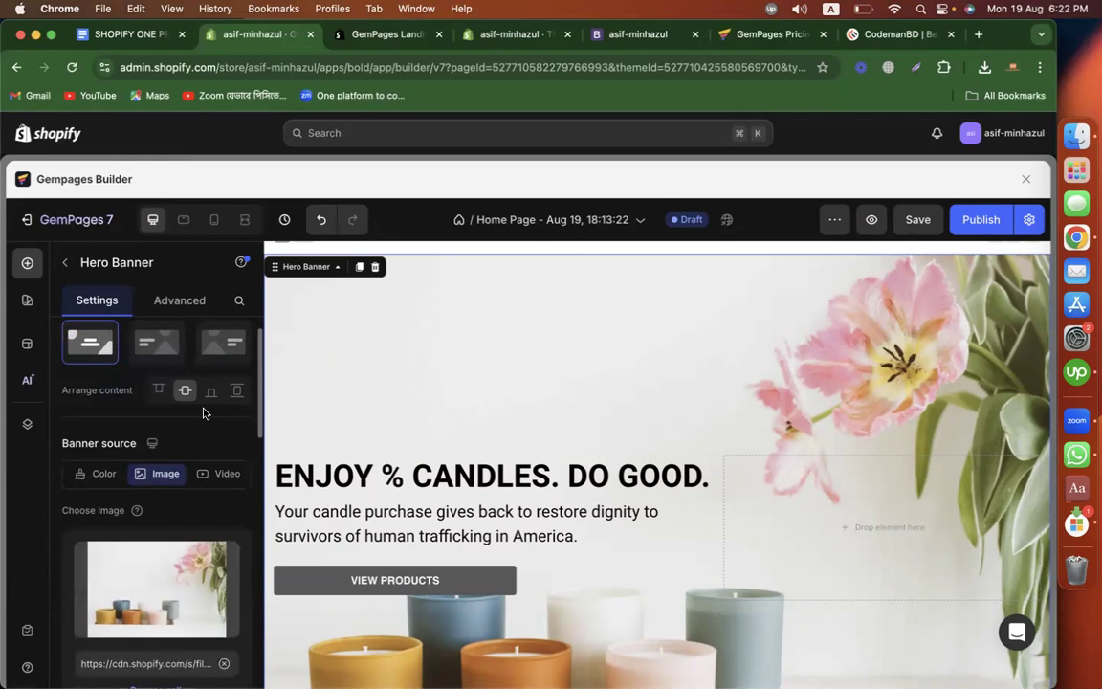
click(159, 343)
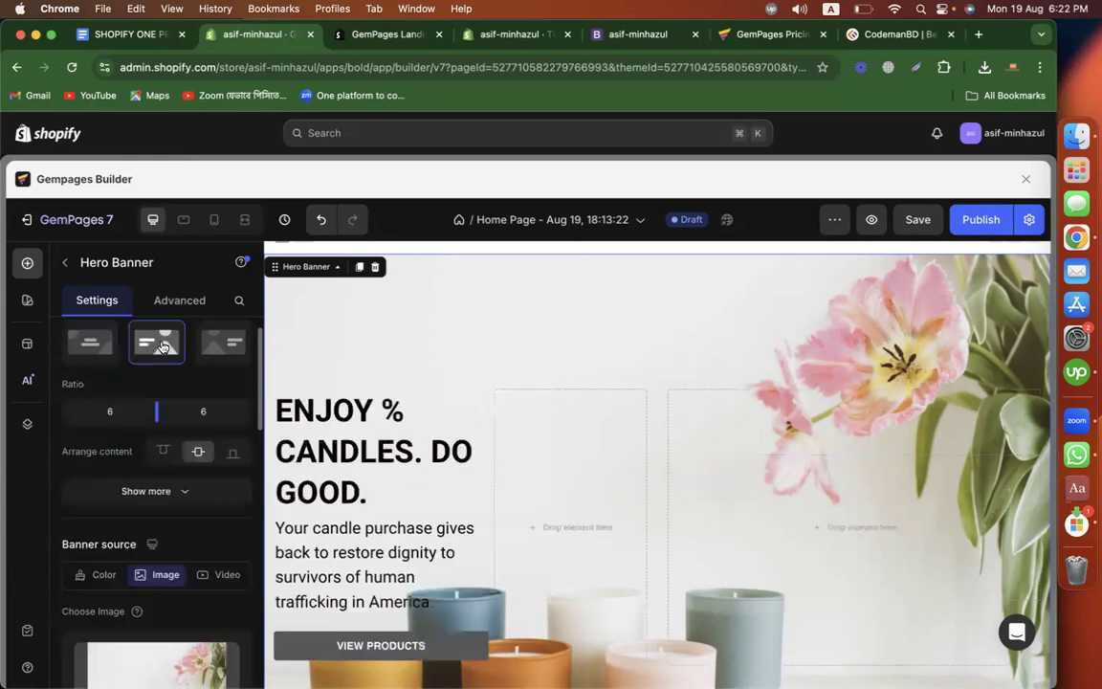
click(91, 350)
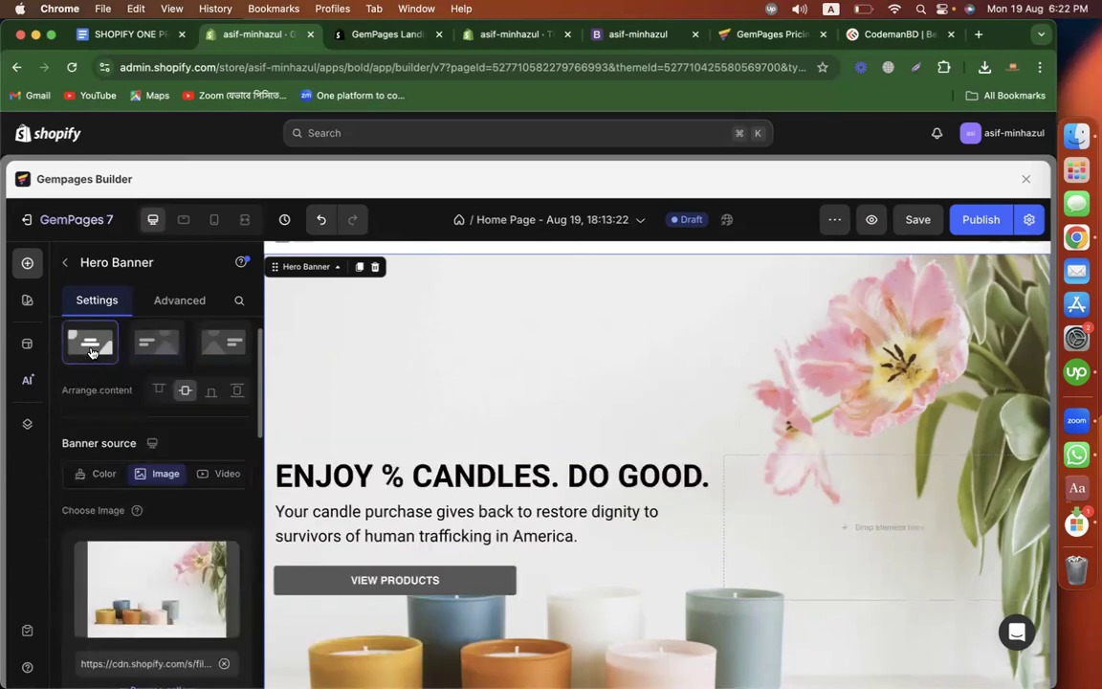
scroll(556, 568, down, 5)
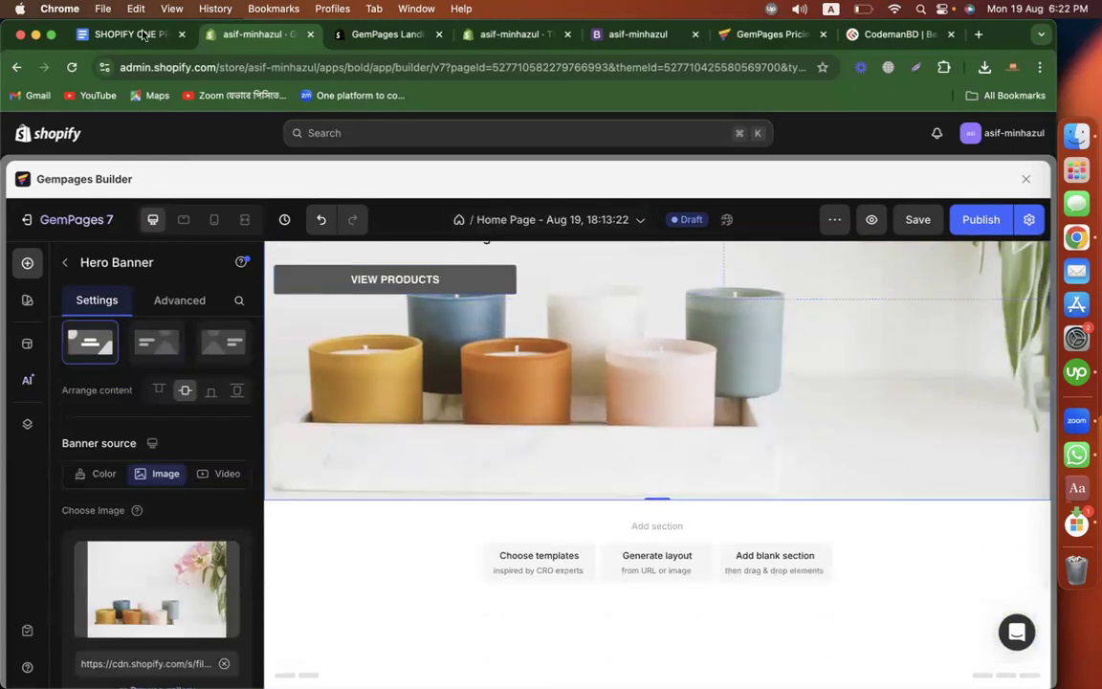
Step: Select the hero heading and the following paragraphs in the project document for reference
click(142, 34)
scroll(540, 478, up, 3)
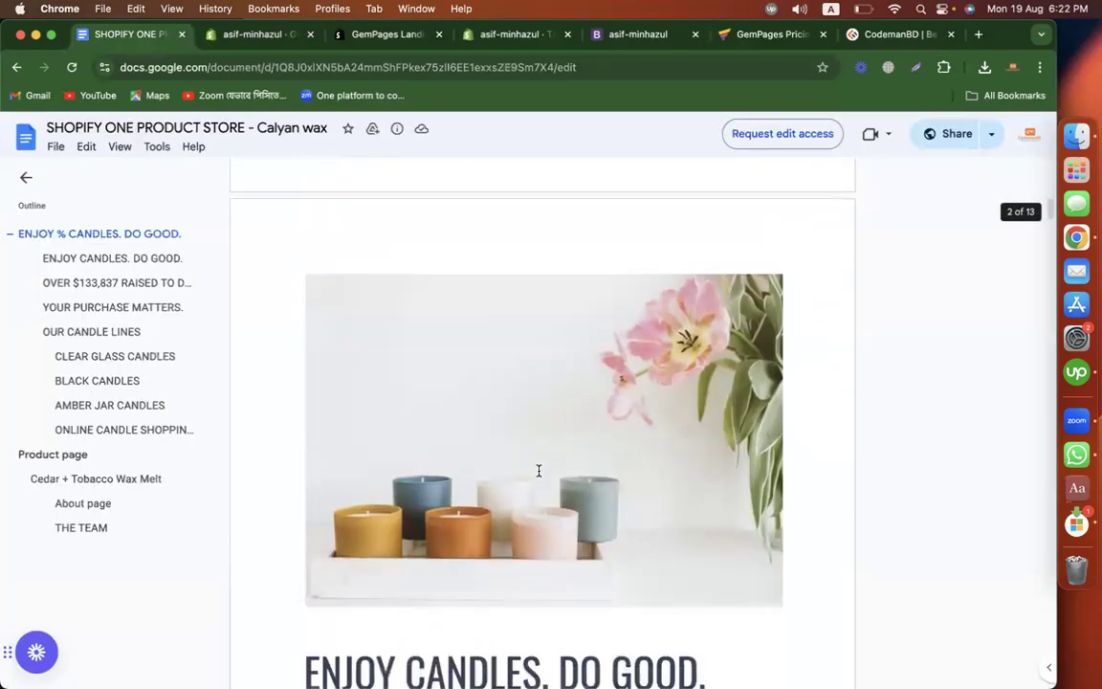
scroll(539, 470, down, 5)
scroll(477, 425, up, 1)
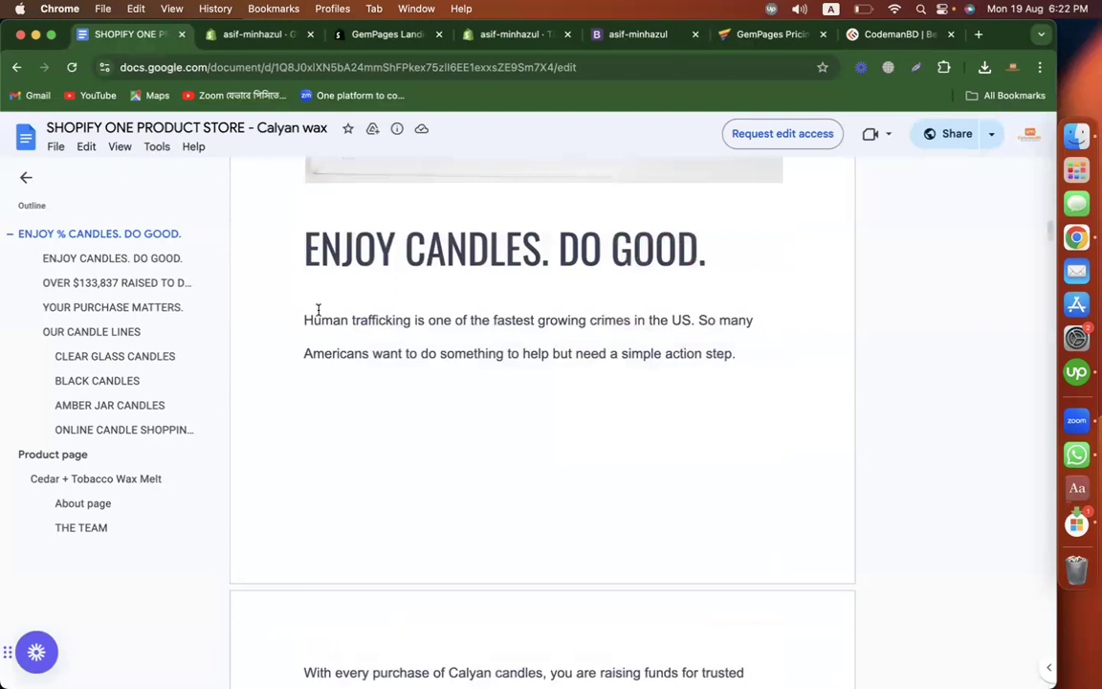
drag(310, 265, 713, 271)
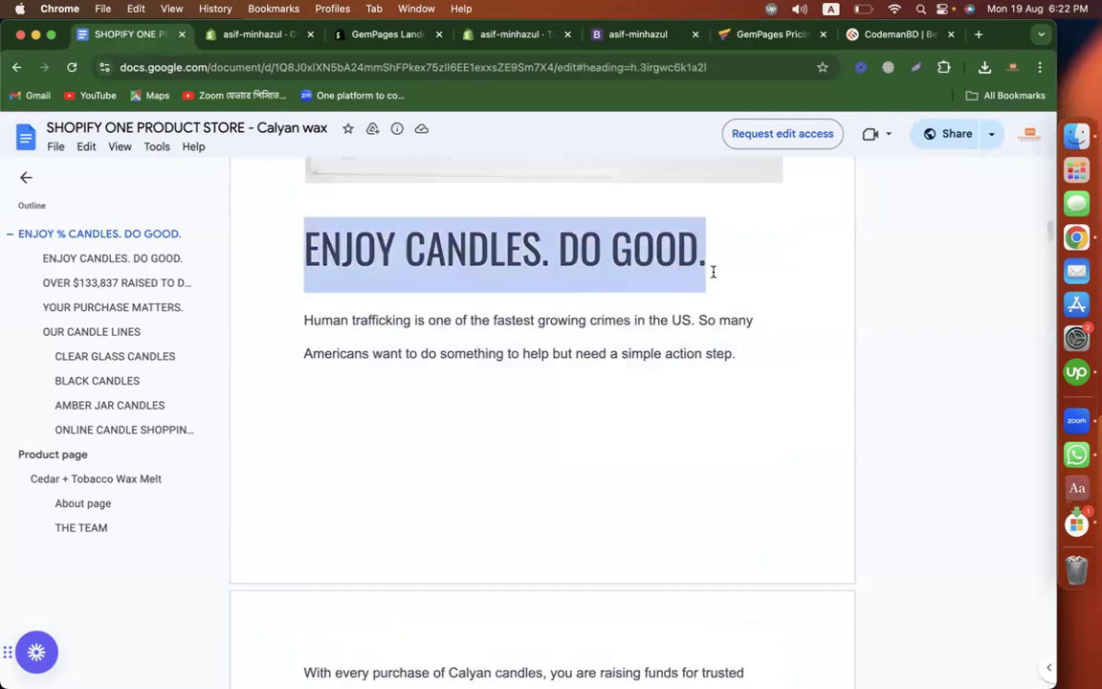
drag(295, 319, 517, 462)
scroll(518, 463, down, 2)
scroll(516, 463, down, 3)
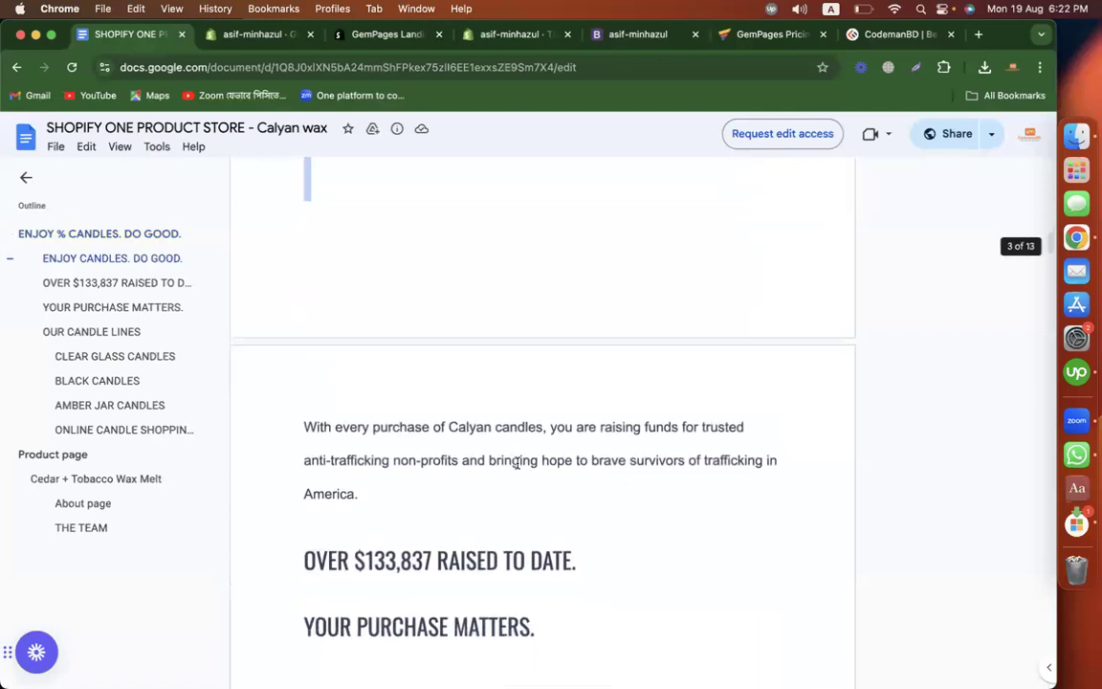
drag(306, 421, 344, 522)
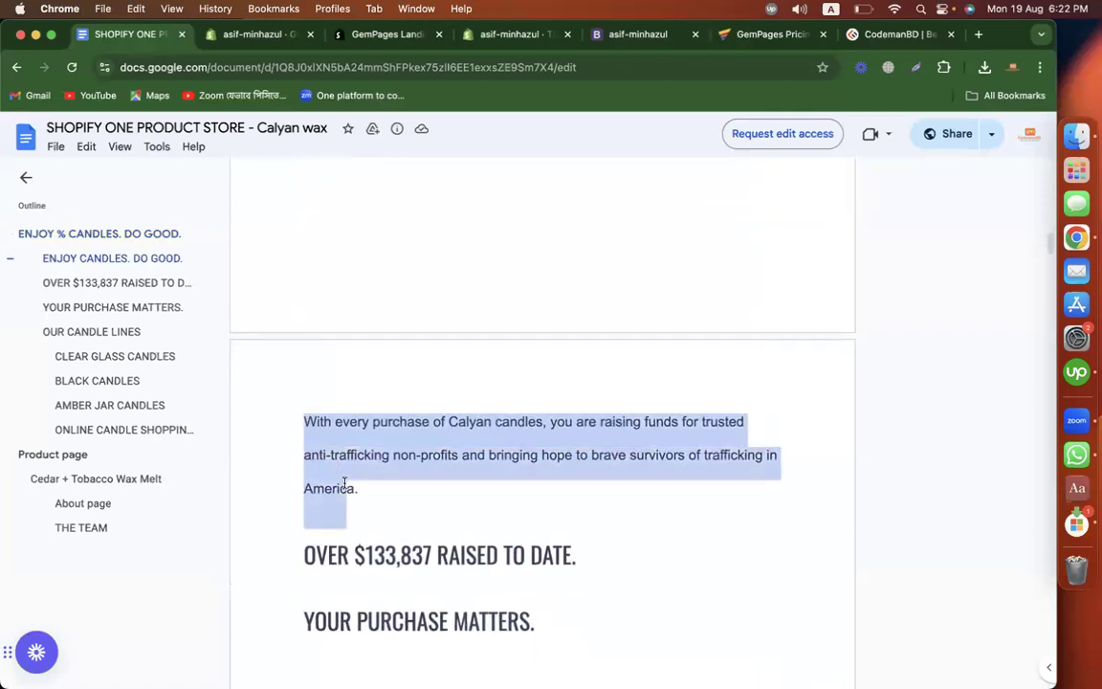
Step: Review the project document's opening text and select the ENJOY CANDLES. DO GOOD. heading
scroll(344, 482, down, 2)
drag(303, 488, 487, 495)
drag(313, 561, 484, 552)
scroll(547, 526, up, 5)
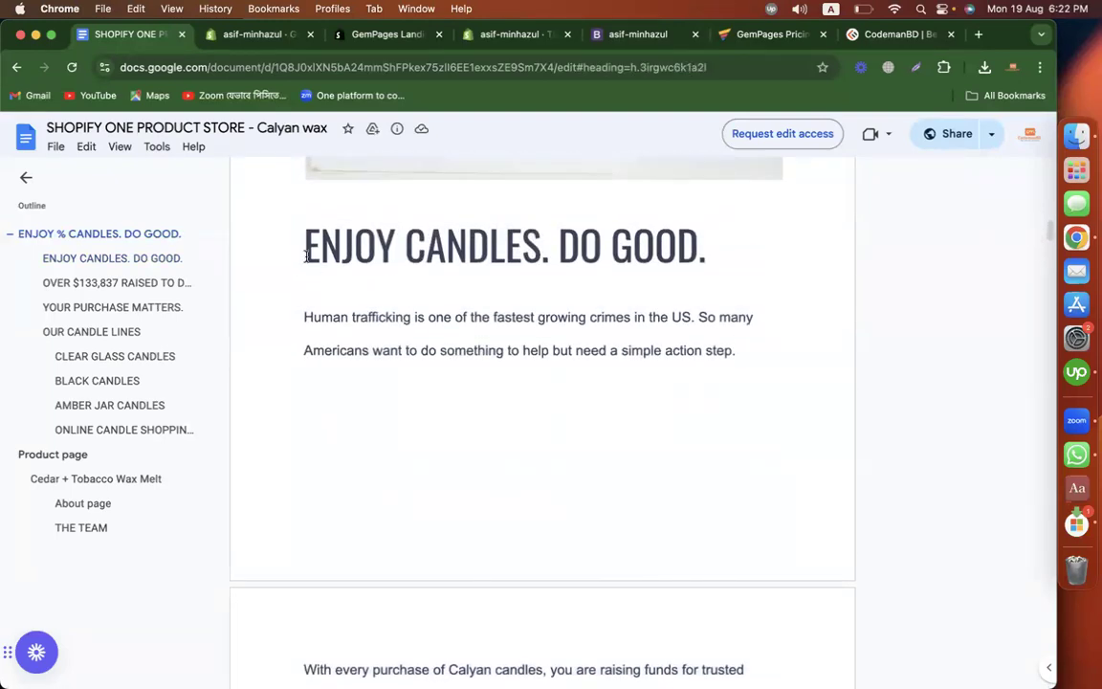
drag(277, 231, 688, 267)
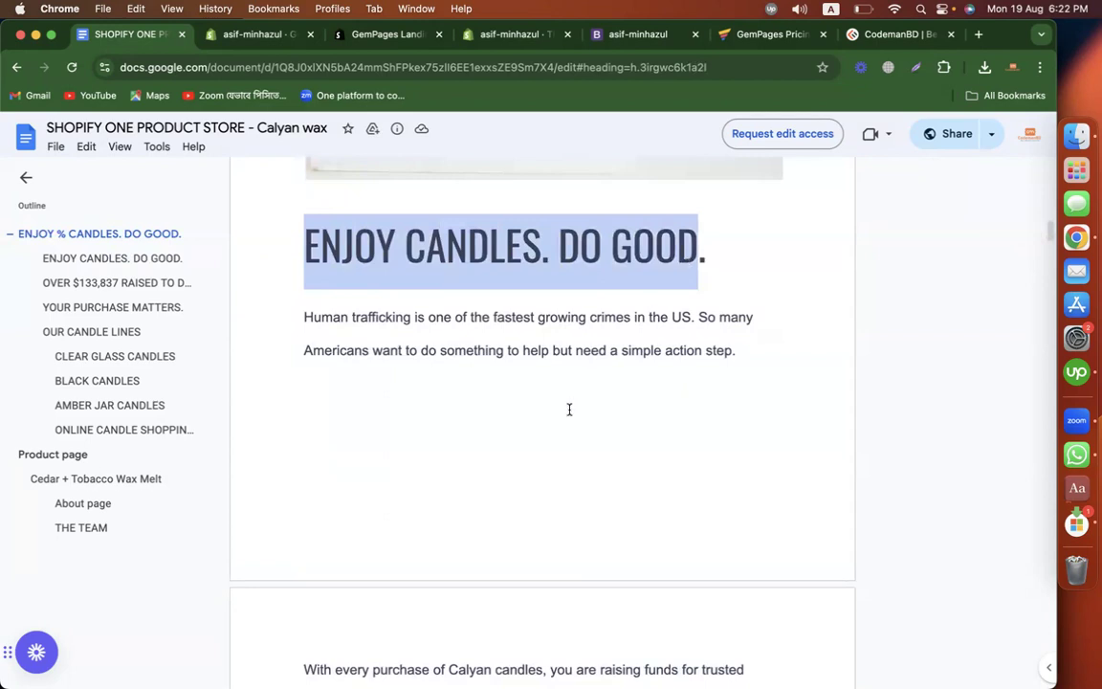
scroll(570, 409, down, 4)
scroll(569, 410, up, 4)
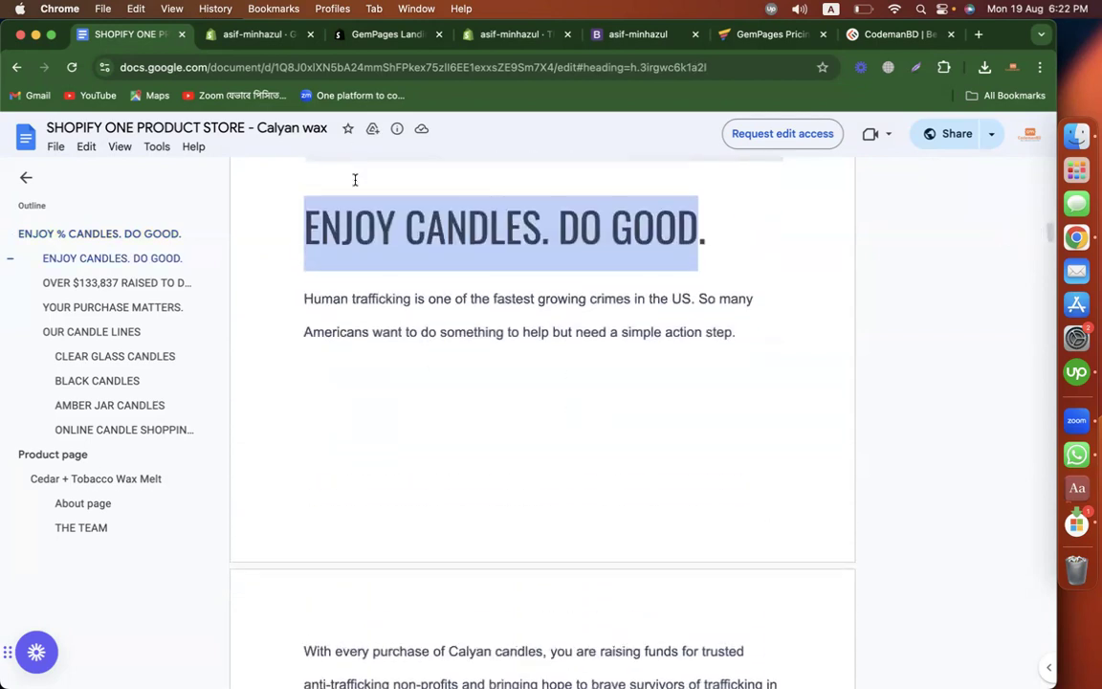
Step: Add a single-column row section below the hero banner in the builder
click(376, 34)
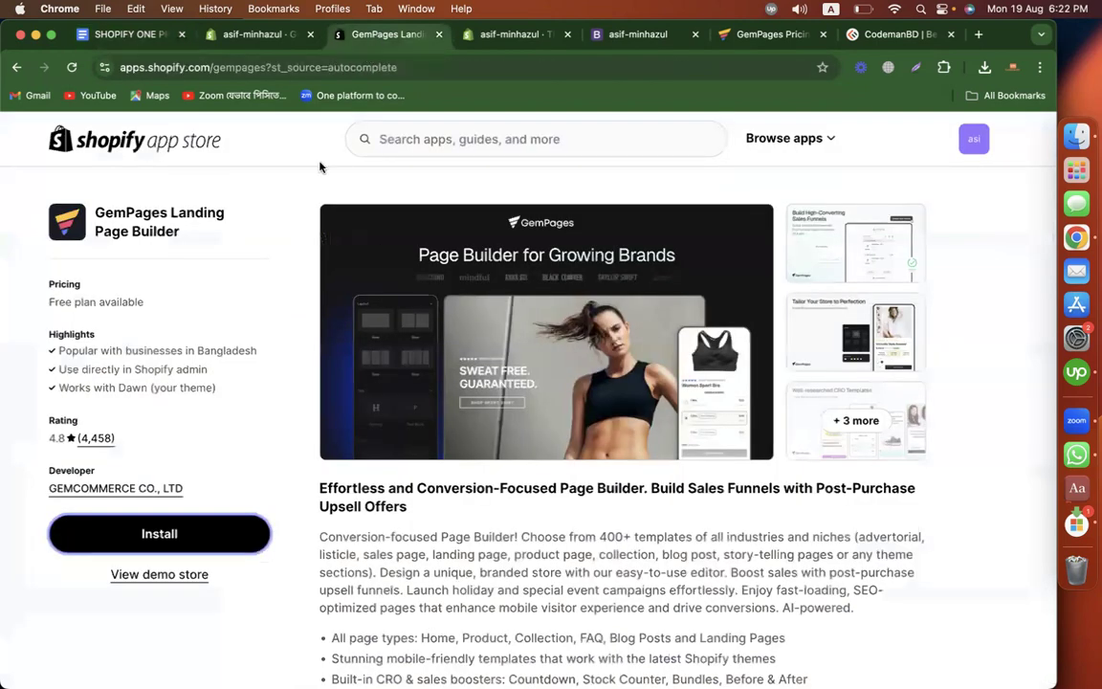
click(235, 35)
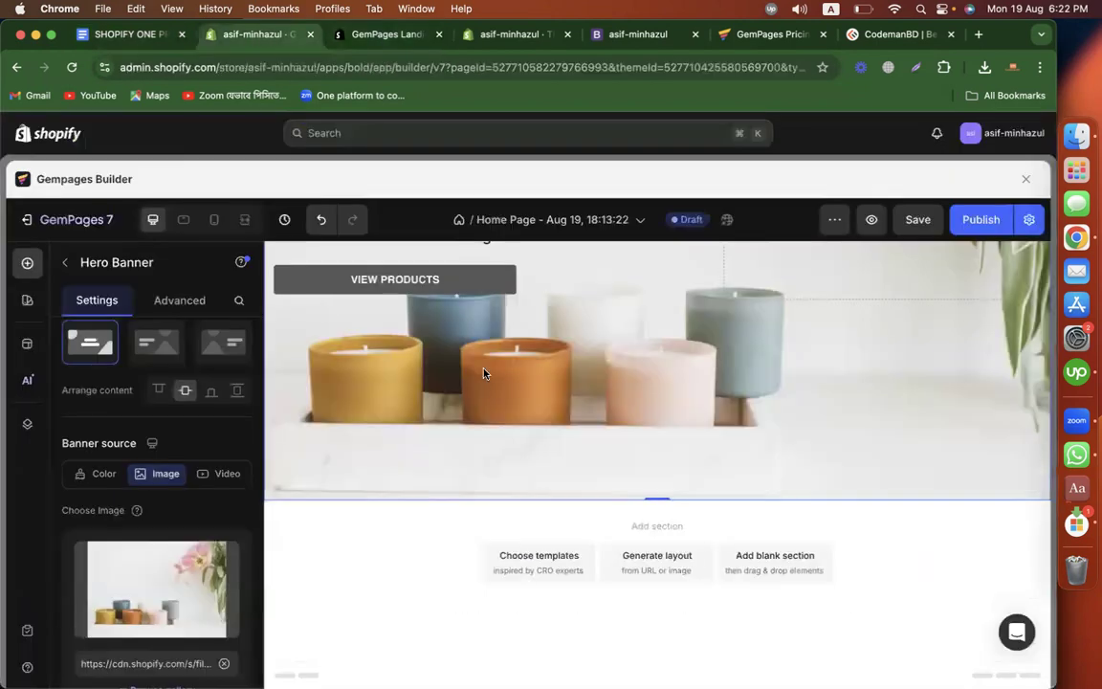
click(445, 561)
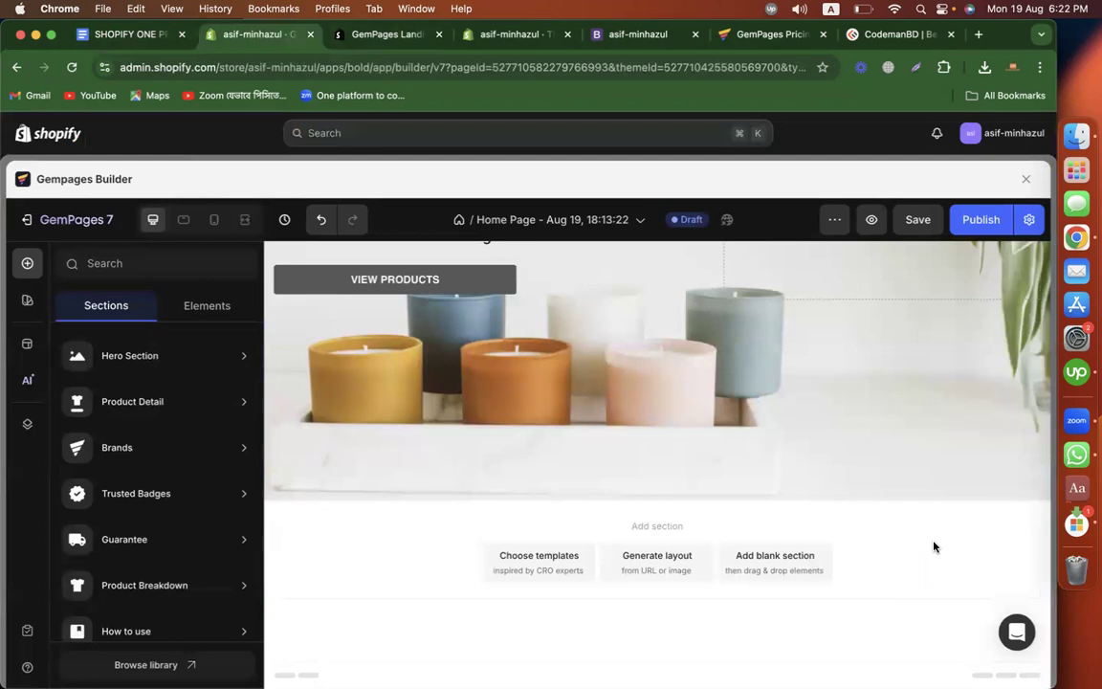
click(27, 268)
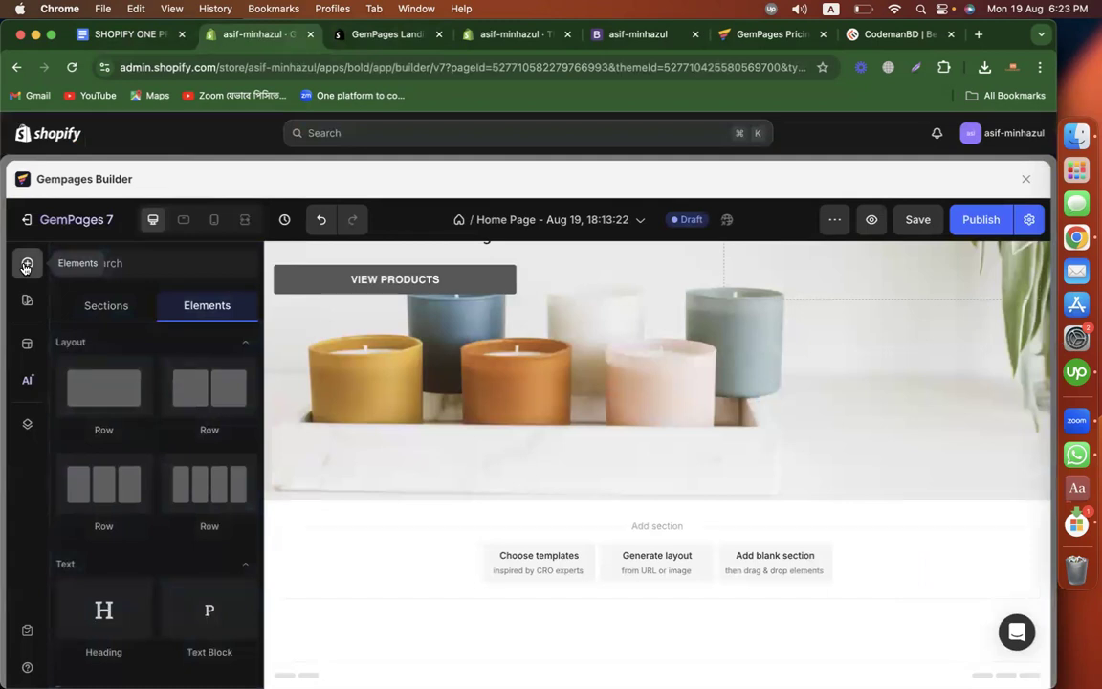
drag(108, 380, 480, 513)
scroll(536, 499, down, 2)
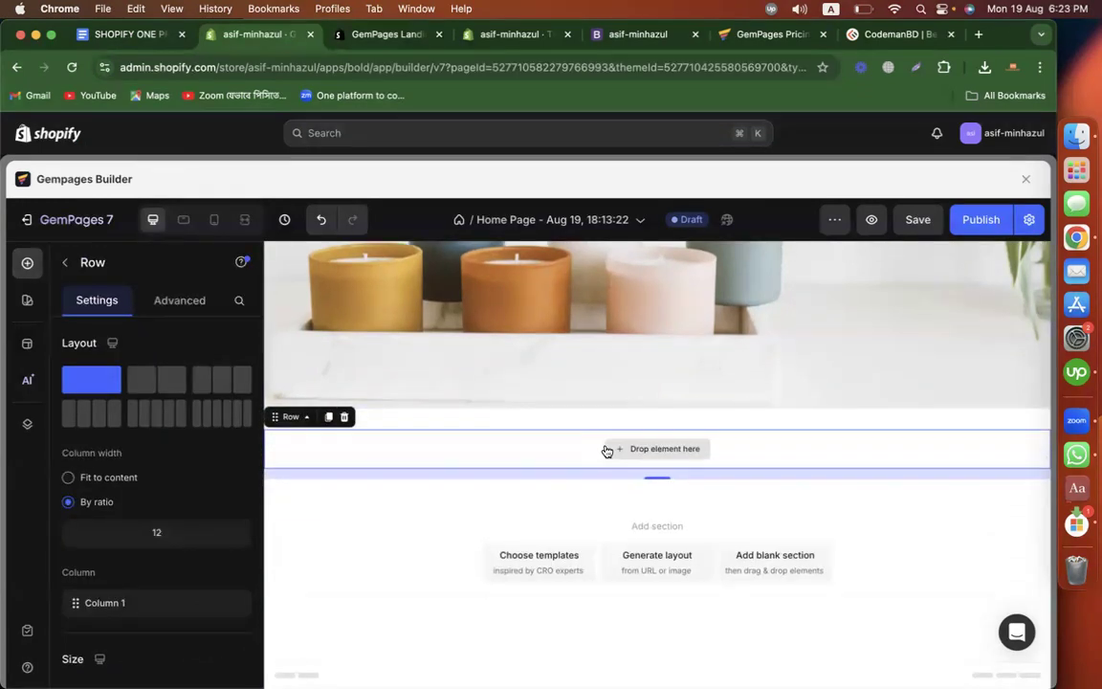
Step: Copy the selected ENJOY CANDLES. DO GOOD. heading from the project document
click(140, 39)
right_click(391, 233)
click(412, 241)
click(255, 36)
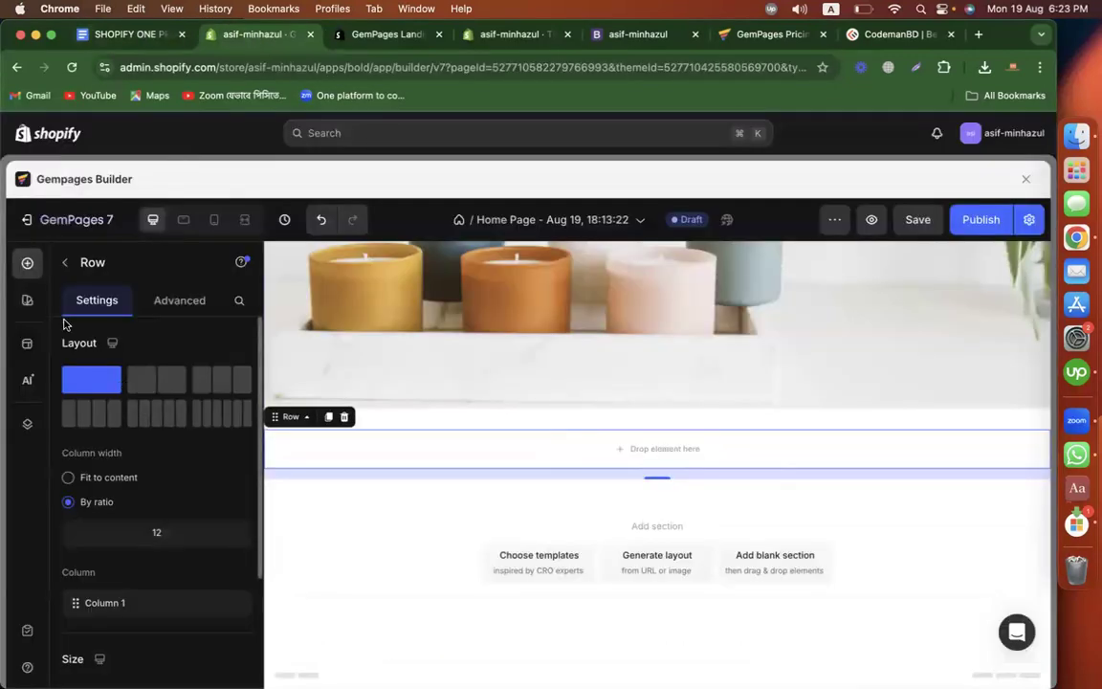
Step: Place a Heading element into the new row and paste the copied heading text into it
click(32, 270)
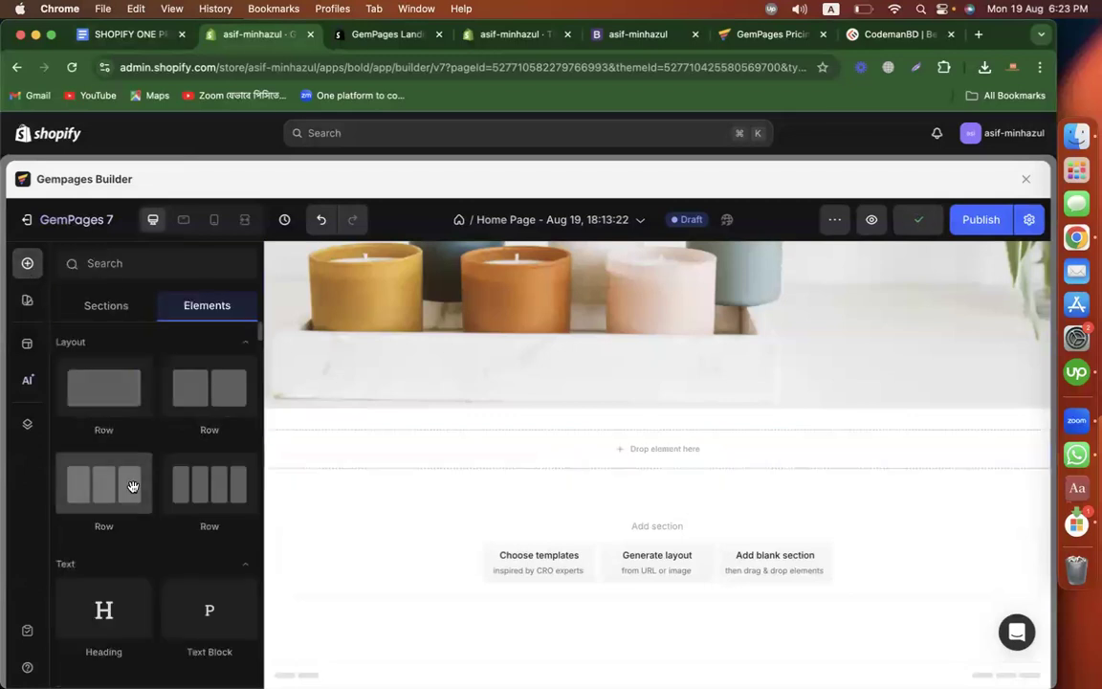
scroll(120, 483, down, 3)
drag(102, 478, 562, 450)
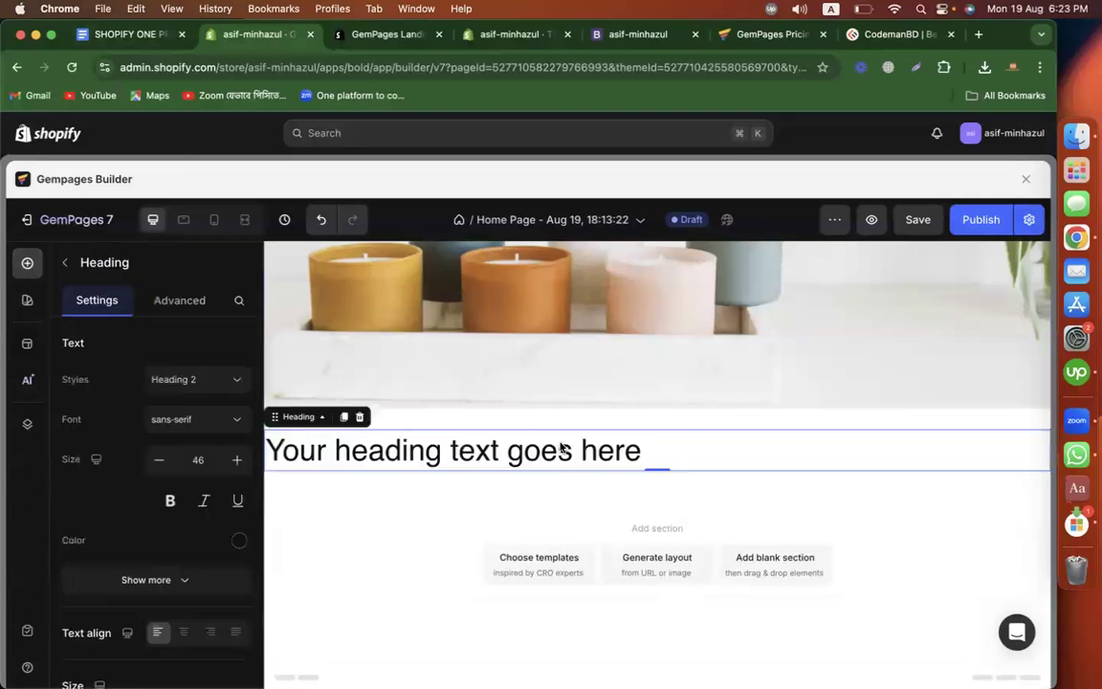
triple_click(542, 450)
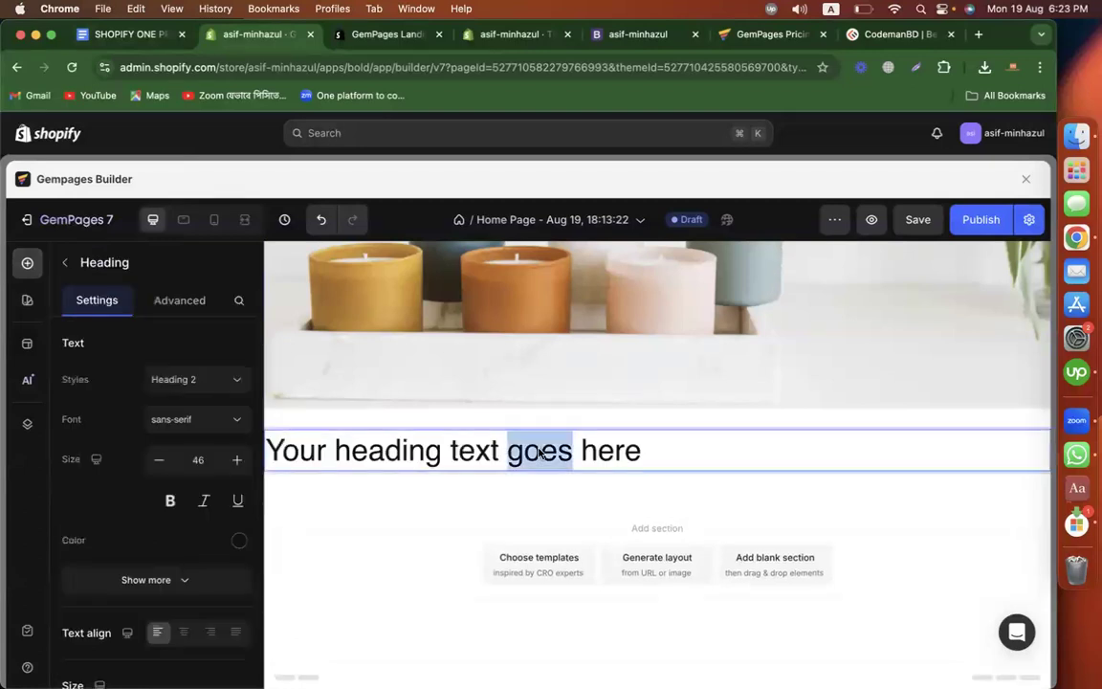
key(super+v)
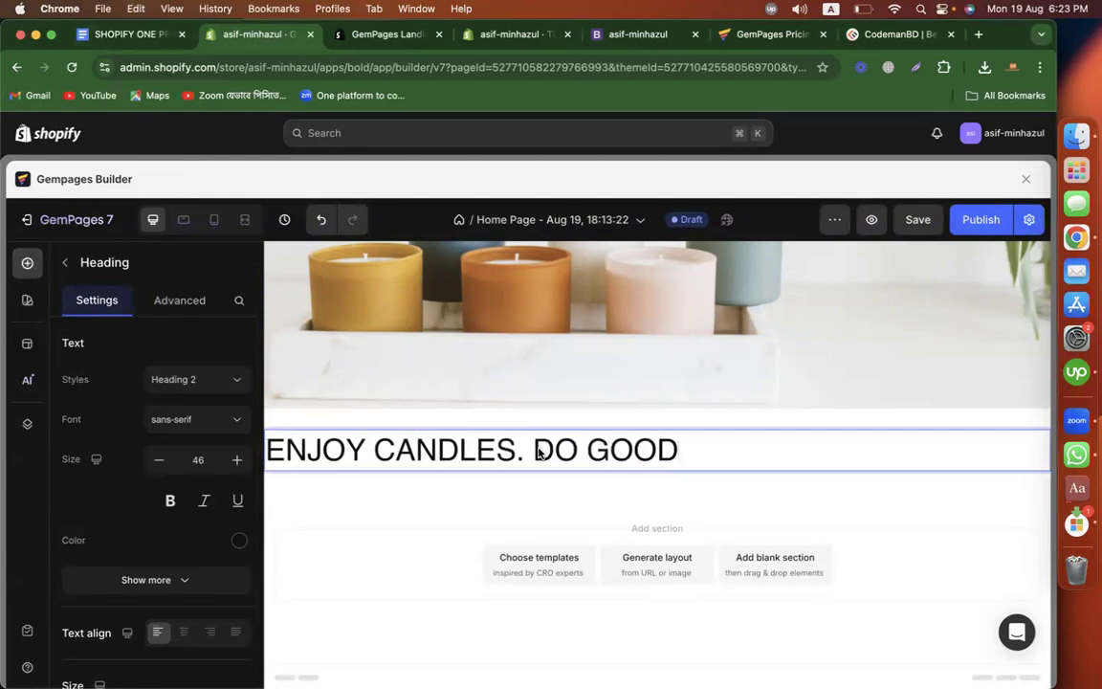
Step: Set the heading's font to Roboto and make it bold
click(191, 419)
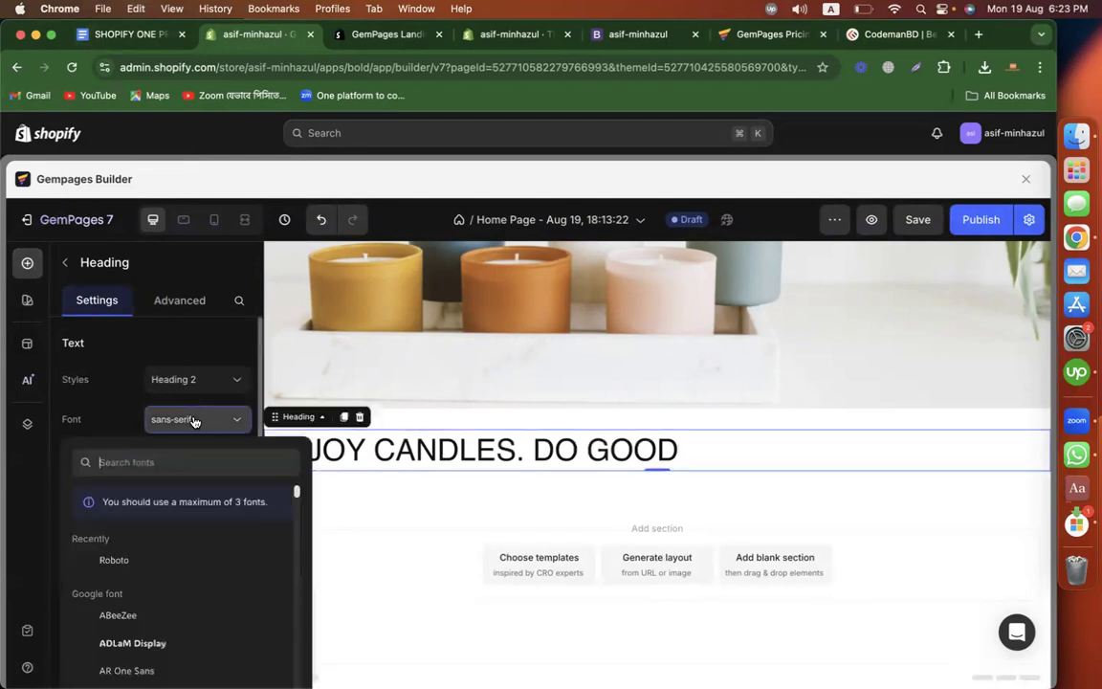
click(113, 561)
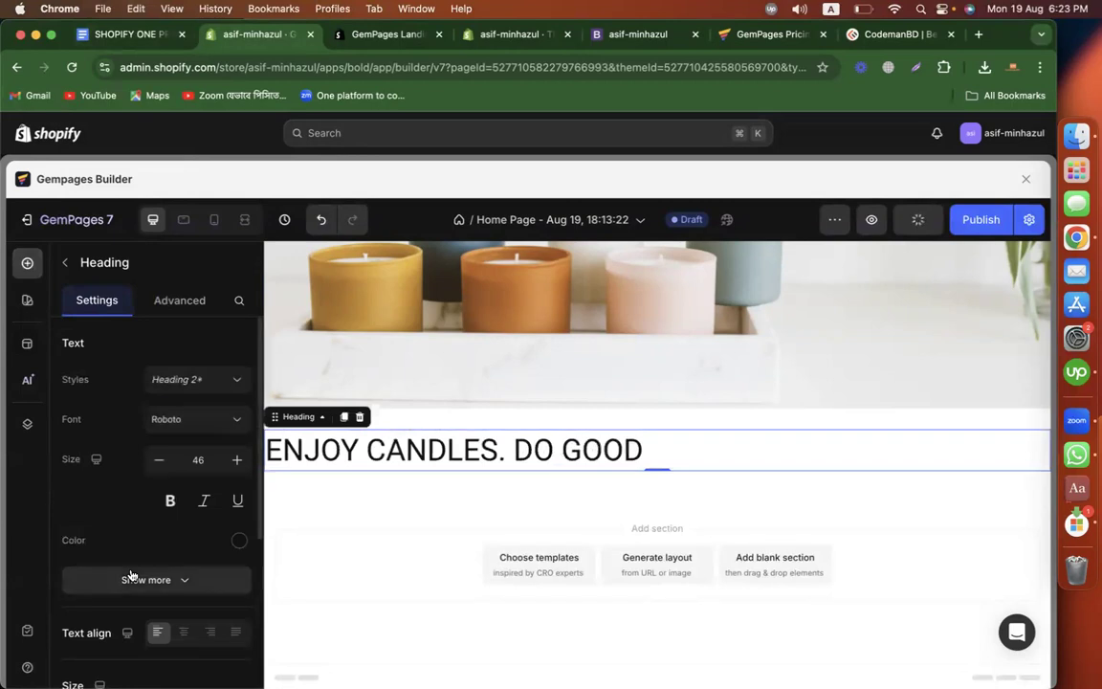
click(169, 501)
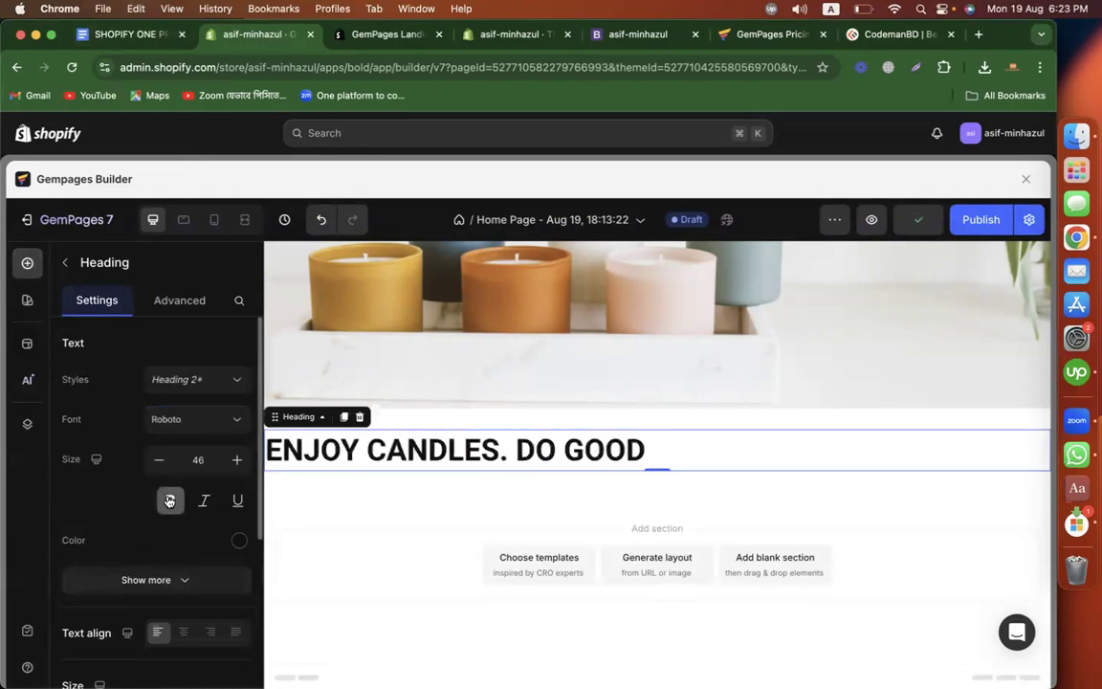
Step: Increase the heading size to 55 and center-align the heading text
scroll(220, 460, down, 1)
click(237, 424)
click(237, 424)
click(238, 424)
click(237, 424)
click(238, 423)
click(237, 423)
click(237, 423)
click(238, 425)
click(238, 425)
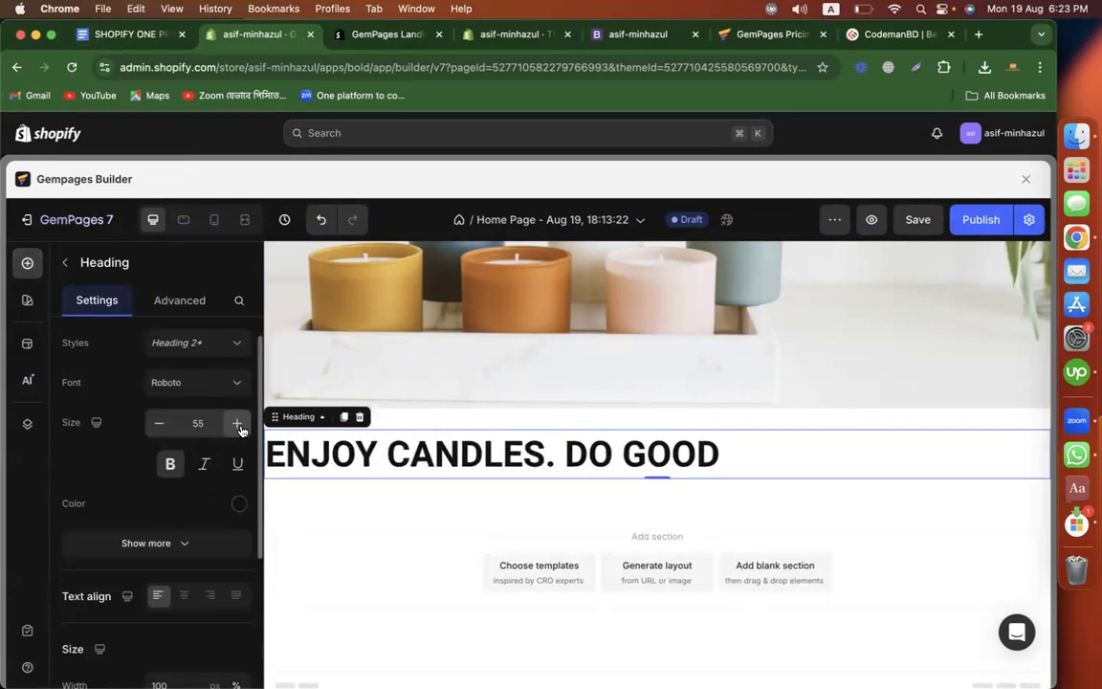
click(179, 599)
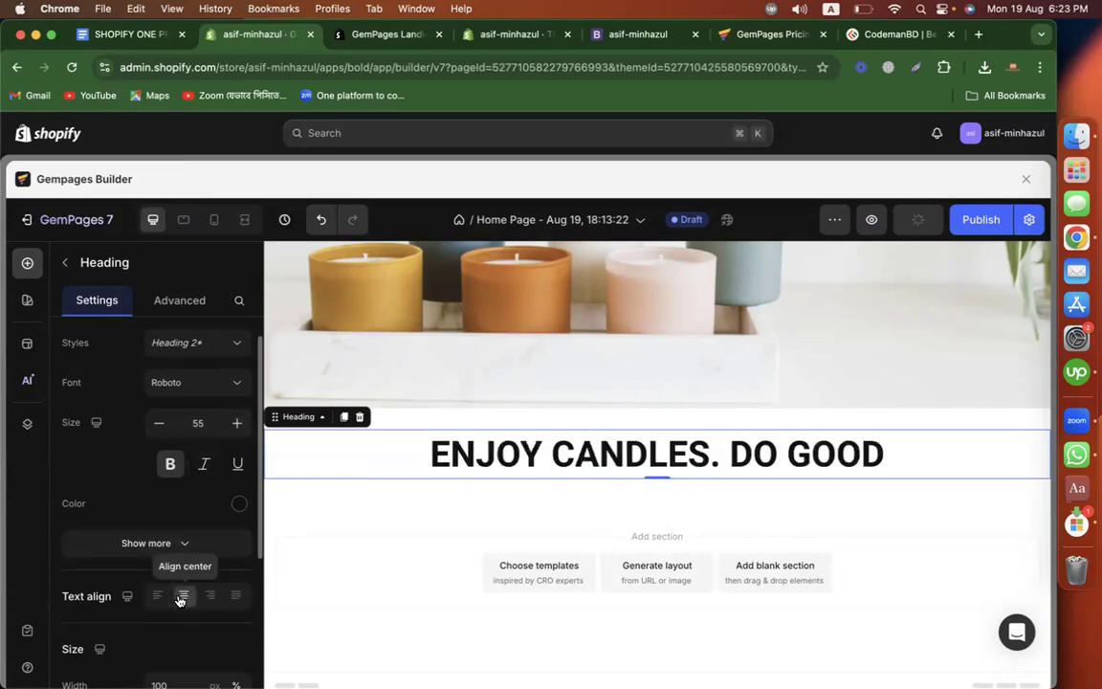
scroll(179, 600, down, 3)
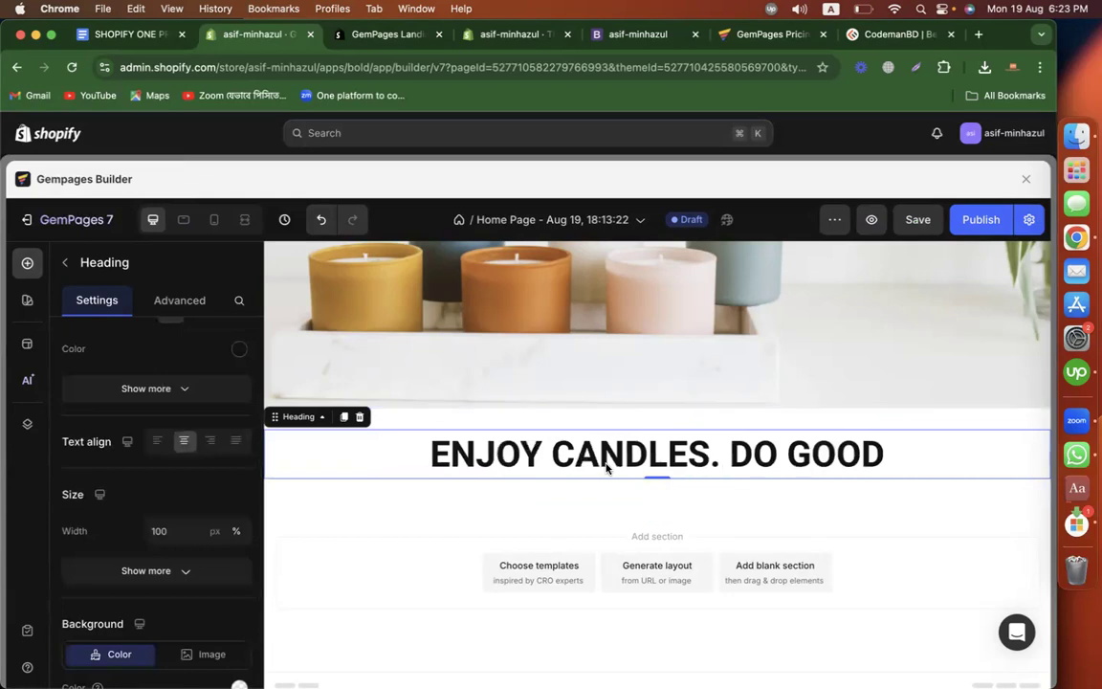
Step: Select the two paragraphs under the ENJOY CANDLES. DO GOOD. heading in the project document
click(122, 35)
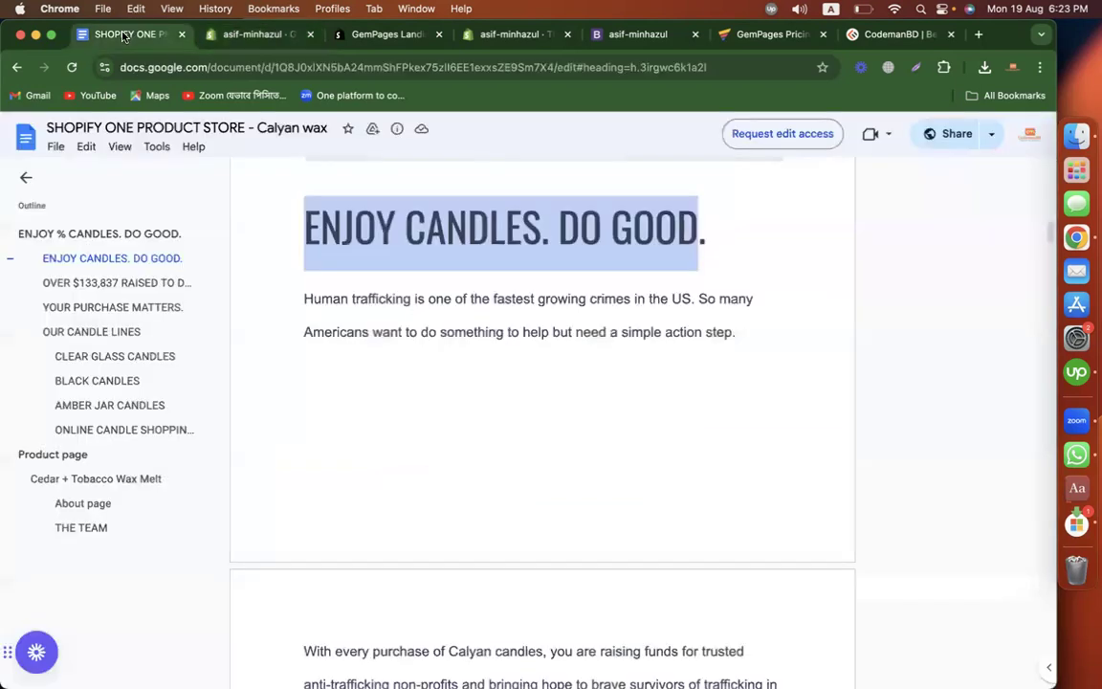
scroll(322, 305, down, 2)
drag(304, 232, 391, 638)
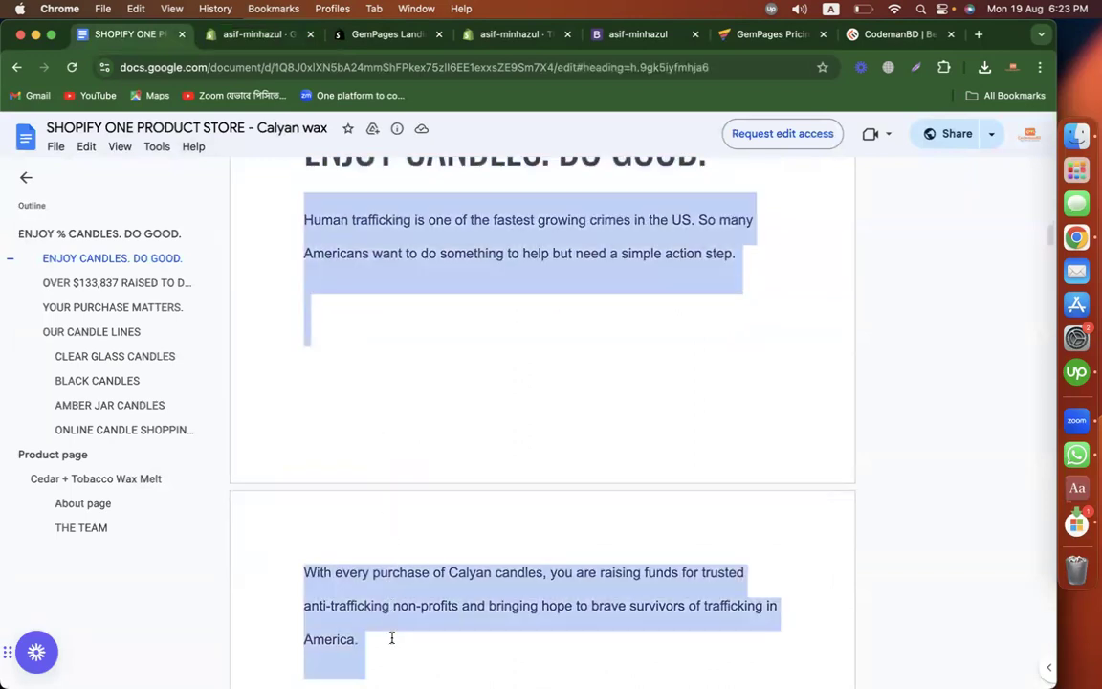
scroll(392, 638, down, 4)
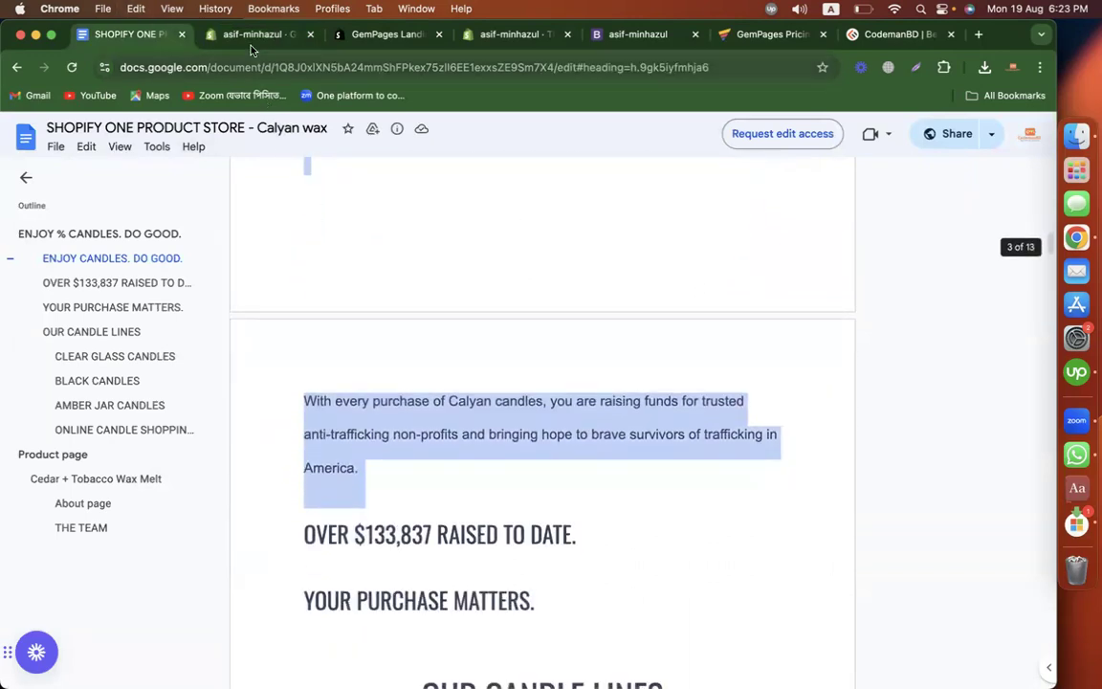
Step: Add a Text Block element beneath the new heading
click(249, 38)
click(26, 262)
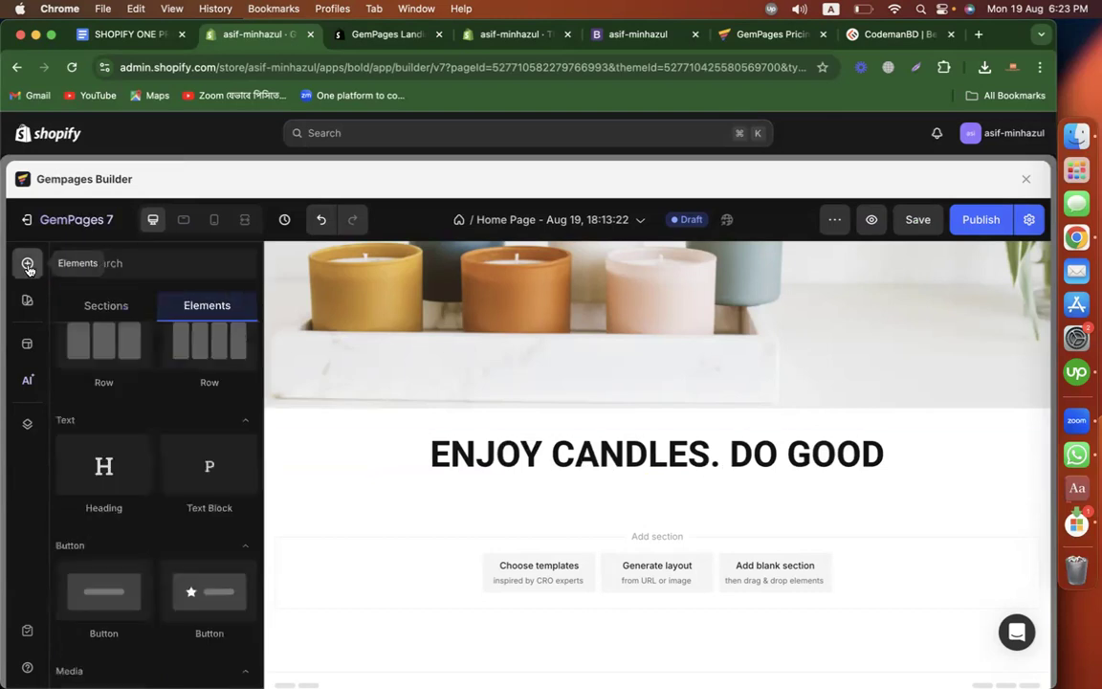
drag(209, 467, 572, 471)
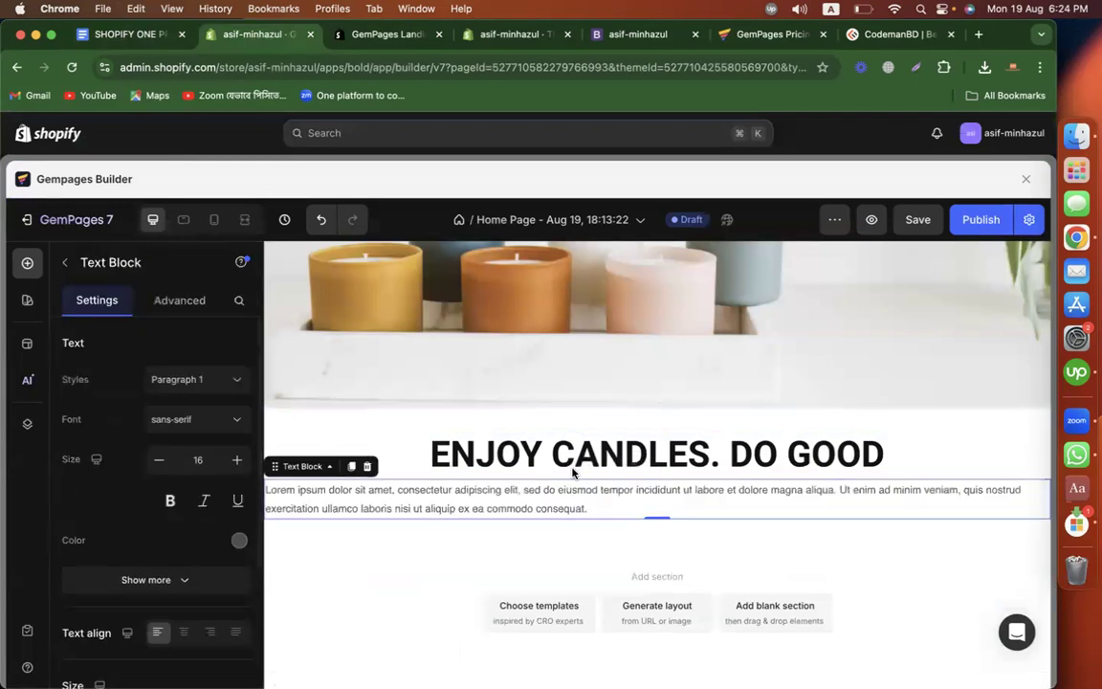
Step: Select the new section containing the heading and save the page
click(471, 421)
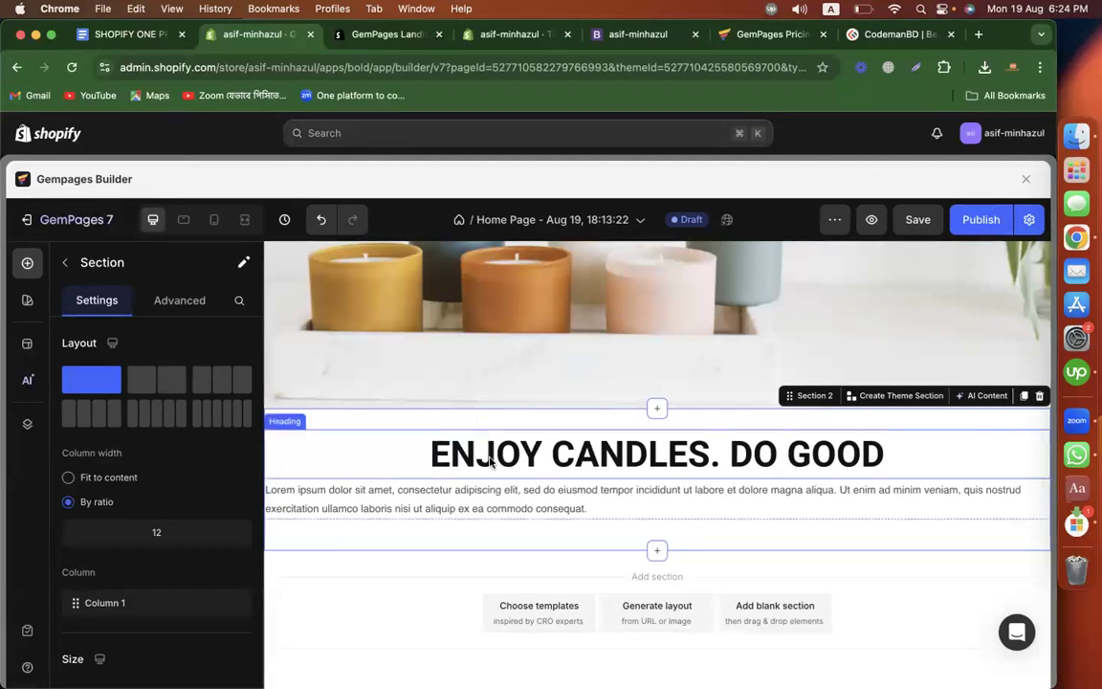
key(super+s)
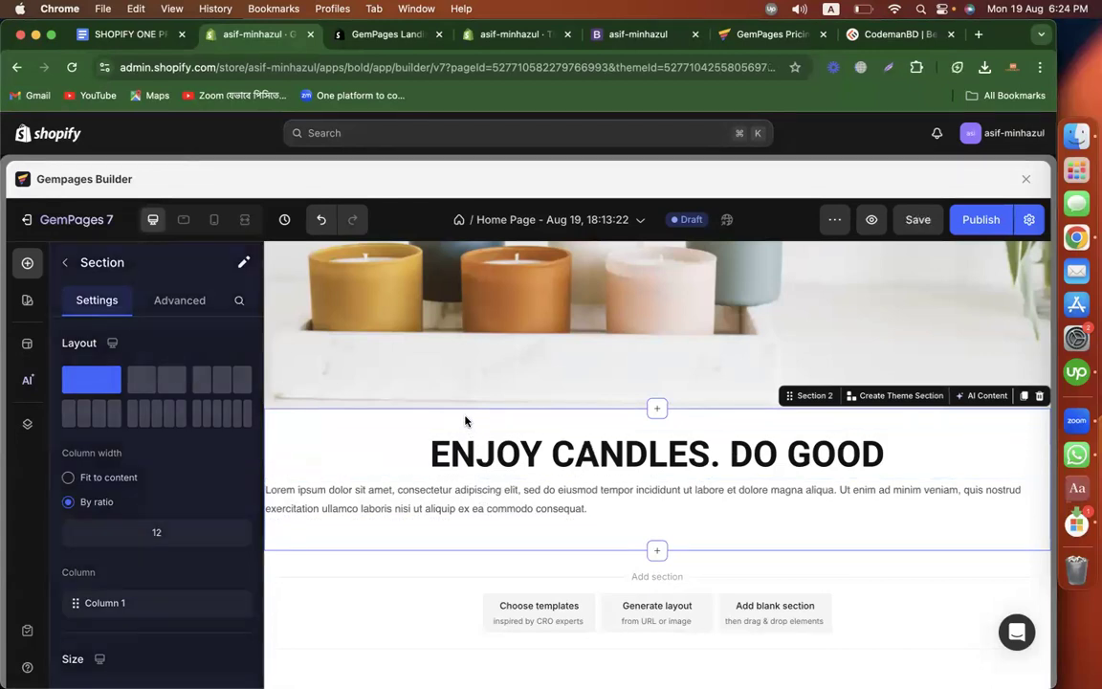
Step: Examine the section's advanced and general settings
click(180, 300)
scroll(150, 464, down, 5)
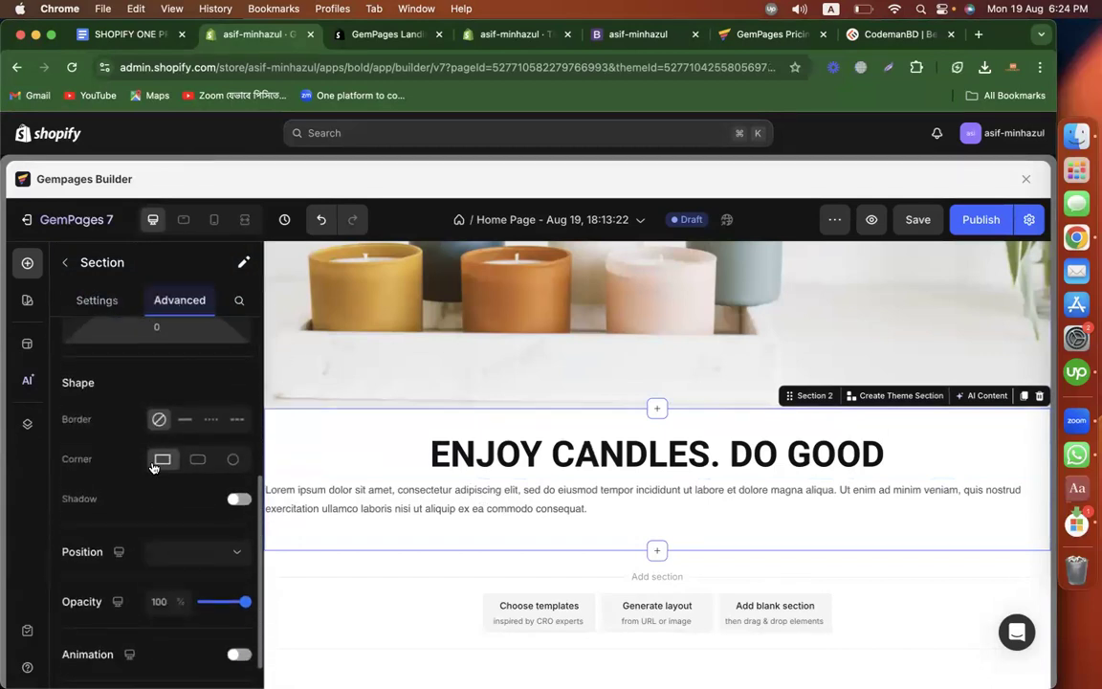
scroll(158, 478, down, 3)
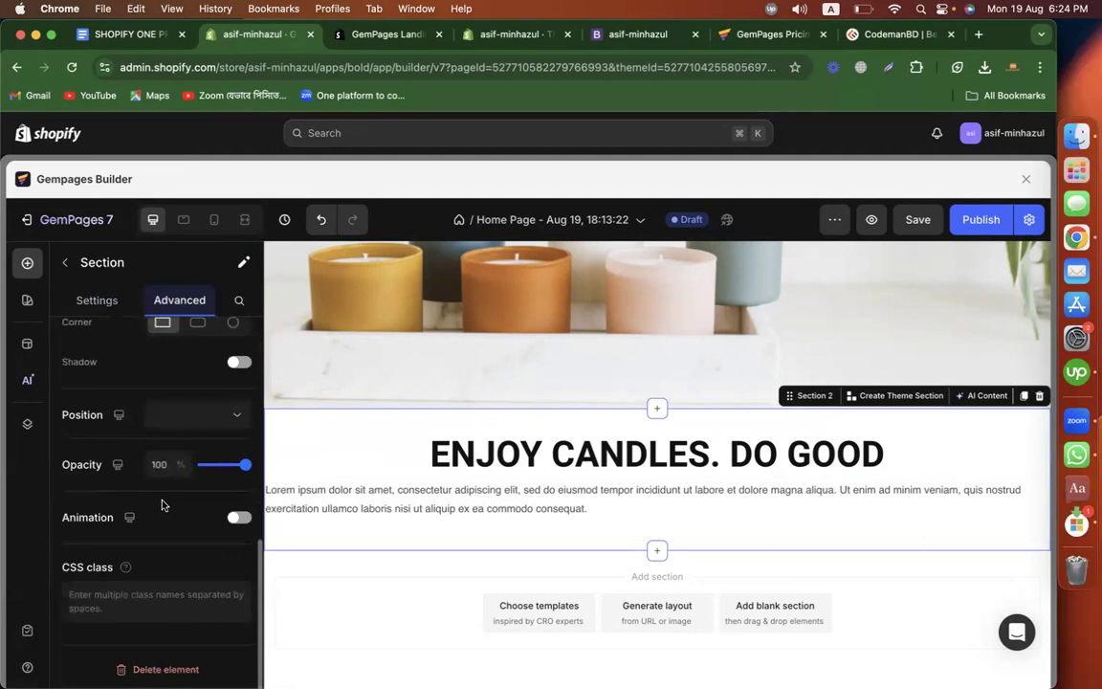
scroll(162, 505, up, 8)
scroll(163, 505, down, 4)
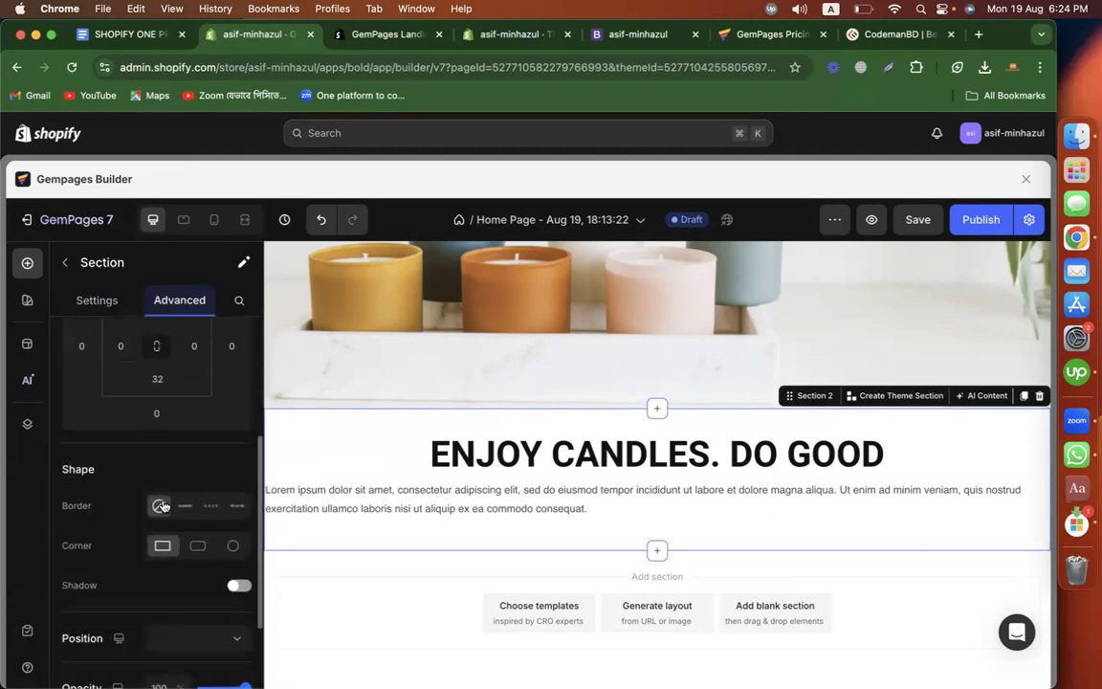
click(96, 301)
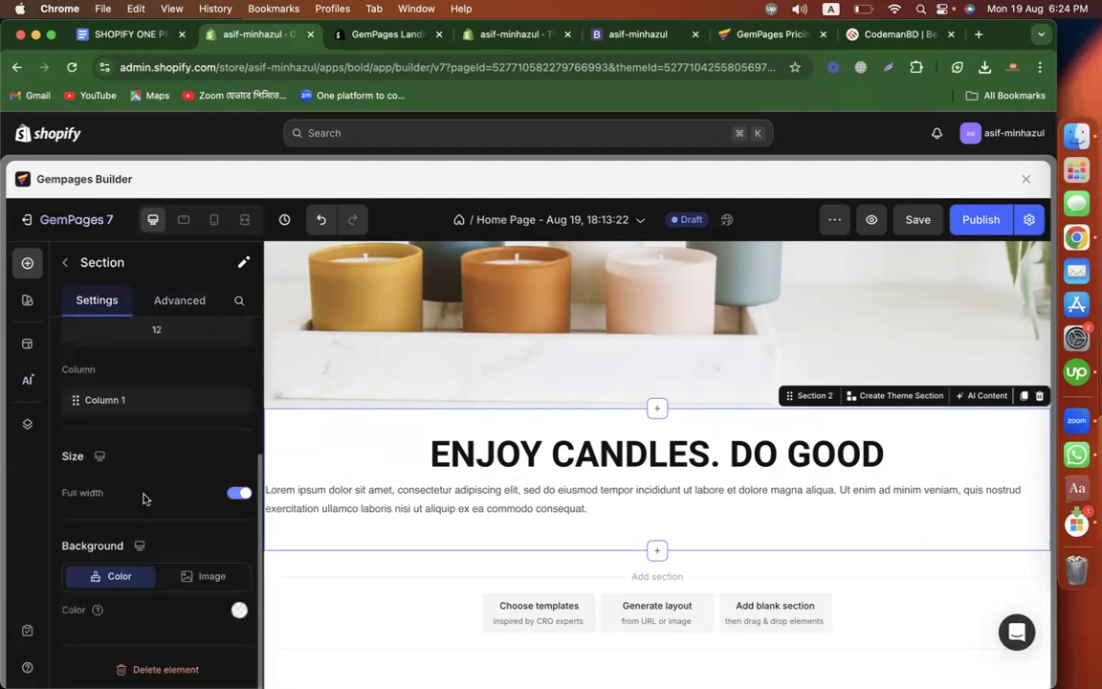
scroll(144, 499, up, 3)
scroll(143, 517, down, 3)
Step: Try a gray background color for the section, then switch it back to white
click(239, 610)
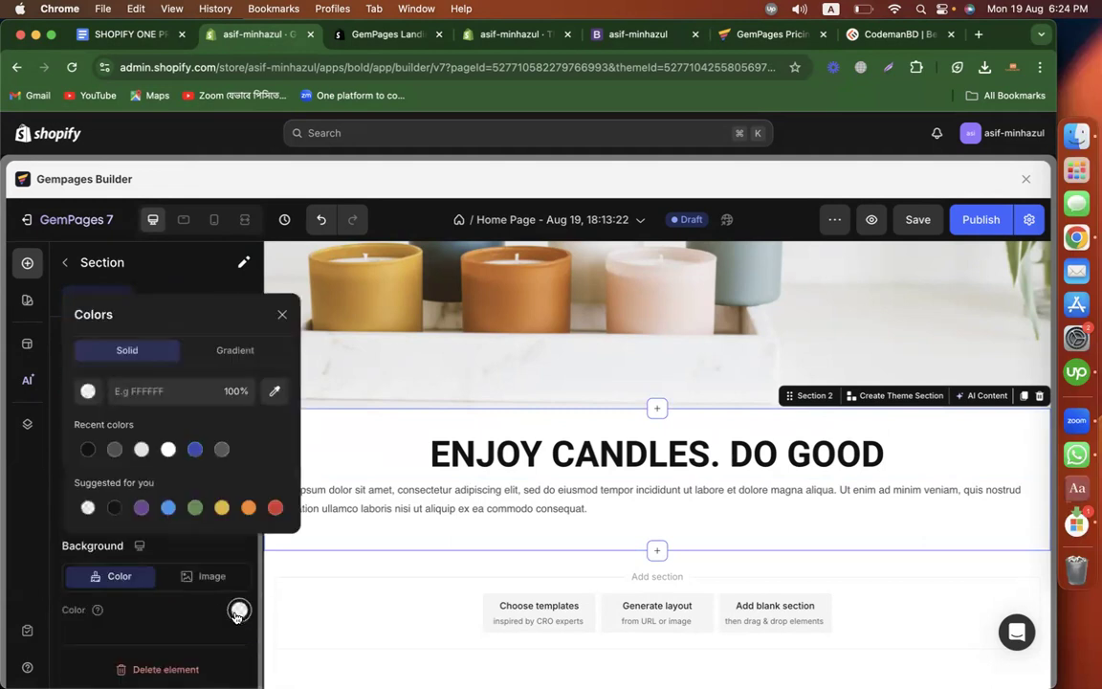
click(220, 451)
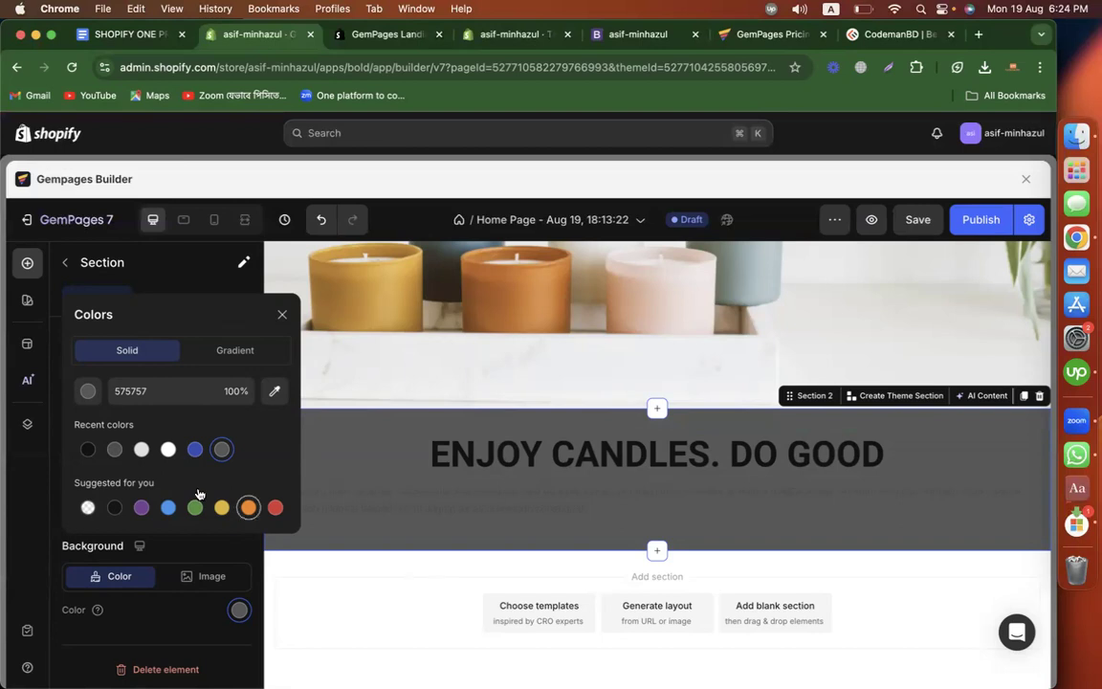
click(168, 448)
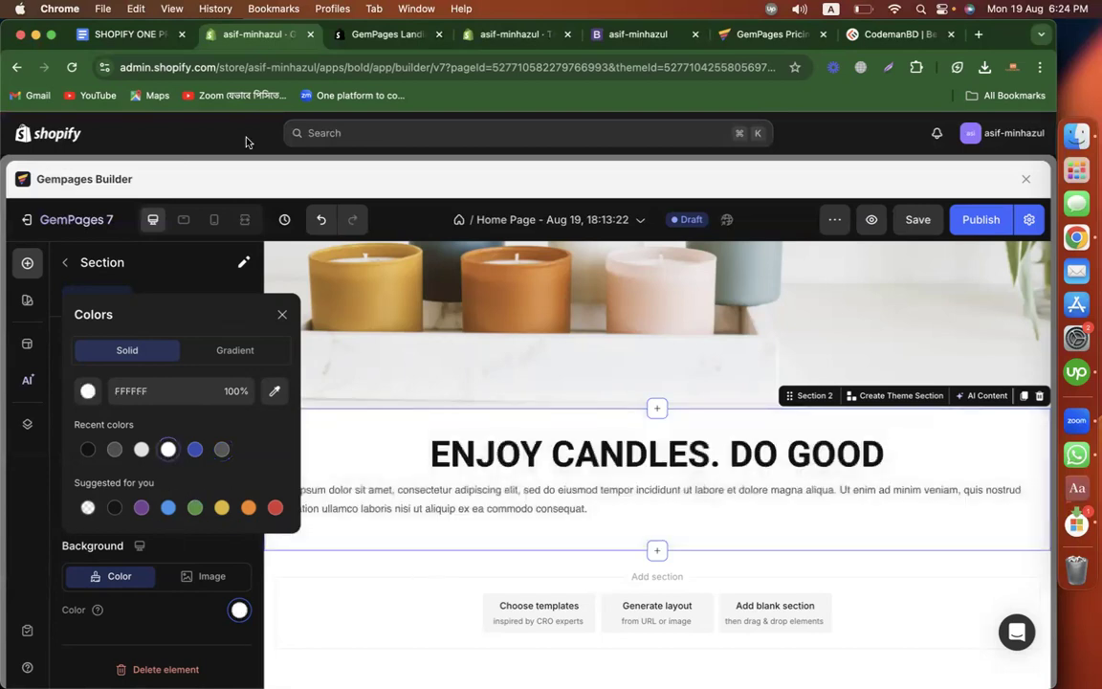
Step: Review the OVER $133,837 RAISED TO DATE and YOUR PURCHASE MATTERS headings in the project document
click(124, 34)
scroll(404, 319, up, 3)
scroll(404, 319, up, 2)
double_click(373, 301)
scroll(369, 391, down, 4)
scroll(368, 390, down, 2)
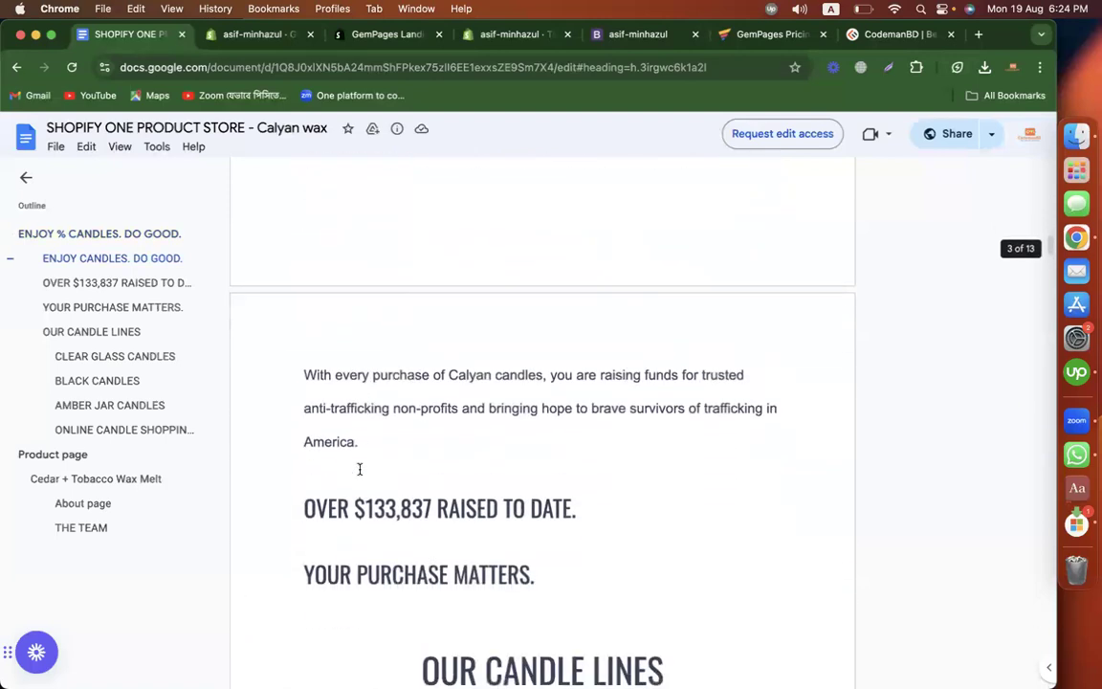
double_click(332, 507)
double_click(358, 566)
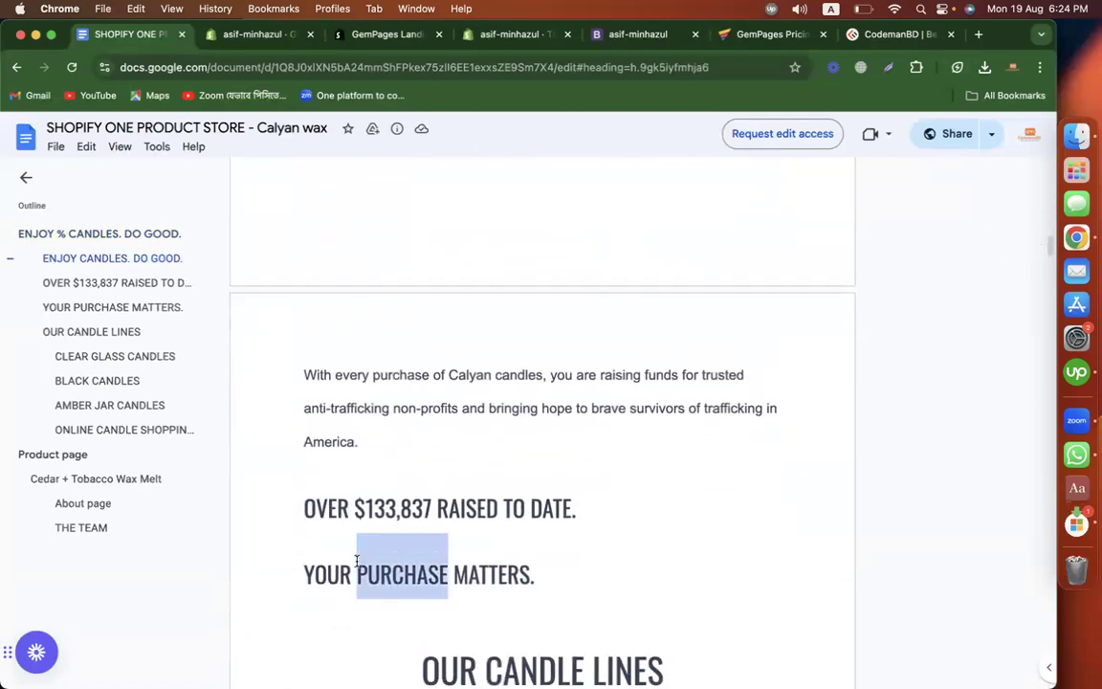
Step: Select the paragraph text block under ENJOY CANDLES. DO GOOD and set its font to Roboto
scroll(356, 564, down, 10)
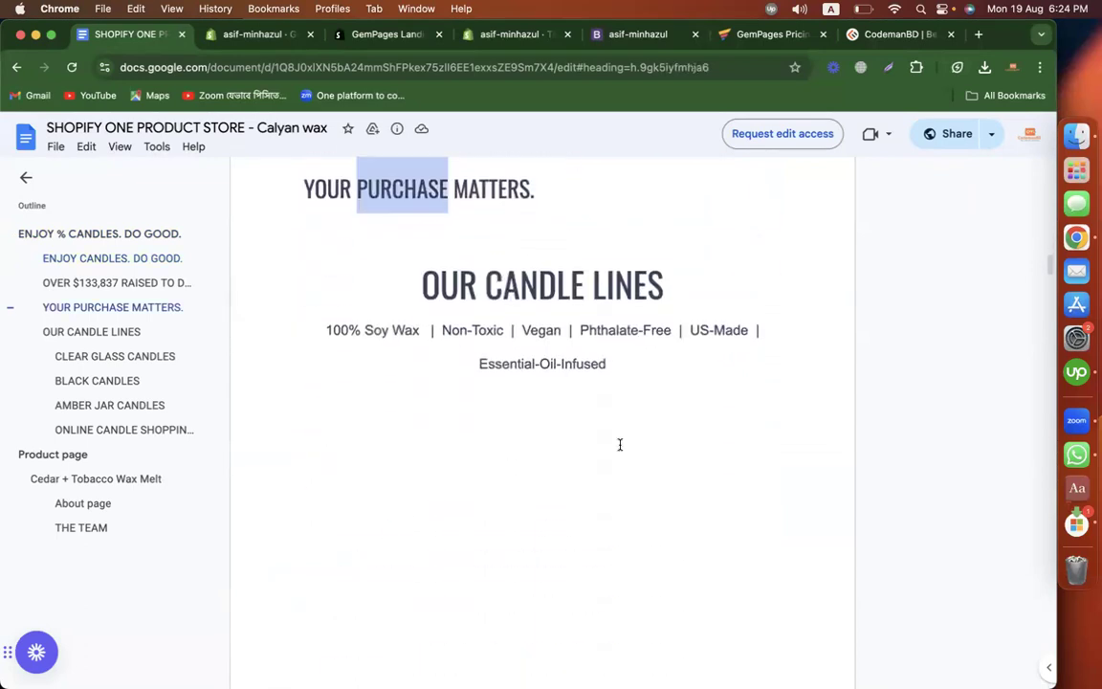
scroll(620, 444, up, 8)
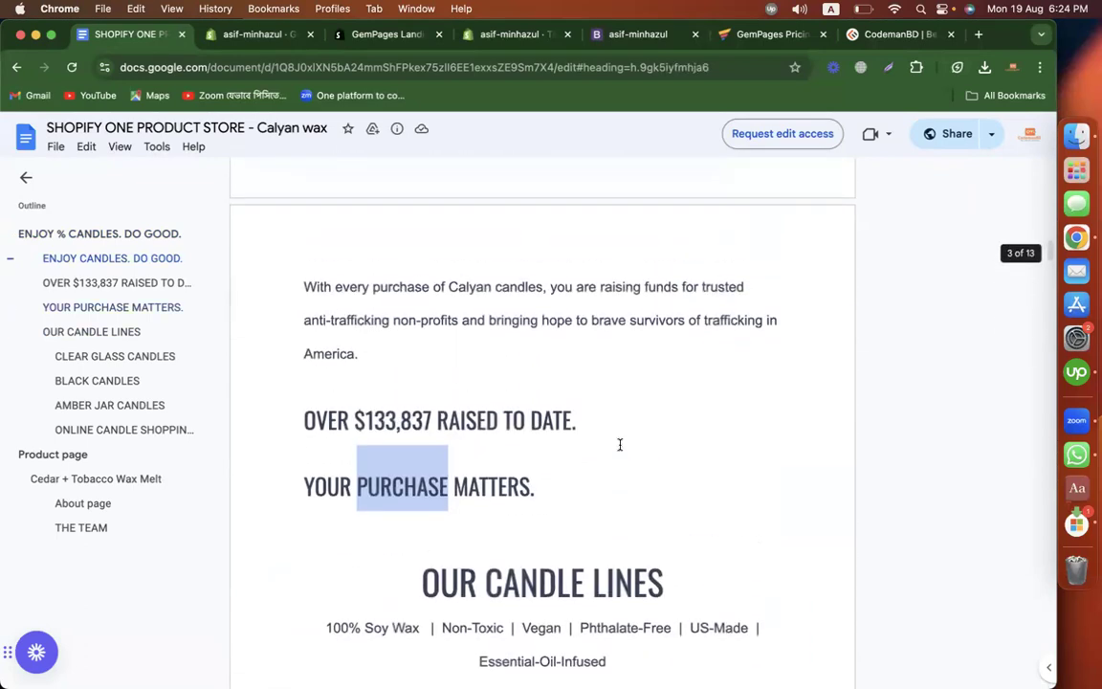
scroll(409, 413, up, 4)
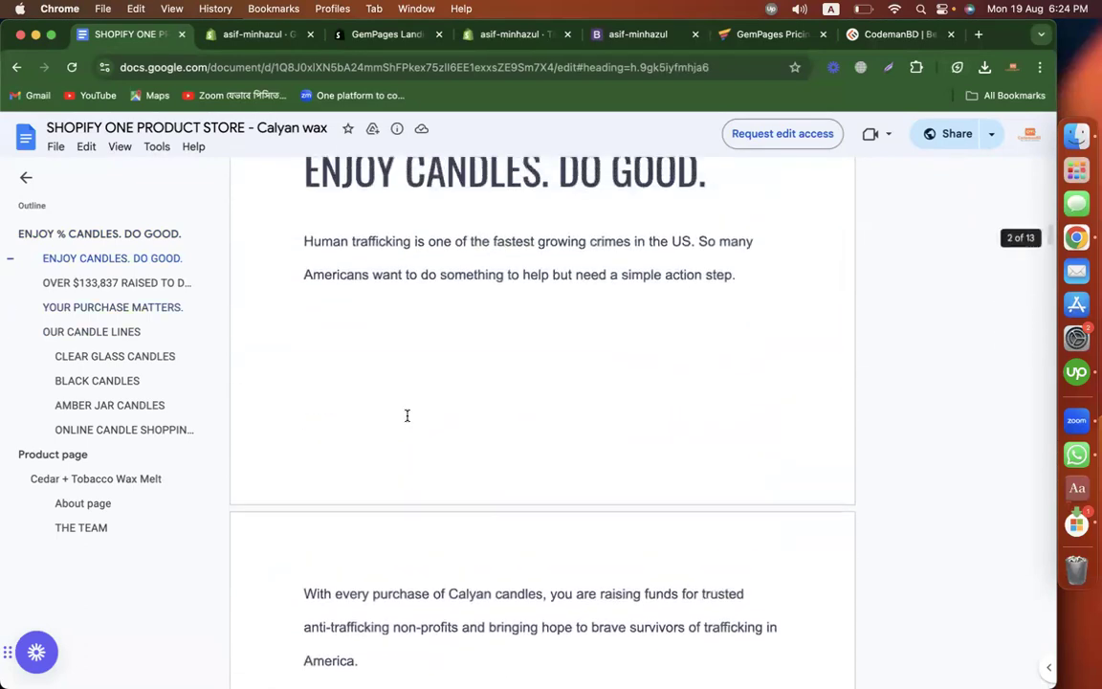
click(254, 37)
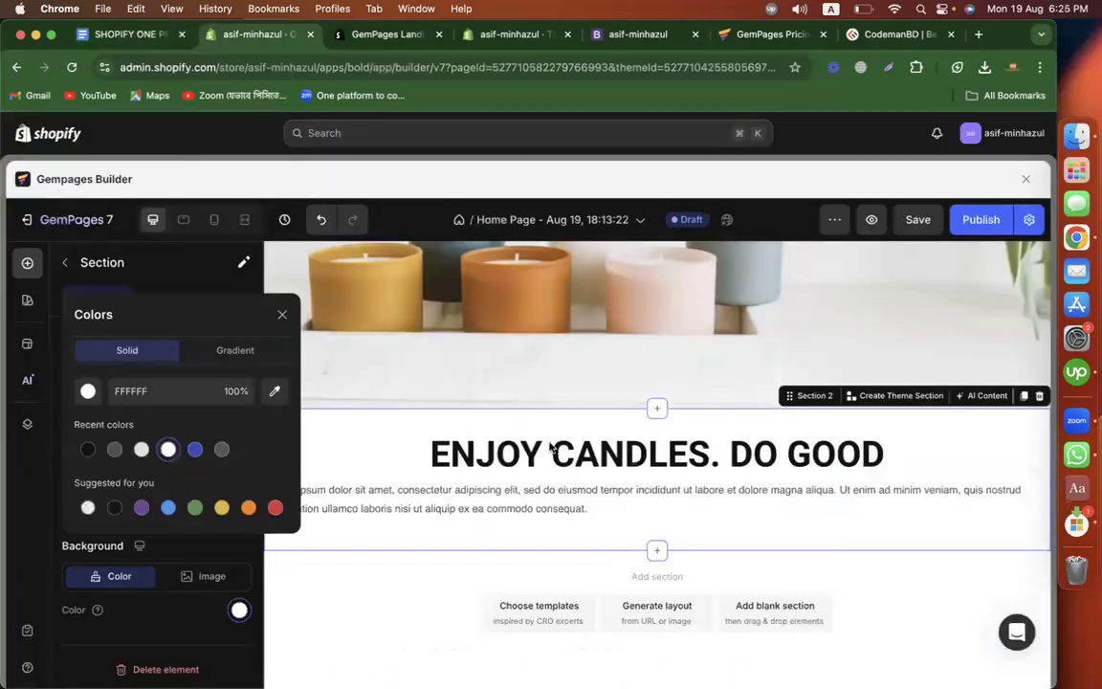
click(462, 508)
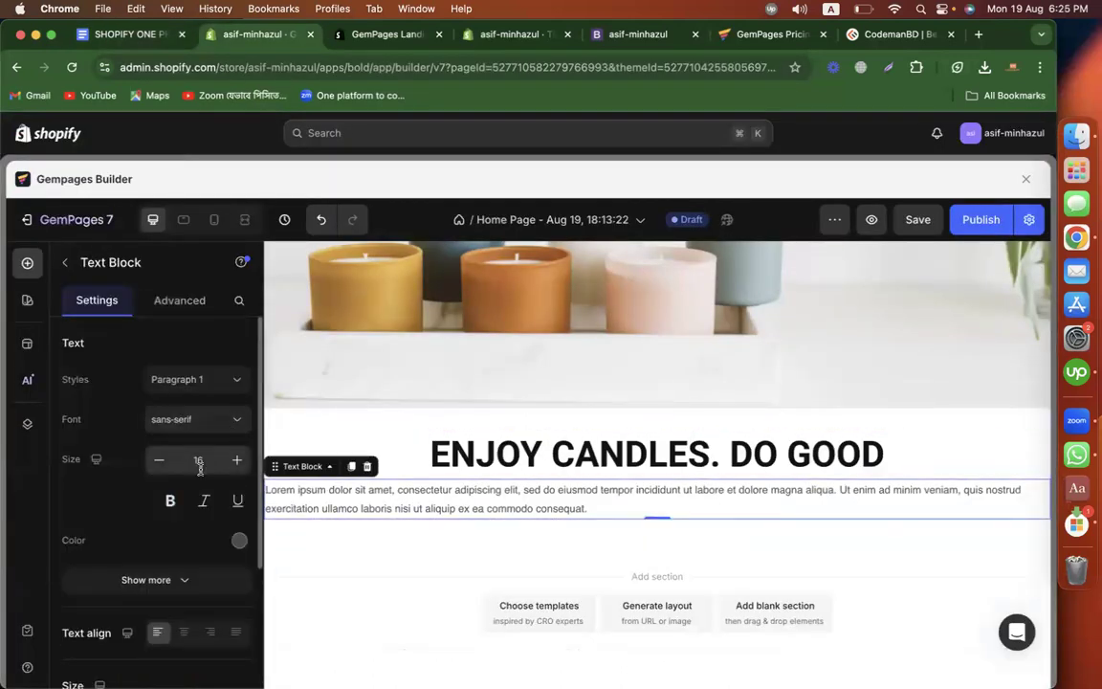
click(197, 419)
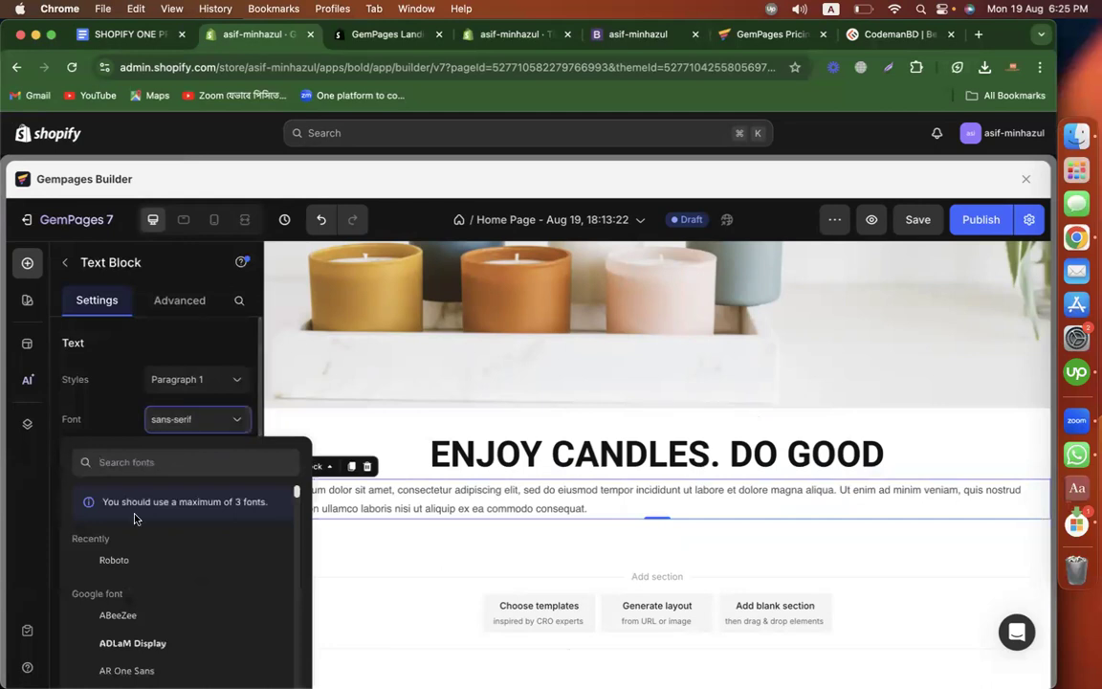
click(114, 559)
Step: Increase the paragraph's font size to 21, center-align it, and save the page
click(238, 464)
click(238, 464)
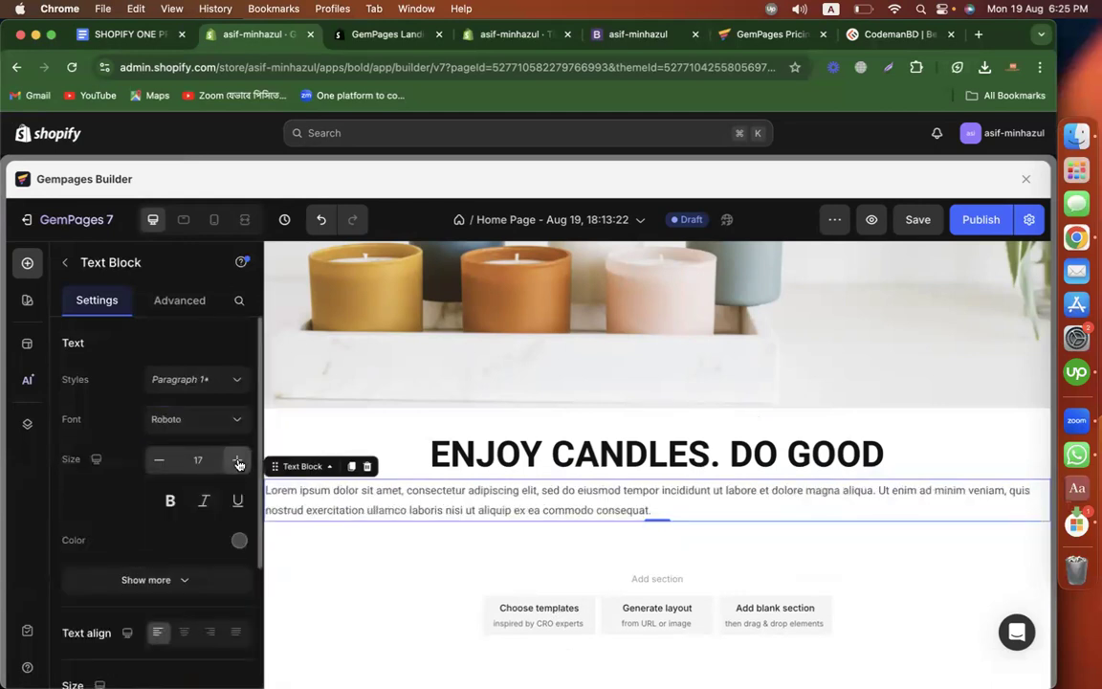
click(238, 464)
click(238, 464)
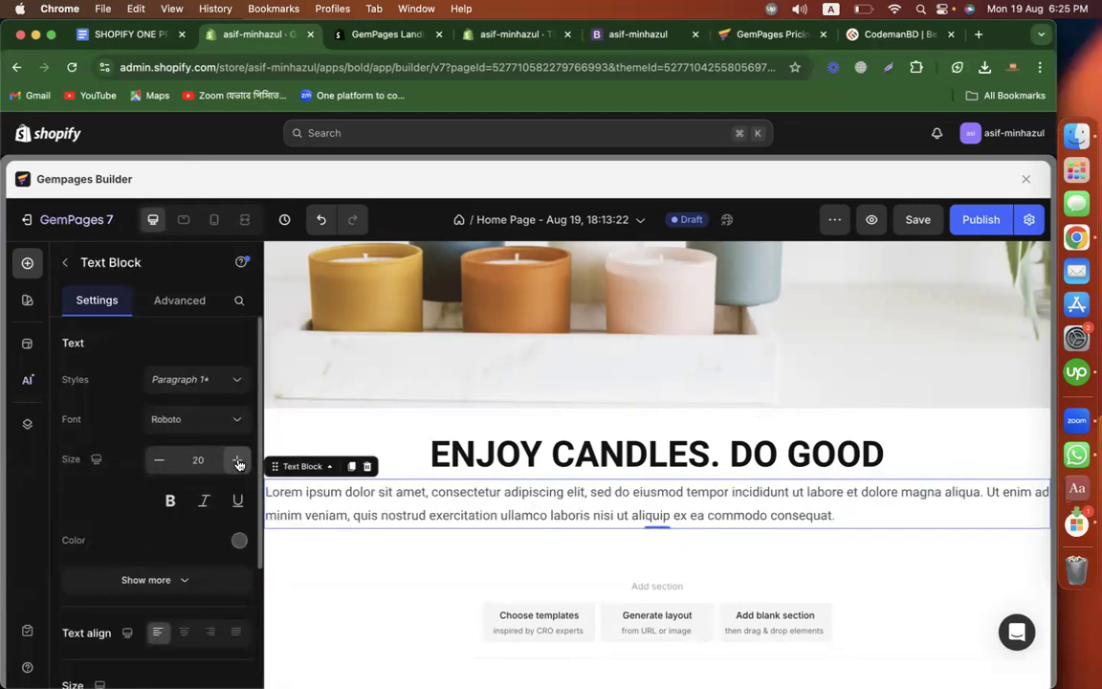
click(238, 464)
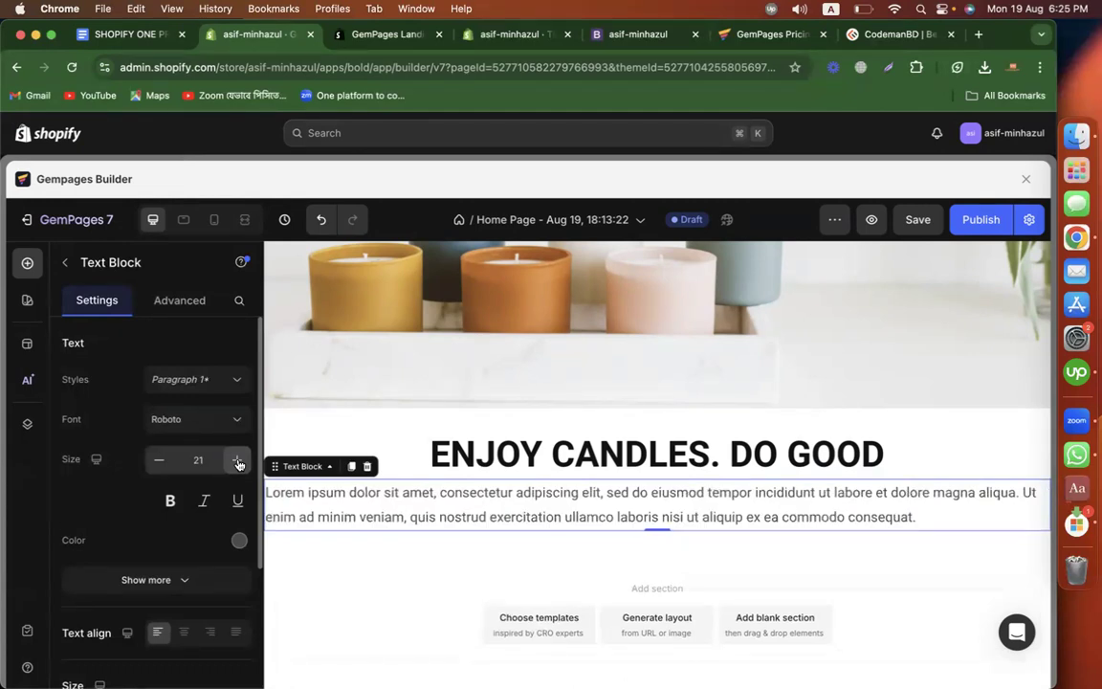
click(186, 632)
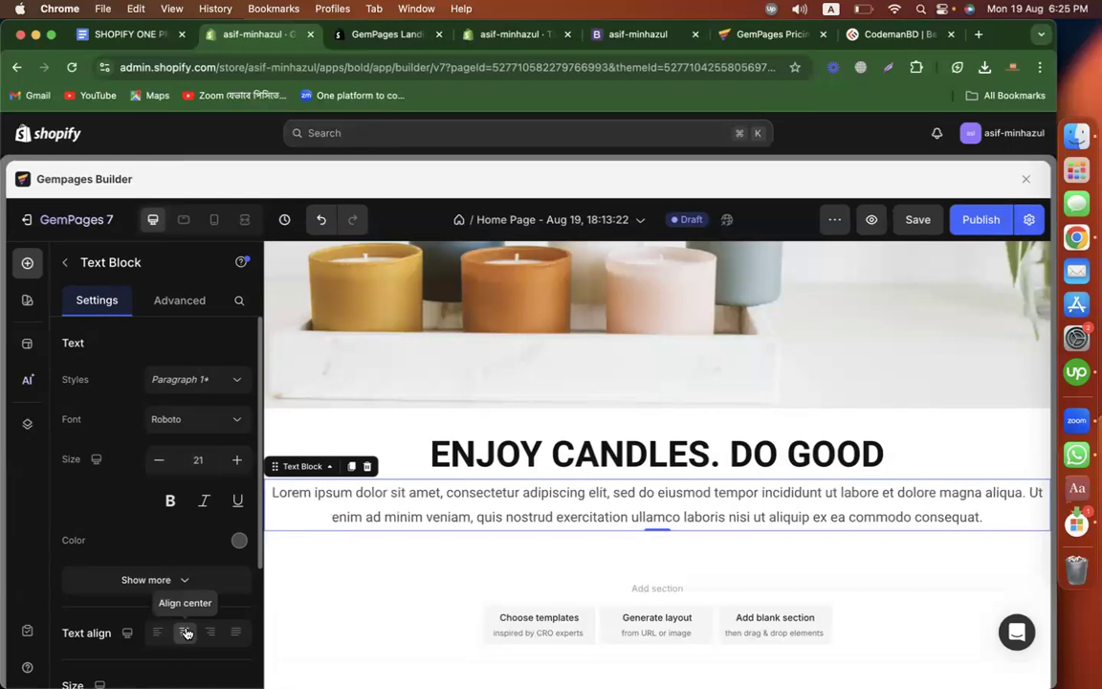
key(super+s)
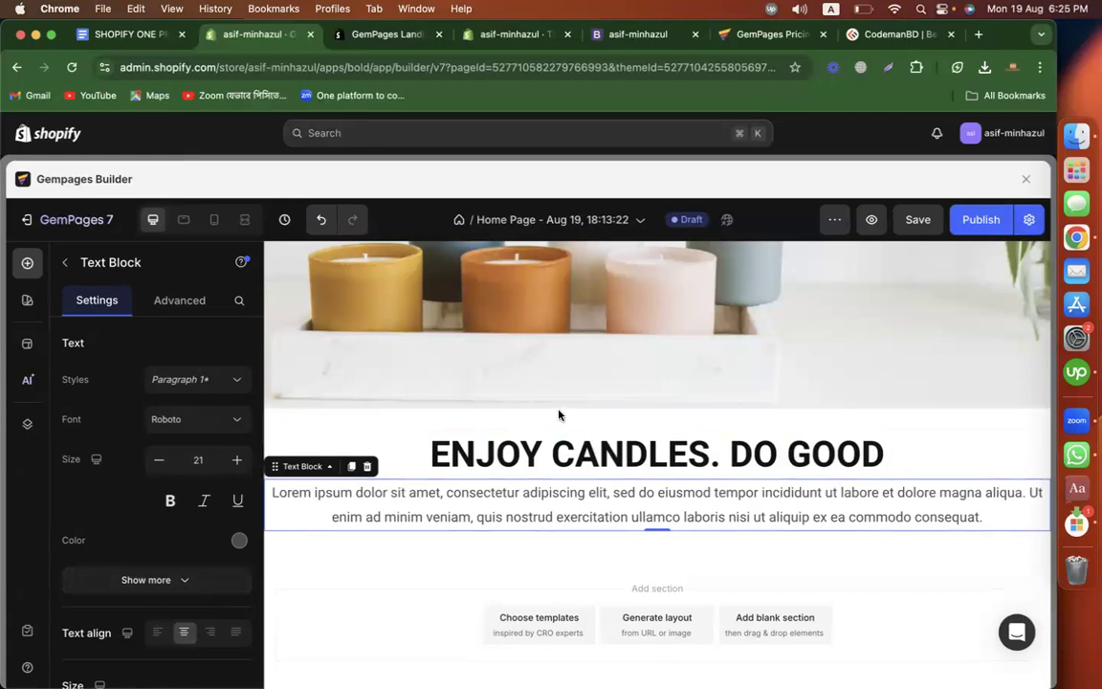
Step: Copy the OVER $133,837 RAISED TO DATE. heading text from the project document
click(92, 35)
scroll(310, 322, down, 5)
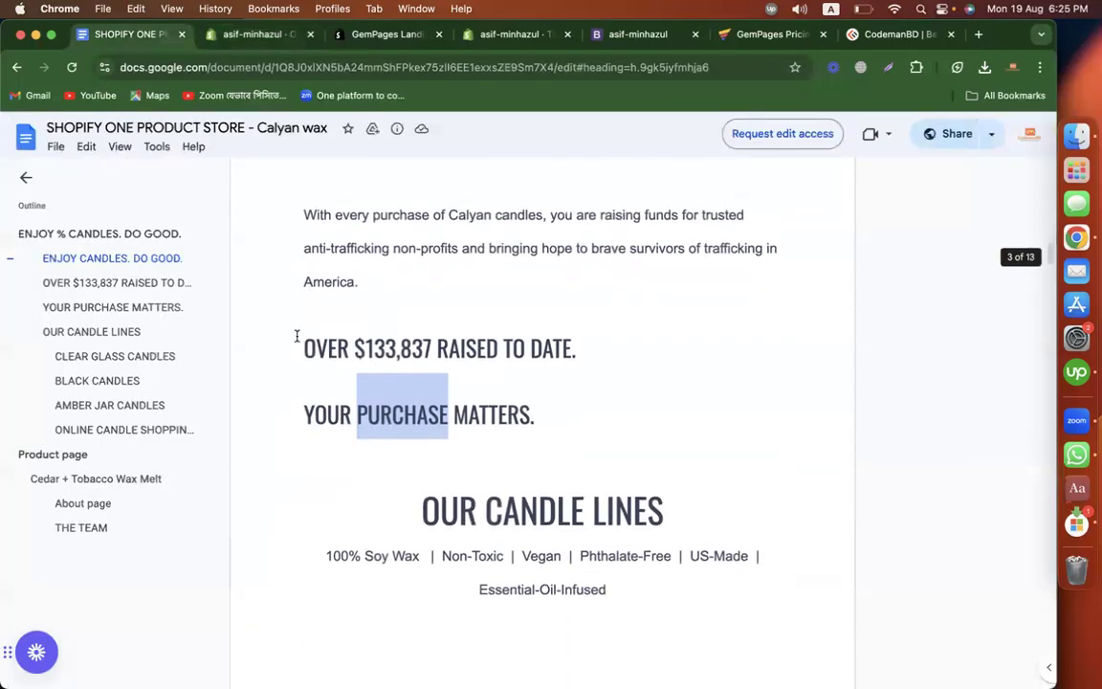
drag(294, 351, 621, 369)
key(super+c)
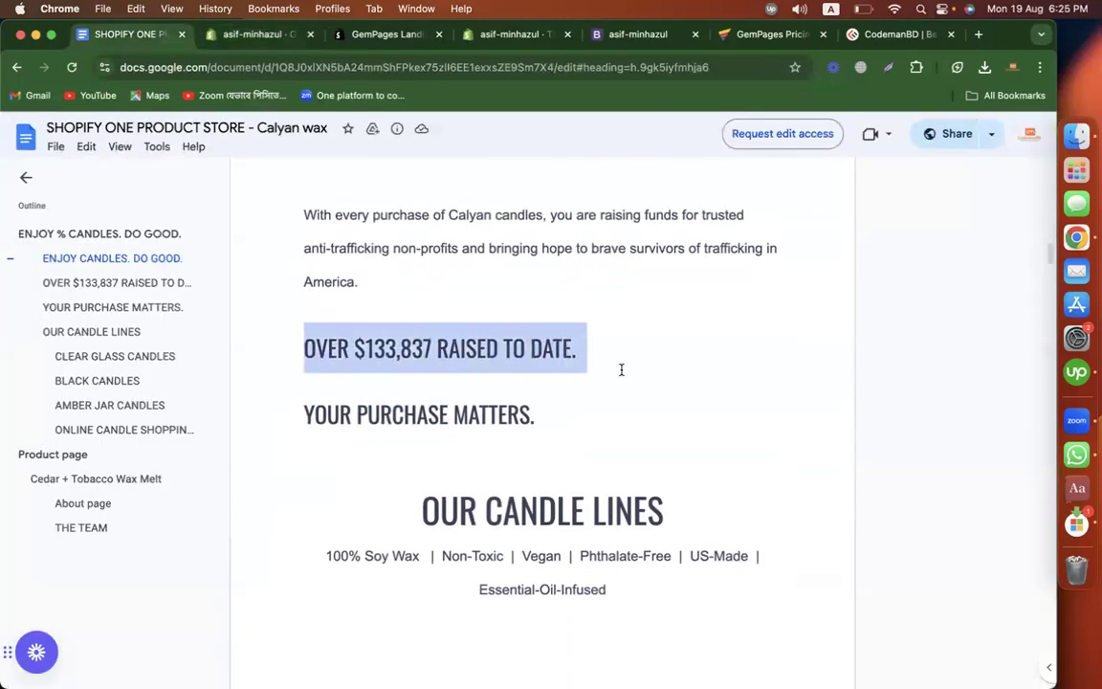
scroll(313, 416, up, 6)
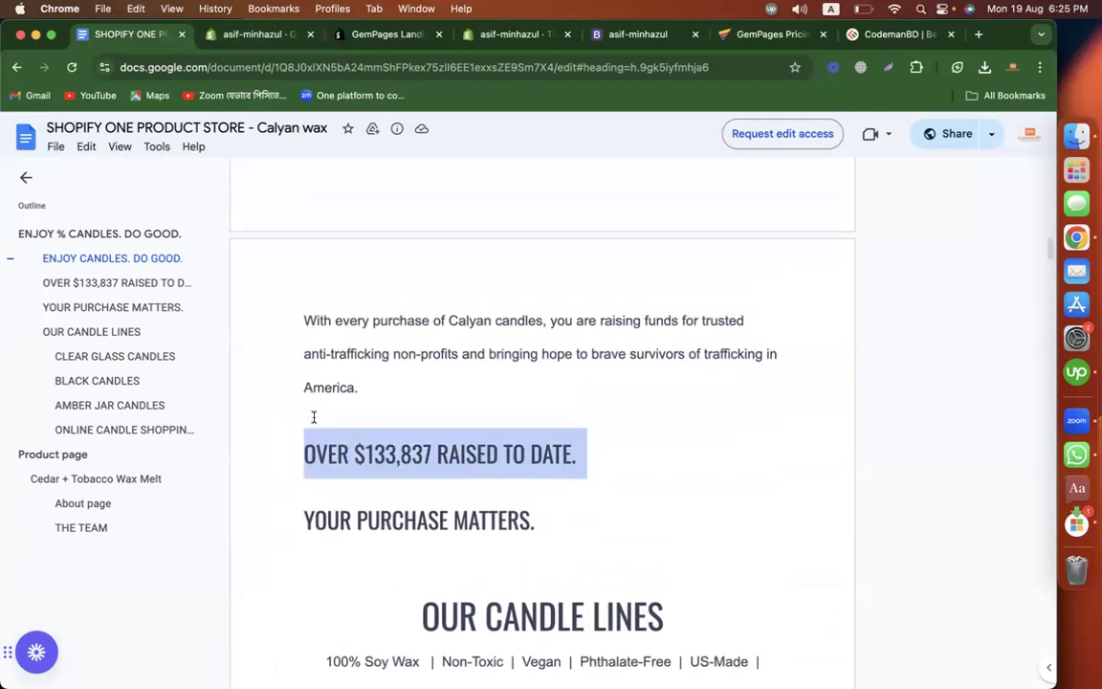
scroll(419, 346, down, 6)
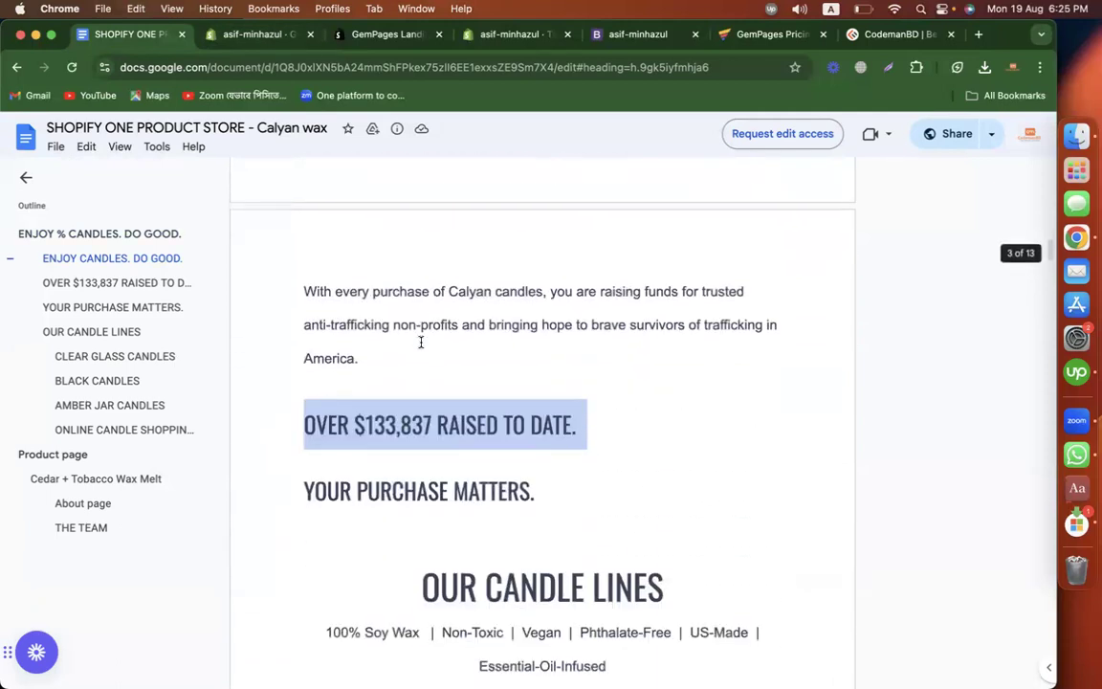
click(241, 39)
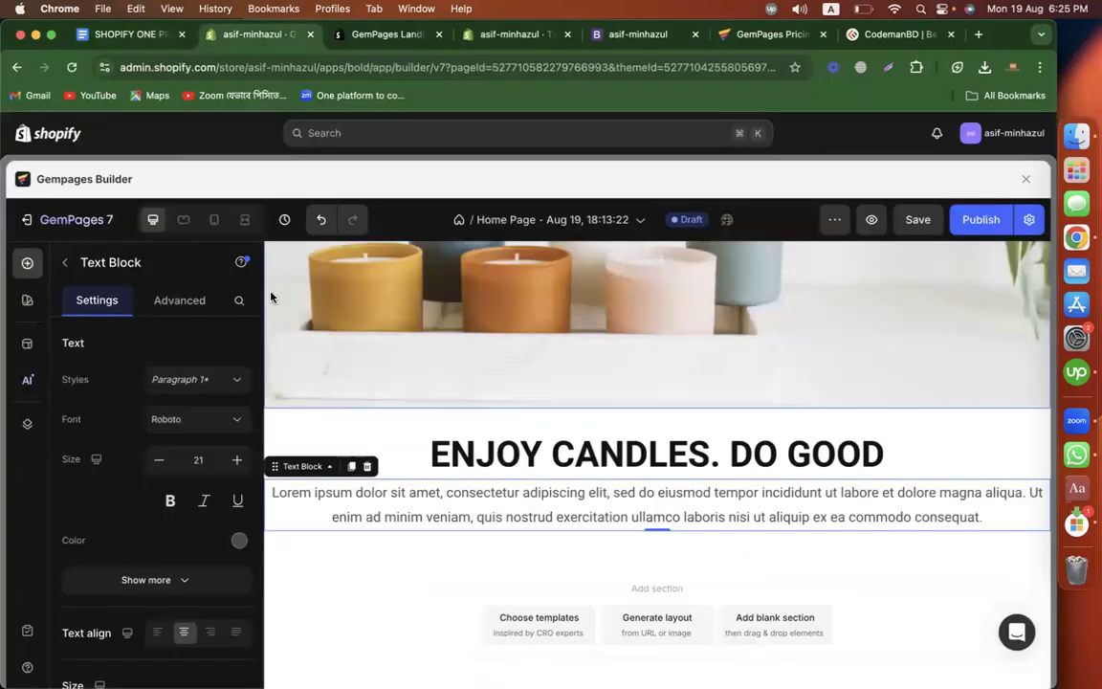
Step: Add a Heading element below the paragraph and replace its placeholder with OVER $133,837 RAISED TO DATE
click(29, 265)
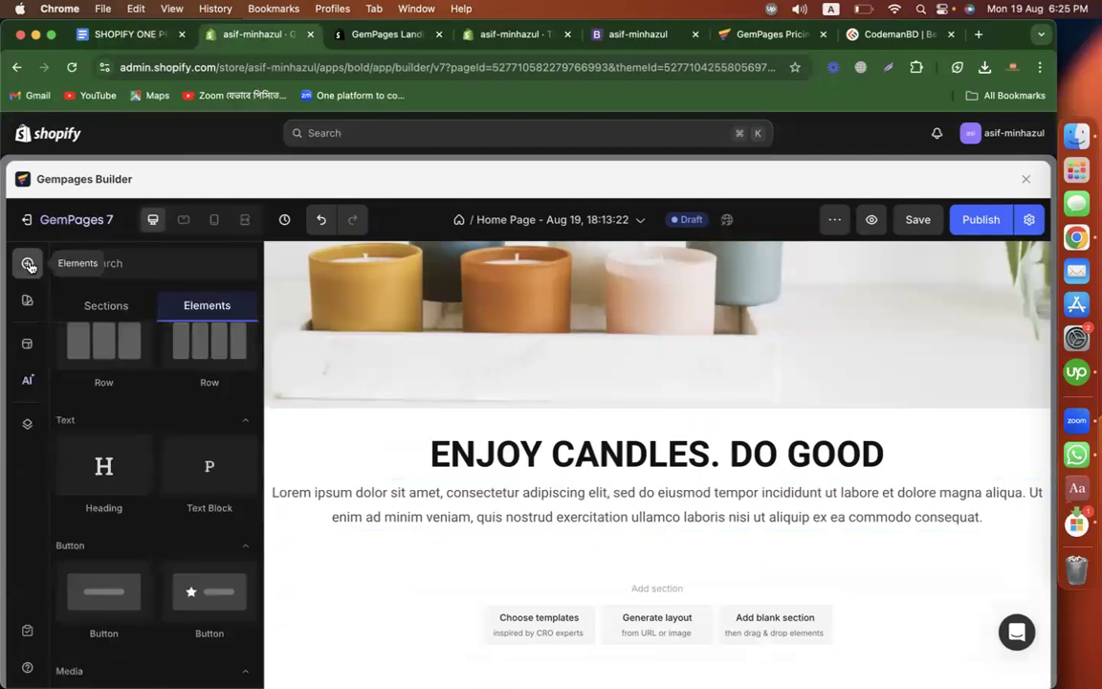
drag(103, 466, 640, 519)
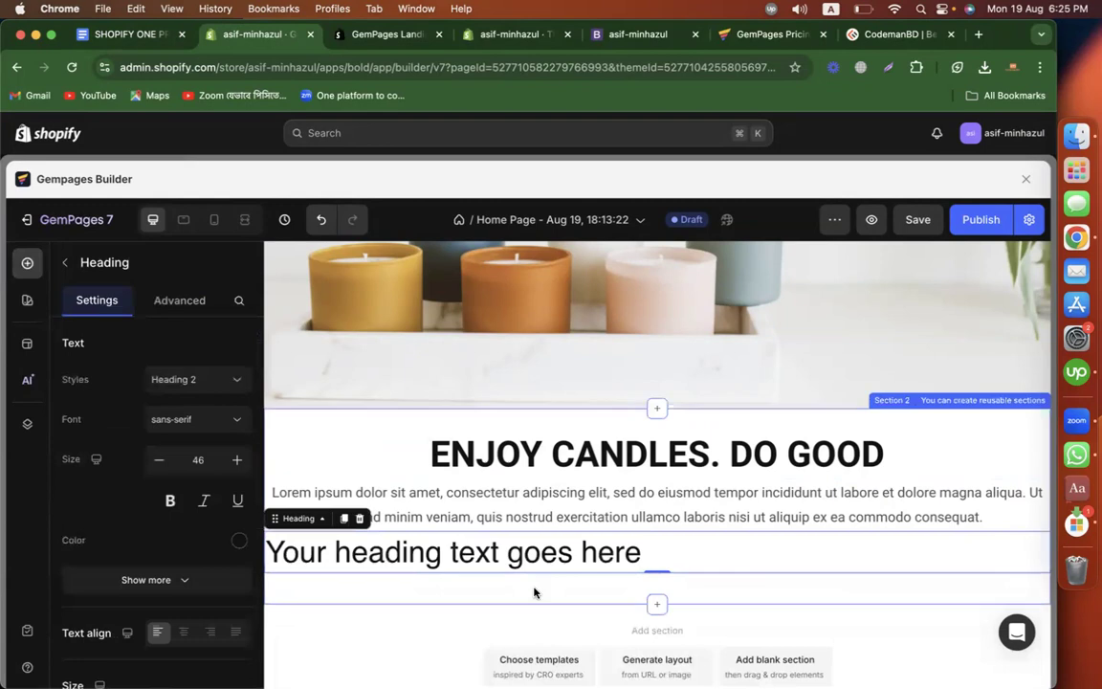
click(534, 592)
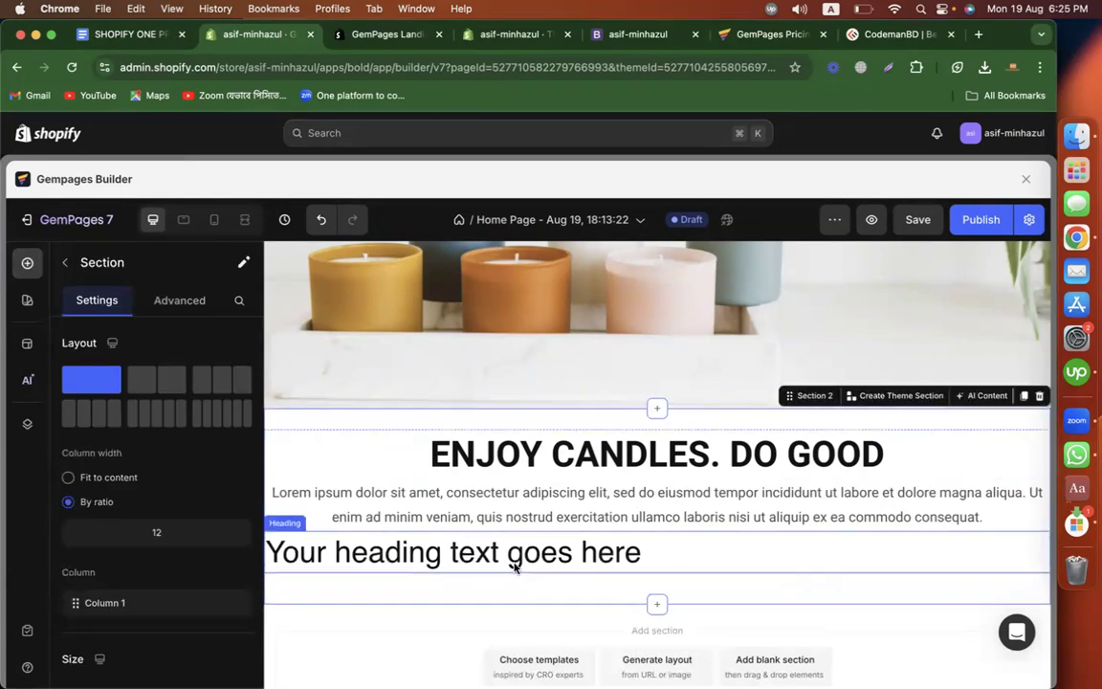
click(513, 566)
triple_click(504, 557)
key(super+v)
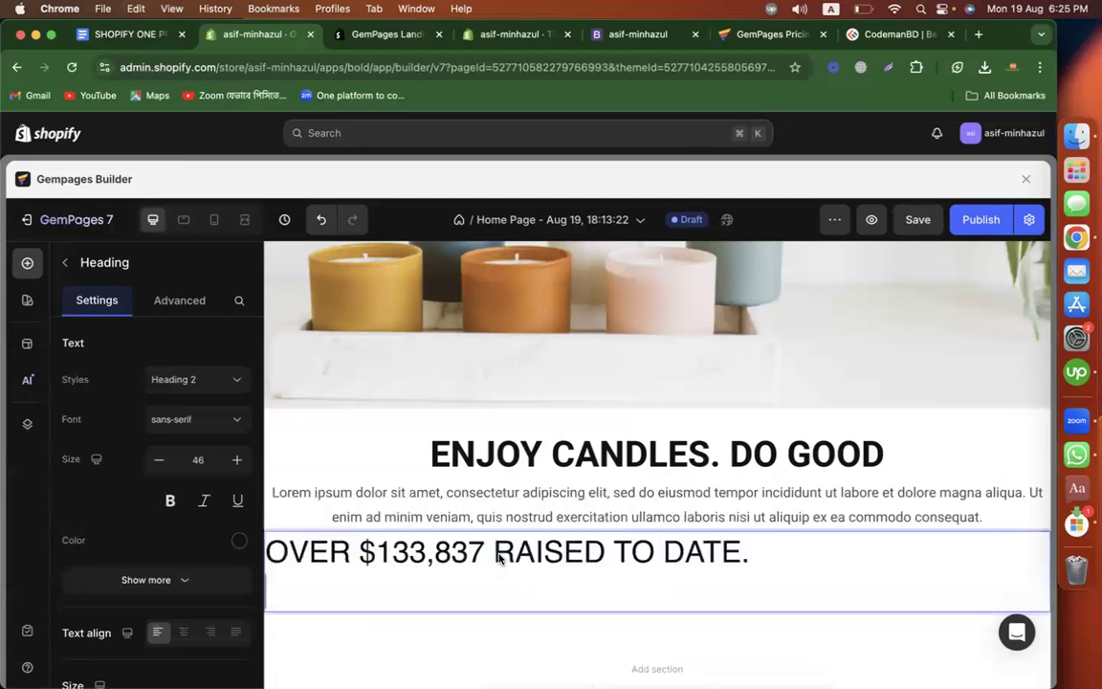
key(BackSpace)
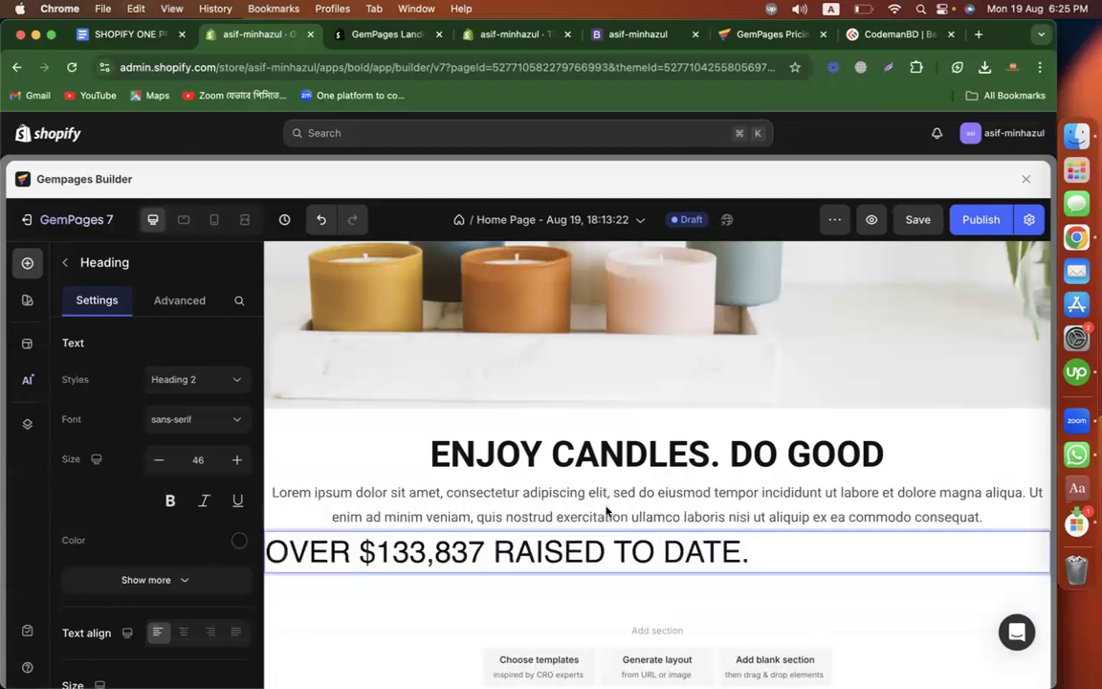
Step: Copy the style of the ENJOY CANDLES. DO GOOD heading
click(584, 458)
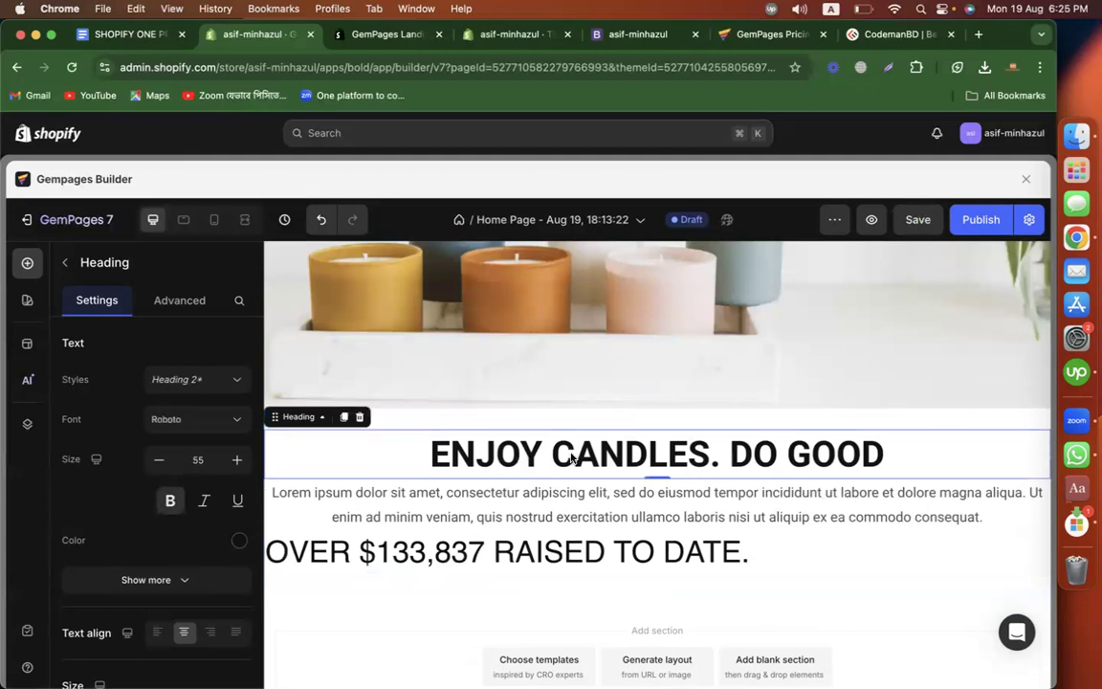
right_click(571, 459)
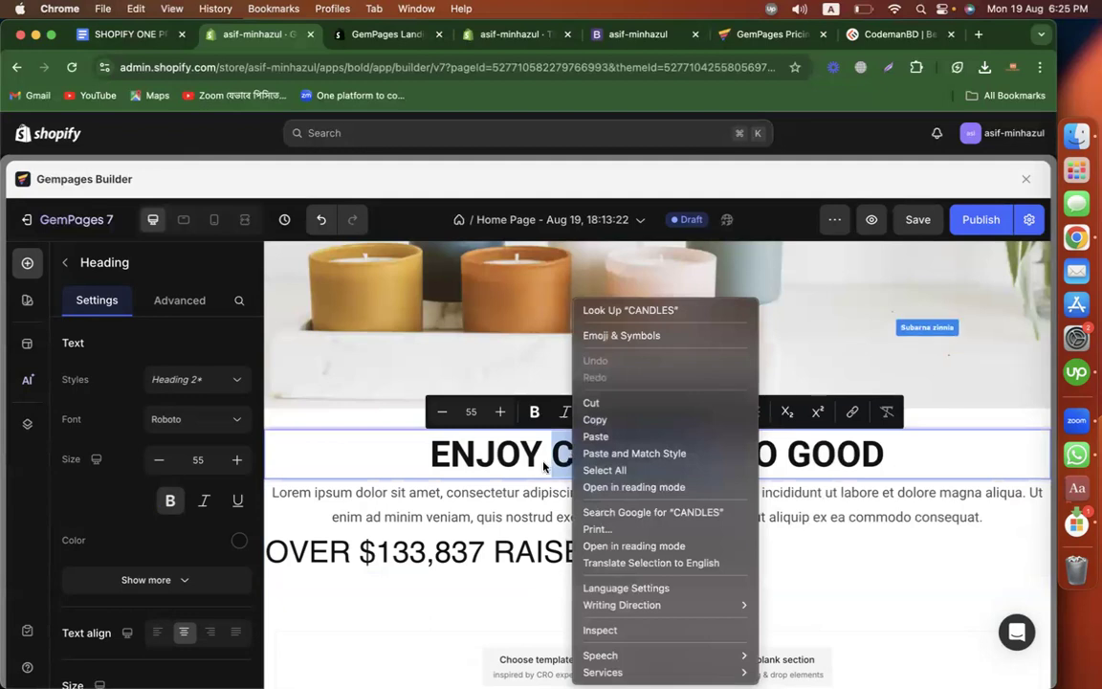
key(Escape)
click(693, 507)
right_click(645, 455)
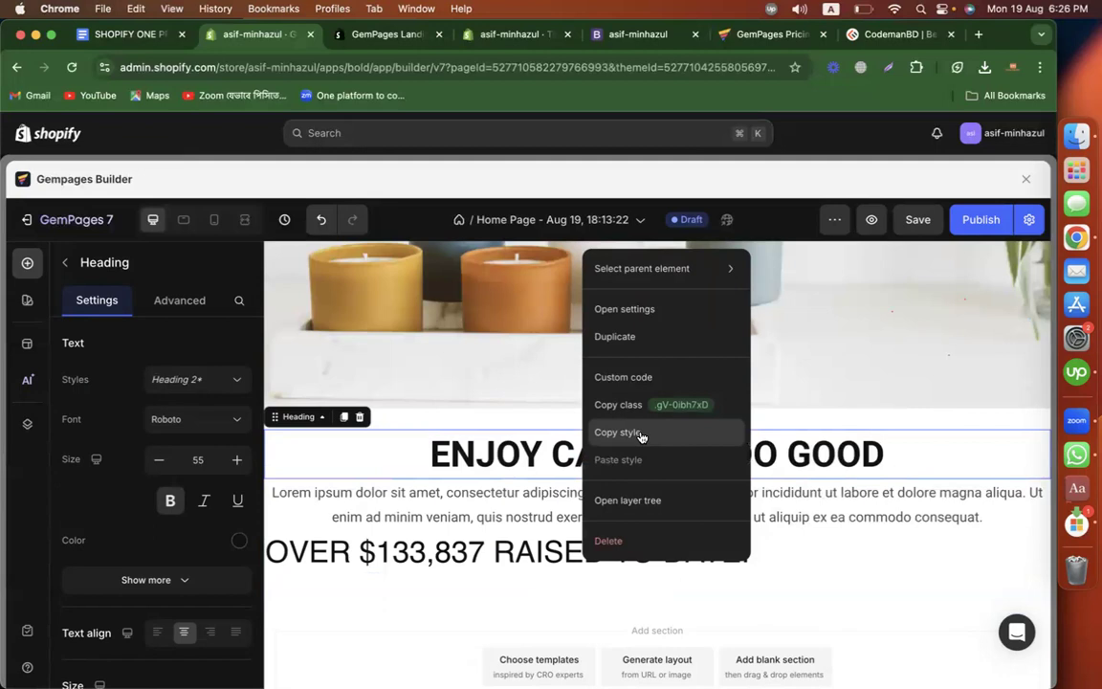
click(641, 436)
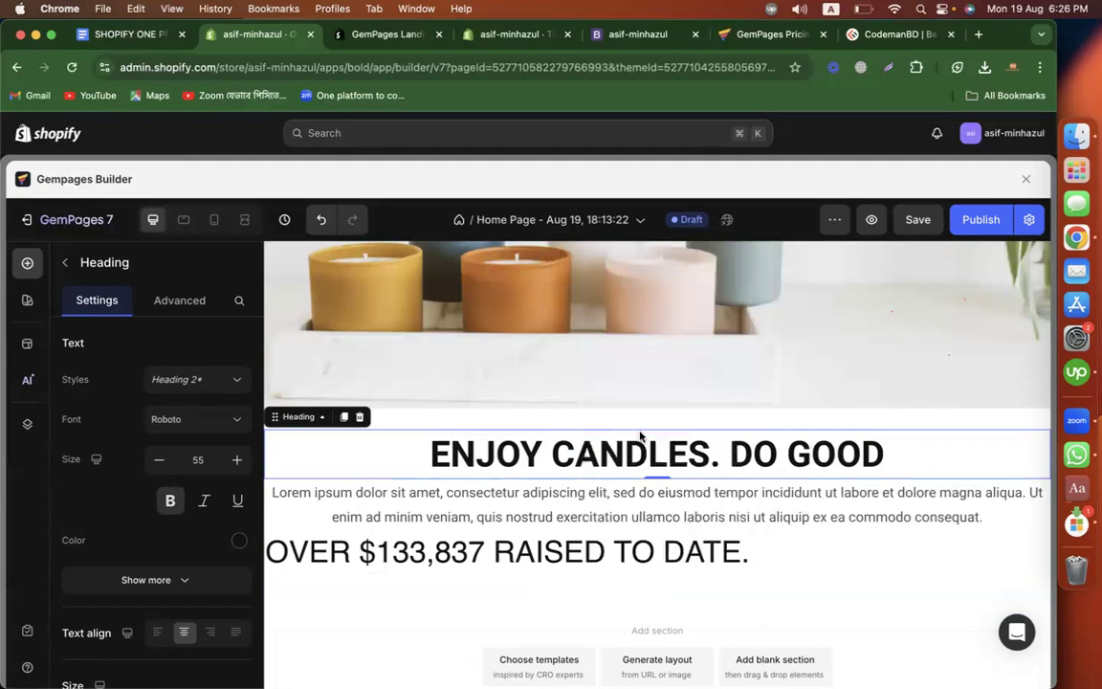
Step: Paste the copied style onto the new OVER $133,837 heading and reduce its font size to 45
right_click(523, 545)
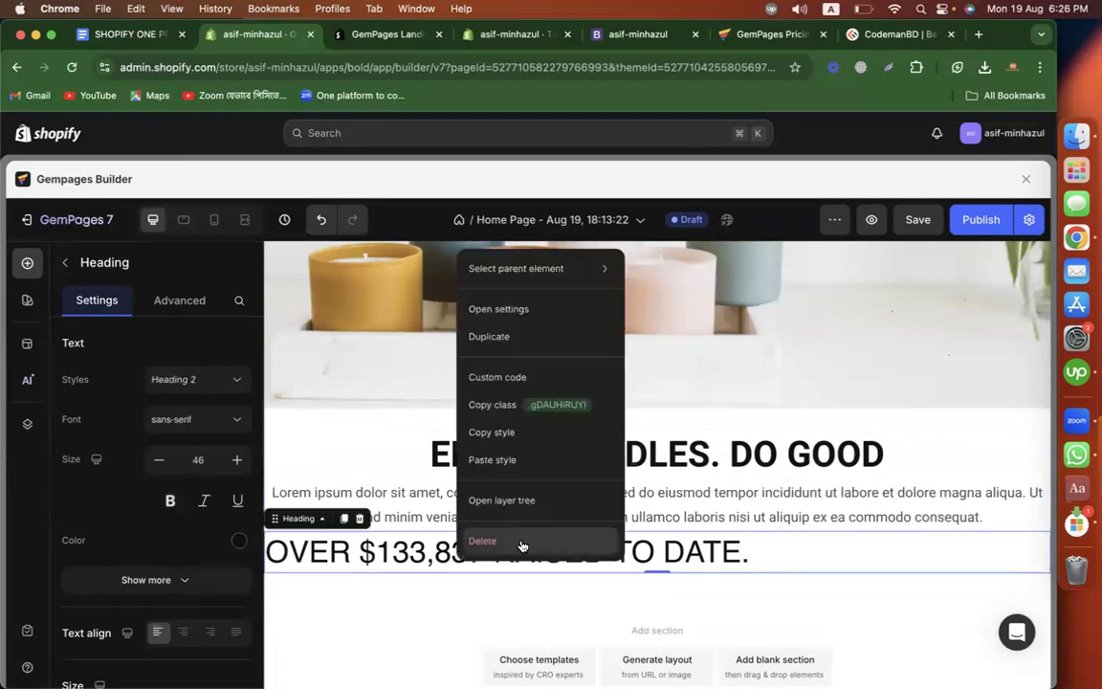
click(513, 460)
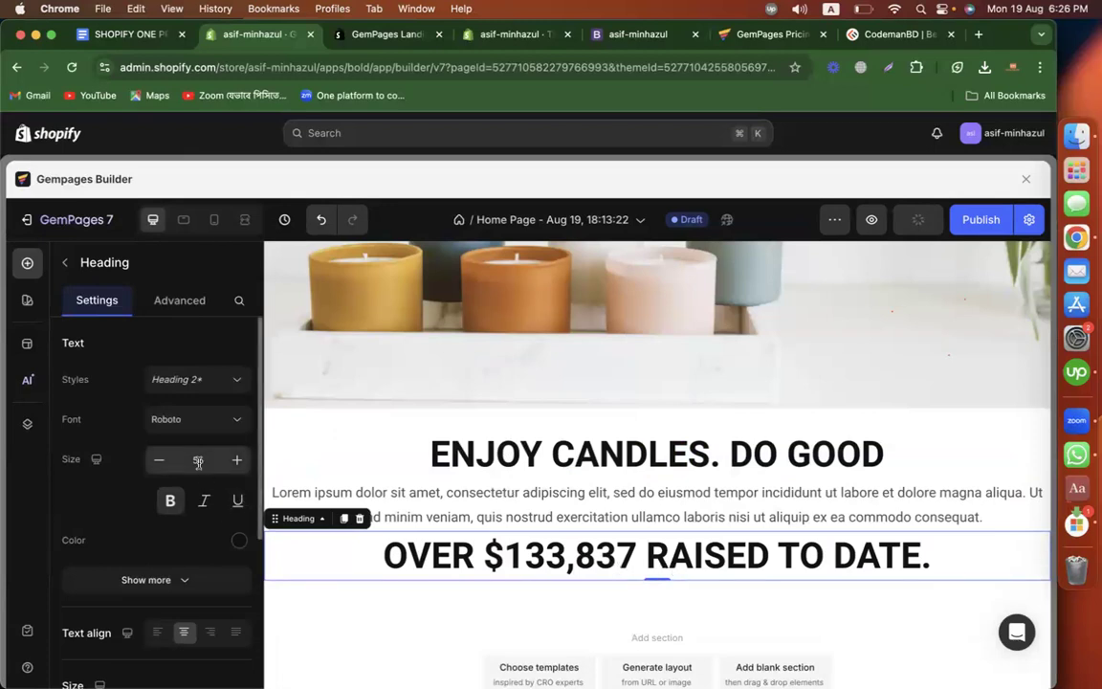
click(162, 465)
click(162, 465)
click(161, 465)
click(161, 465)
click(161, 465)
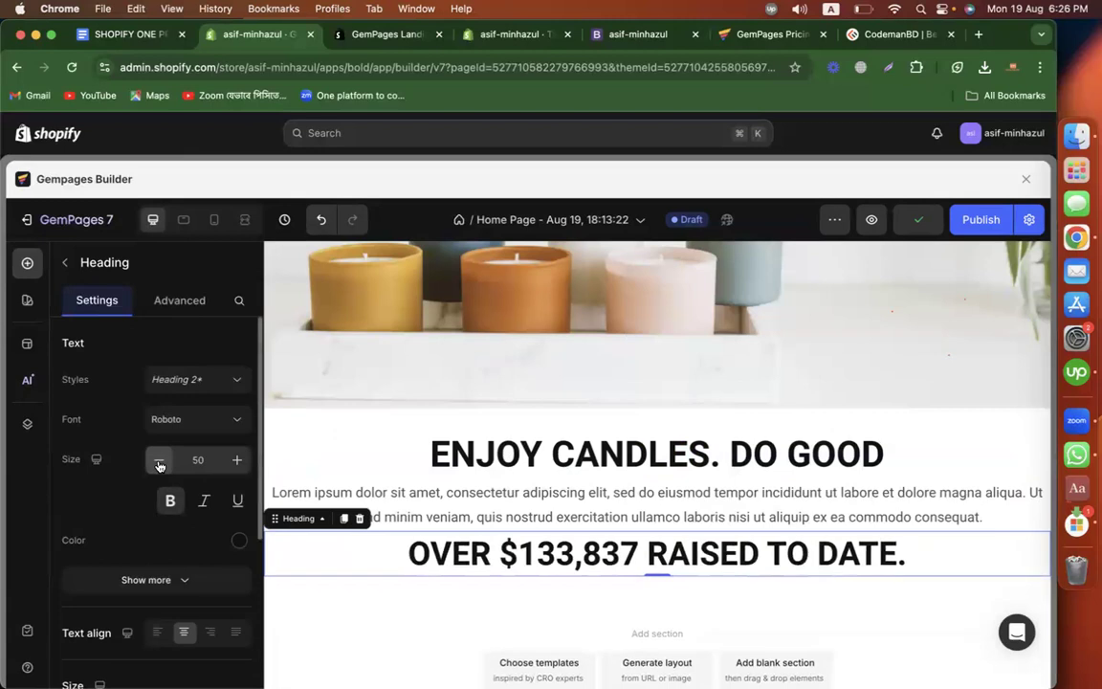
click(160, 465)
click(159, 465)
click(160, 465)
click(160, 465)
click(160, 465)
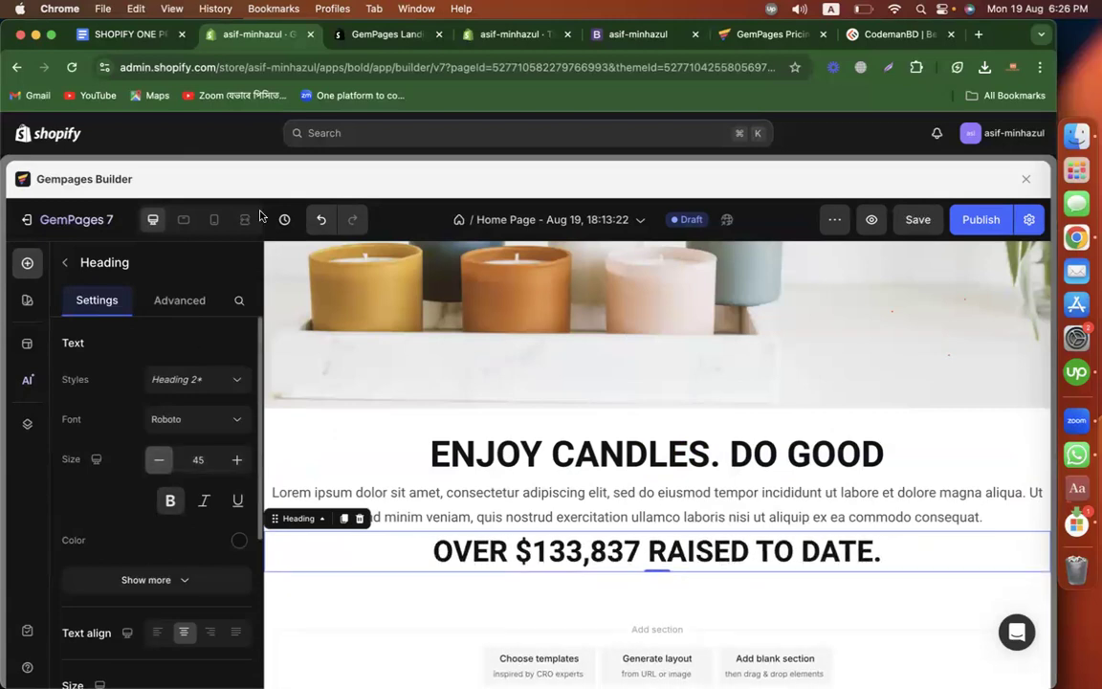
Step: Copy the YOUR PURCHASE MATTERS. heading text from the project document
click(105, 36)
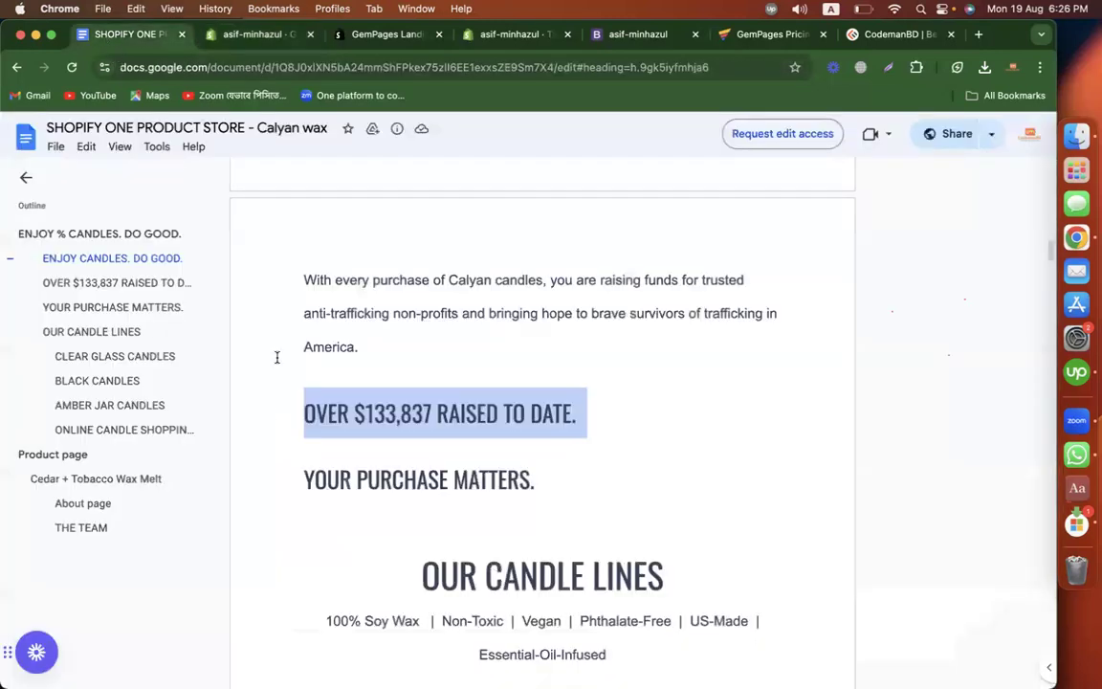
drag(292, 484, 536, 489)
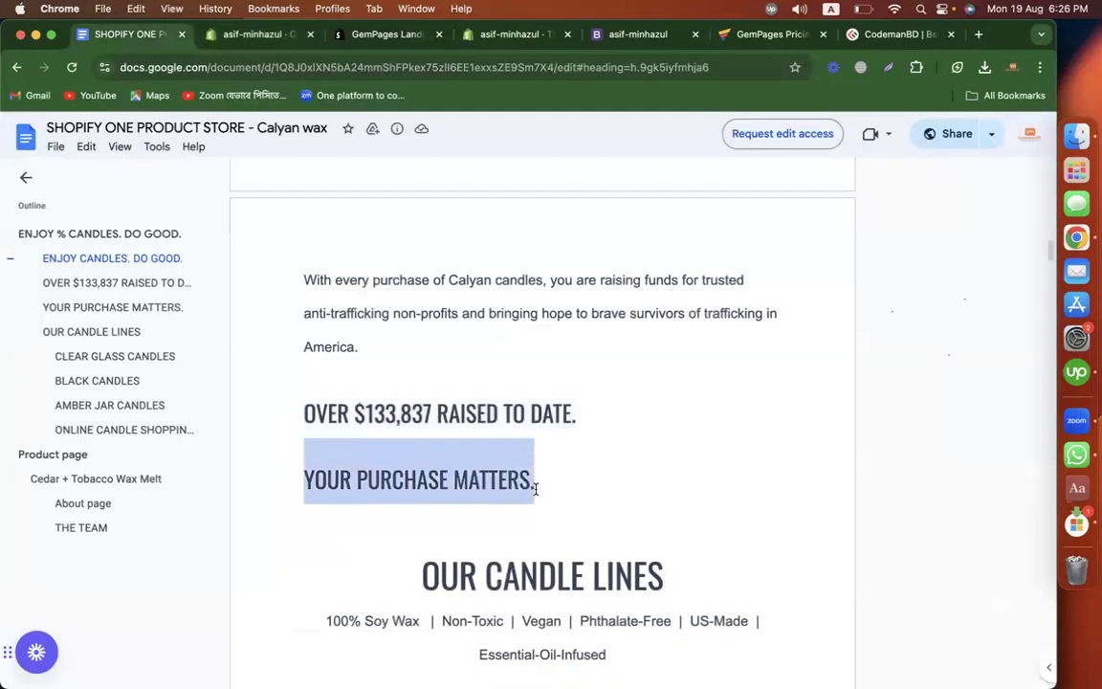
click(253, 34)
Step: Duplicate the OVER $133,837 RAISED TO DATE. heading element
scroll(436, 283, down, 2)
double_click(619, 462)
right_click(619, 462)
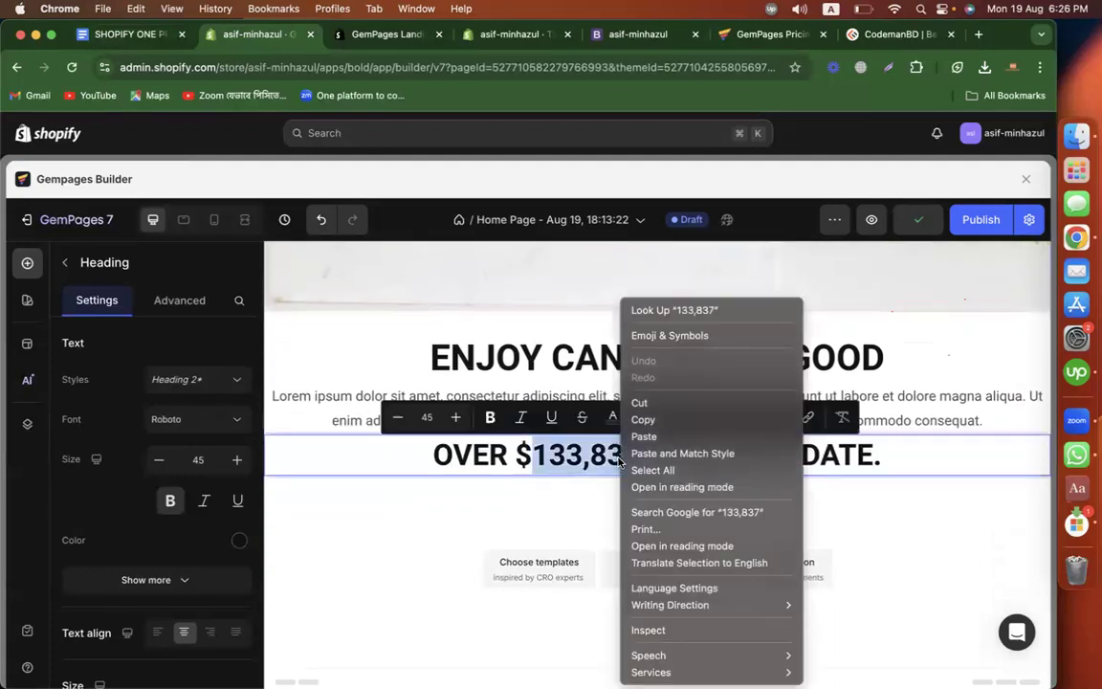
click(439, 532)
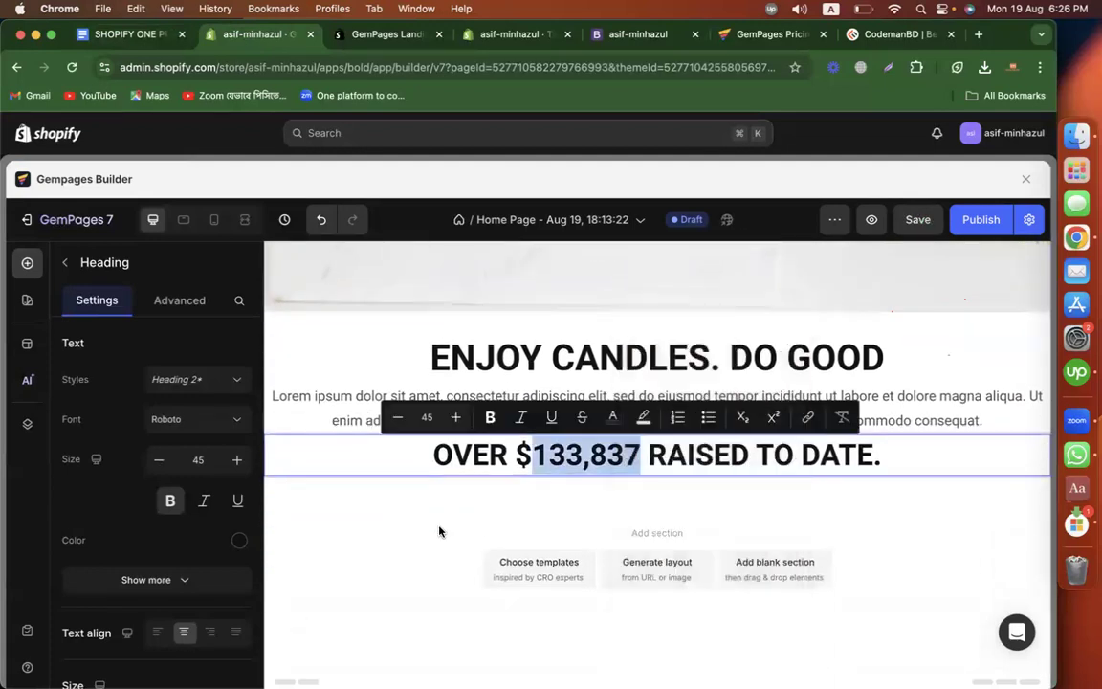
click(439, 531)
right_click(471, 457)
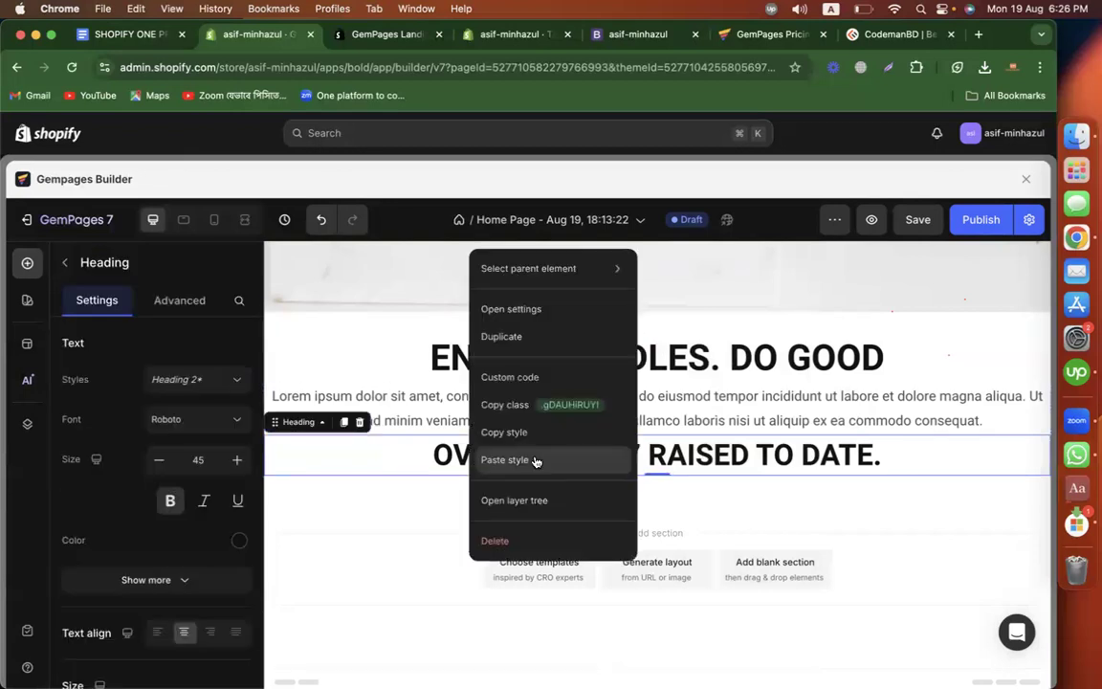
click(510, 338)
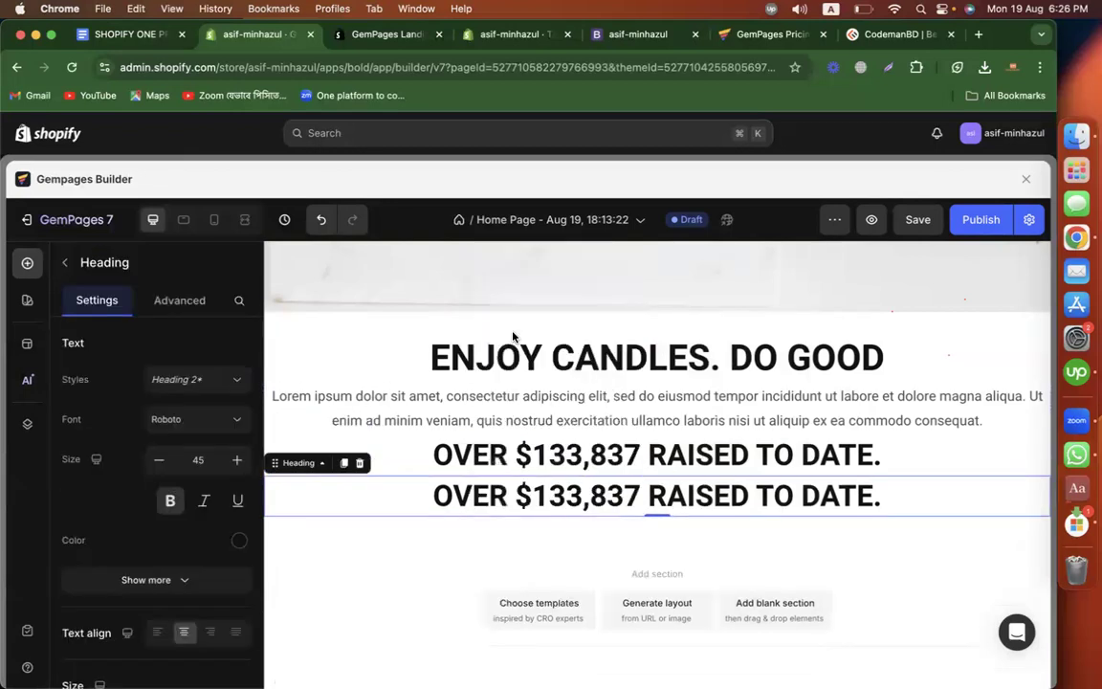
Step: Replace the duplicated heading's text with YOUR PURCHASE MATTERS. and save the page
triple_click(525, 504)
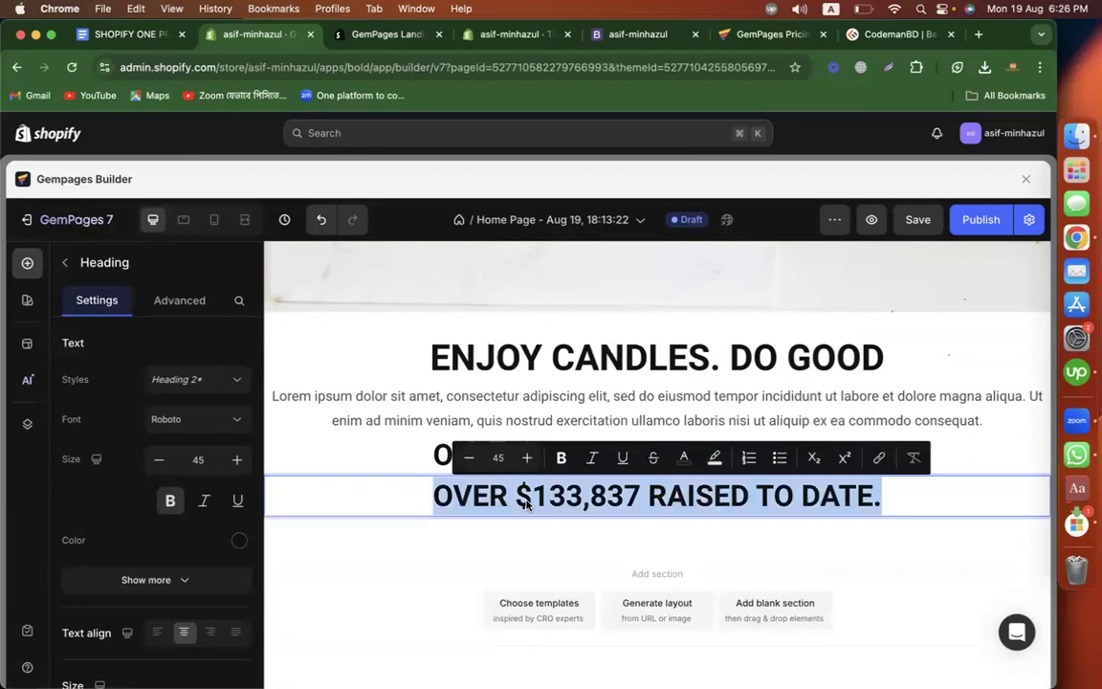
key(super+v)
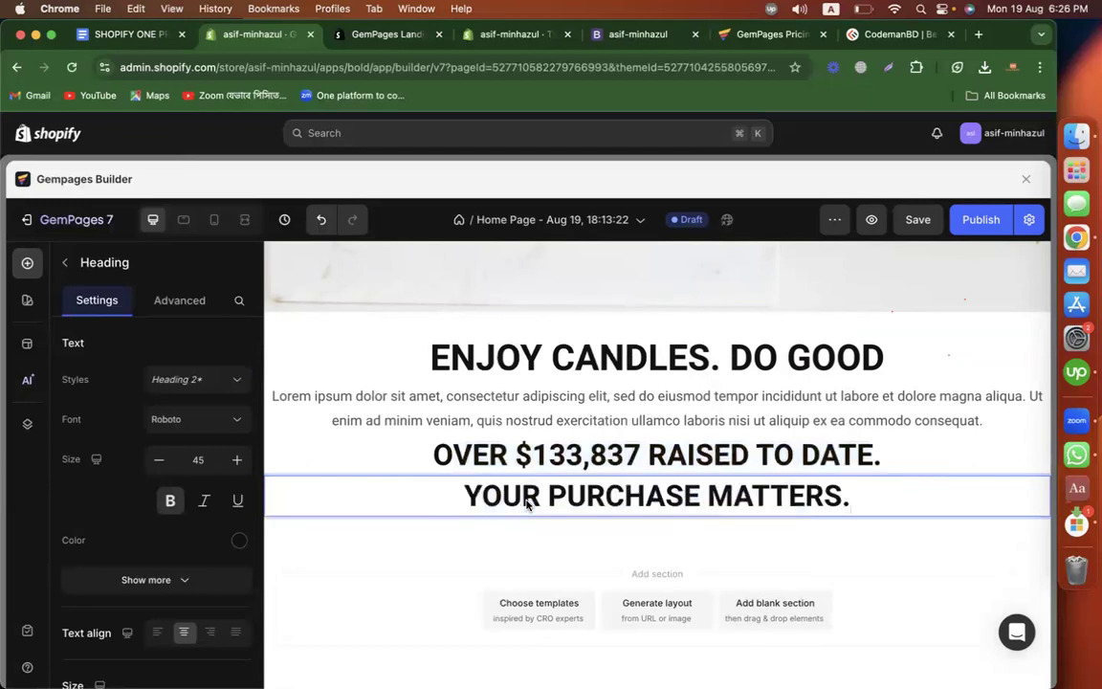
click(449, 551)
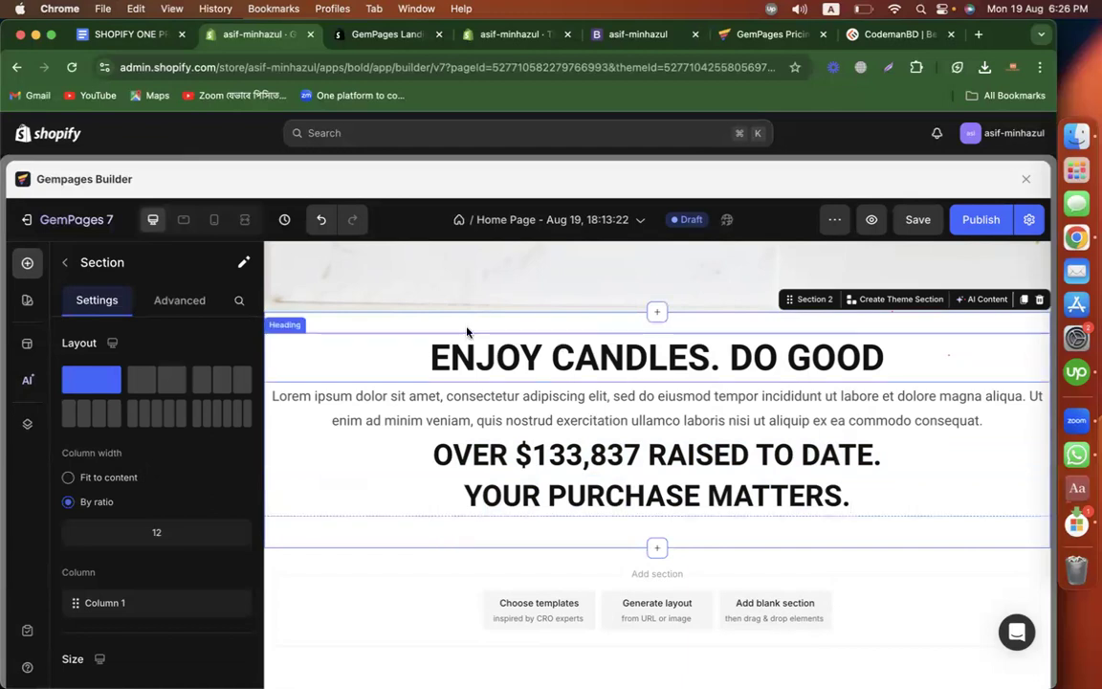
key(super+s)
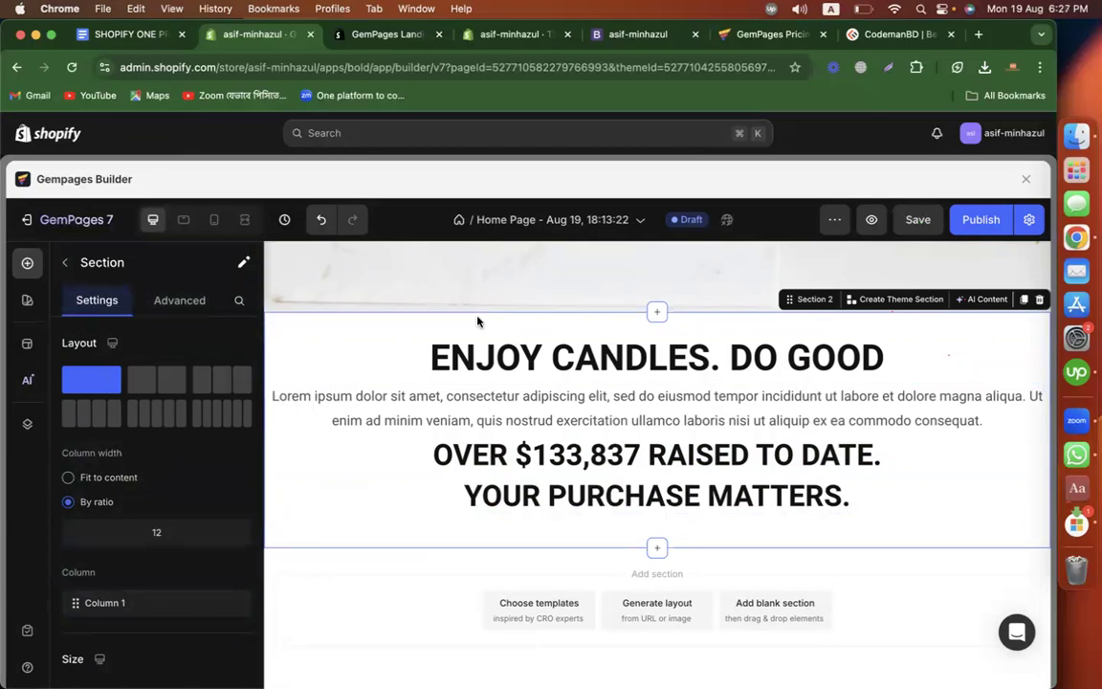
Step: Set the text section's left and right inner padding to 100 px
click(183, 300)
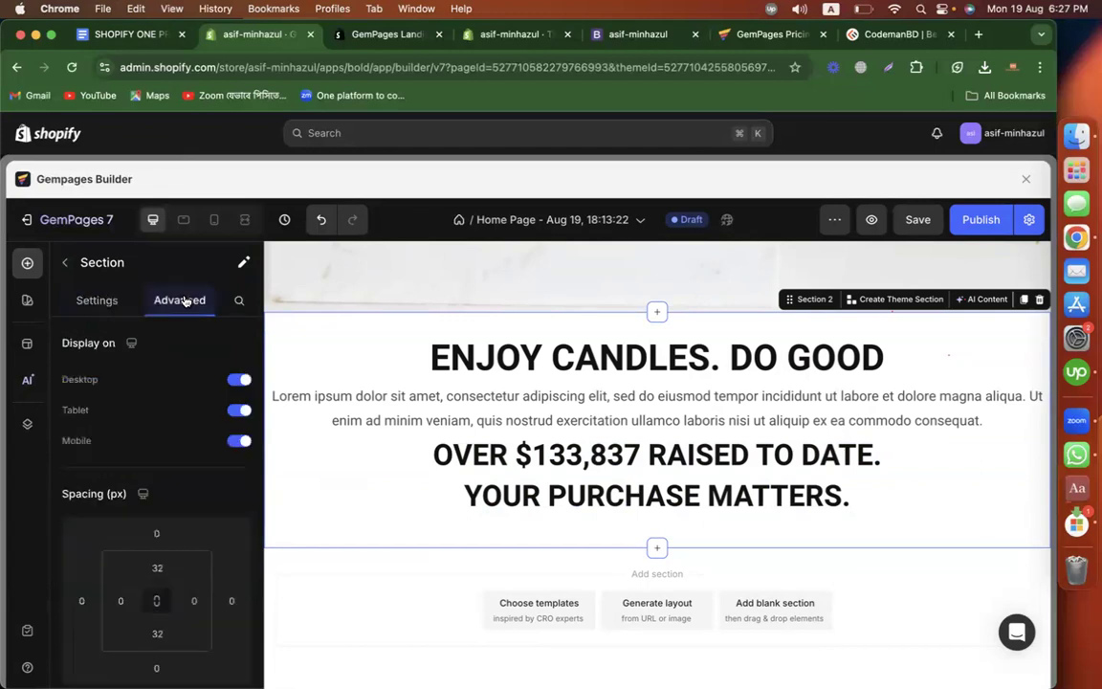
scroll(180, 435, down, 3)
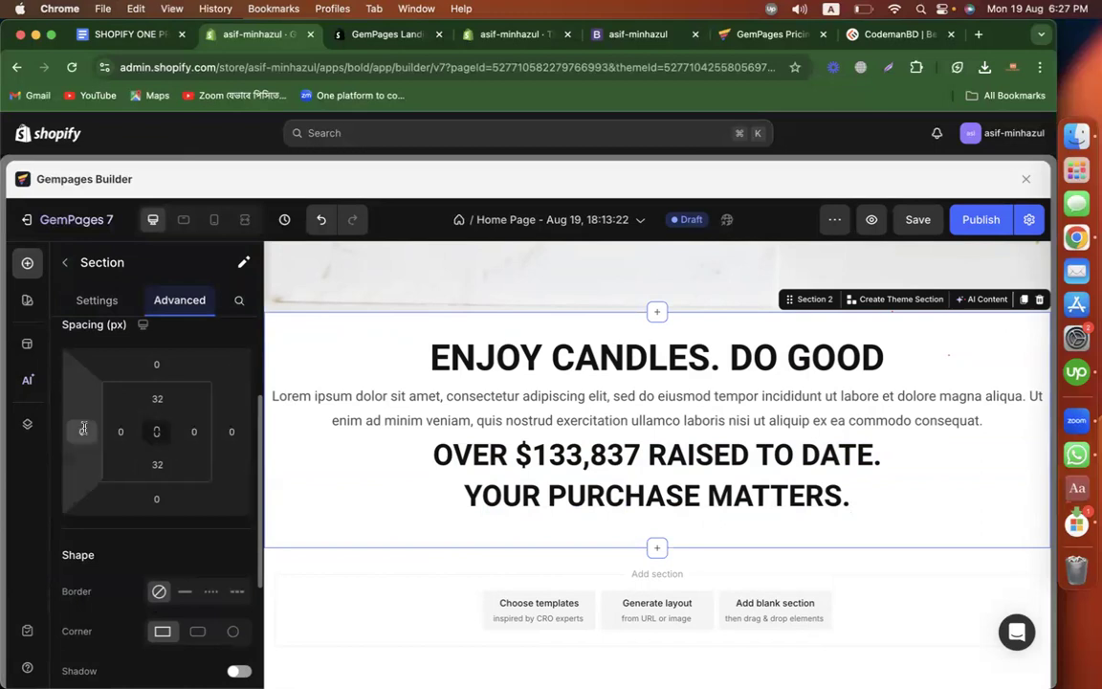
click(124, 431)
key(shift+Tab)
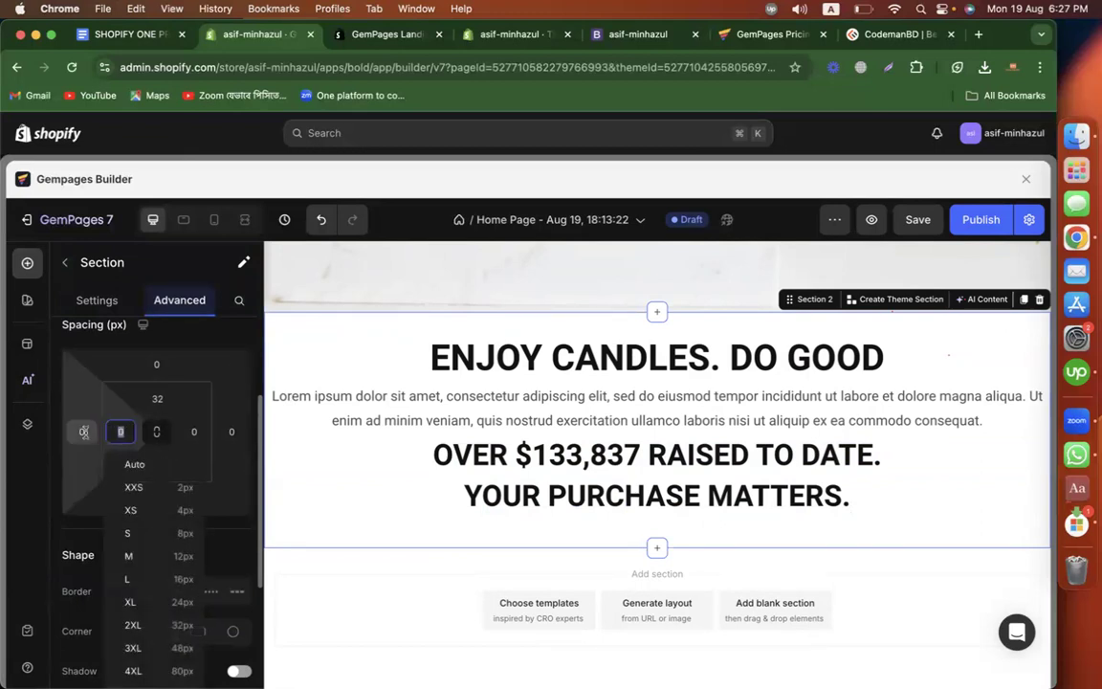
key(Tab)
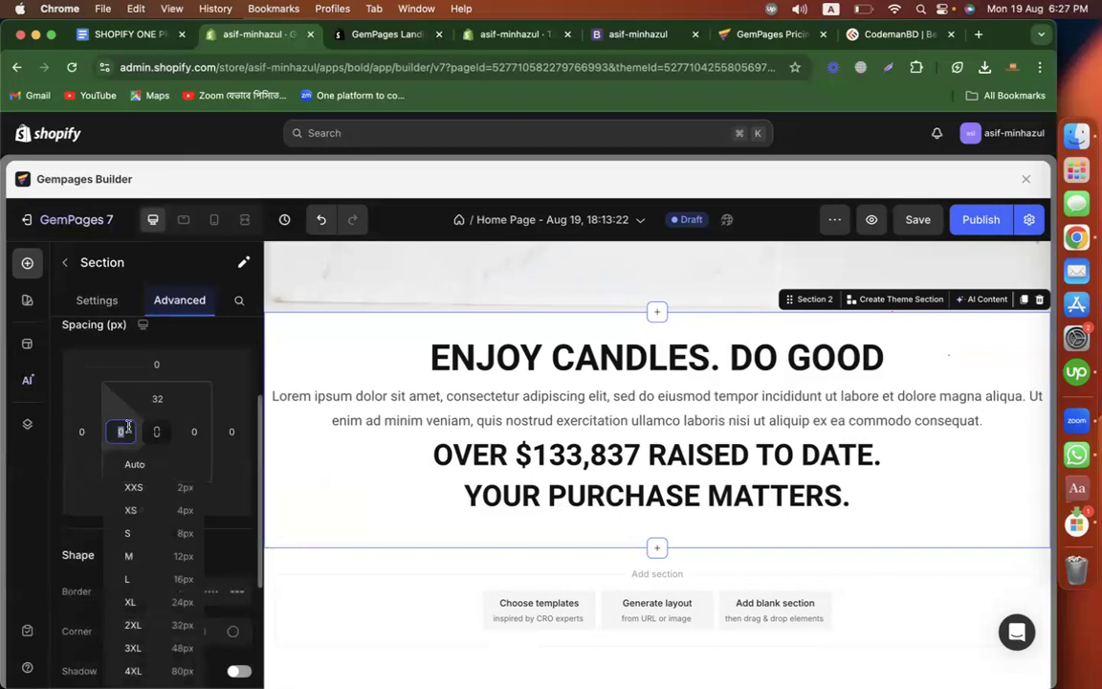
text(50)
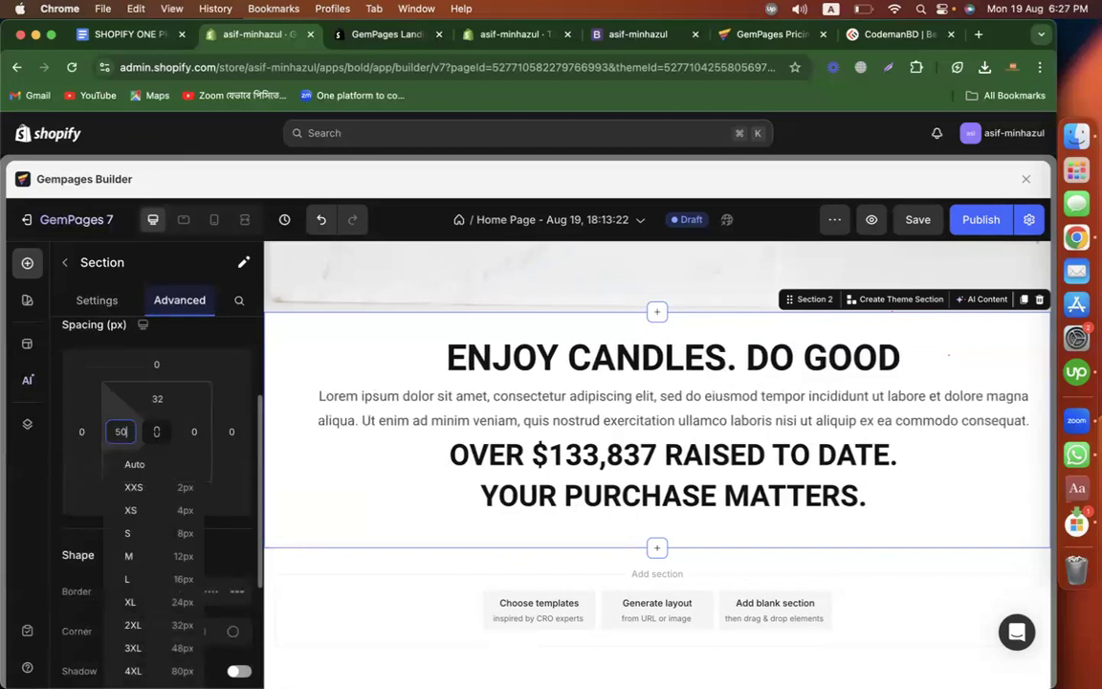
click(194, 432)
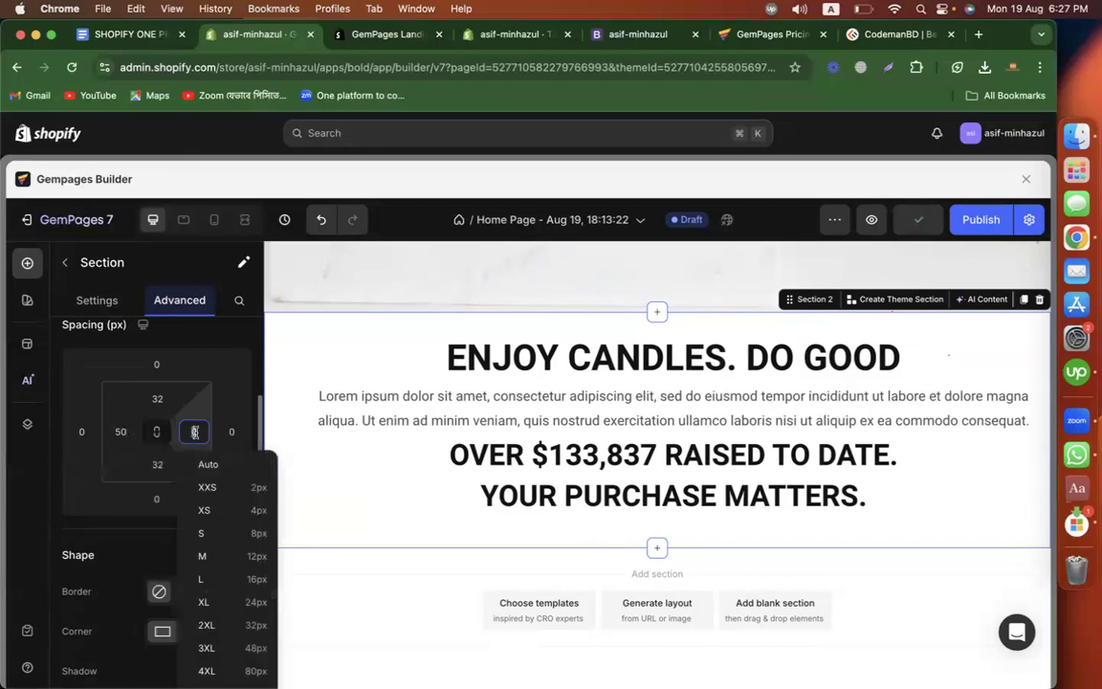
text(50)
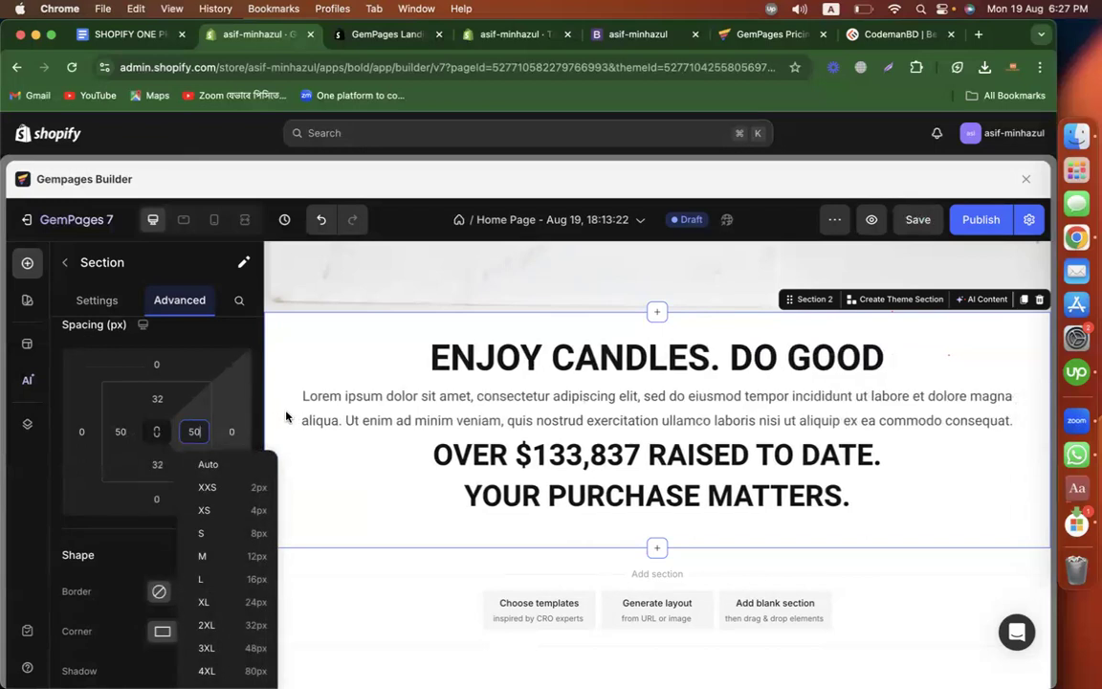
click(120, 431)
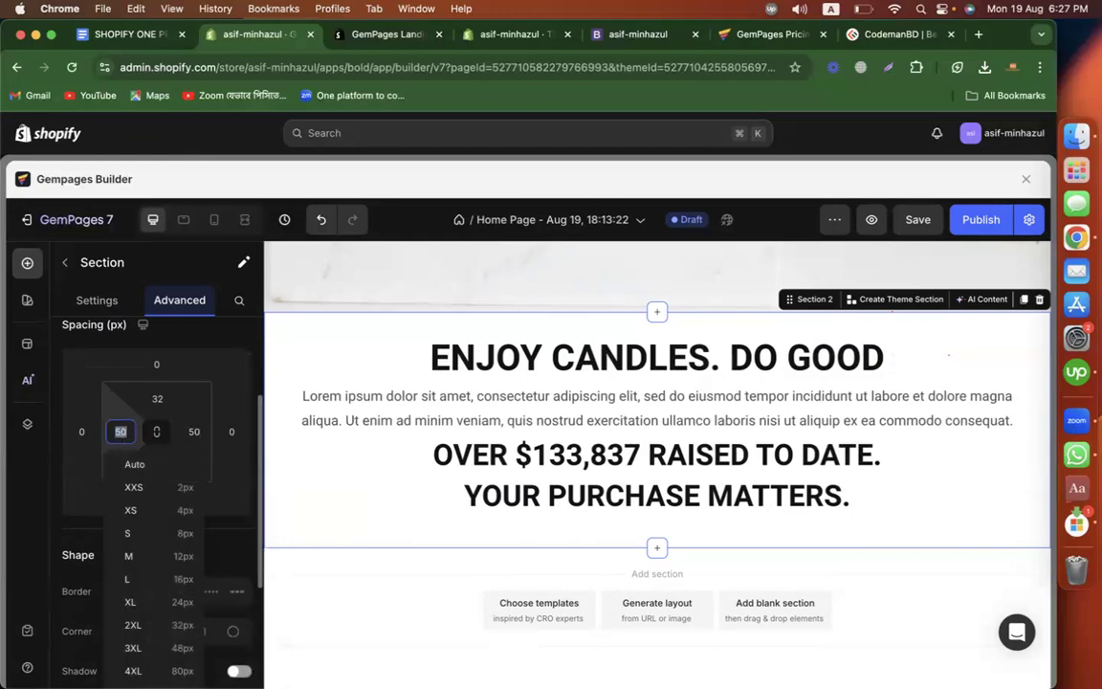
text(100)
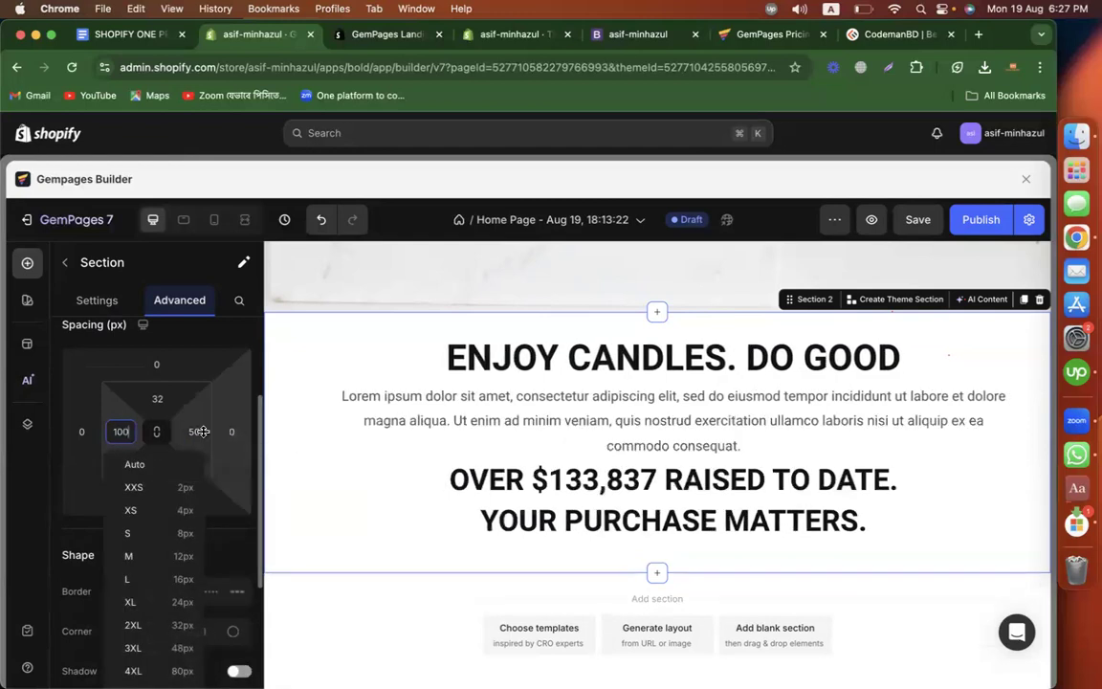
click(201, 431)
text(100)
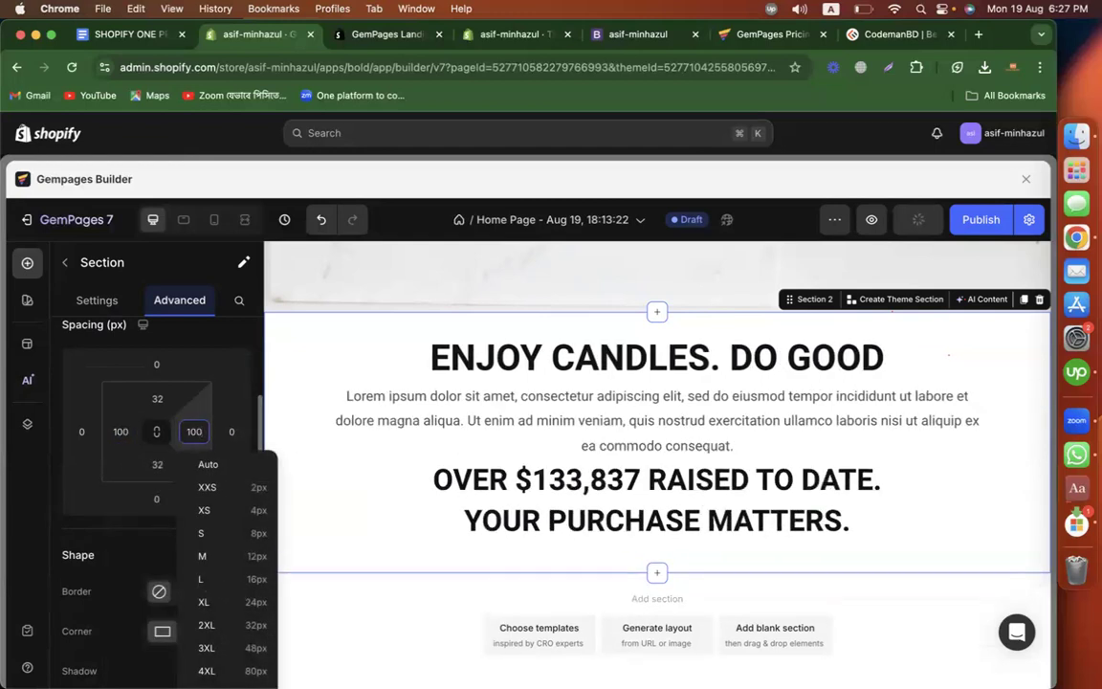
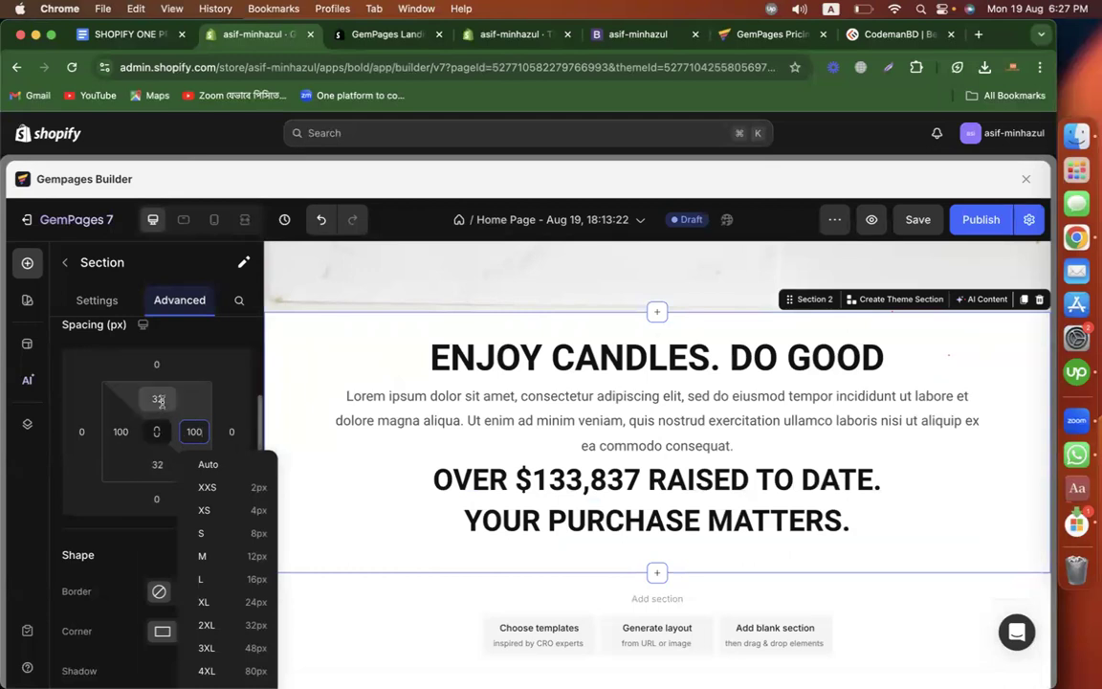
Step: Set the ENJOY CANDLES. DO GOOD section's top and bottom inner padding to 100 px
click(157, 398)
text(100)
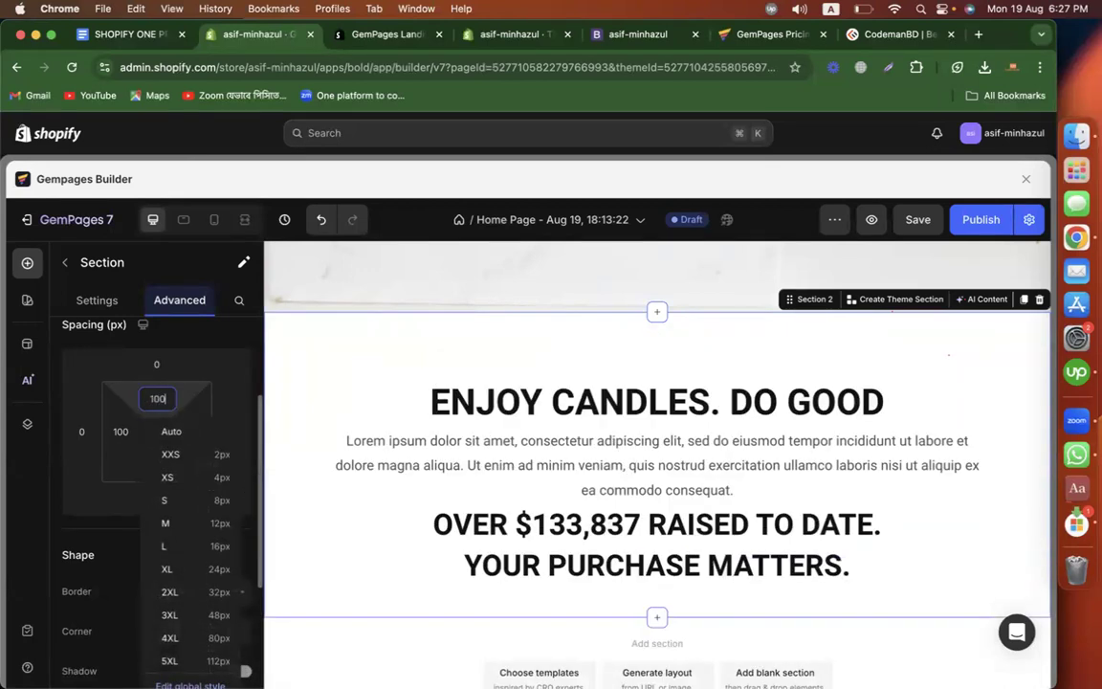
click(157, 464)
text(100)
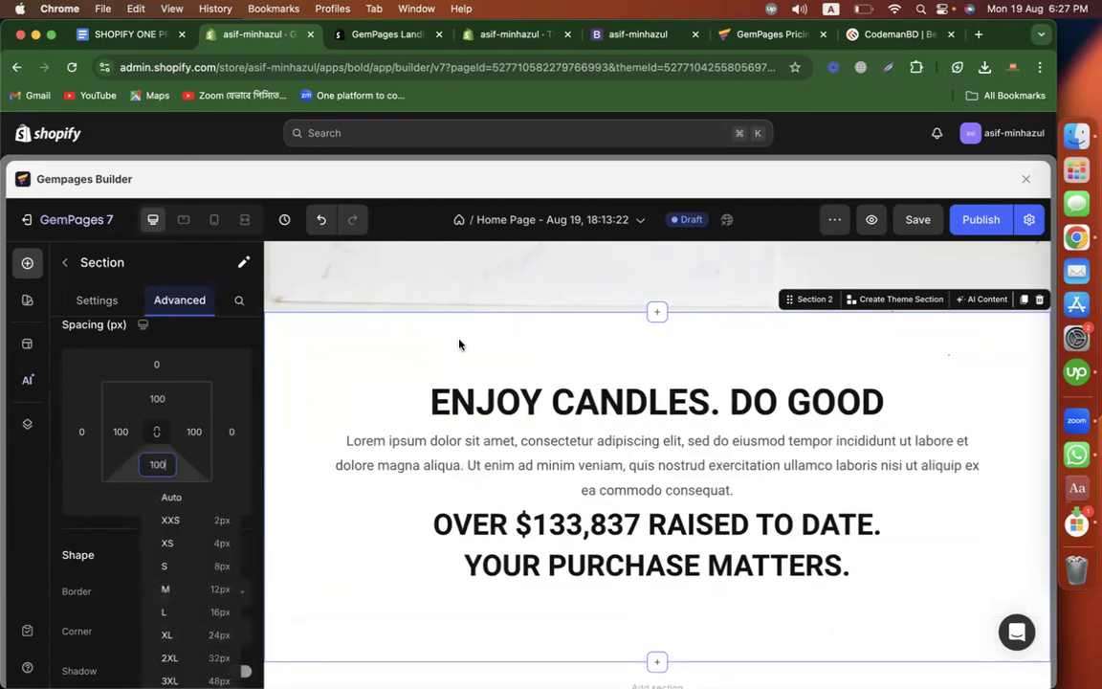
scroll(451, 337, down, 2)
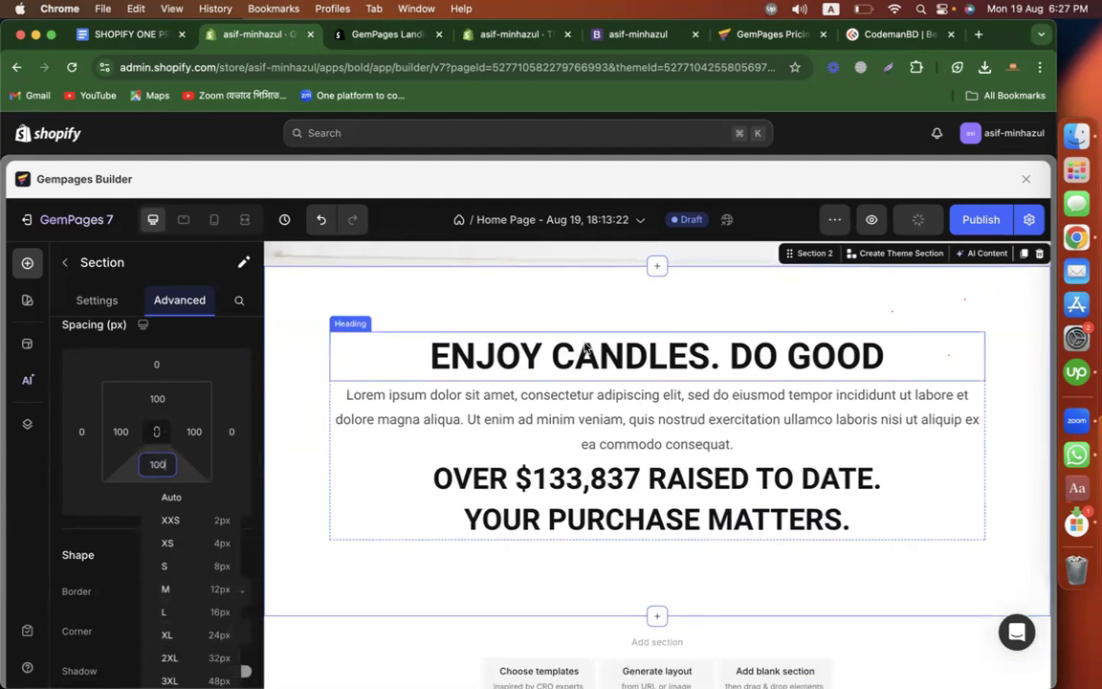
Step: Set the top margin of the Lorem ipsum text block under the ENJOY CANDLES. DO GOOD heading to 20 px
click(568, 414)
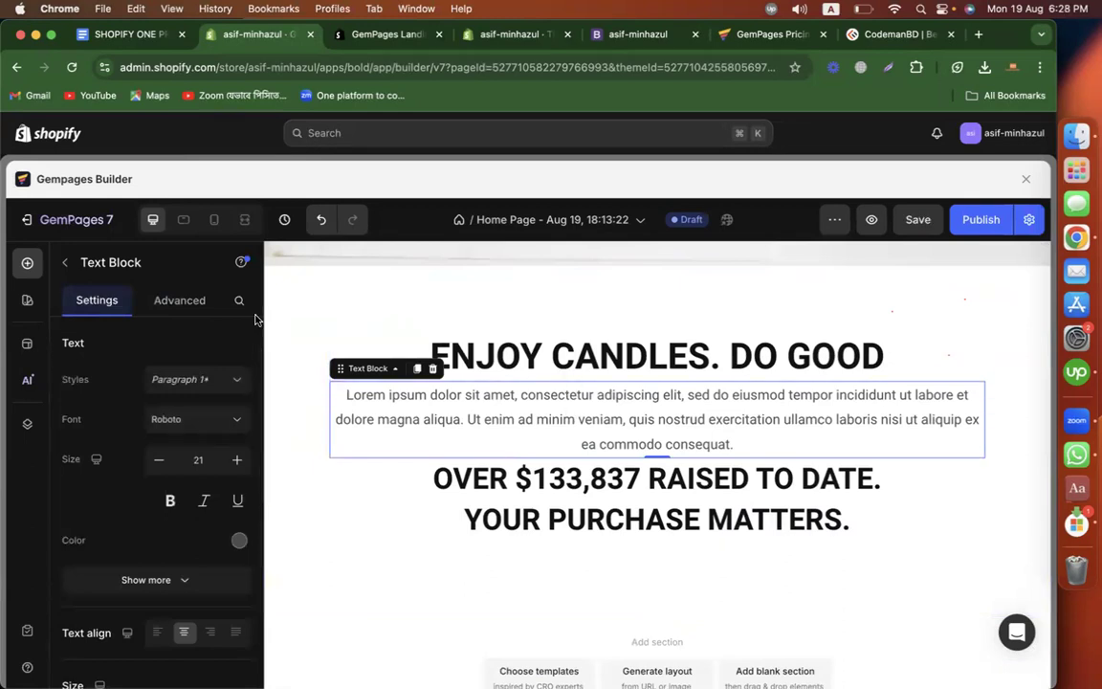
click(178, 304)
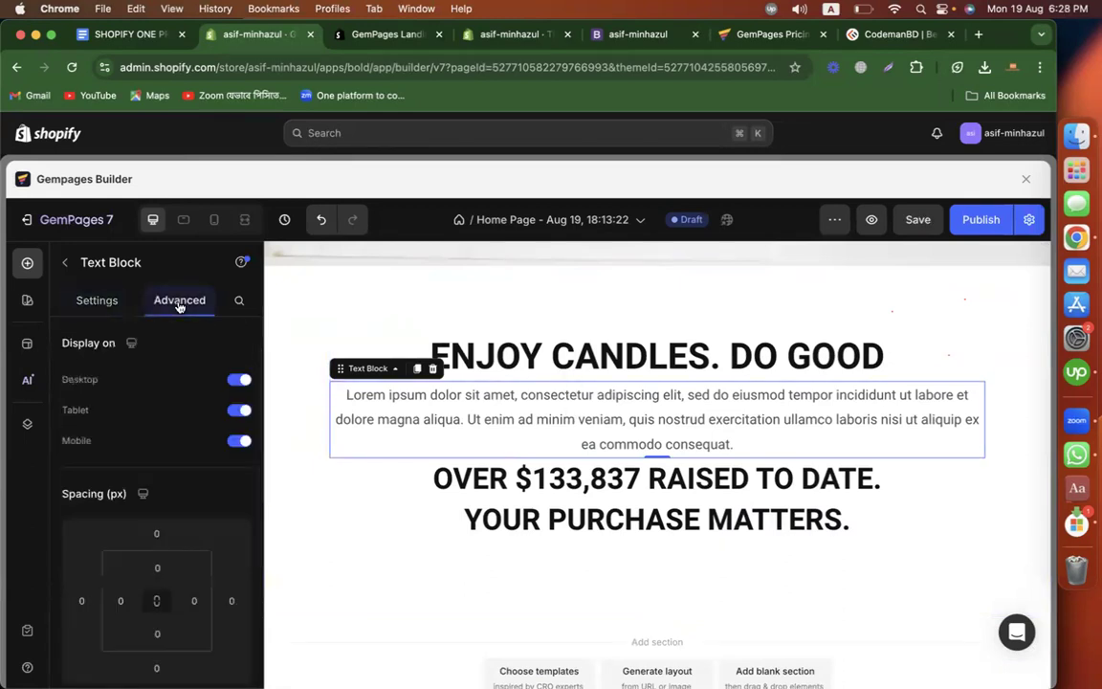
scroll(156, 412, down, 3)
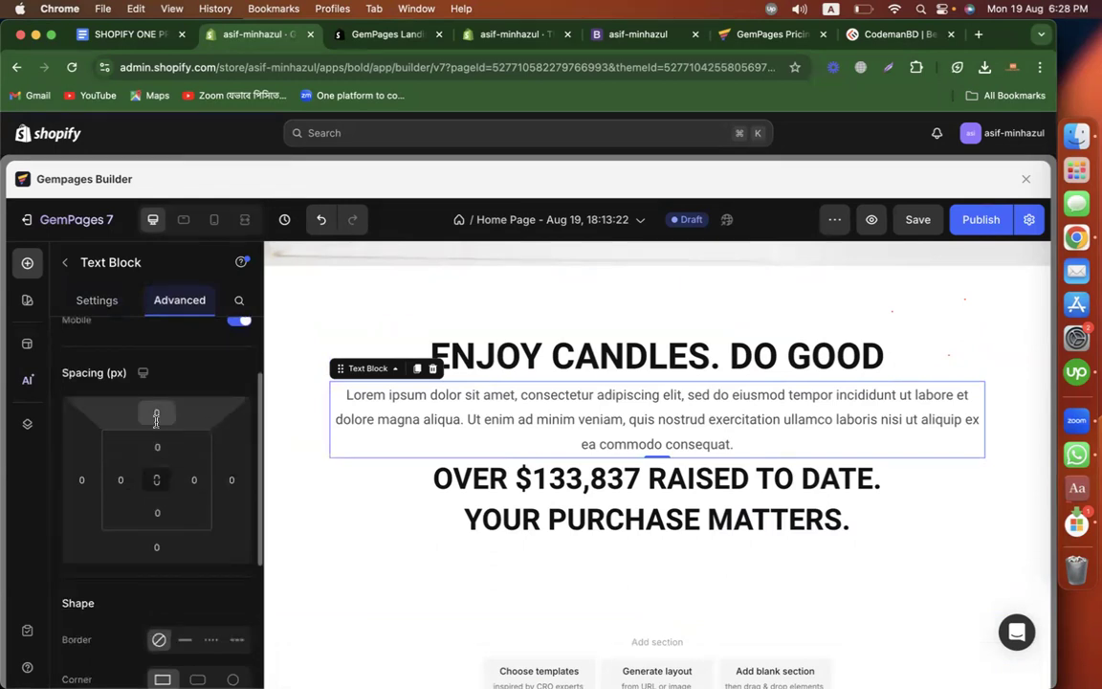
click(155, 413)
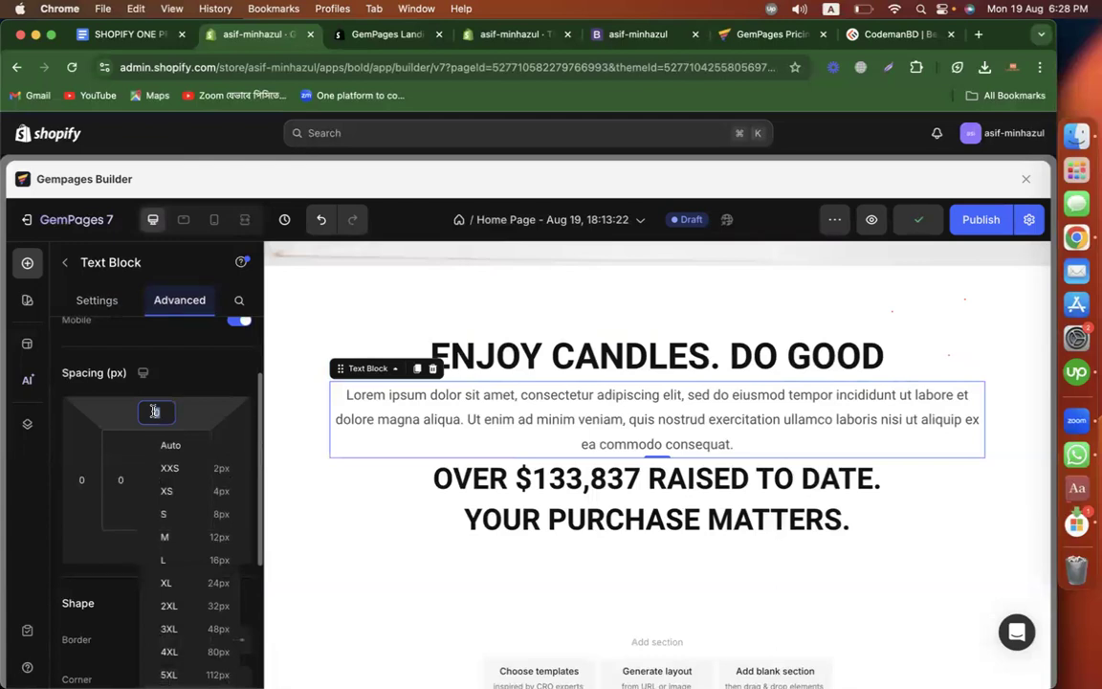
text(20)
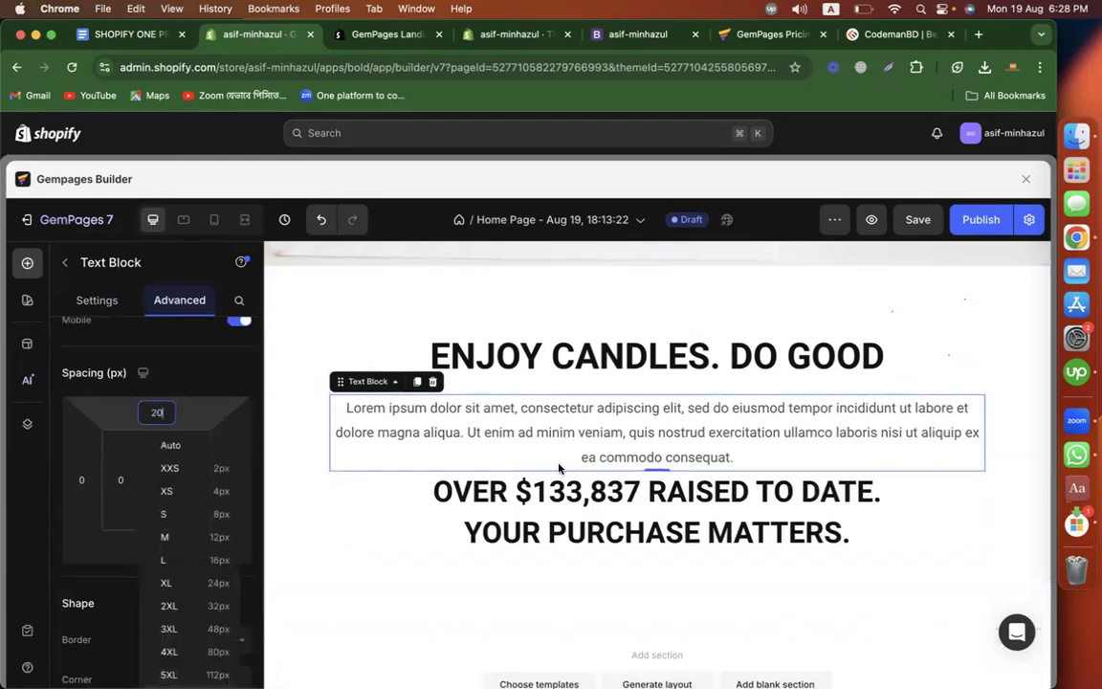
Step: Set the top margin of the OVER $133,837 RAISED TO DATE. and YOUR PURCHASE MATTERS. headings to 20 px each
click(559, 499)
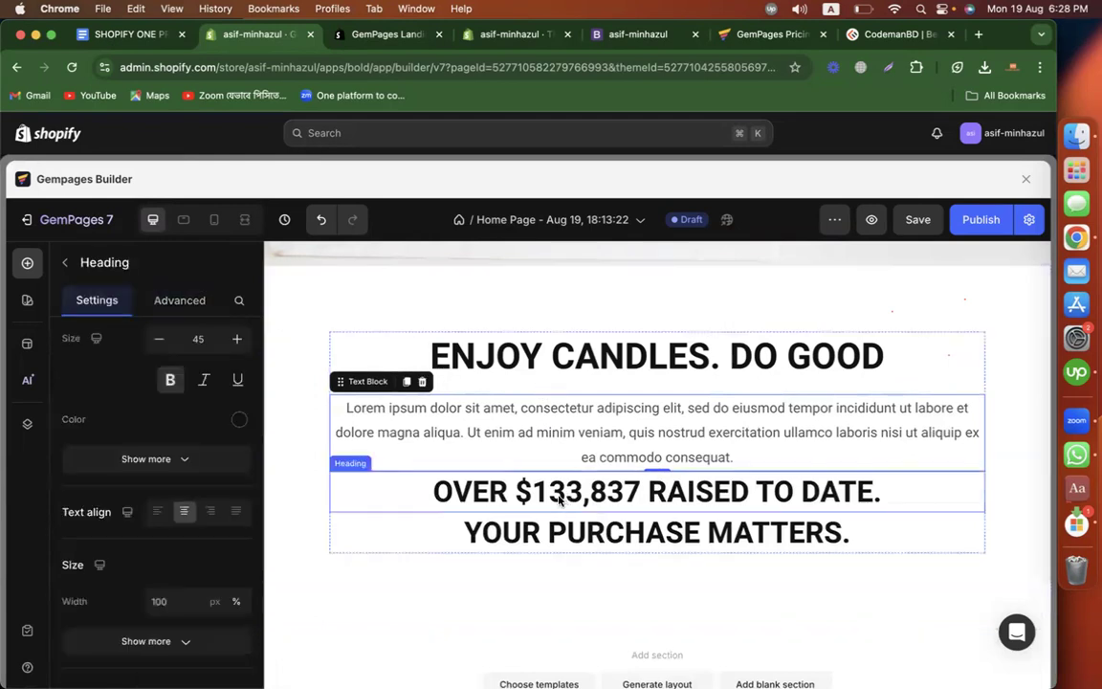
click(180, 303)
click(157, 534)
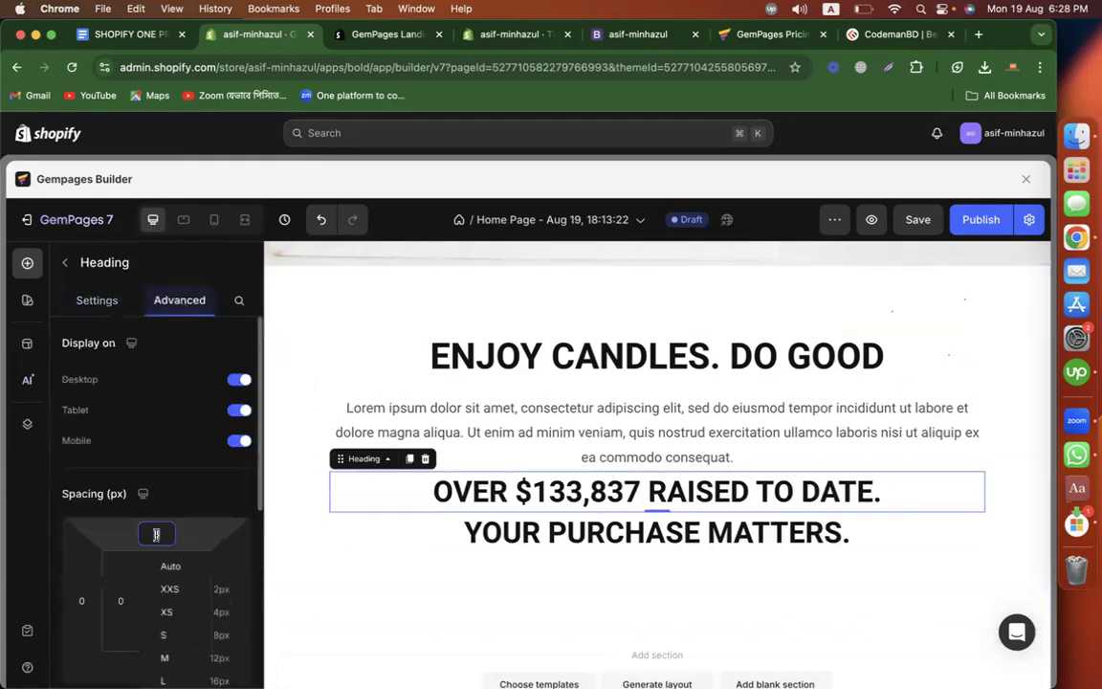
text(20)
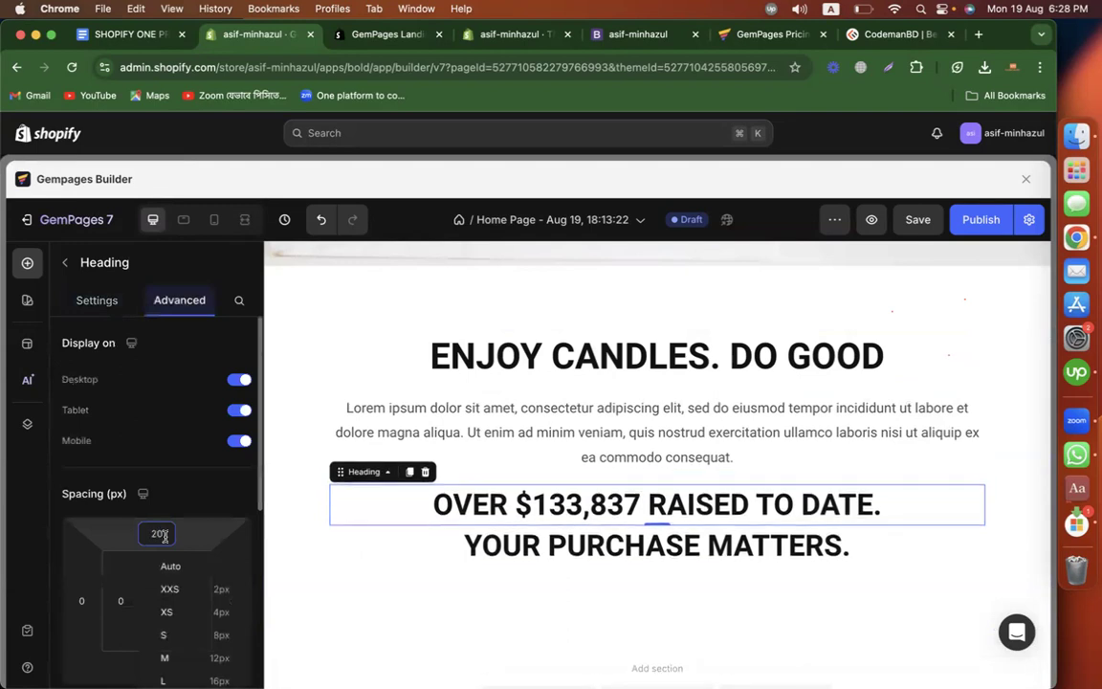
click(435, 548)
click(158, 533)
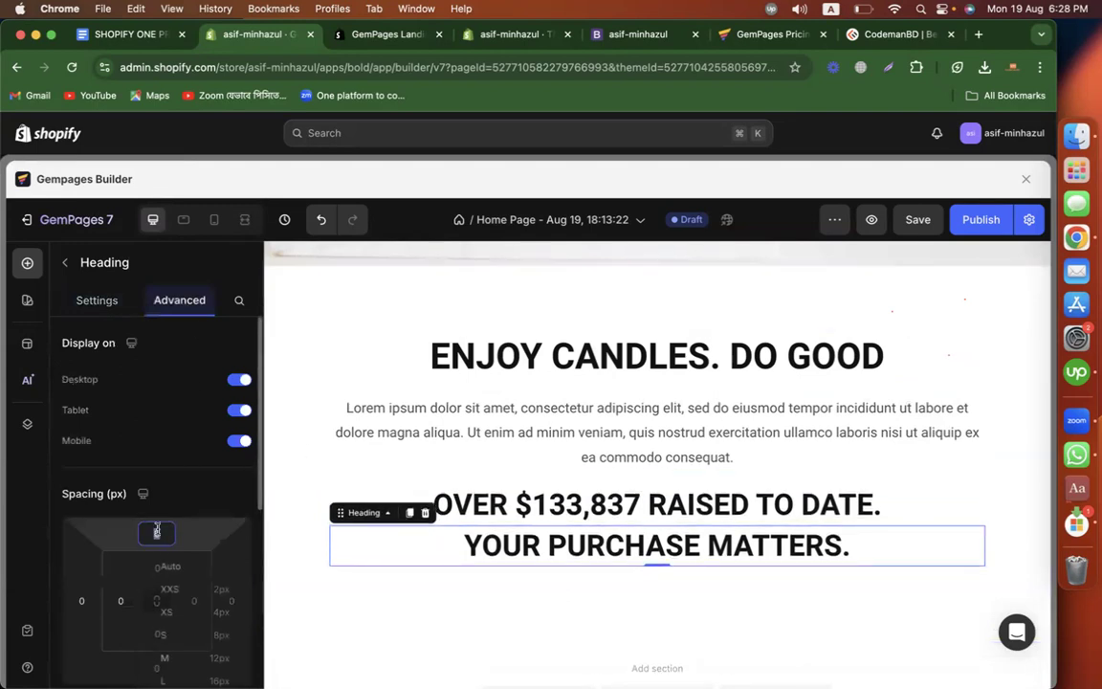
text(20)
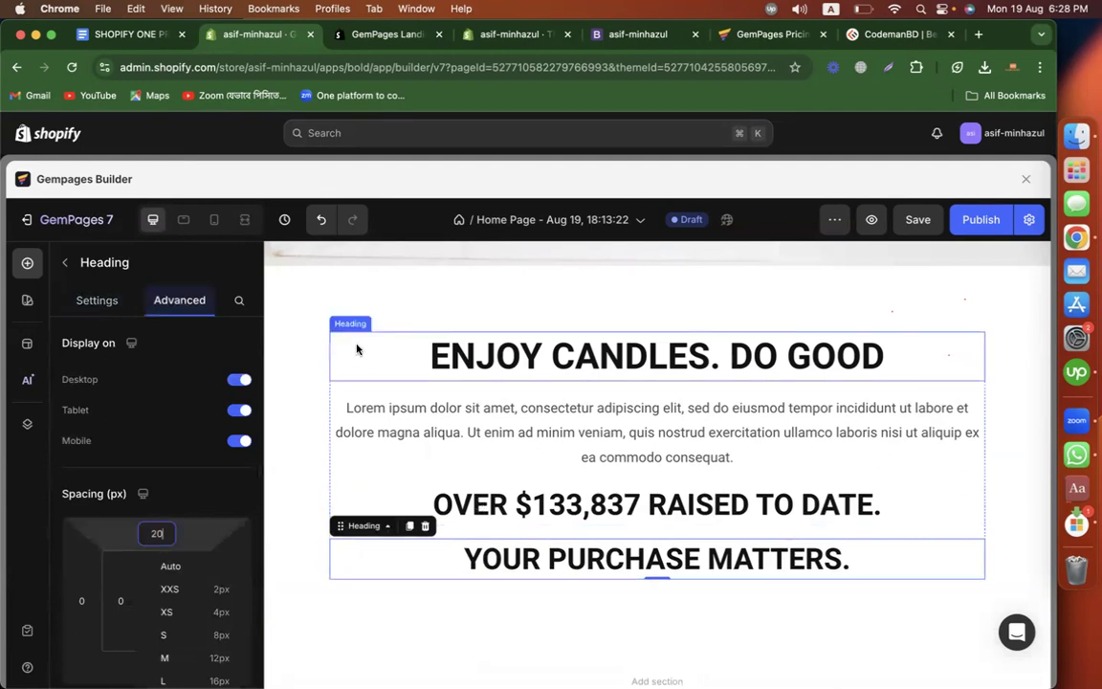
Step: Review the hero and text sections on the page and compare them with the matching content in the project document
click(310, 302)
scroll(310, 302, up, 4)
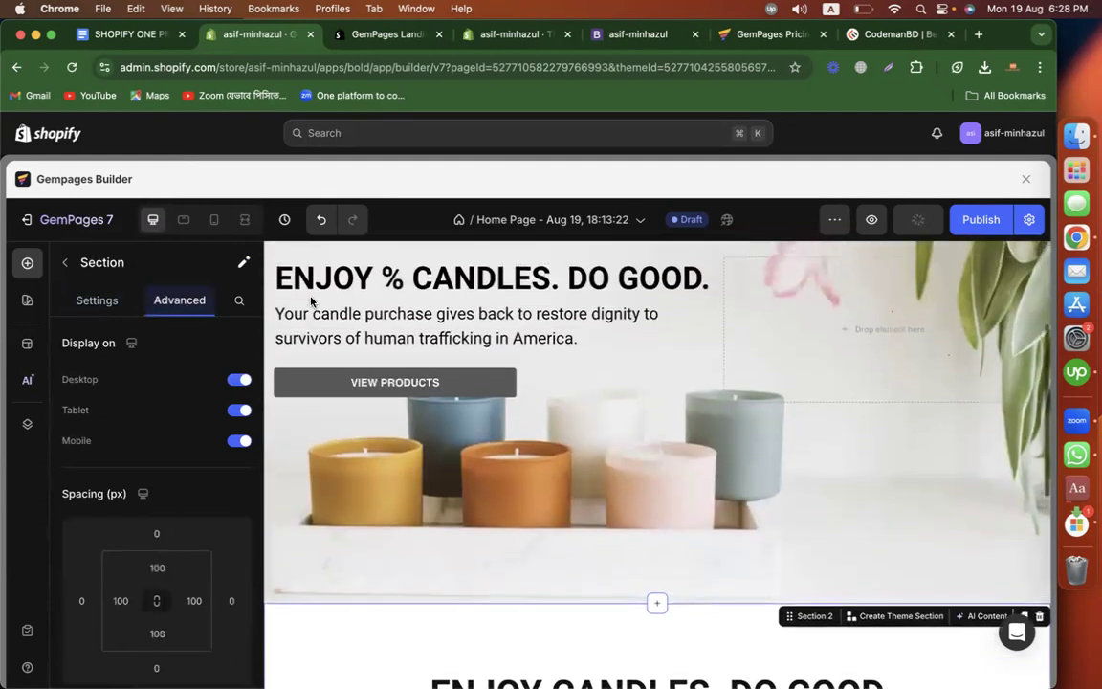
scroll(309, 303, down, 5)
scroll(310, 302, up, 1)
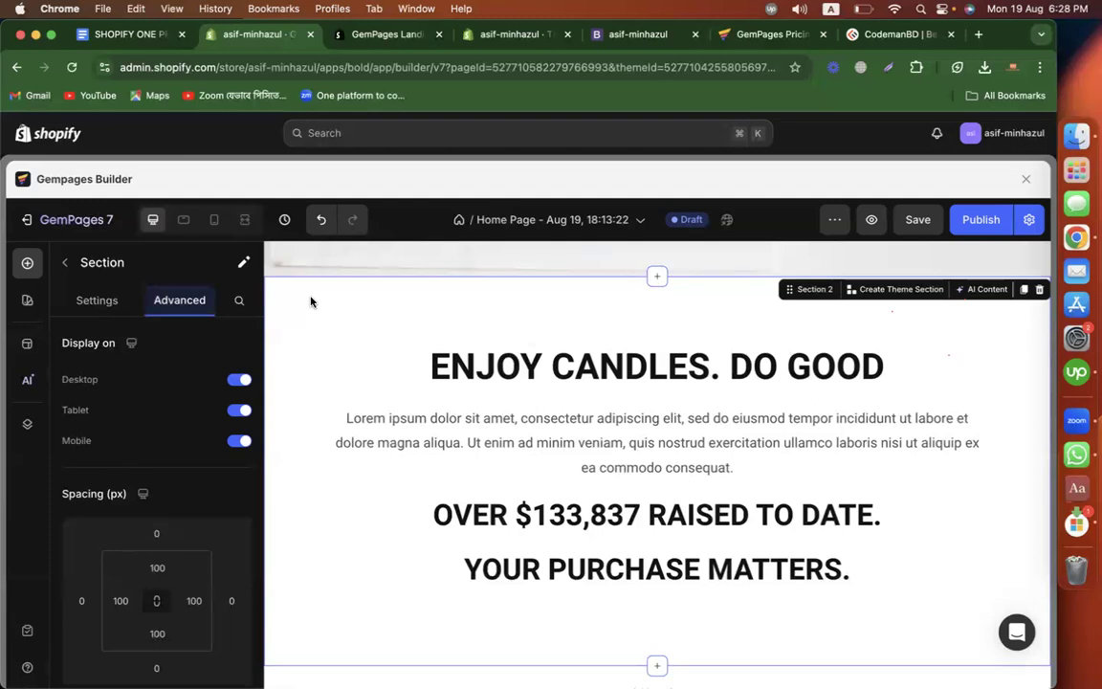
click(125, 35)
scroll(365, 482, down, 5)
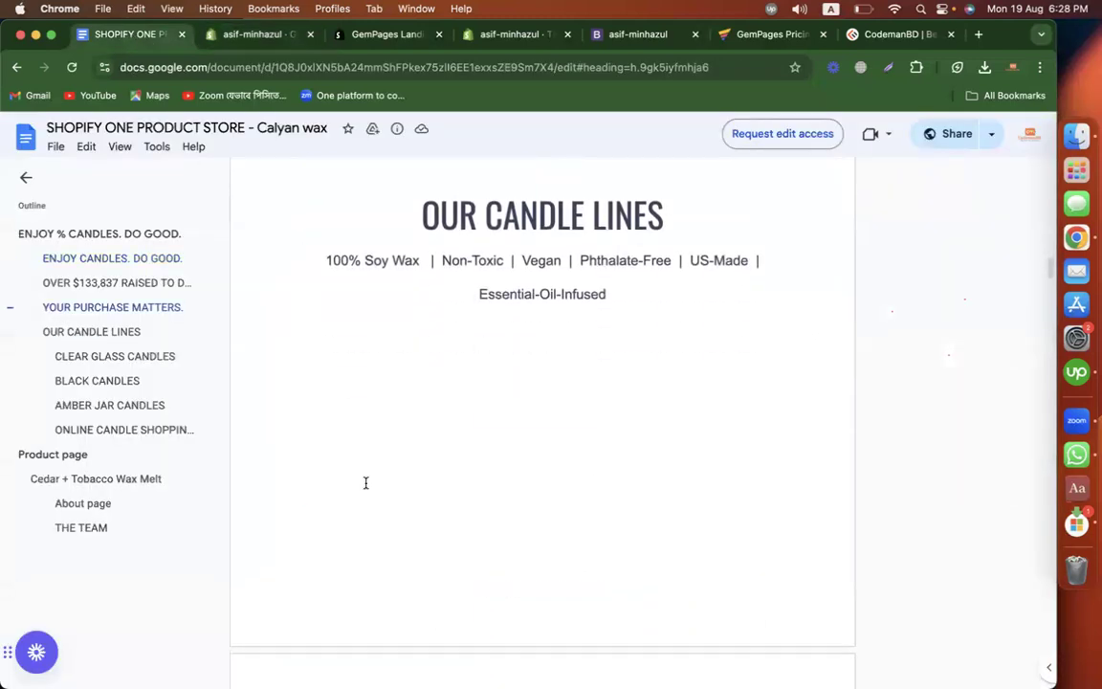
scroll(365, 482, down, 4)
scroll(365, 483, up, 7)
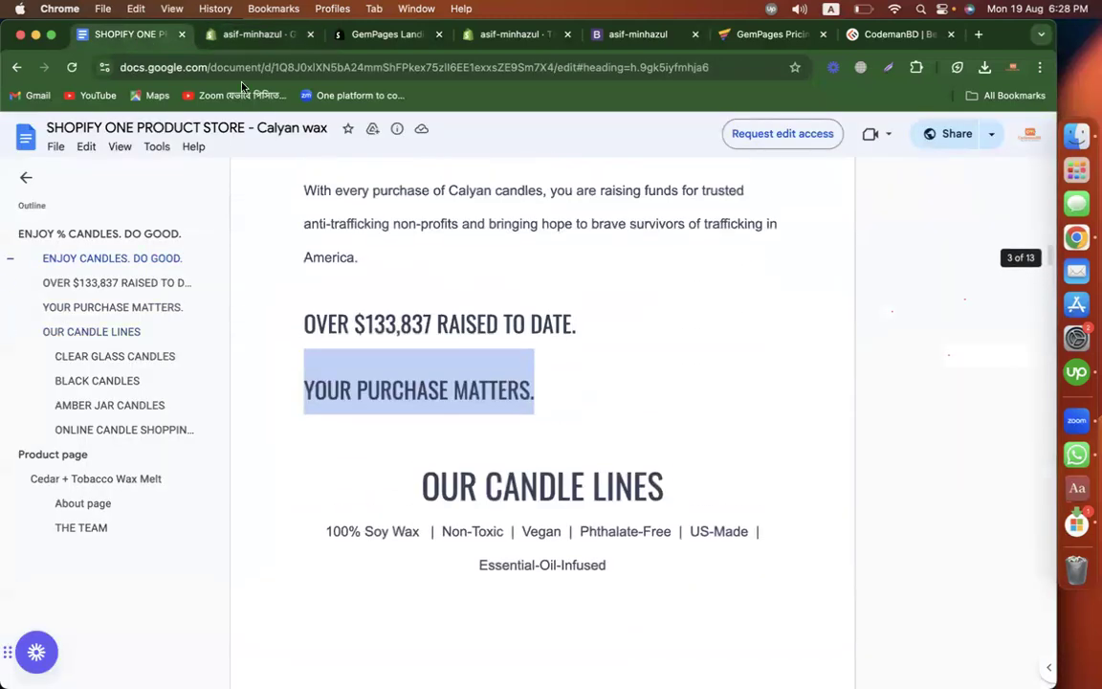
click(238, 37)
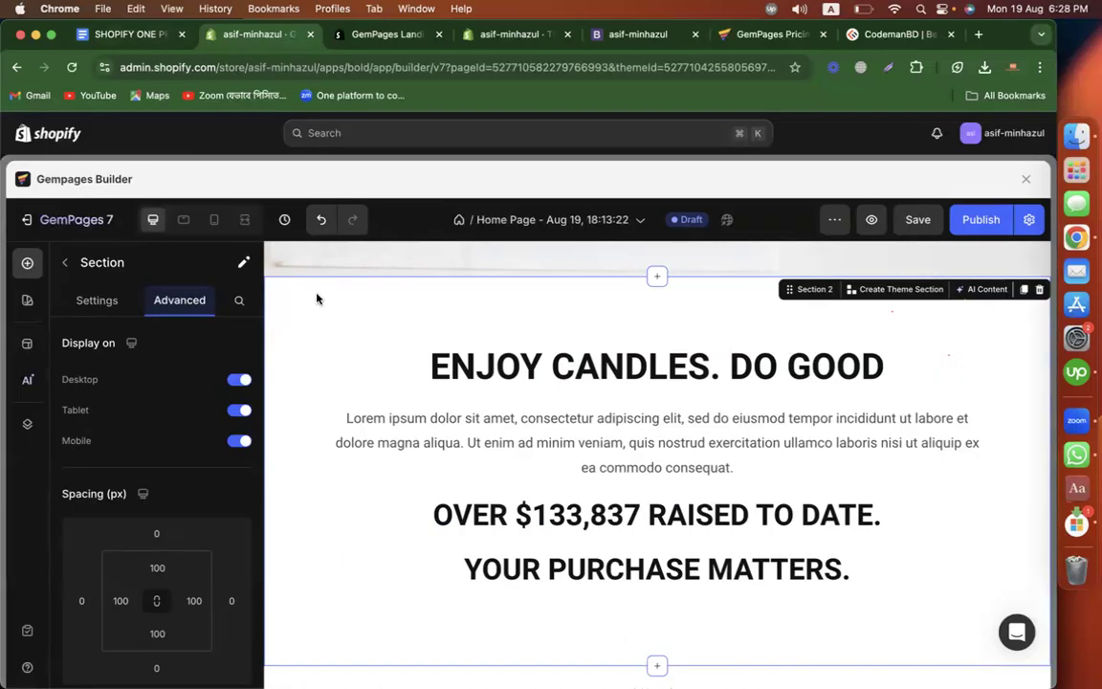
Step: Set the ENJOY CANDLES. DO GOOD section's background to solid light grey E0E0E0 and save the page
click(107, 300)
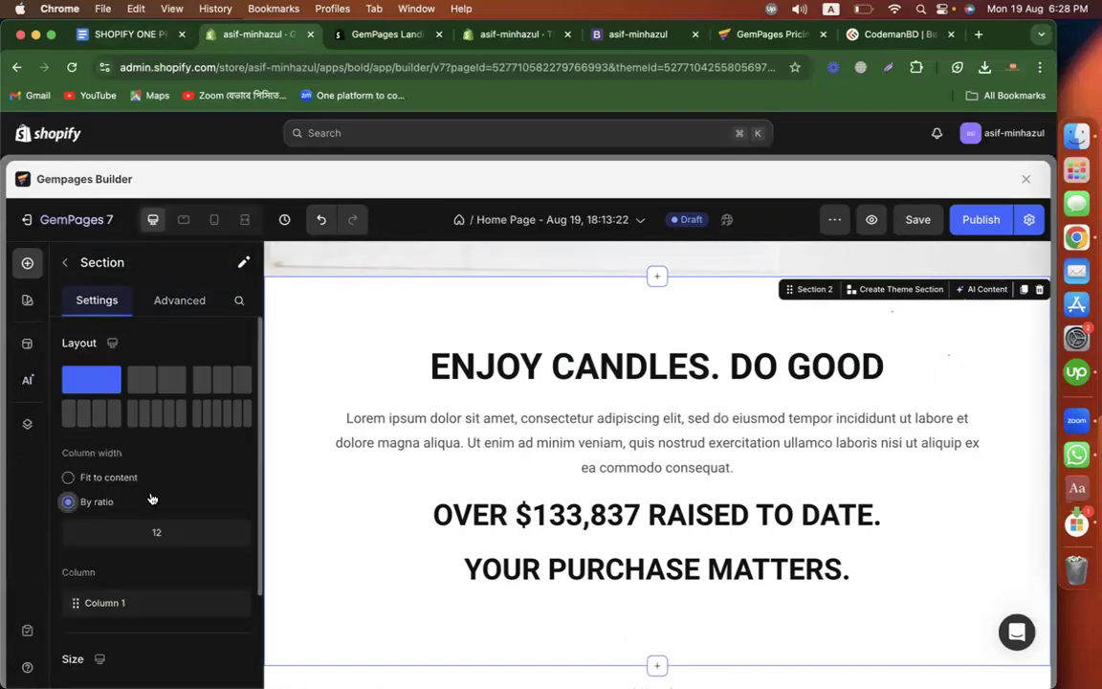
scroll(150, 499, down, 4)
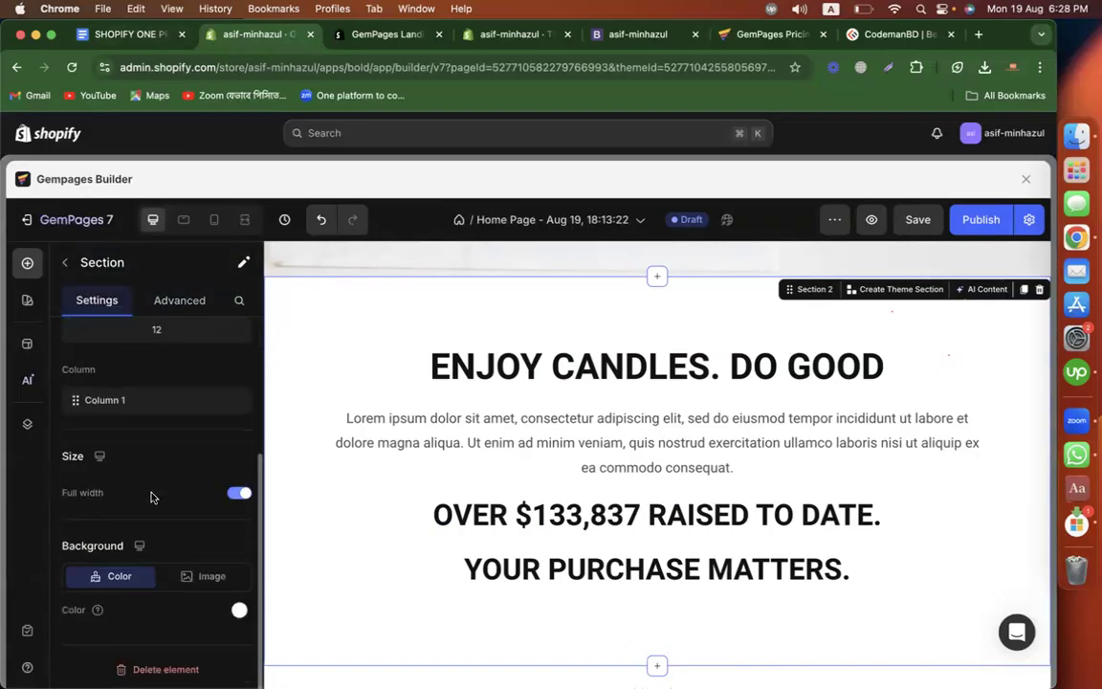
click(239, 610)
click(220, 450)
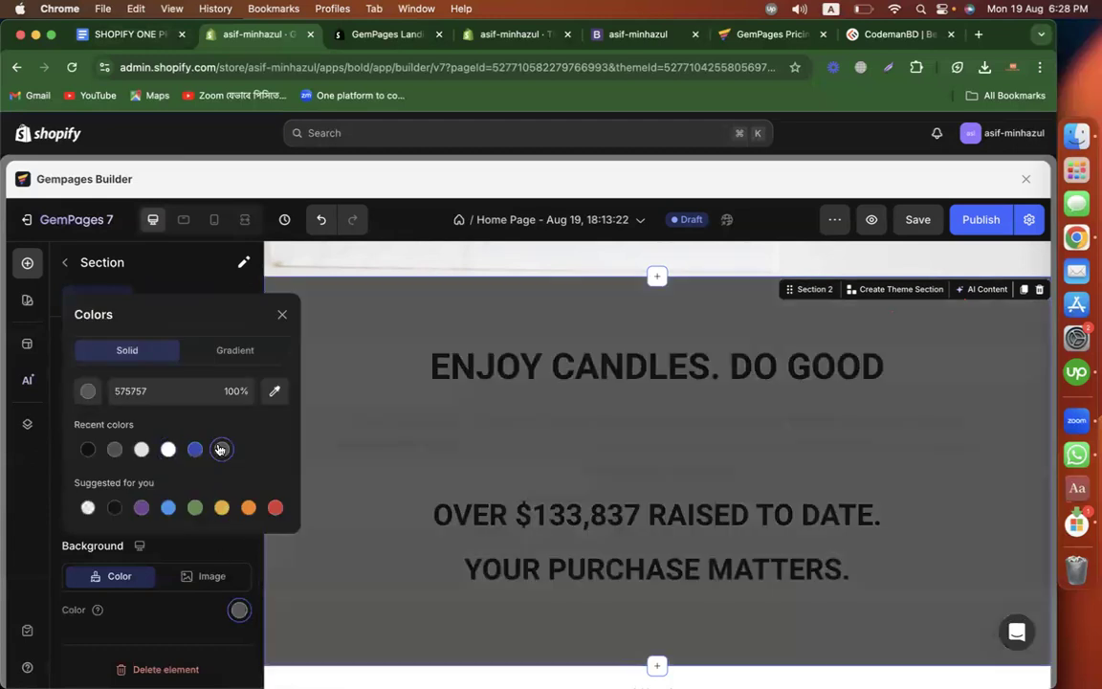
click(147, 392)
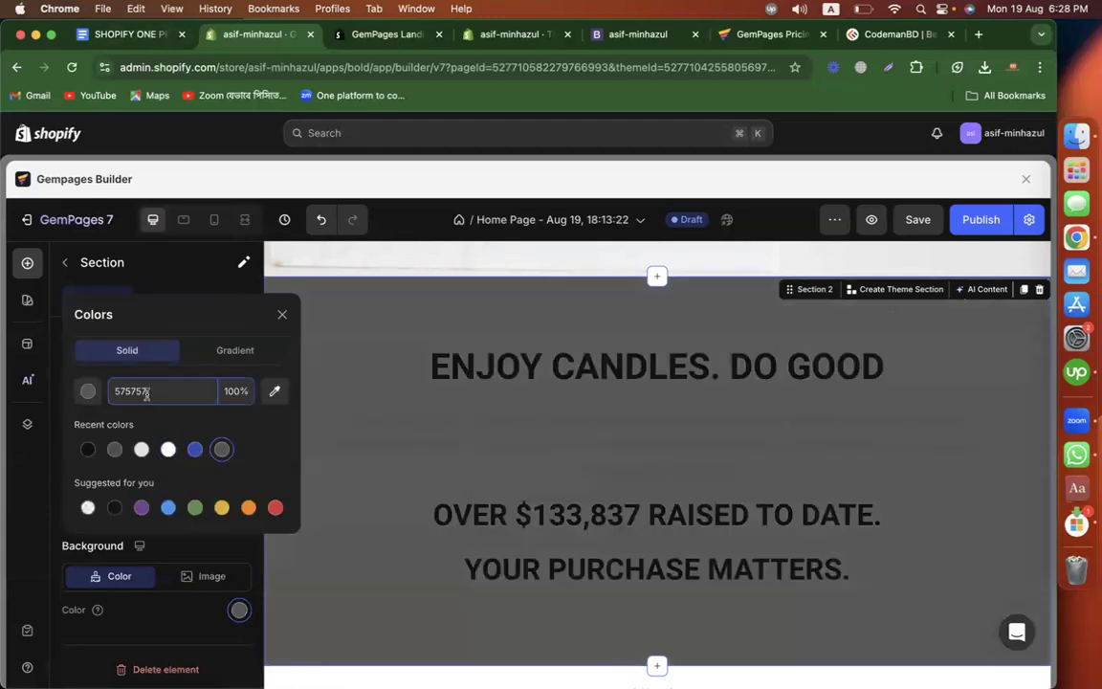
click(278, 395)
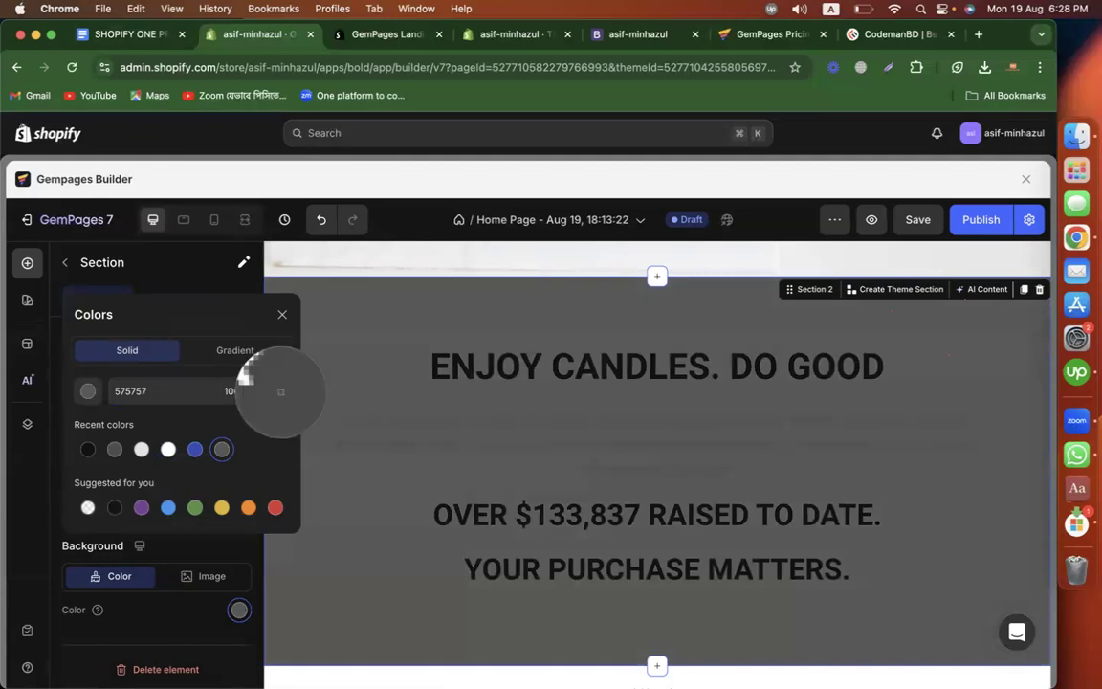
click(280, 395)
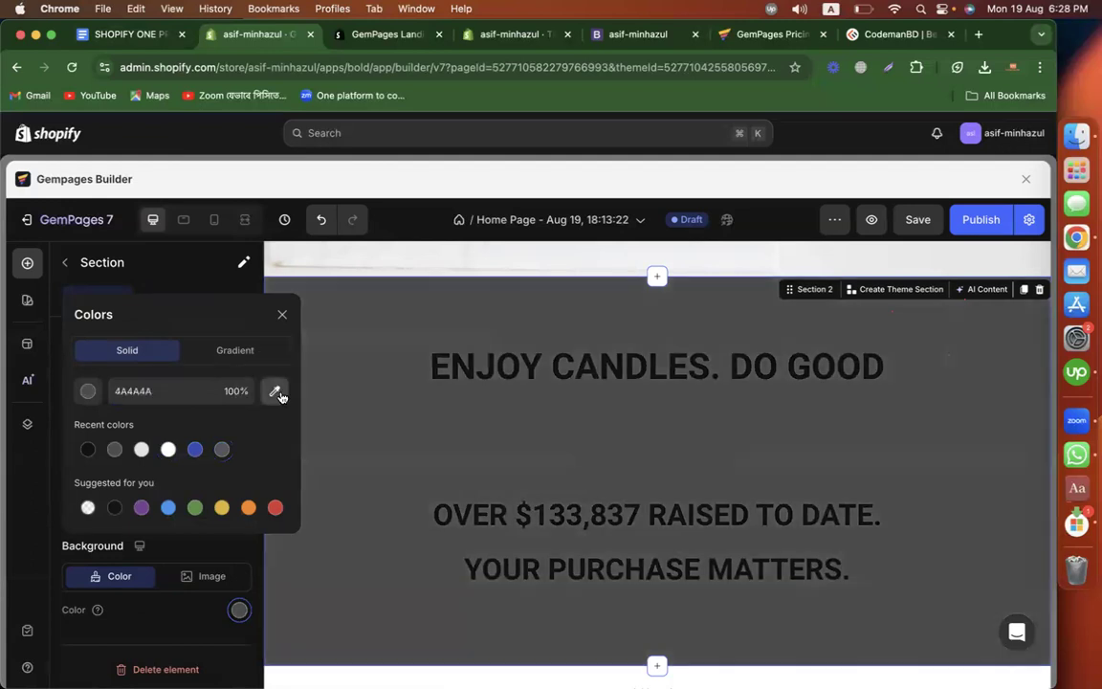
click(85, 392)
drag(77, 492, 74, 430)
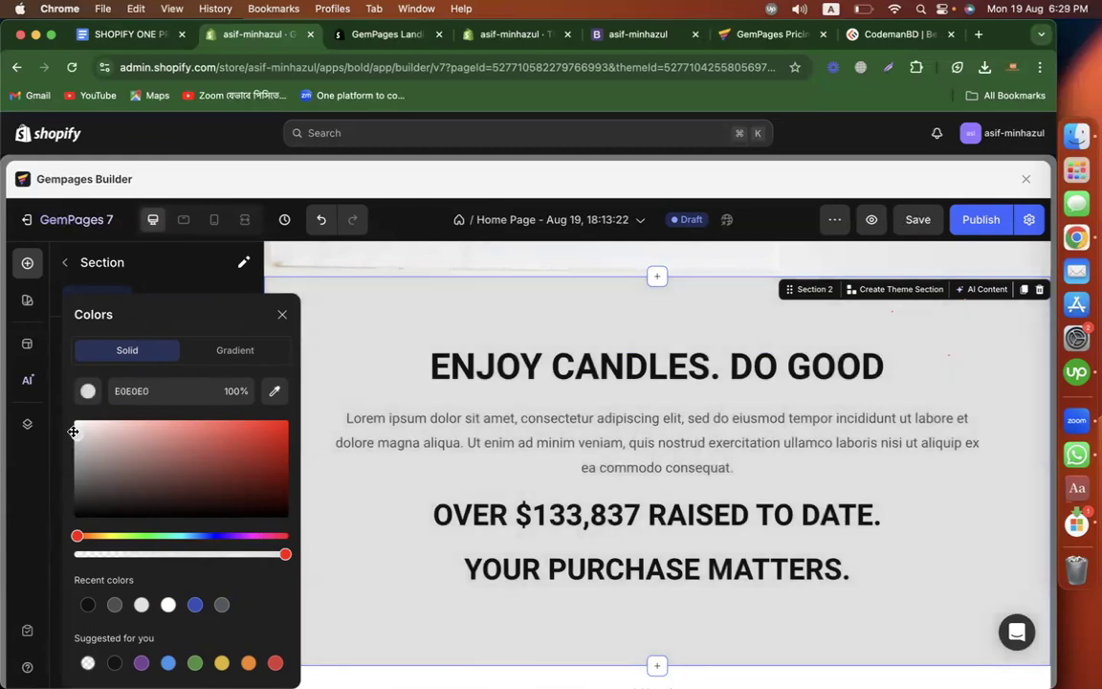
click(282, 314)
scroll(533, 425, down, 3)
scroll(534, 424, up, 5)
scroll(533, 425, down, 3)
scroll(534, 425, up, 1)
key(super+s)
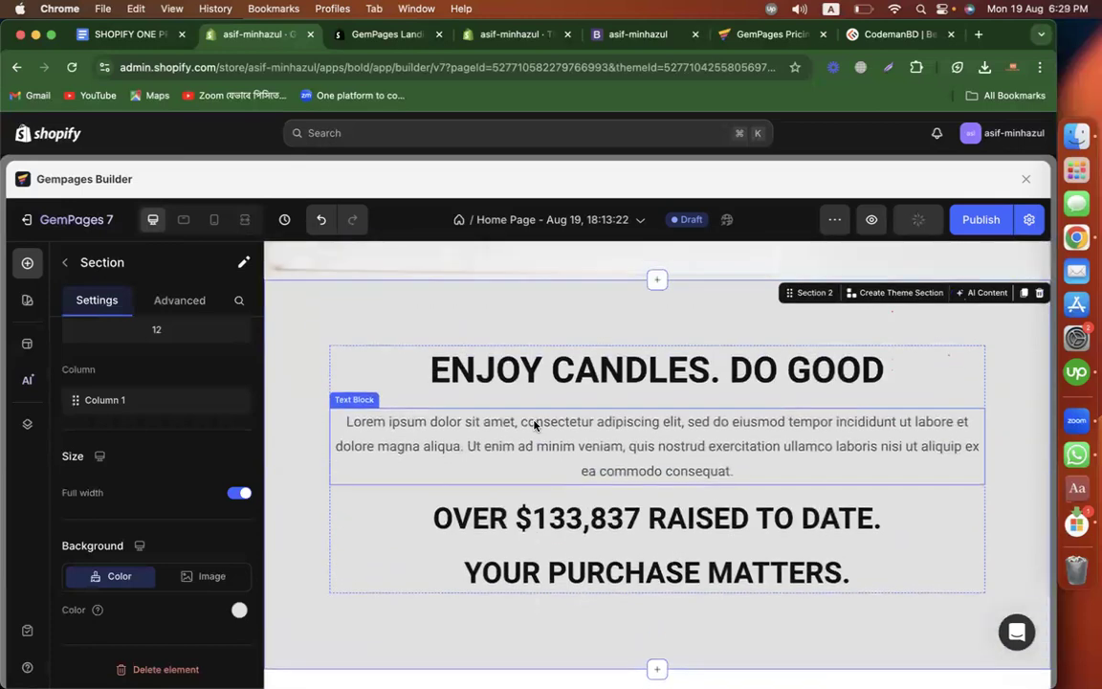
click(134, 37)
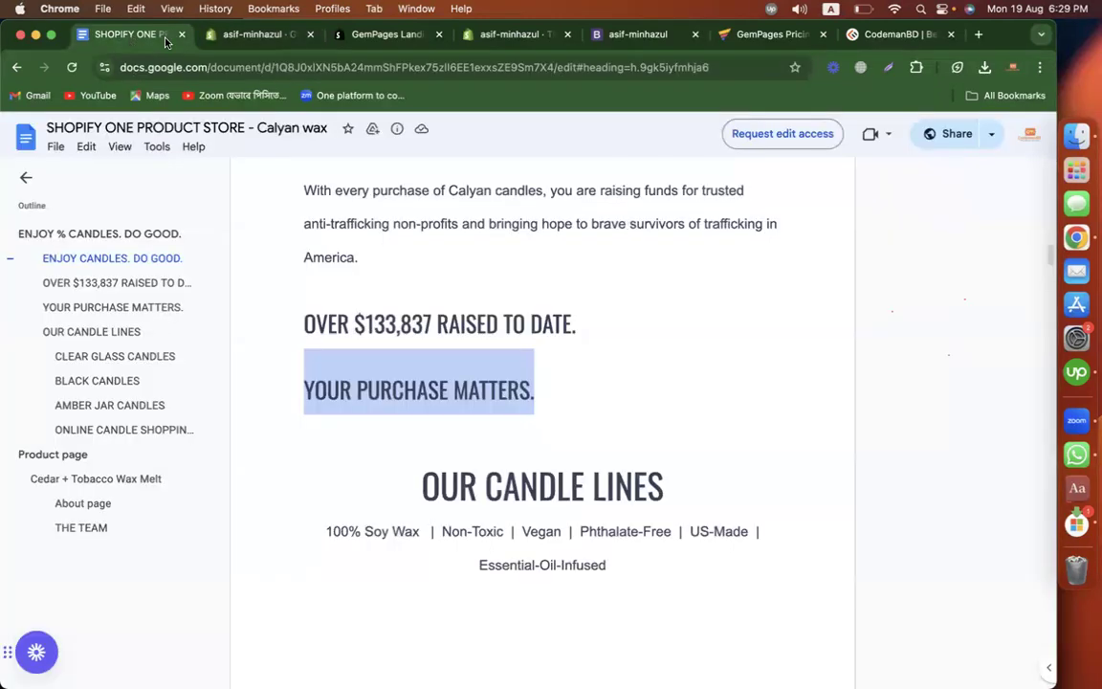
click(214, 33)
scroll(477, 413, down, 2)
scroll(474, 411, up, 1)
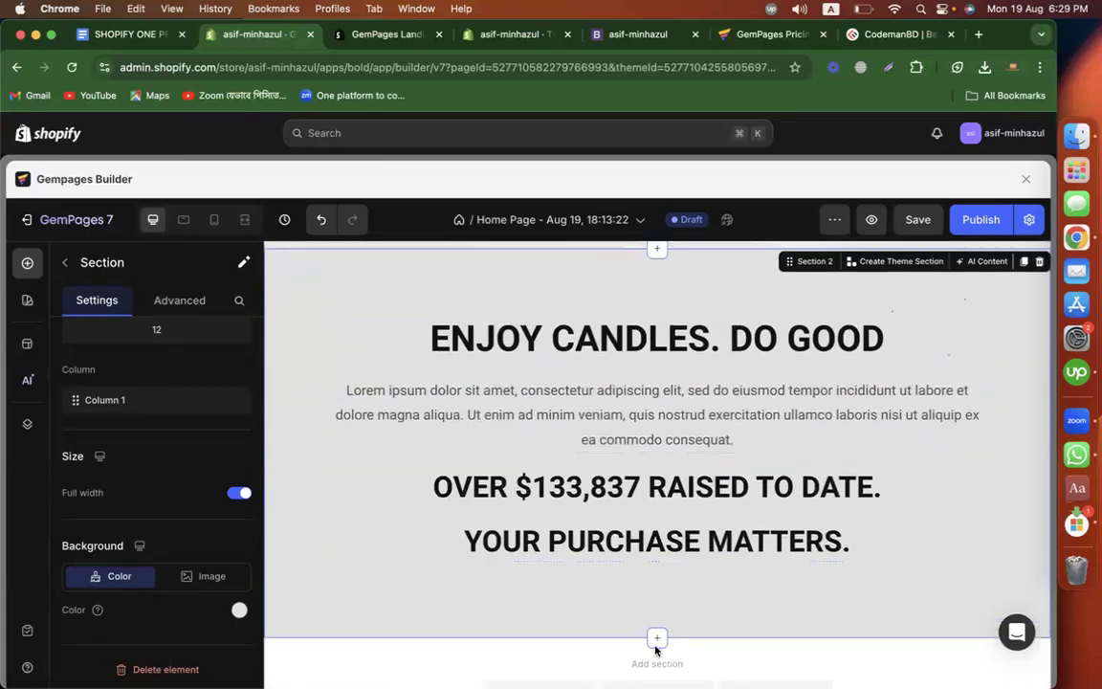
scroll(784, 455, down, 2)
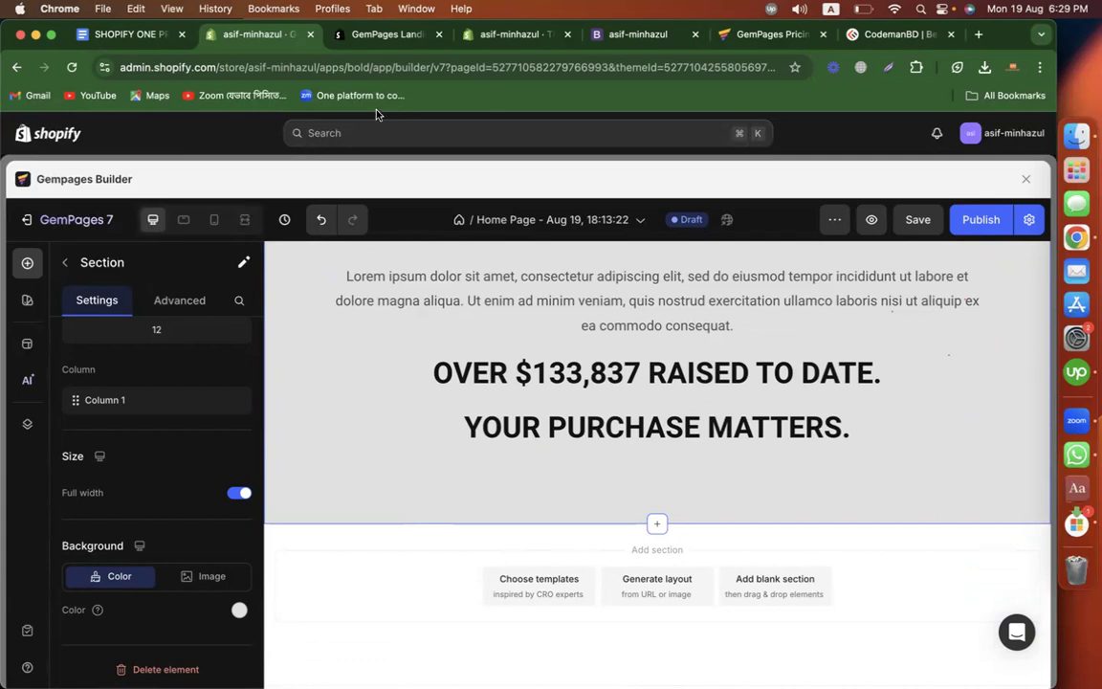
Step: Review the OUR CANDLE LINES heading, its feature line and the three candle entries below it in the project document
click(151, 38)
scroll(445, 405, down, 4)
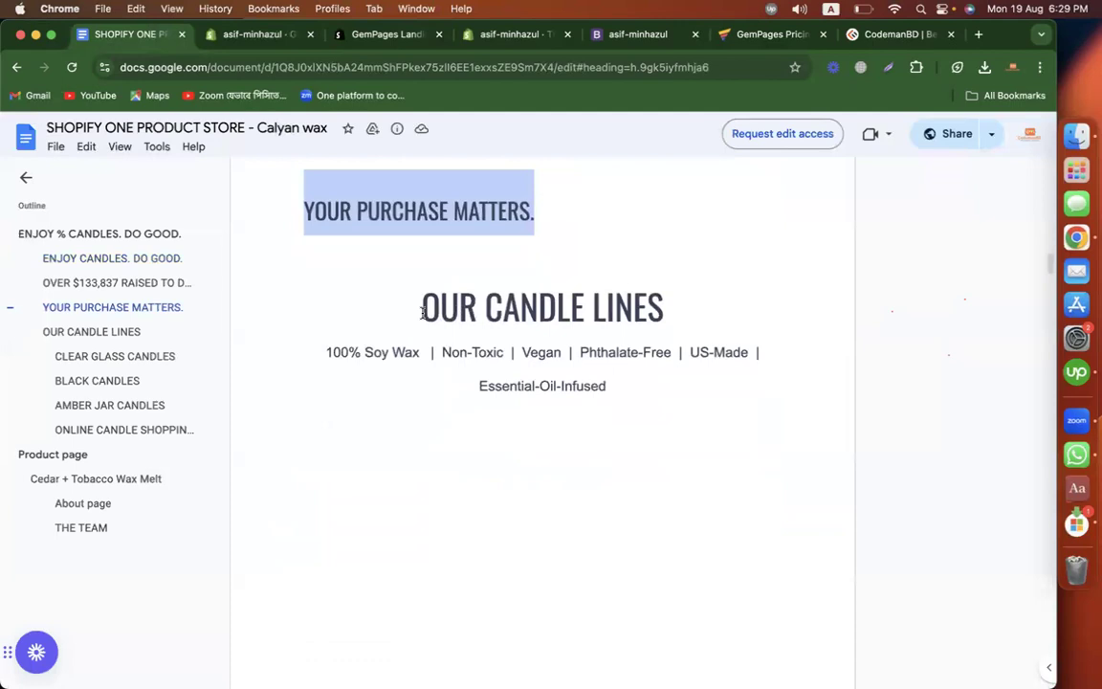
scroll(422, 312, down, 2)
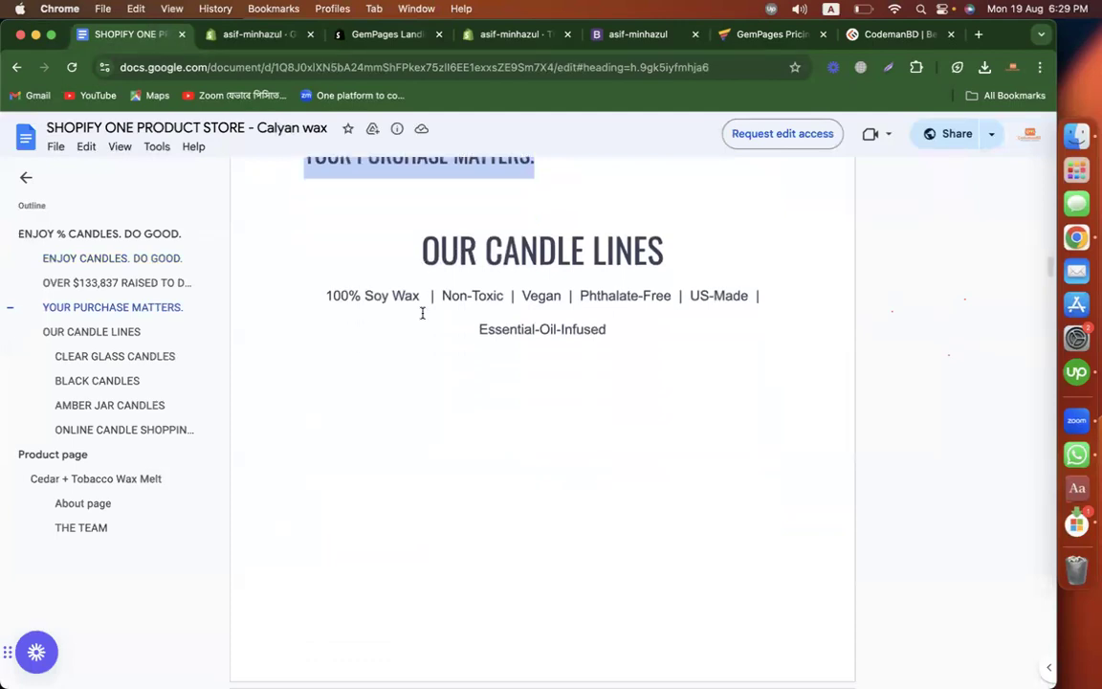
drag(416, 229, 676, 231)
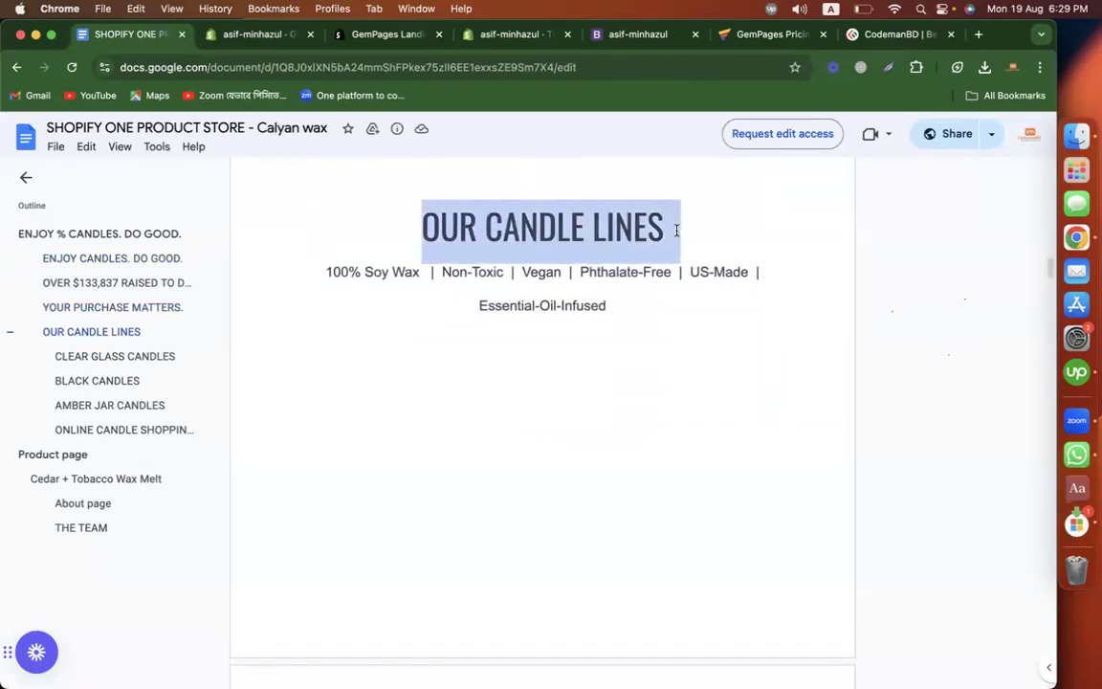
drag(321, 276, 474, 306)
scroll(475, 303, up, 7)
scroll(474, 303, up, 10)
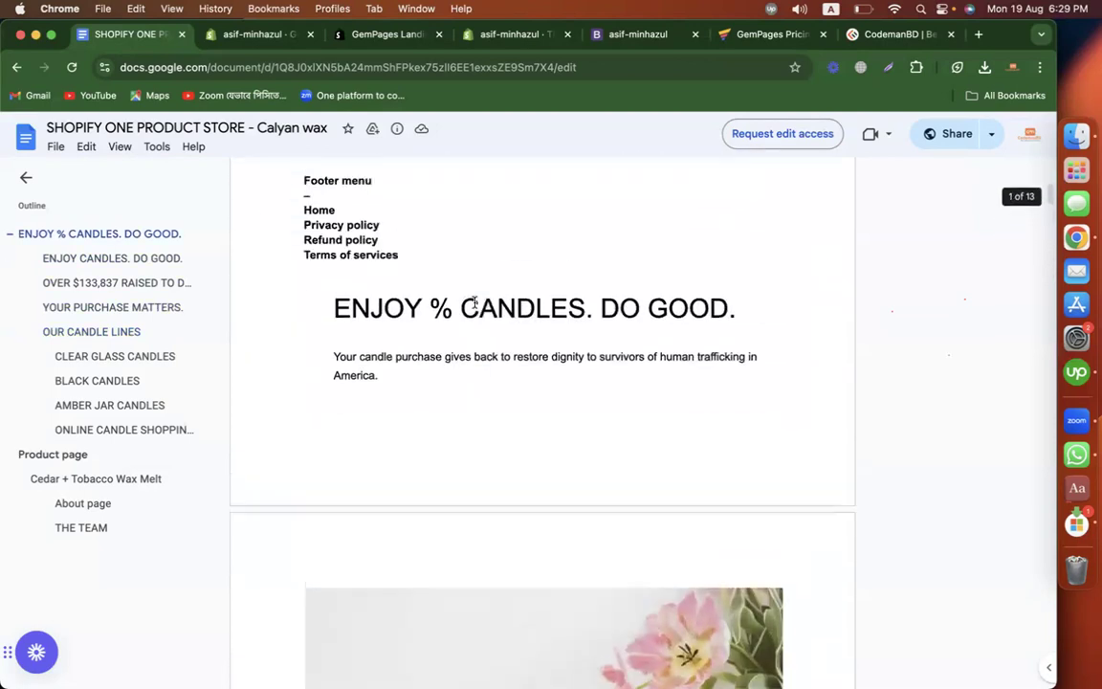
scroll(473, 302, down, 15)
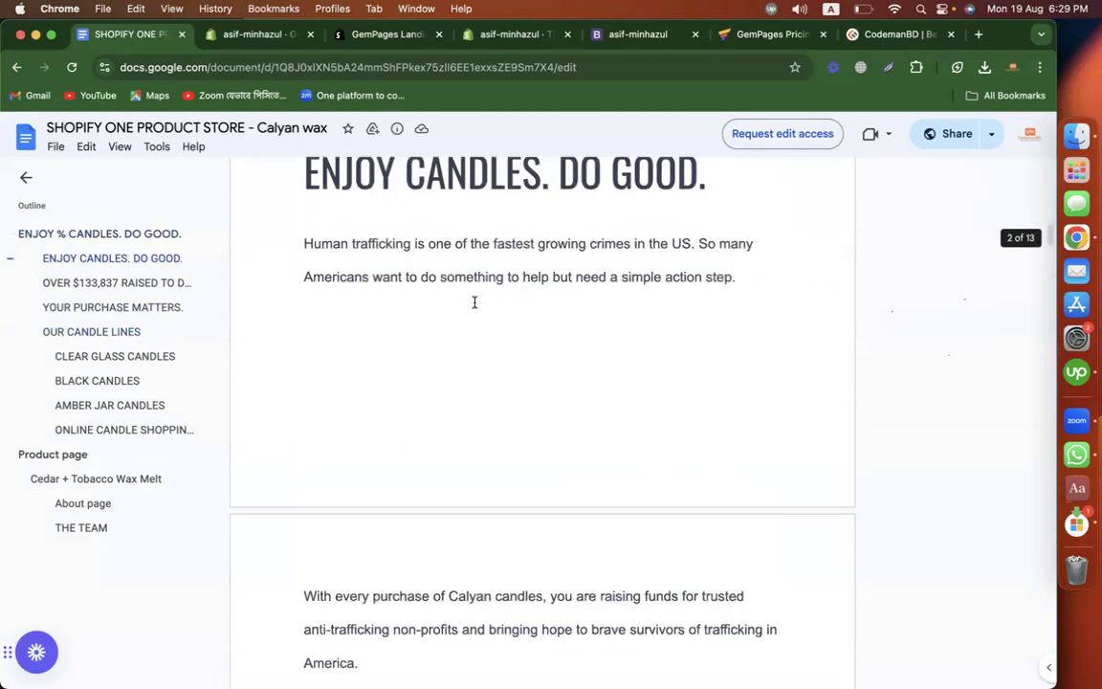
scroll(473, 302, down, 10)
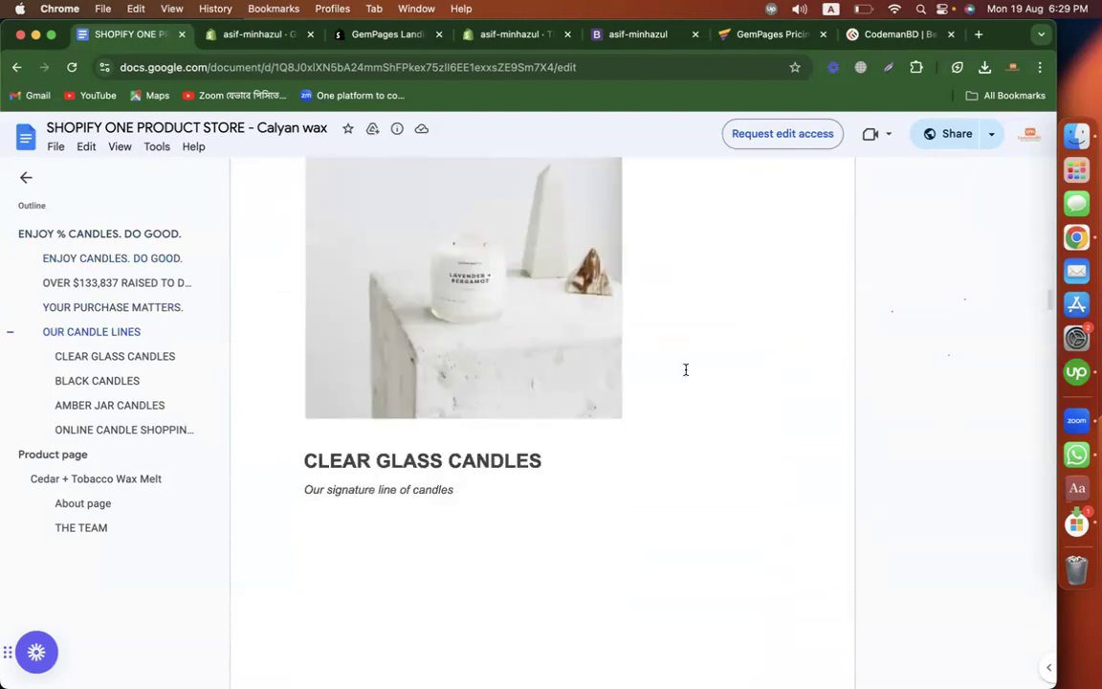
scroll(685, 369, up, 2)
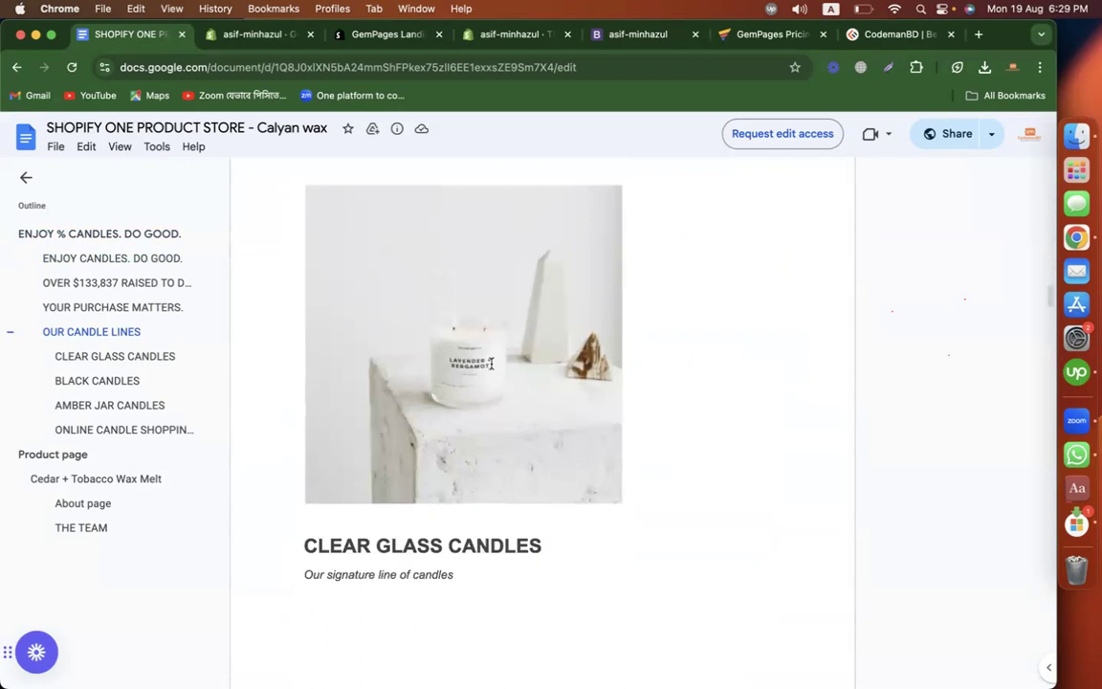
scroll(574, 335, down, 2)
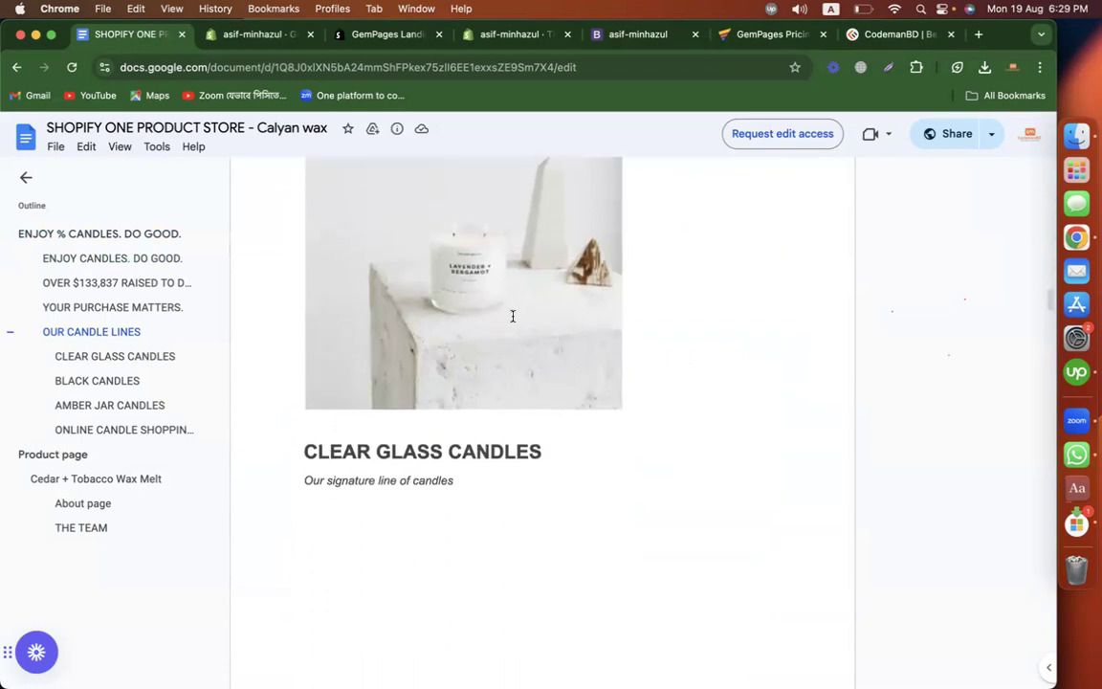
scroll(482, 335, down, 10)
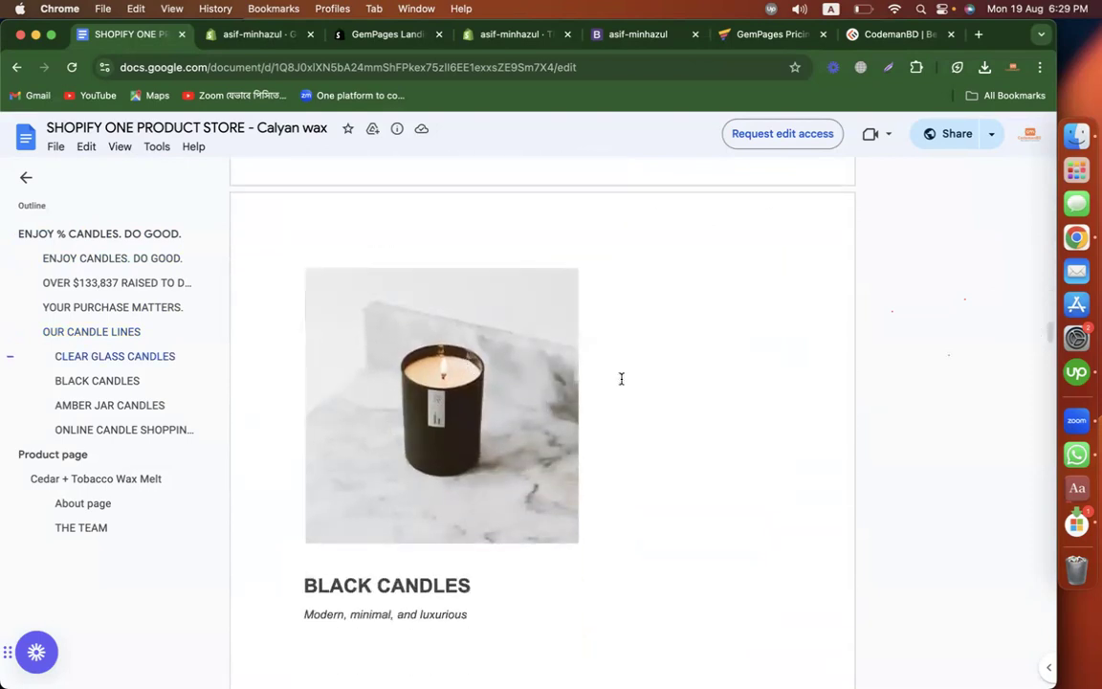
scroll(621, 379, down, 18)
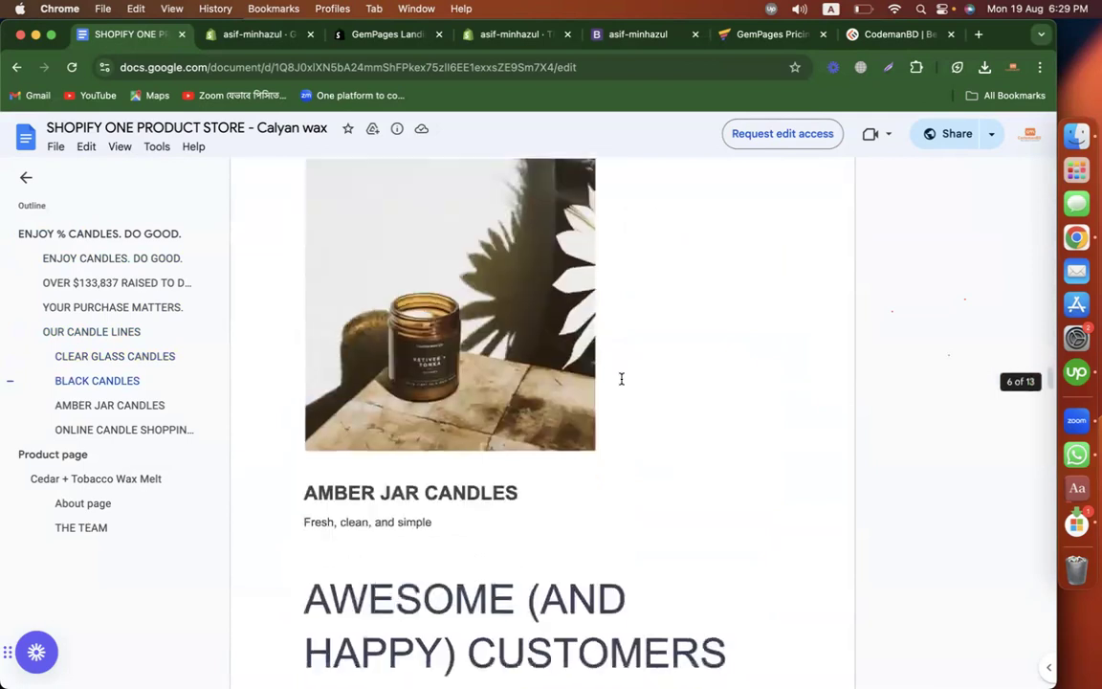
scroll(621, 378, down, 2)
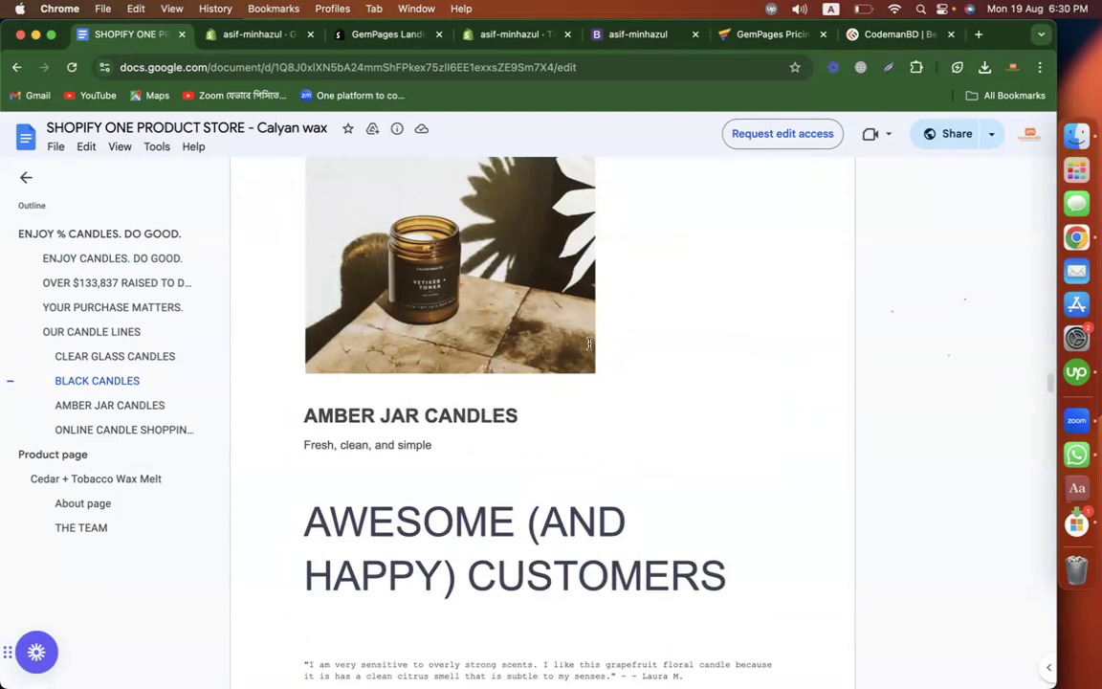
scroll(590, 344, up, 15)
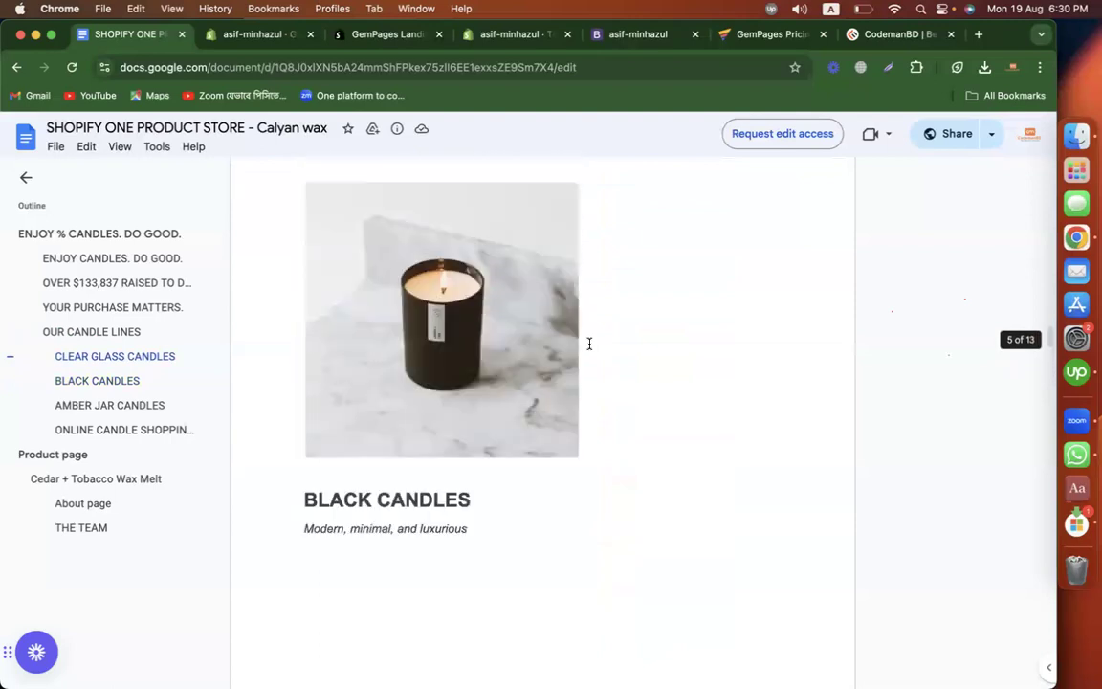
scroll(590, 343, up, 5)
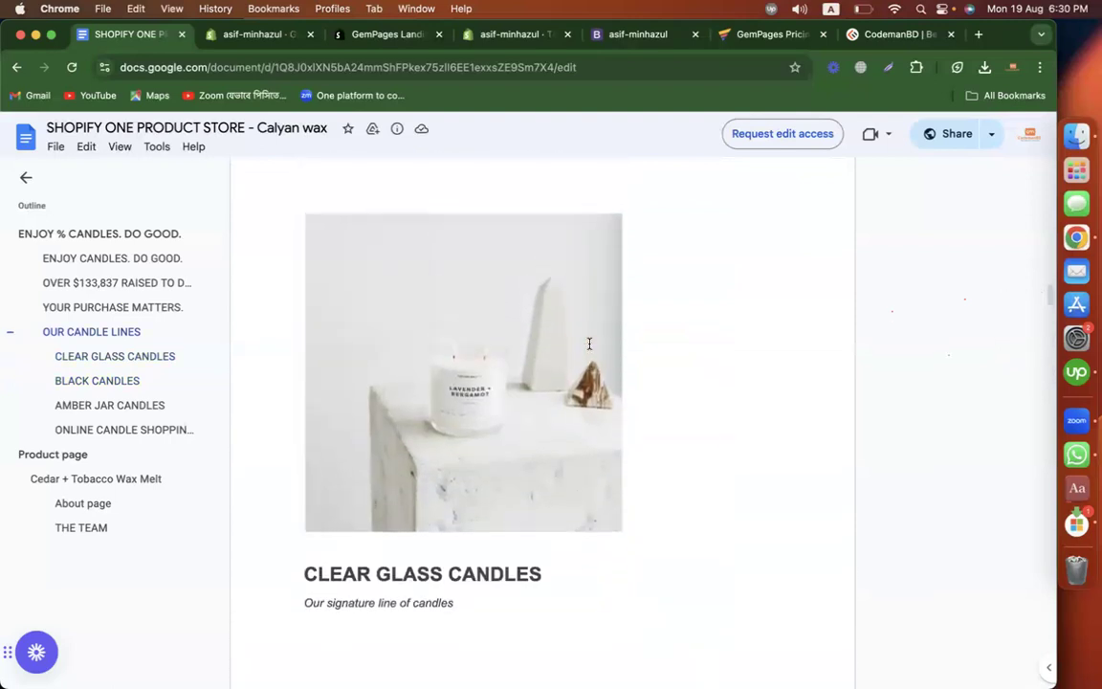
scroll(460, 361, up, 10)
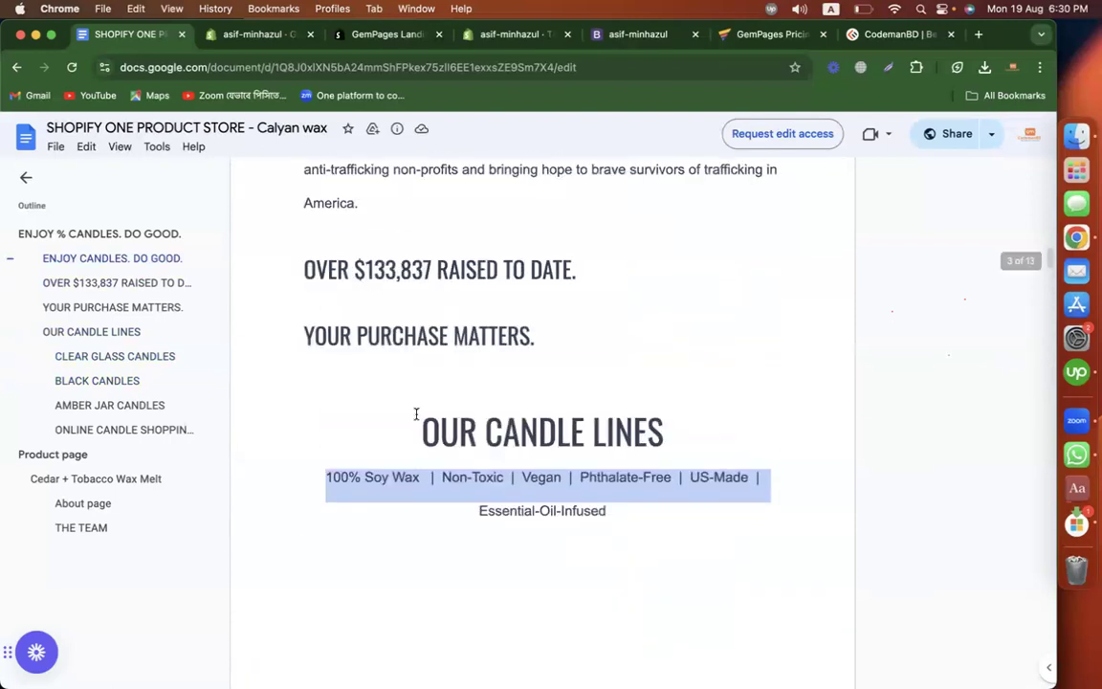
Step: Examine how the OUR CANDLE LINES section pairs an image, title and caption for clear glass, black and amber jar candles
drag(409, 435, 672, 432)
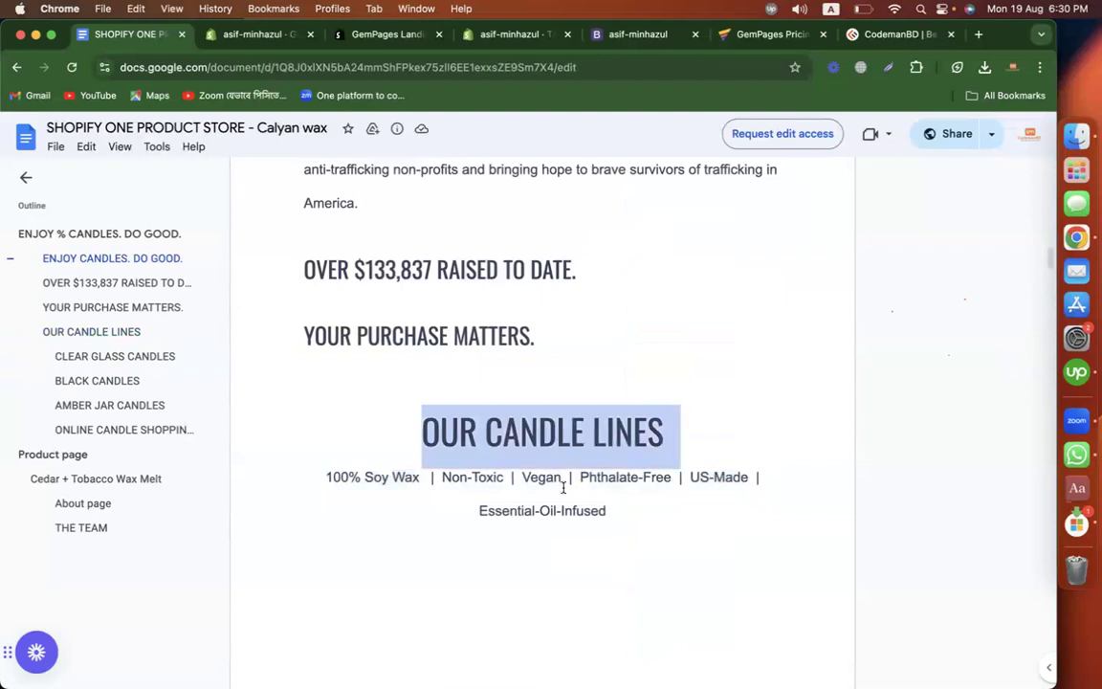
scroll(563, 488, down, 10)
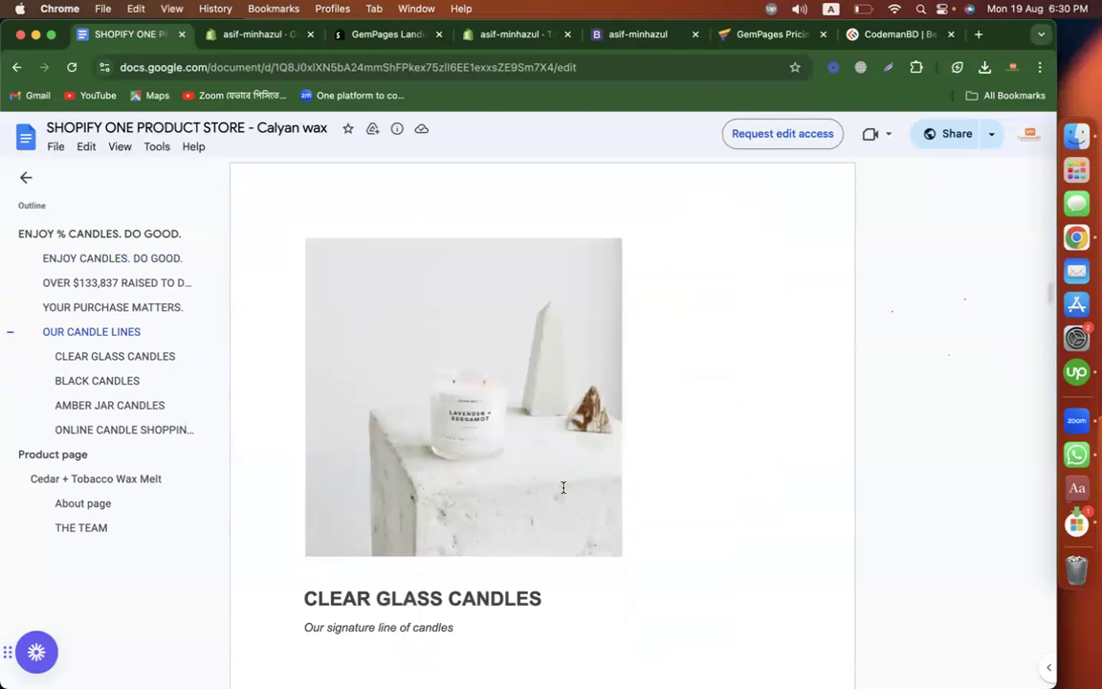
scroll(563, 488, up, 10)
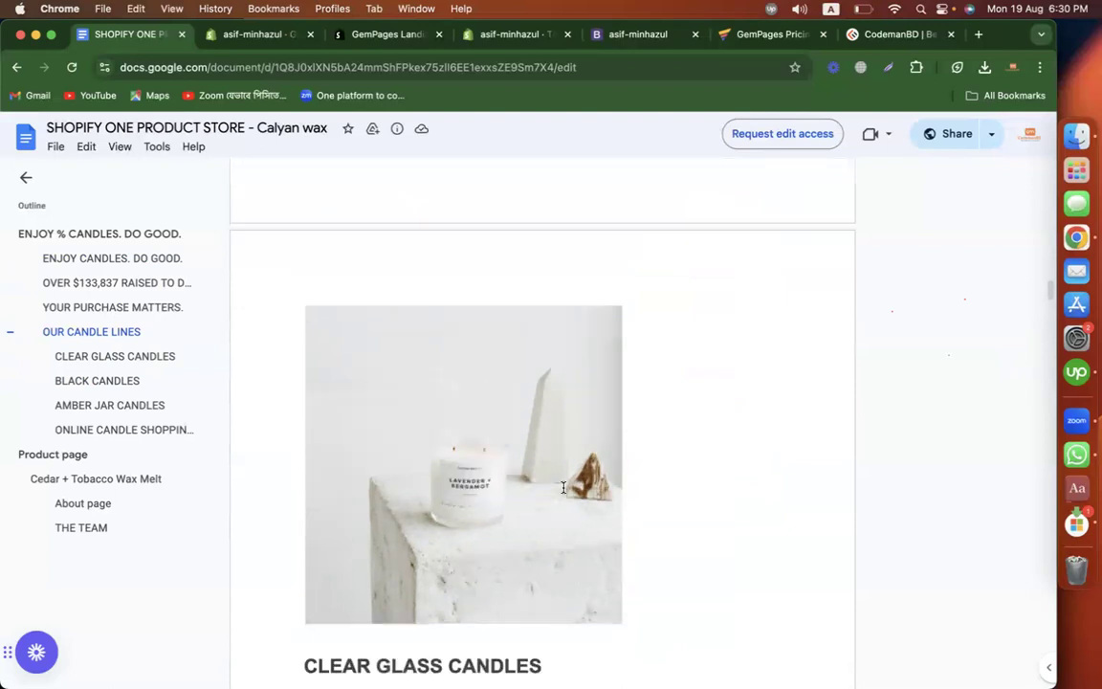
scroll(564, 488, down, 8)
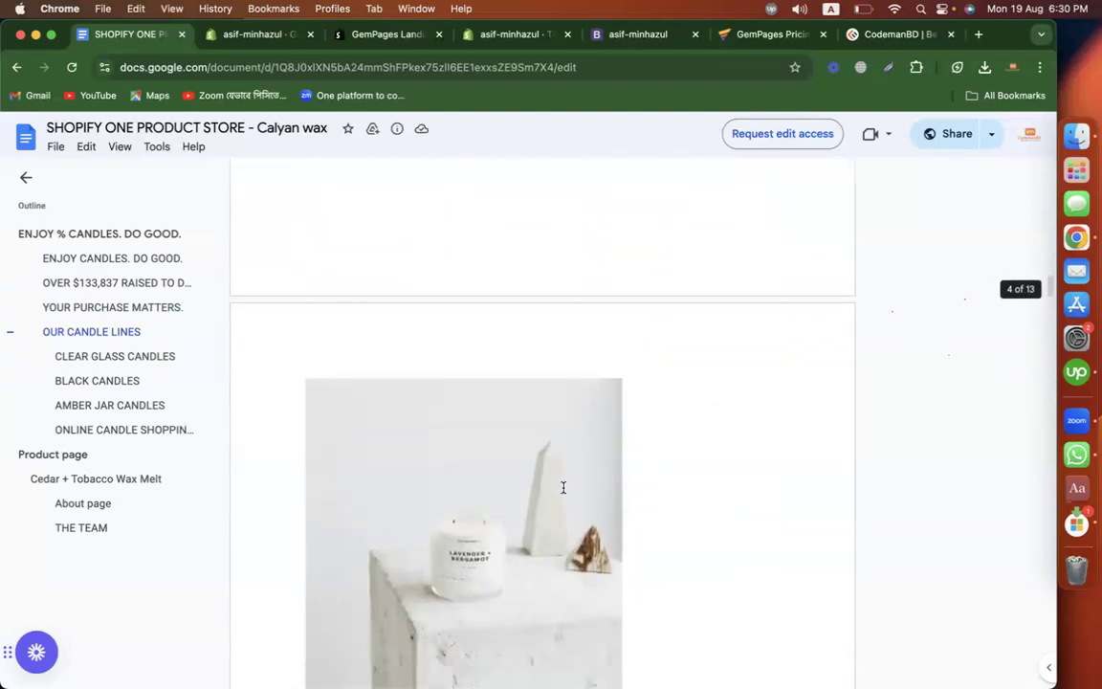
drag(299, 551, 549, 546)
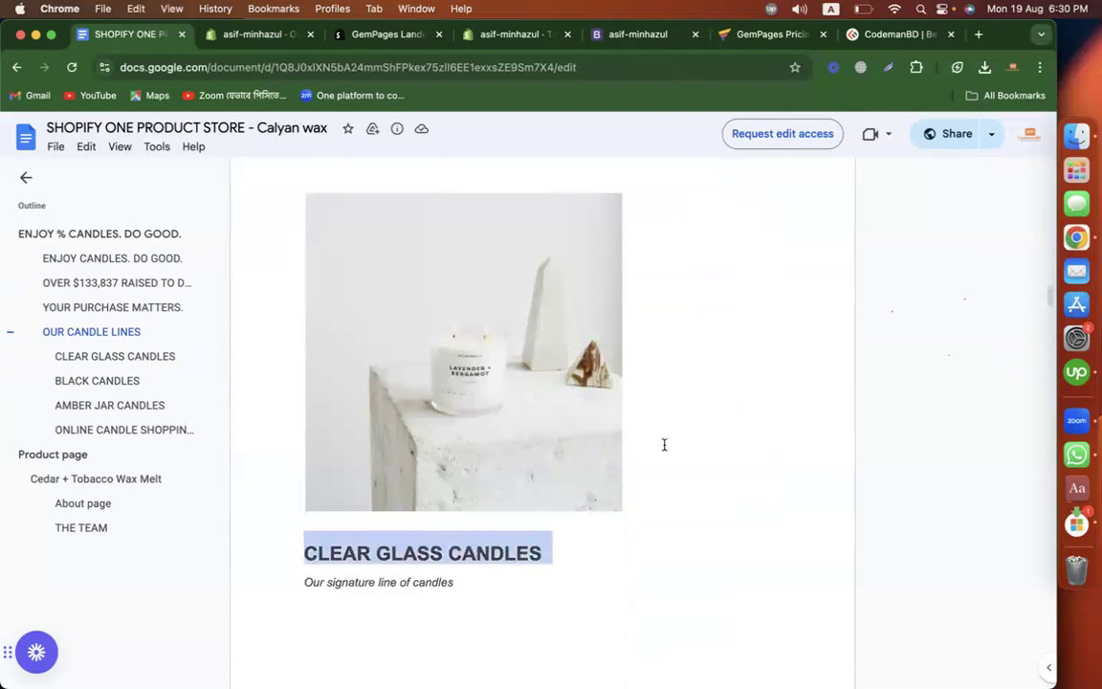
scroll(663, 444, down, 10)
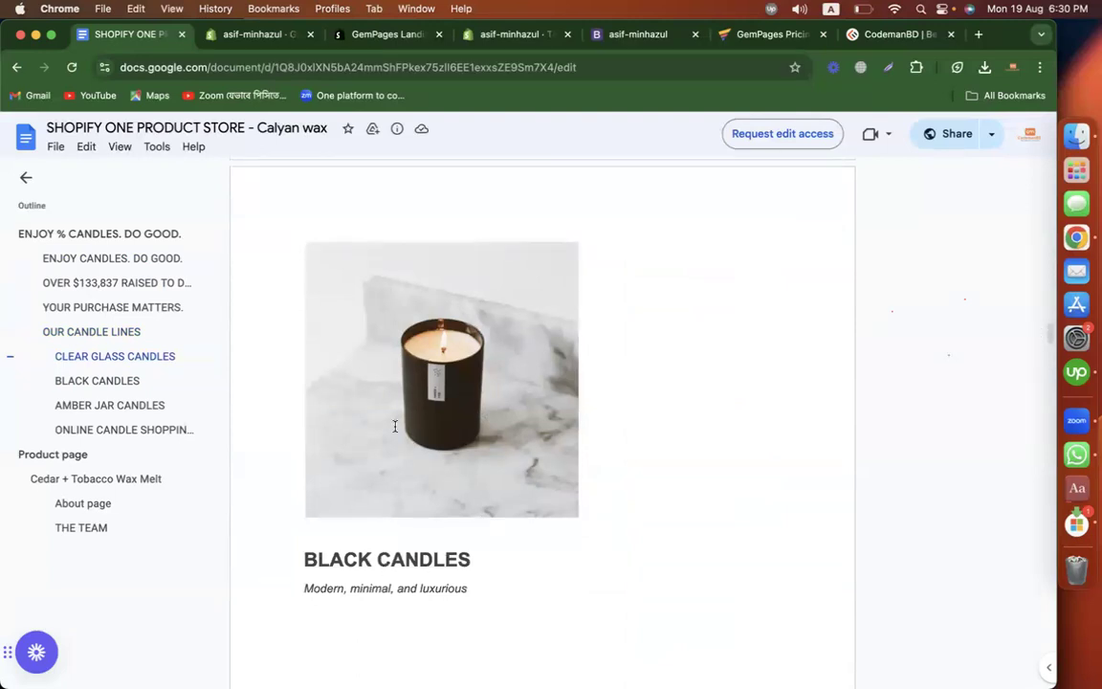
scroll(625, 459, down, 10)
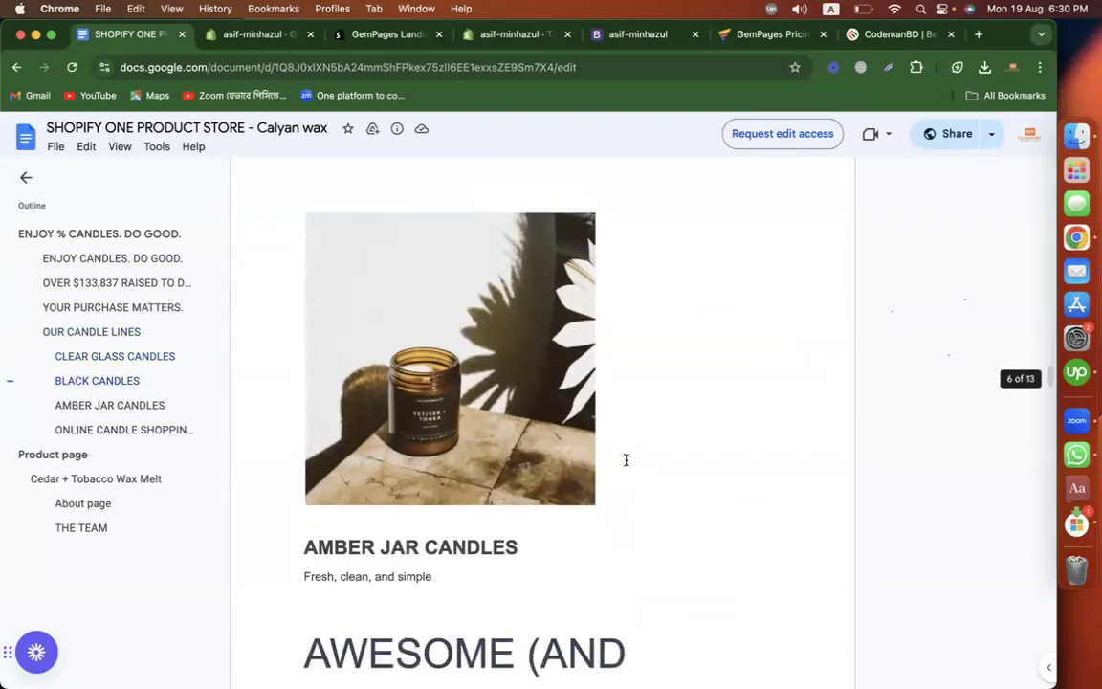
scroll(625, 459, down, 2)
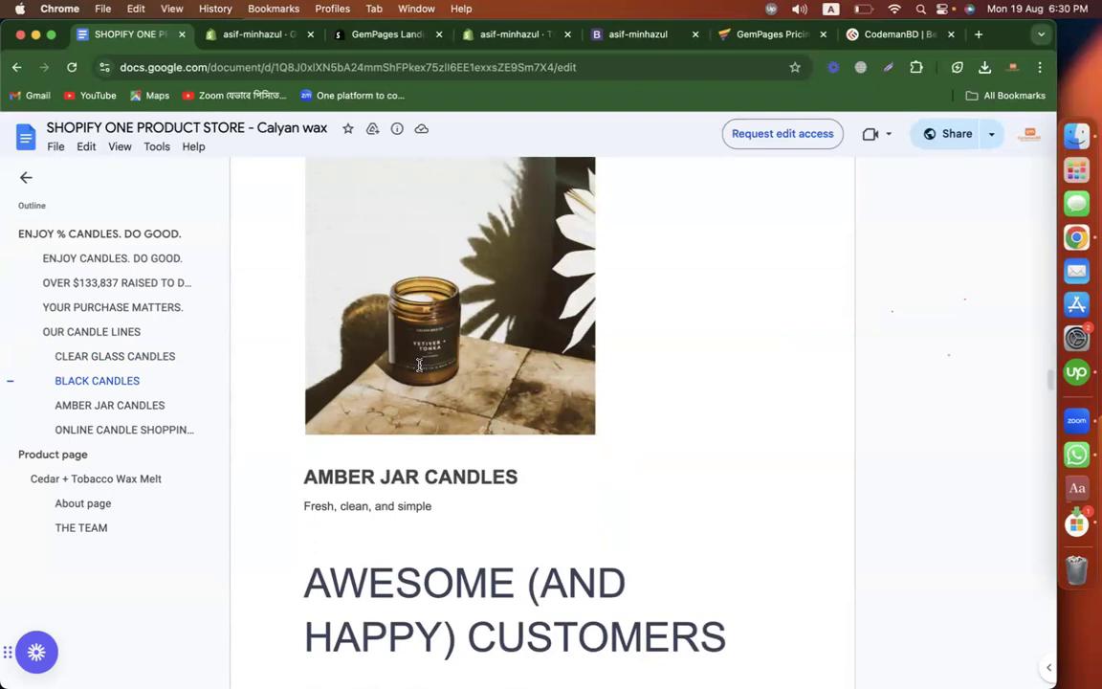
scroll(571, 412, up, 15)
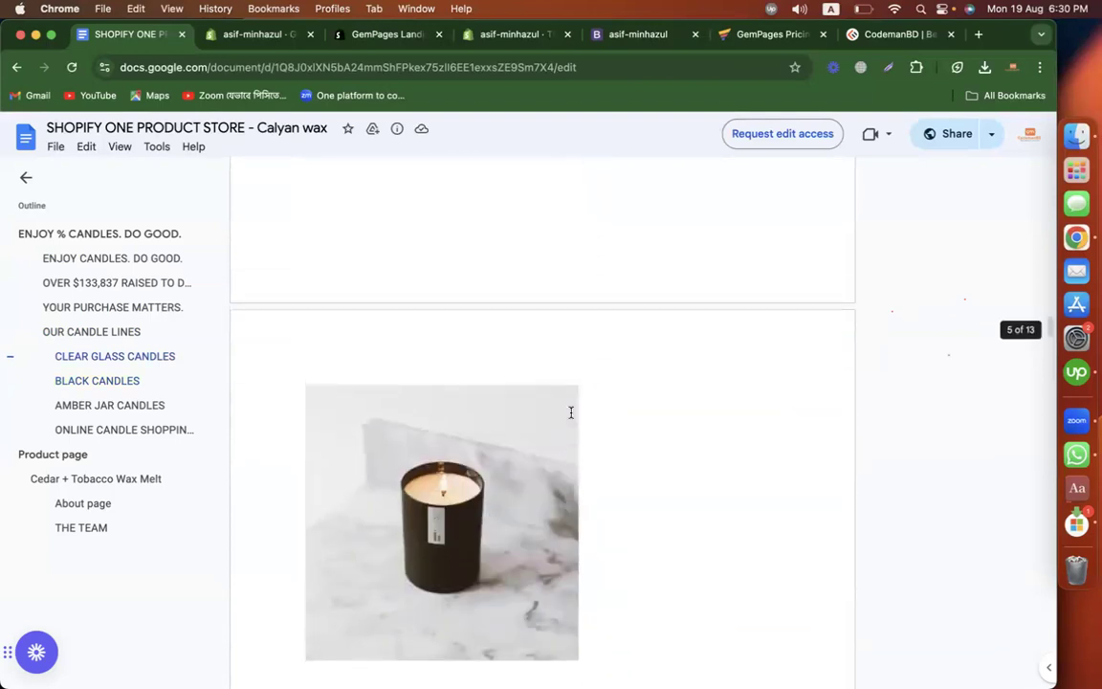
scroll(571, 412, up, 15)
scroll(571, 412, up, 5)
drag(423, 393, 669, 385)
key(super+c)
Step: Return to the GemPages builder, dismiss the error notification and go to the empty area below the grey text section
click(357, 36)
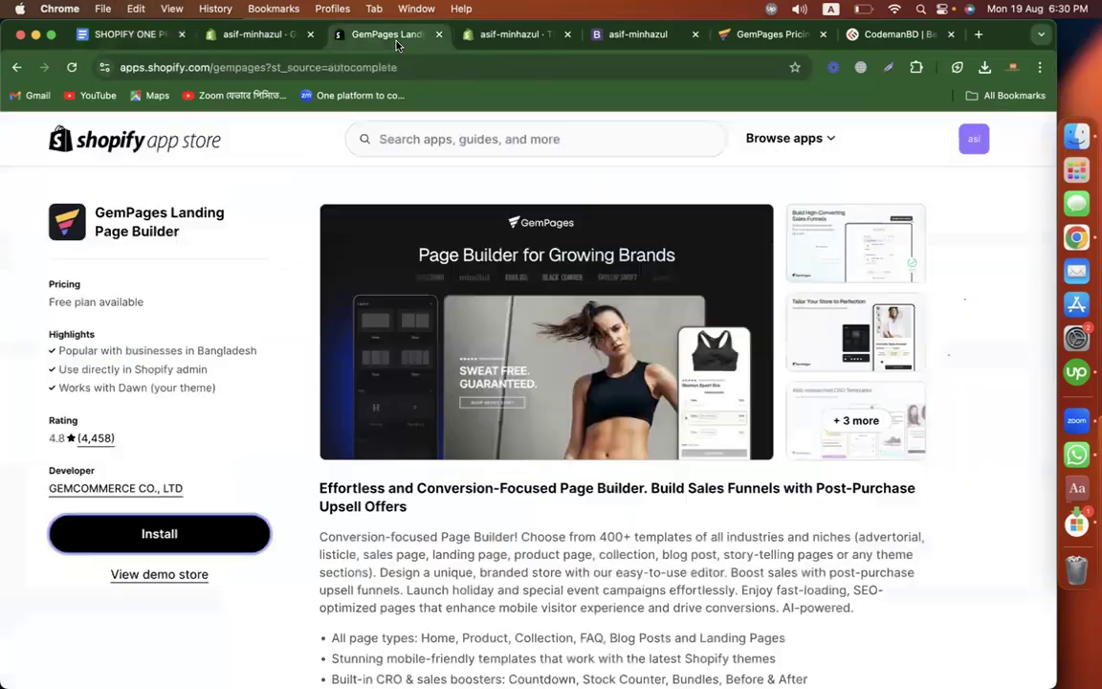
click(254, 36)
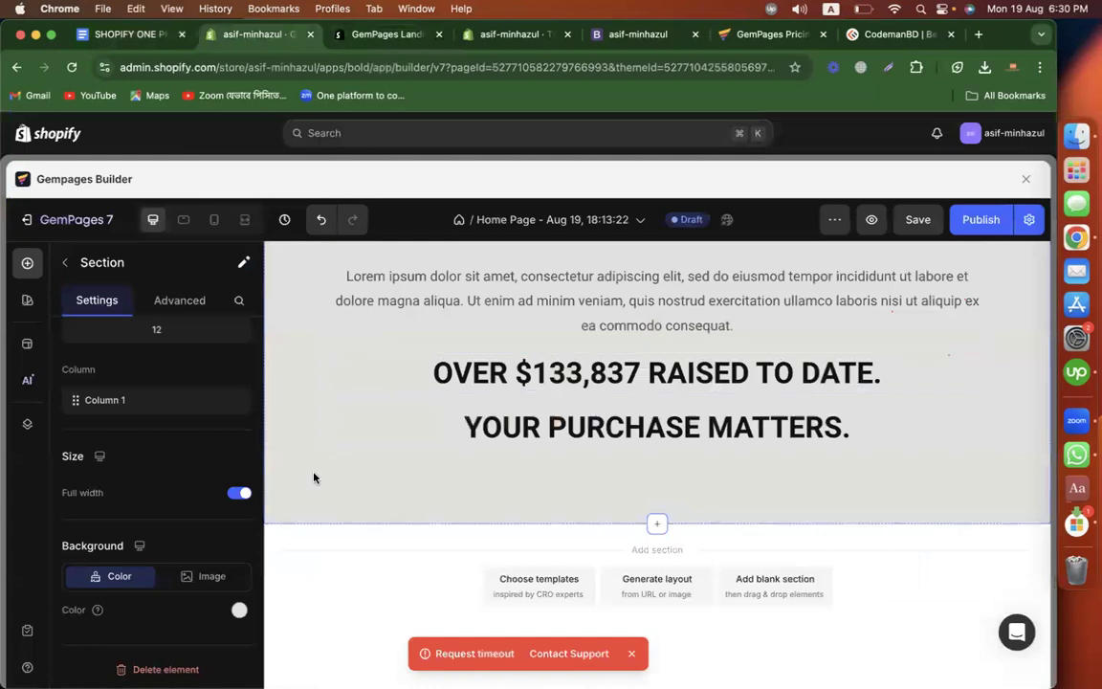
click(630, 654)
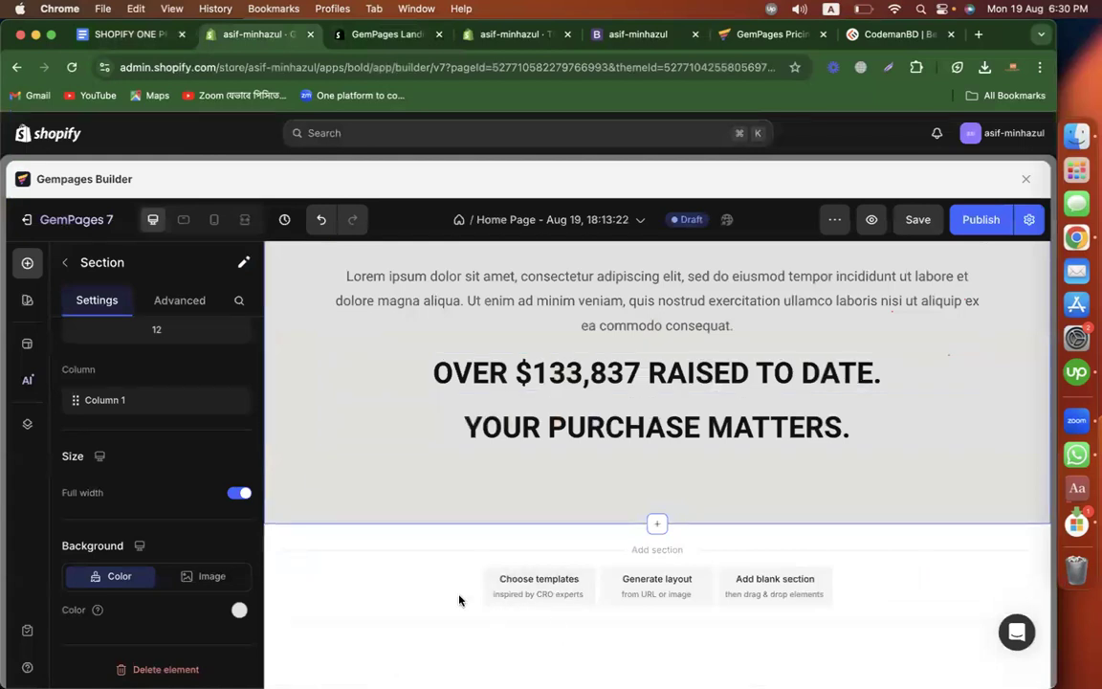
scroll(419, 571, up, 3)
scroll(419, 570, down, 3)
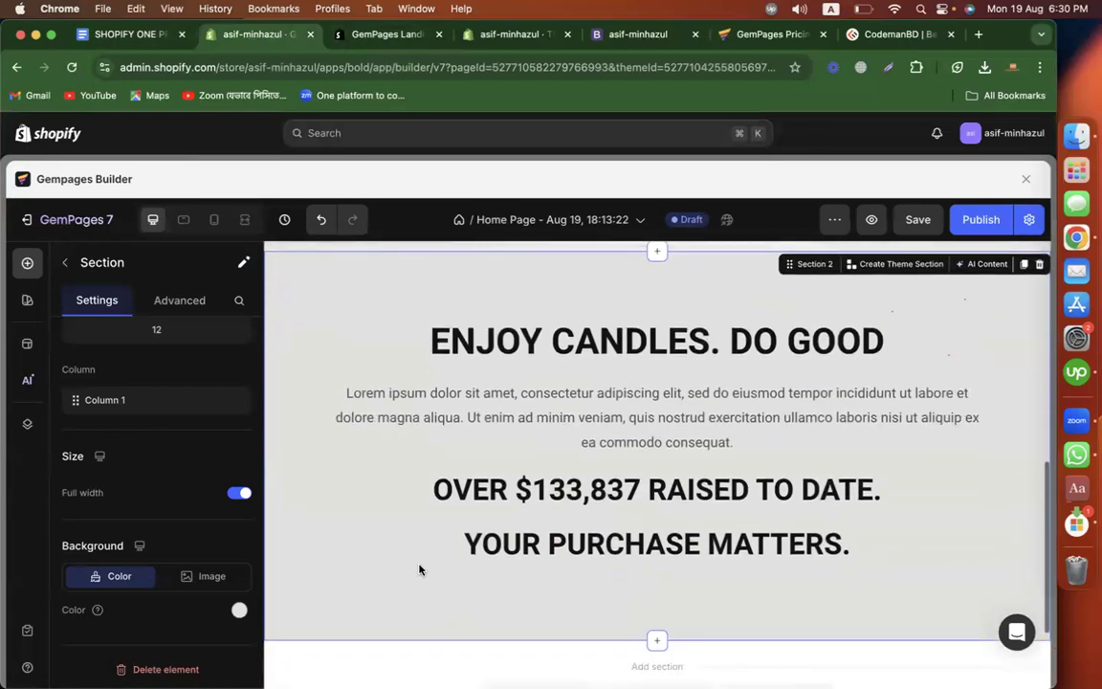
scroll(419, 570, down, 1)
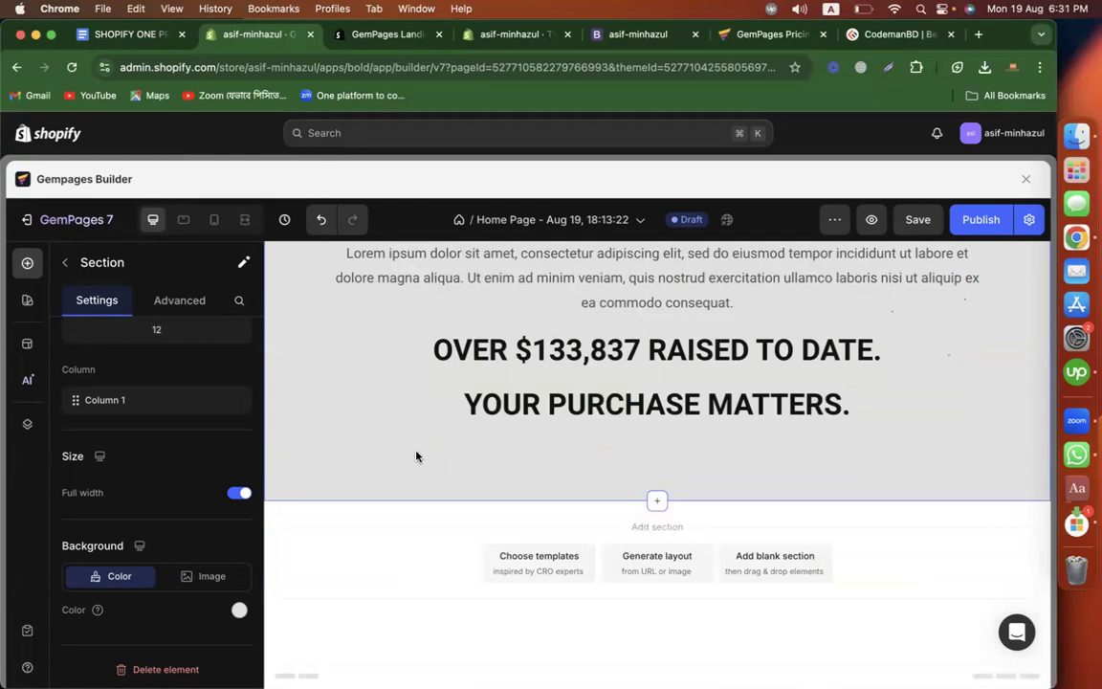
Step: Add a single-column row as a new section below the grey ENJOY CANDLES. DO GOOD section
click(64, 262)
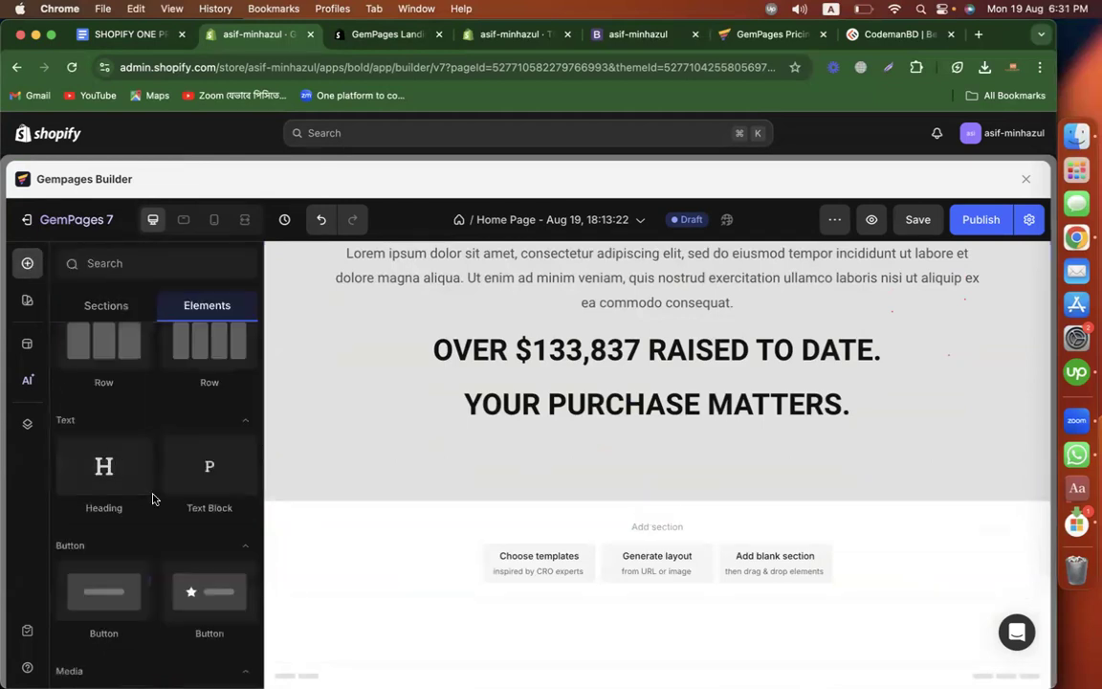
scroll(152, 496, up, 3)
click(106, 304)
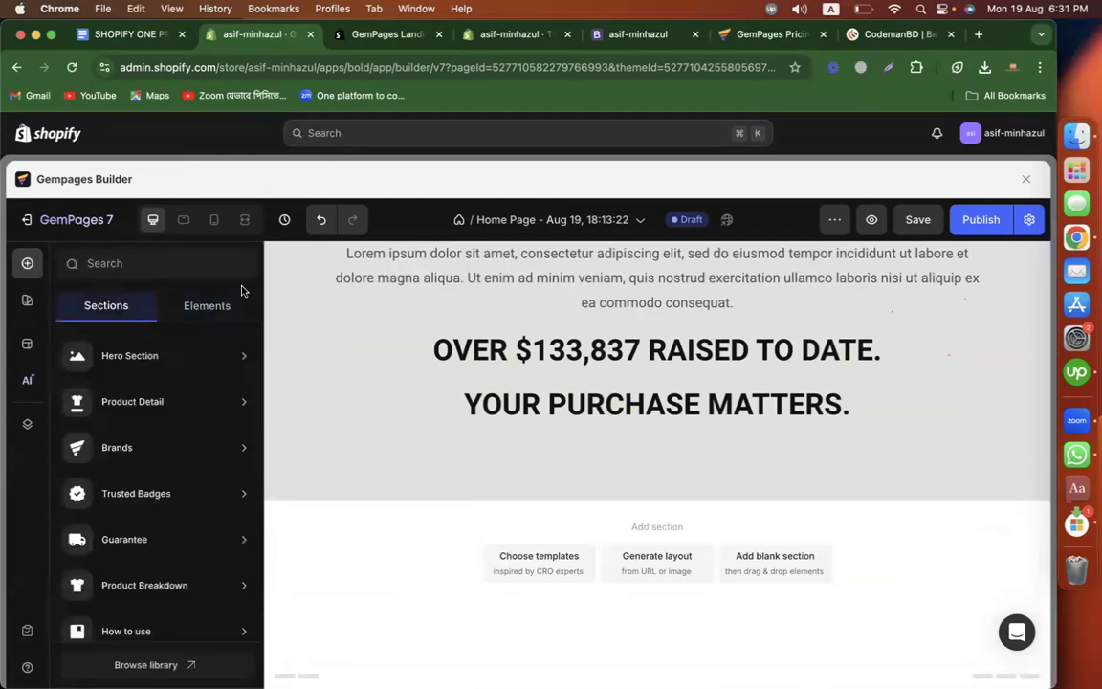
click(202, 305)
click(120, 305)
mouse_move(102, 423)
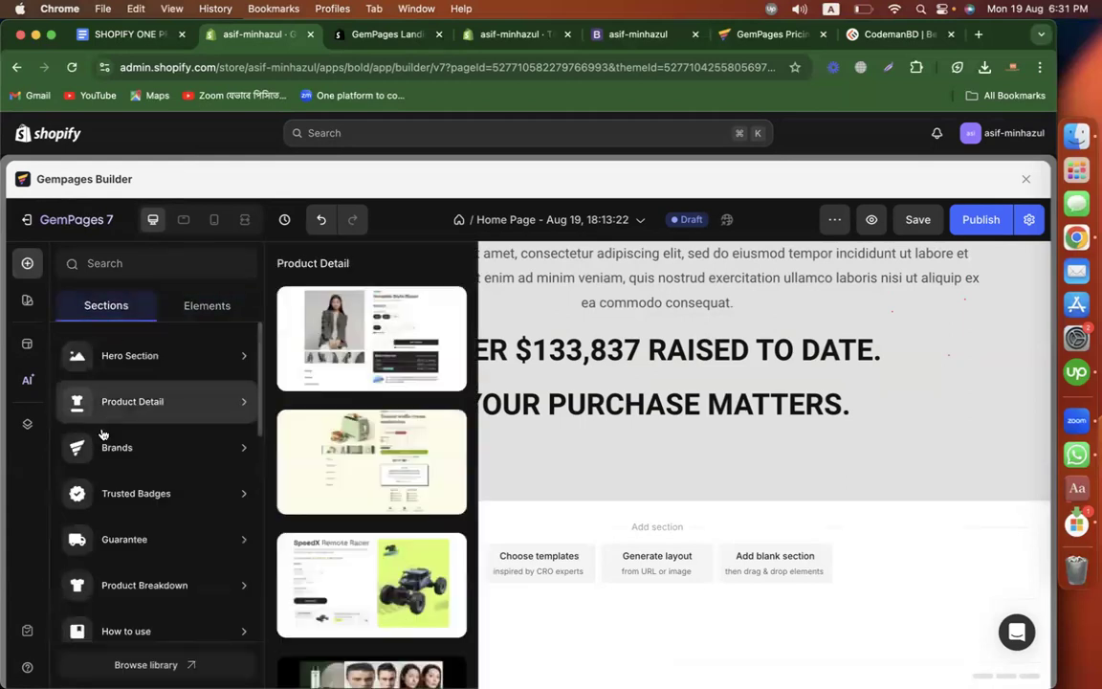
click(222, 304)
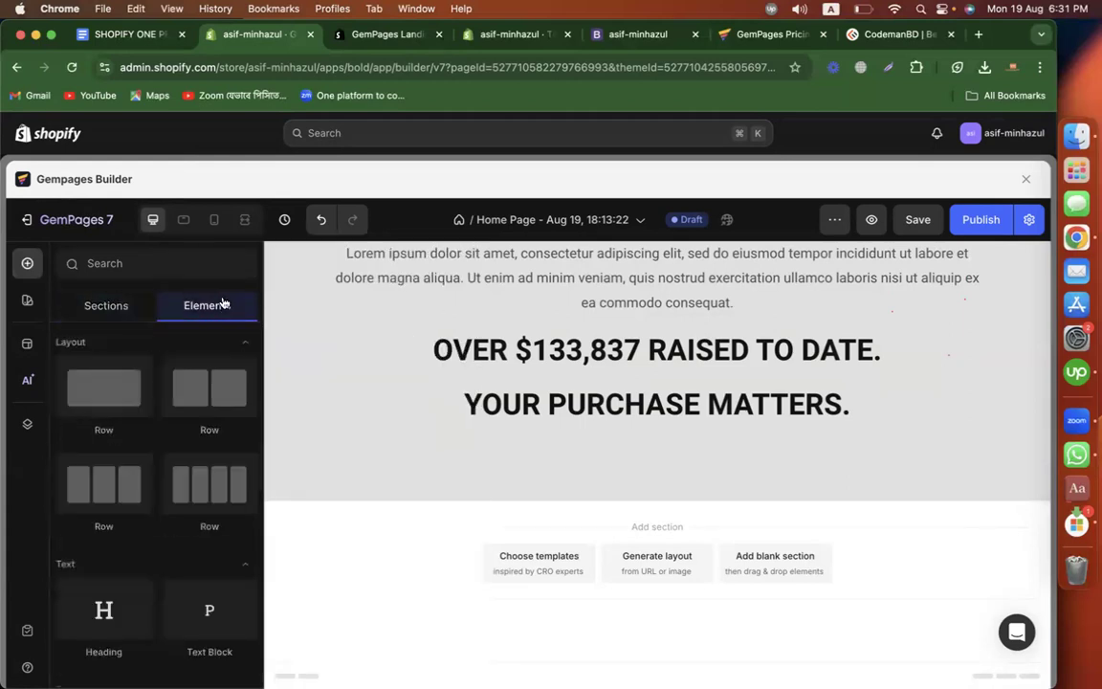
drag(103, 386, 435, 517)
scroll(654, 468, down, 1)
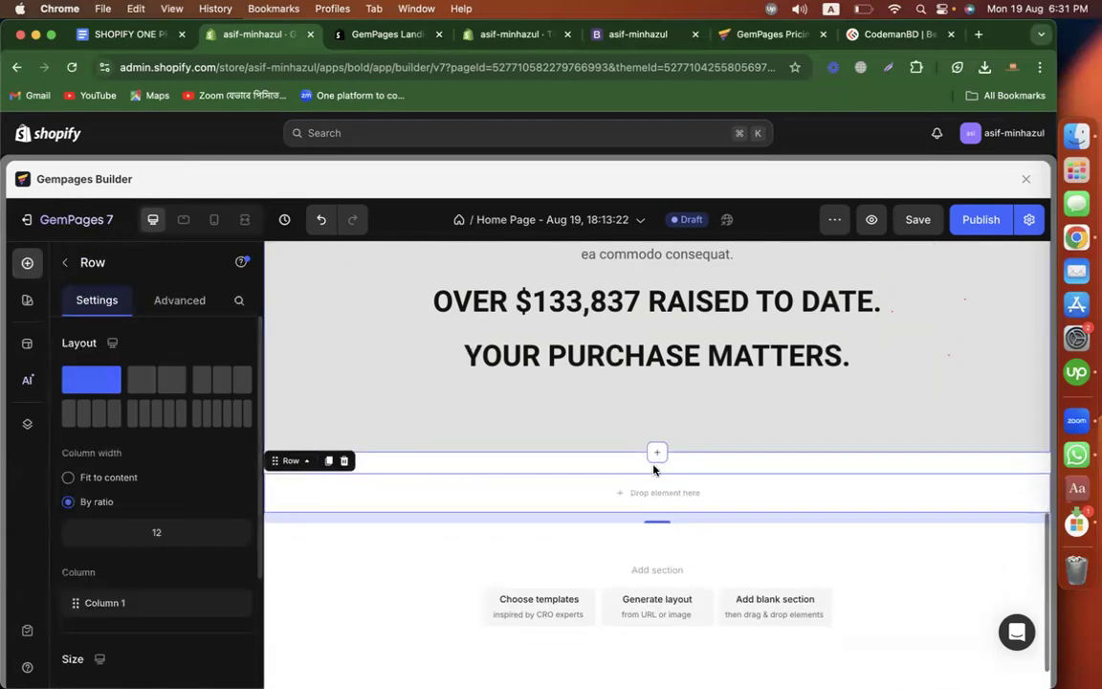
scroll(653, 467, down, 1)
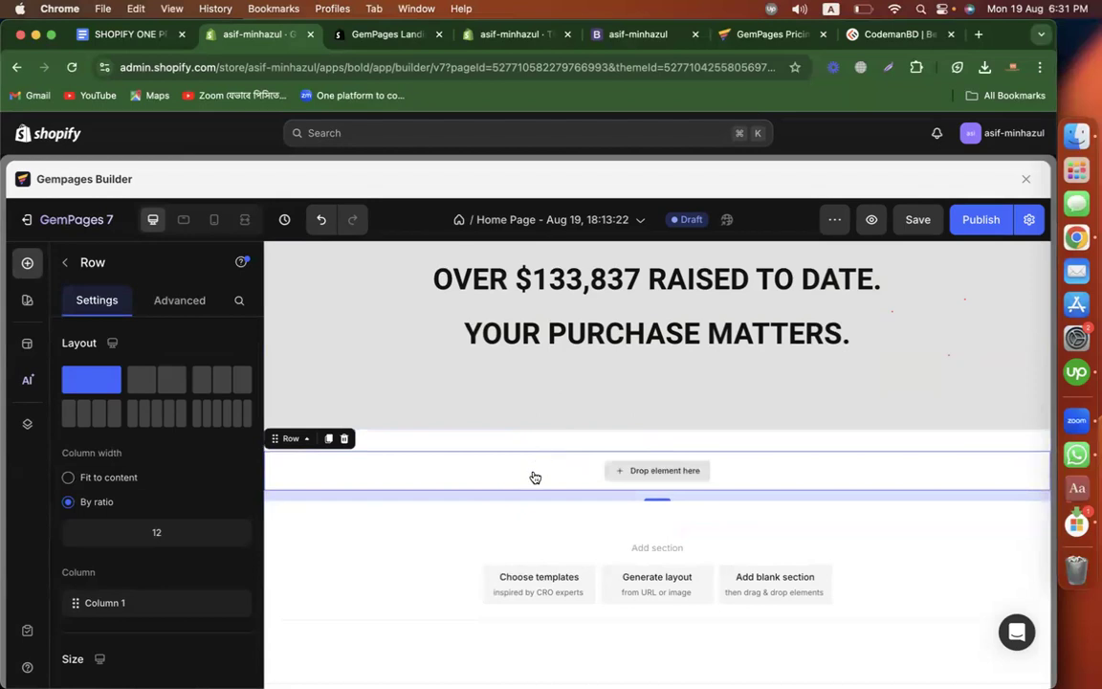
Step: Place a heading element in the new empty row and replace its placeholder text with OUR CANDLE LINES
click(25, 267)
scroll(116, 534, down, 2)
drag(103, 535, 573, 462)
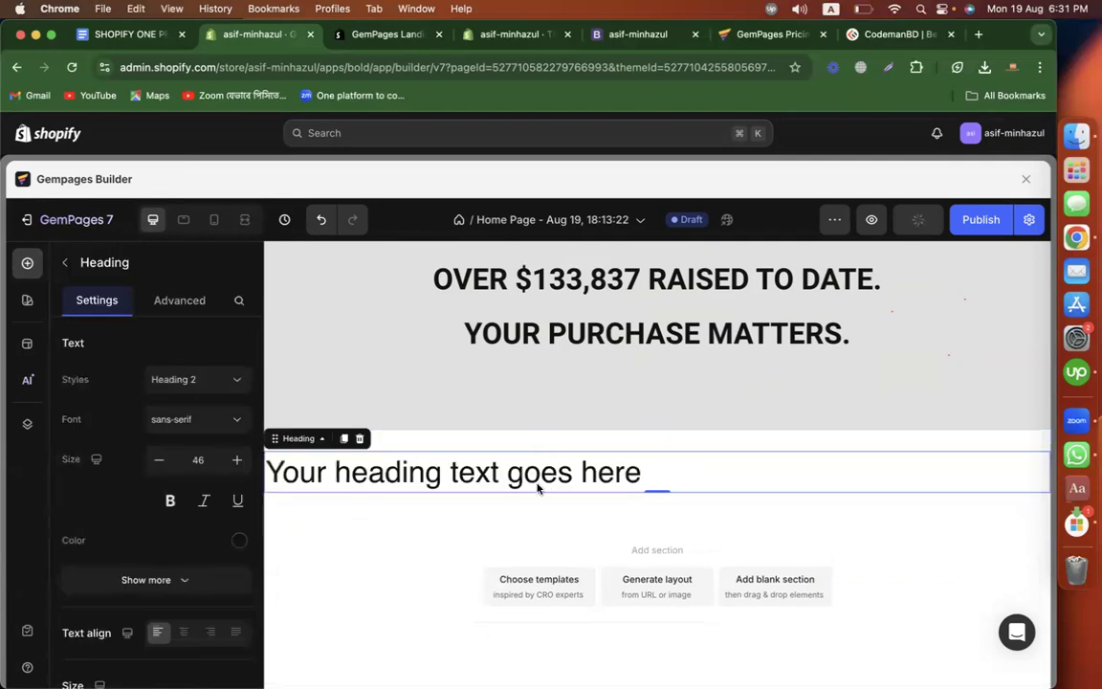
double_click(504, 474)
triple_click(504, 473)
key(super+v)
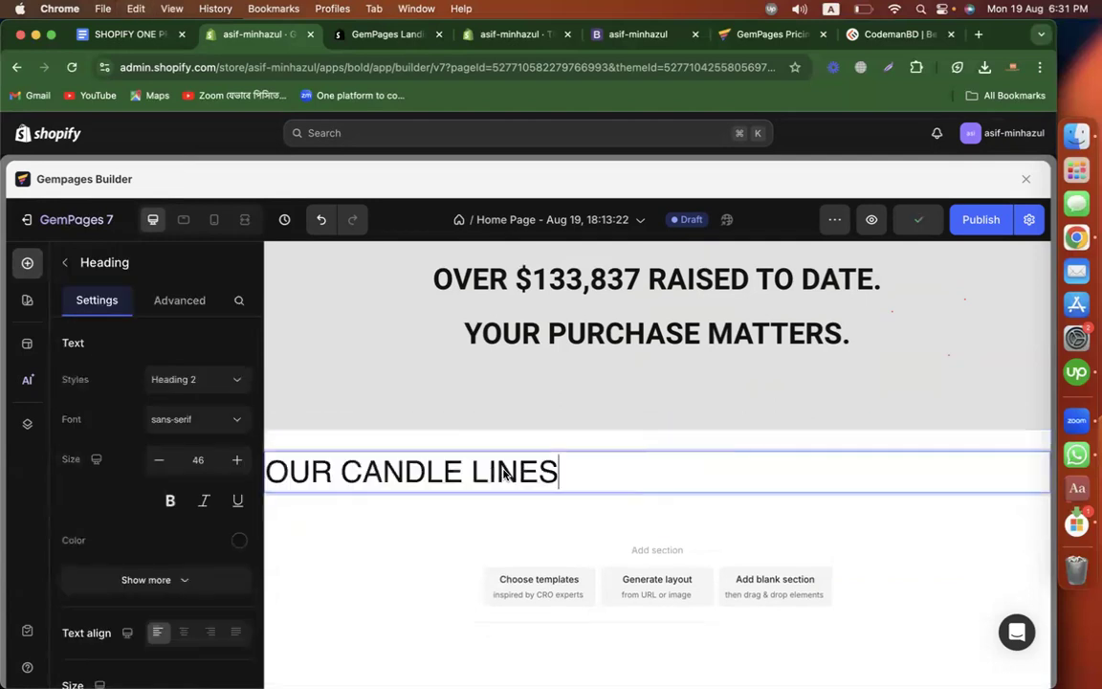
Step: Copy the style of the ENJOY CANDLES. DO GOOD heading and apply it to the OUR CANDLE LINES heading
scroll(504, 474, up, 8)
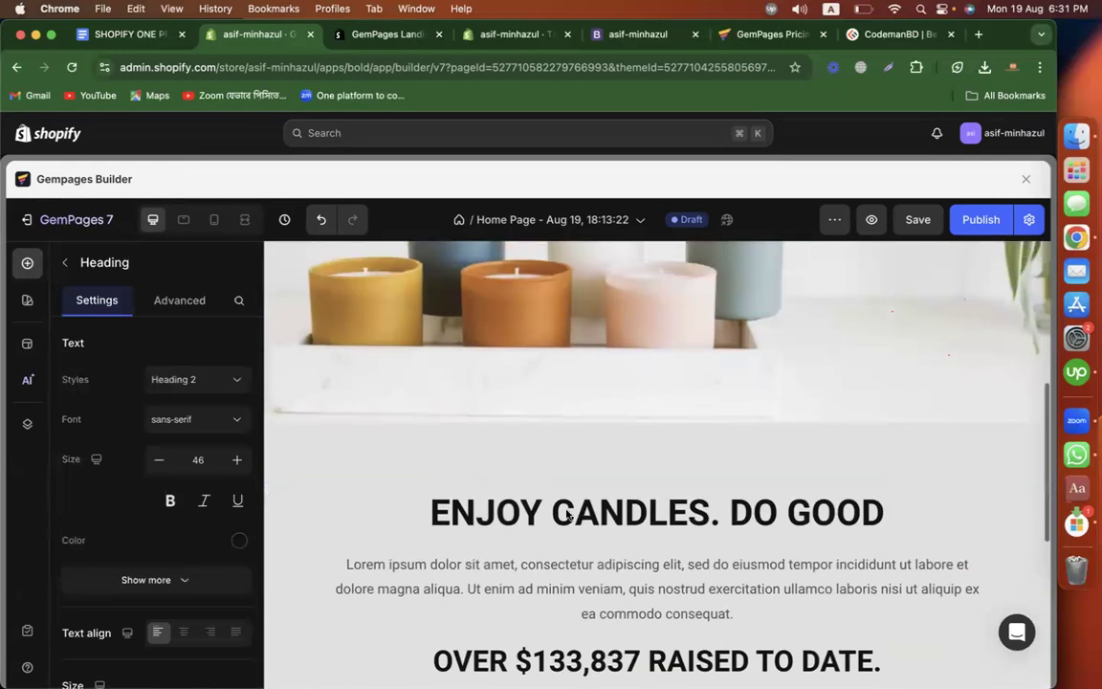
click(551, 514)
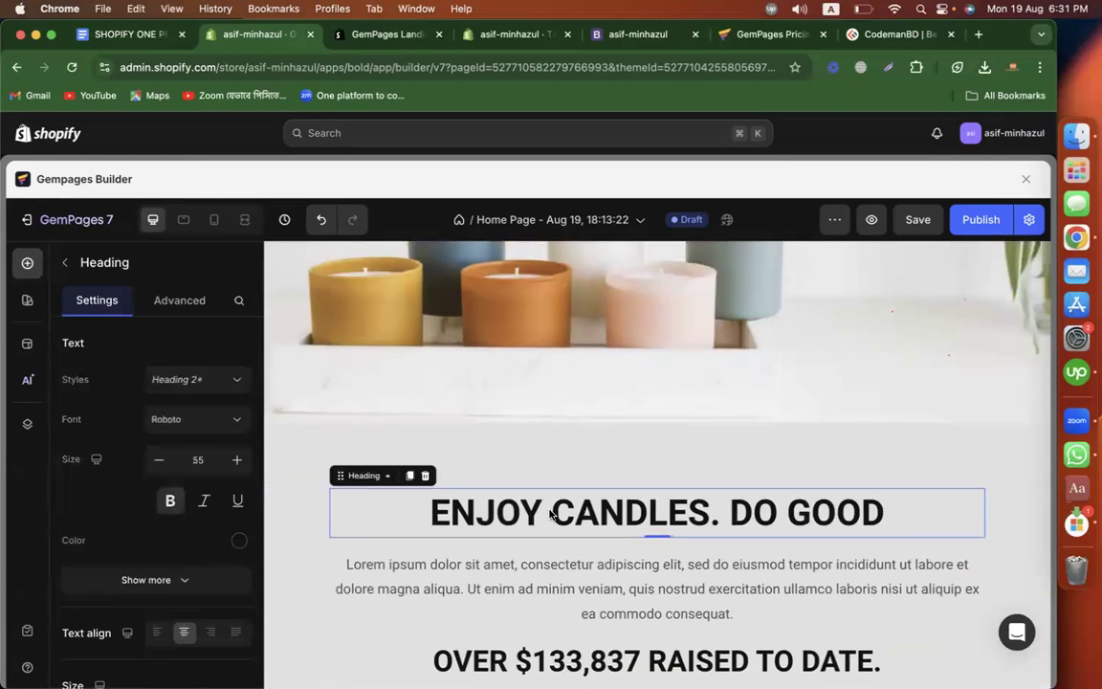
right_click(550, 514)
click(323, 417)
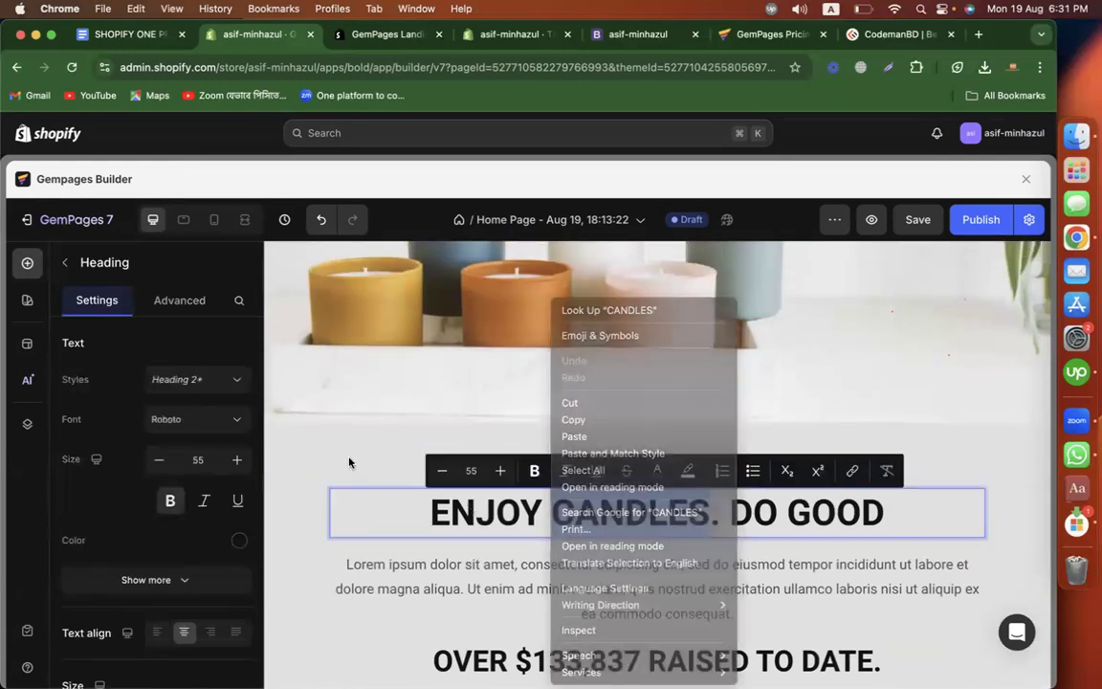
click(317, 467)
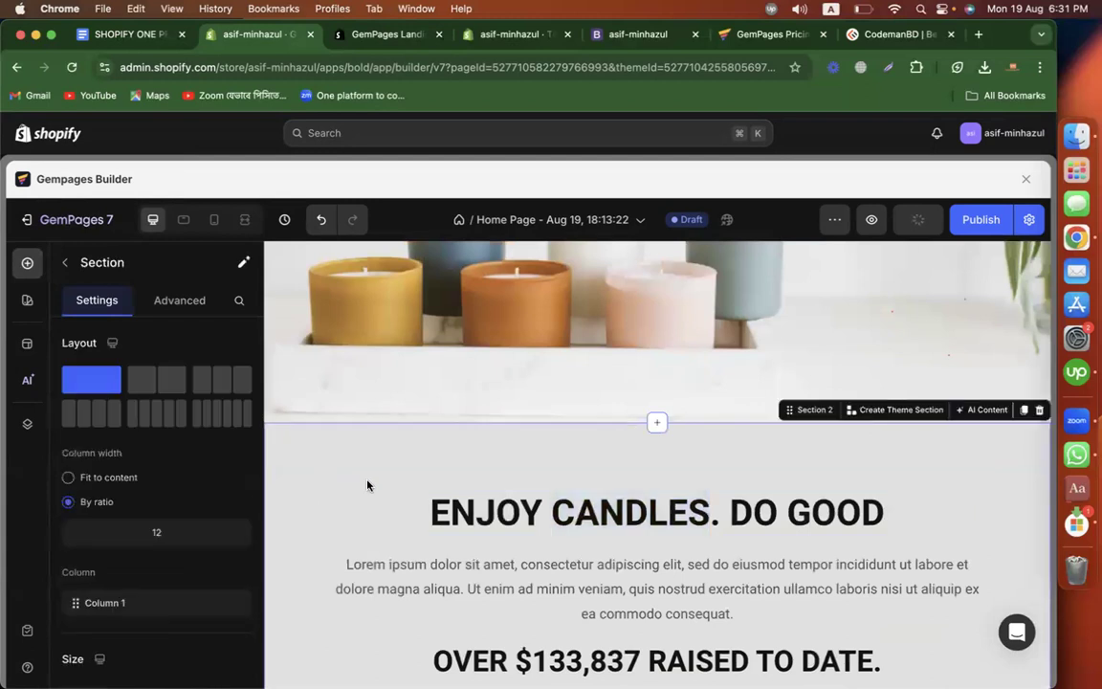
right_click(420, 508)
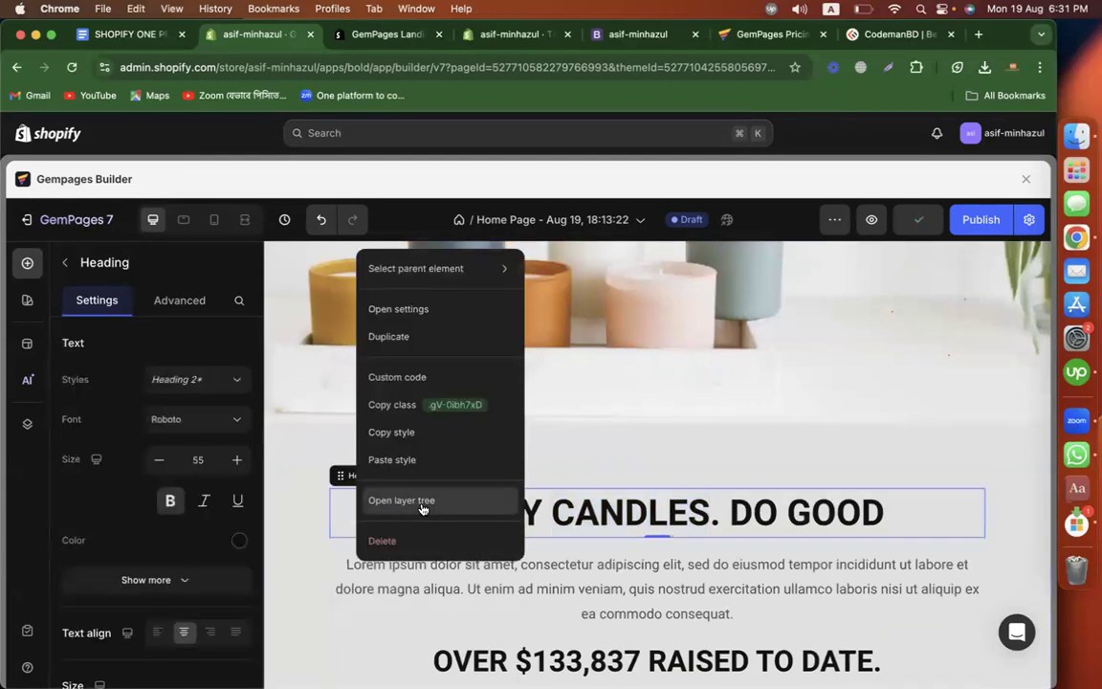
click(399, 433)
scroll(398, 434, down, 5)
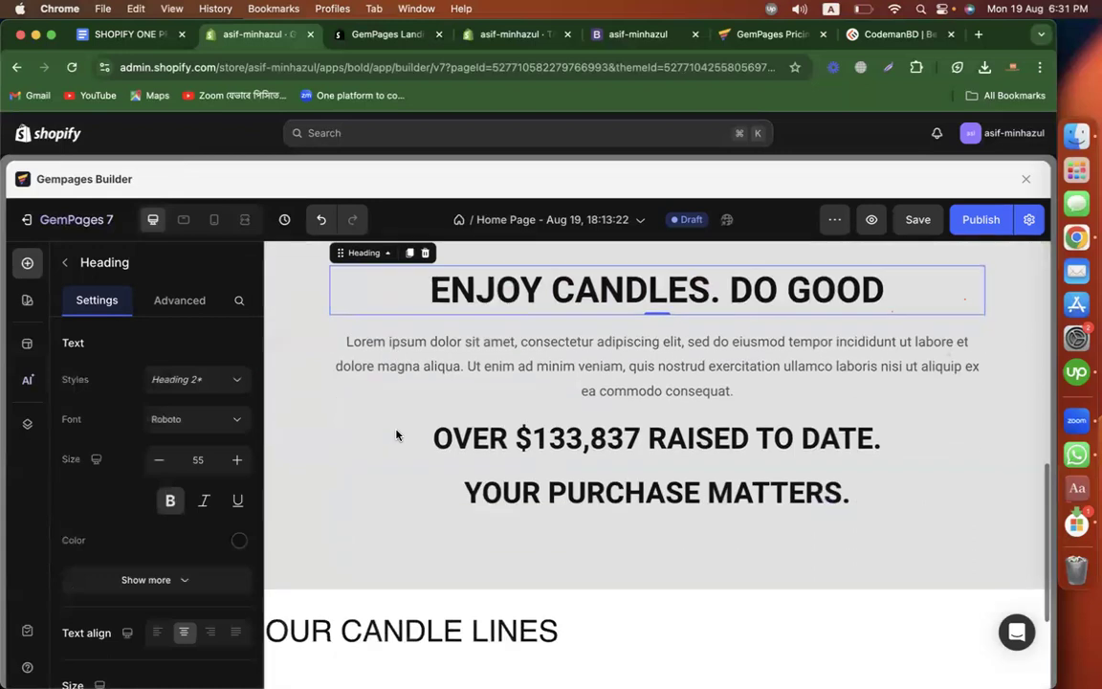
right_click(381, 457)
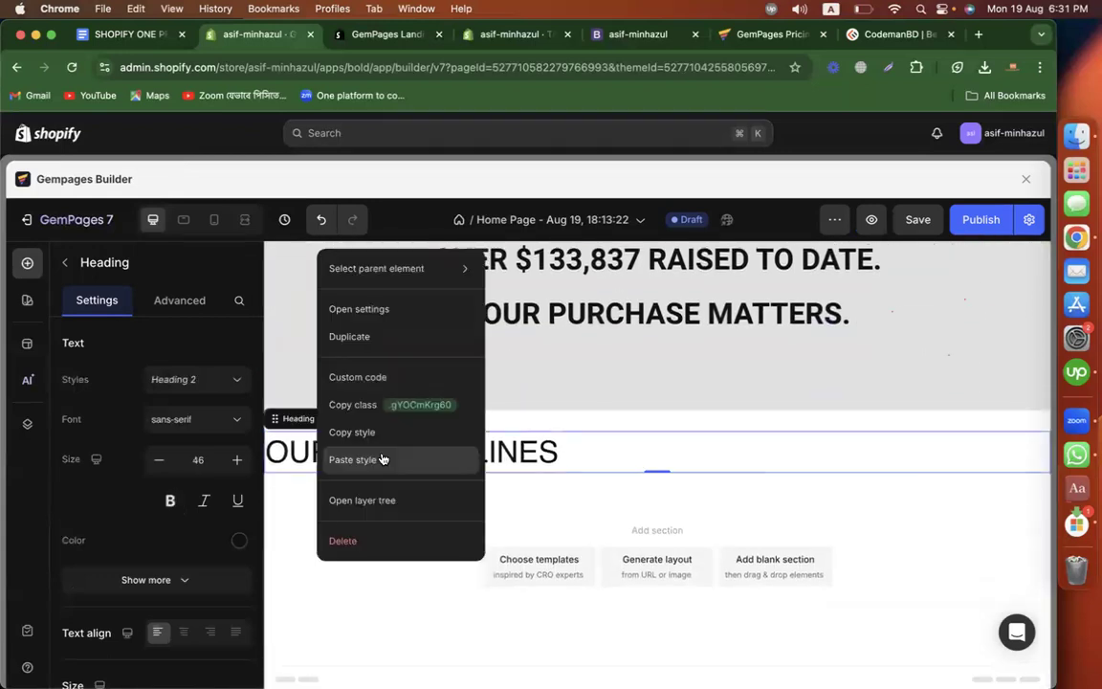
click(364, 460)
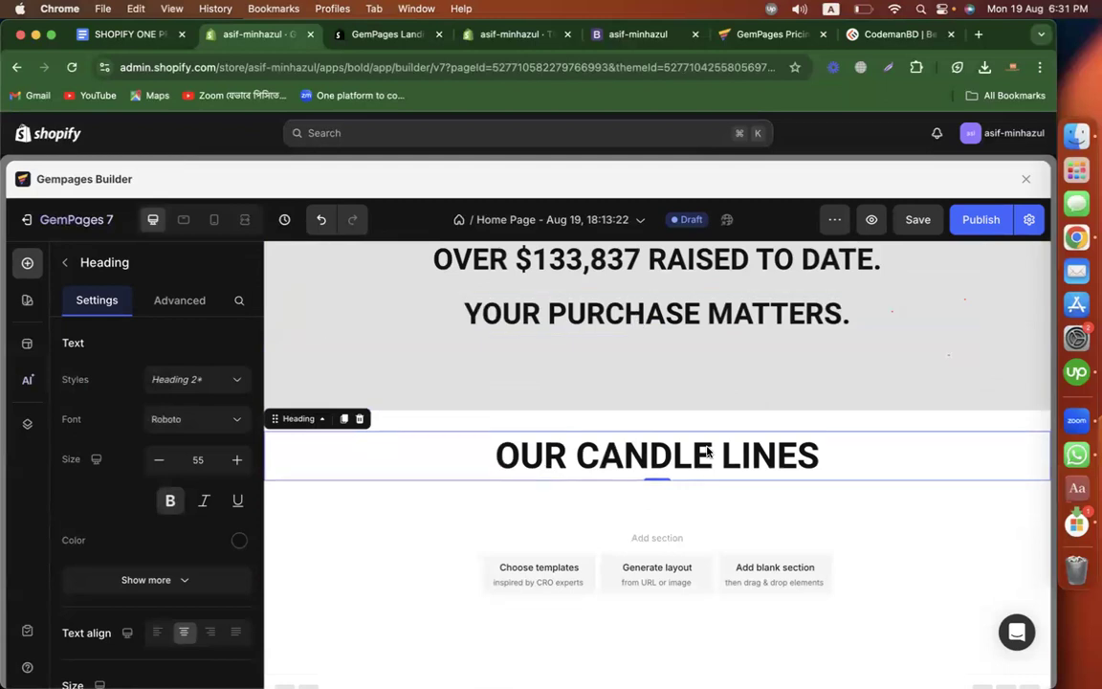
Step: Copy the feature line from 100% Soy Wax to Essential-Oil-Infused in the project document and return to the GemPages builder
click(138, 37)
drag(322, 438, 652, 469)
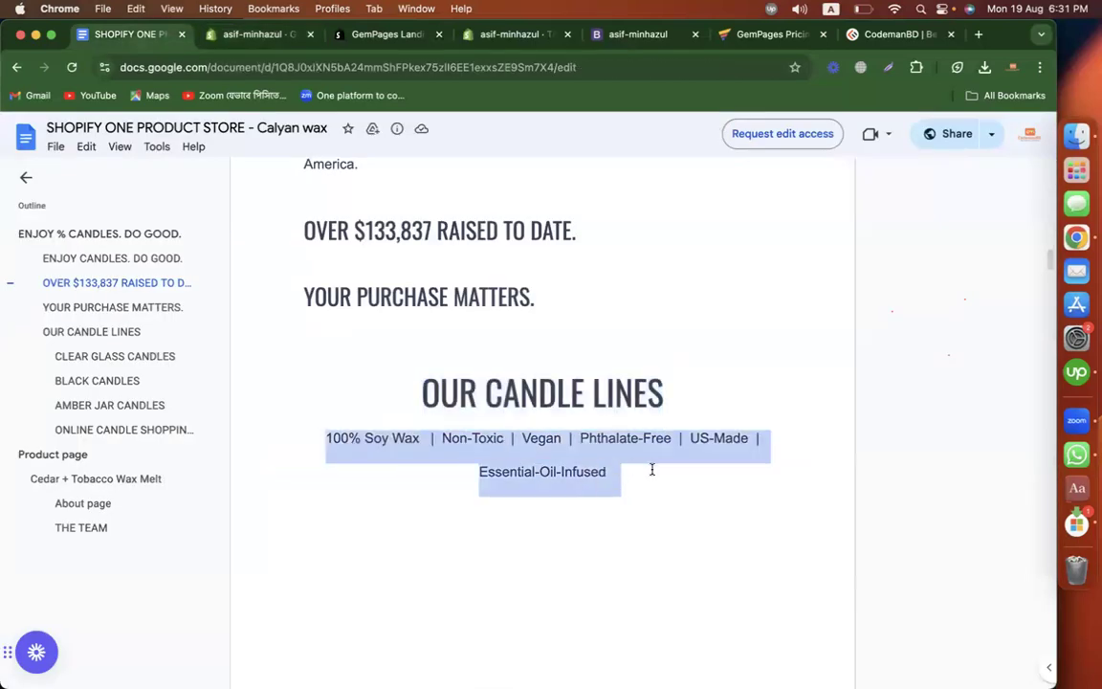
click(254, 34)
Step: Duplicate the lorem ipsum text block in the grey section and move the copy below the OUR CANDLE LINES heading
scroll(353, 302, up, 5)
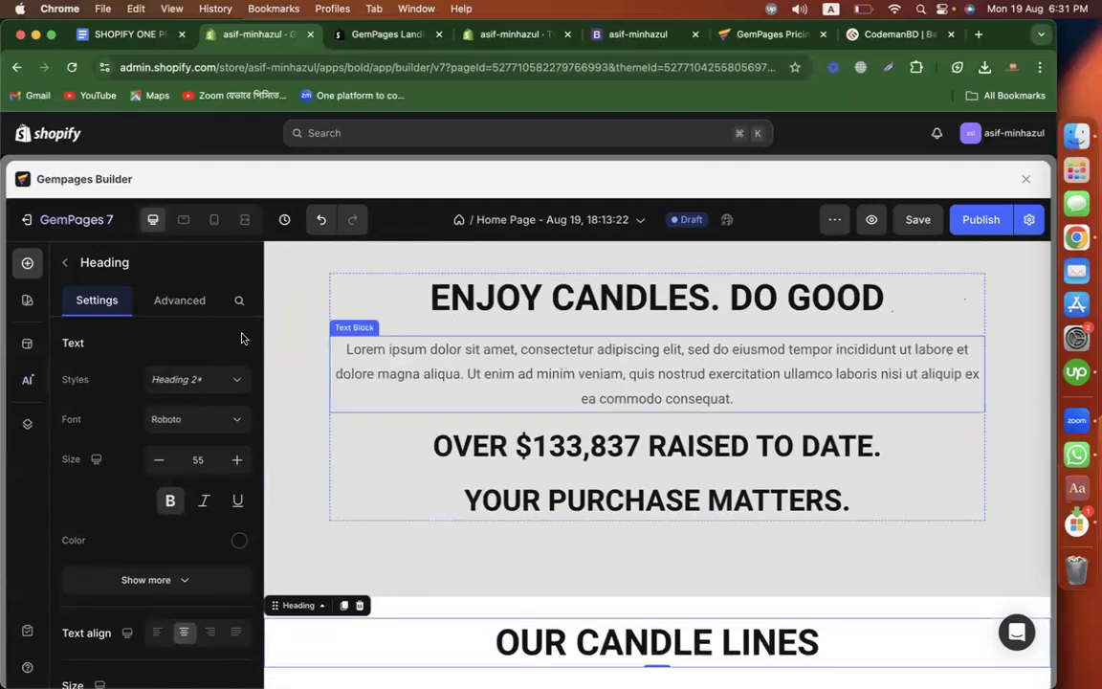
scroll(618, 401, down, 2)
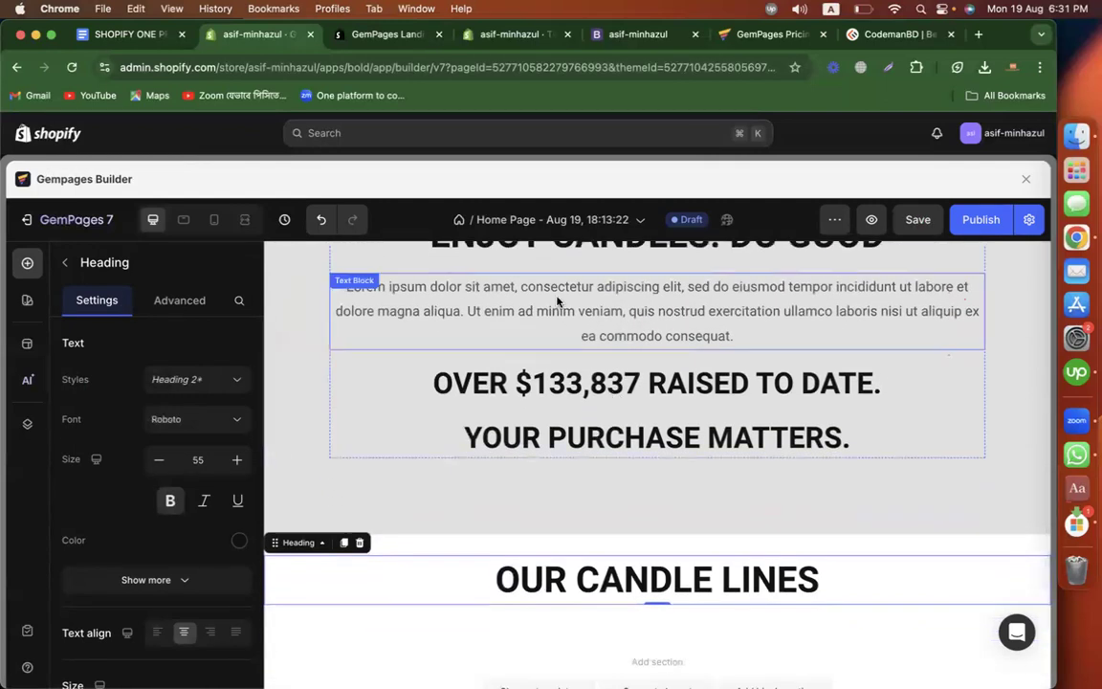
right_click(558, 301)
click(521, 383)
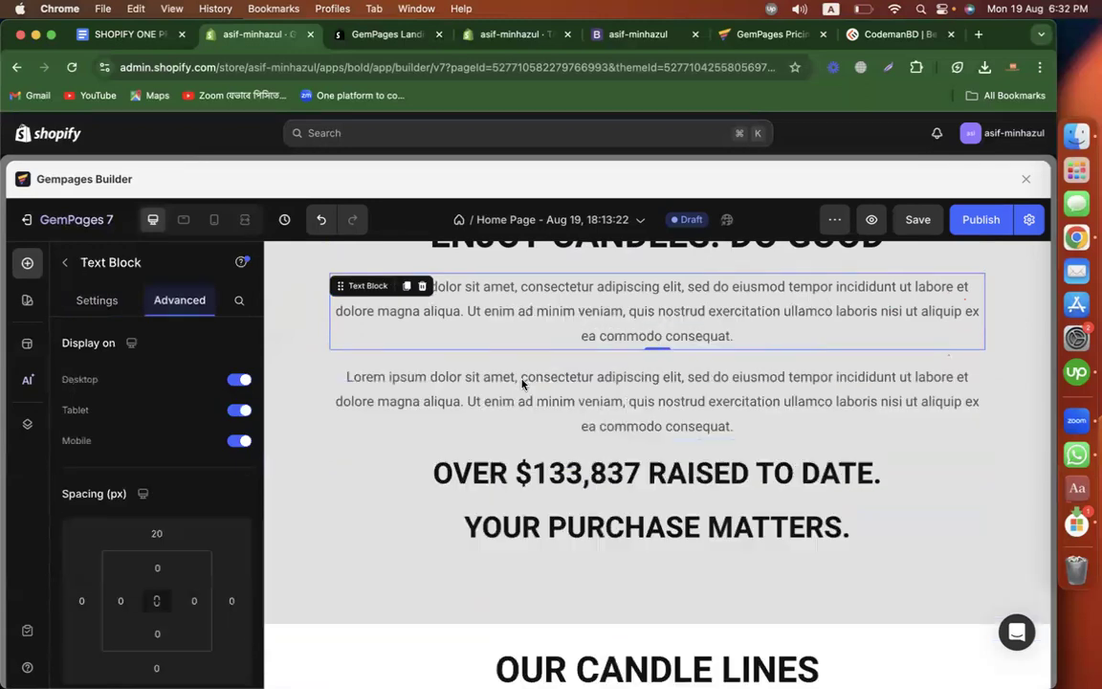
scroll(521, 383, down, 1)
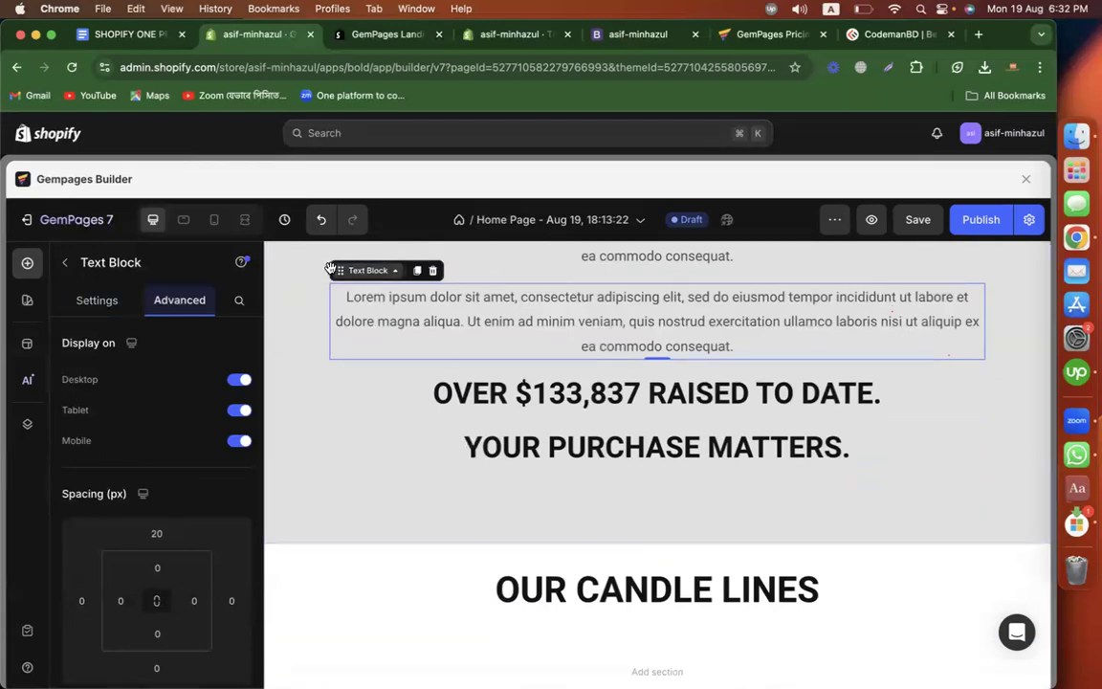
drag(338, 269, 430, 541)
scroll(571, 464, up, 3)
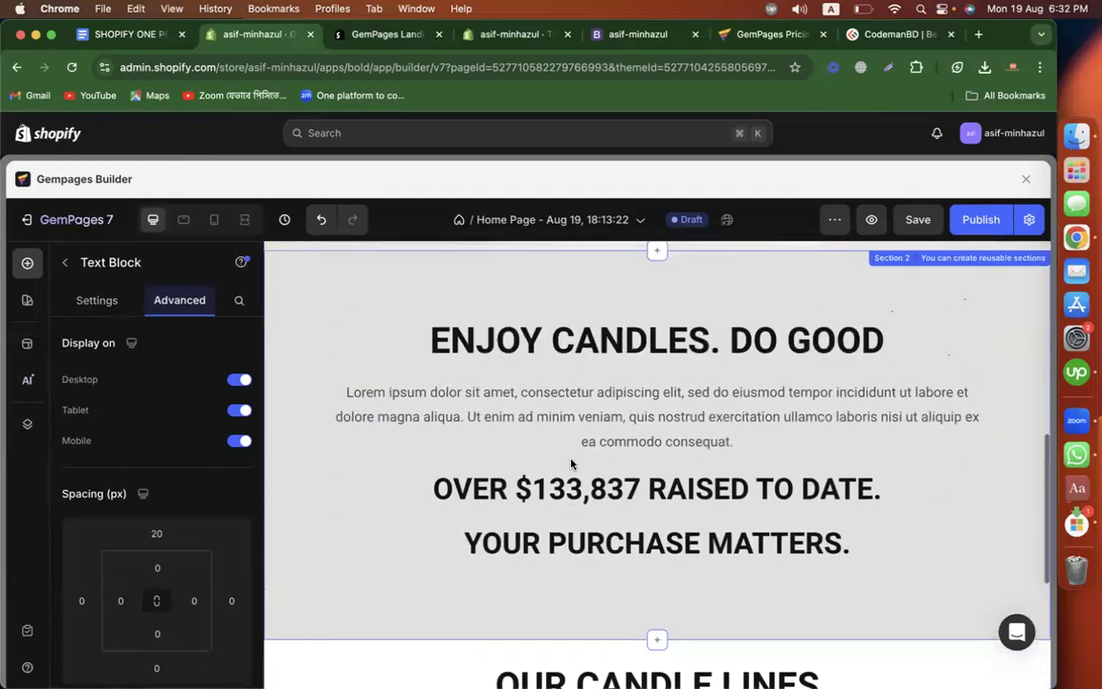
scroll(652, 485, down, 5)
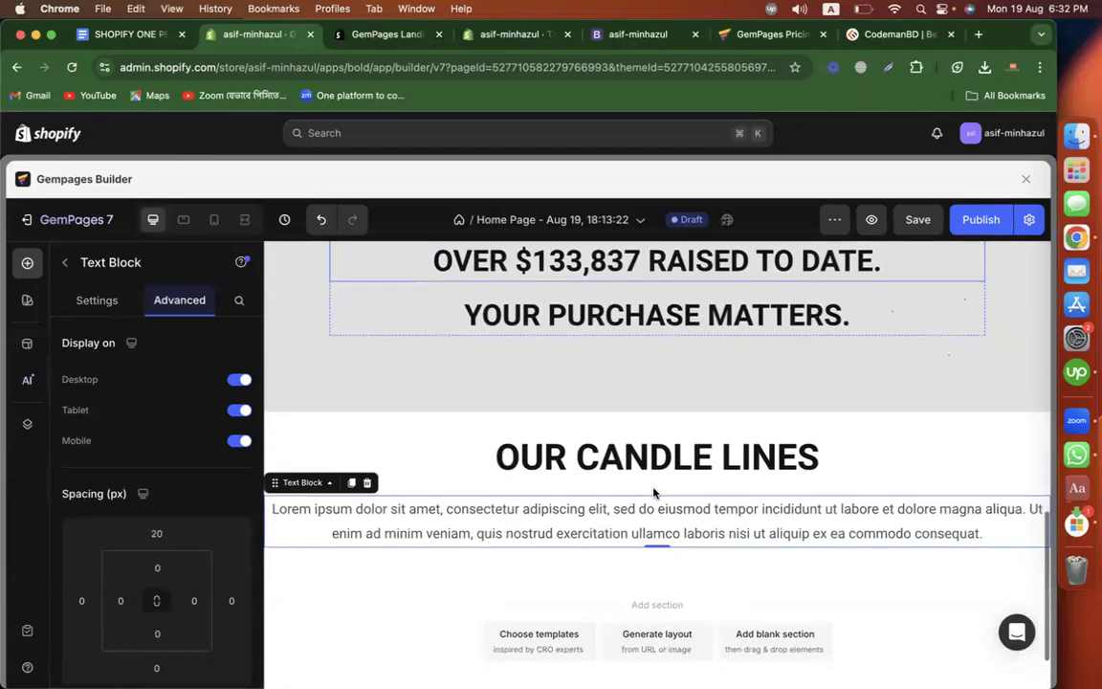
Step: Replace the moved text block's content with the copied feature line, remove the trailing blank line, save the page and select the section
double_click(612, 517)
key(super+v)
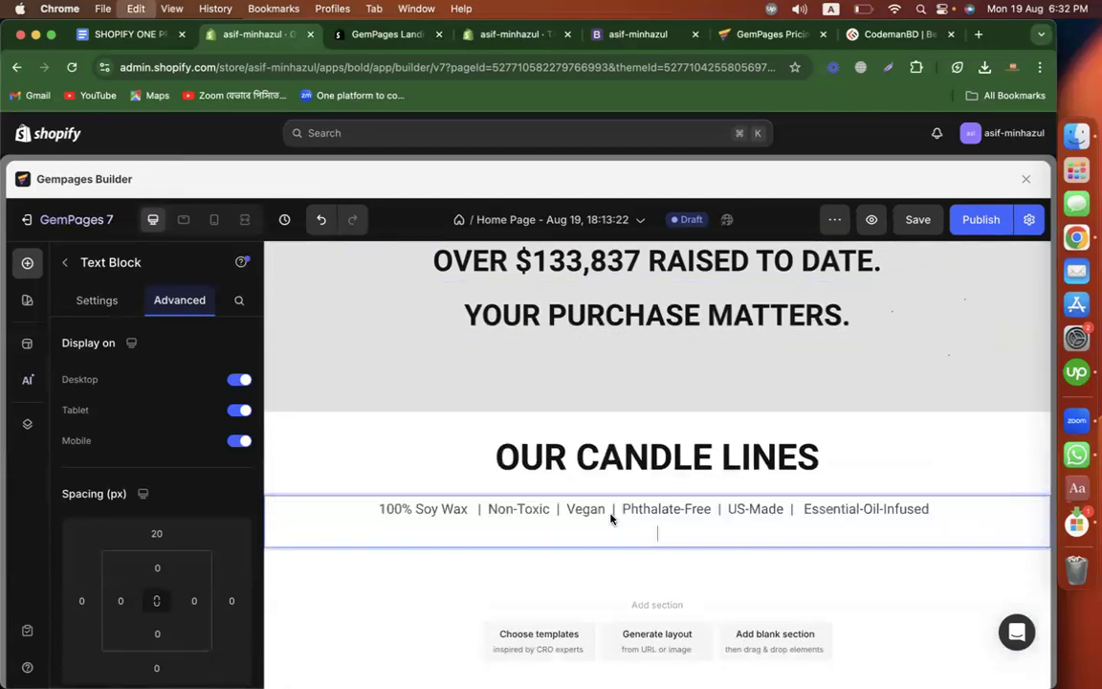
key(BackSpace)
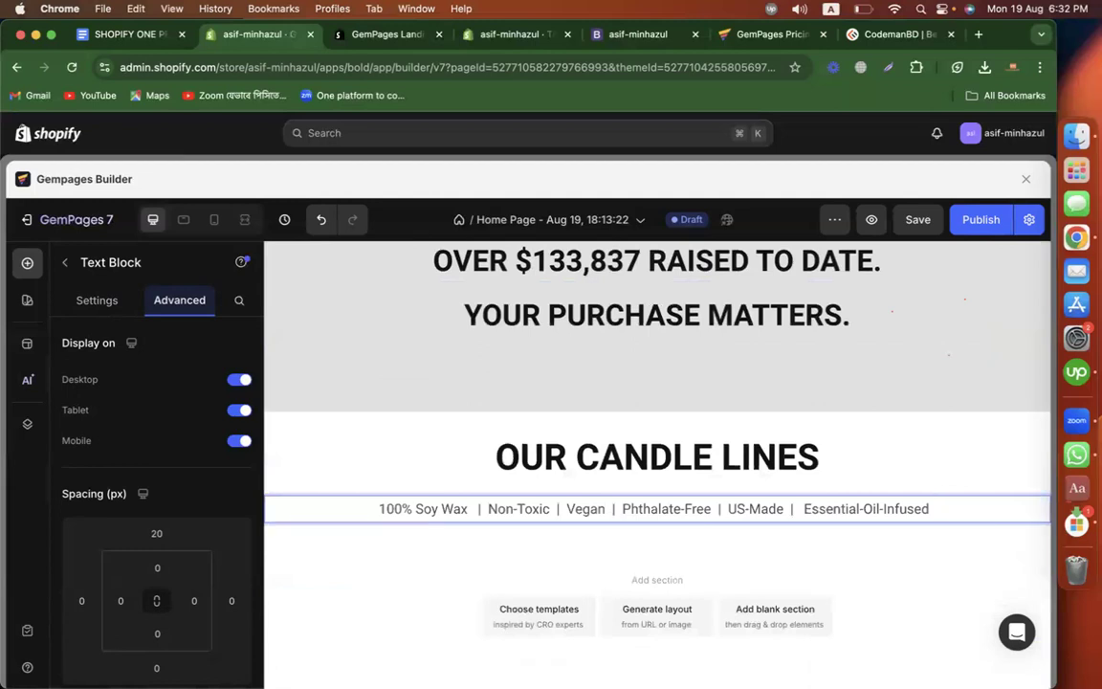
click(409, 460)
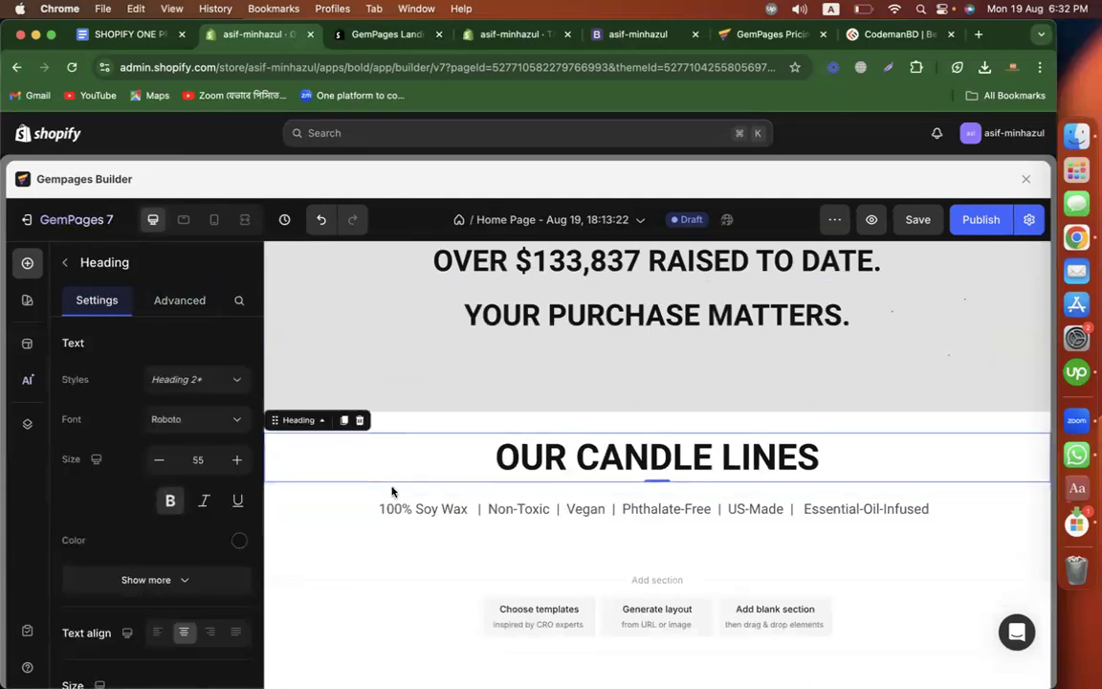
key(super+s)
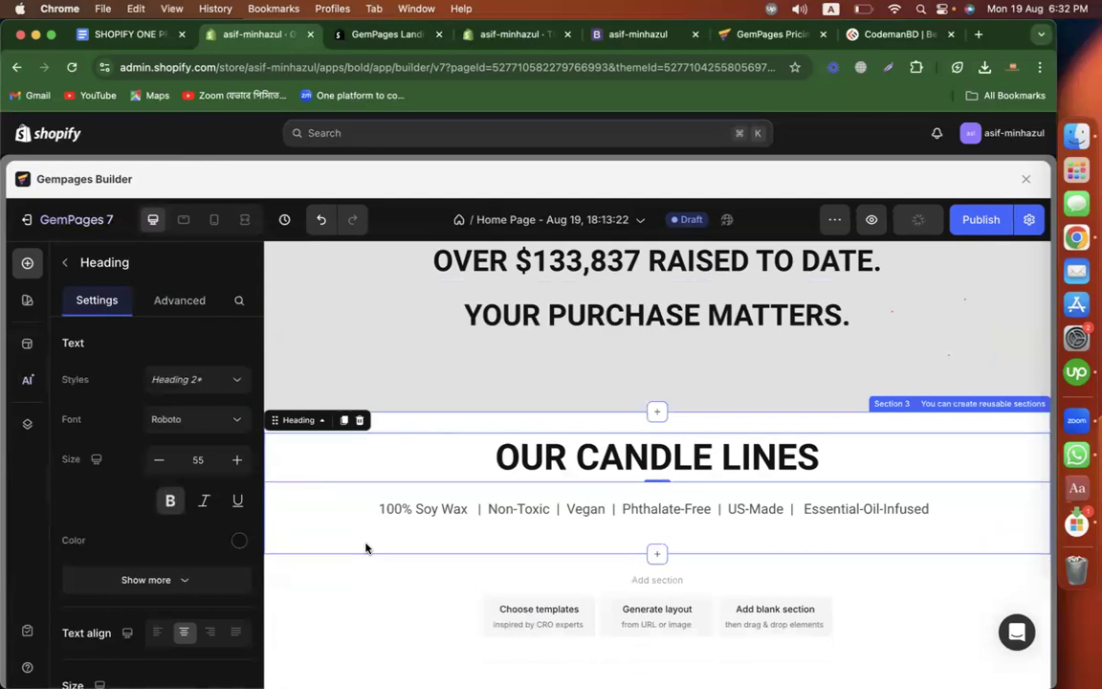
click(366, 548)
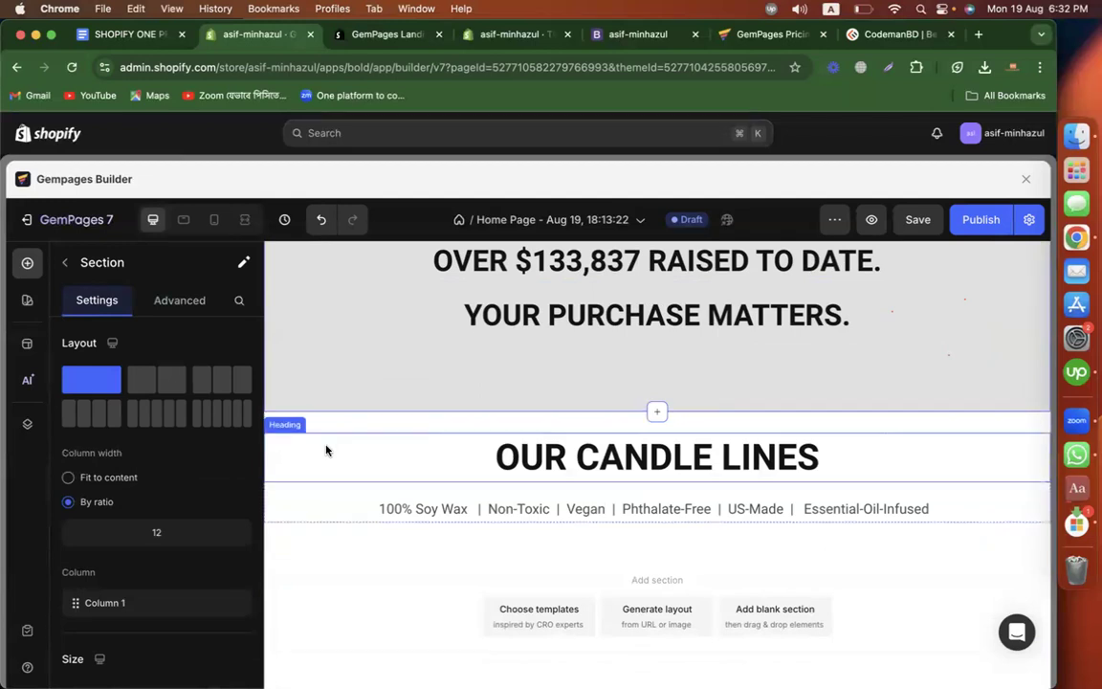
click(348, 544)
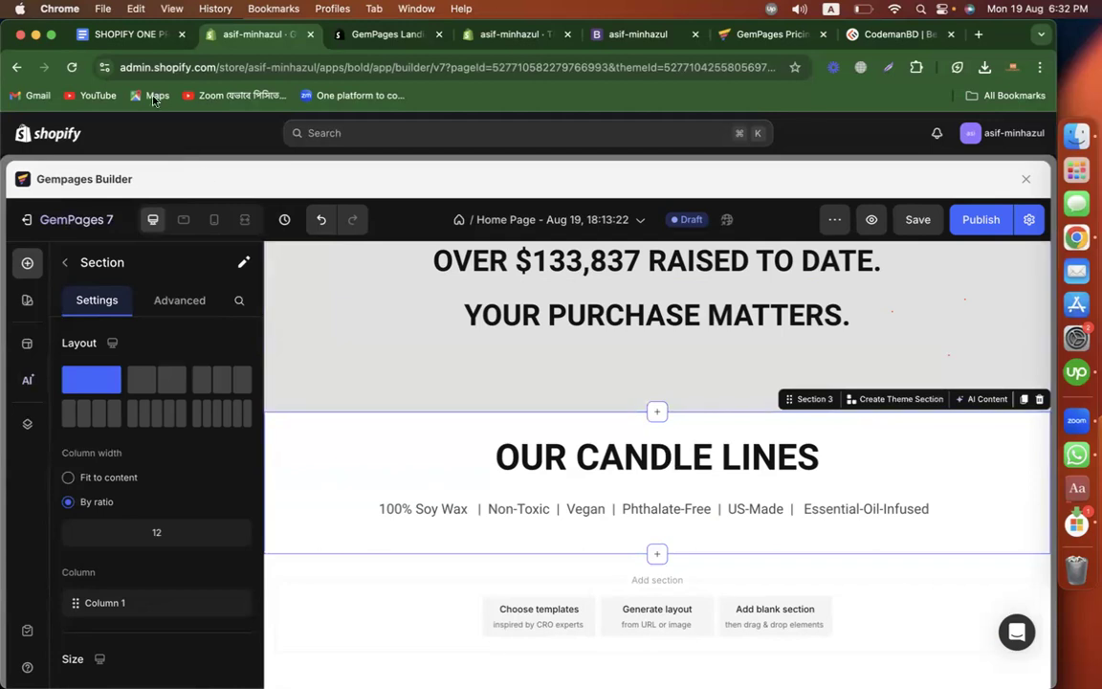
Step: Capture the CLEAR GLASS CANDLES image from the project document with Lightshot and save it as cal1
key(super+1)
scroll(381, 351, down, 10)
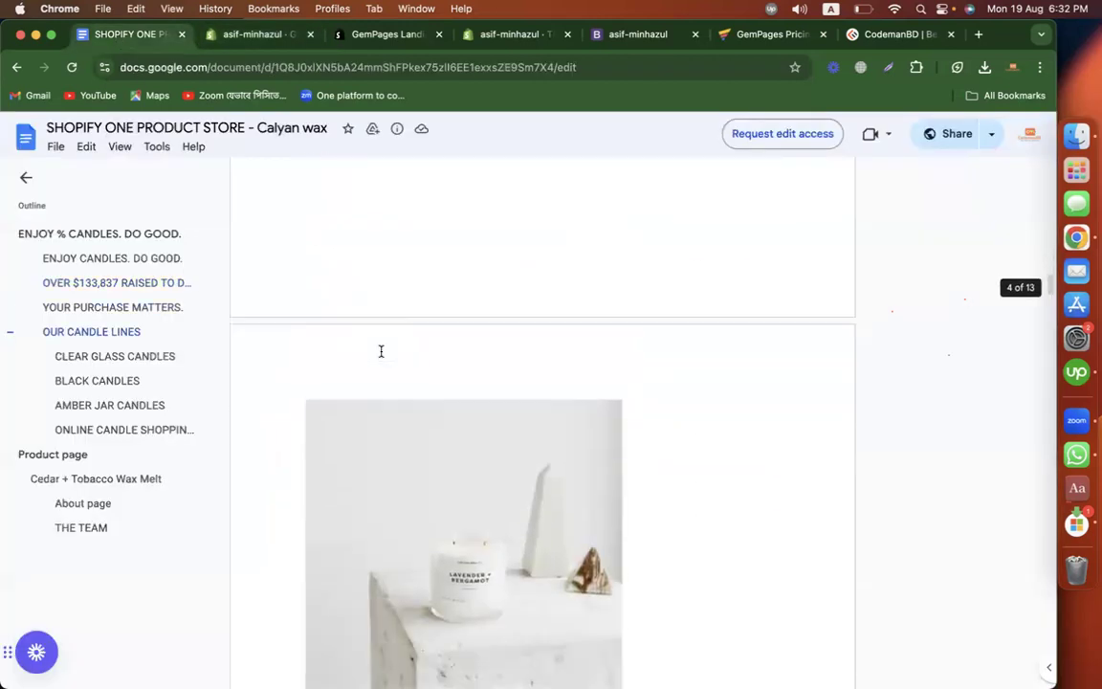
scroll(620, 411, up, 2)
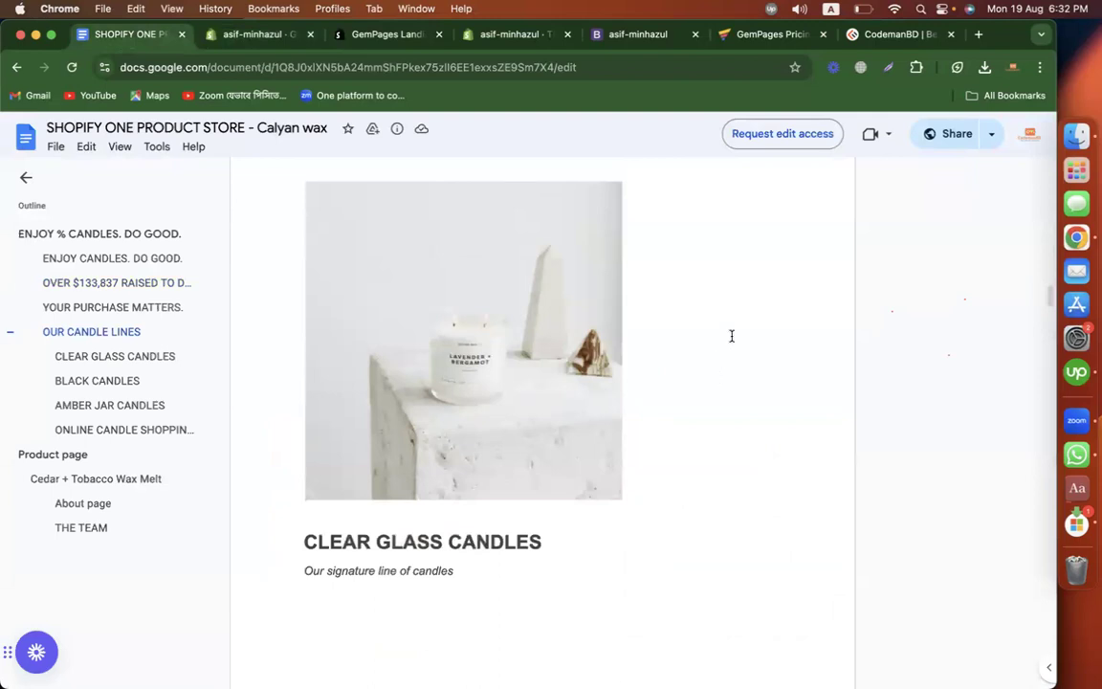
scroll(732, 336, down, 20)
scroll(731, 336, up, 20)
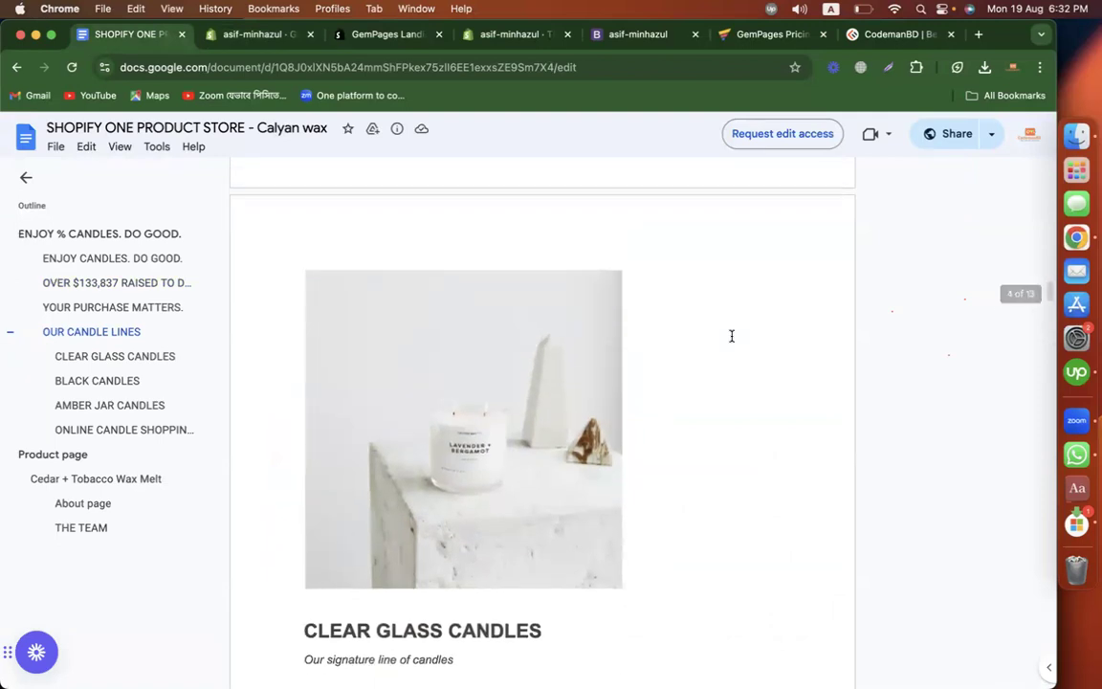
scroll(731, 335, down, 1)
click(886, 69)
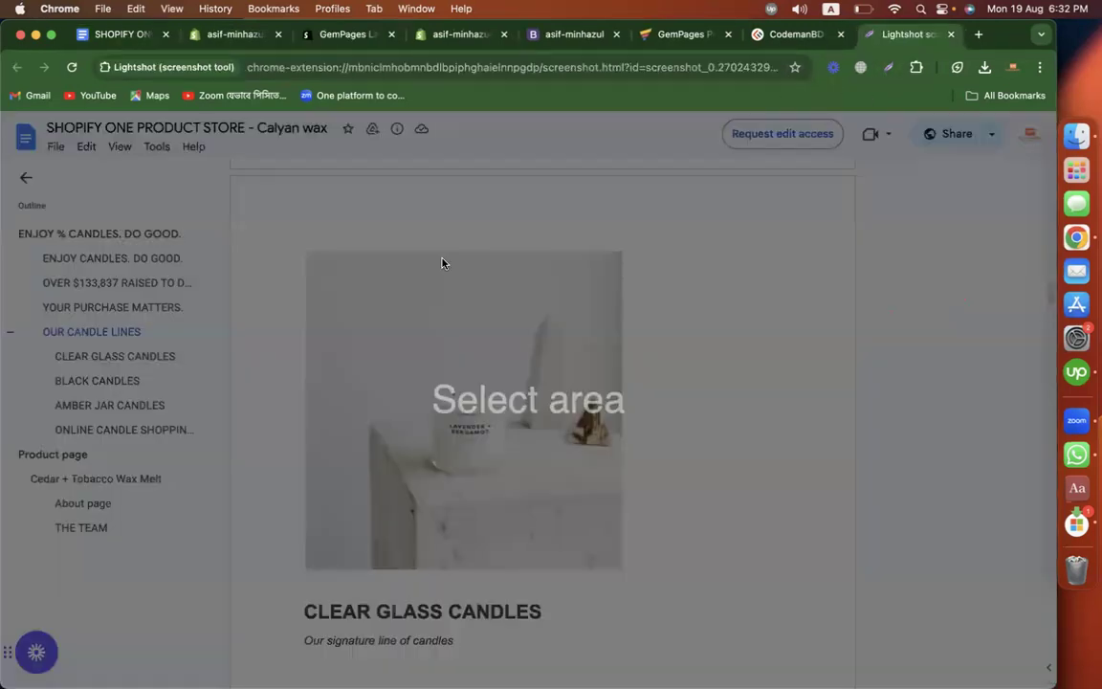
drag(306, 256, 618, 569)
click(584, 584)
text(cal1)
key(Return)
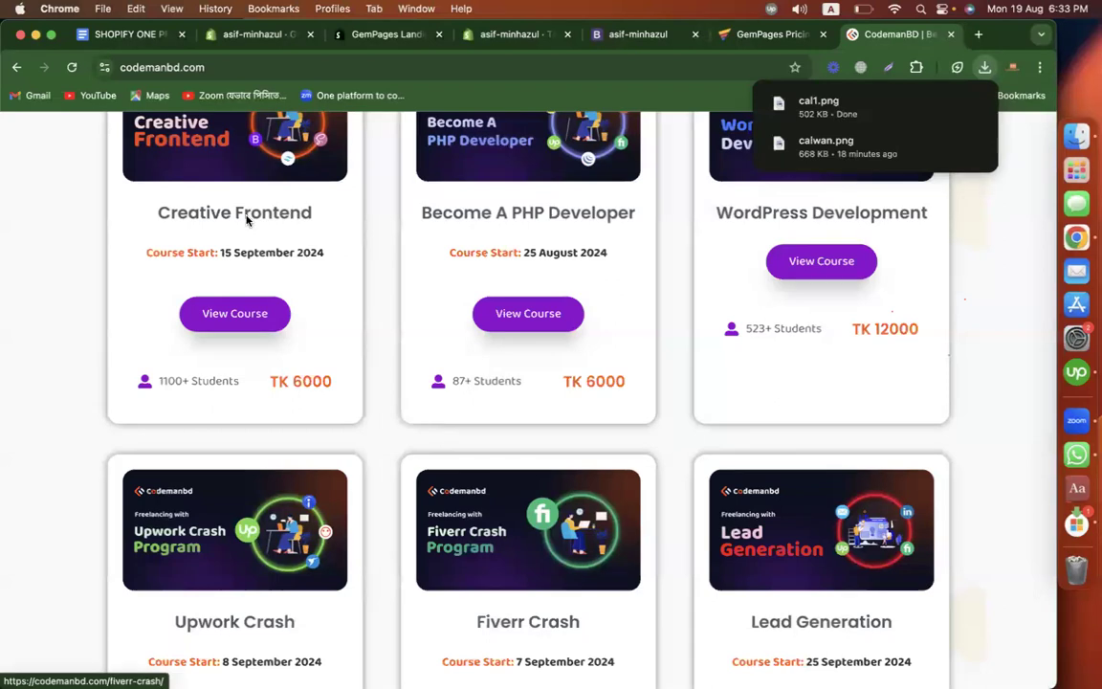
Step: Capture the BLACK CANDLES image from the project document with Lightshot and save it as cAL2
key(super+1)
scroll(421, 436, down, 5)
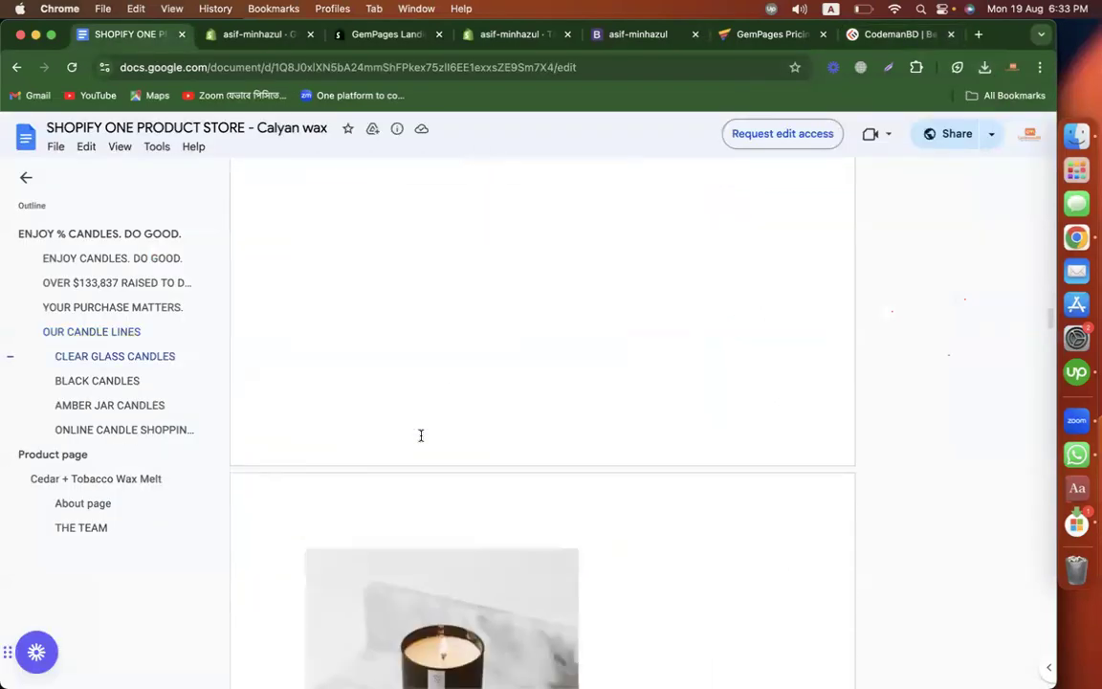
scroll(421, 436, down, 2)
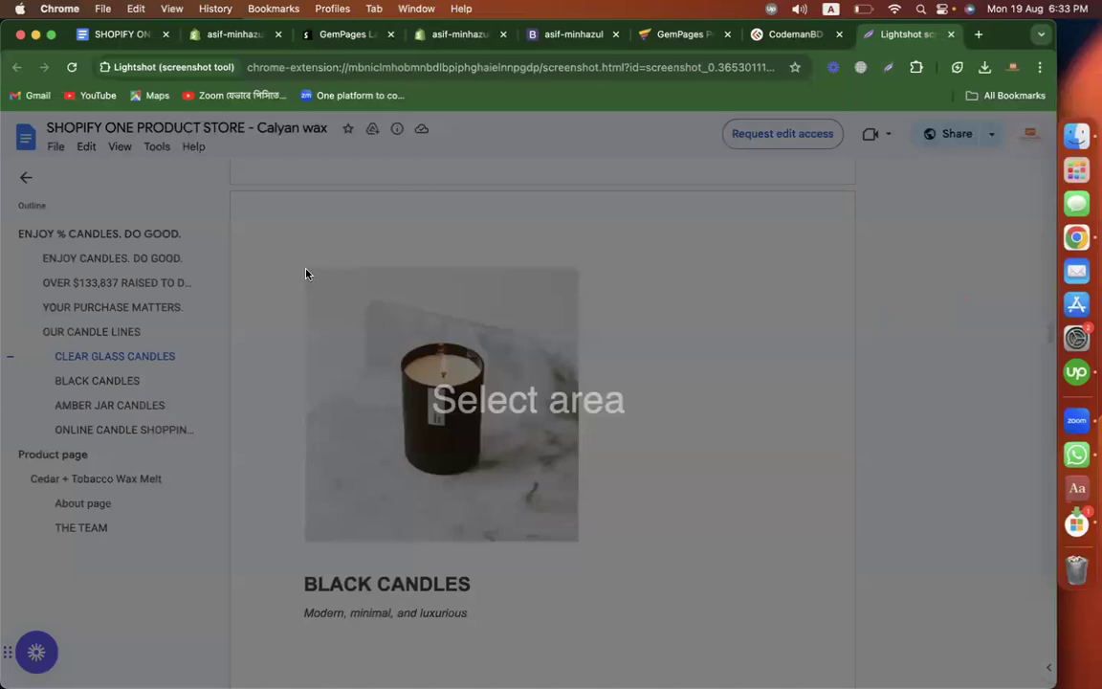
mouse_move(306, 271)
mouse_down()
mouse_move(386, 332)
mouse_move(576, 541)
mouse_up()
click(539, 557)
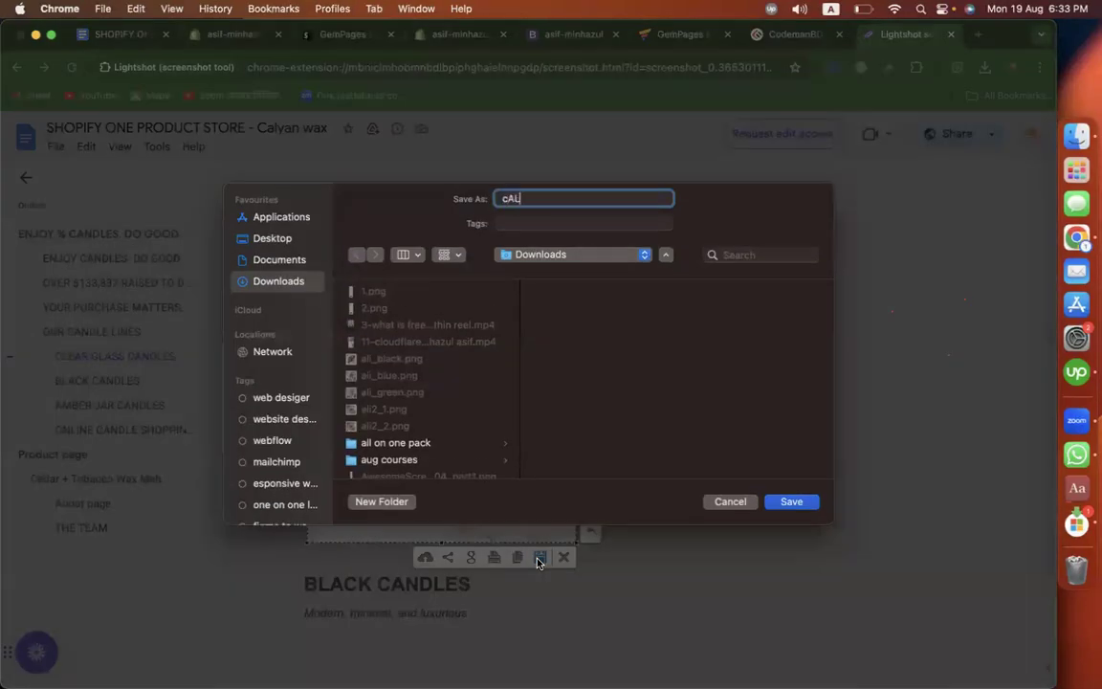
key(Return)
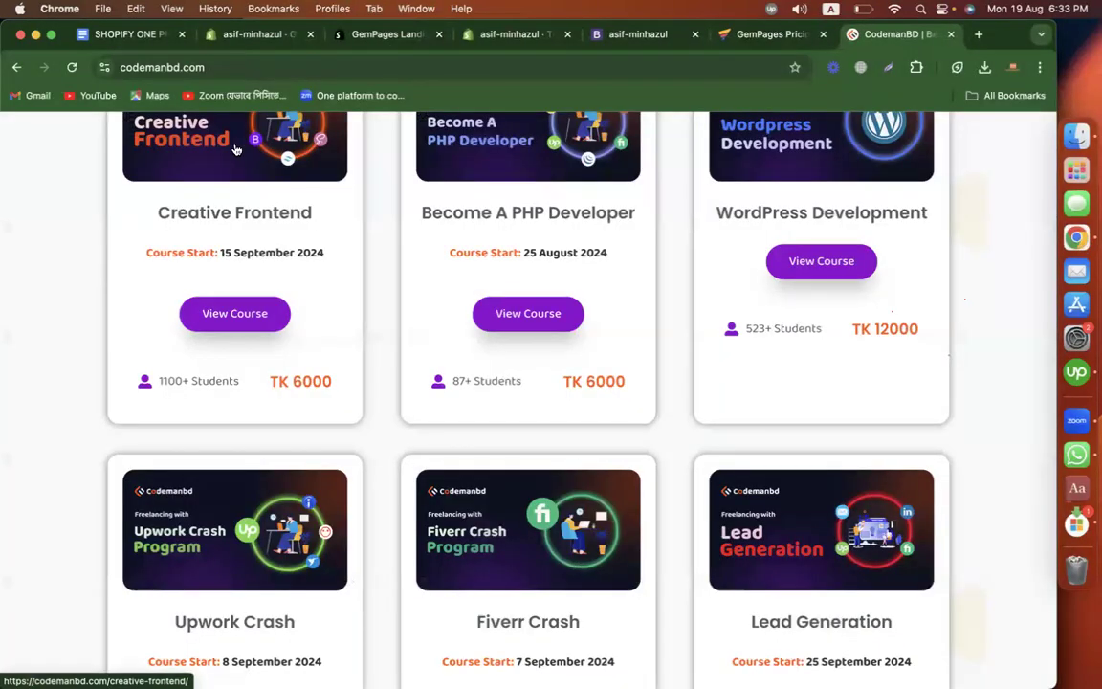
Step: Capture the AMBER JAR CANDLES image from the project document with Lightshot and save it as cAL3
key(super+1)
scroll(406, 378, down, 8)
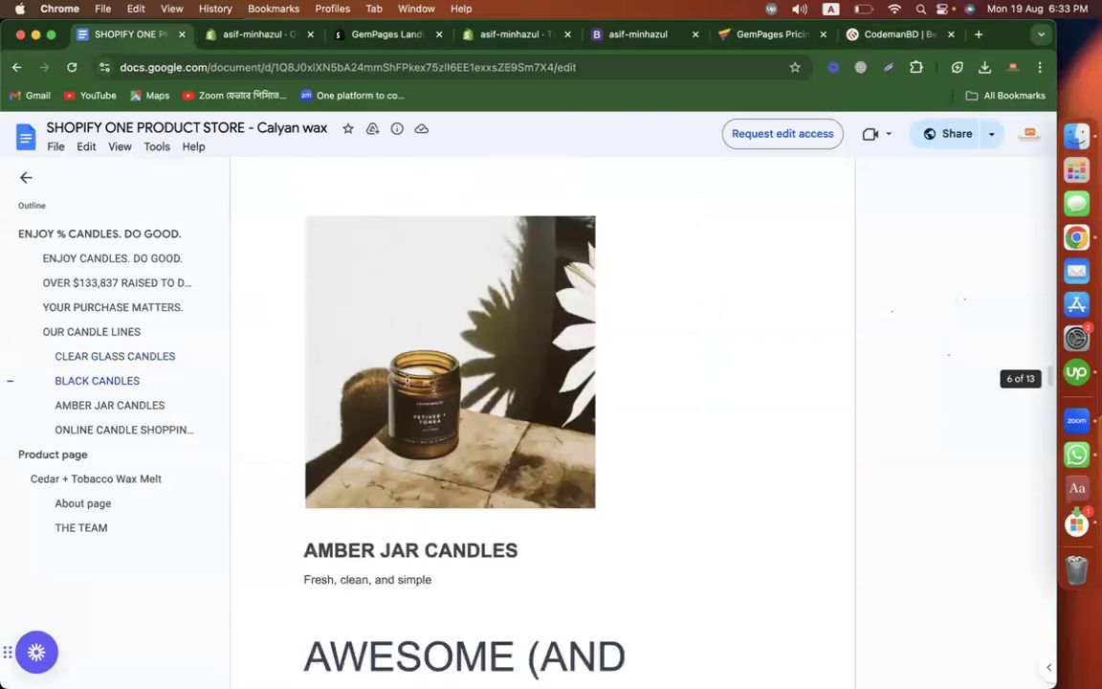
click(889, 66)
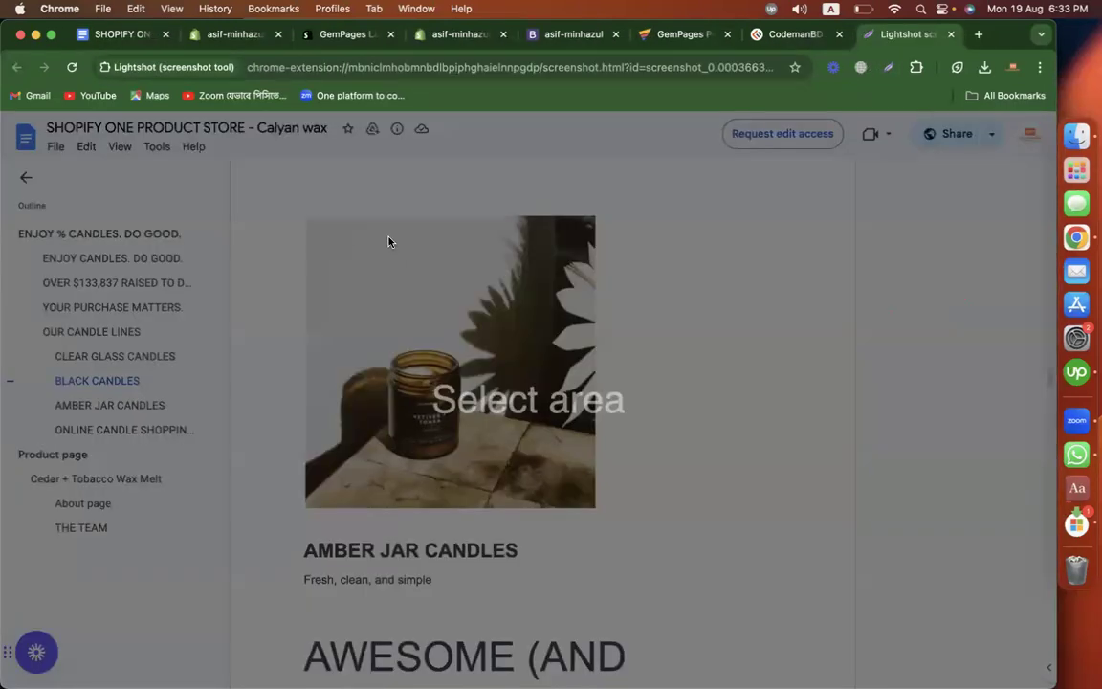
drag(306, 219, 594, 507)
click(557, 521)
text(c)
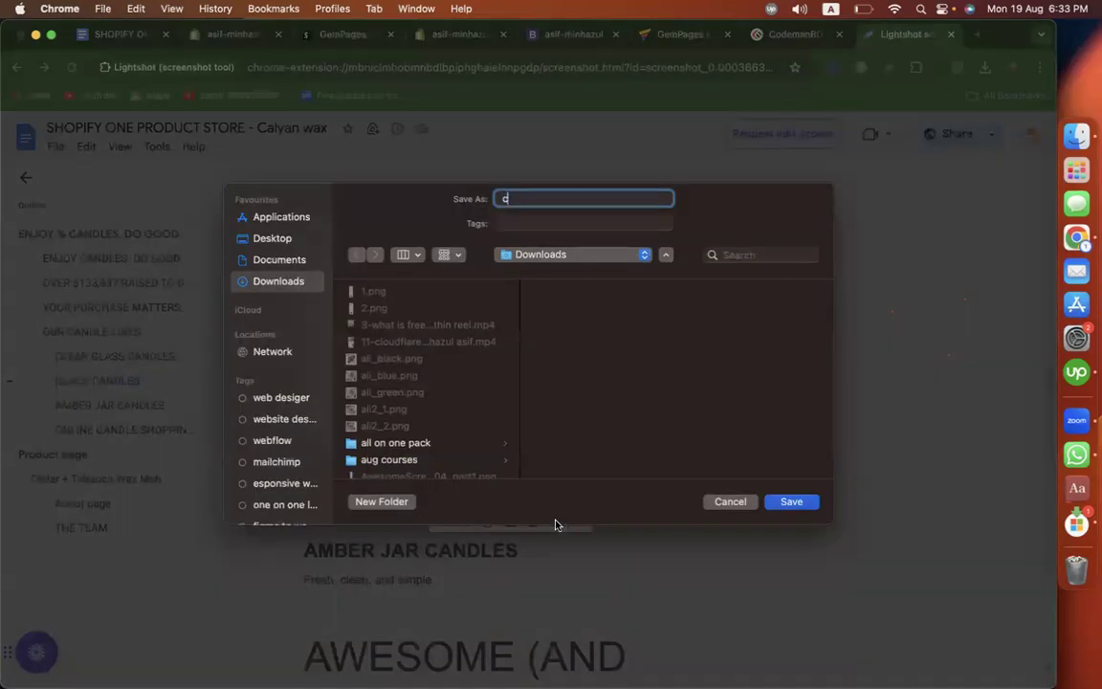
text(AL3)
key(Return)
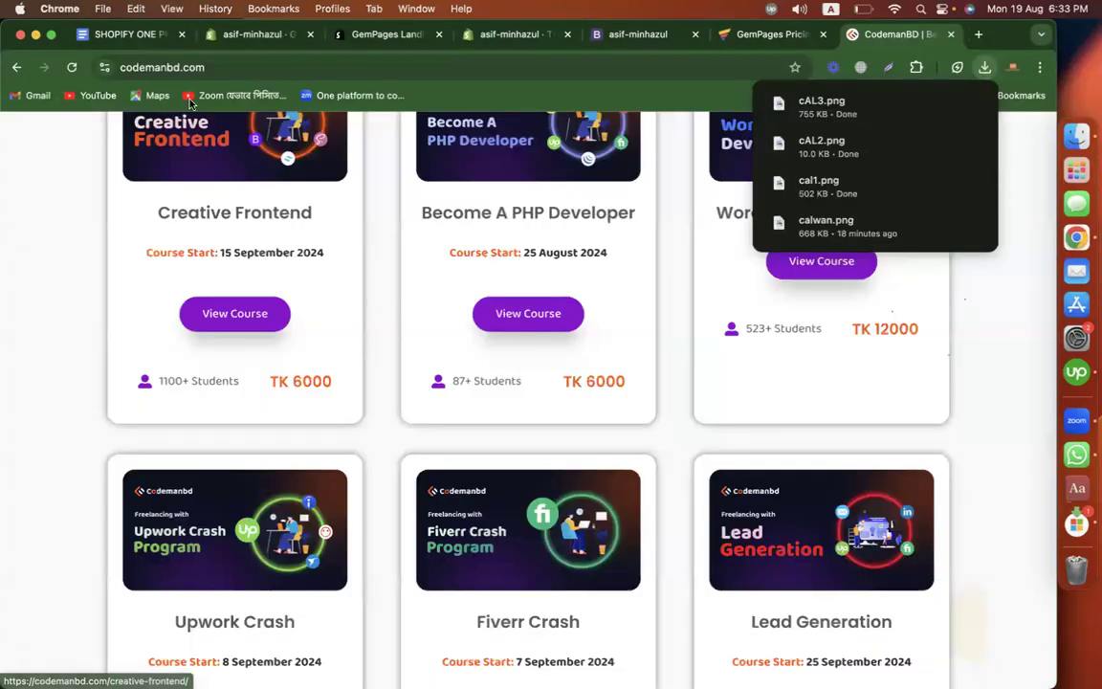
Step: Go back over the candle images in the project document and open Canva in a new tab of the other browser window
click(118, 33)
scroll(617, 332, up, 15)
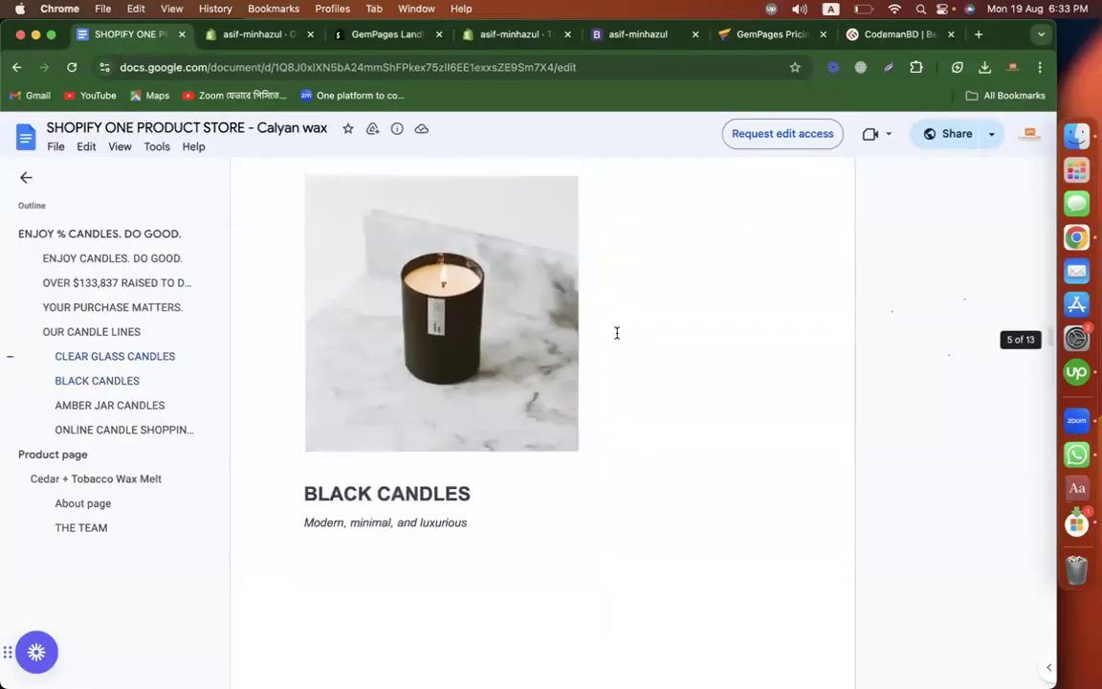
scroll(617, 332, up, 2)
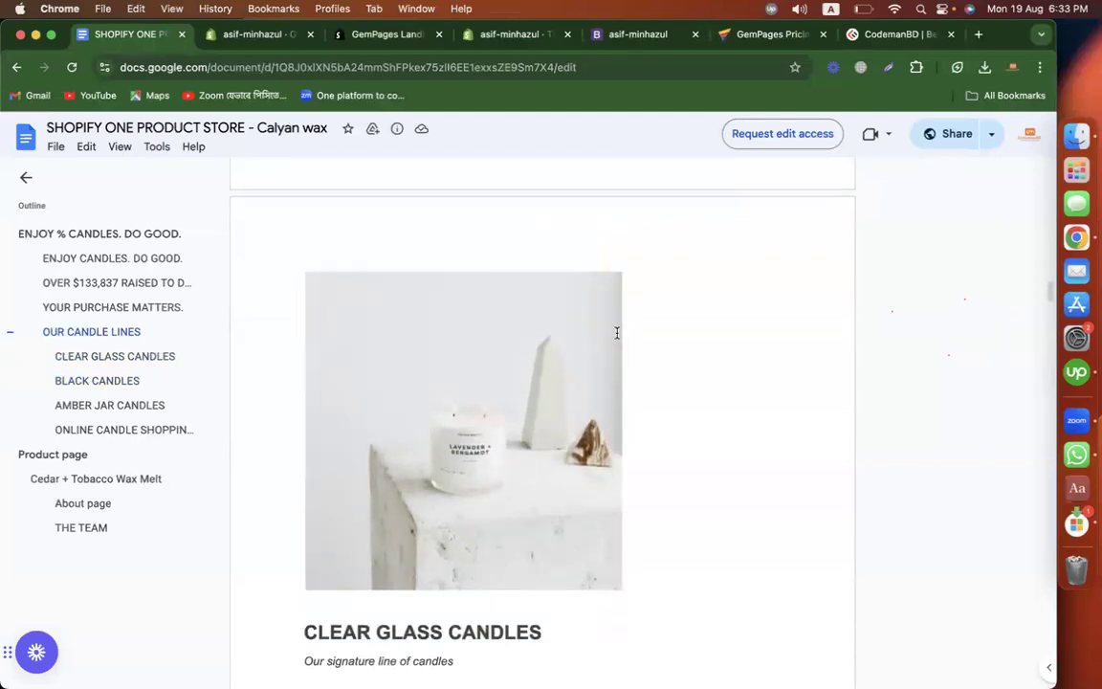
key(ctrl+Left)
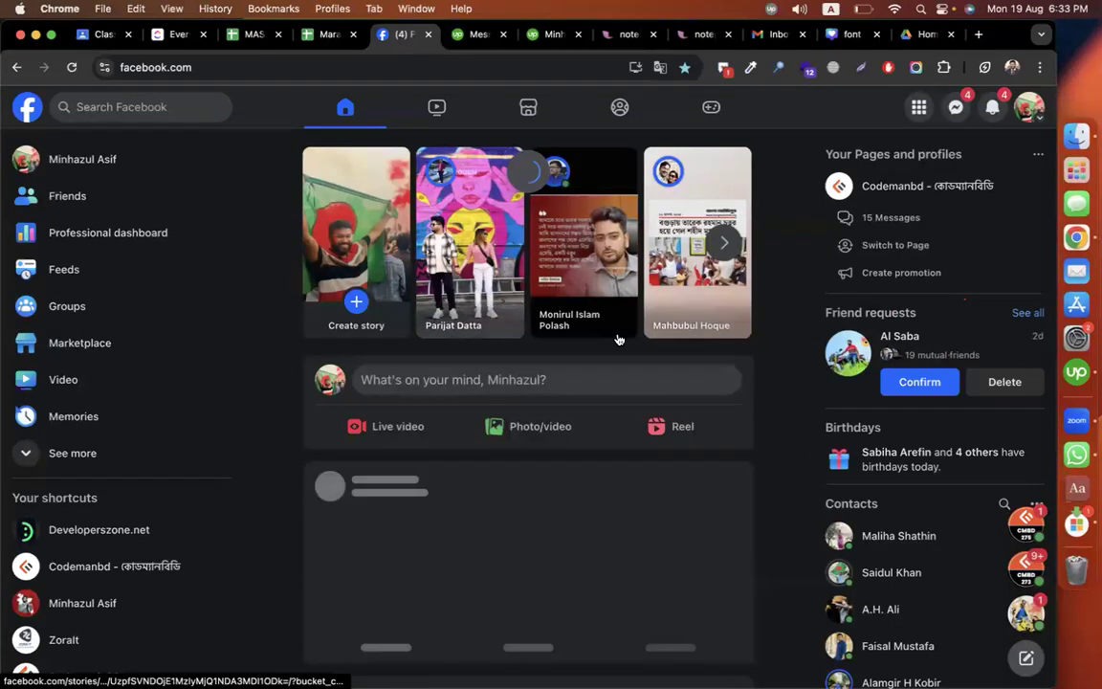
click(977, 34)
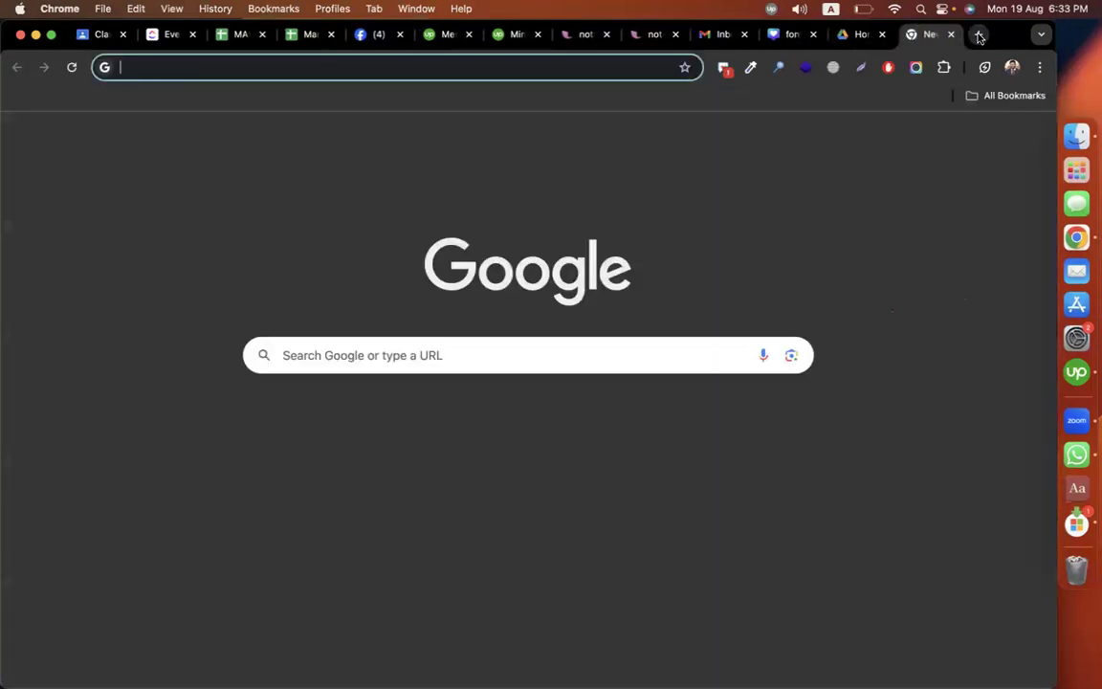
text(CANVA)
key(Return)
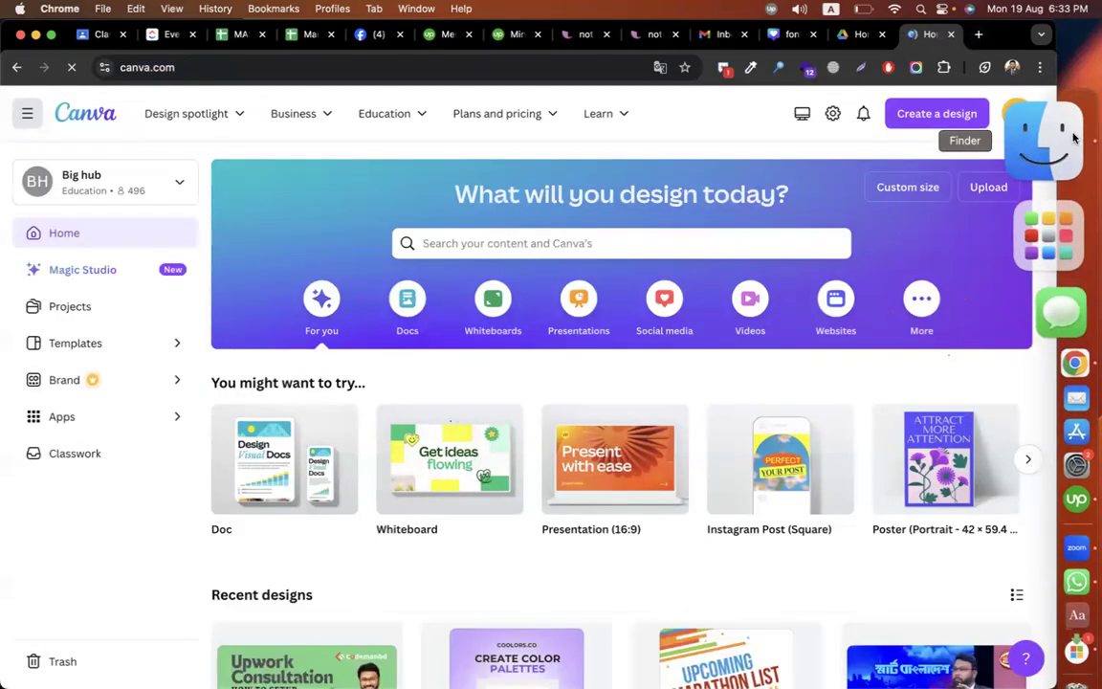
Step: Switch to Finder and check the previews of the captured candle images in the Downloads folder
click(1073, 139)
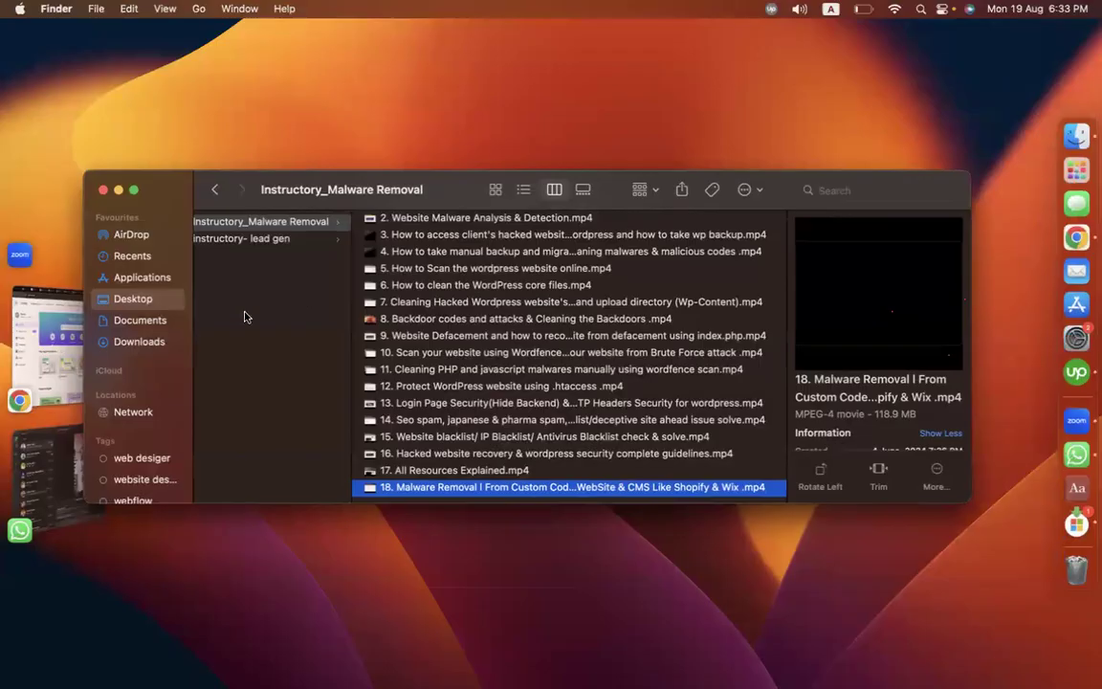
key(ctrl+Right)
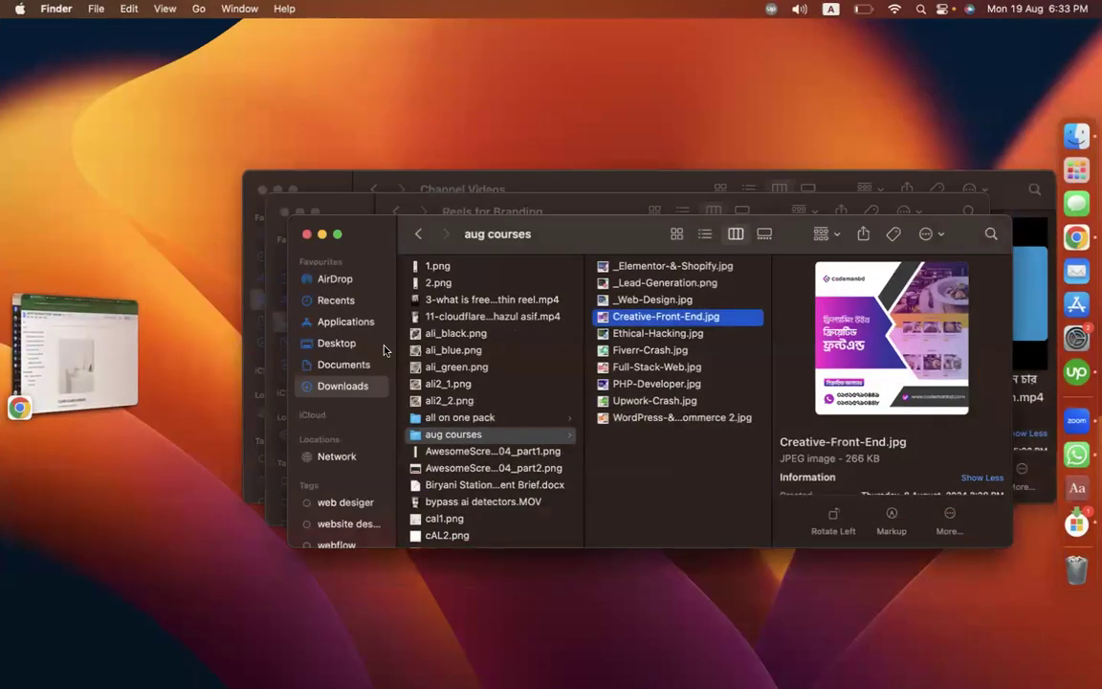
click(342, 386)
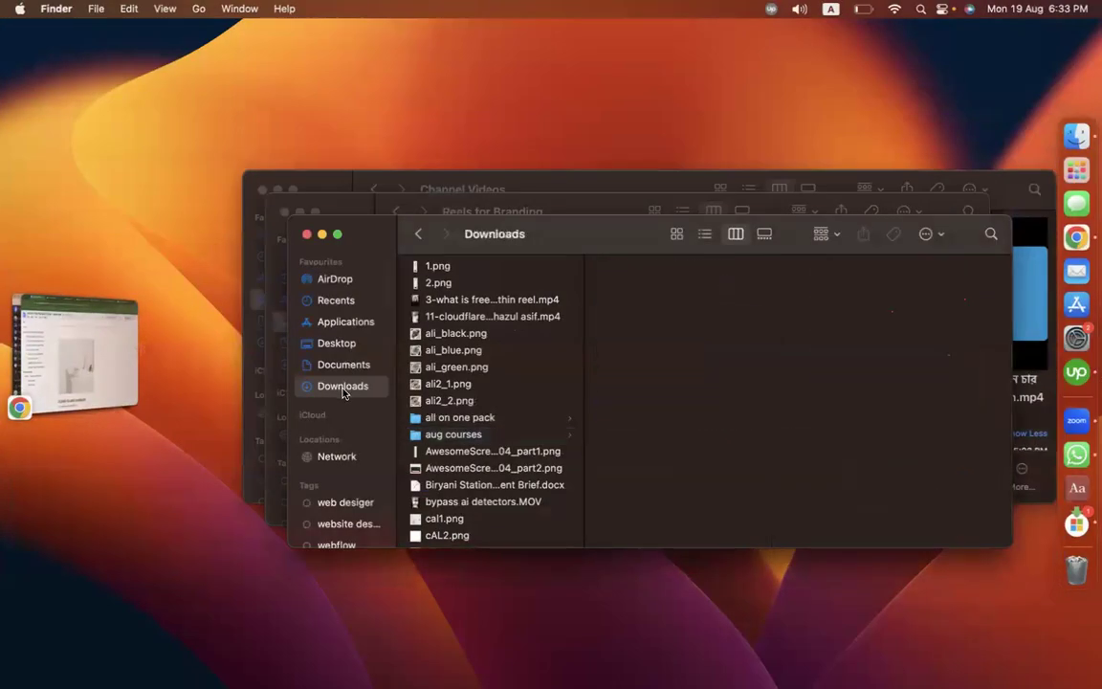
click(444, 383)
key(c)
scroll(445, 382, down, 3)
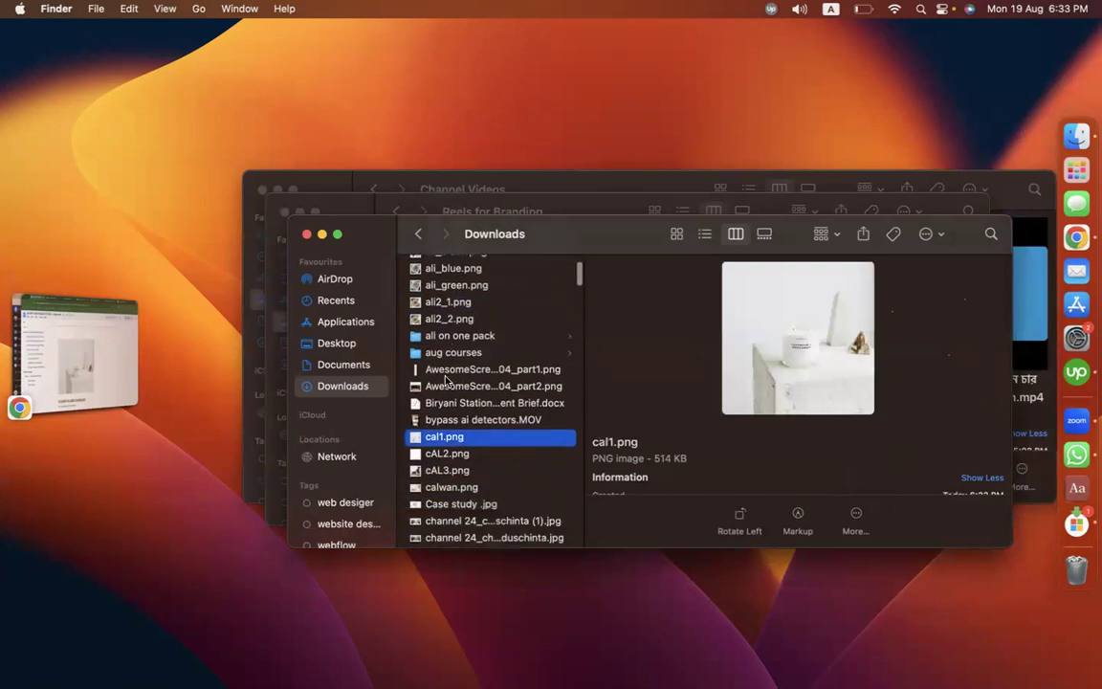
click(492, 426)
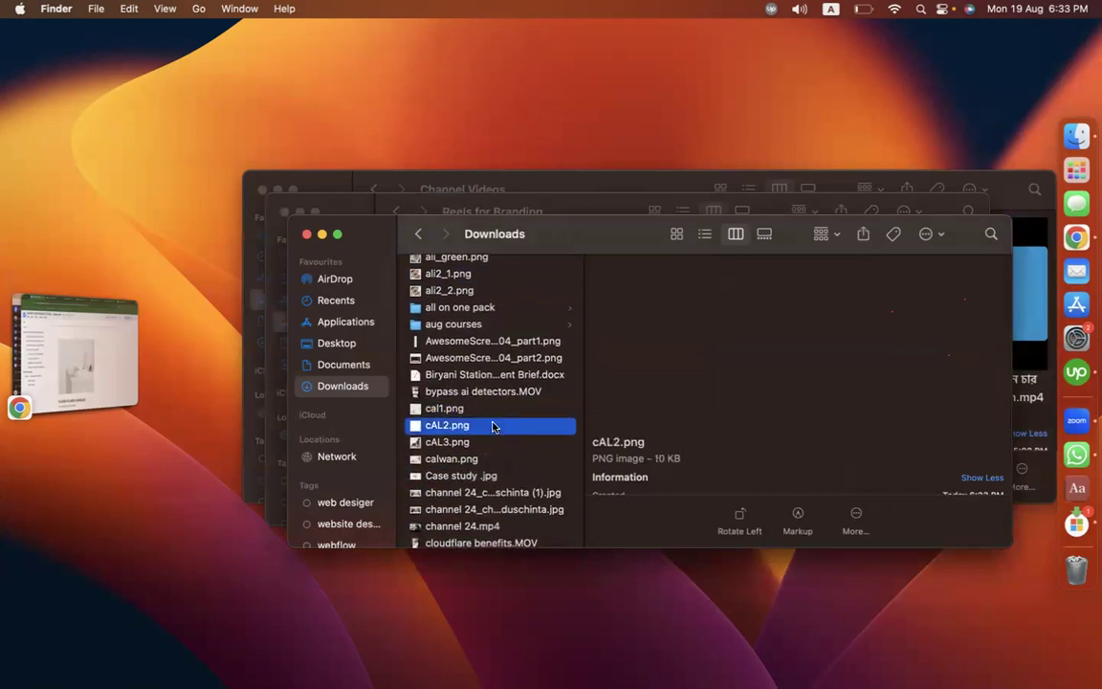
key(Down)
key(Up)
Step: Recapture the BLACK CANDLES image from the project document with Lightshot and save it as cal2, replacing the existing file
click(136, 393)
scroll(582, 447, up, 5)
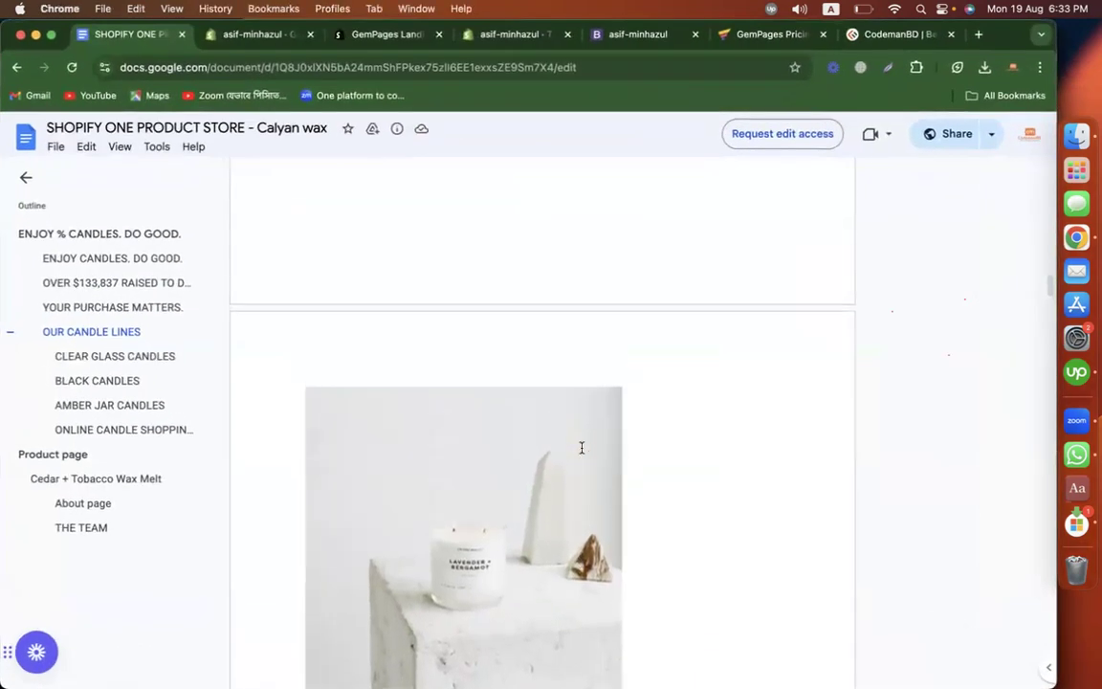
scroll(581, 448, down, 10)
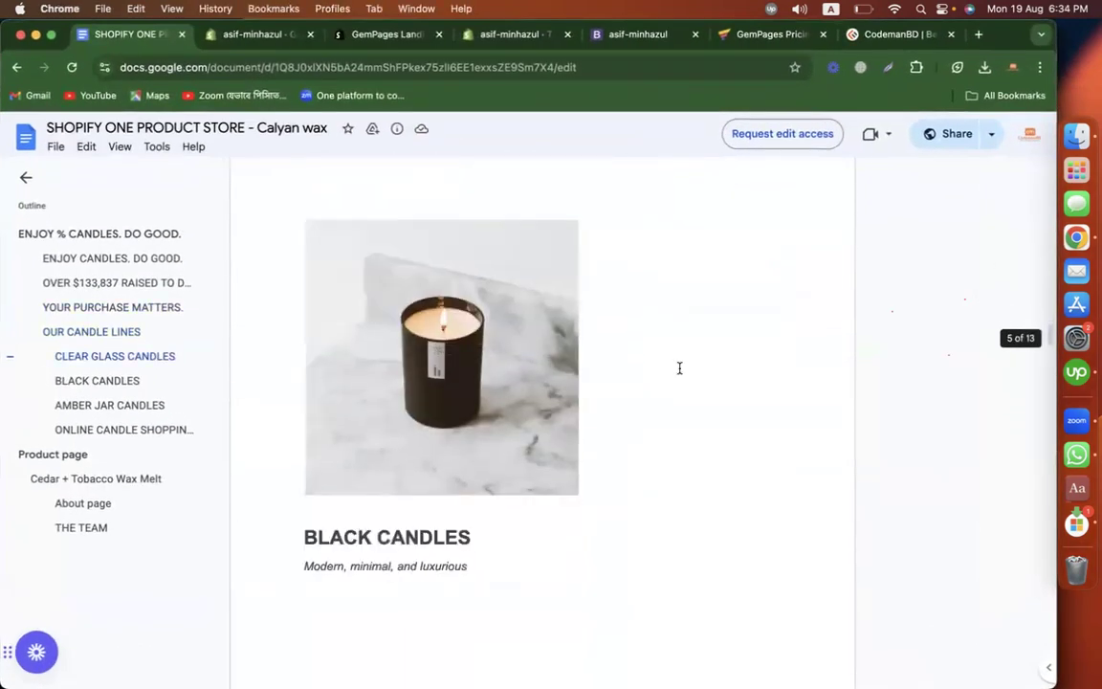
click(887, 68)
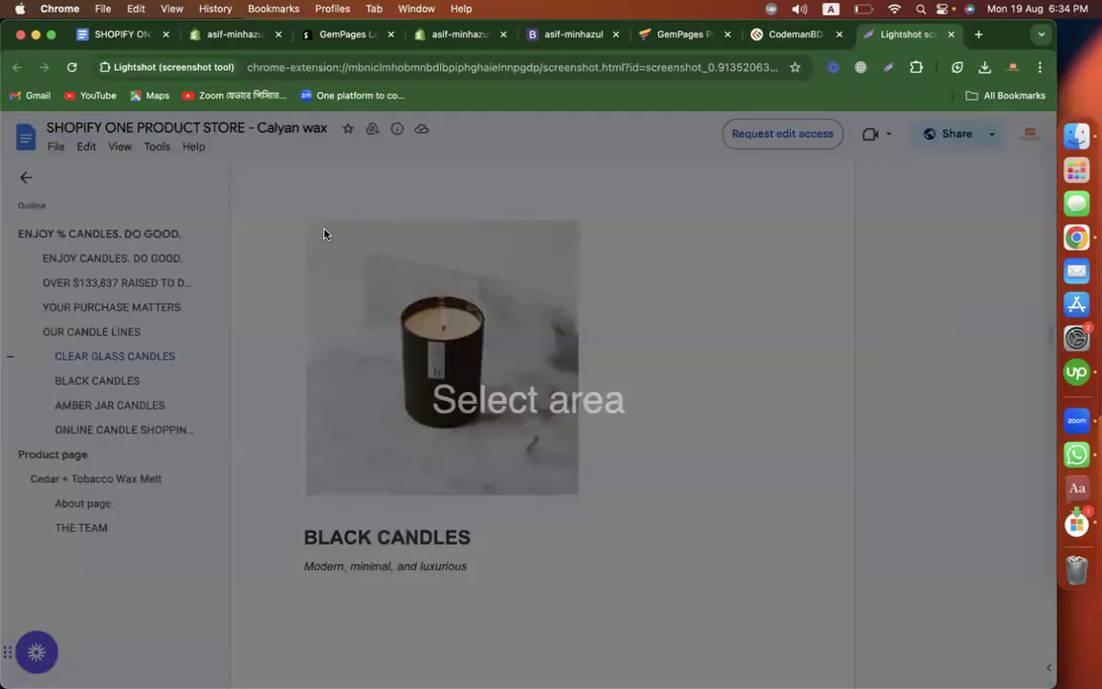
drag(306, 221, 575, 494)
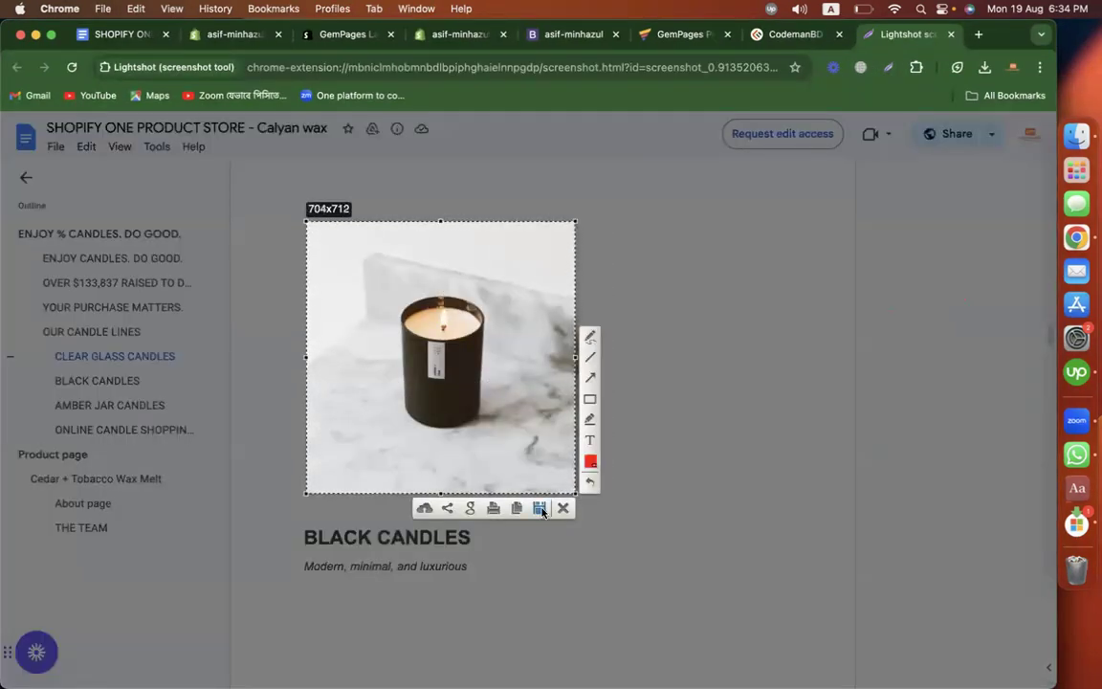
click(541, 508)
text(cal2)
key(Return)
click(580, 432)
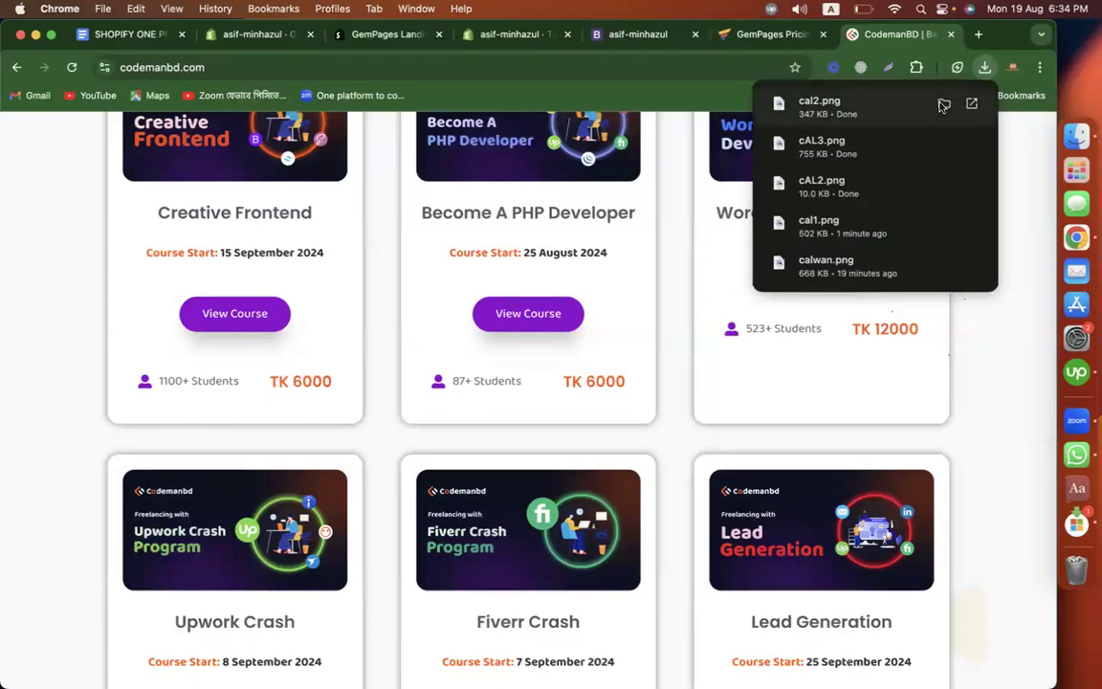
Step: Show the saved cal2 capture in its folder and look up the pixel dimensions of cal1.png
click(944, 106)
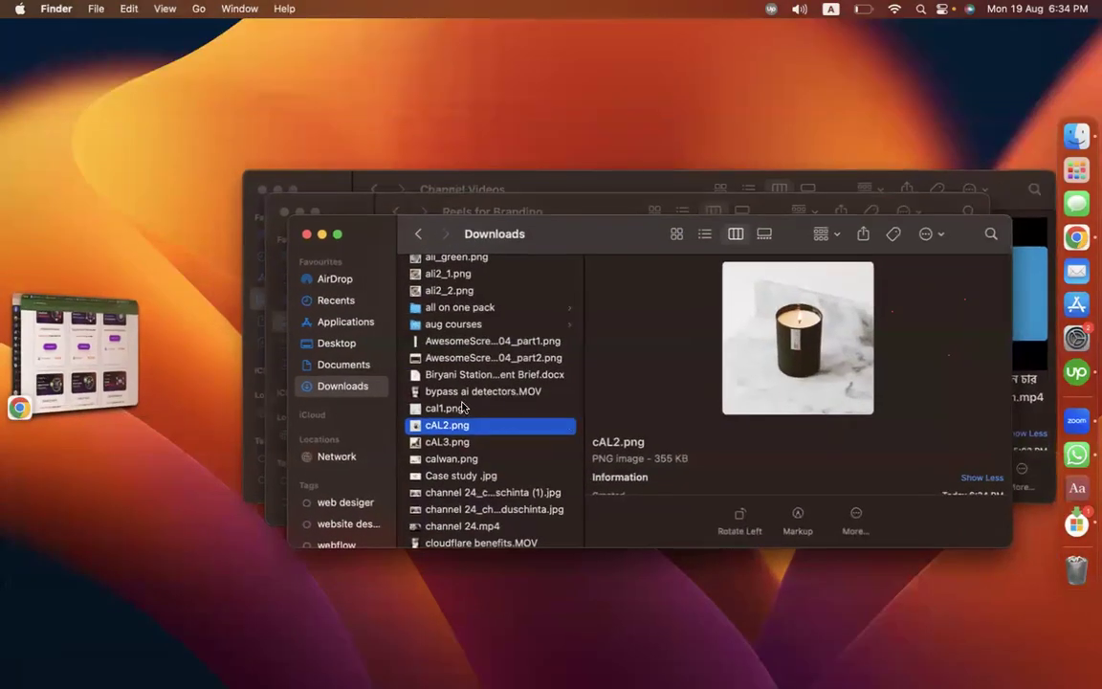
click(463, 408)
scroll(669, 386, down, 2)
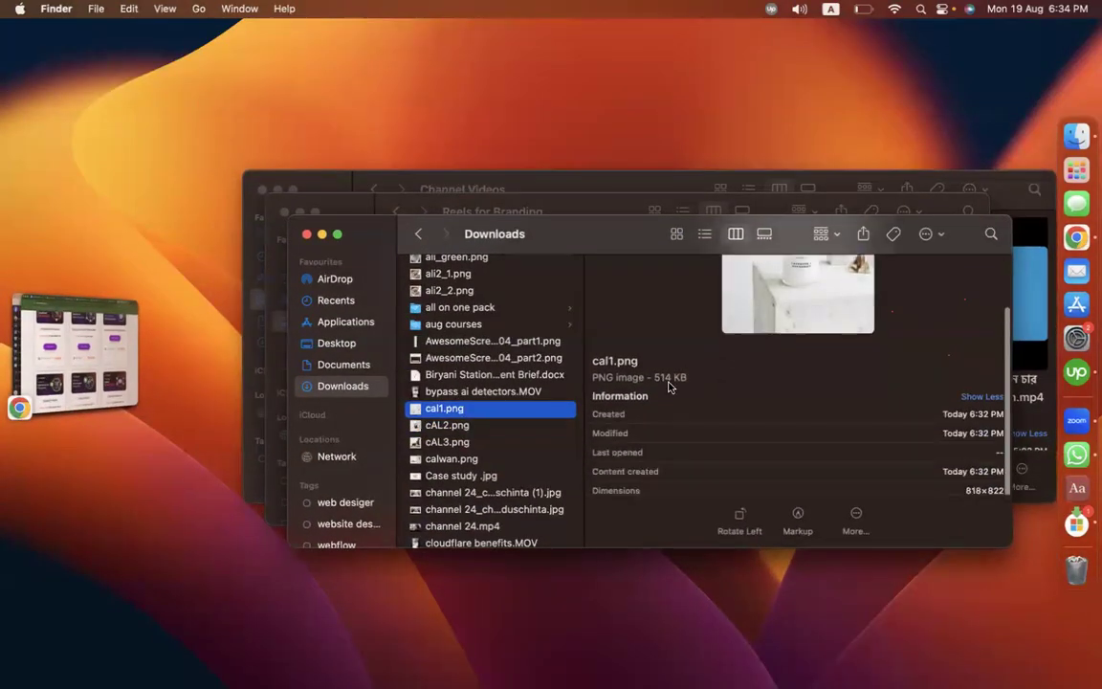
scroll(670, 387, down, 2)
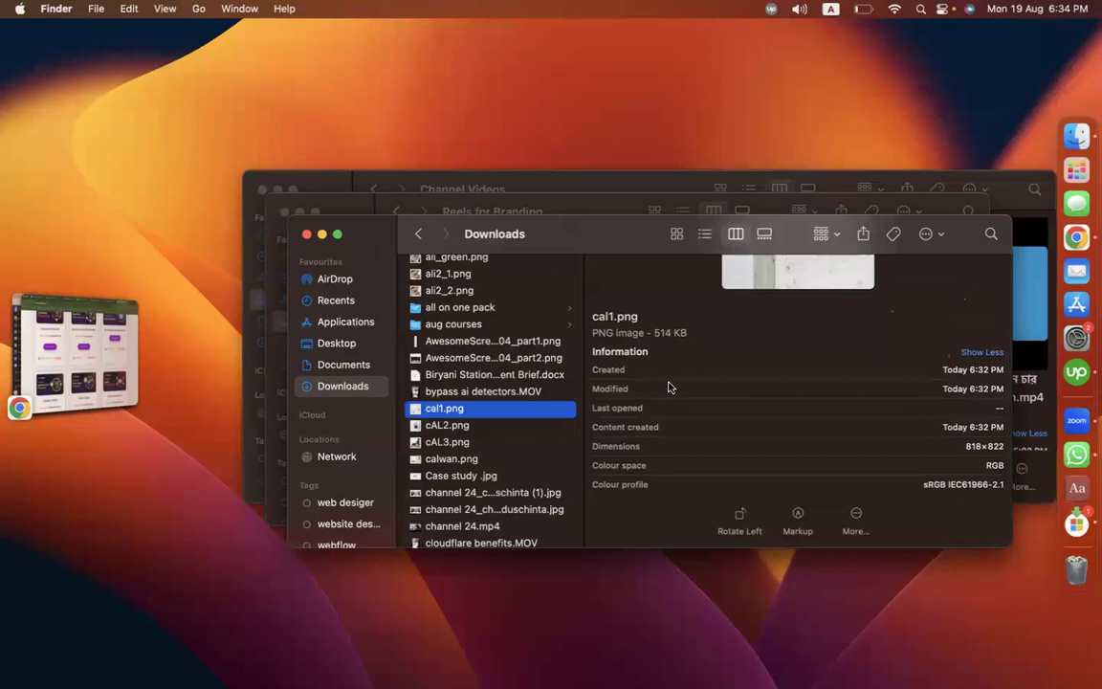
drag(967, 446, 988, 442)
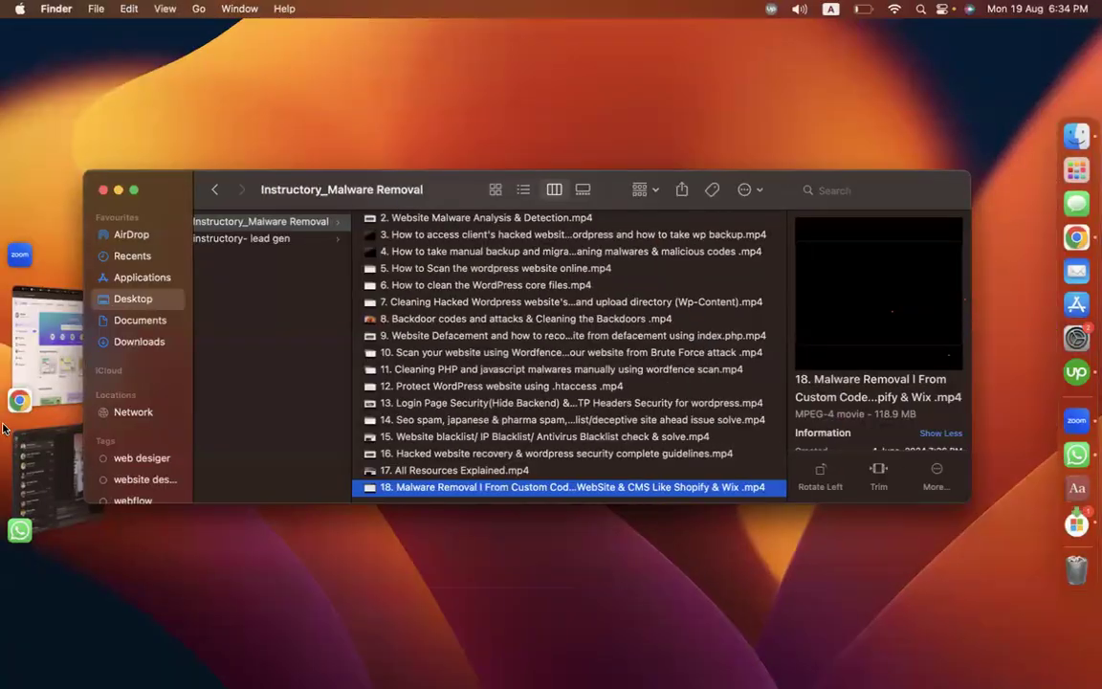
Step: Switch to Canva and create a new custom-size design of 818 × 822 px
click(38, 344)
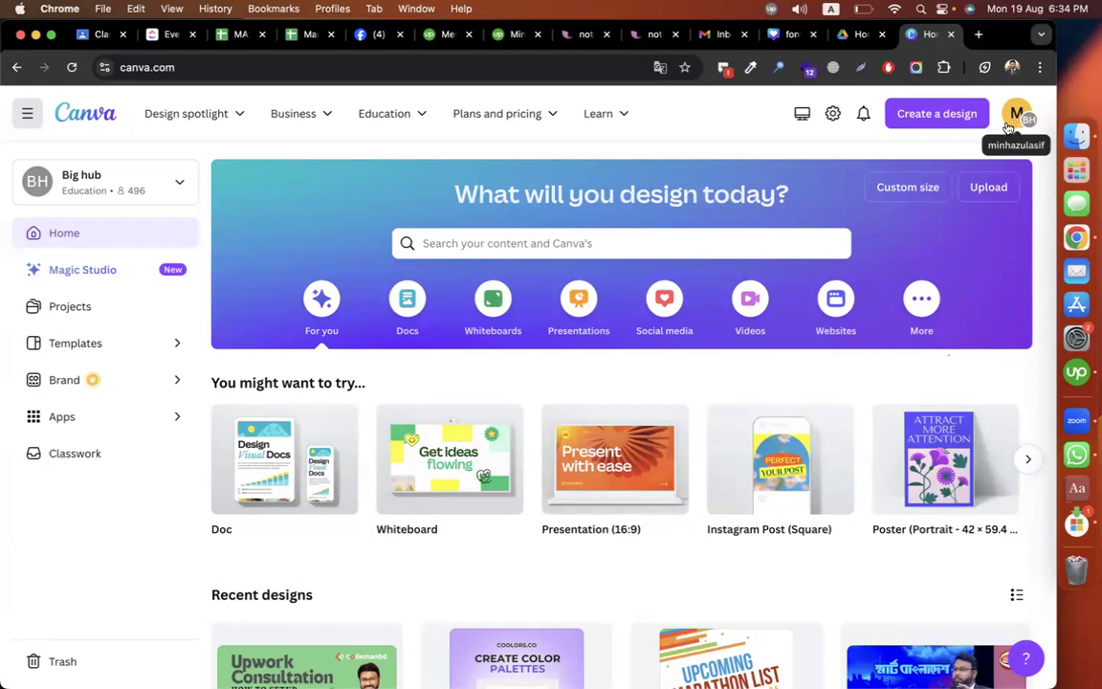
click(907, 188)
click(729, 252)
click(803, 254)
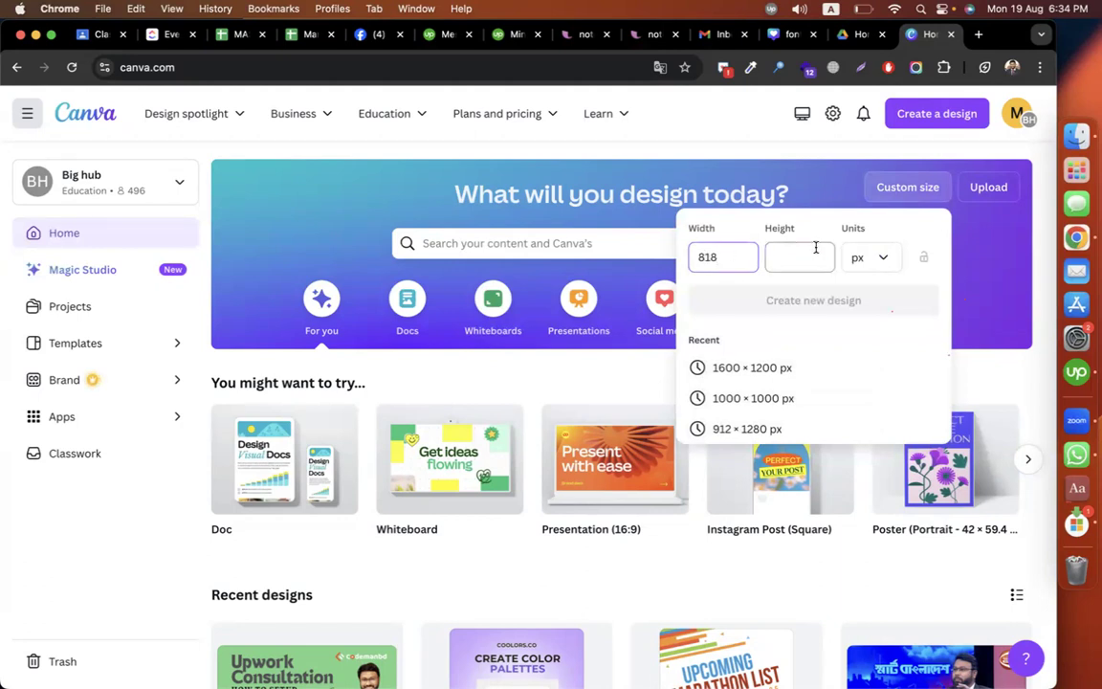
text(822)
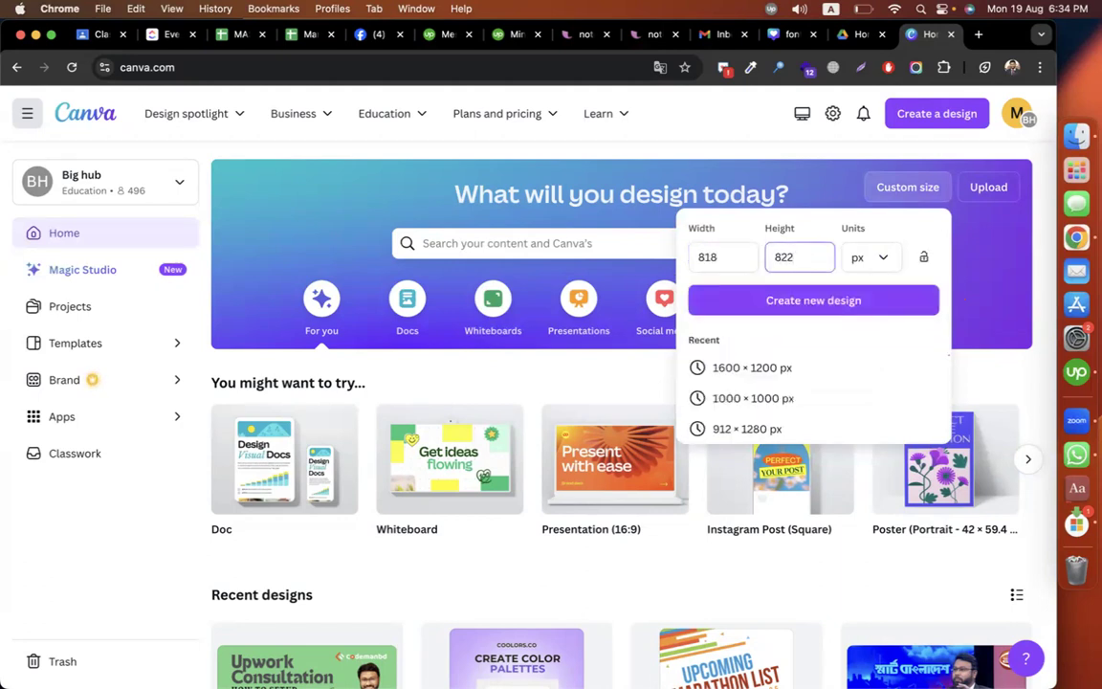
click(765, 300)
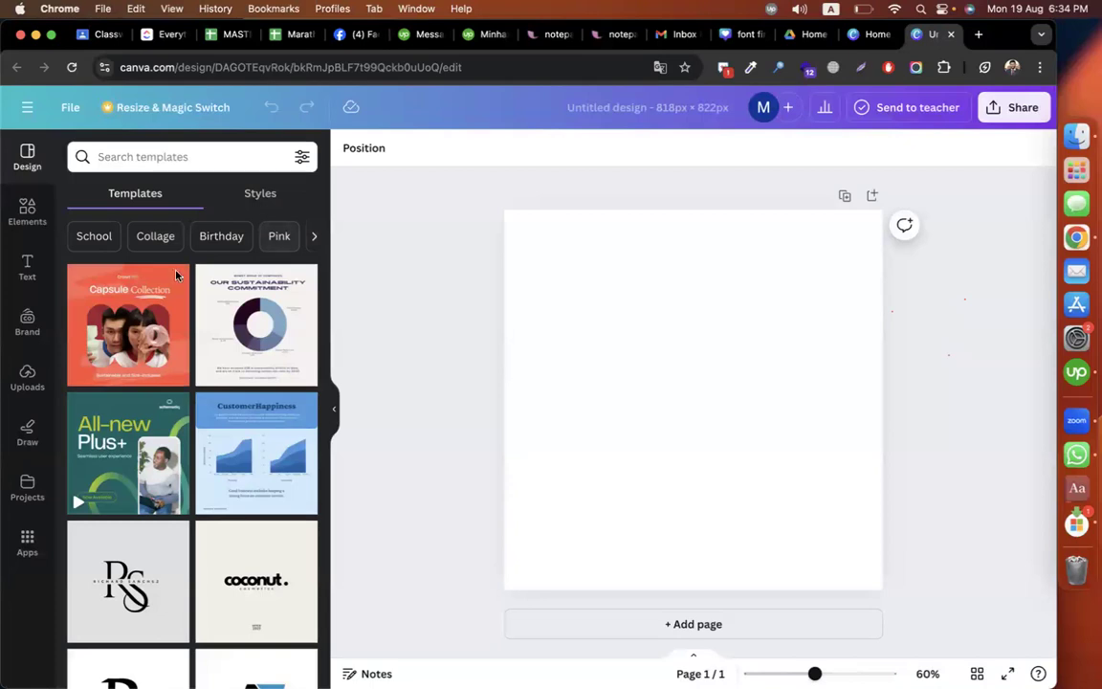
Step: Upload cal1.png, cAL2.png and cAL3.png from Downloads and add the clear glass candle image to the blank page
click(27, 377)
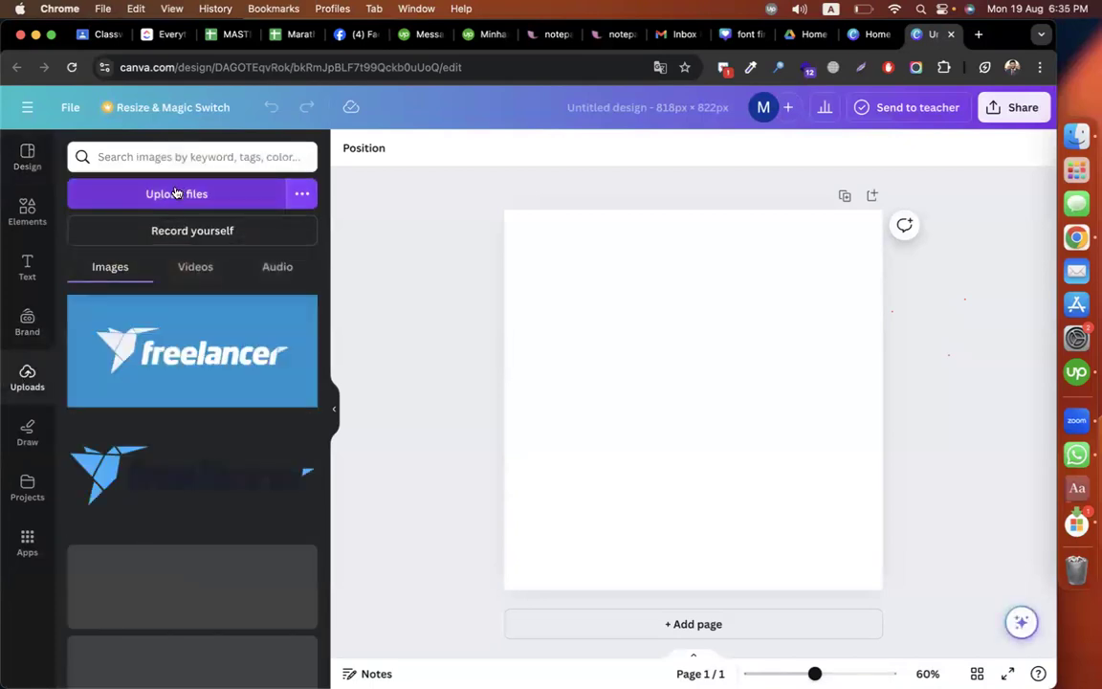
click(175, 193)
click(30, 201)
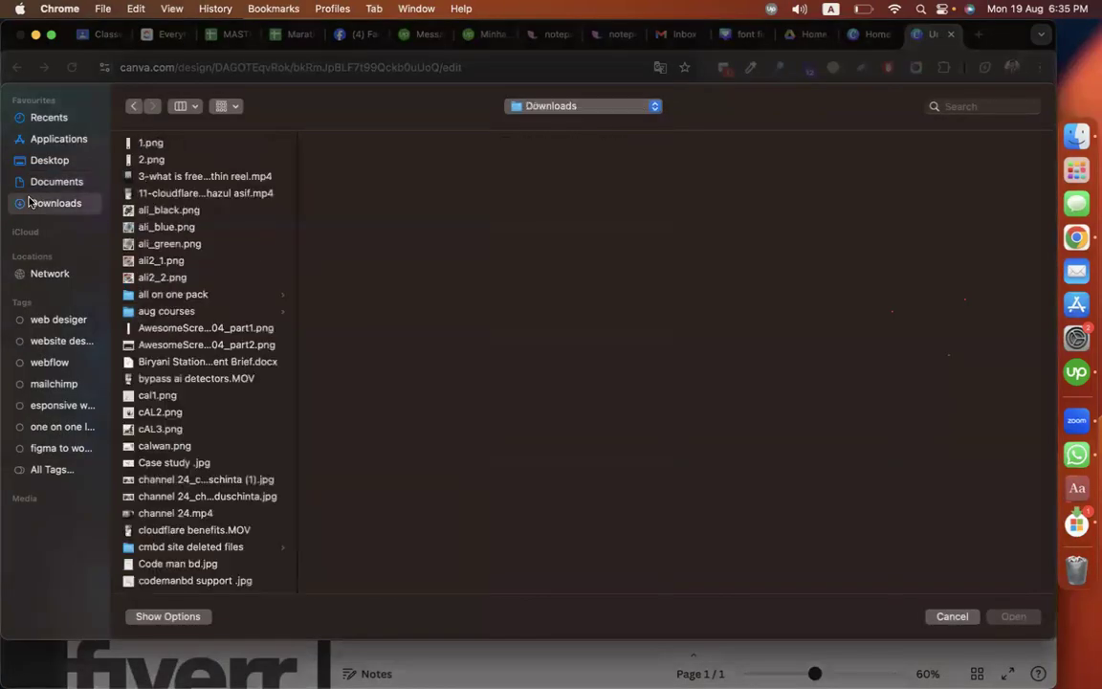
key(c)
key(shift+Down)
key(shift+Down)
key(Return)
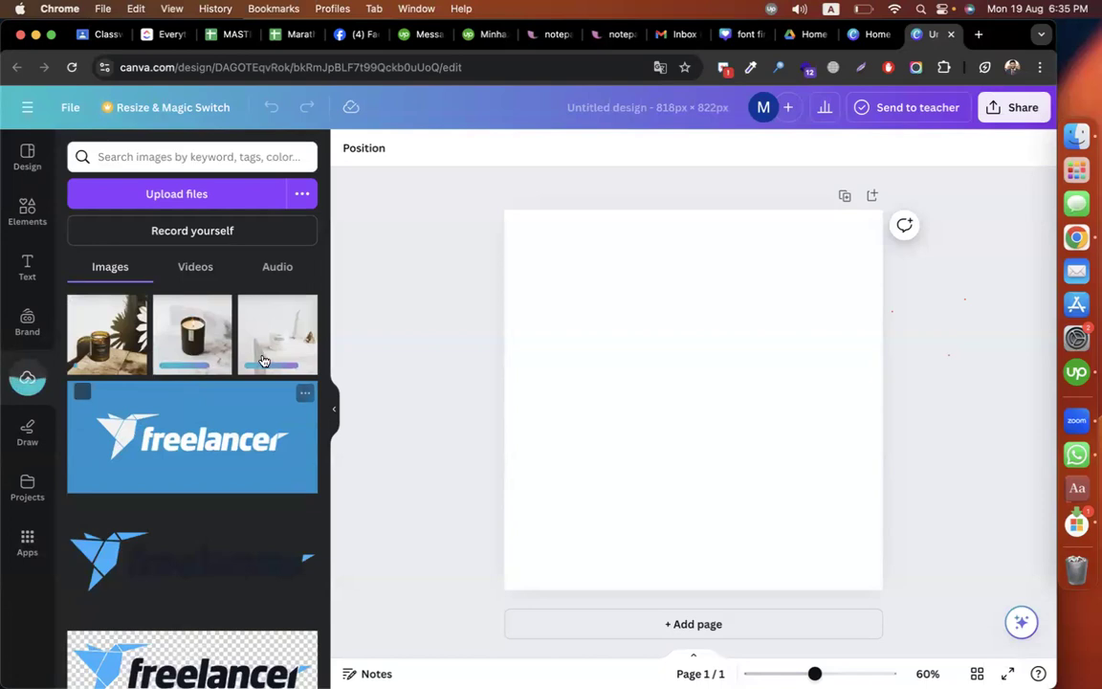
click(274, 342)
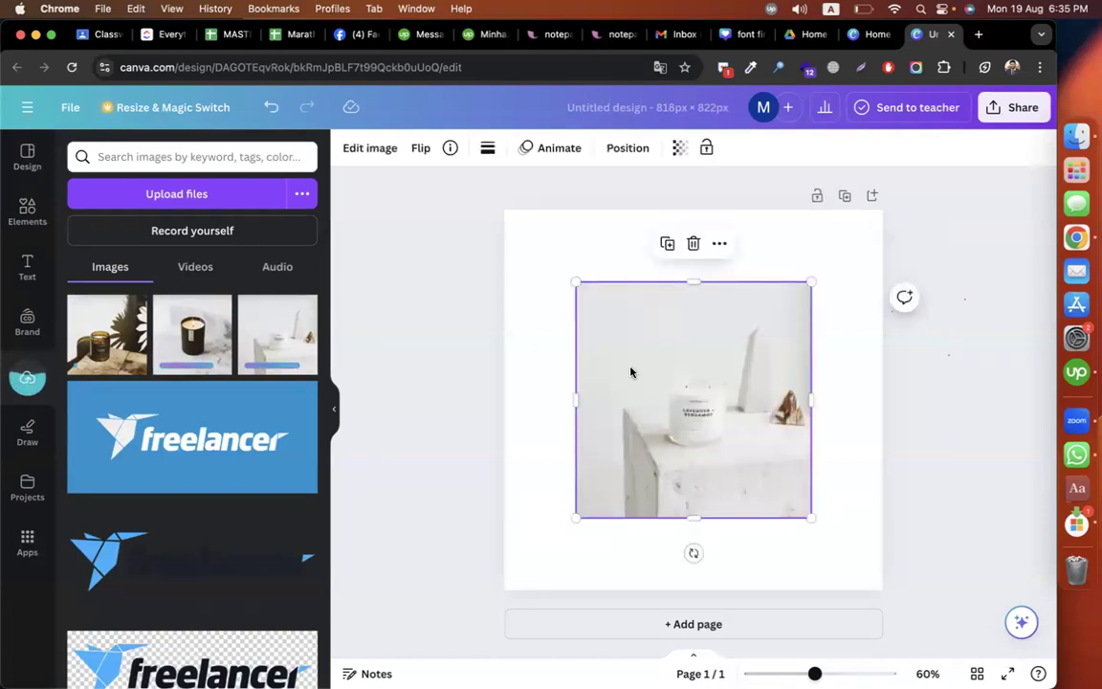
Step: Enlarge the clear glass candle image on page 1 so it fills the whole 818 × 822 px page
drag(575, 282, 504, 210)
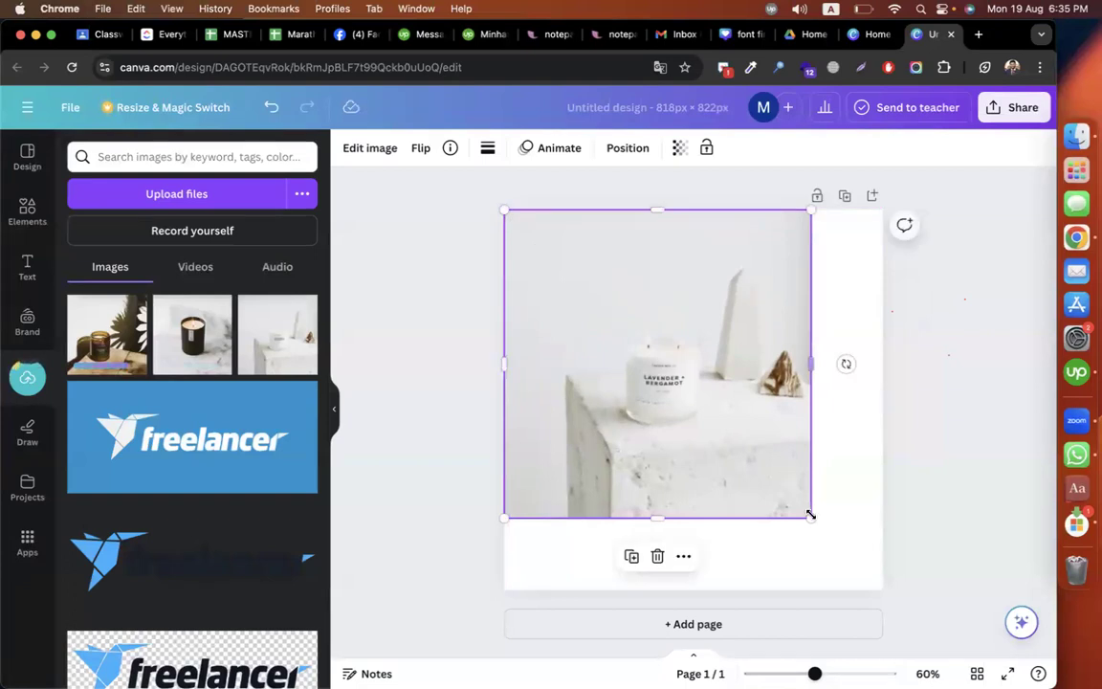
drag(811, 517, 882, 589)
click(943, 517)
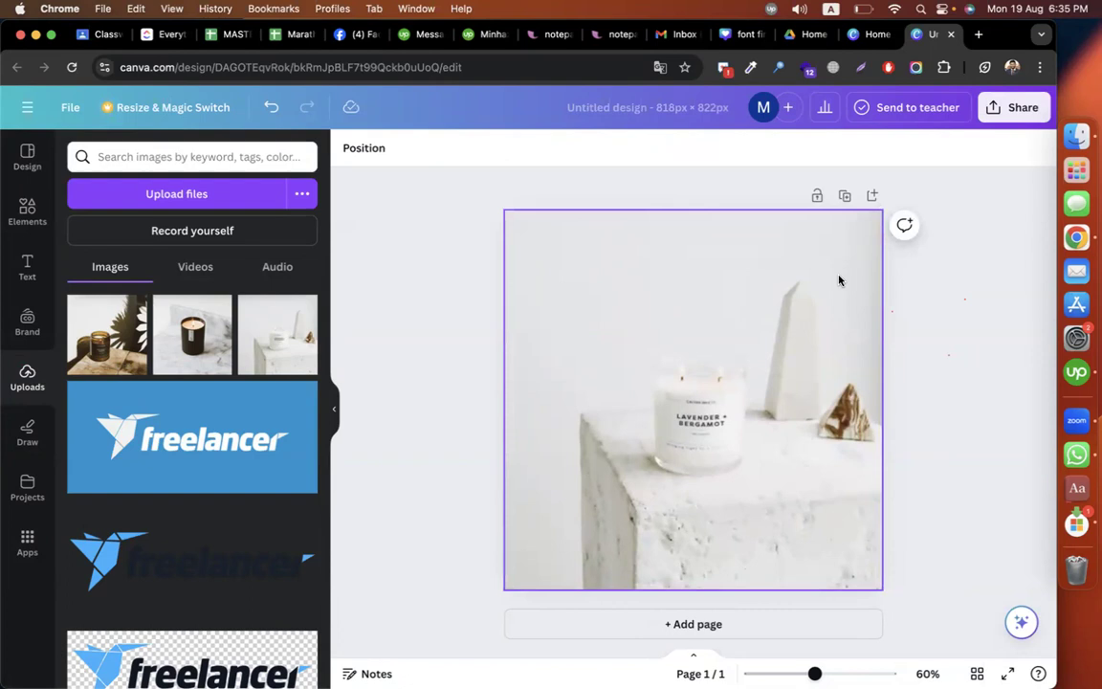
Step: Add a second page and place the black candle image on it, enlarged to cover the full page
click(781, 623)
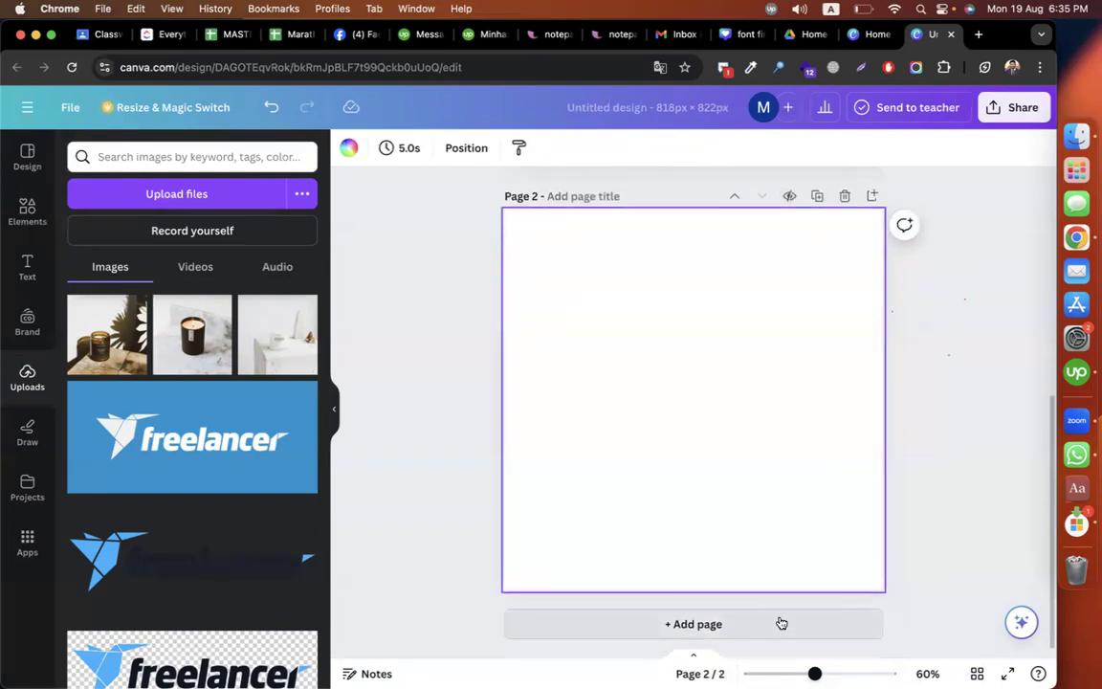
click(201, 343)
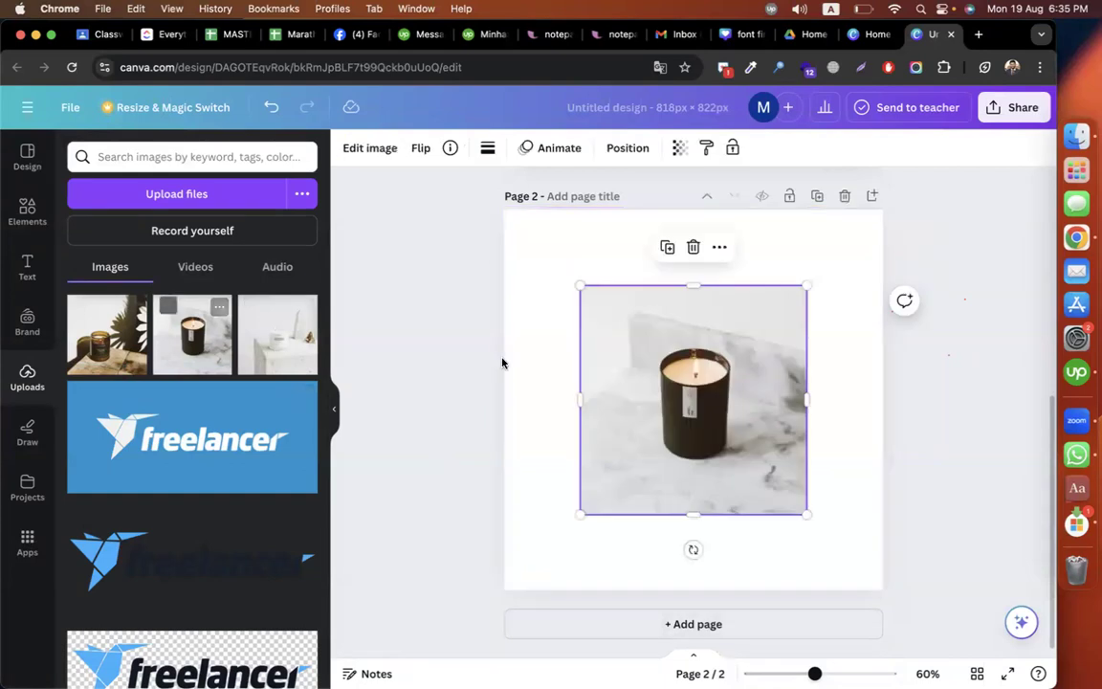
drag(572, 284, 497, 212)
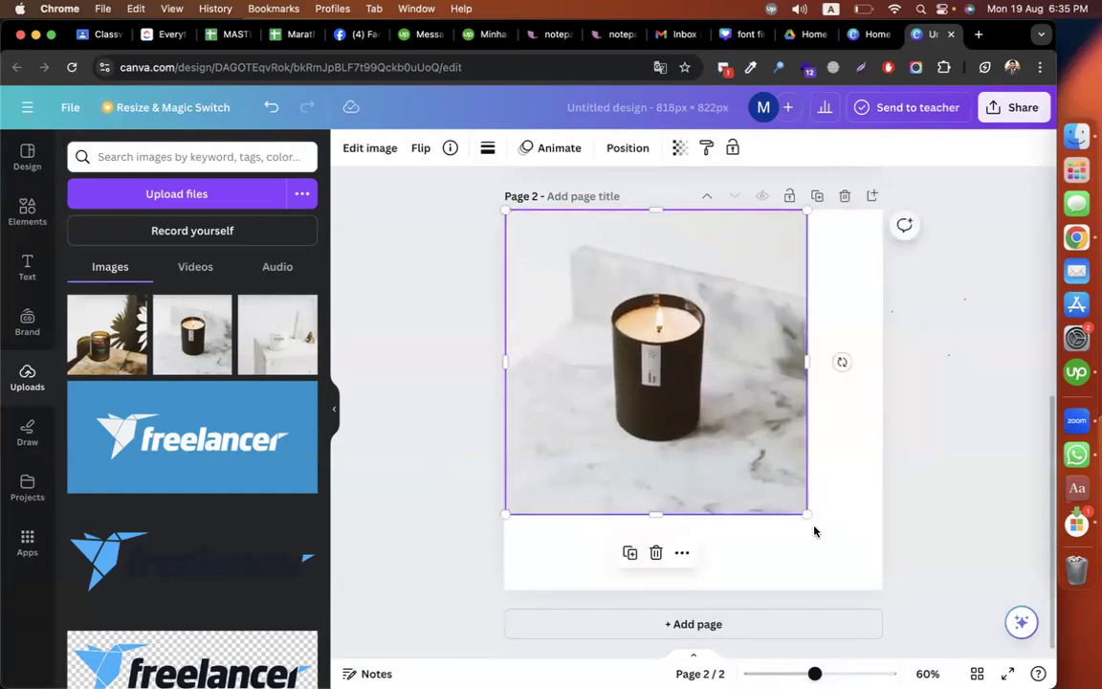
drag(807, 514, 878, 592)
click(921, 535)
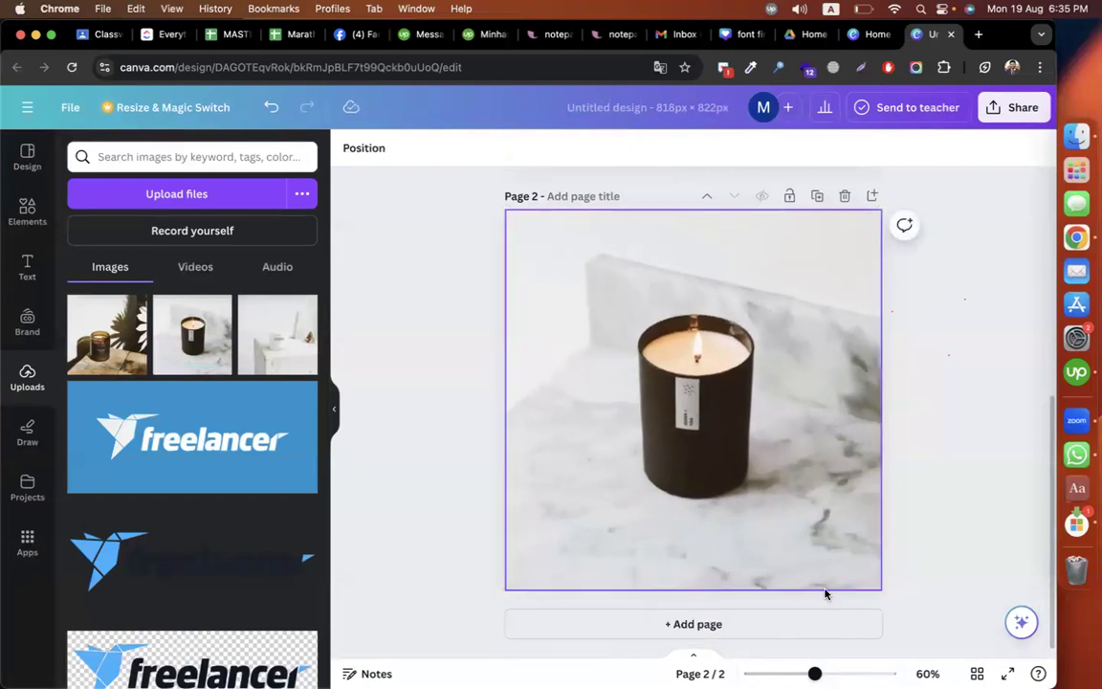
click(851, 570)
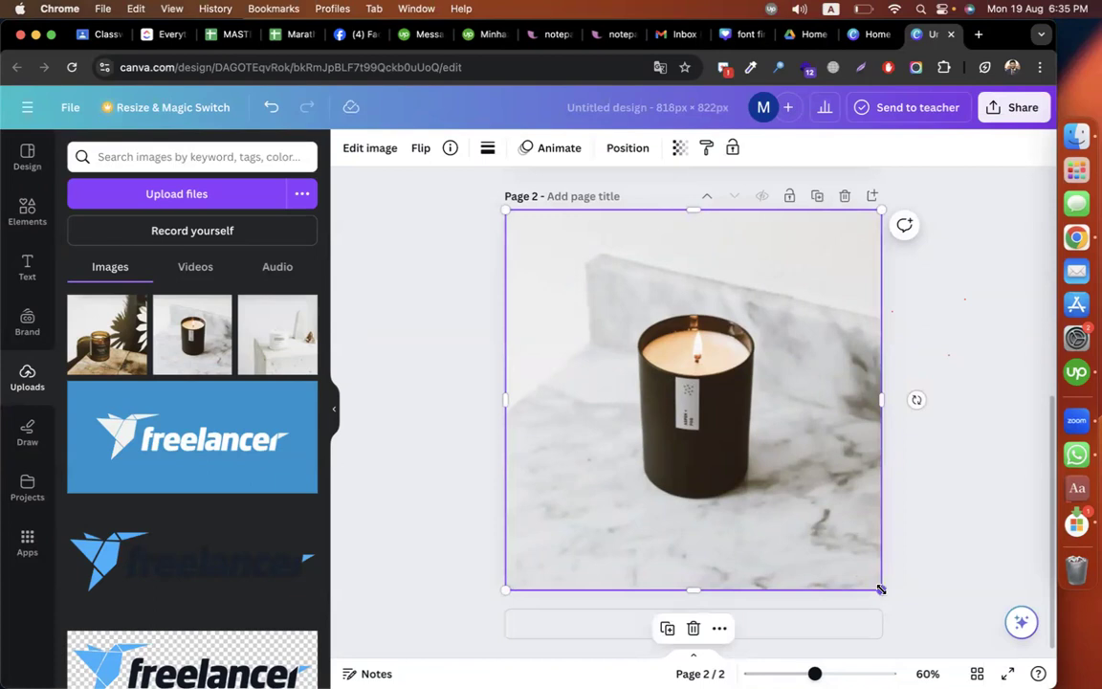
drag(883, 590, 885, 593)
click(916, 550)
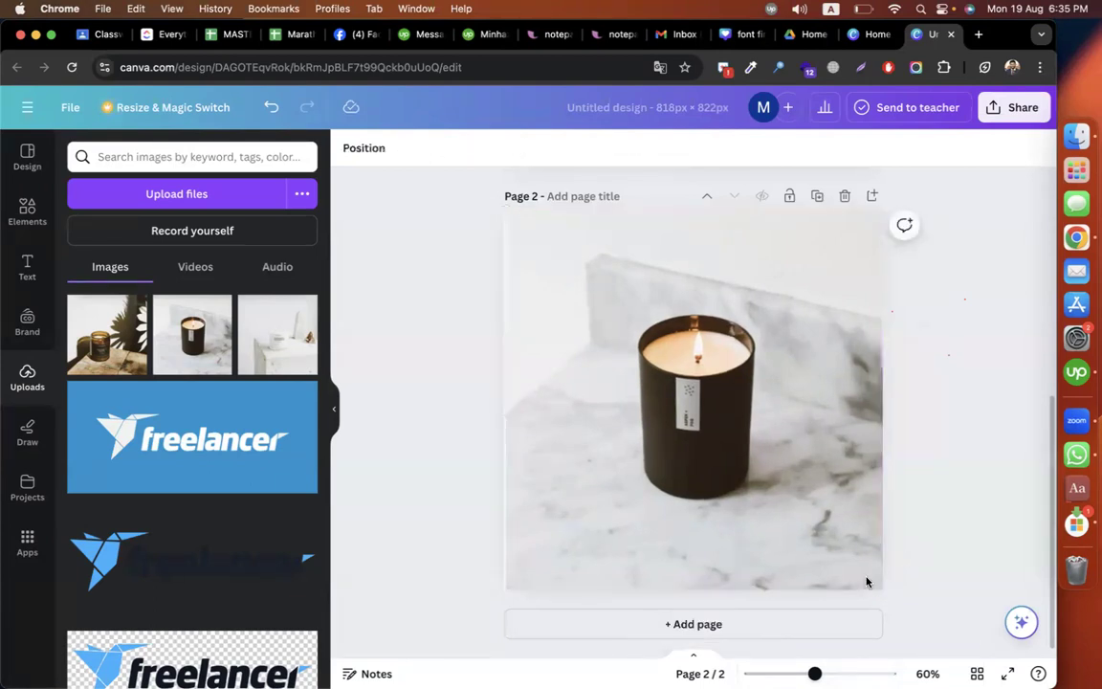
Step: Add a third page and place the amber jar candle image on it, enlarged to cover the full page
click(794, 626)
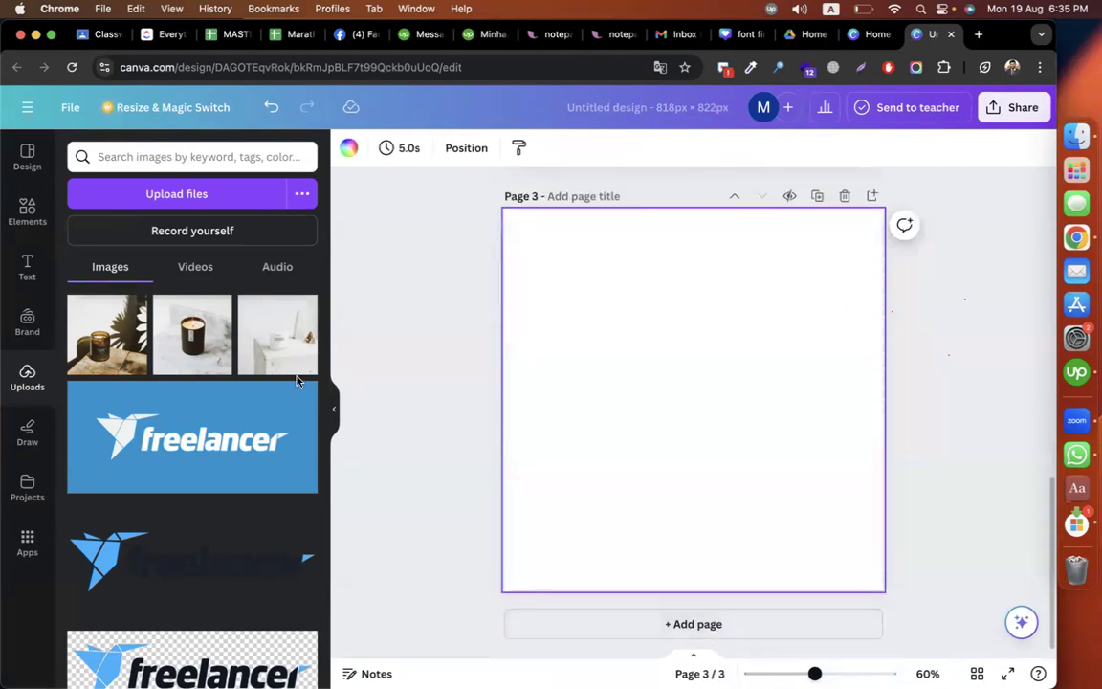
click(114, 333)
drag(577, 283, 504, 210)
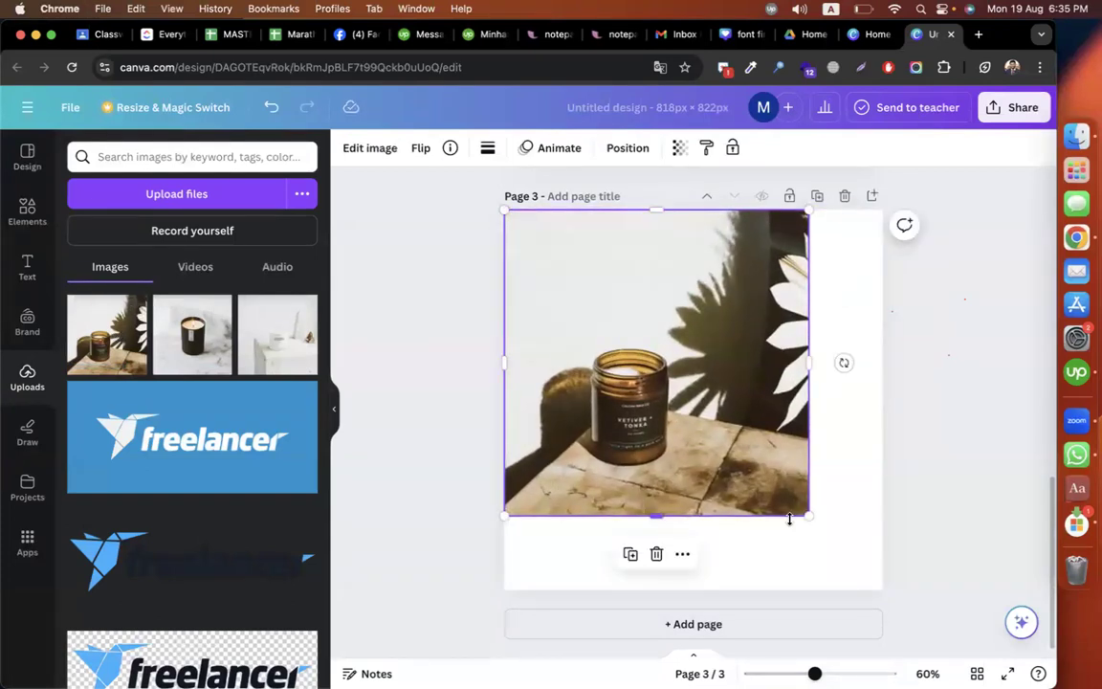
drag(806, 514, 882, 590)
click(962, 507)
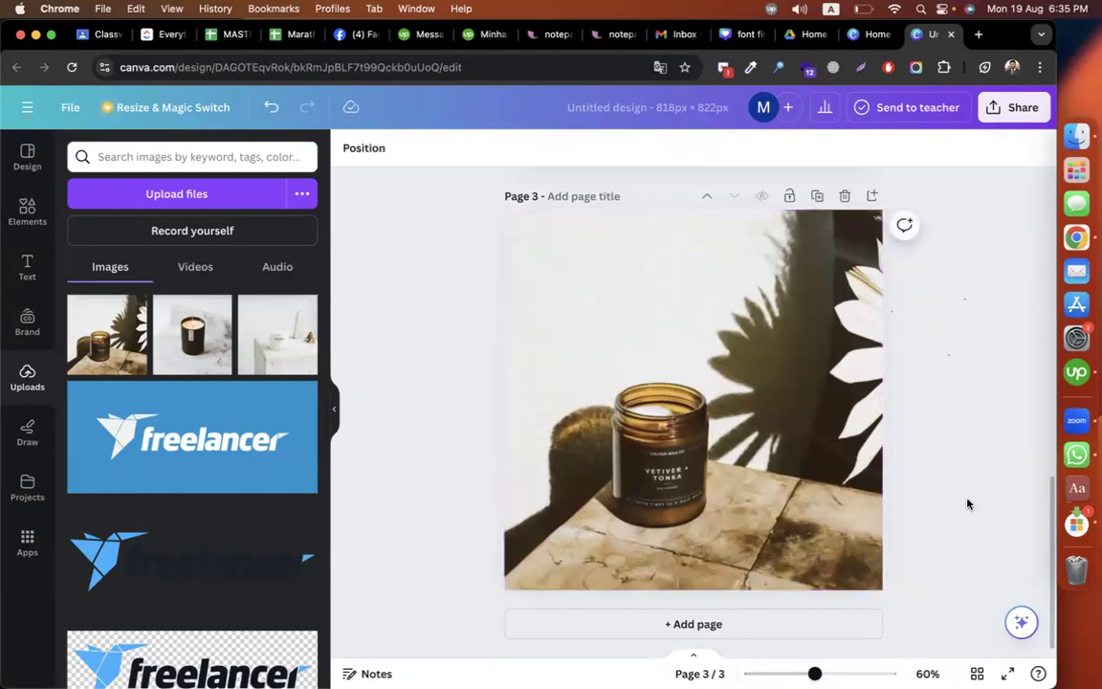
Step: Rename the design as calwan
scroll(965, 436, up, 10)
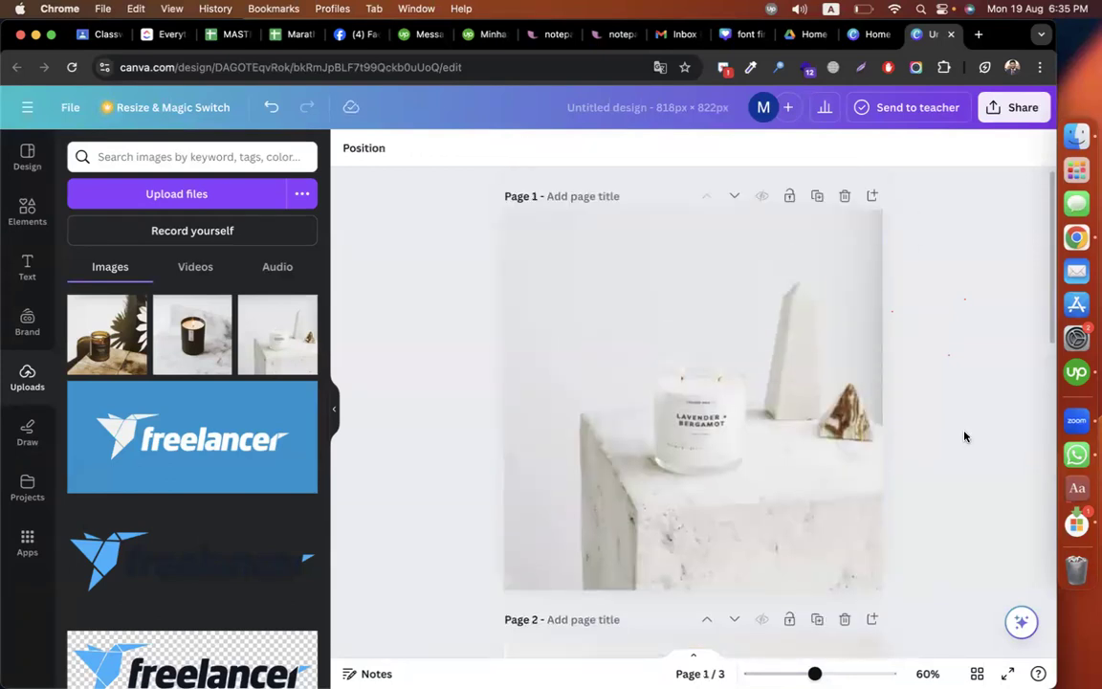
click(599, 112)
text(calwan)
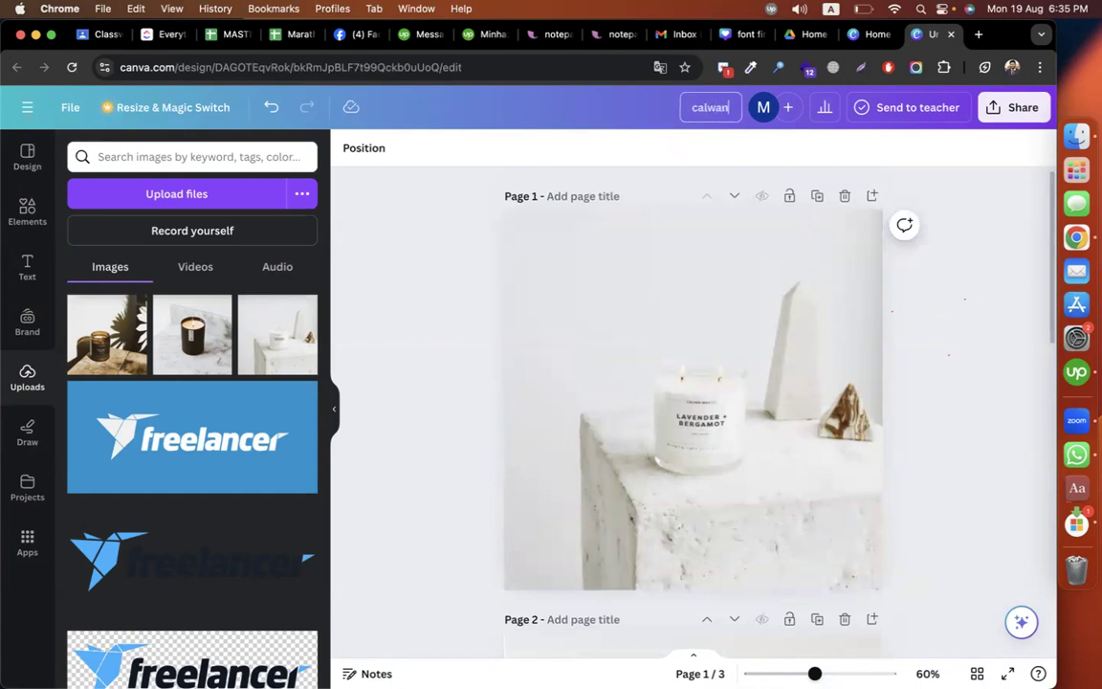
Step: Download all three pages as JPG files at size 1 and quality 100
click(1009, 107)
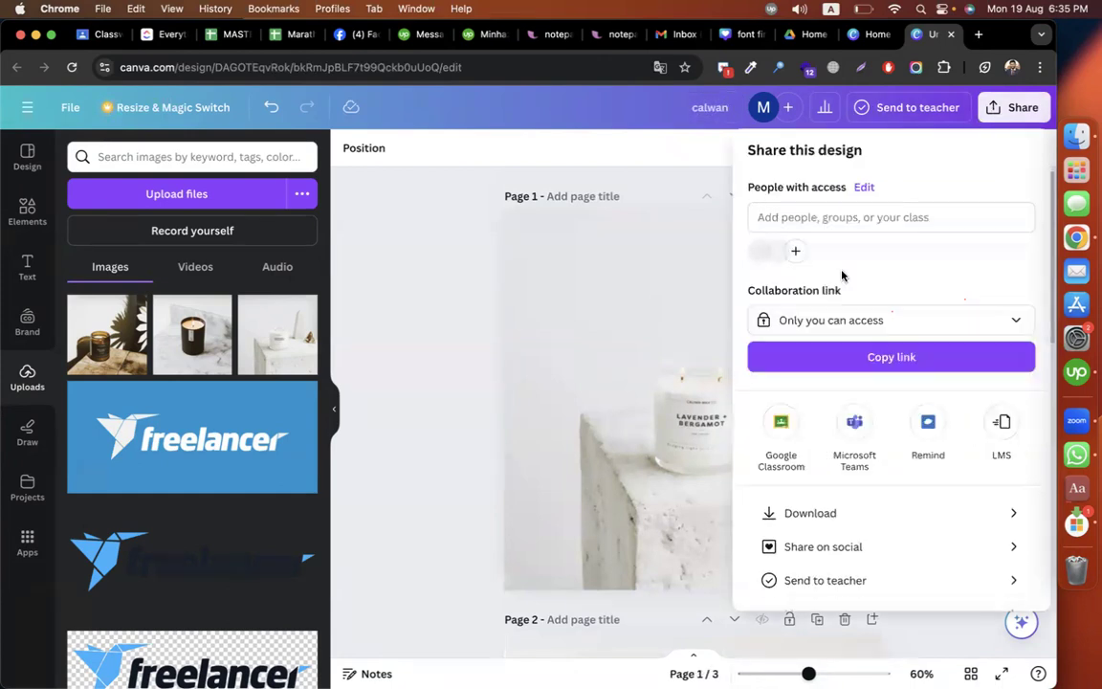
click(756, 513)
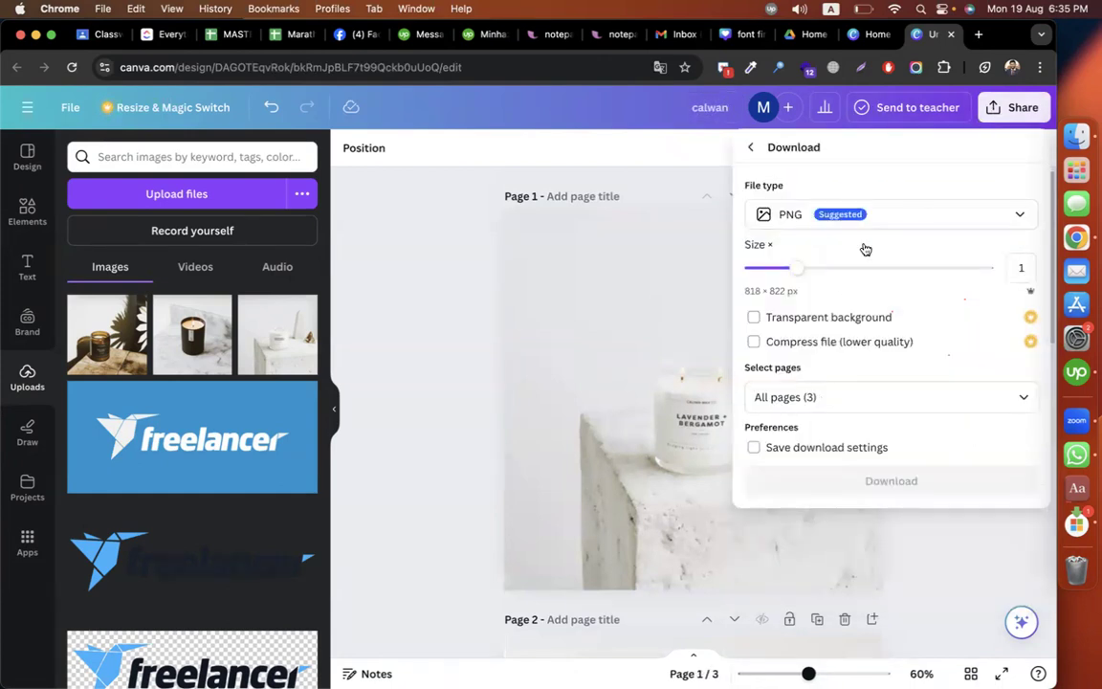
click(910, 213)
click(832, 264)
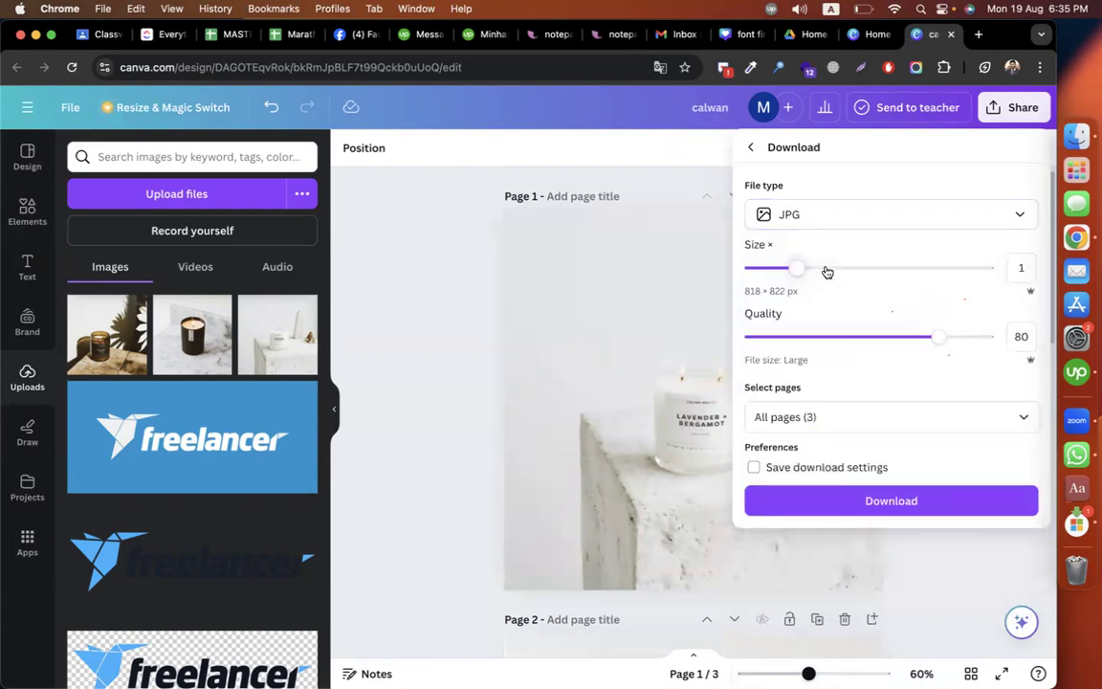
drag(939, 339, 989, 340)
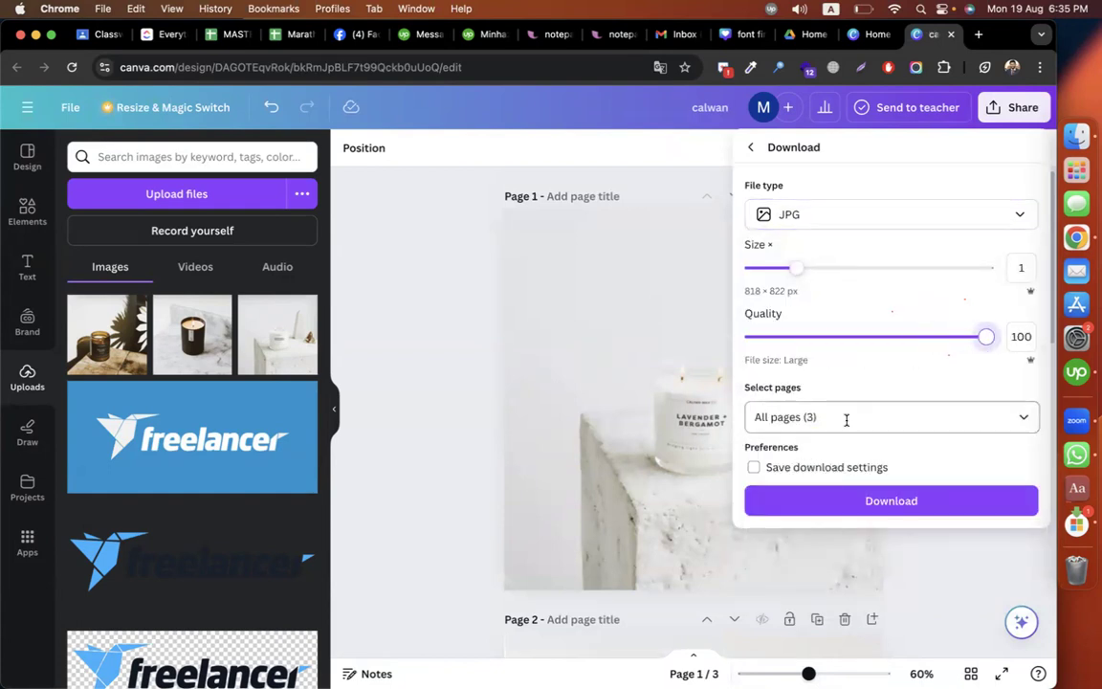
click(890, 500)
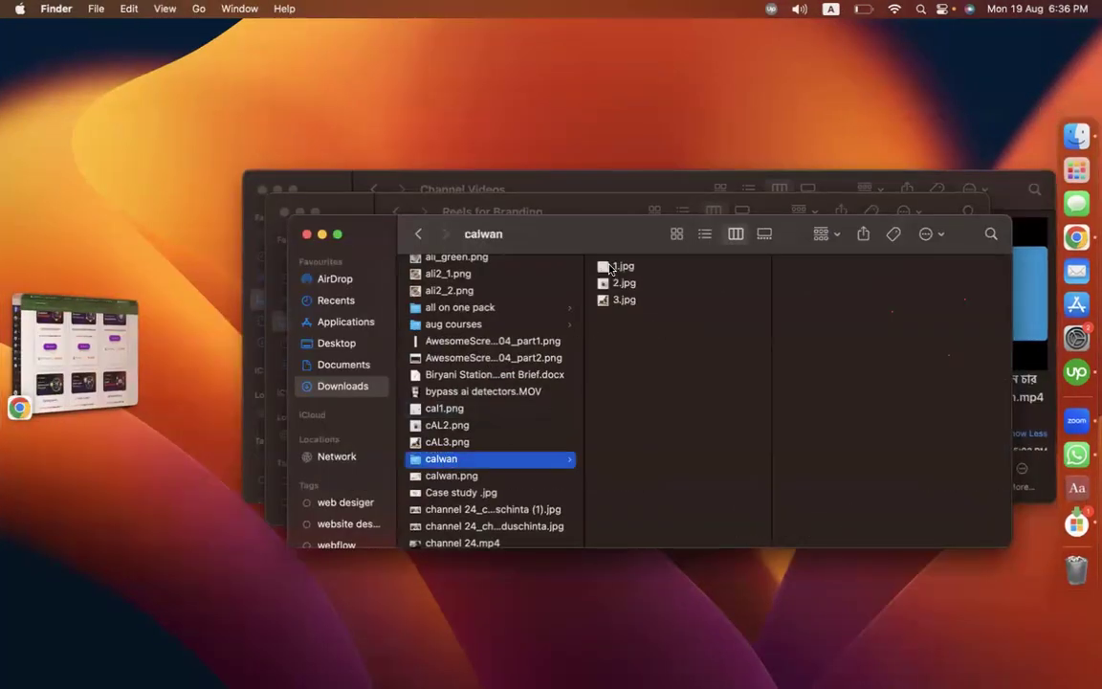
Step: Preview 1.jpg, 2.jpg and 3.jpg in the calwan folder inside Downloads
key(Right)
key(Down)
key(Down)
key(Up)
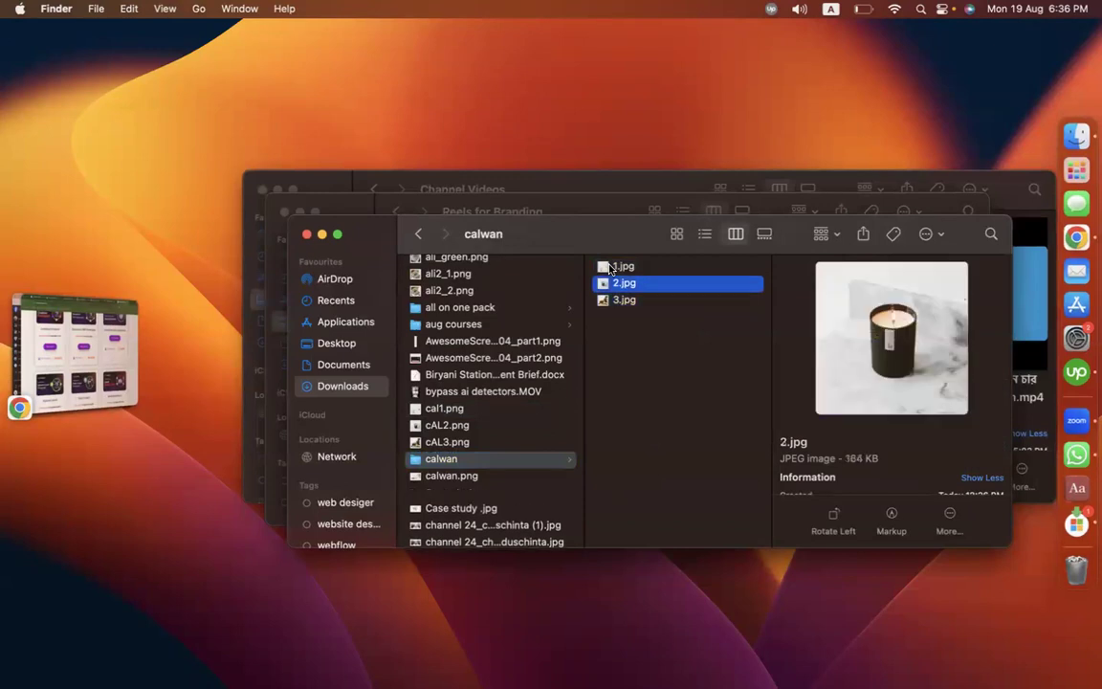
key(Up)
Step: Switch to the GemPages builder in Chrome and add a three-column row below the text line under OUR CANDLE LINES
click(96, 344)
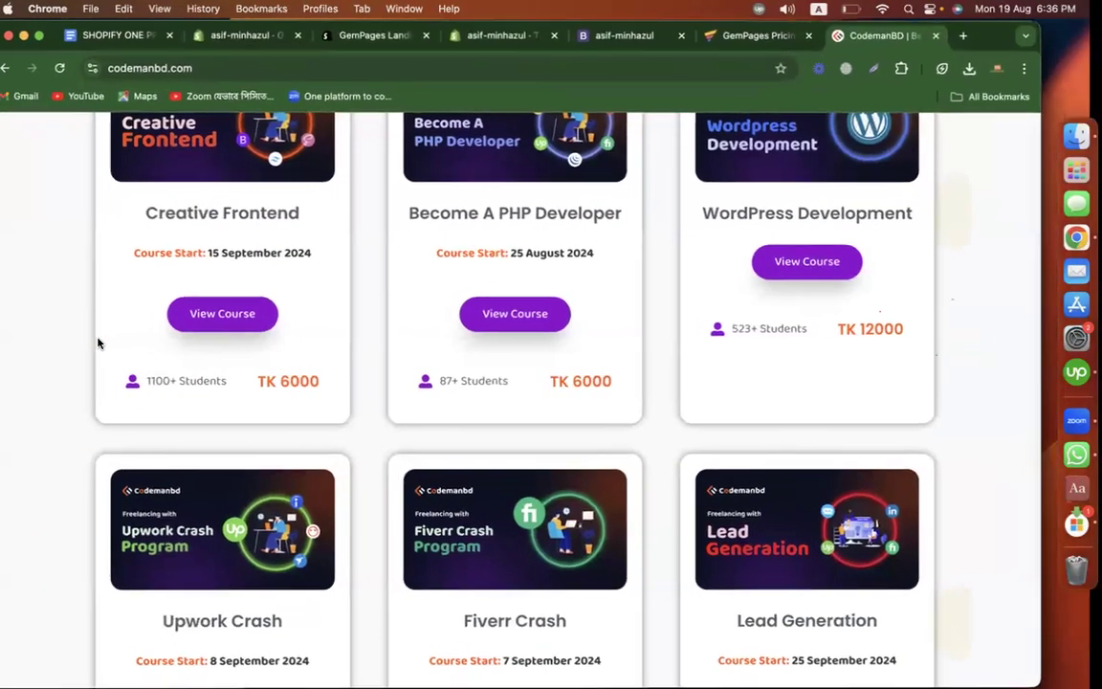
key(ctrl+Left)
key(ctrl+Right)
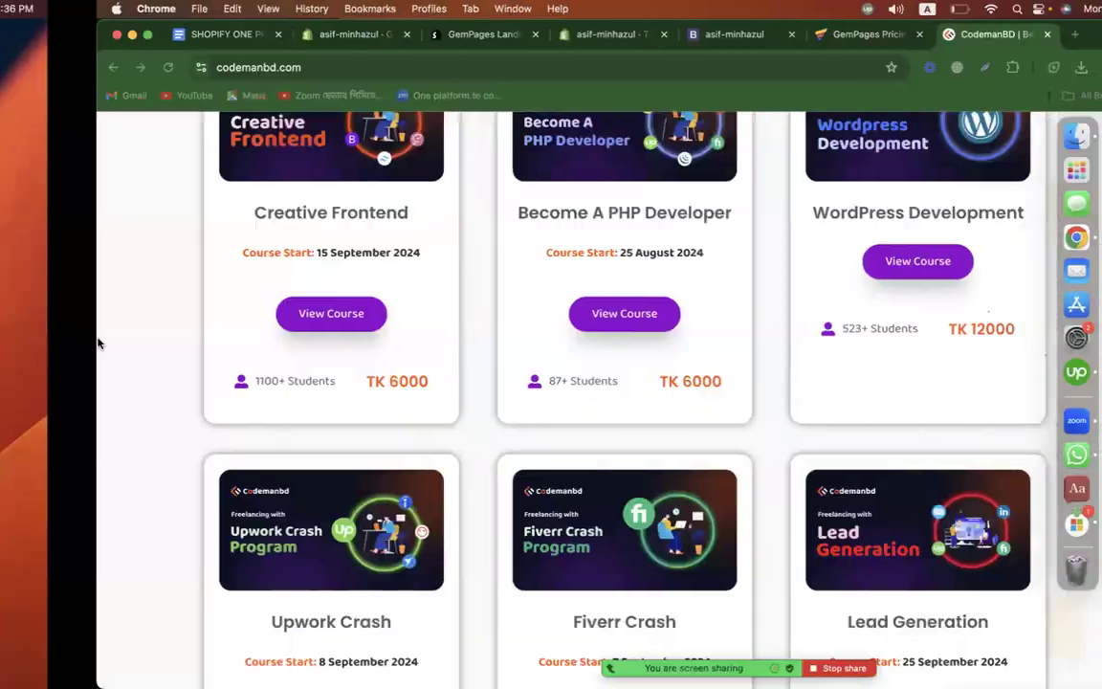
key(ctrl+Left)
key(ctrl+Right)
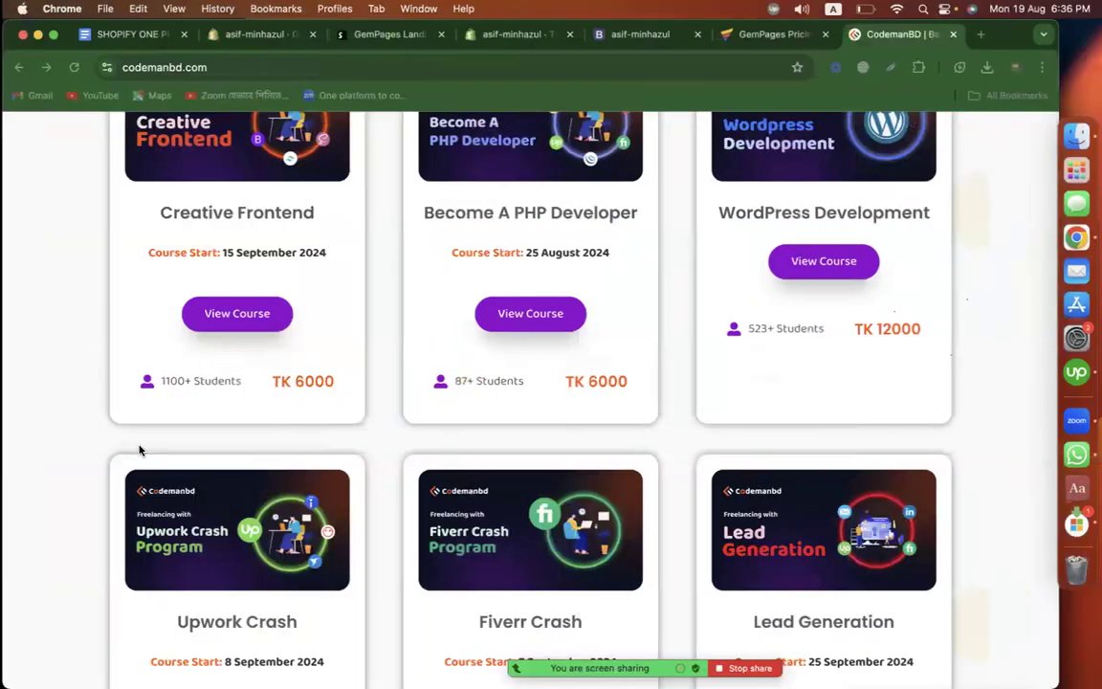
click(250, 34)
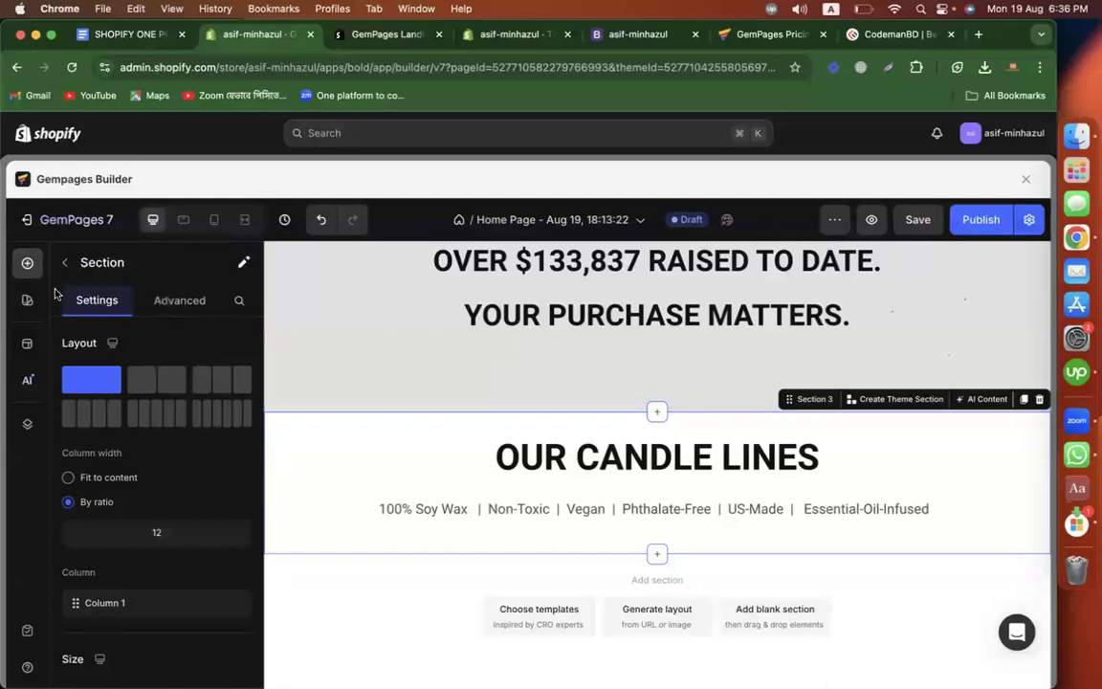
click(26, 268)
scroll(74, 379, up, 3)
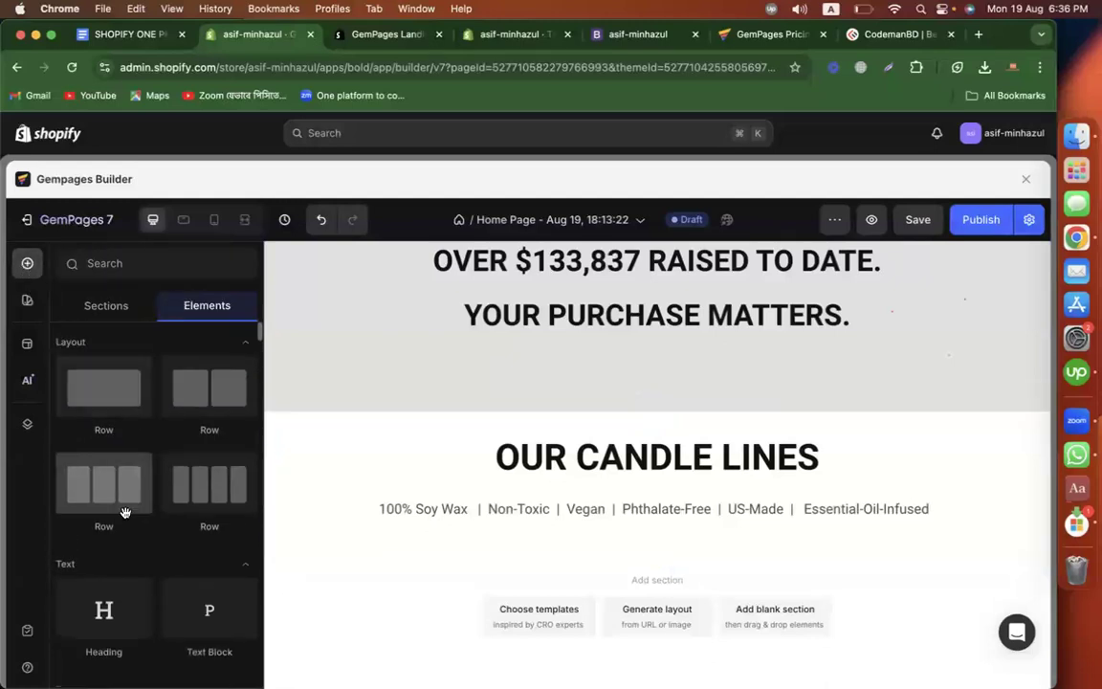
scroll(366, 447, down, 1)
scroll(366, 448, down, 1)
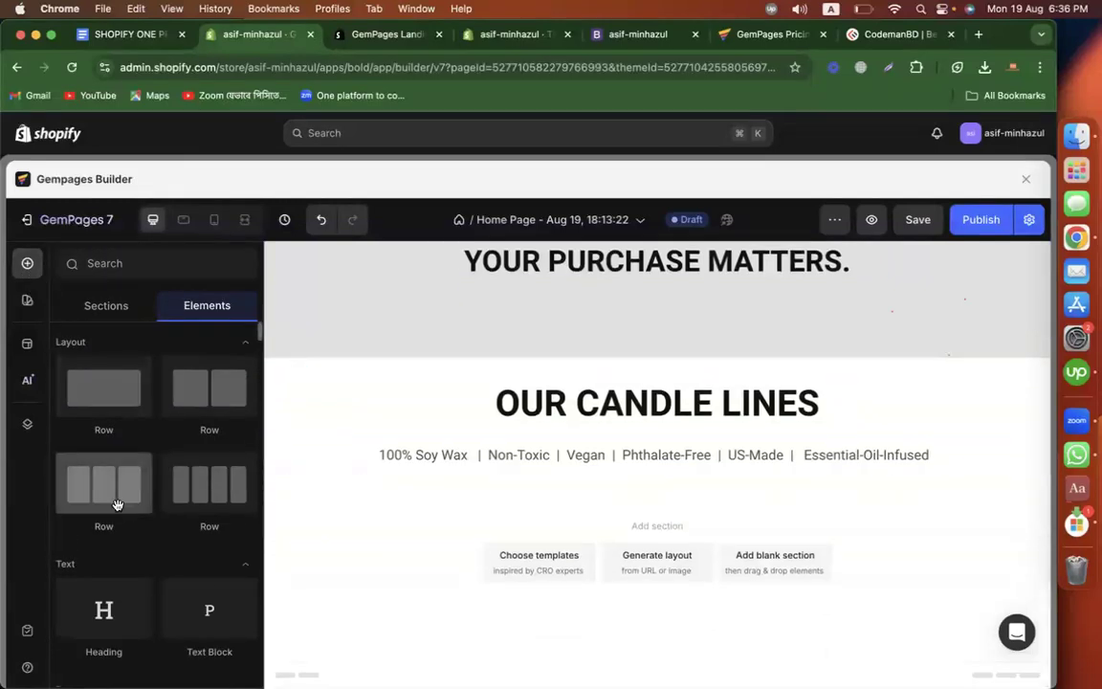
drag(119, 495, 459, 475)
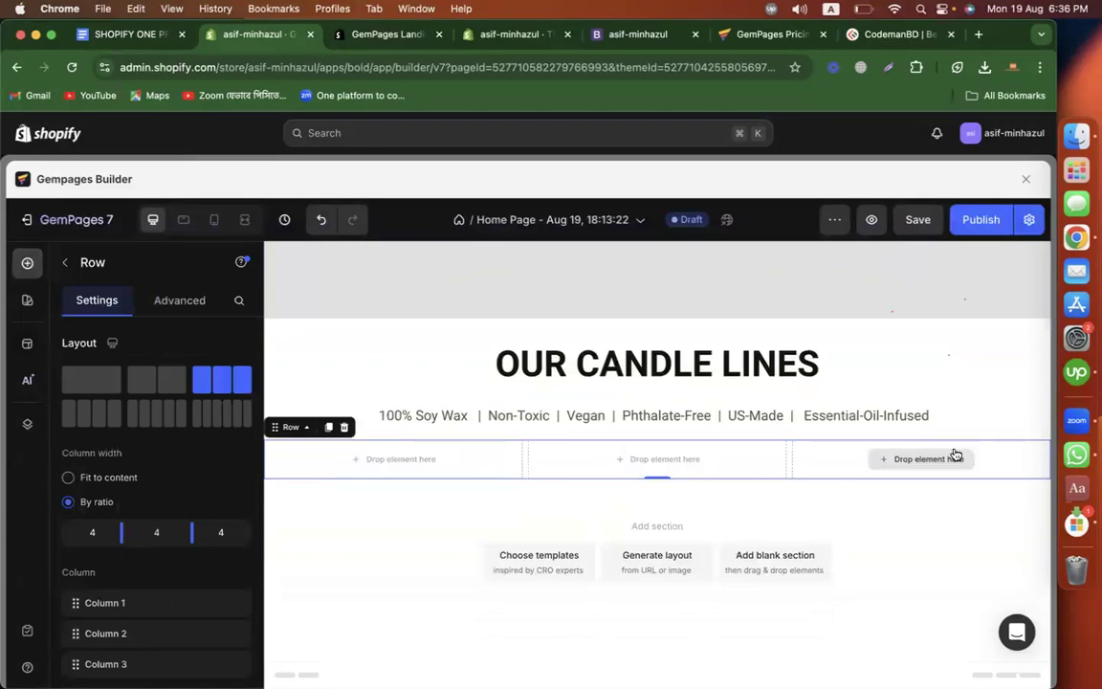
Step: Switch to the project document and review the CLEAR GLASS CANDLES image, heading and tagline
click(137, 34)
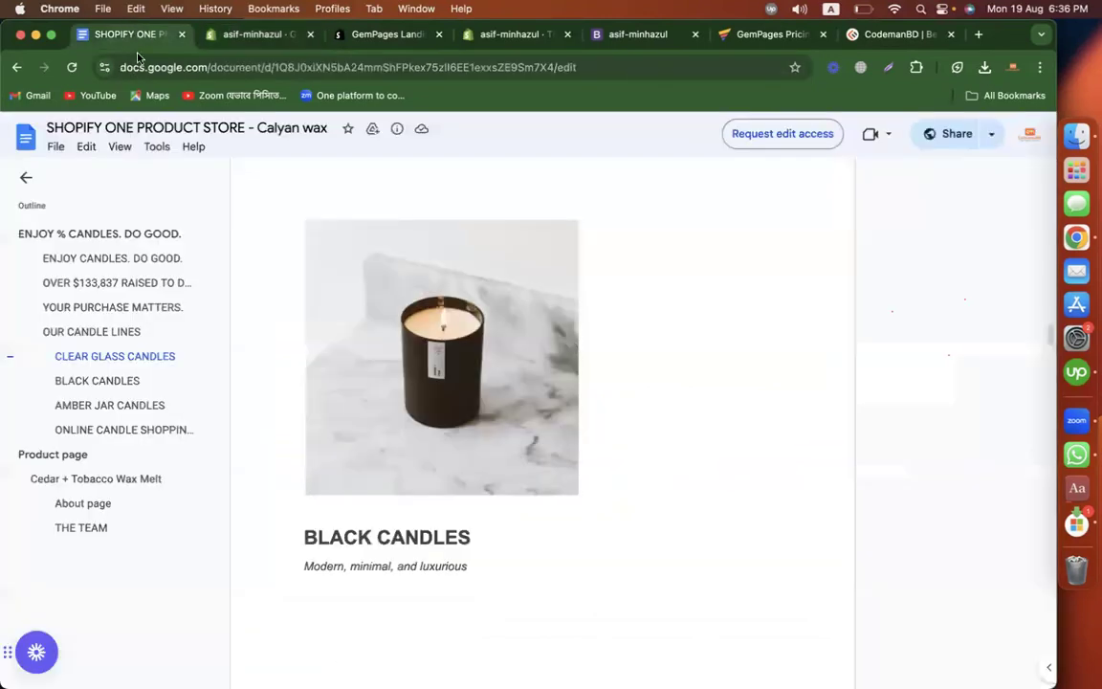
scroll(344, 296, up, 5)
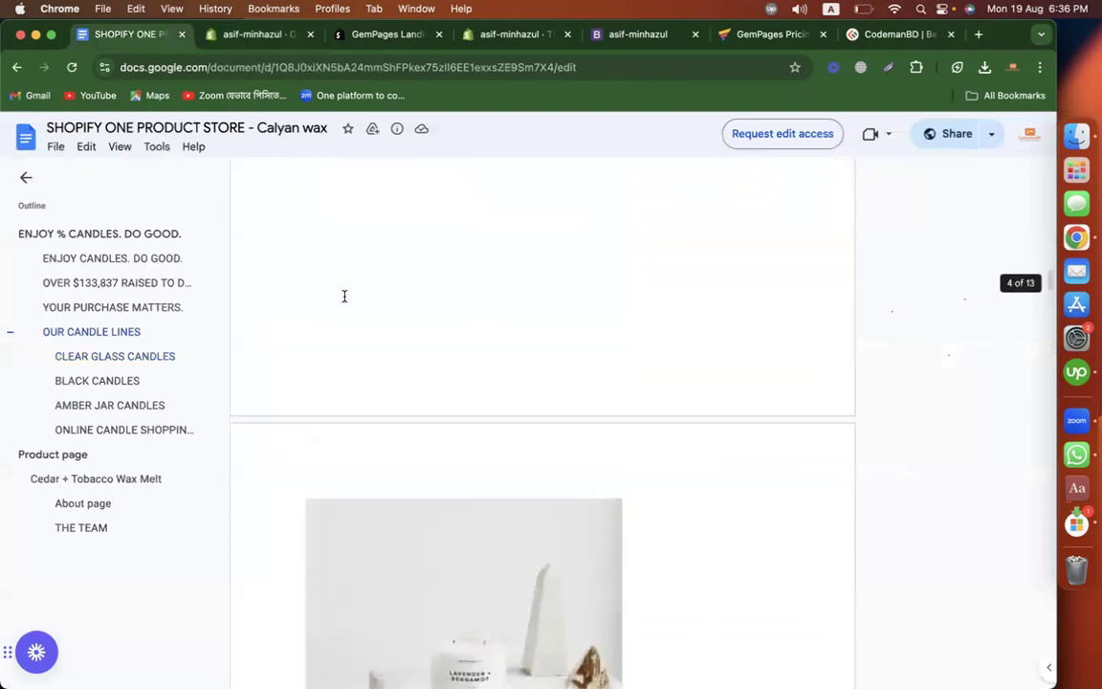
scroll(354, 277, up, 3)
scroll(361, 430, down, 2)
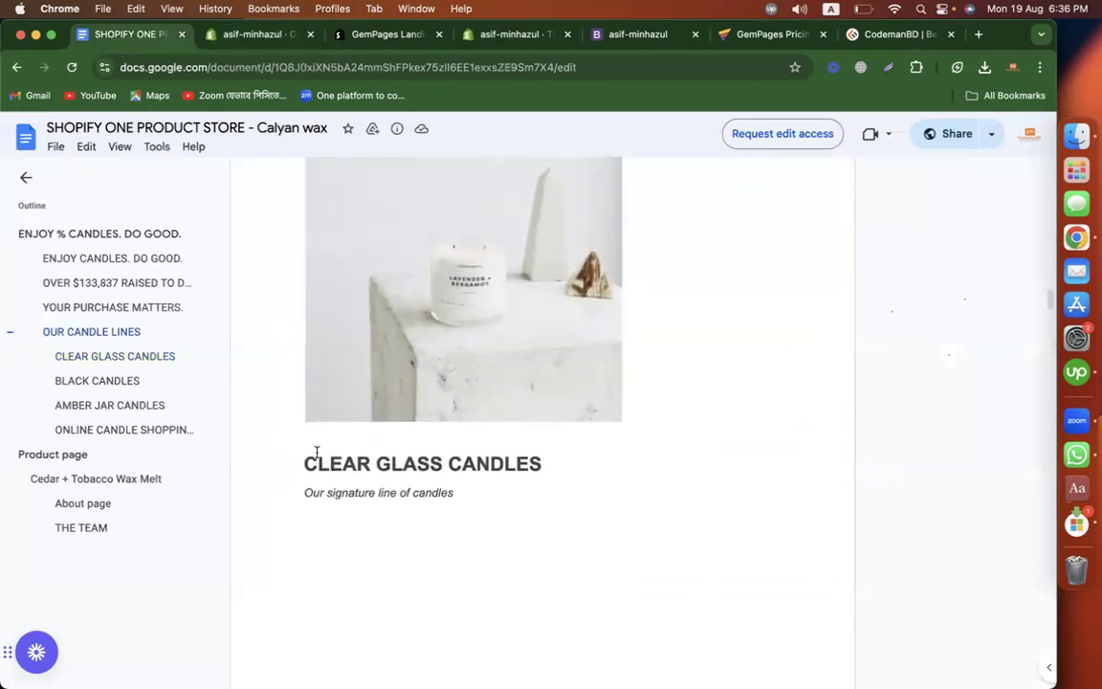
triple_click(328, 457)
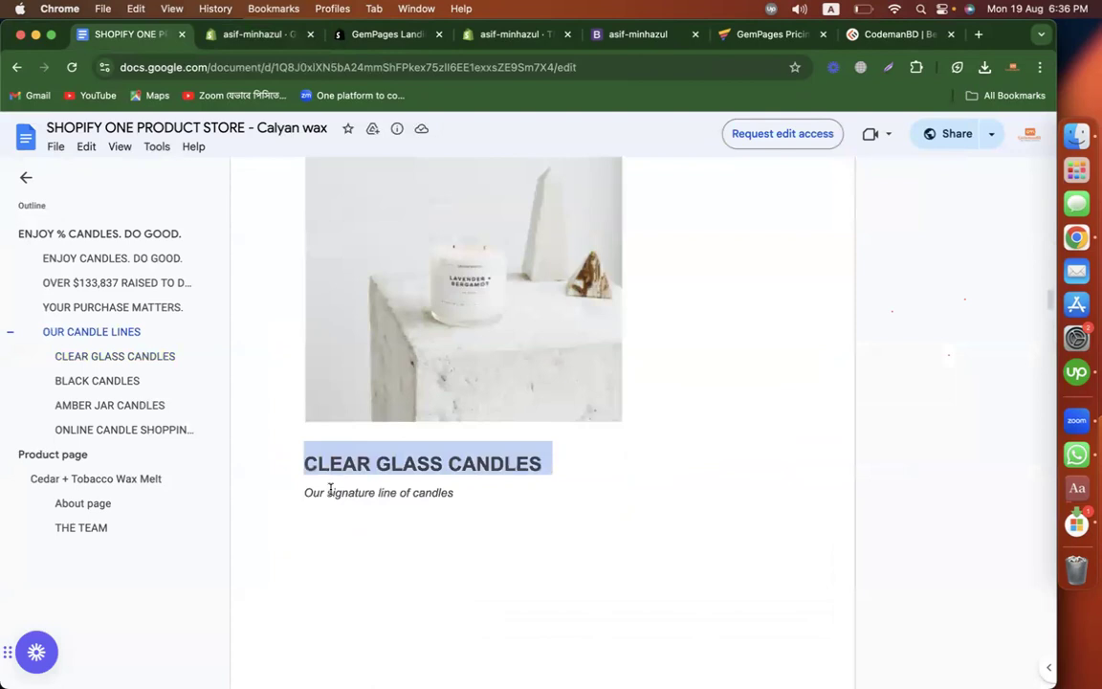
double_click(328, 493)
Step: Switch to the GemPages builder and add an image element to the first column of the OUR CANDLE LINES row
click(255, 36)
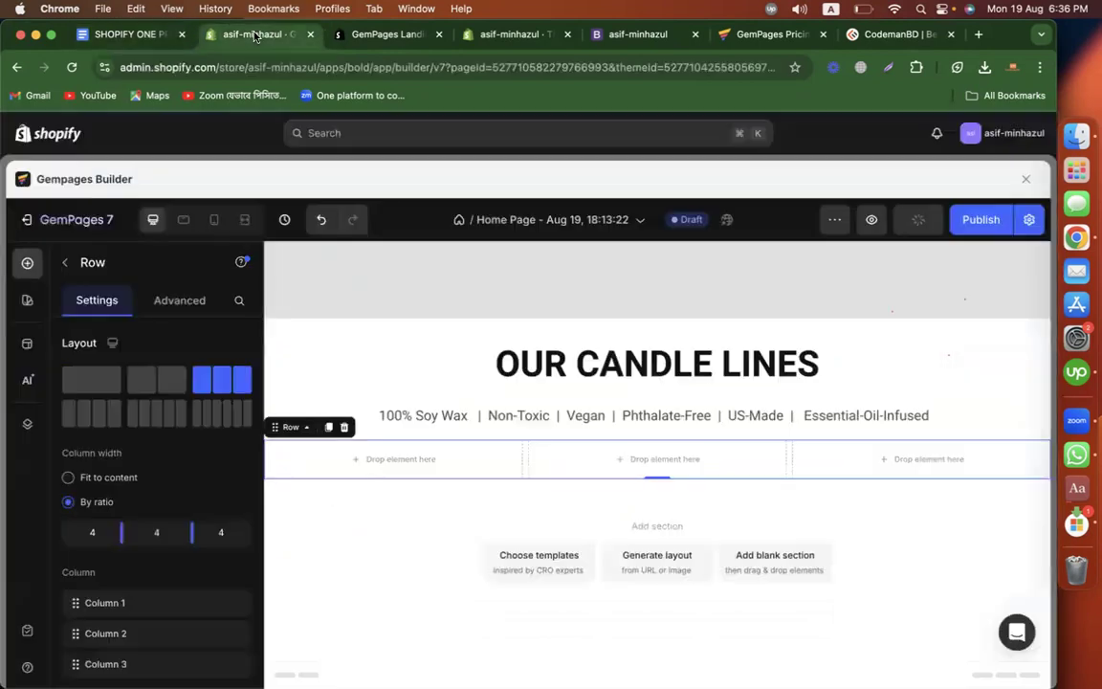
click(27, 262)
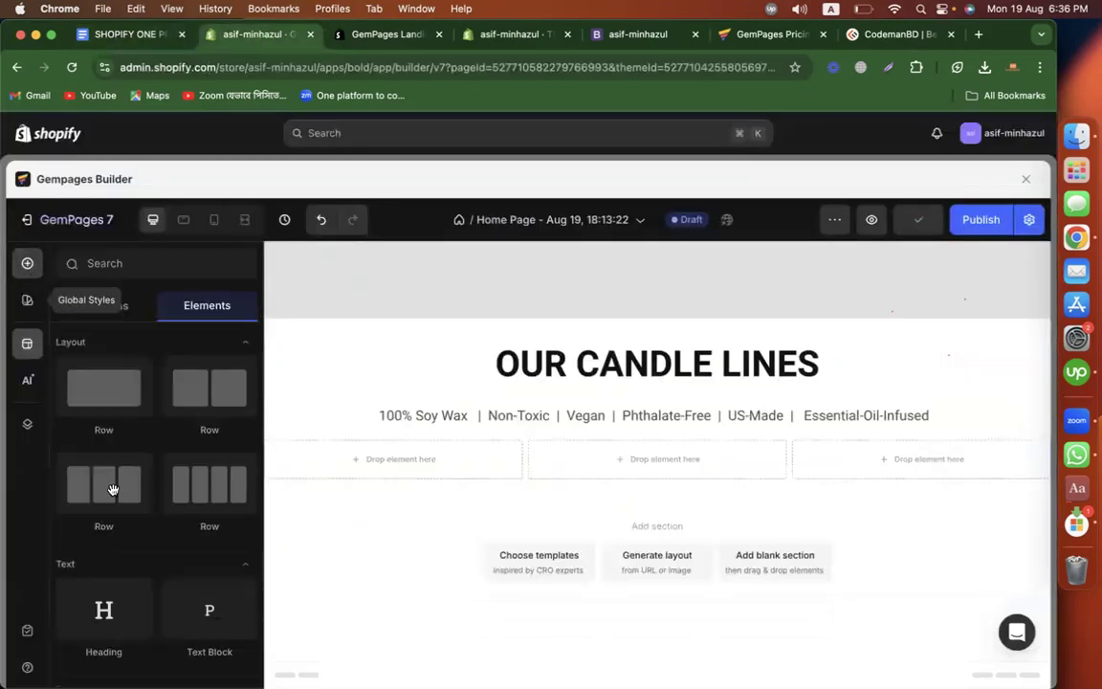
scroll(137, 543, down, 2)
scroll(137, 543, down, 2)
drag(99, 534, 366, 452)
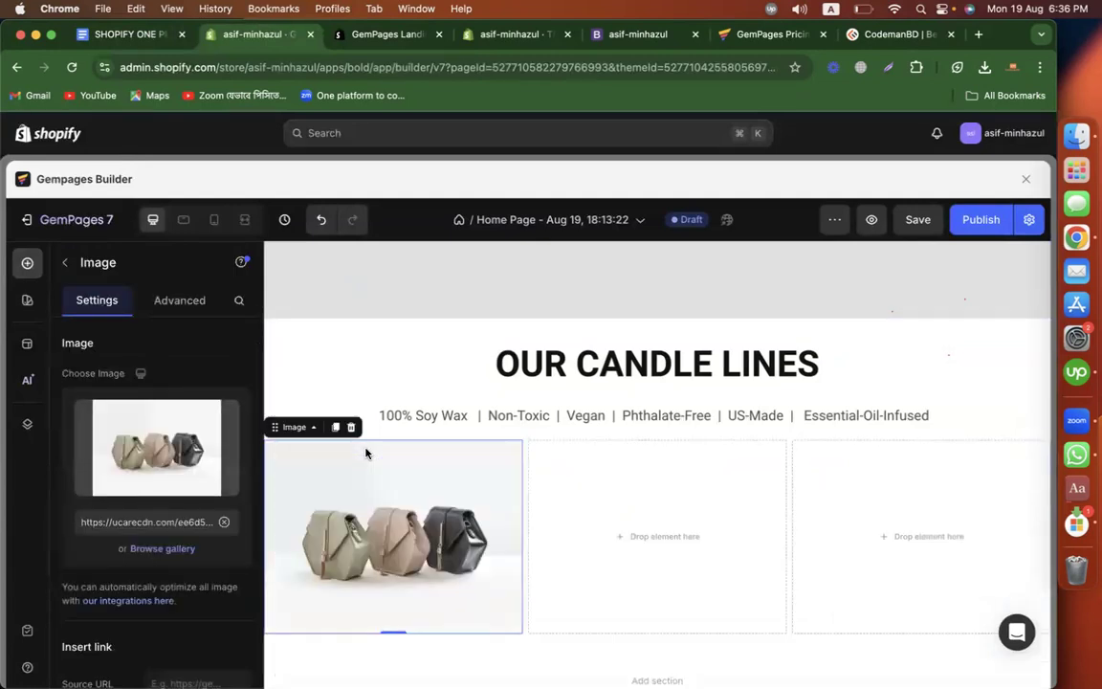
Step: Replace the placeholder image in the first column with 1.jpg from the calwan folder in Downloads
mouse_move(177, 435)
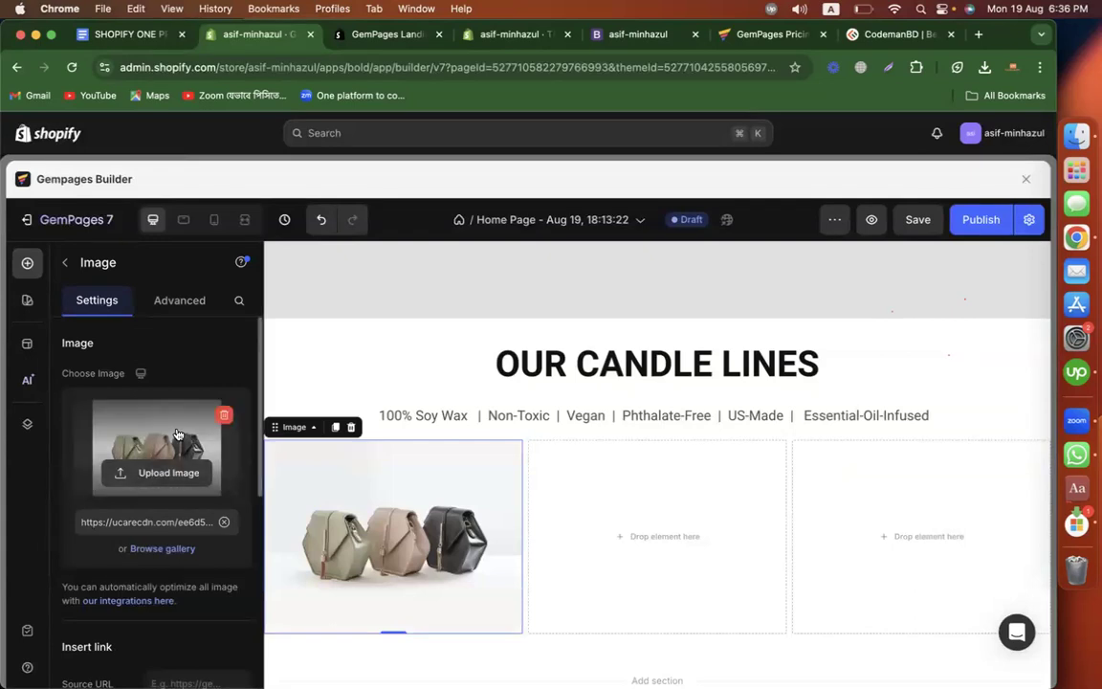
click(170, 473)
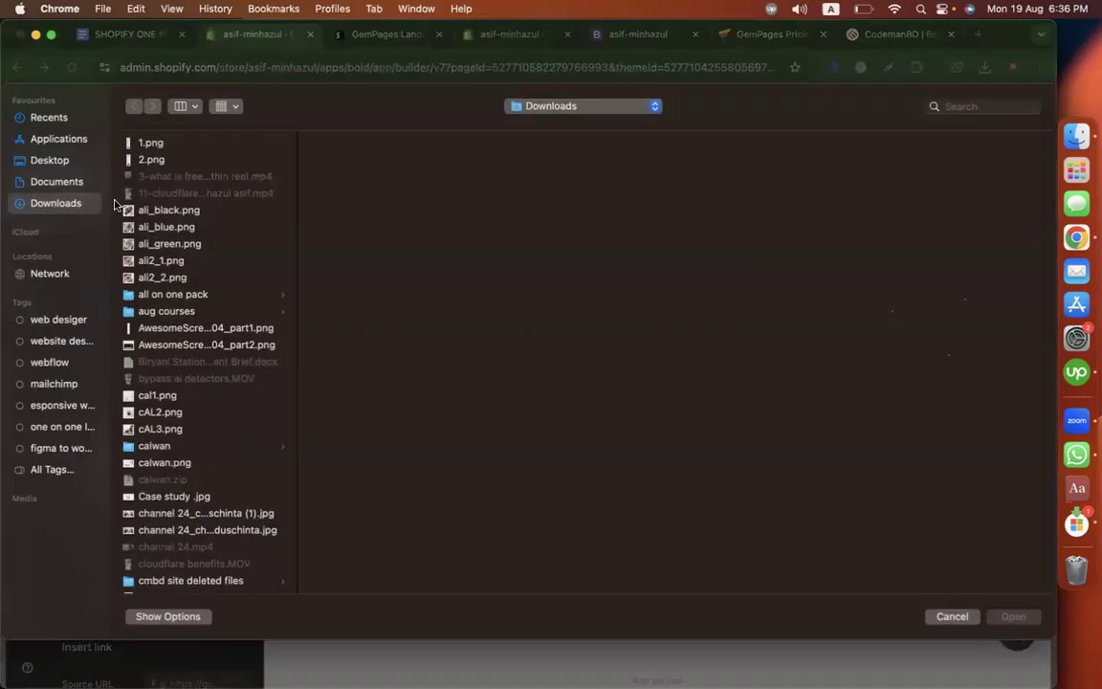
click(162, 447)
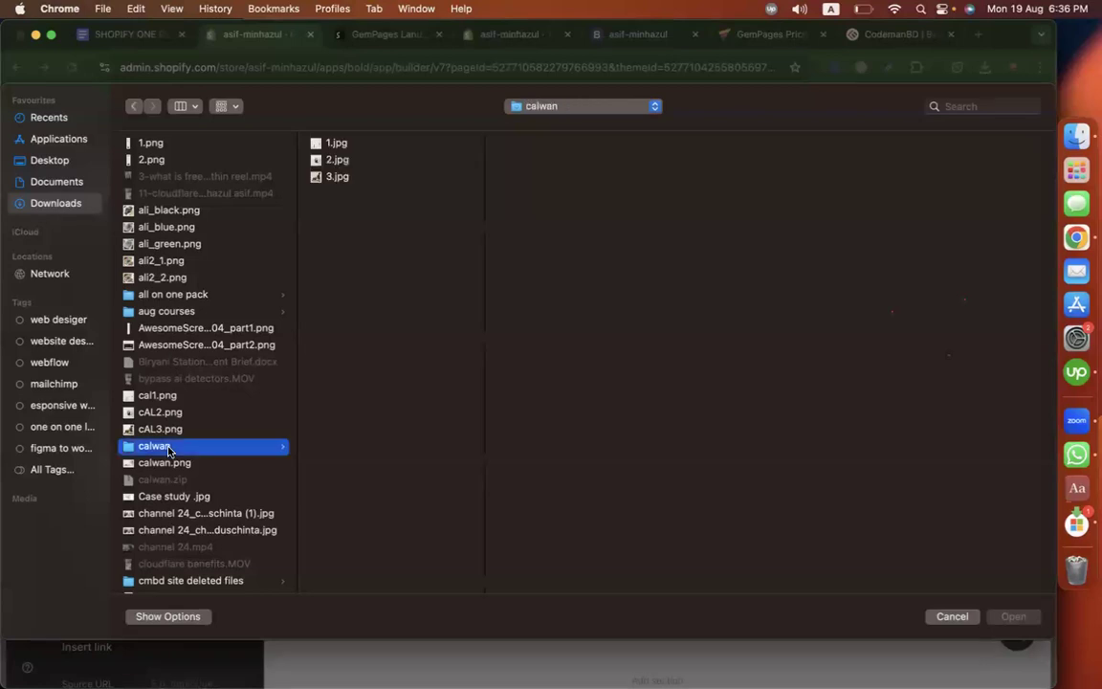
click(330, 144)
double_click(330, 146)
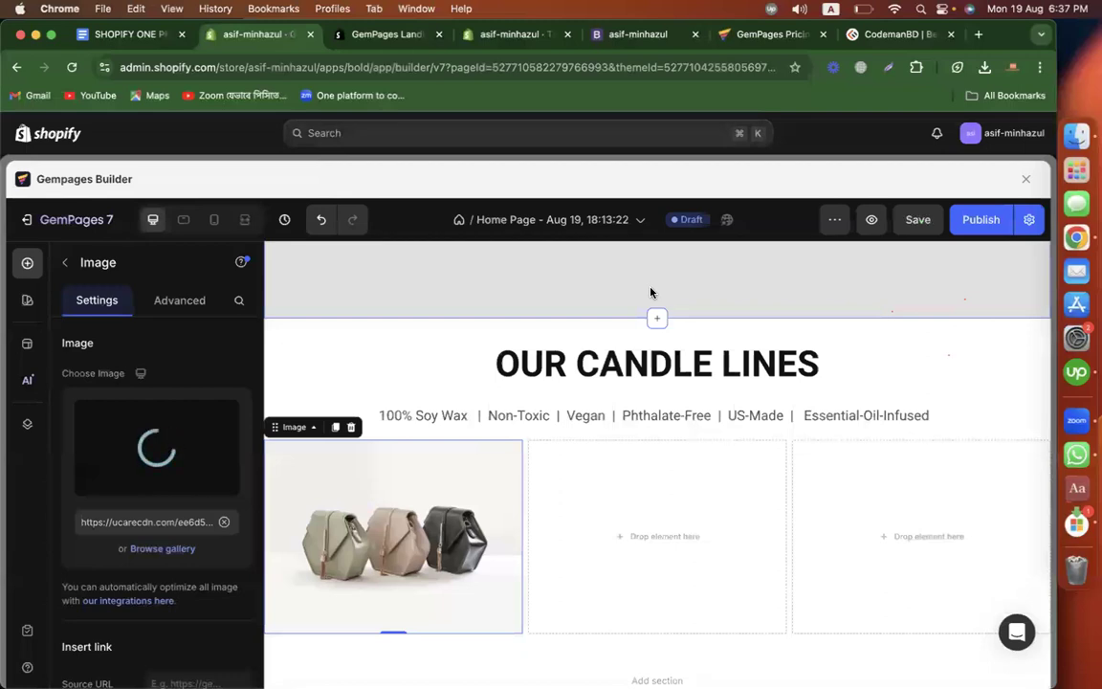
scroll(650, 292, down, 4)
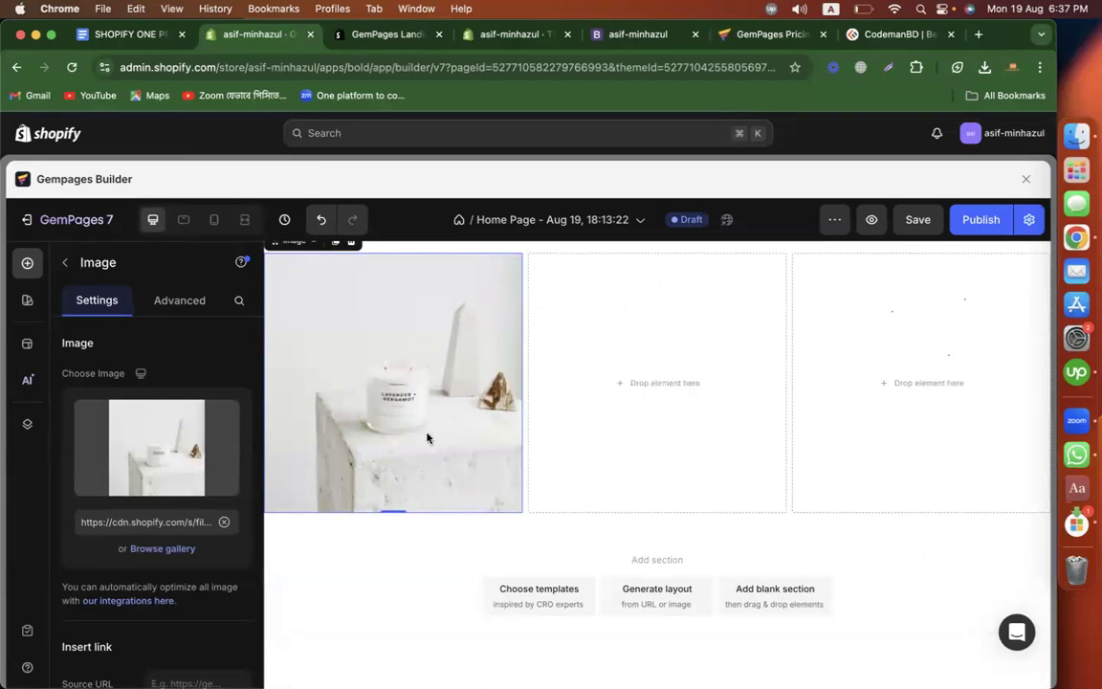
Step: Copy the CLEAR GLASS CANDLES title from the project document into a new heading below the first column's image
click(123, 34)
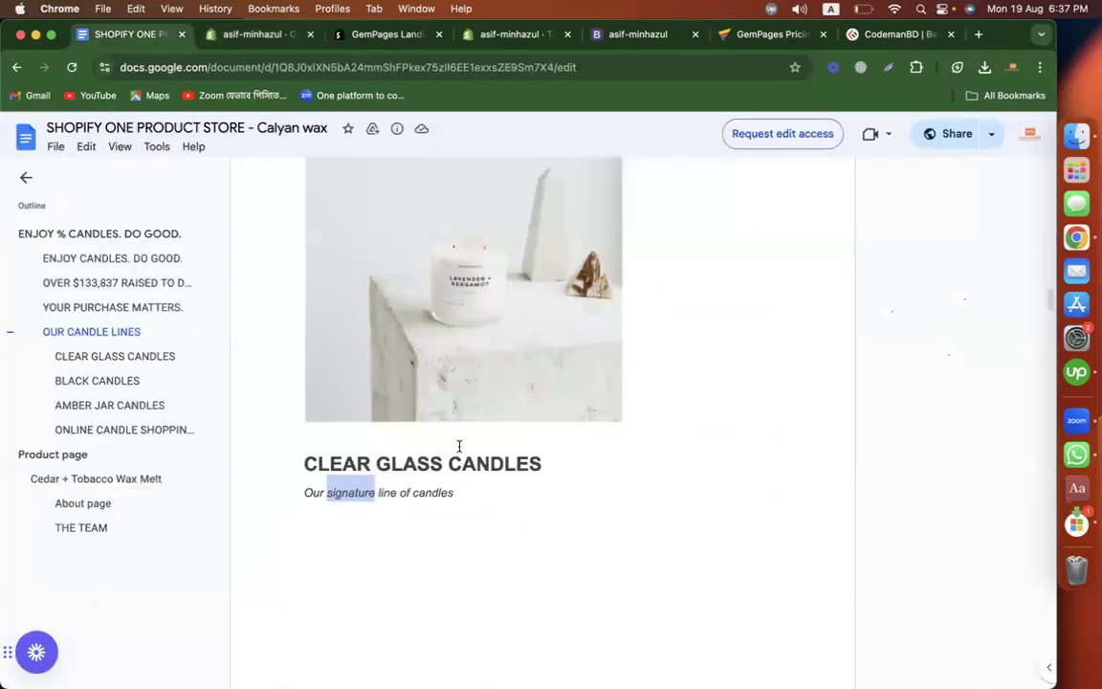
drag(546, 463, 292, 454)
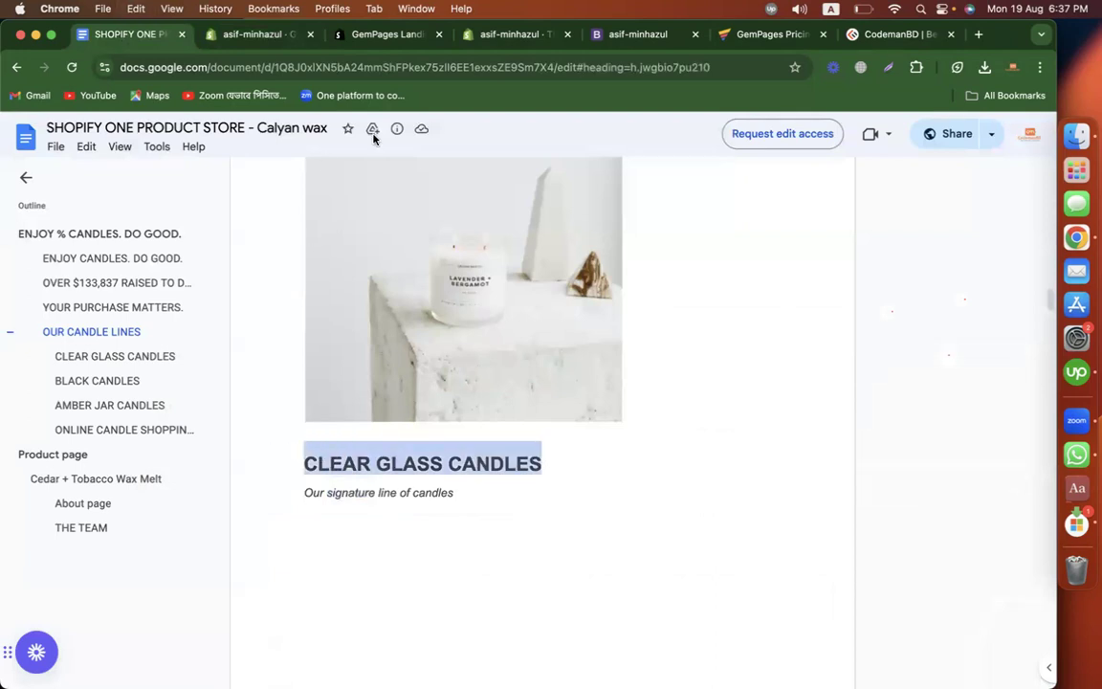
click(239, 36)
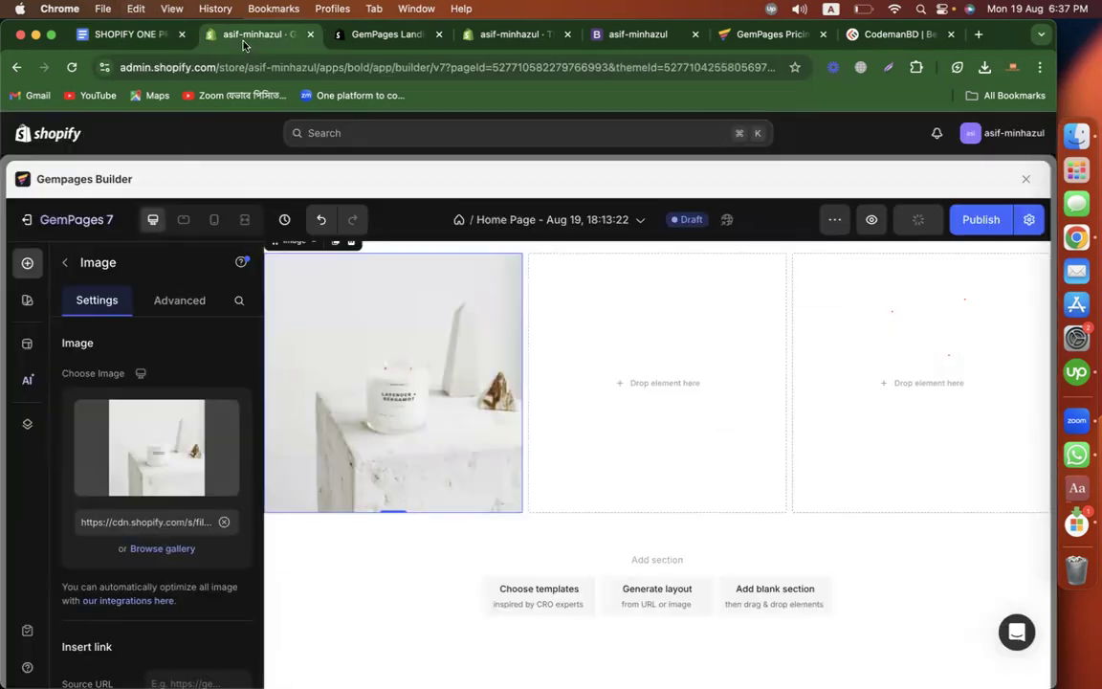
click(28, 265)
scroll(100, 459, up, 5)
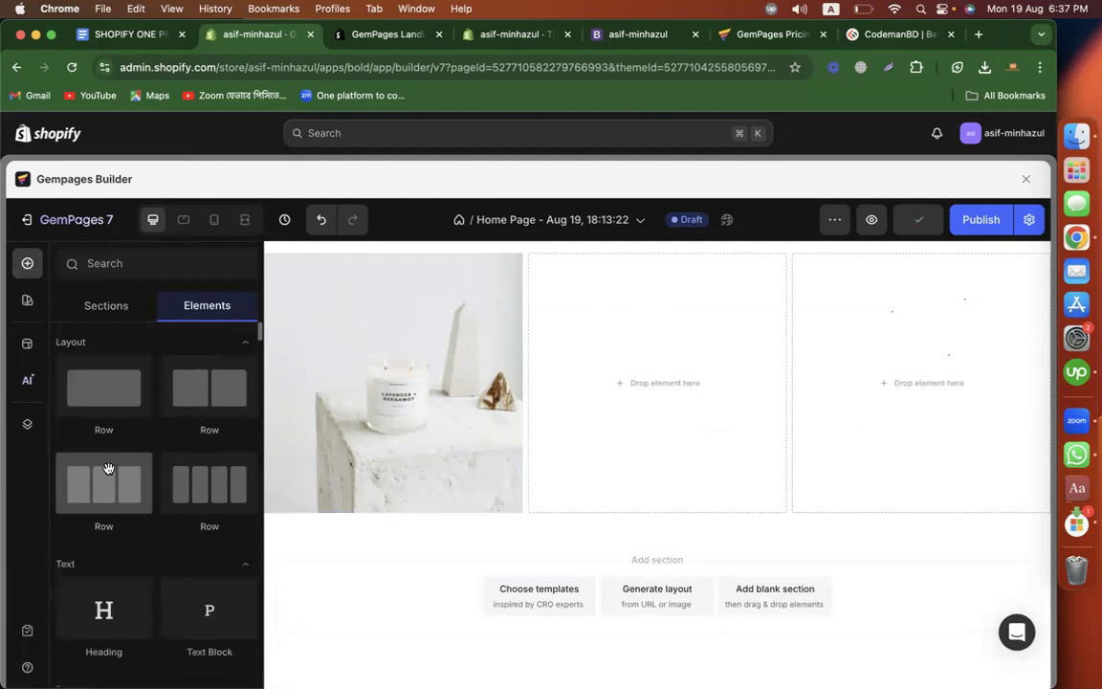
scroll(111, 546, down, 2)
drag(104, 525, 342, 500)
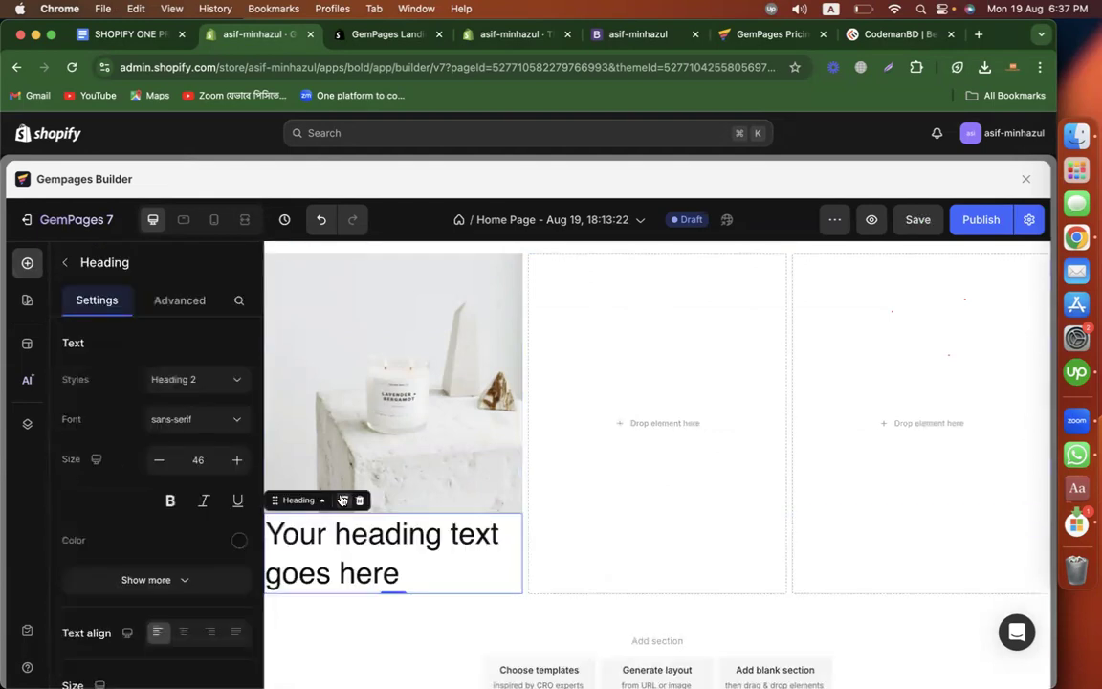
triple_click(352, 570)
text(CLEAR GLASS CANDLES)
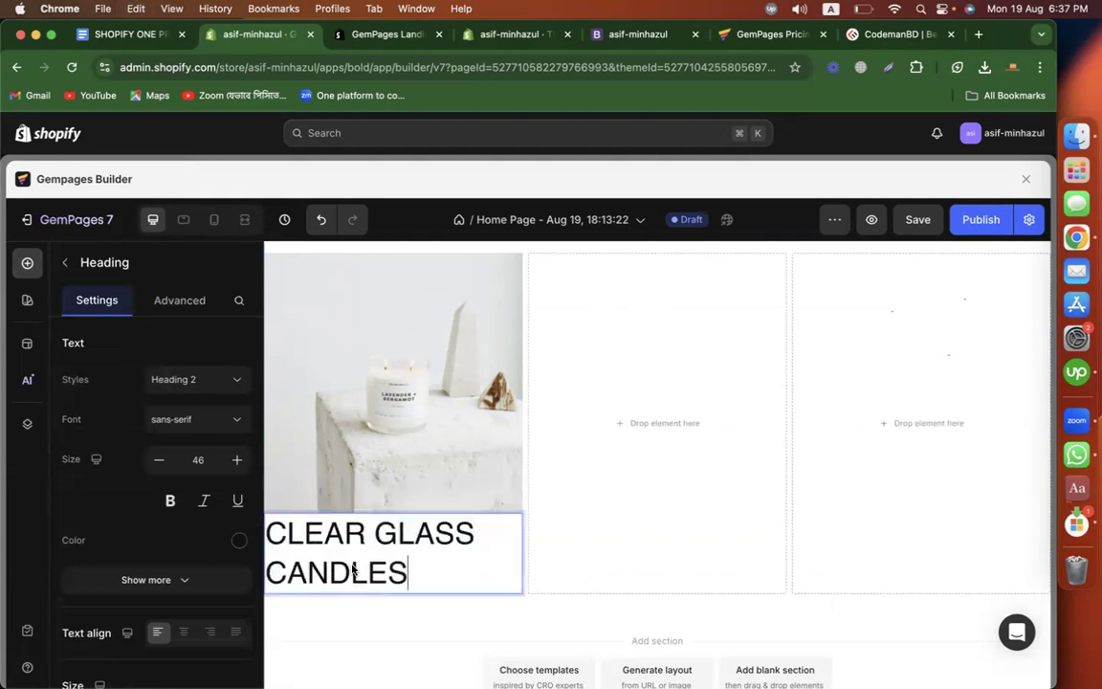
Step: Format the CLEAR GLASS CANDLES heading as bold, centred Roboto at size 28
triple_click(352, 570)
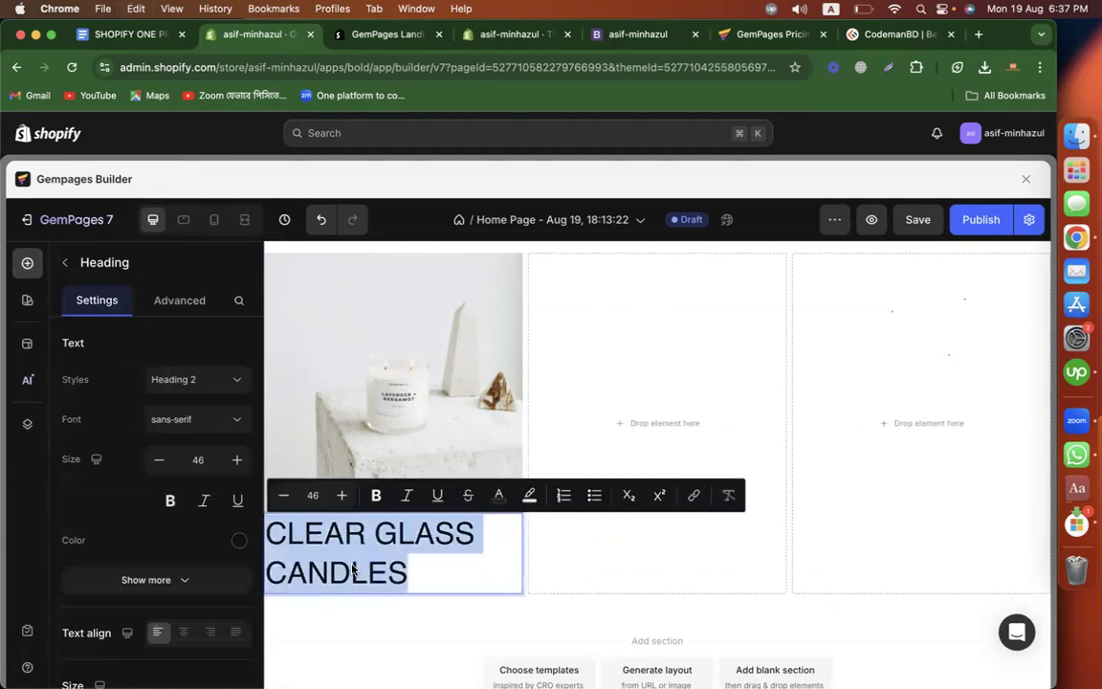
click(178, 418)
click(135, 564)
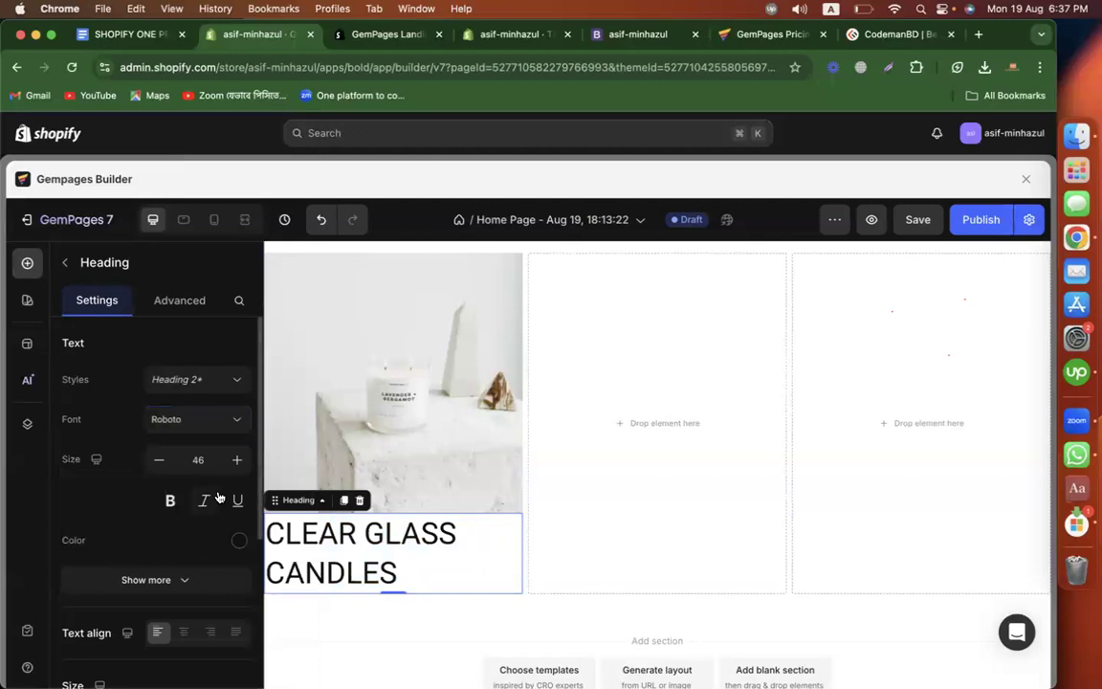
click(187, 462)
double_click(187, 461)
text(30)
key(Return)
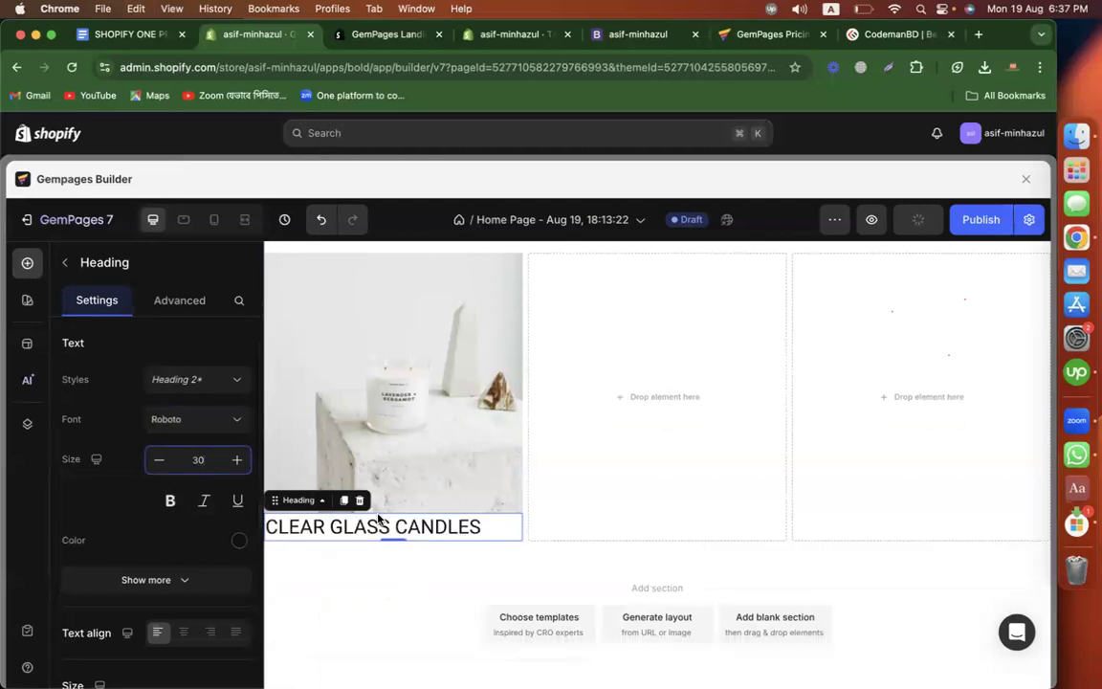
click(159, 461)
click(159, 461)
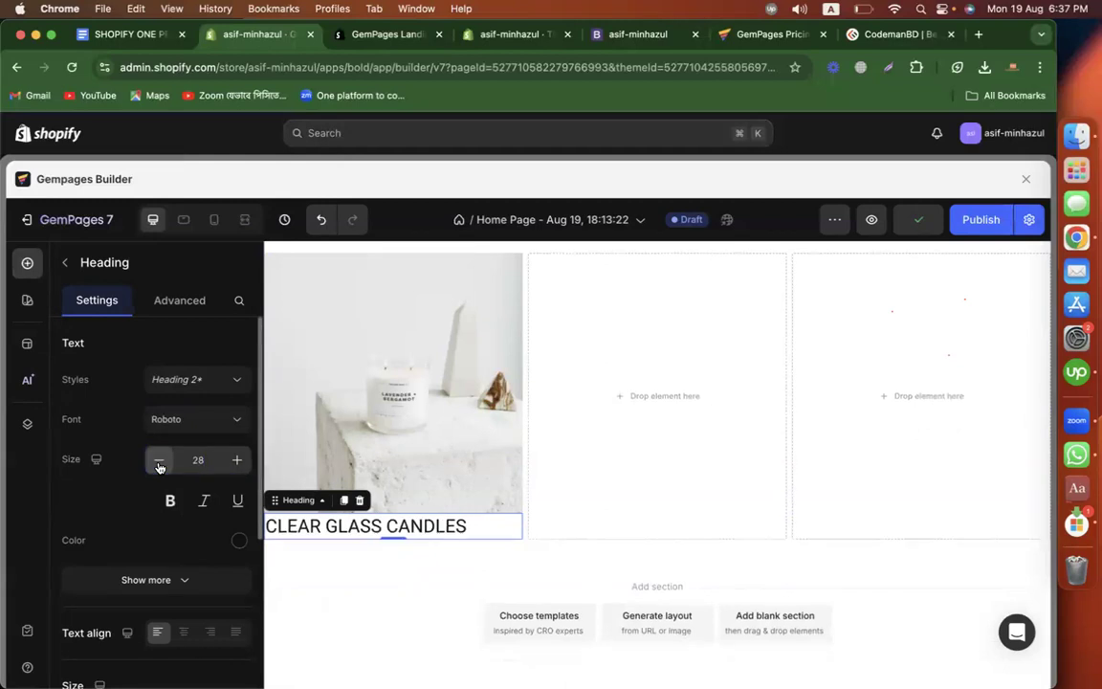
click(184, 632)
click(171, 501)
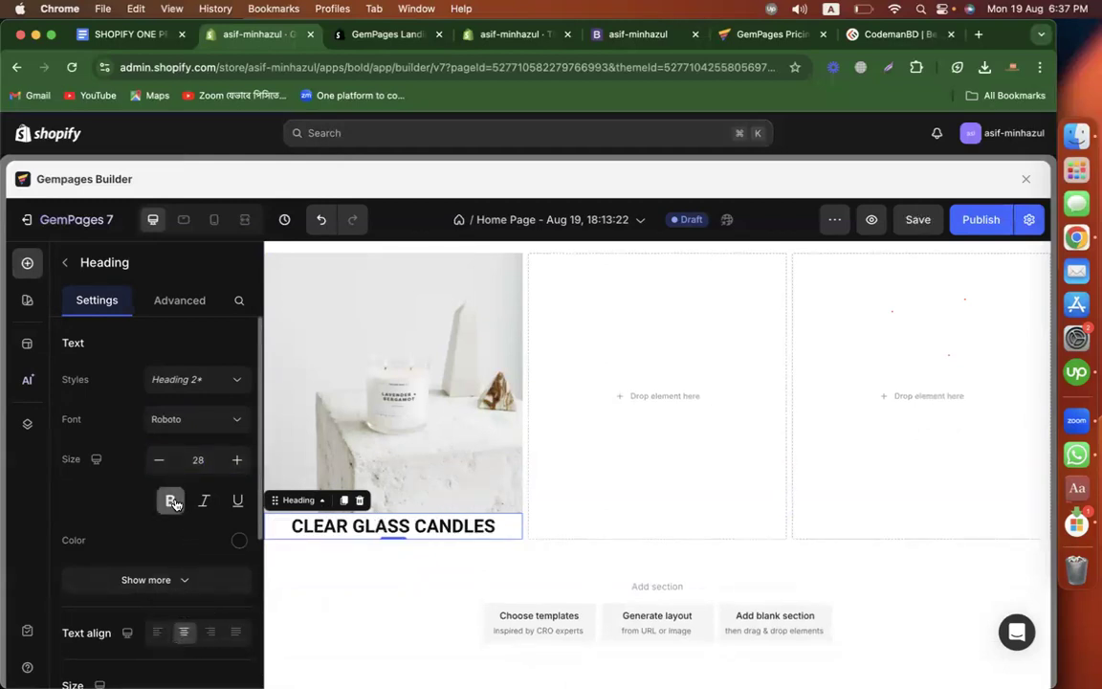
Step: Set the top margin of the CLEAR GLASS CANDLES heading to 20 px
click(190, 300)
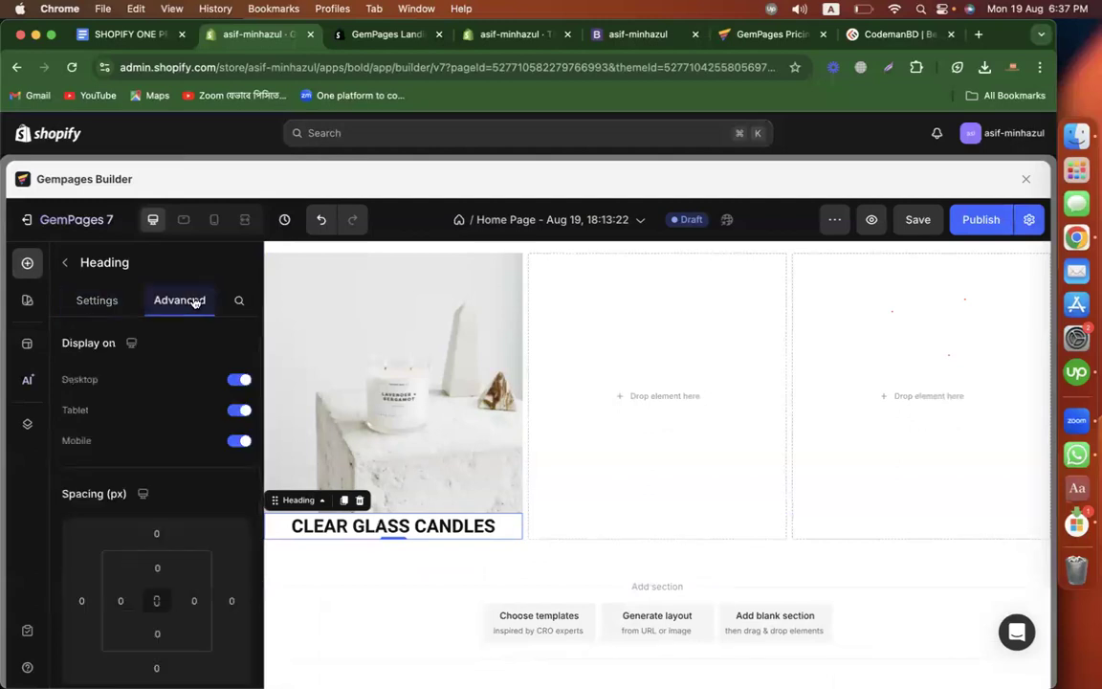
click(157, 532)
text(10)
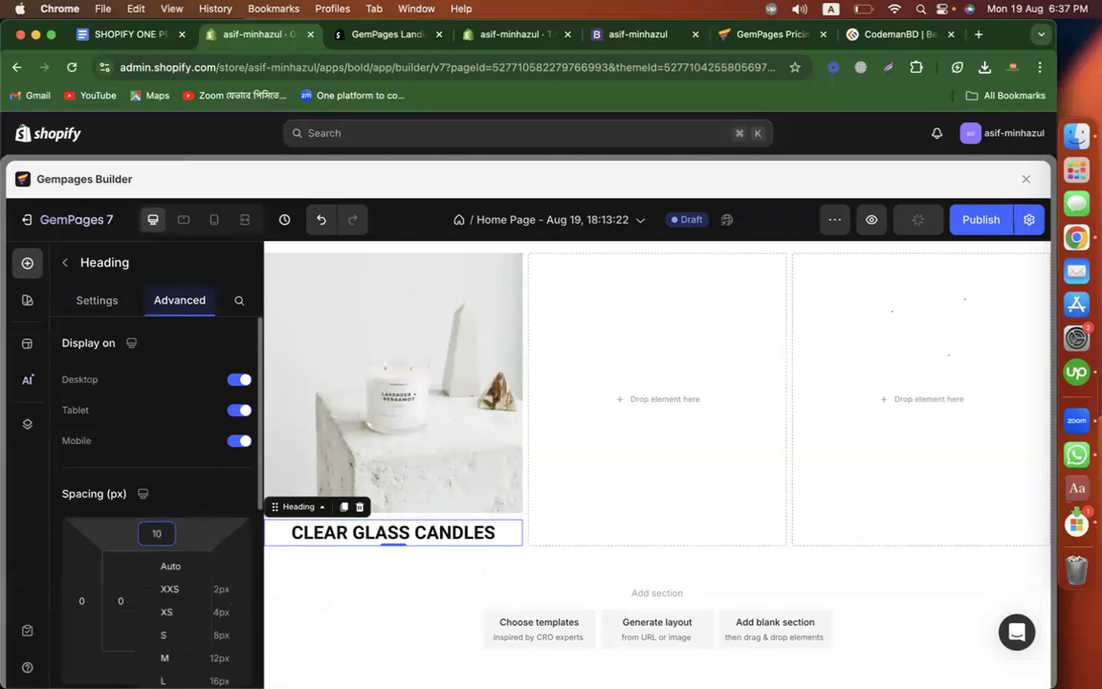
key(BackSpace)
key(BackSpace)
text(20)
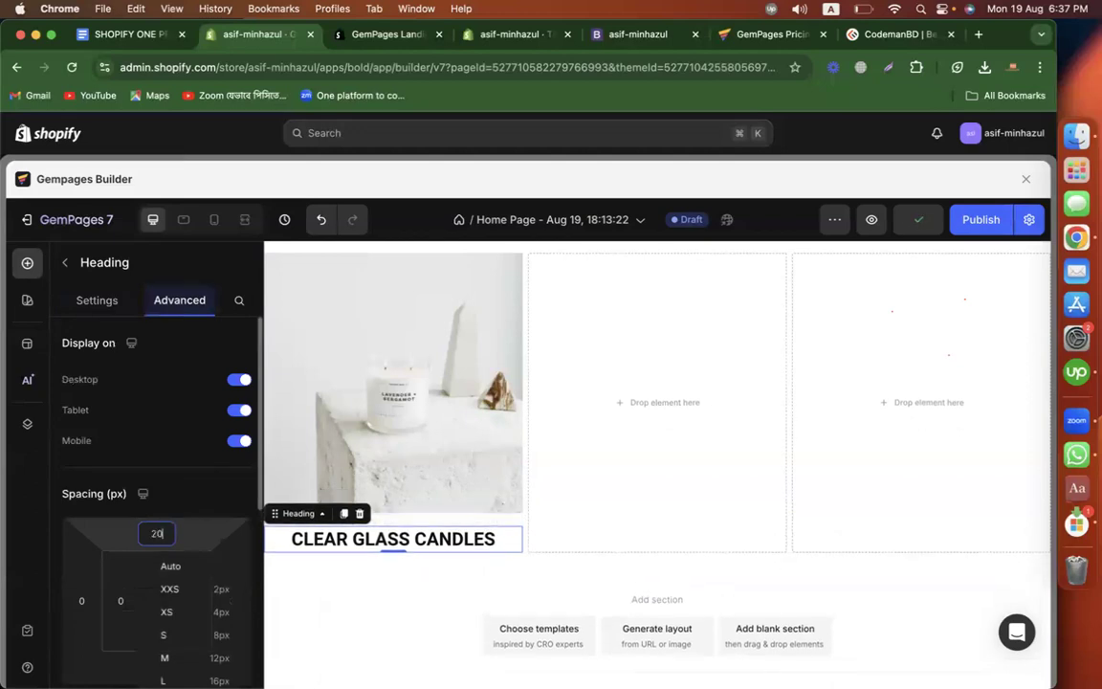
Step: Copy "Our signature line of candles" from the project document into a new text block below the CLEAR GLASS CANDLES heading
click(124, 38)
drag(457, 498, 294, 497)
key(super+c)
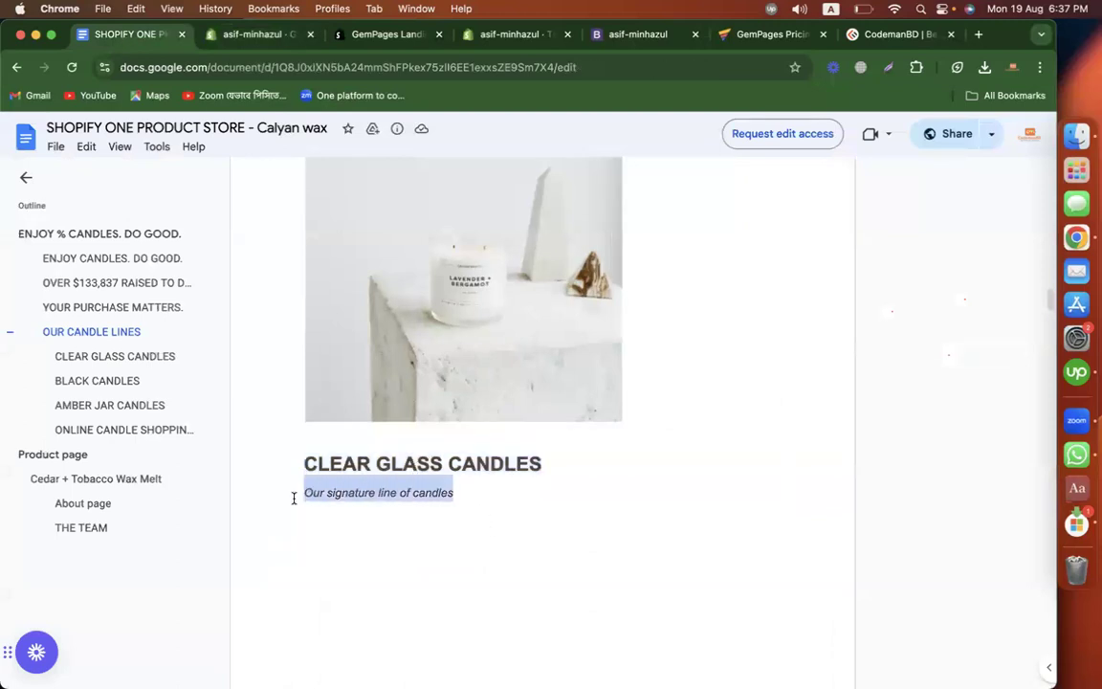
click(235, 35)
click(25, 266)
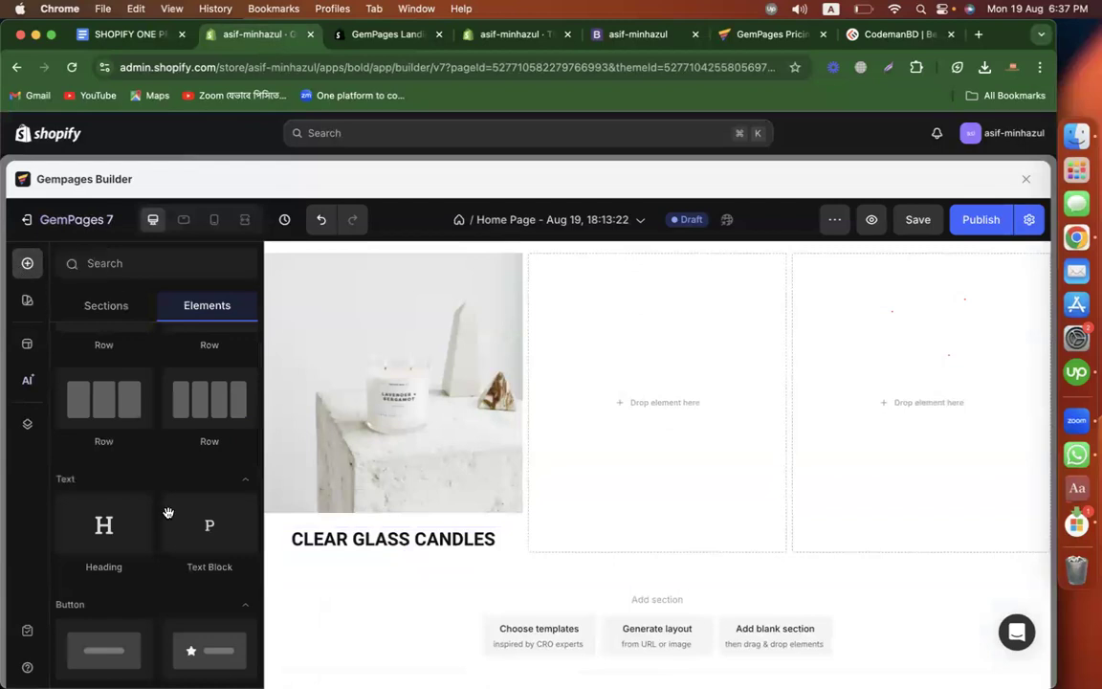
drag(210, 525, 383, 555)
double_click(393, 595)
key(super+a)
key(super+v)
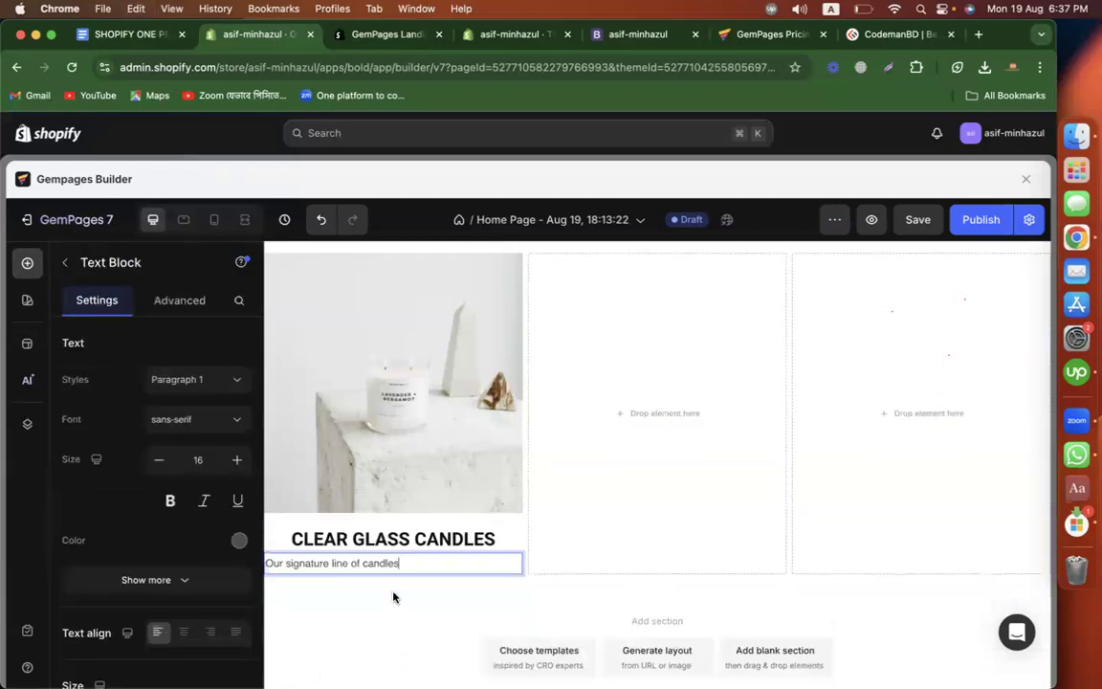
Step: Format the "Our signature line of candles" text as italic, centred Roboto at size 18
key(super+a)
click(174, 421)
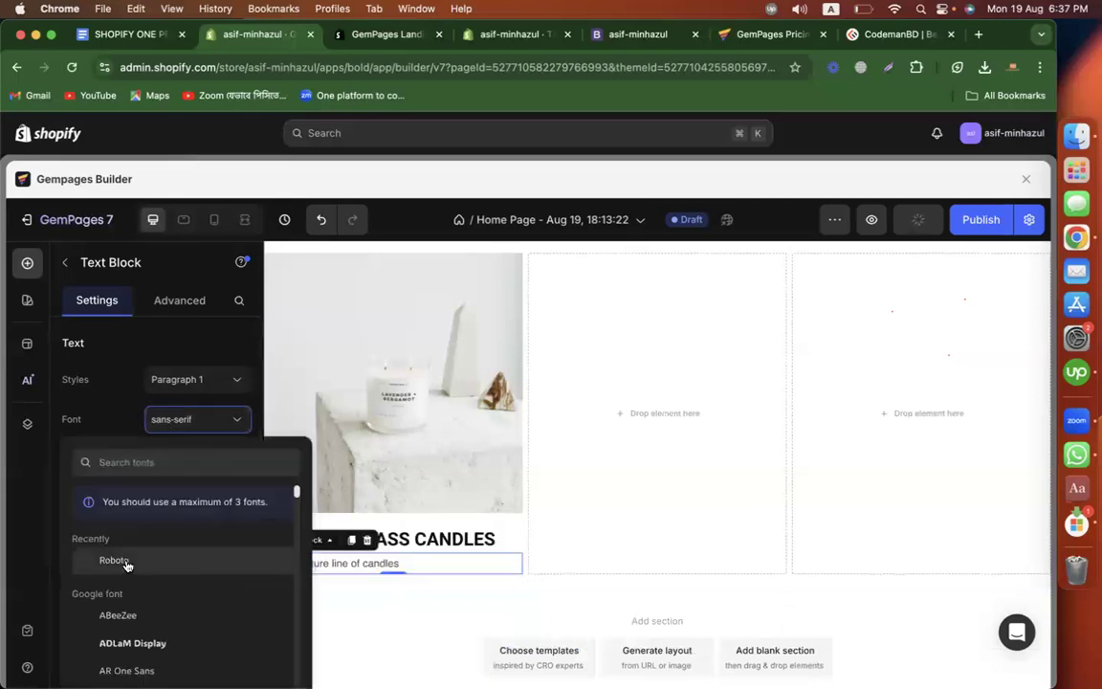
click(126, 562)
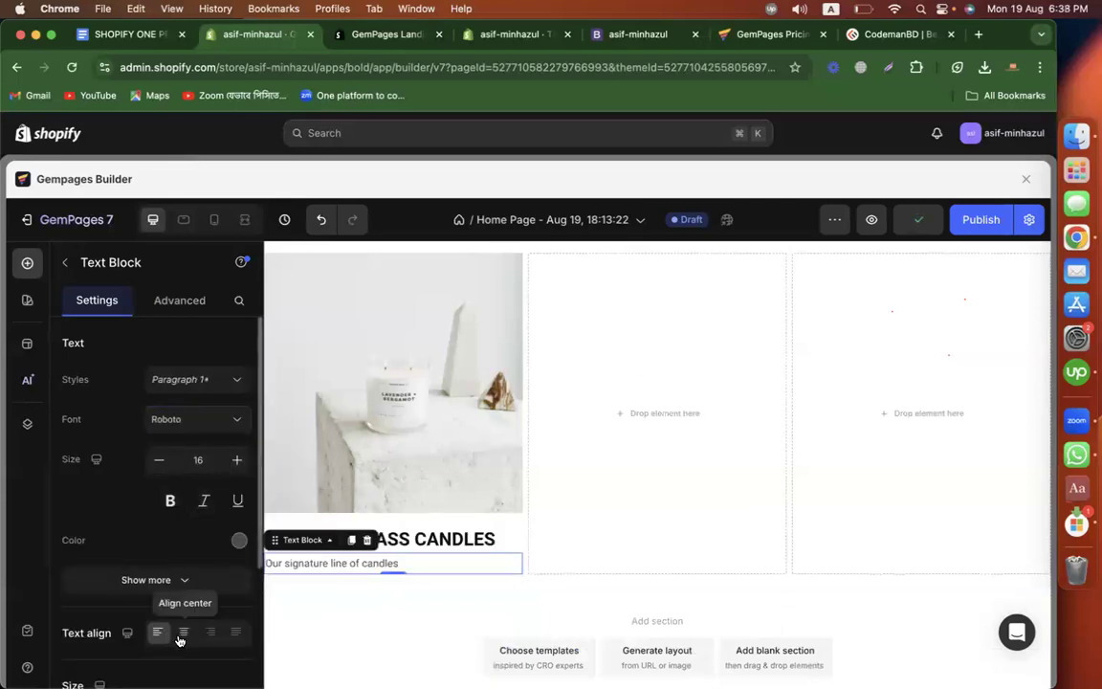
click(183, 632)
click(236, 462)
click(237, 463)
click(204, 504)
click(204, 506)
click(203, 506)
click(203, 506)
click(204, 506)
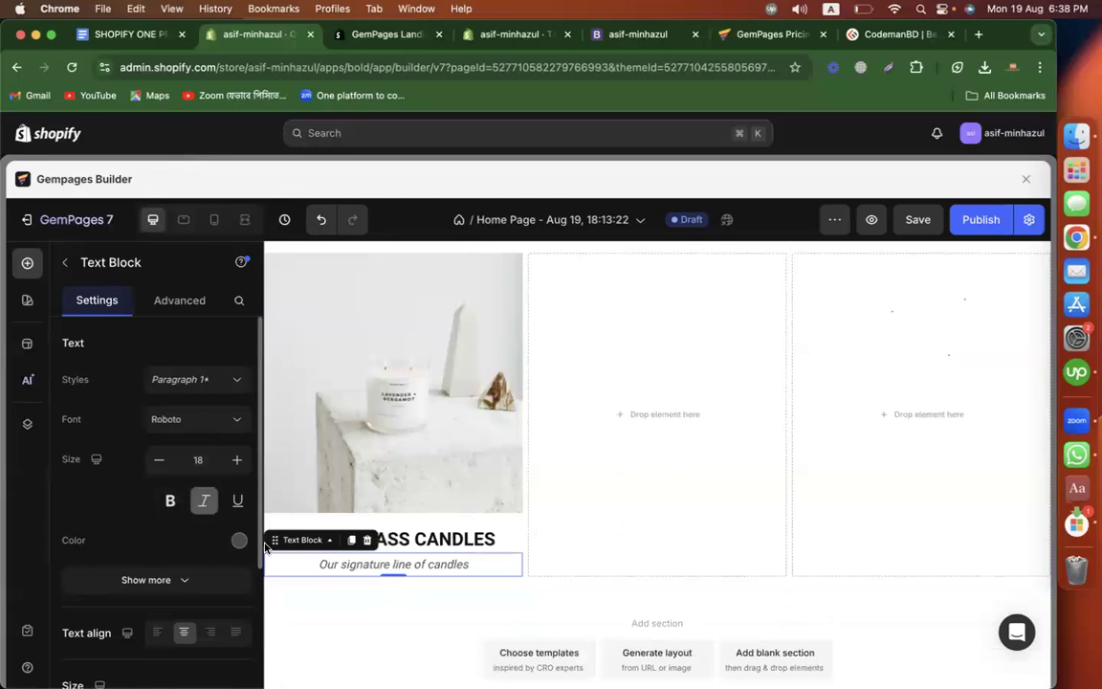
click(431, 615)
Step: Duplicate the first column's candle image and move the copy into the second column
scroll(431, 614, up, 1)
scroll(431, 615, up, 1)
scroll(381, 449, down, 1)
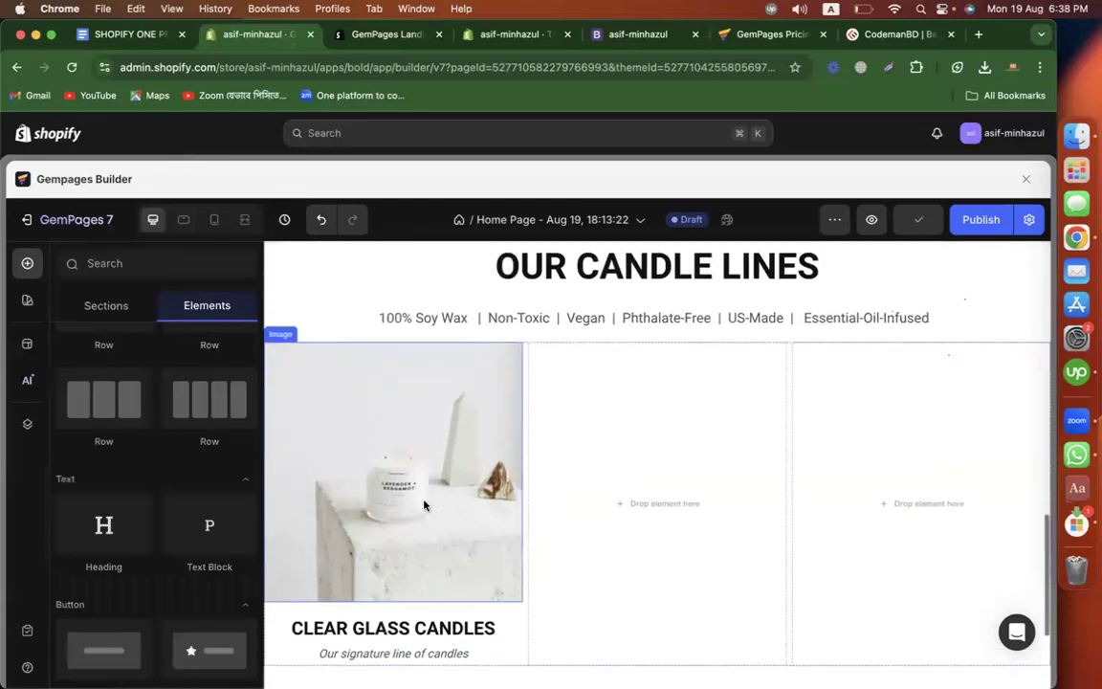
scroll(398, 427, down, 1)
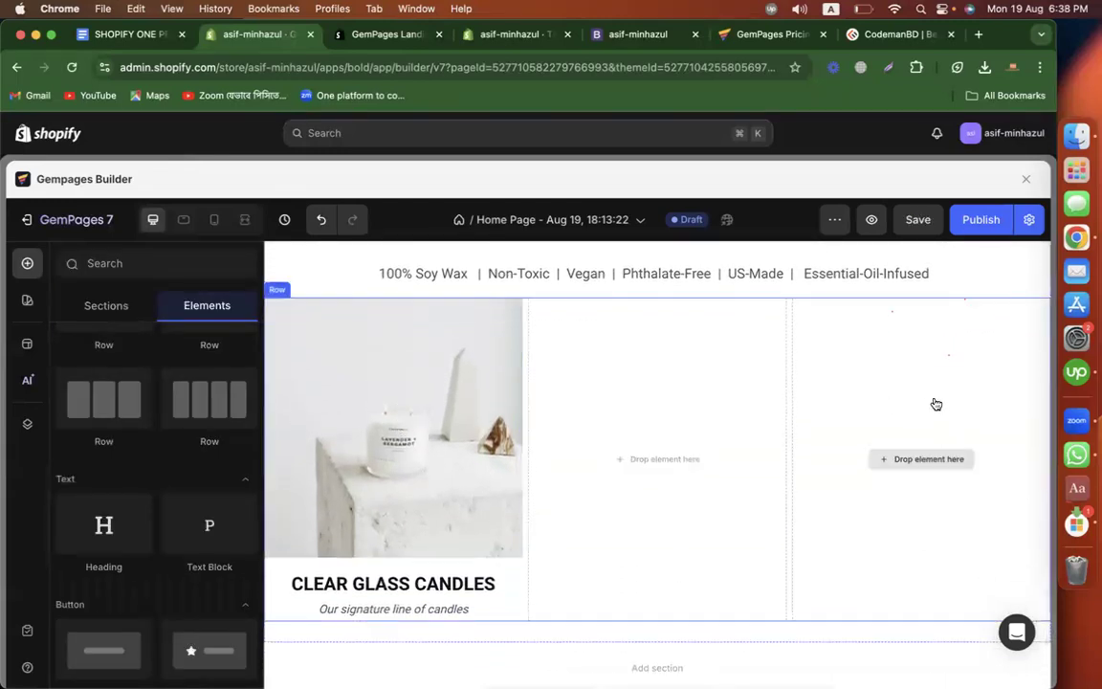
right_click(449, 394)
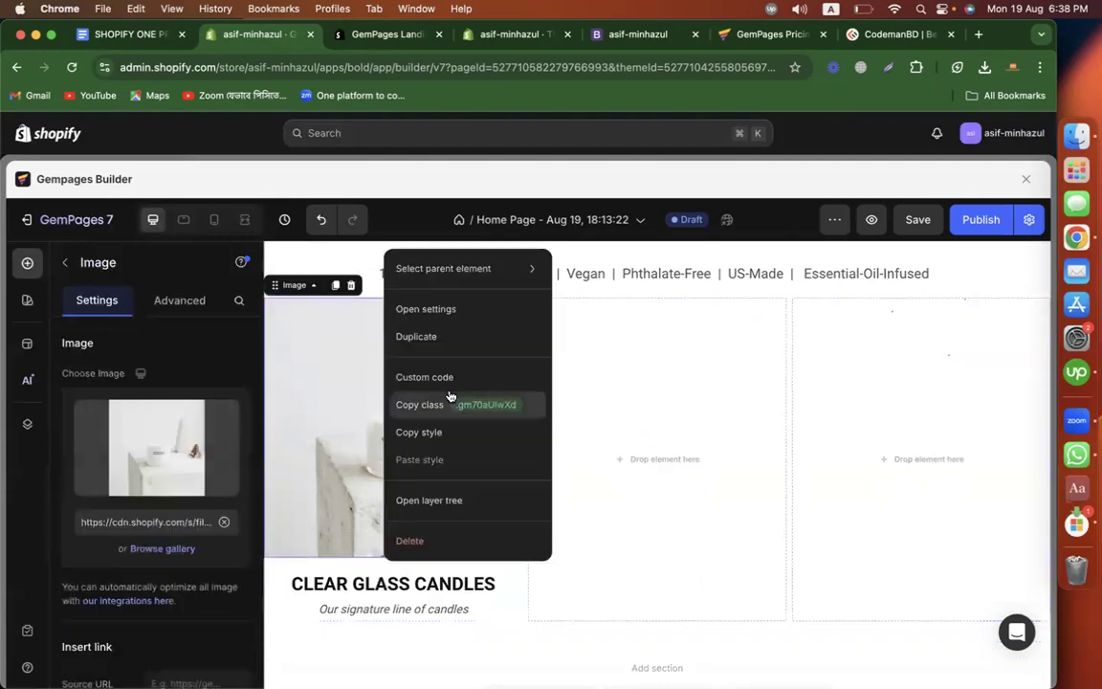
click(417, 339)
scroll(416, 343, down, 1)
scroll(417, 342, up, 3)
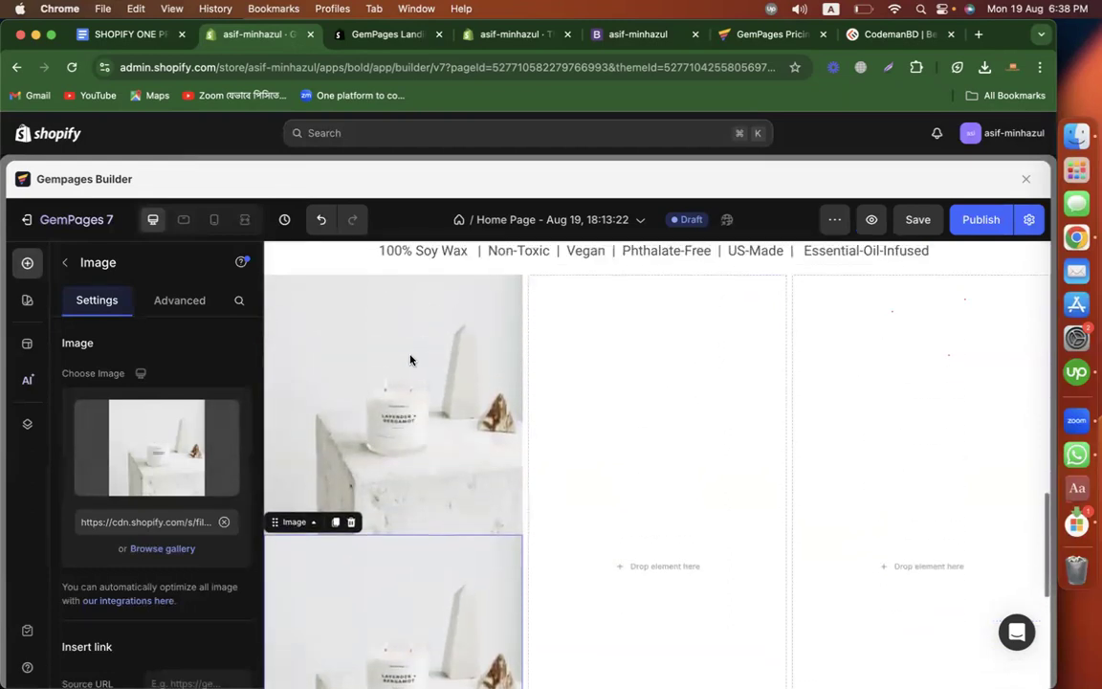
drag(407, 370, 595, 372)
Step: Duplicate the second column's candle image and move the copy into the third column
right_click(595, 372)
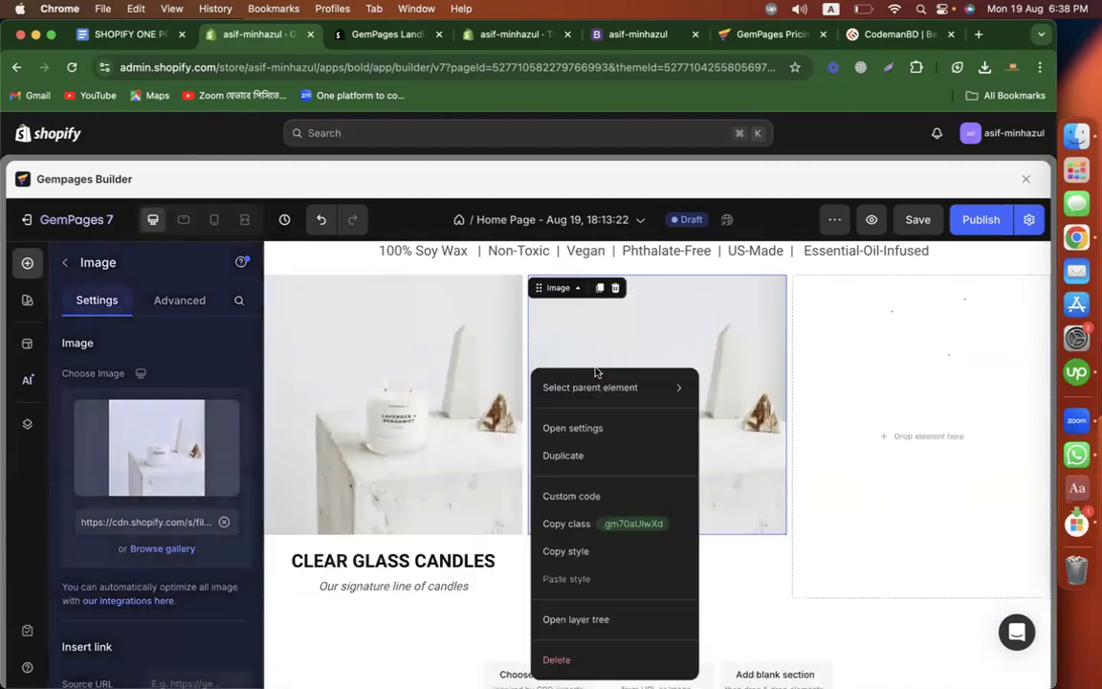
click(577, 458)
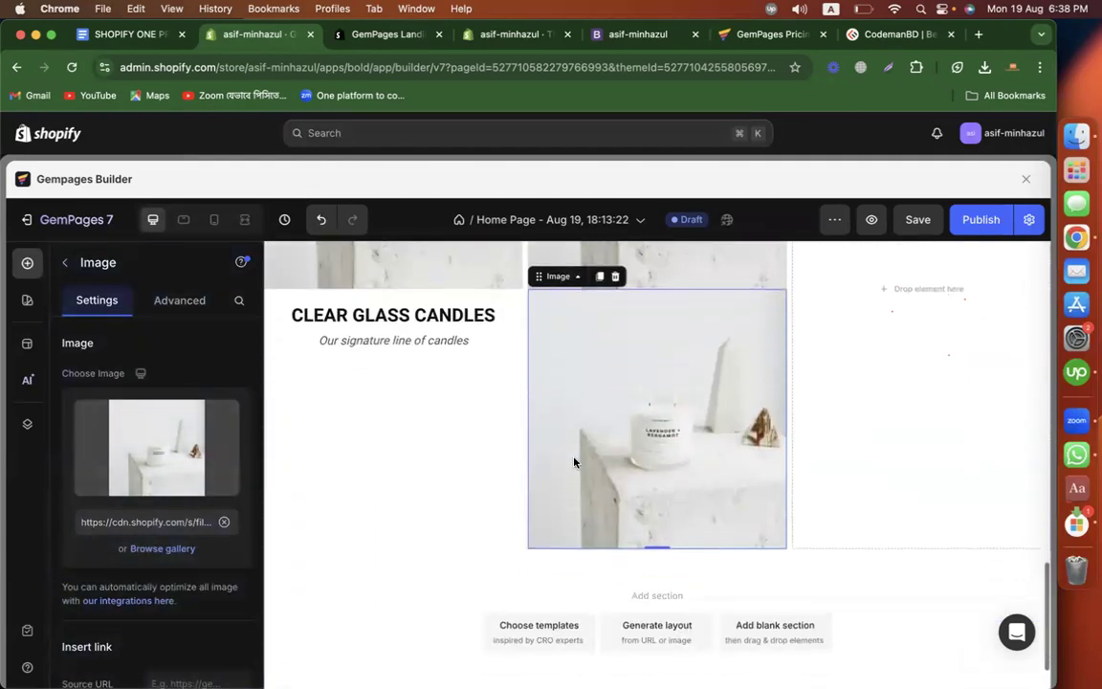
scroll(574, 462, up, 5)
drag(629, 417, 854, 409)
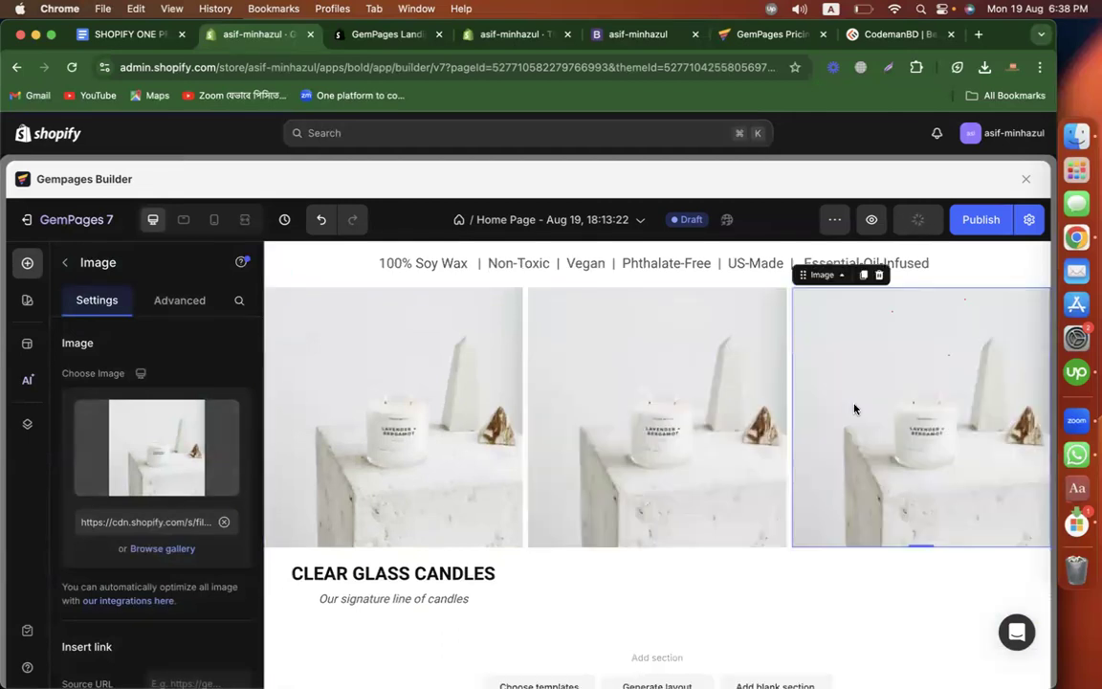
Step: Replace the second column's image with the black candle photo and the third column's with the amber jar candle photo
scroll(669, 512, down, 1)
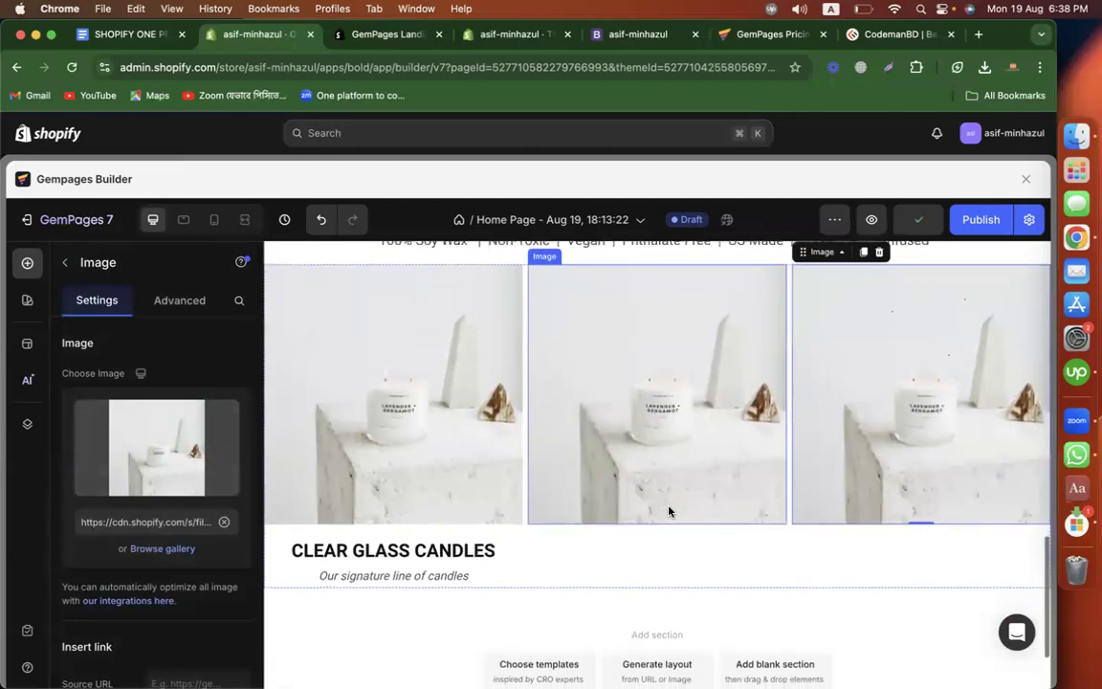
click(538, 384)
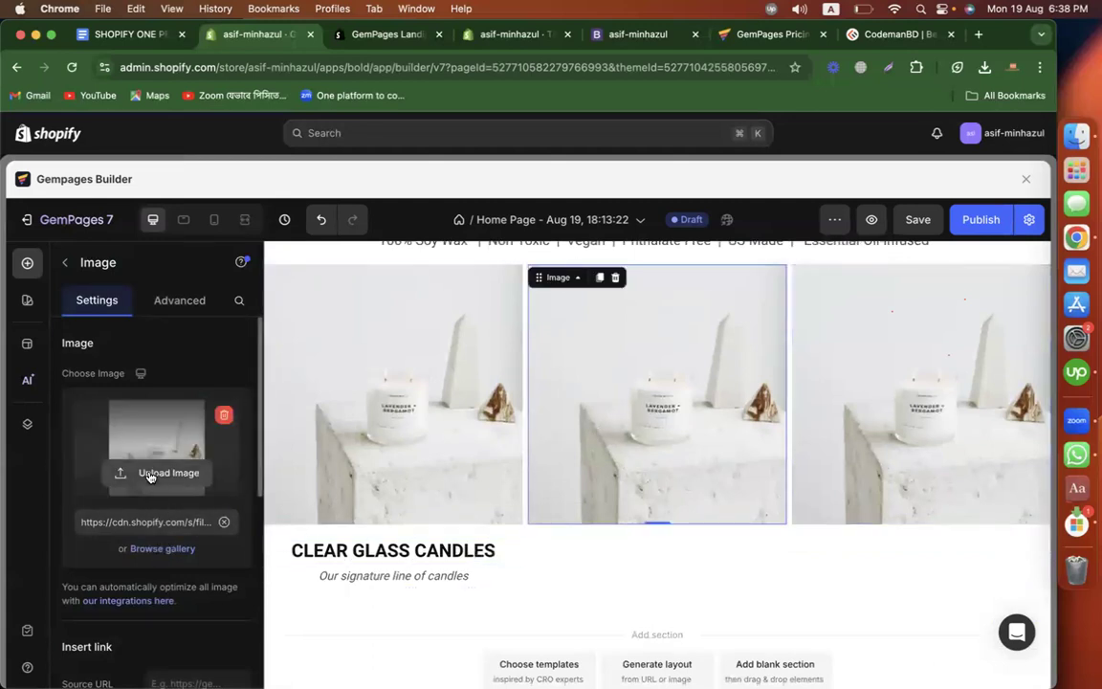
click(149, 474)
double_click(145, 161)
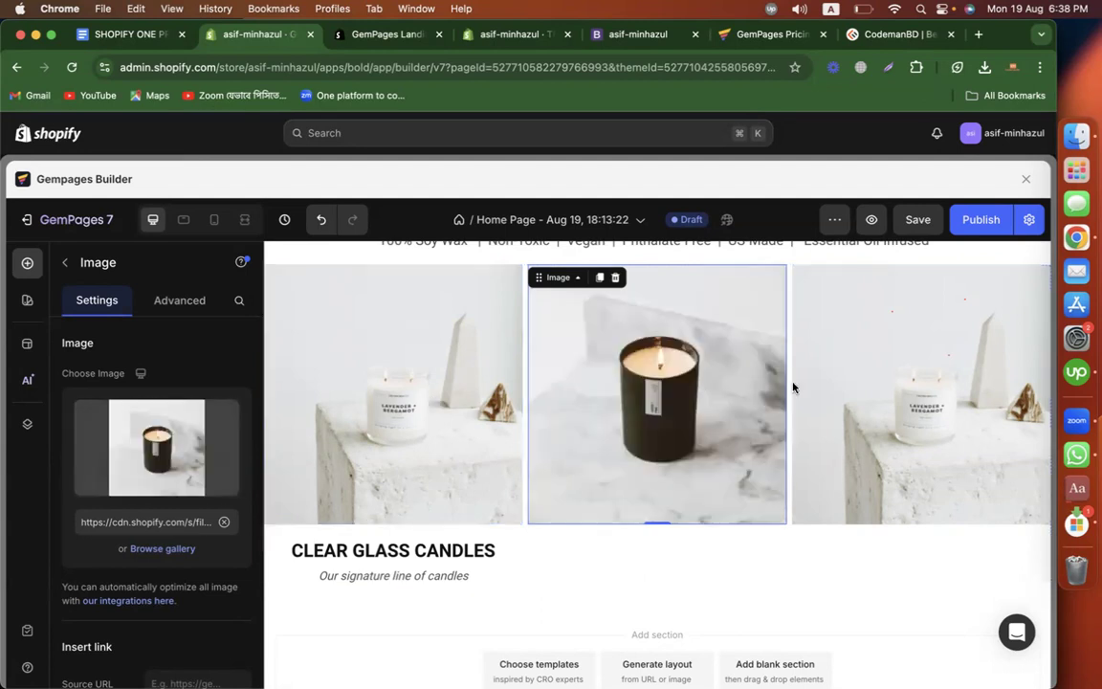
click(807, 331)
click(170, 474)
double_click(135, 178)
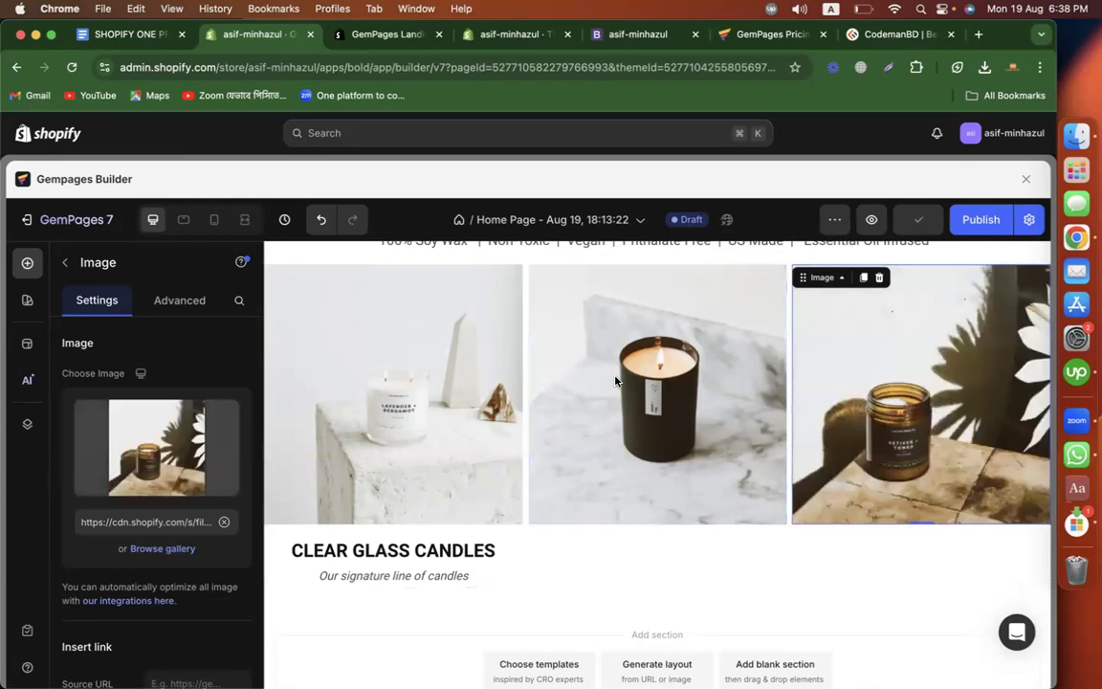
Step: Duplicate the CLEAR GLASS CANDLES heading twice, placing one copy under the second column's image and one under the third's
click(425, 554)
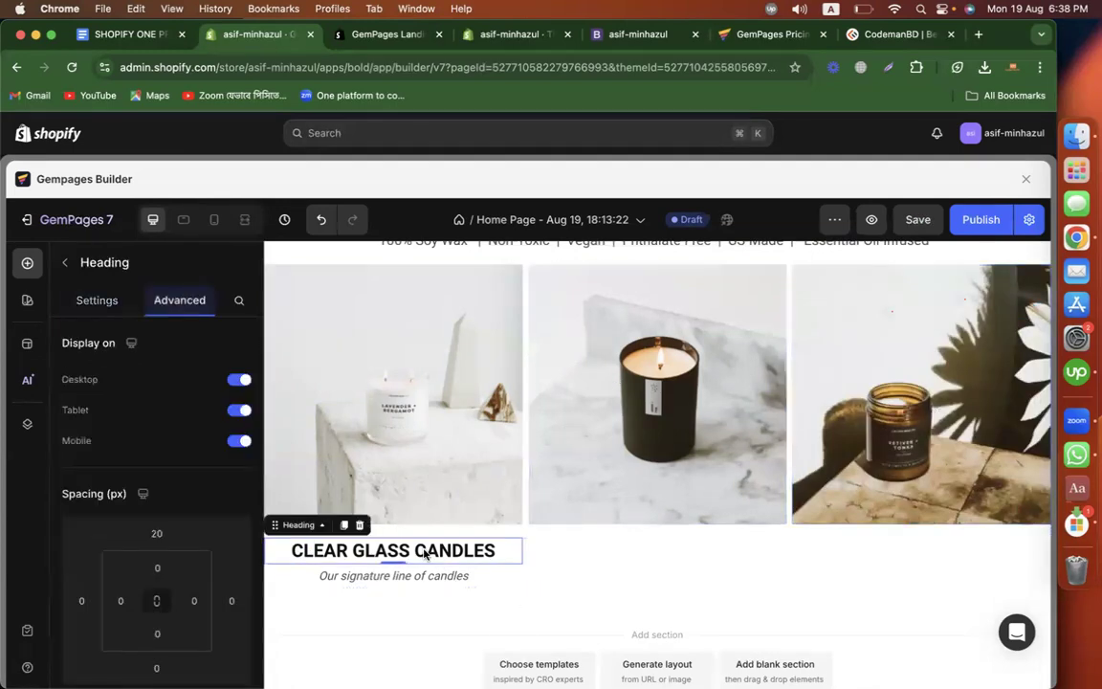
right_click(425, 554)
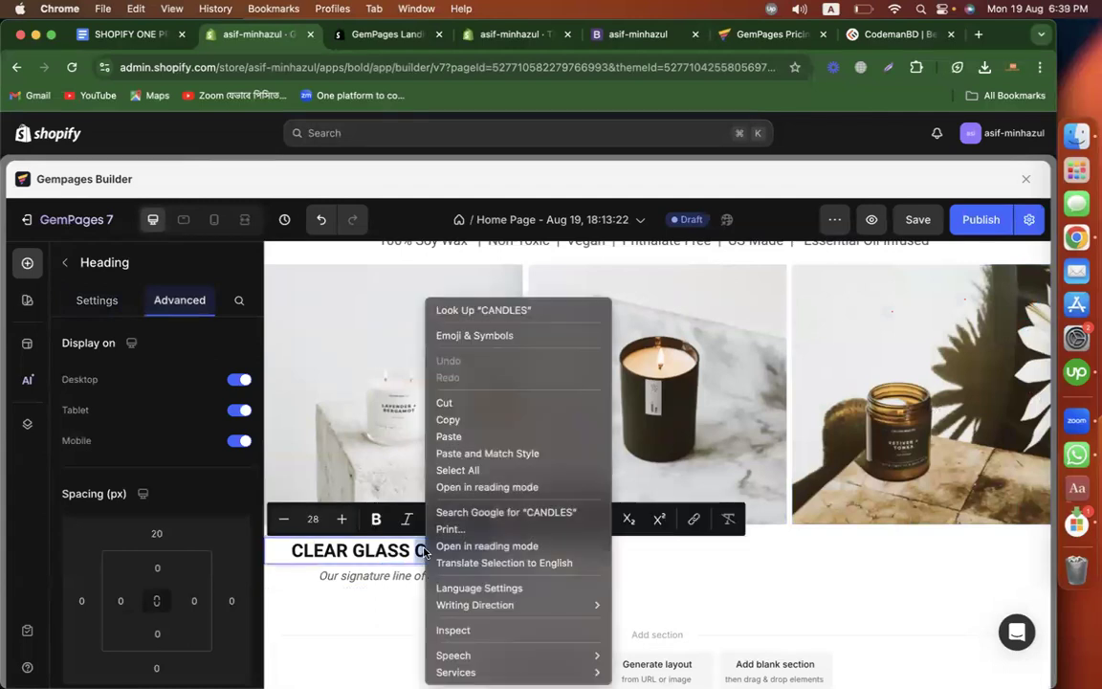
click(330, 607)
right_click(356, 551)
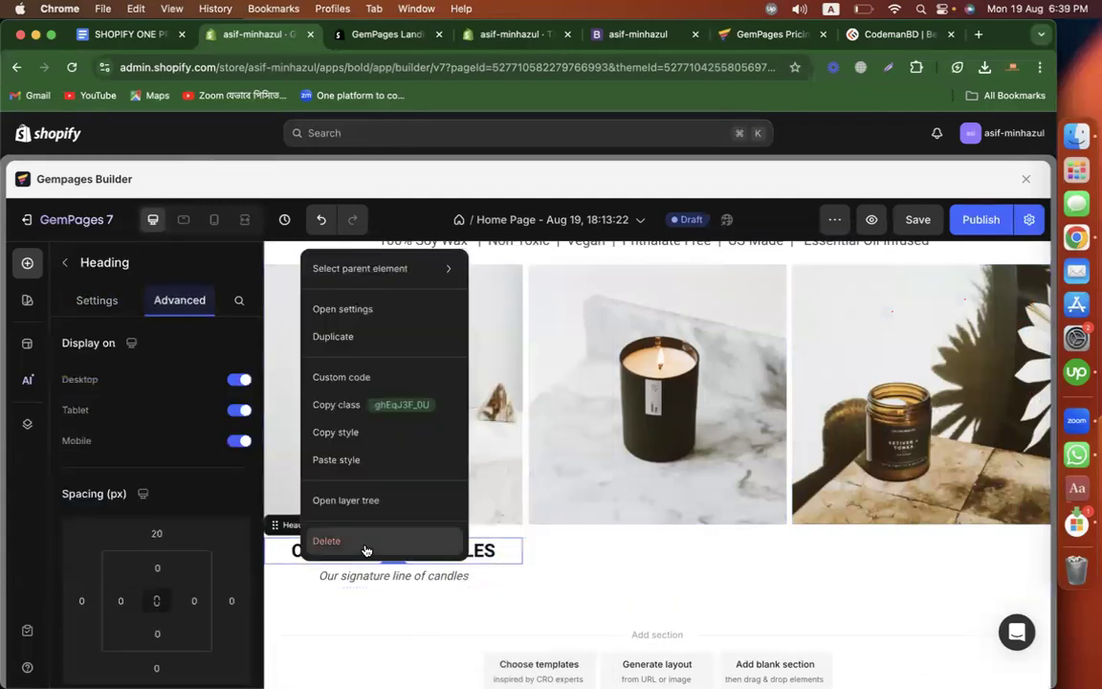
click(347, 338)
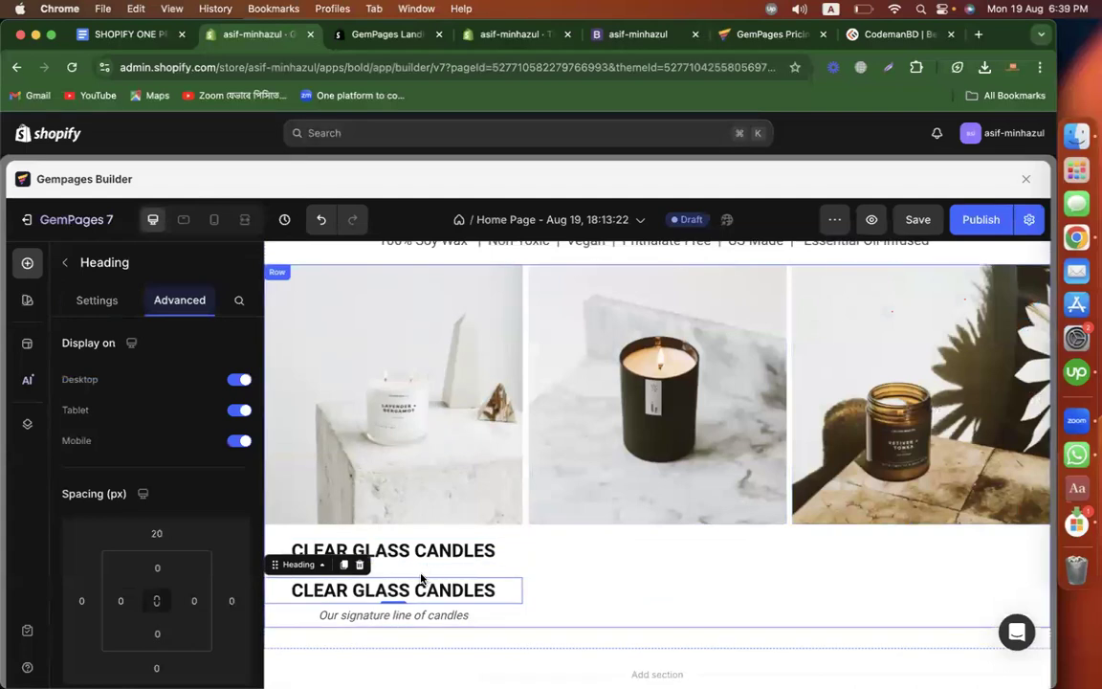
drag(274, 565, 596, 553)
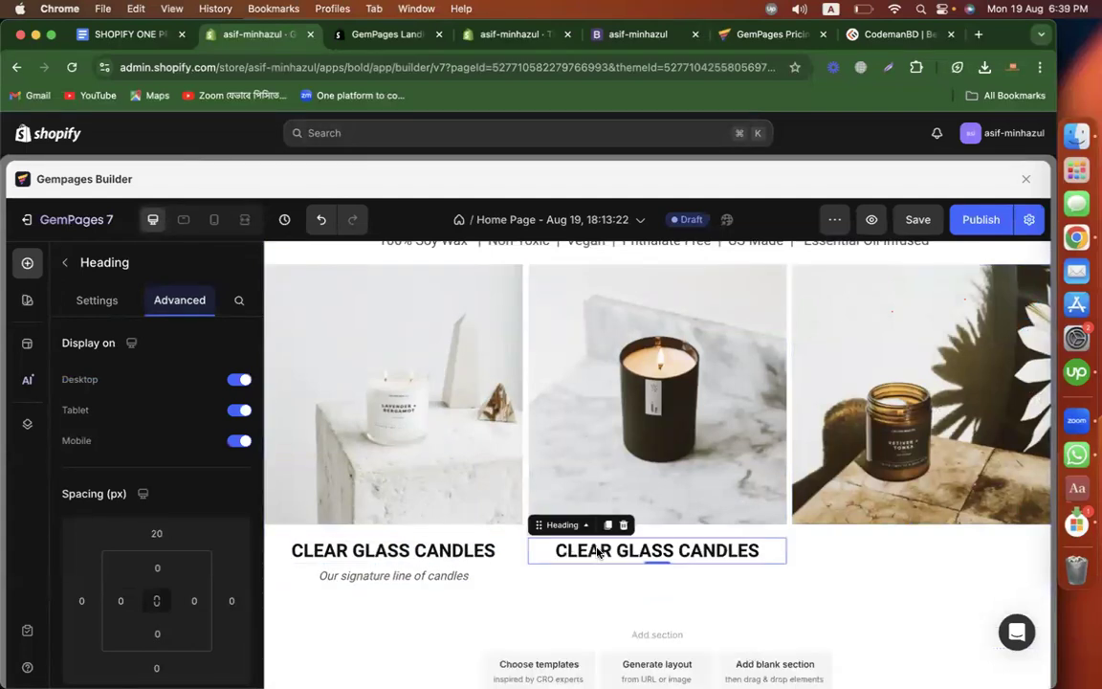
click(608, 525)
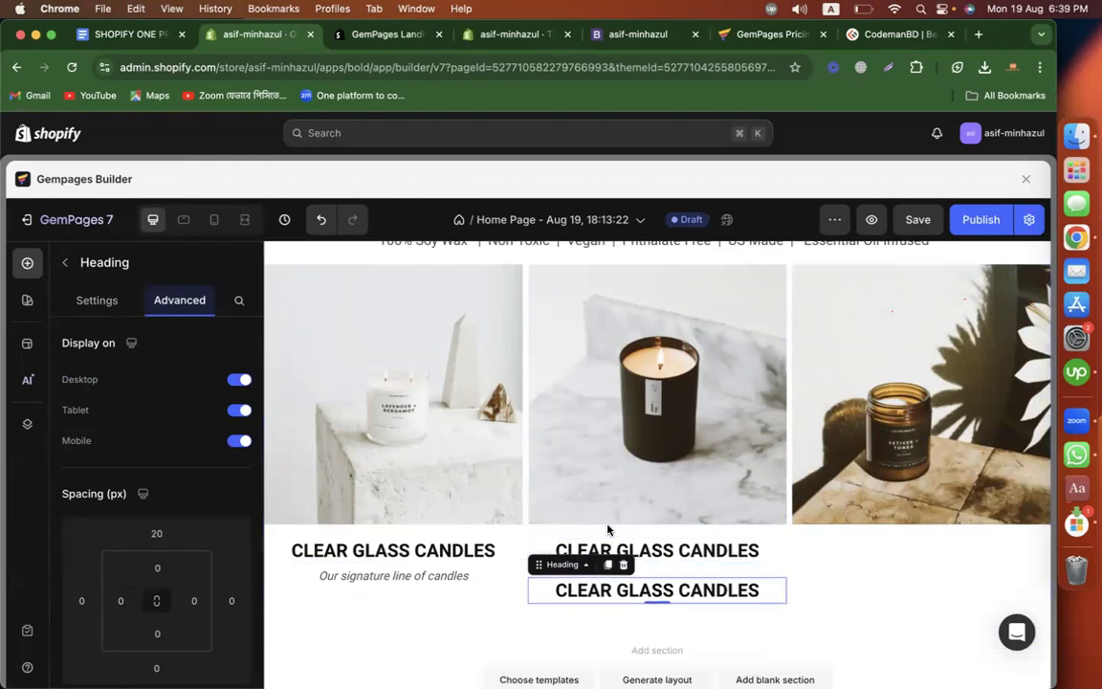
drag(546, 557, 851, 543)
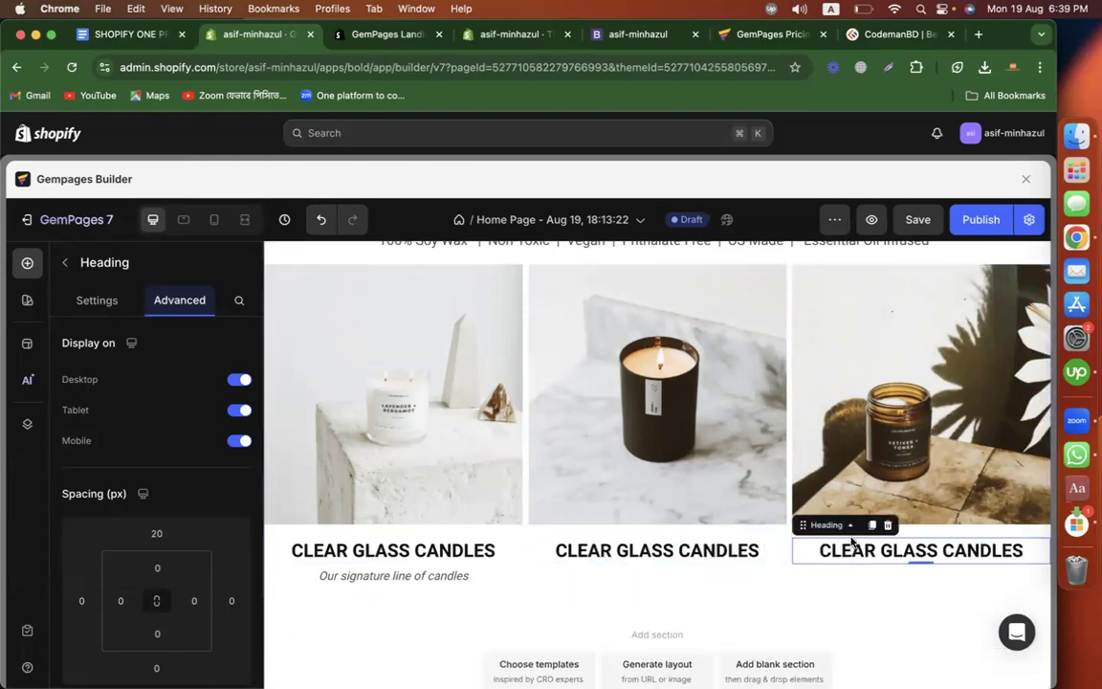
Step: Duplicate the "Our signature line of candles" text block into the second and third columns, below their headings
right_click(415, 580)
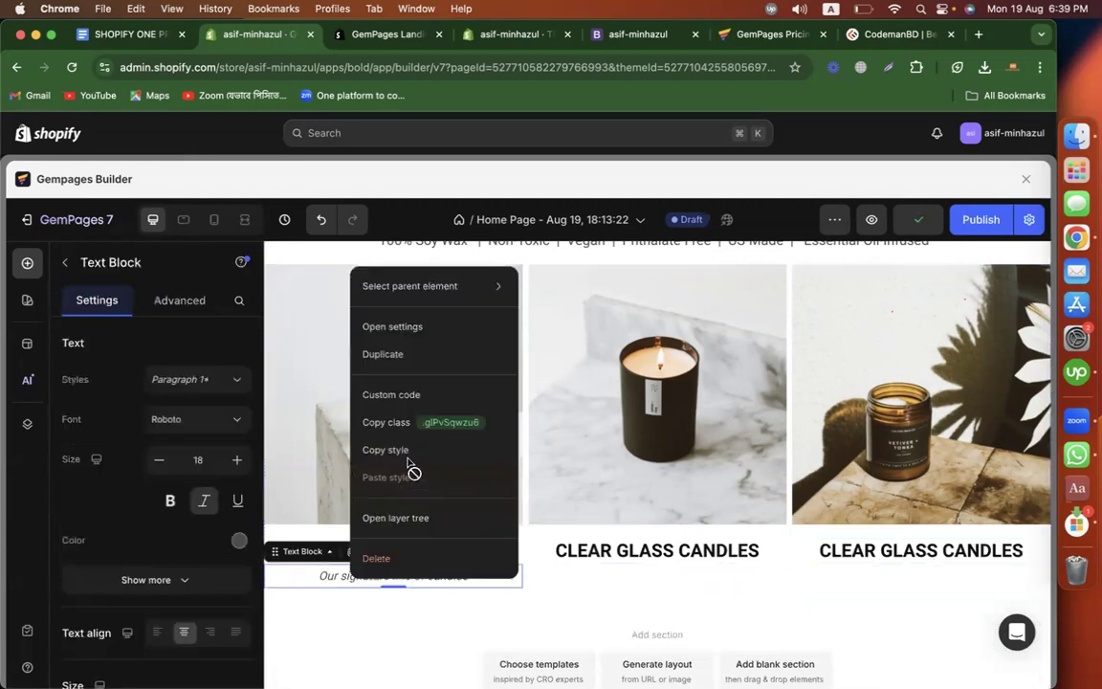
click(421, 356)
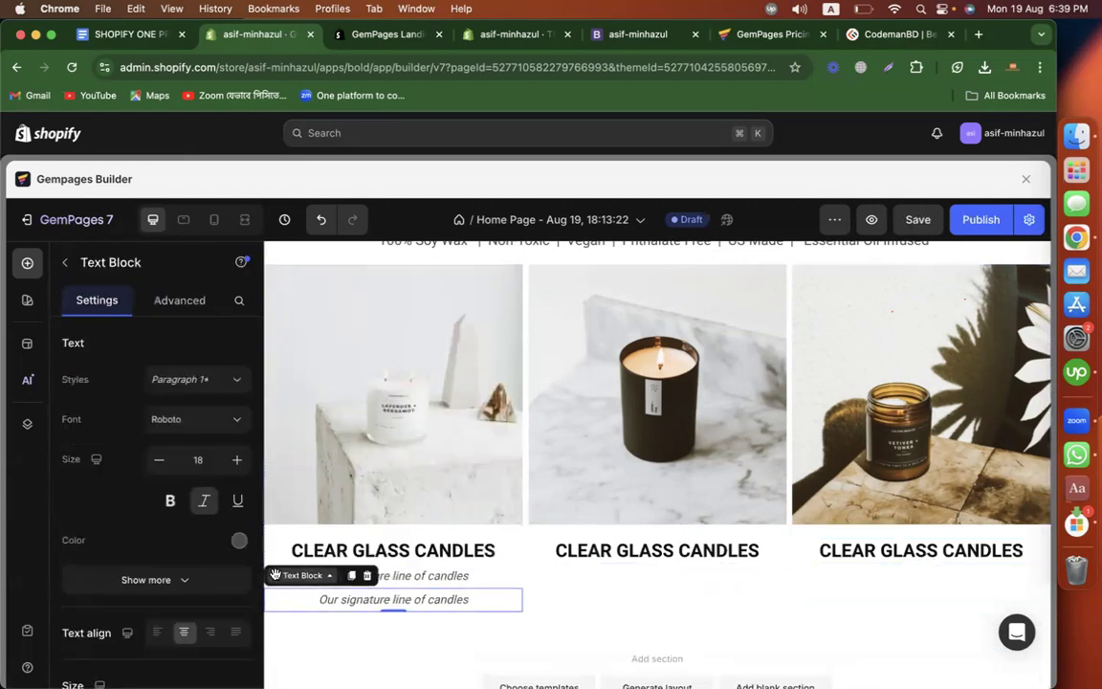
drag(436, 573, 591, 567)
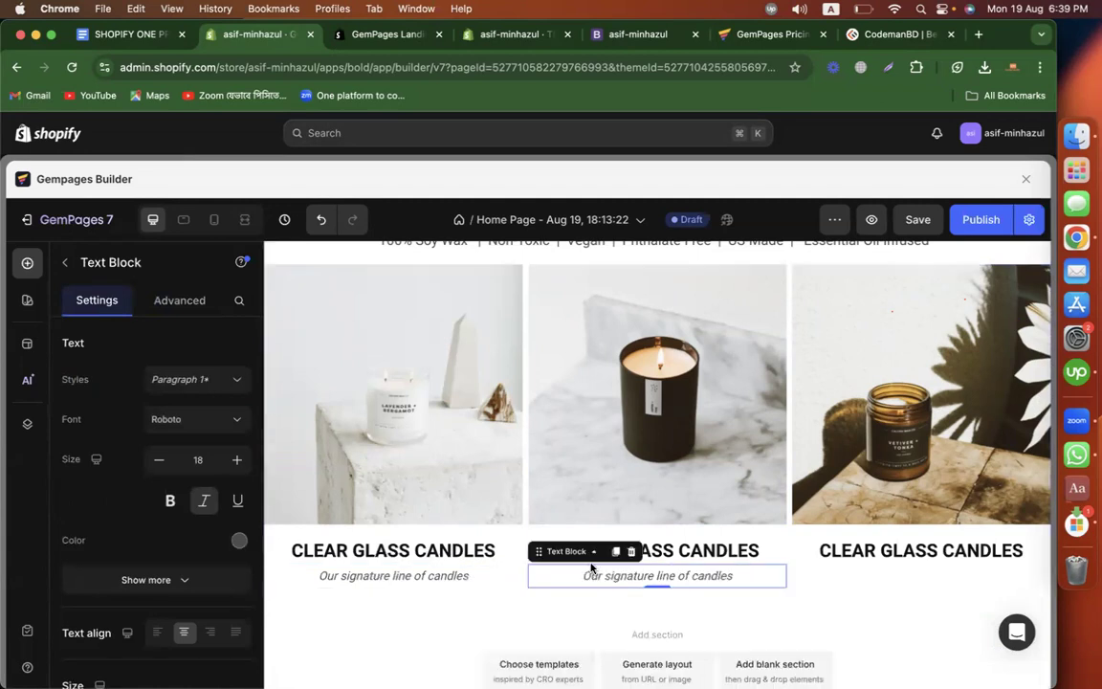
click(616, 553)
drag(539, 578, 866, 566)
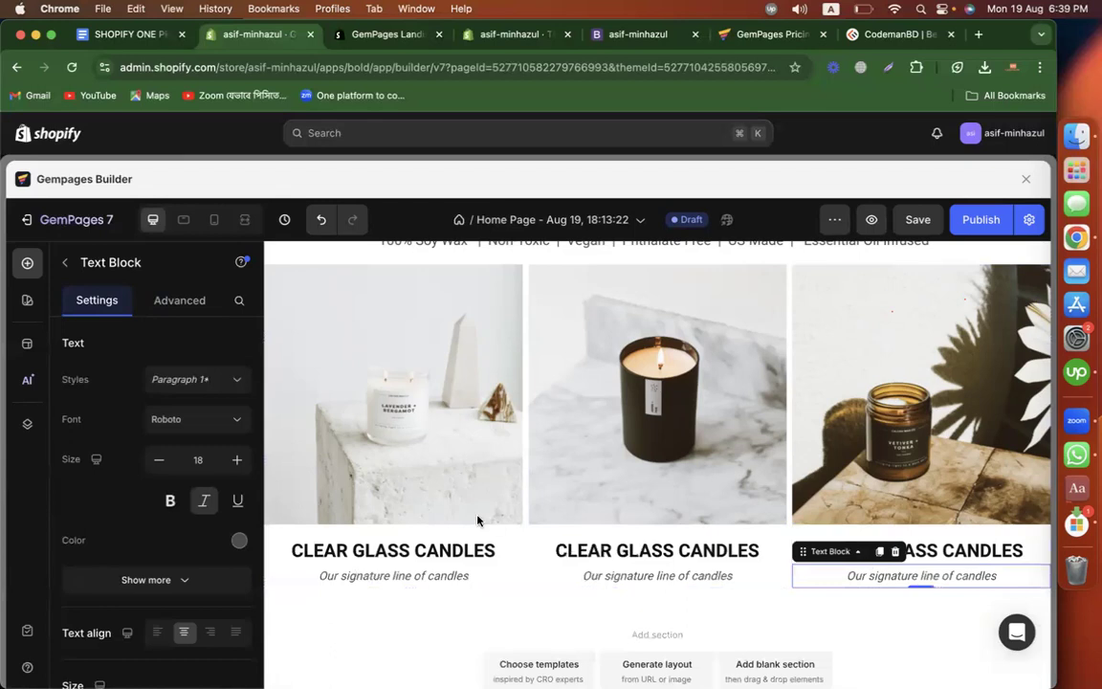
Step: Replace the second column's heading with "BLACK CANDLES" copied from the project document
click(139, 37)
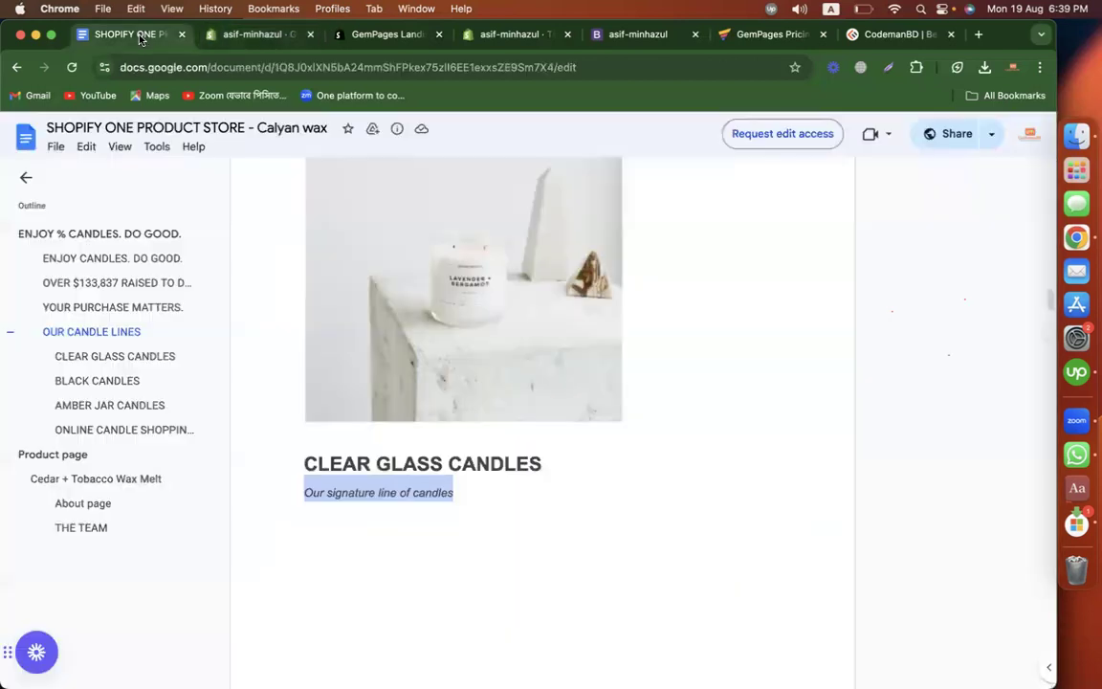
scroll(374, 321, down, 10)
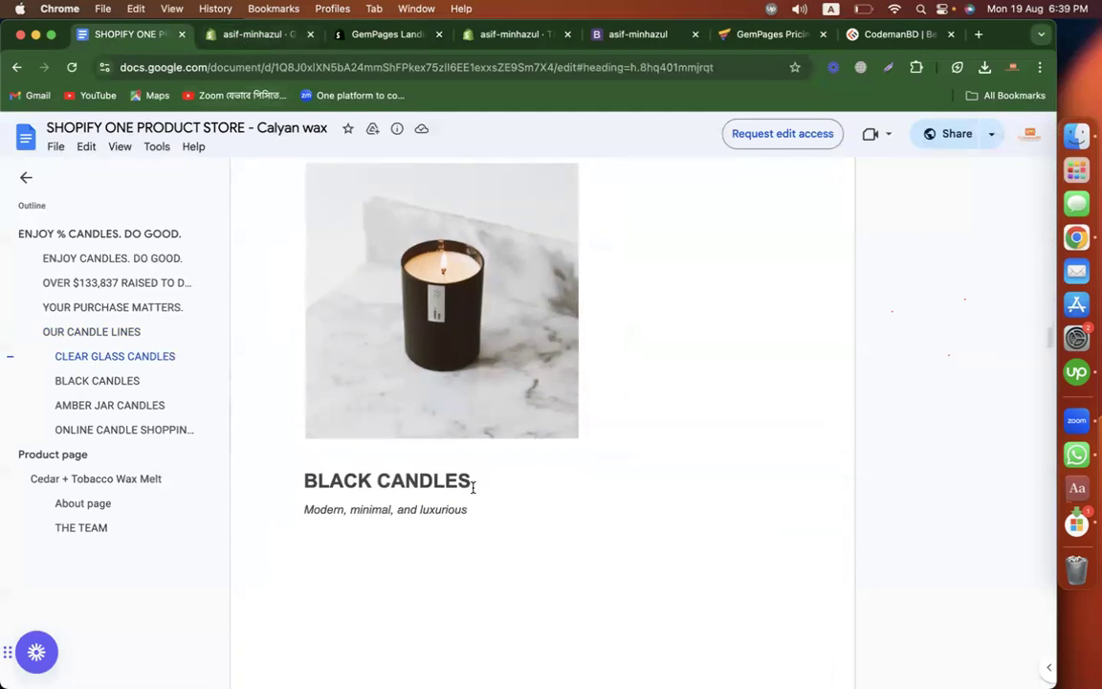
drag(477, 479, 274, 478)
key(super+c)
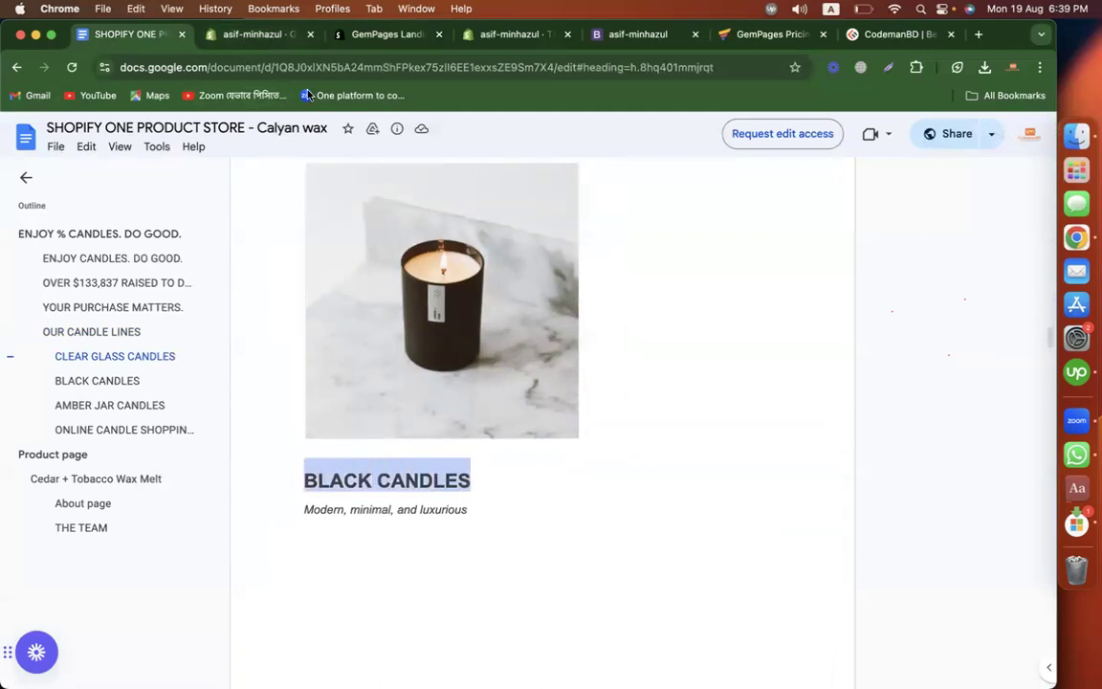
click(254, 35)
click(605, 553)
double_click(608, 553)
key(super+v)
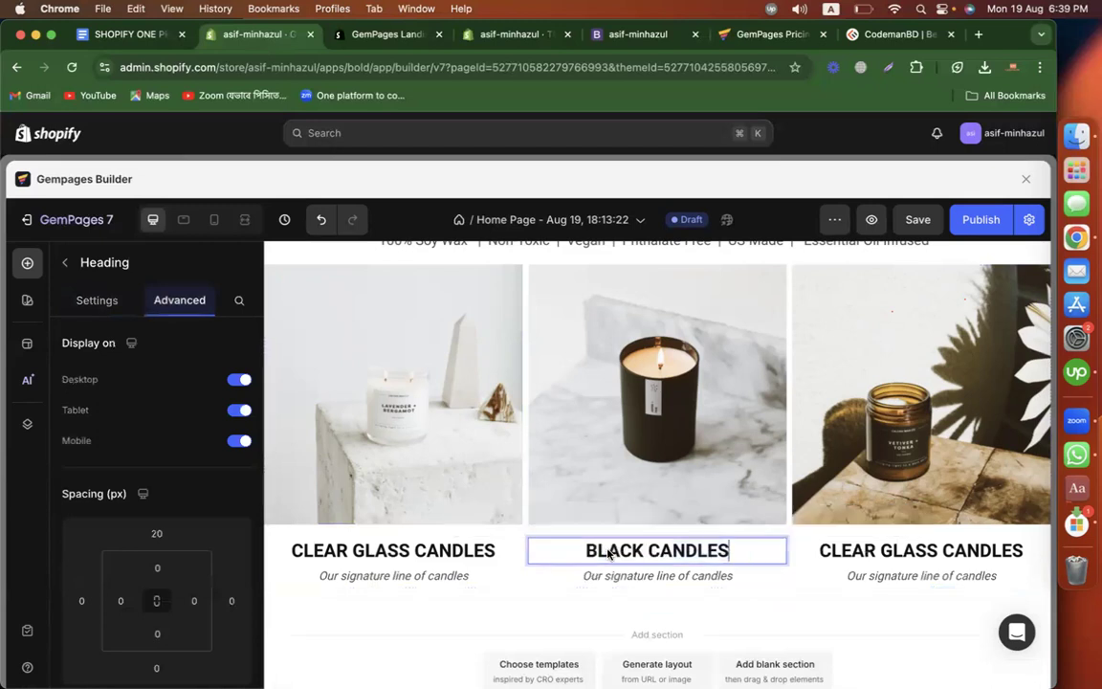
Step: Replace the tagline below the BLACK CANDLES heading with "Modern, minimal, and luxurious" from the project document
click(127, 37)
drag(473, 515, 299, 510)
key(super+c)
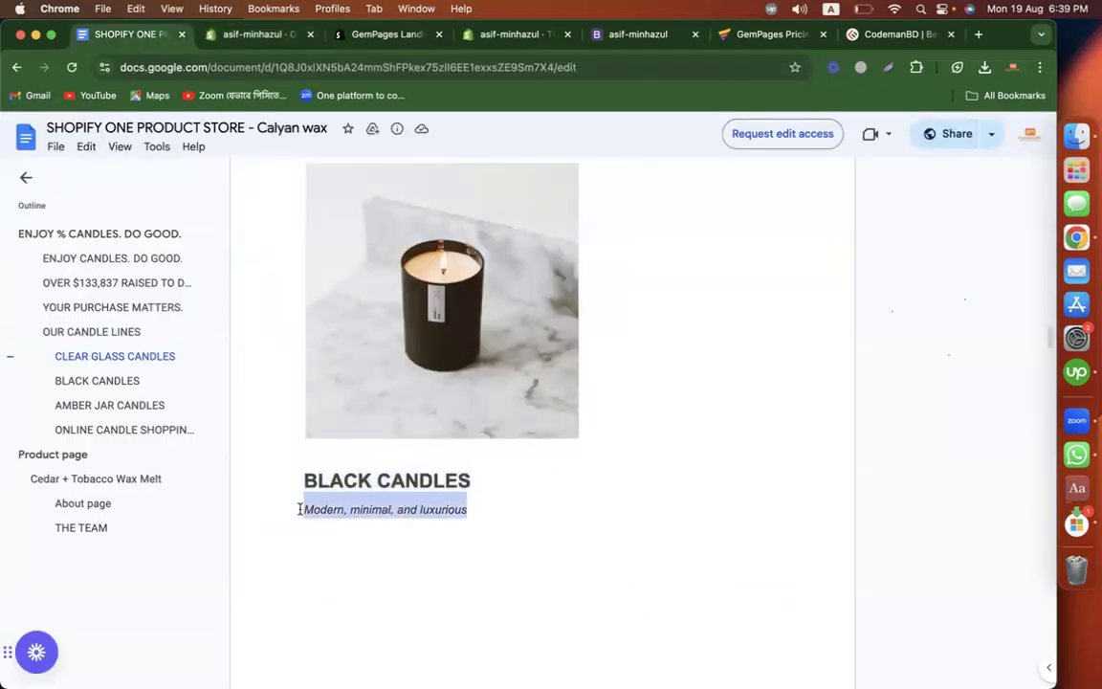
click(250, 36)
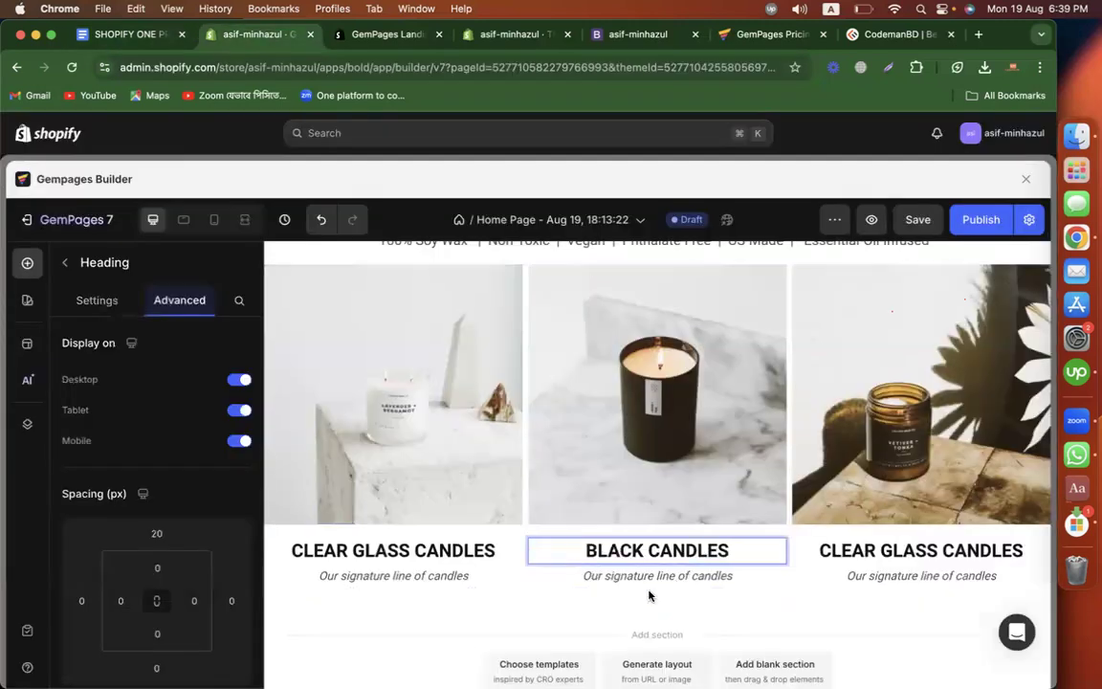
double_click(626, 576)
triple_click(627, 576)
key(super+v)
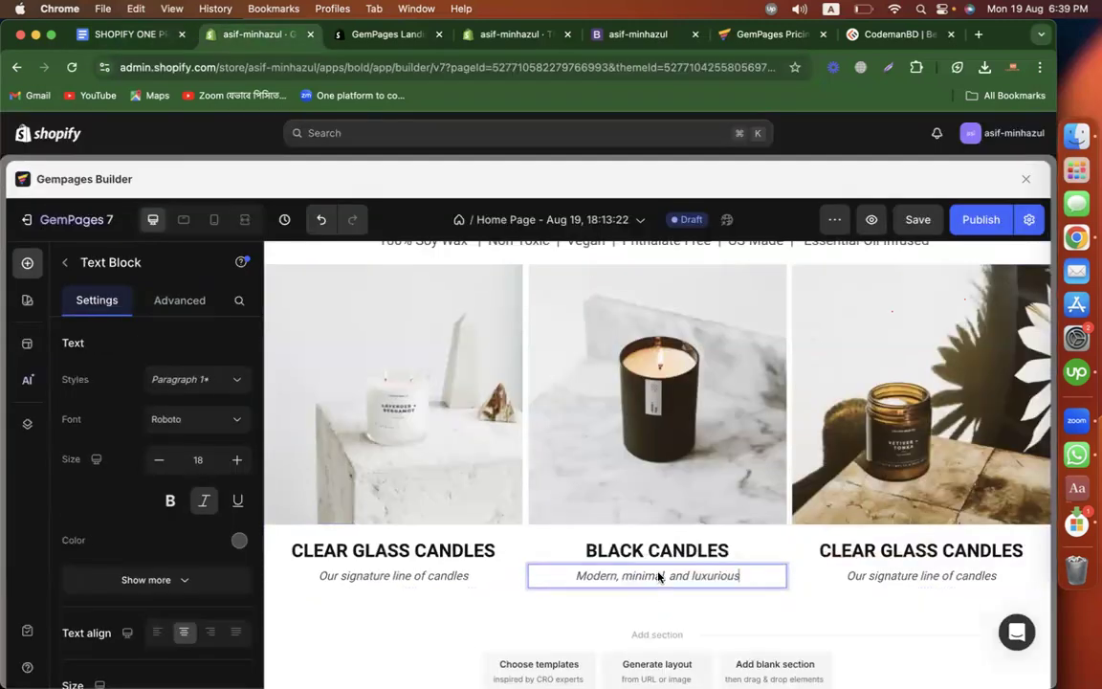
Step: Replace the third column's heading with "AMBER JAR CANDLES" copied from the project document
click(881, 557)
click(110, 34)
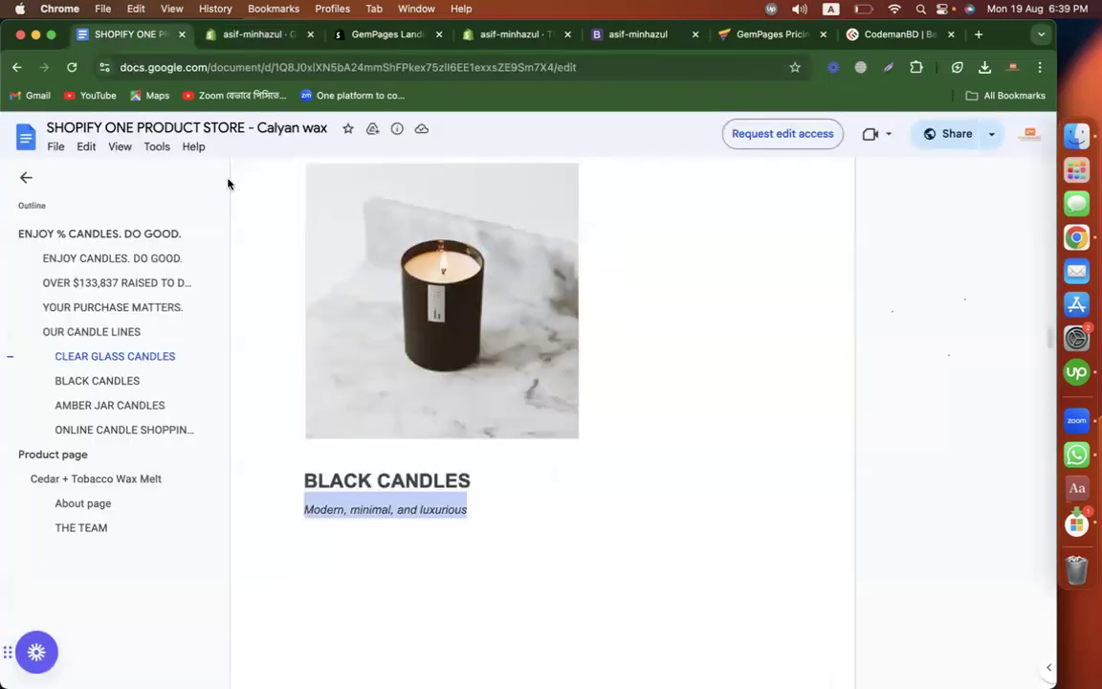
scroll(307, 312, down, 3)
scroll(307, 313, down, 9)
drag(532, 297, 287, 295)
key(super+c)
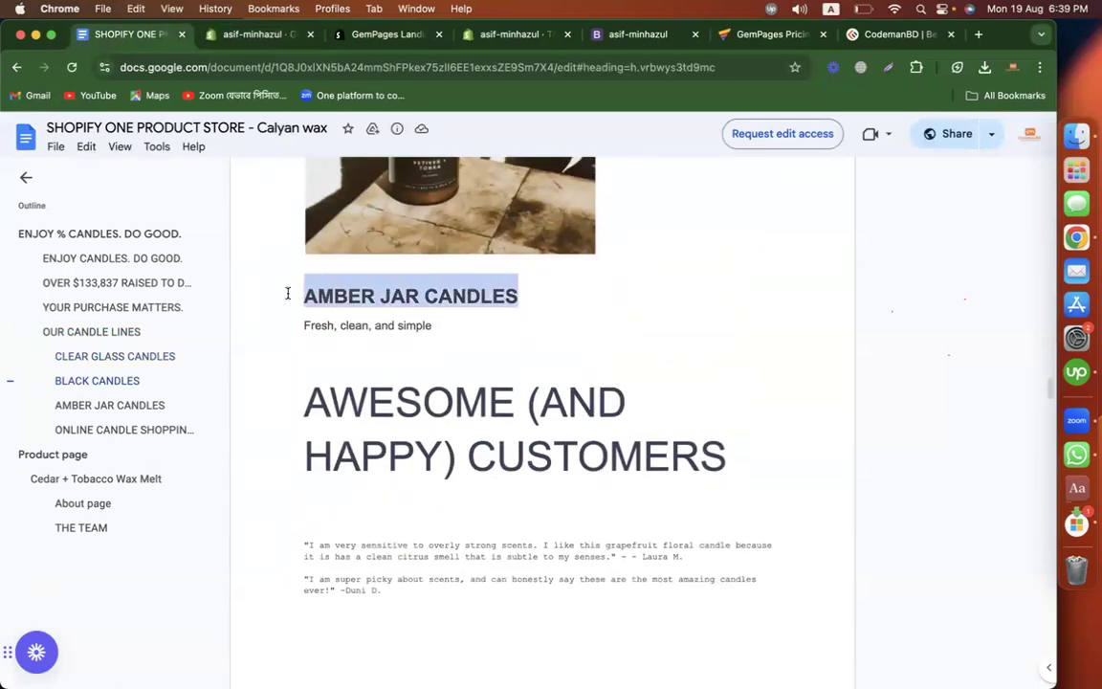
click(218, 34)
triple_click(880, 552)
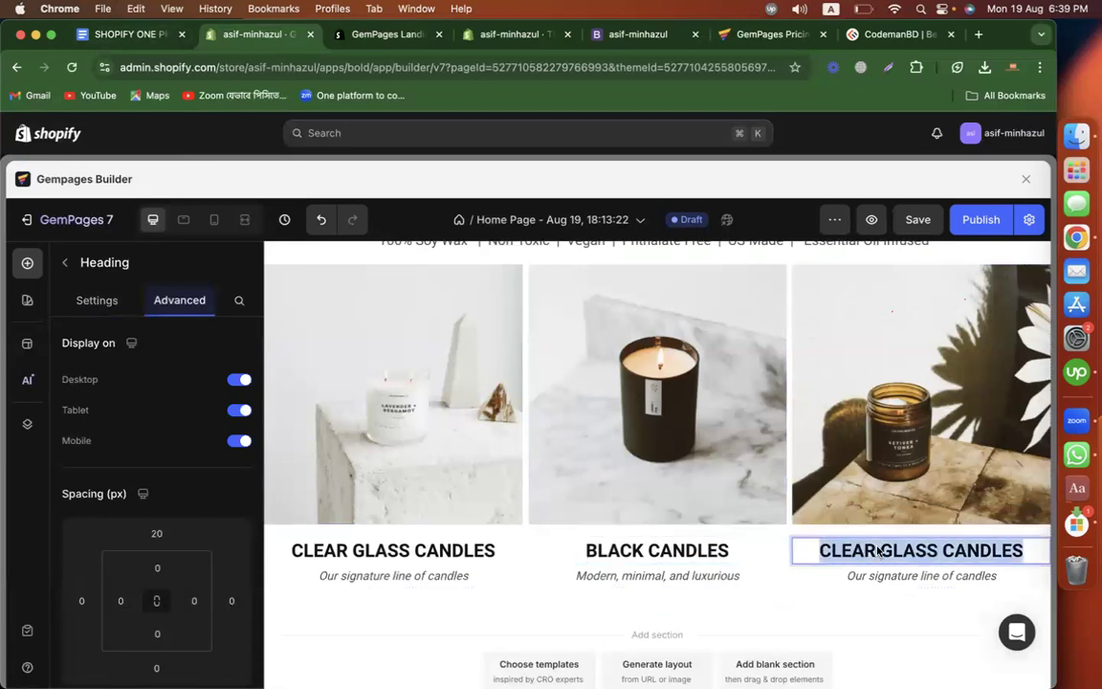
key(super+v)
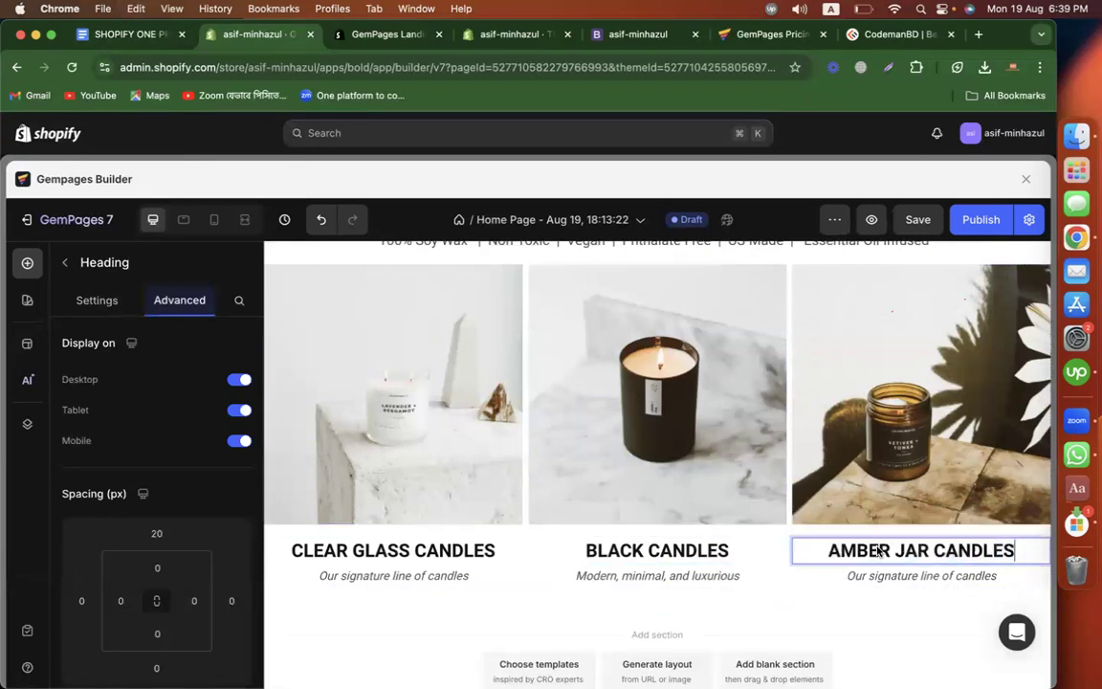
Step: Replace the tagline below the AMBER JAR CANDLES heading with "Fresh, clean, and simple" from the project document
click(136, 36)
drag(433, 327, 241, 324)
key(super+c)
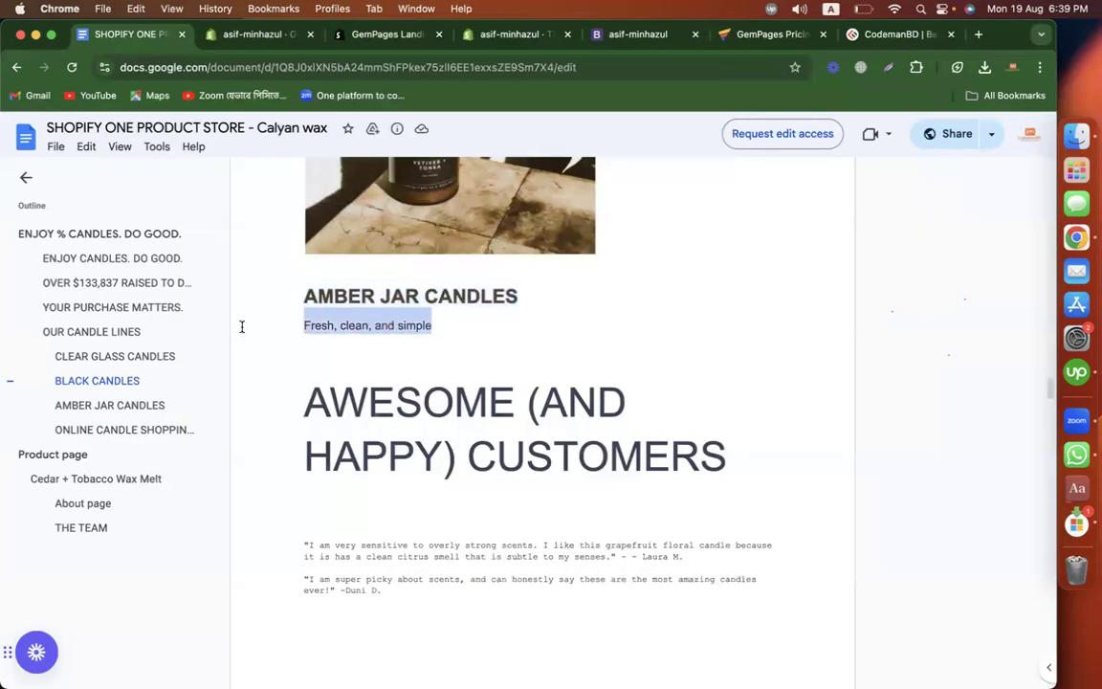
click(236, 33)
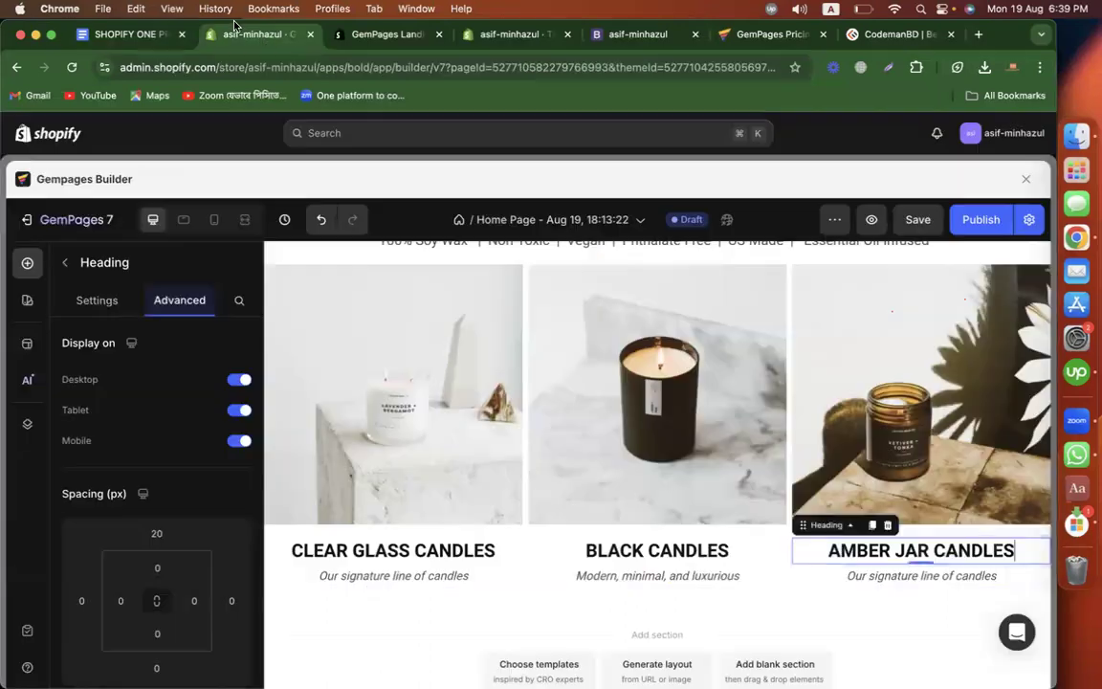
triple_click(894, 576)
key(super+v)
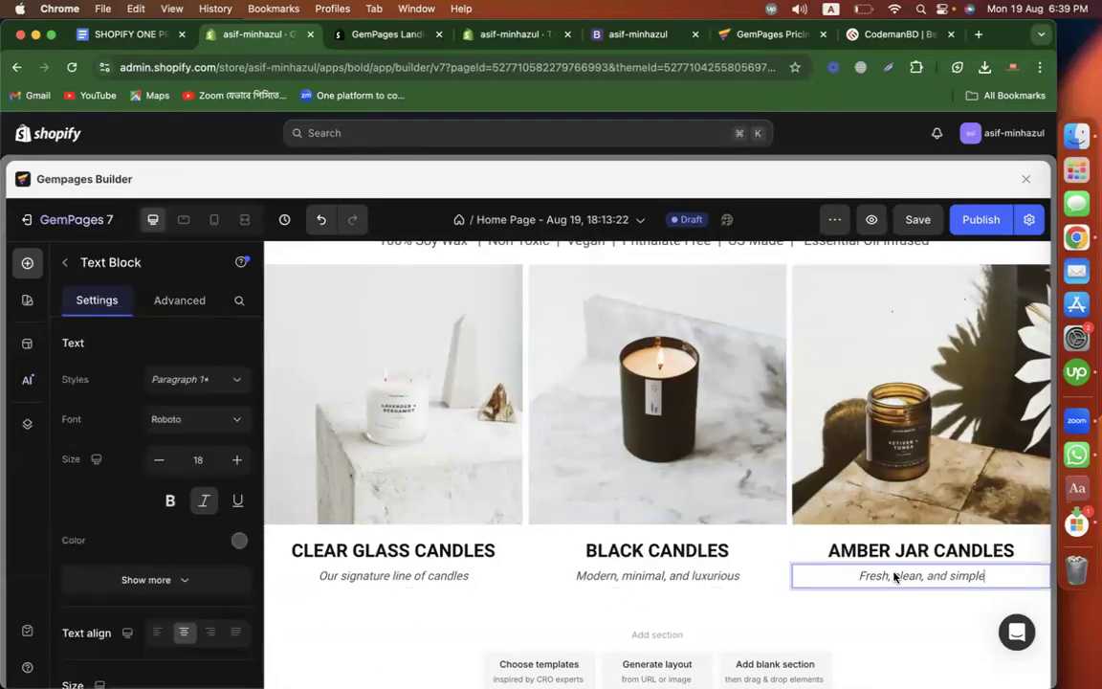
Step: Set the top padding of the OUR CANDLE LINES section to 100 px
scroll(664, 536, up, 5)
scroll(595, 501, down, 5)
scroll(595, 501, down, 2)
scroll(383, 431, up, 5)
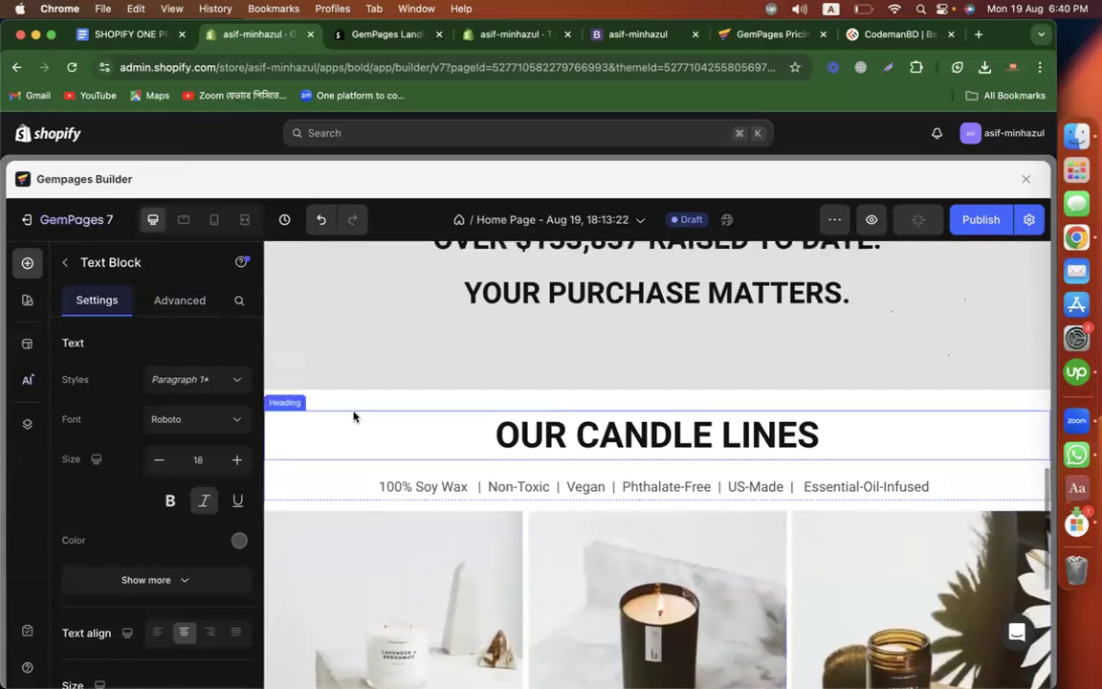
click(344, 396)
scroll(345, 396, down, 5)
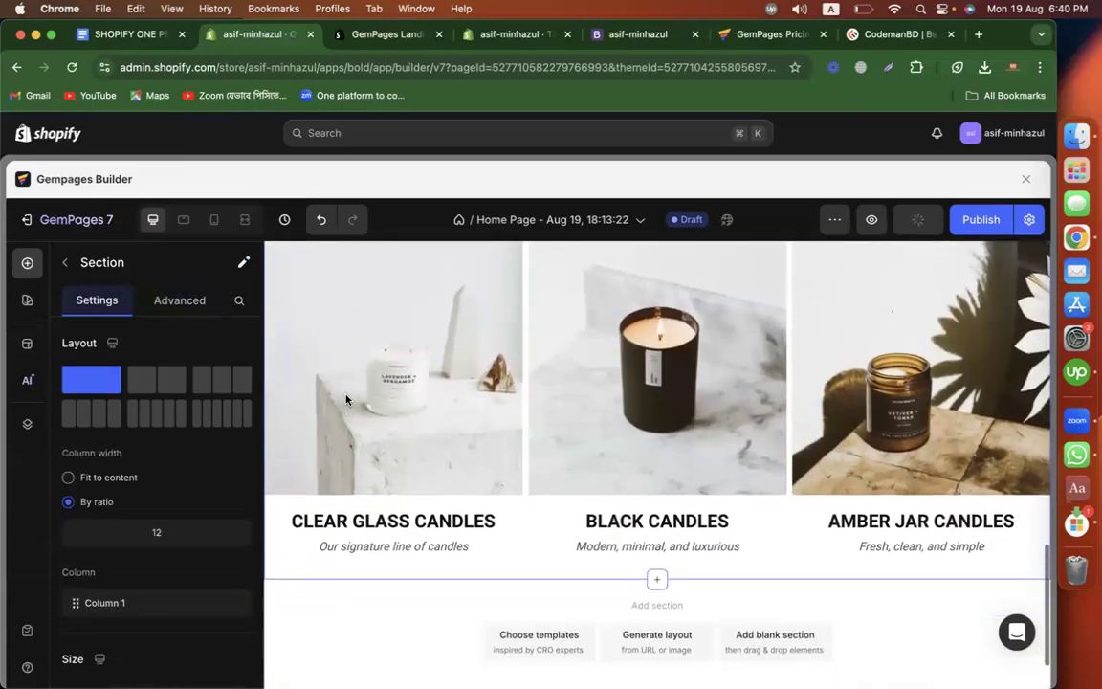
scroll(347, 400, up, 3)
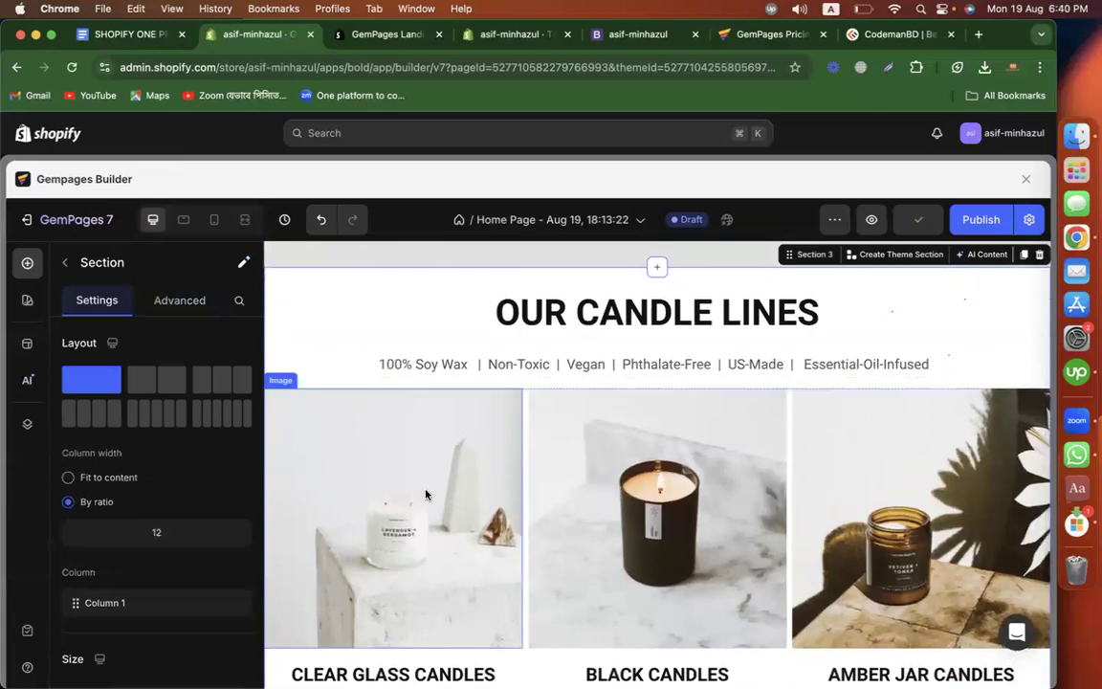
scroll(426, 494, down, 3)
scroll(382, 449, up, 2)
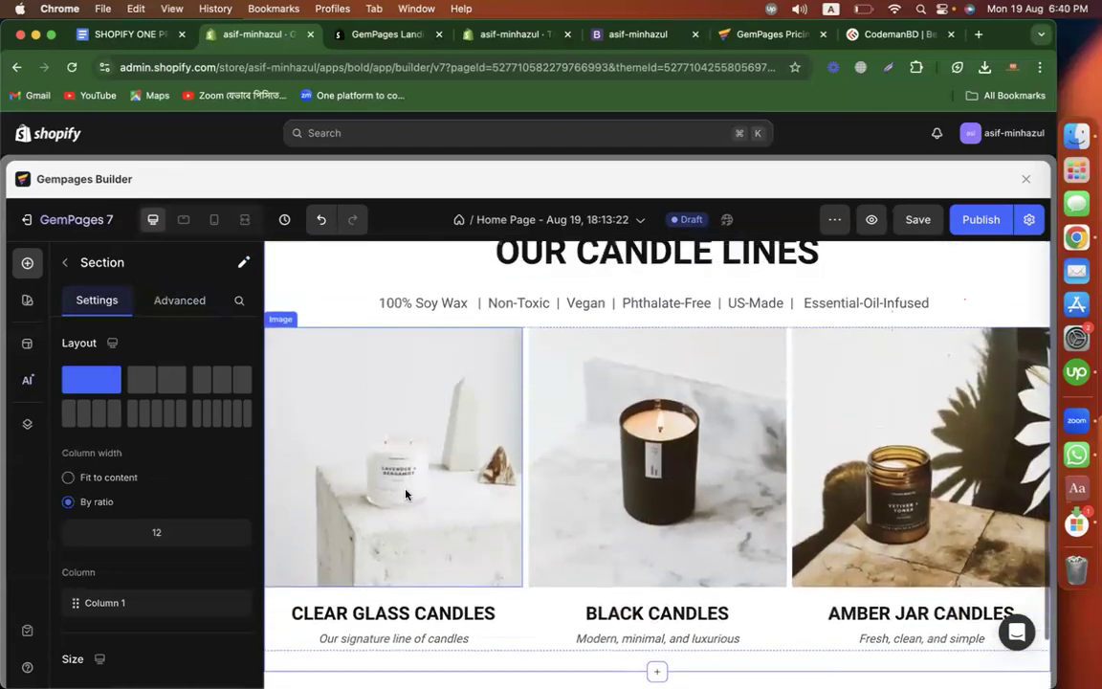
click(179, 301)
scroll(153, 583, down, 2)
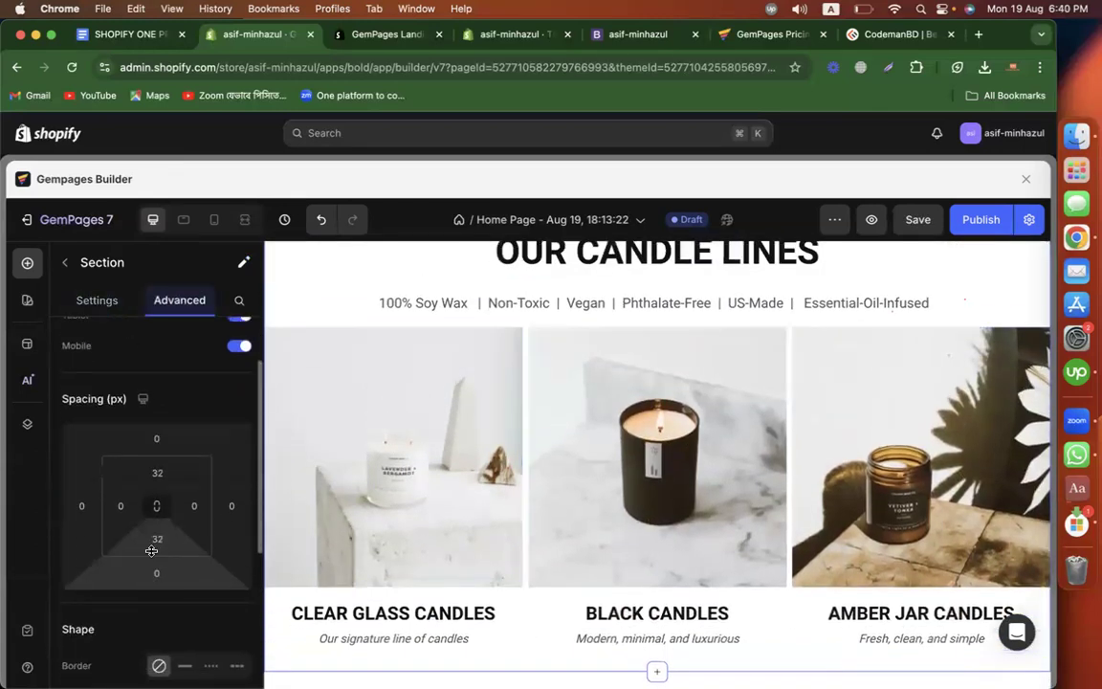
click(158, 475)
text(100)
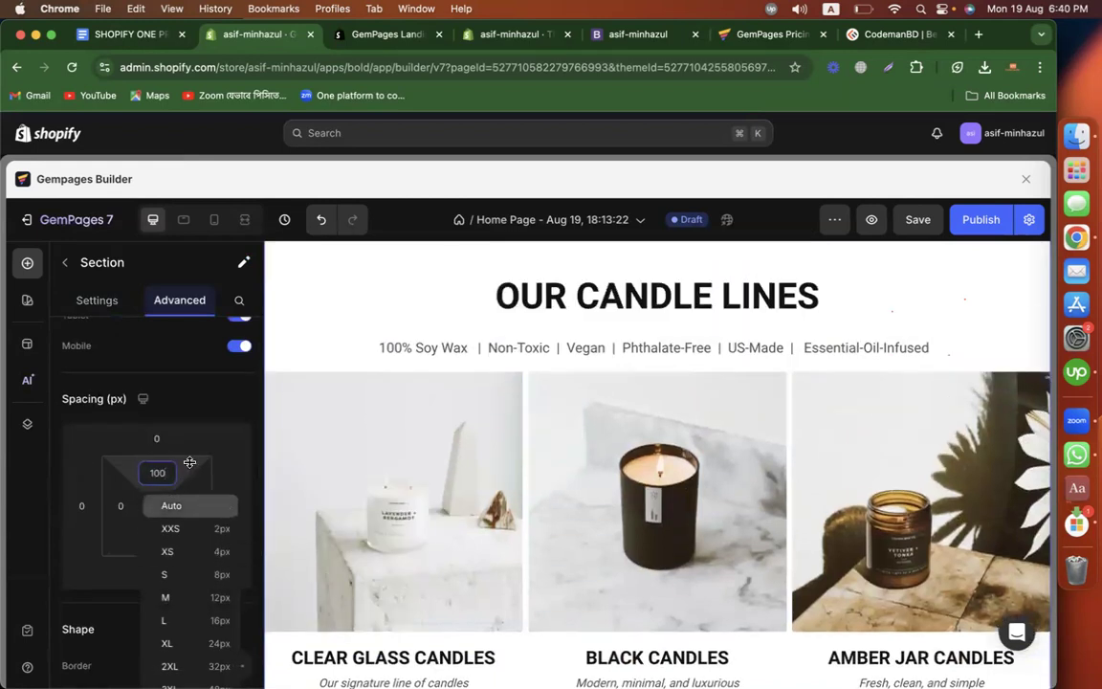
Step: Set the bottom padding of the OUR CANDLE LINES section to 100 px
click(164, 517)
click(158, 538)
text(1)
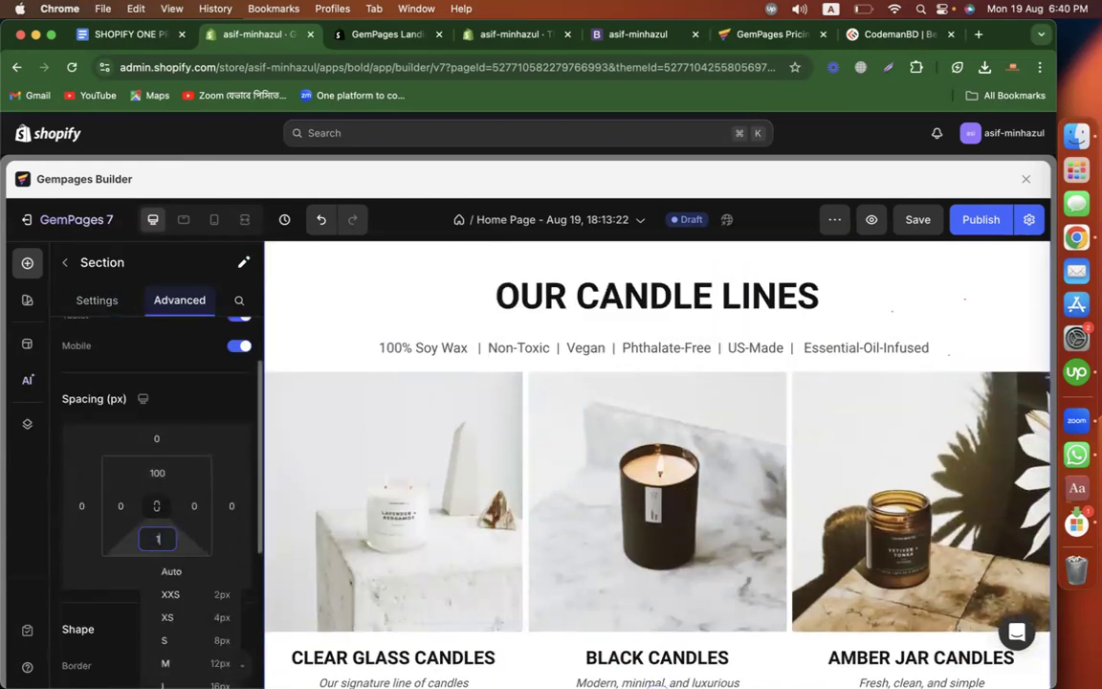
text(00)
Step: Set the left and right padding of the OUR CANDLE LINES section to 50 px each
click(121, 505)
text(100)
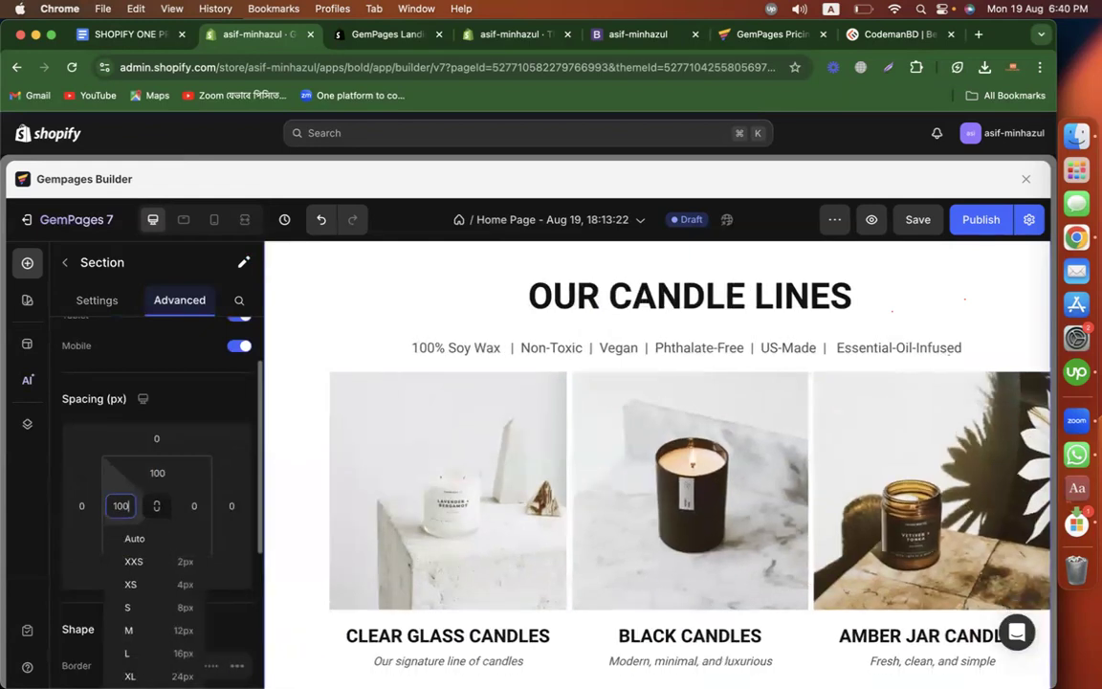
key(BackSpace)
key(BackSpace)
key(BackSpace)
text(50)
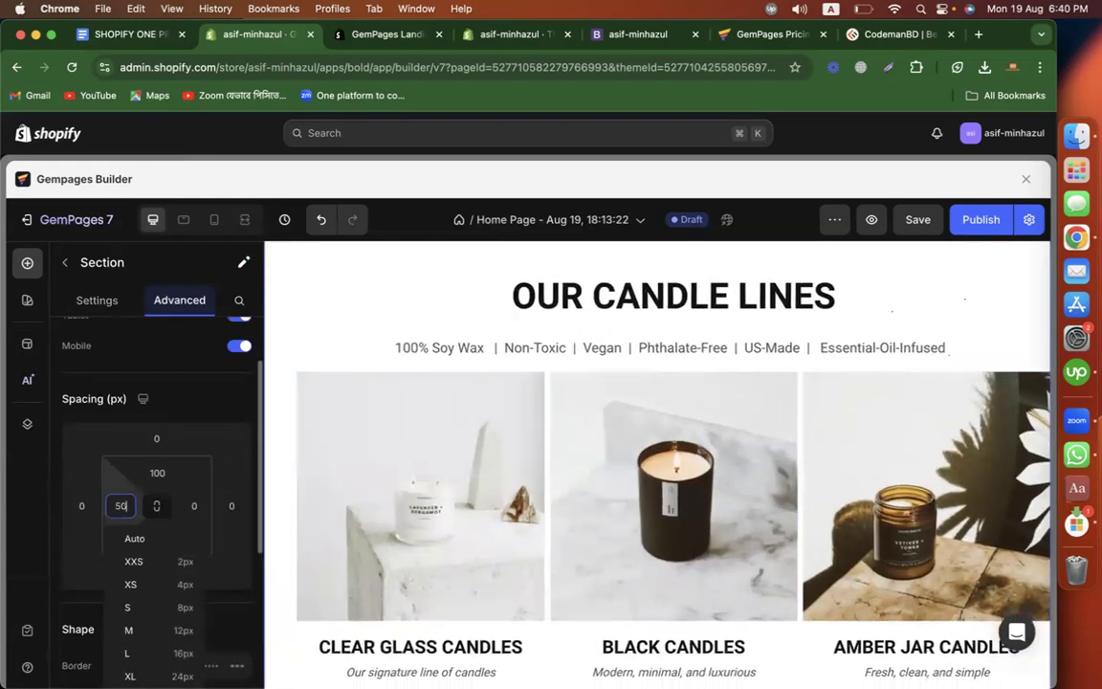
click(192, 506)
text(50)
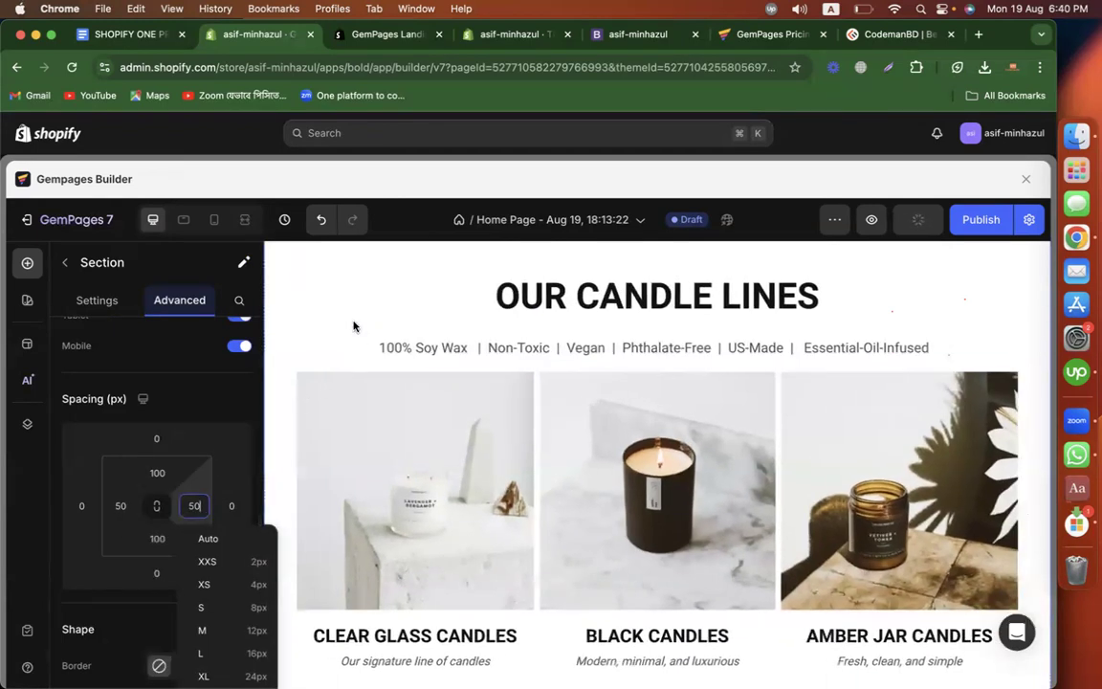
click(279, 325)
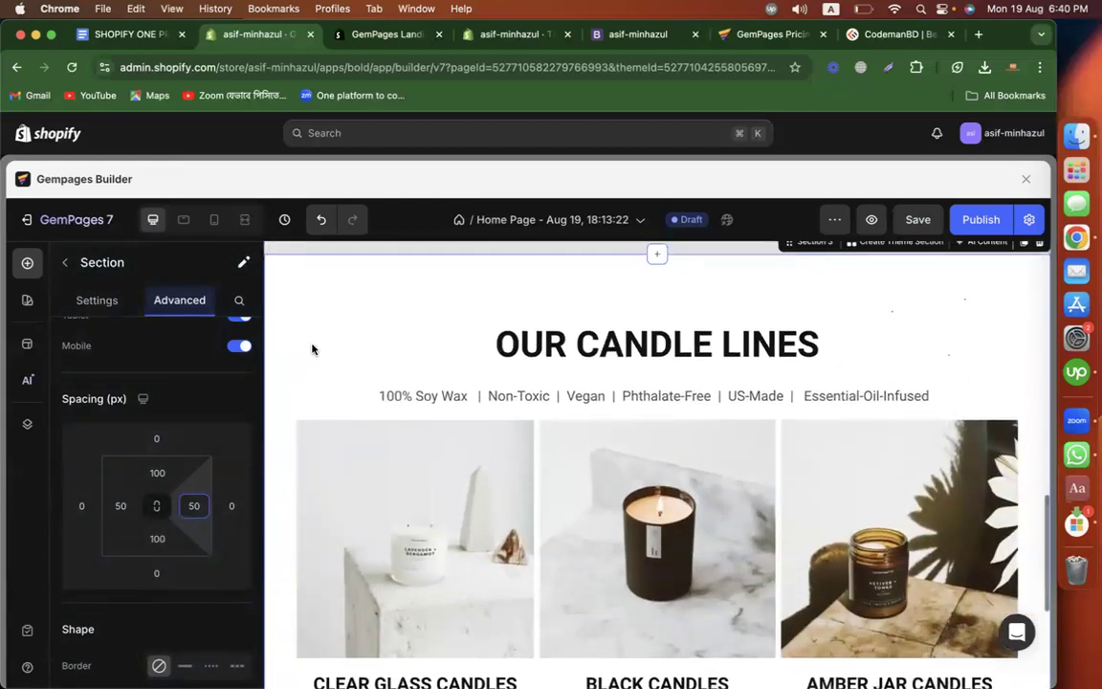
Step: Set the bottom margin of the "100% Soy Wax | Non-Toxic | Vegan" text block to 20 px
click(596, 397)
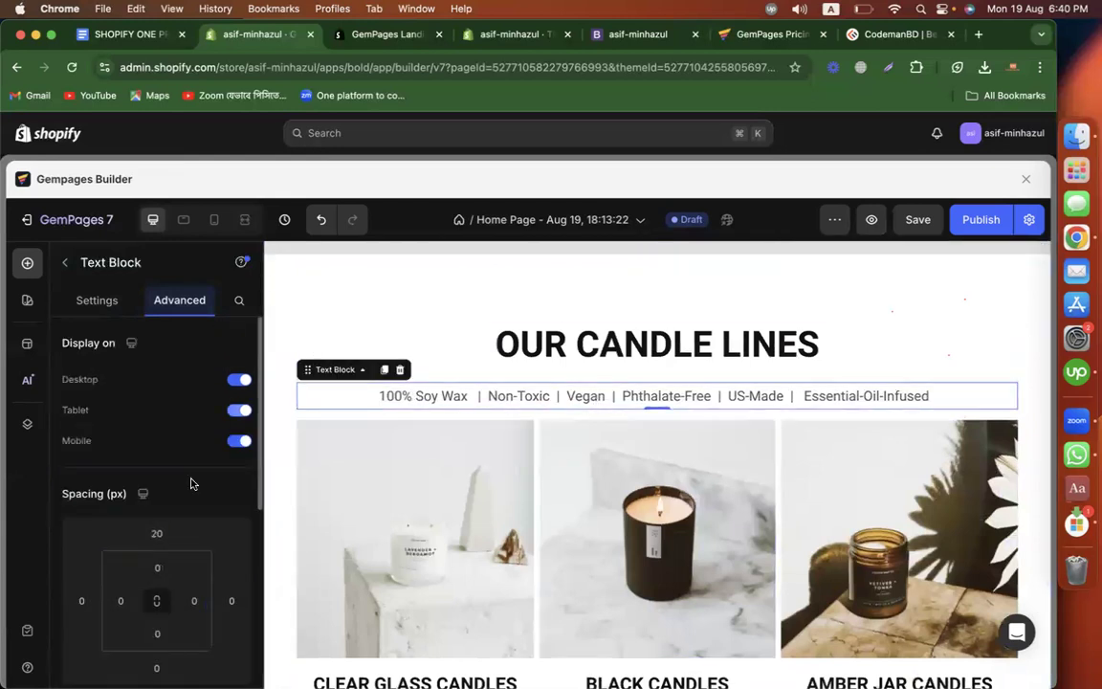
scroll(158, 622, down, 3)
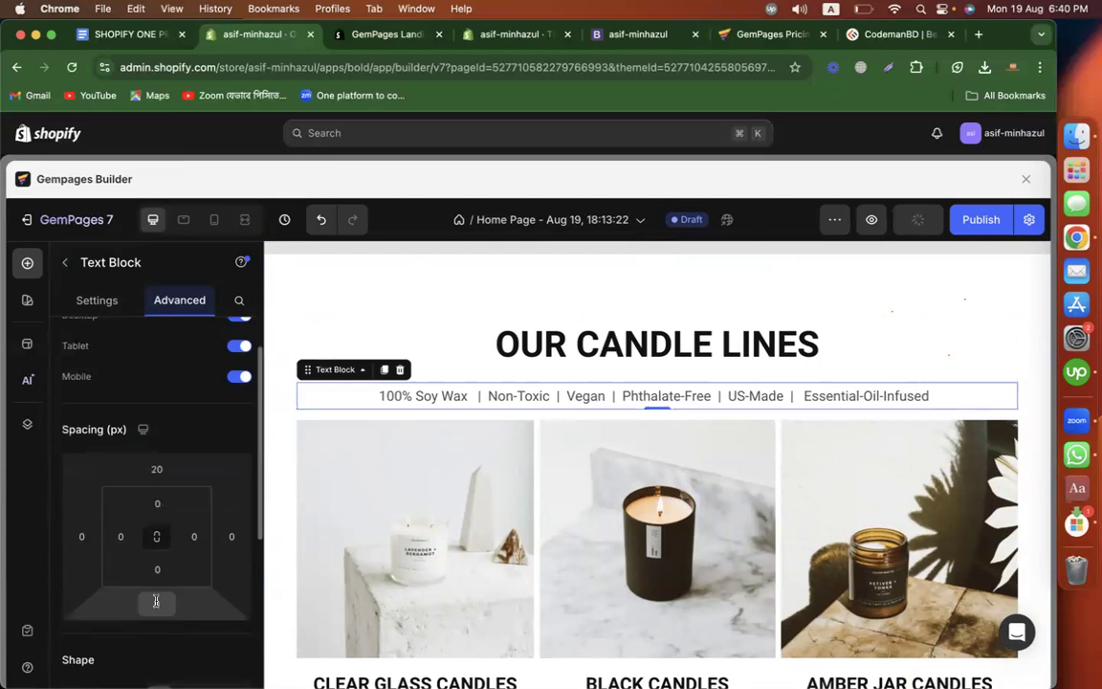
click(156, 601)
text(20)
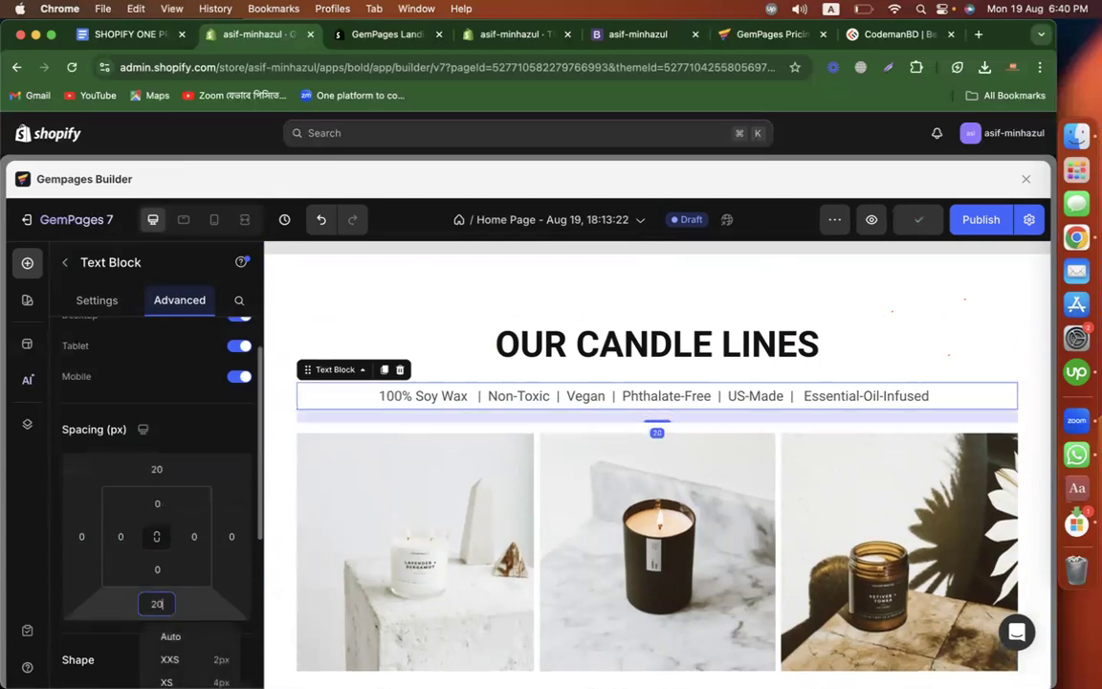
click(462, 316)
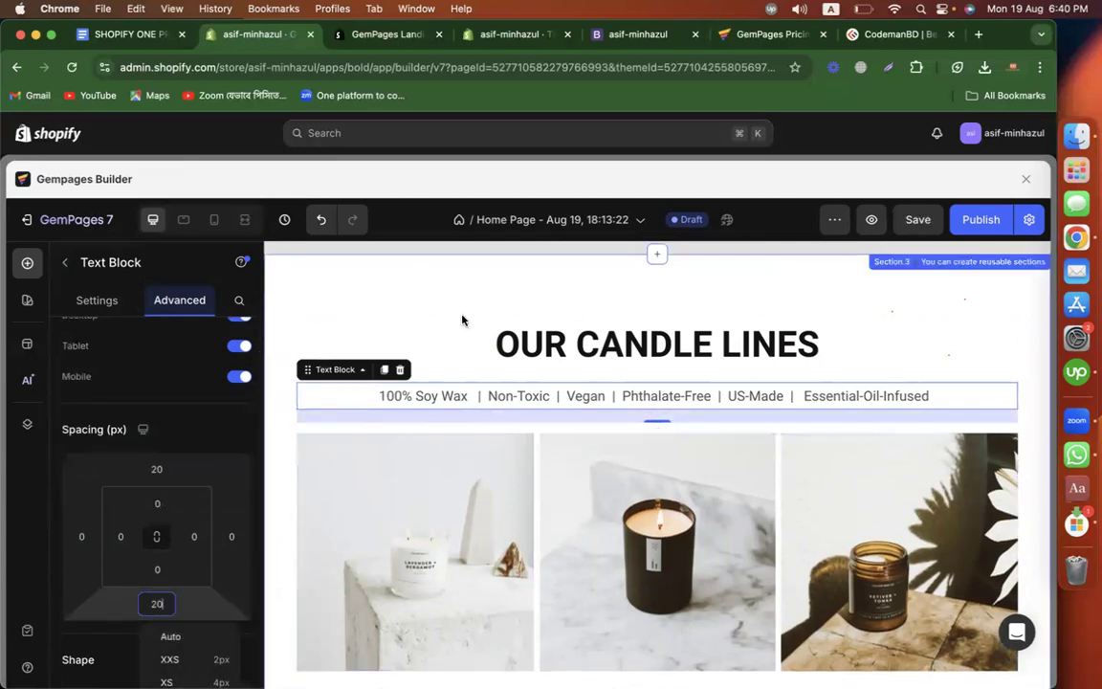
Step: Review the spacing of the page sections, check the tablet and mobile layouts, and return to the desktop layout with the section list closed
scroll(452, 304, up, 10)
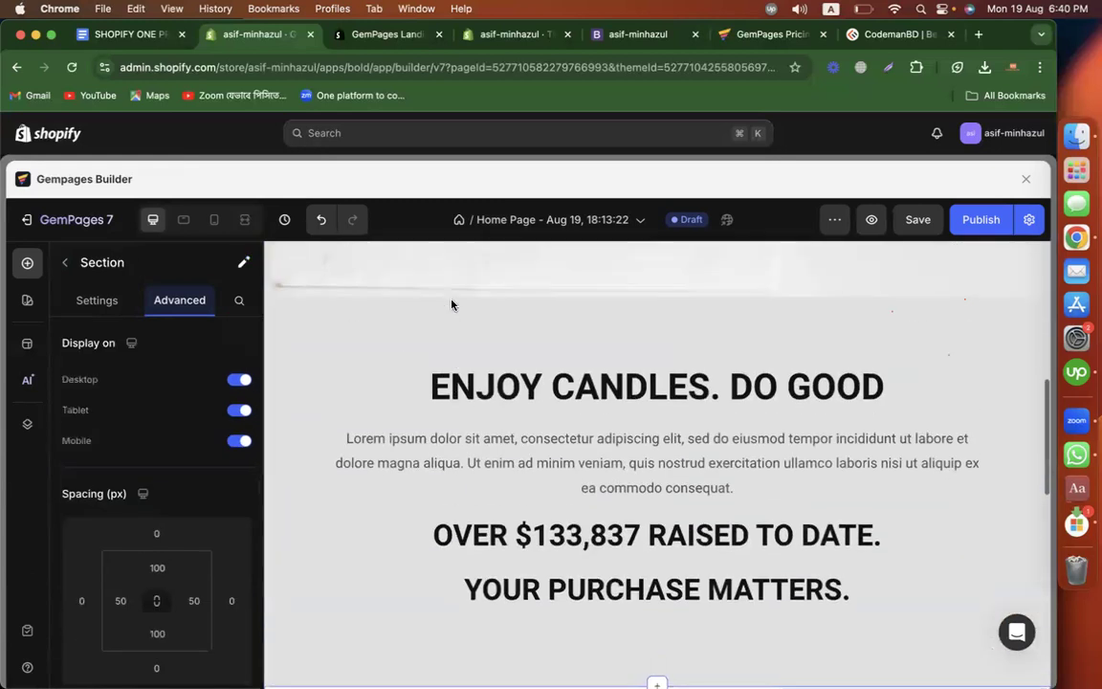
scroll(451, 304, down, 5)
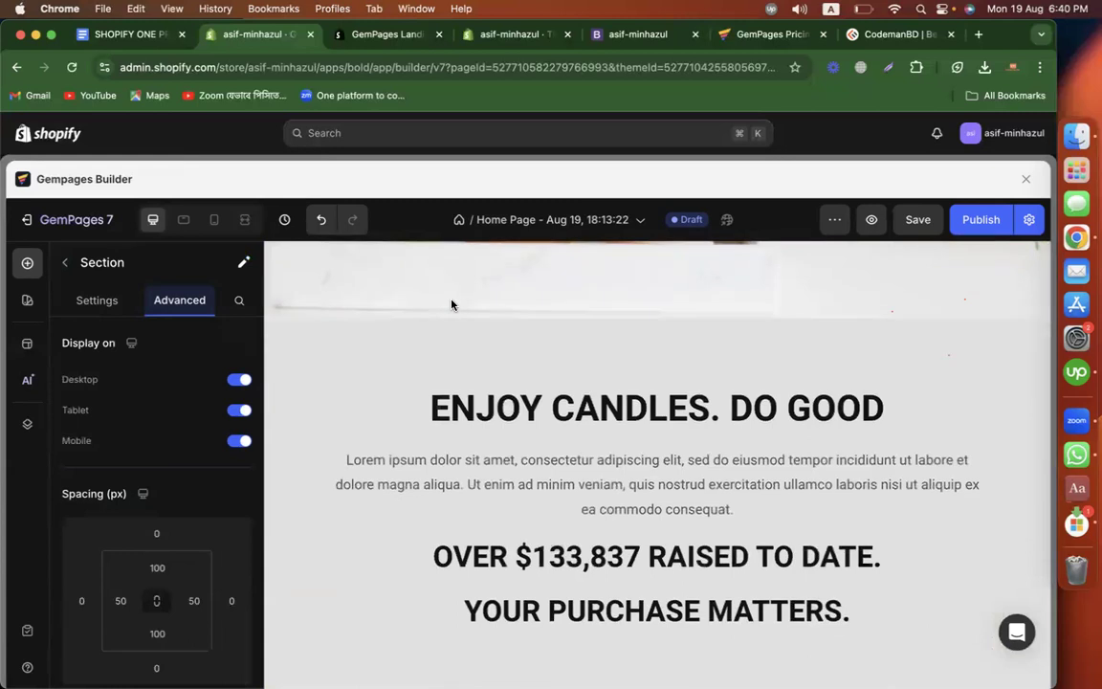
scroll(393, 423, down, 4)
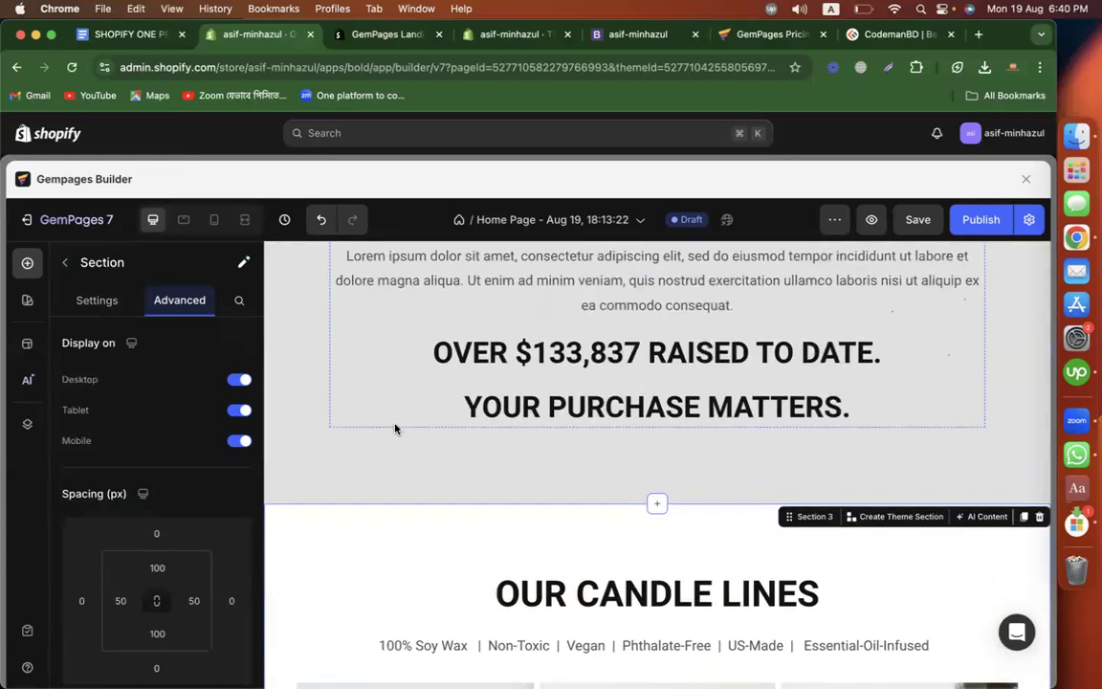
click(184, 221)
click(214, 222)
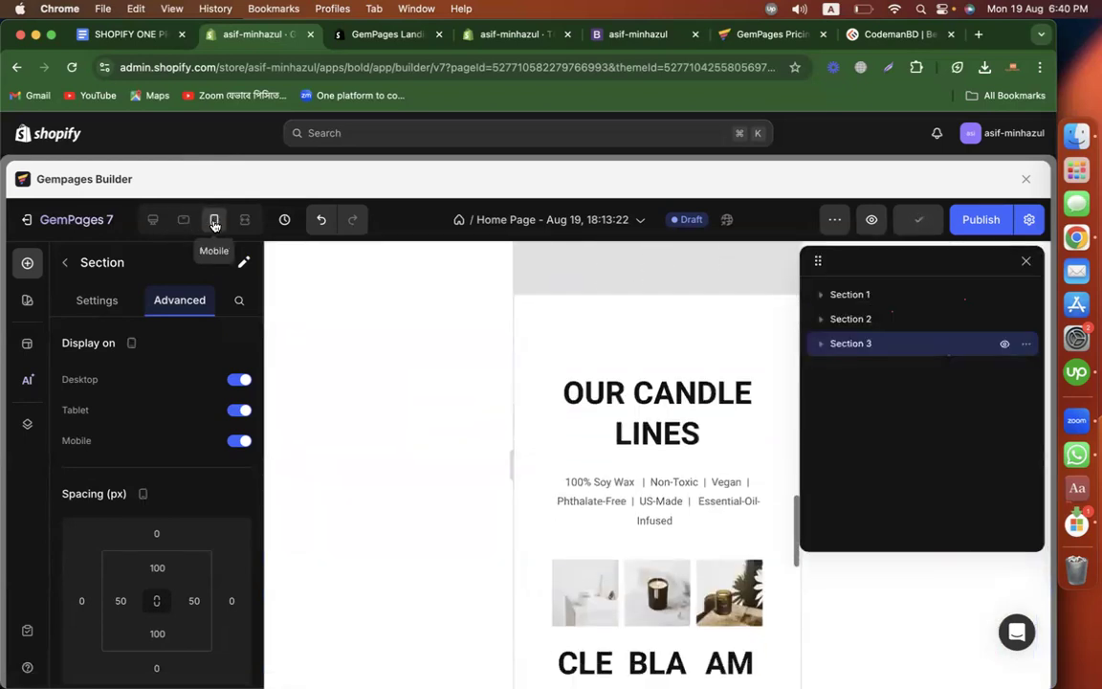
scroll(581, 467, down, 3)
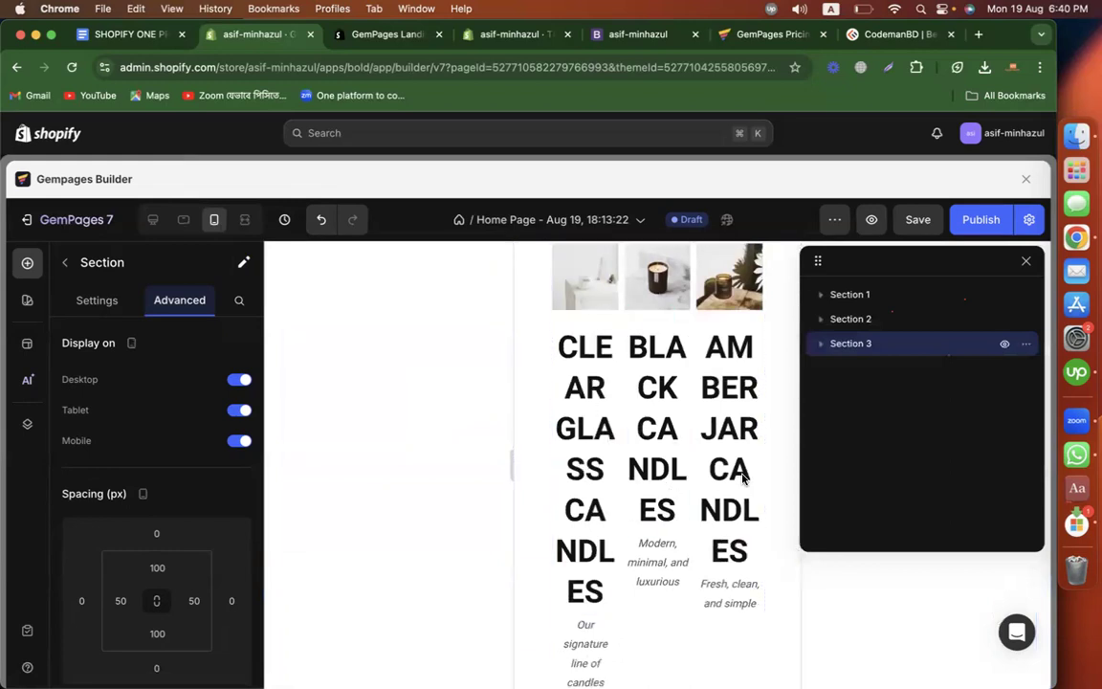
click(153, 219)
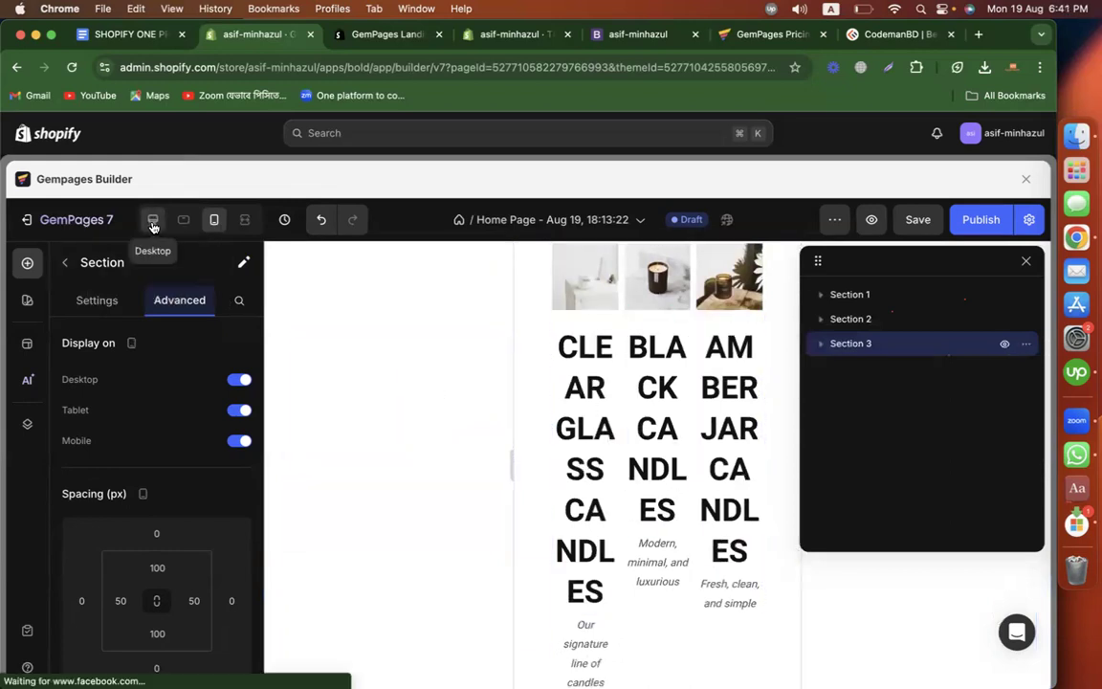
click(1025, 260)
scroll(751, 373, down, 5)
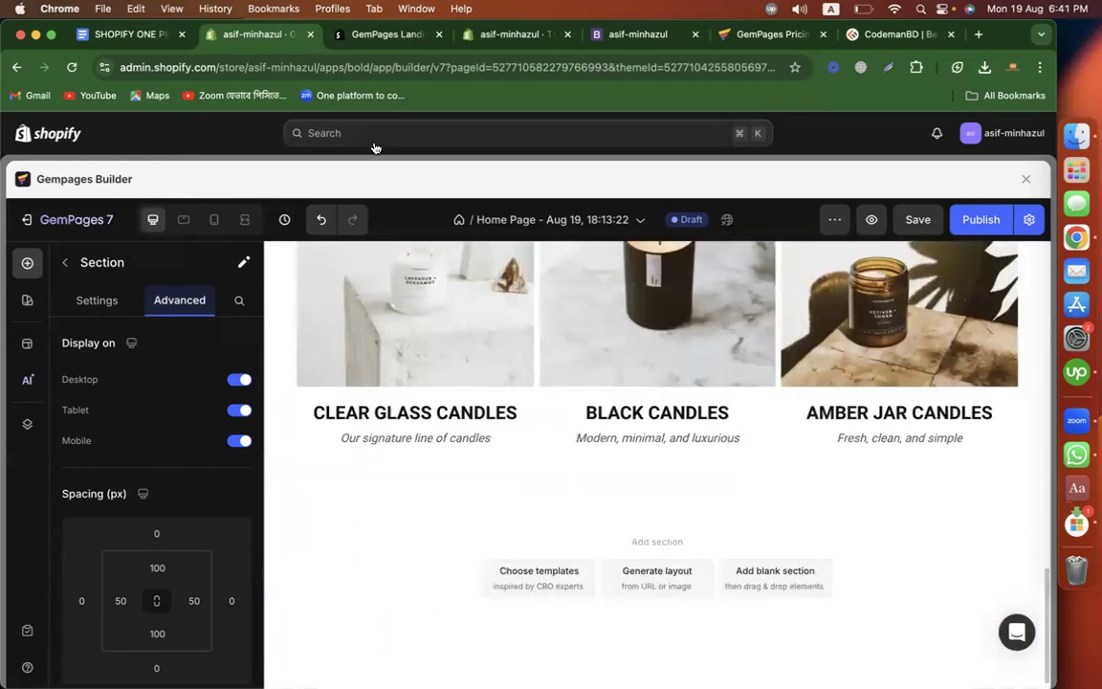
Step: Check the AWESOME (AND HAPPY) CUSTOMERS heading and its testimonials in the project document and return to the GemPages builder
click(117, 36)
scroll(413, 393, down, 2)
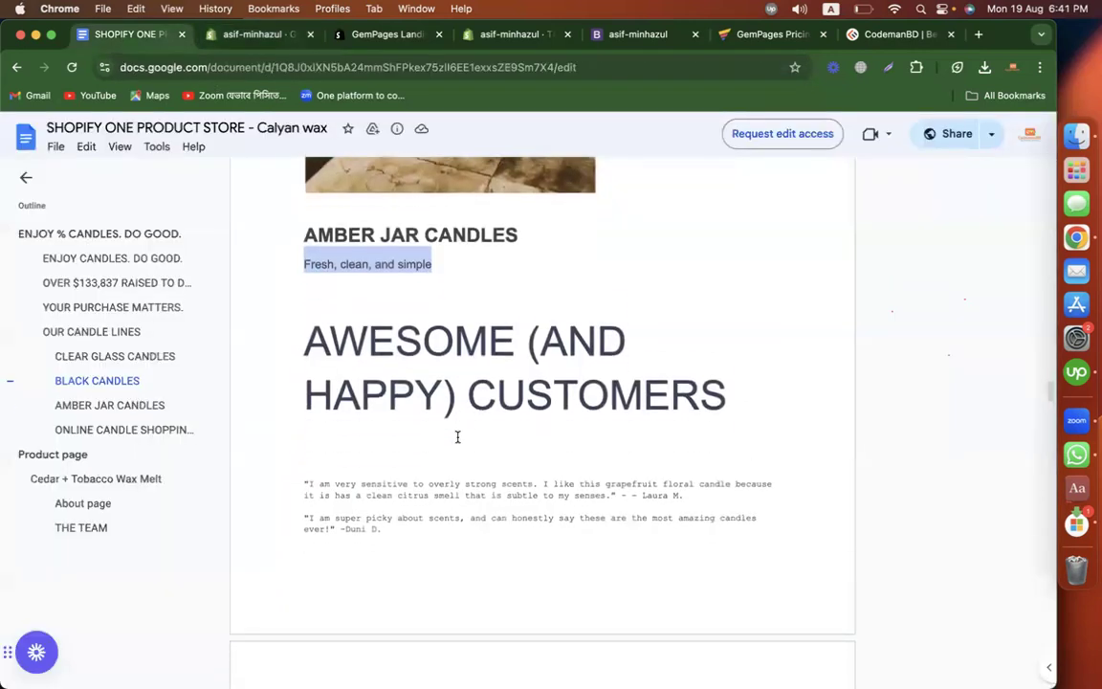
click(302, 318)
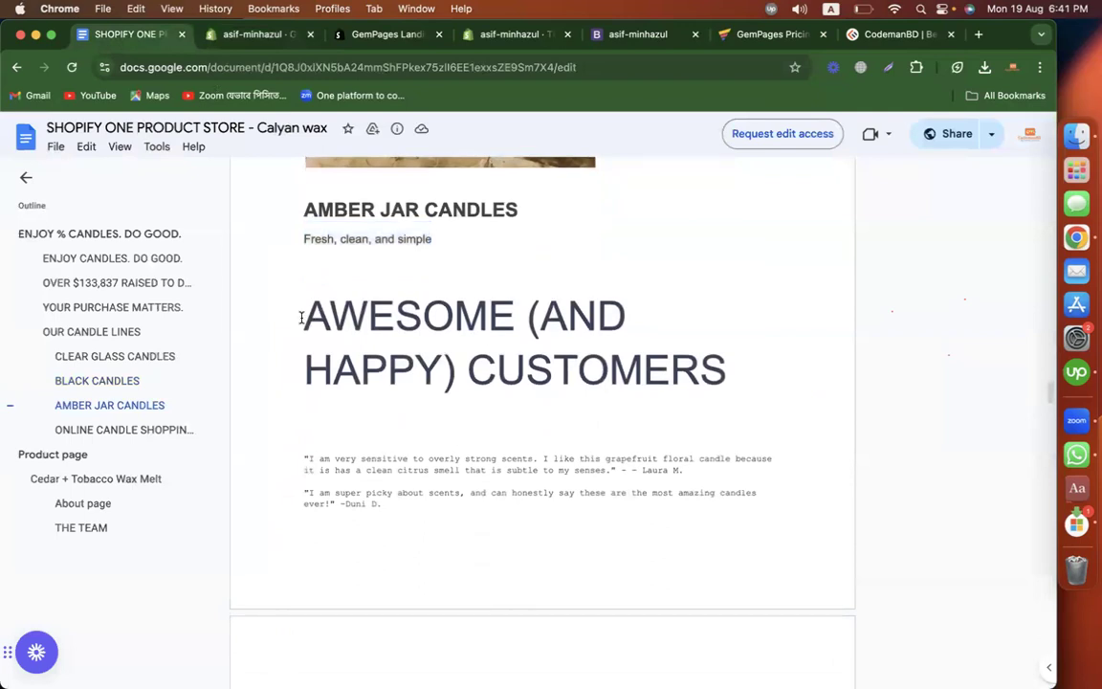
click(258, 36)
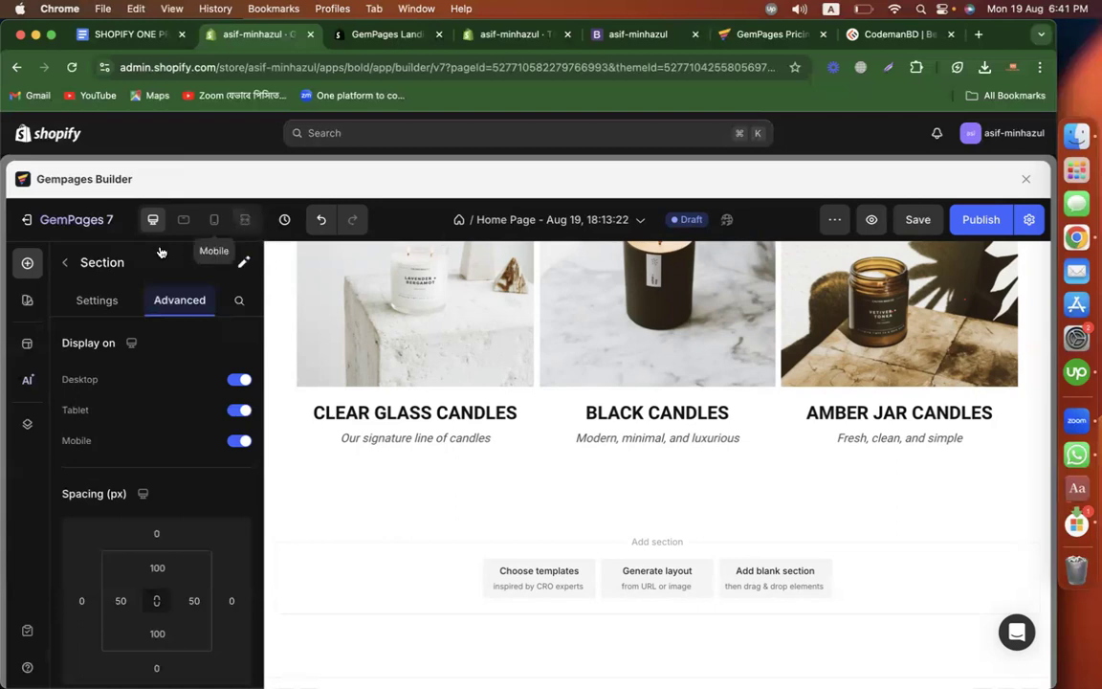
Step: Browse the ready-made section categories, including the Brands and Compare templates, and look back over the OUR CANDLE LINES section
click(27, 263)
click(120, 310)
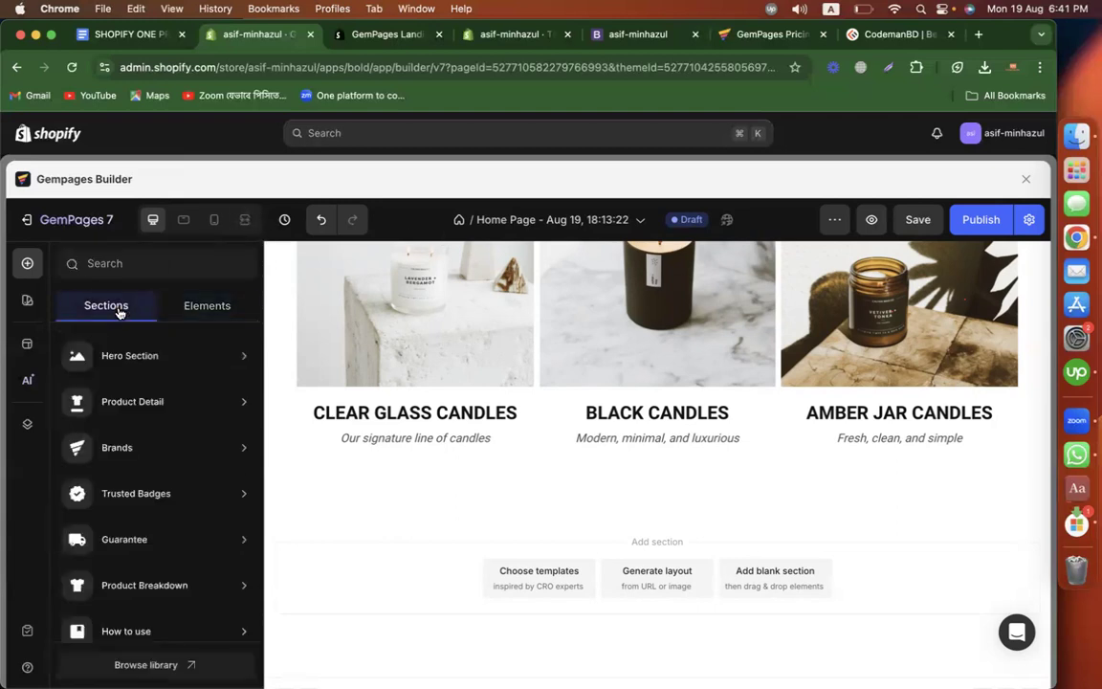
click(115, 446)
scroll(124, 440, down, 3)
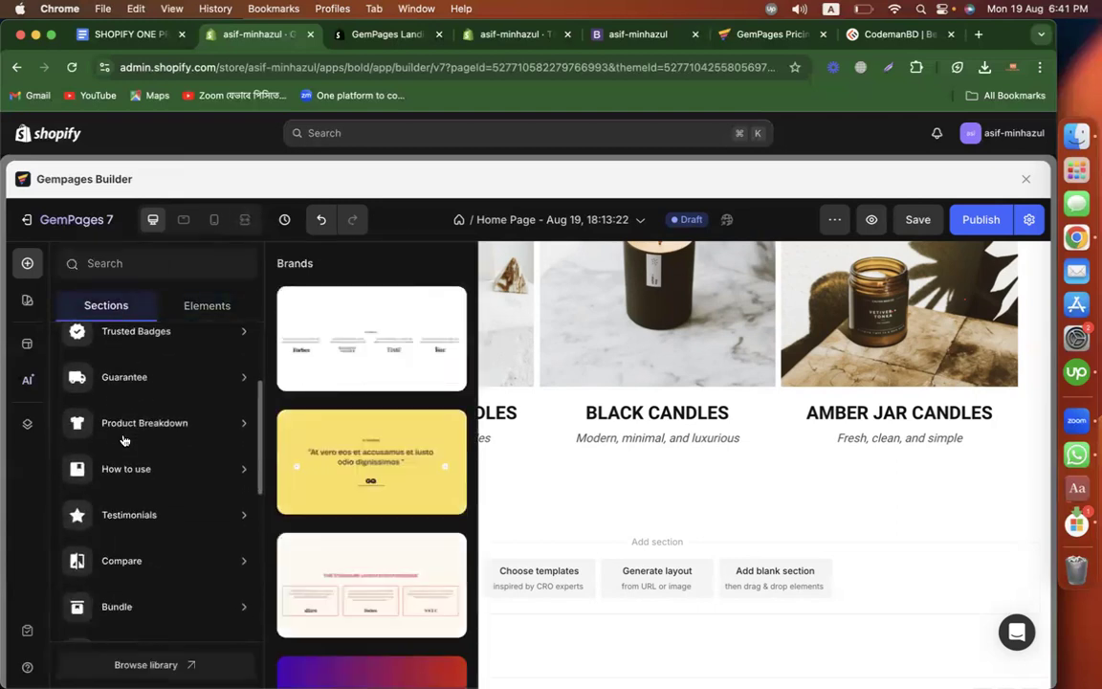
scroll(182, 469, down, 1)
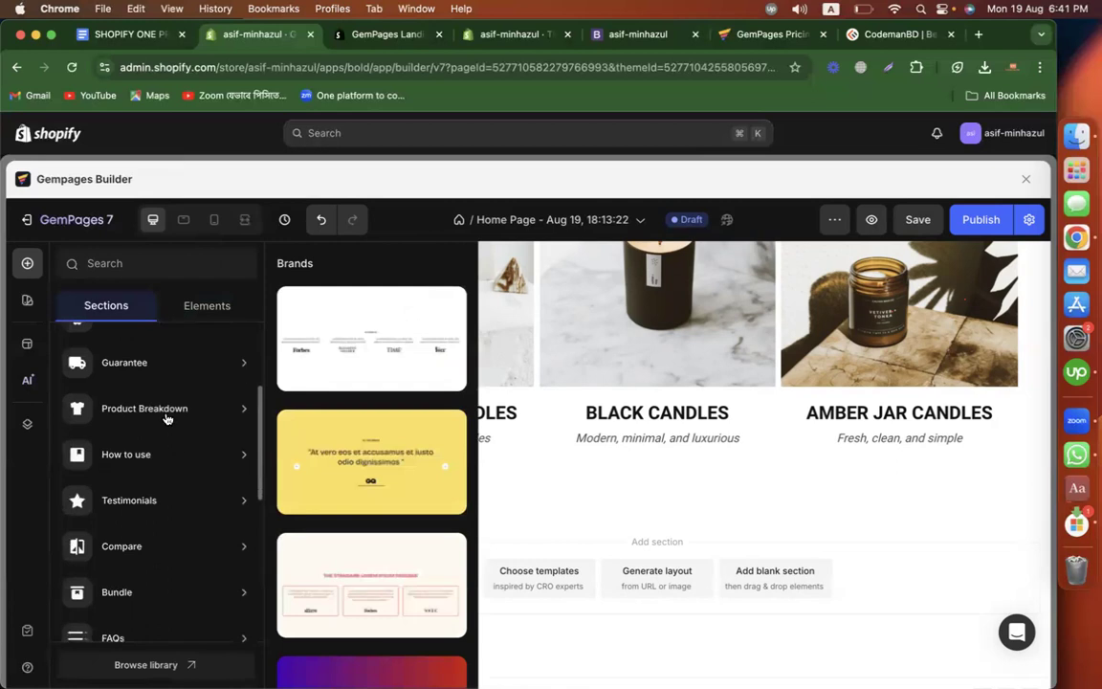
click(141, 546)
scroll(140, 548, down, 3)
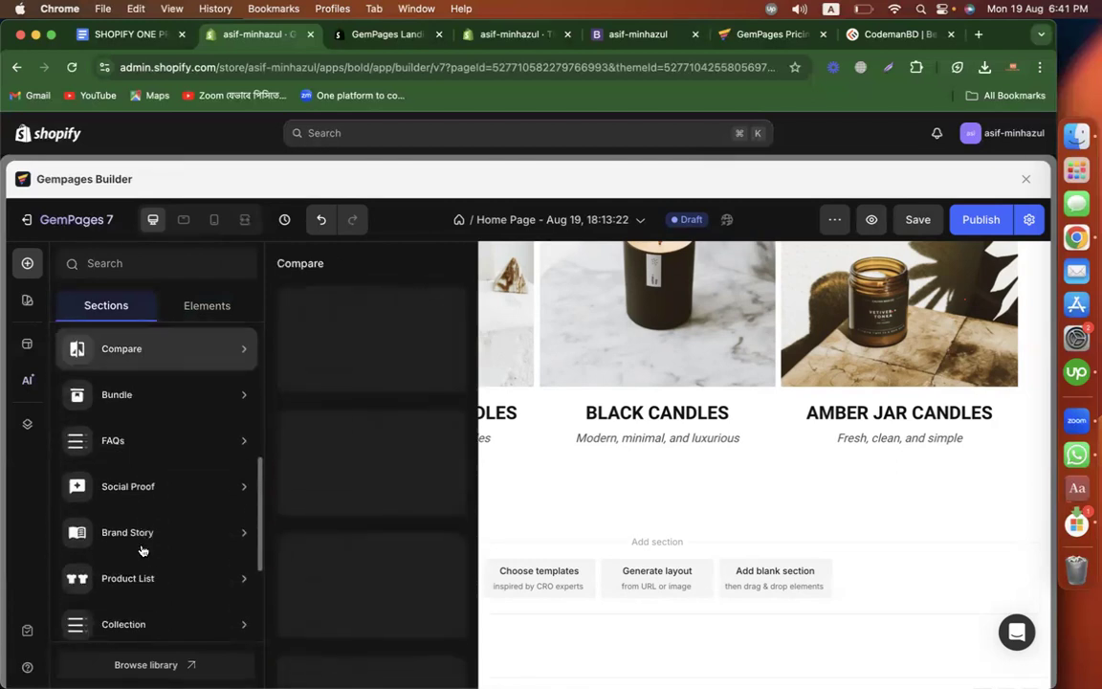
scroll(141, 548, up, 3)
scroll(141, 549, down, 6)
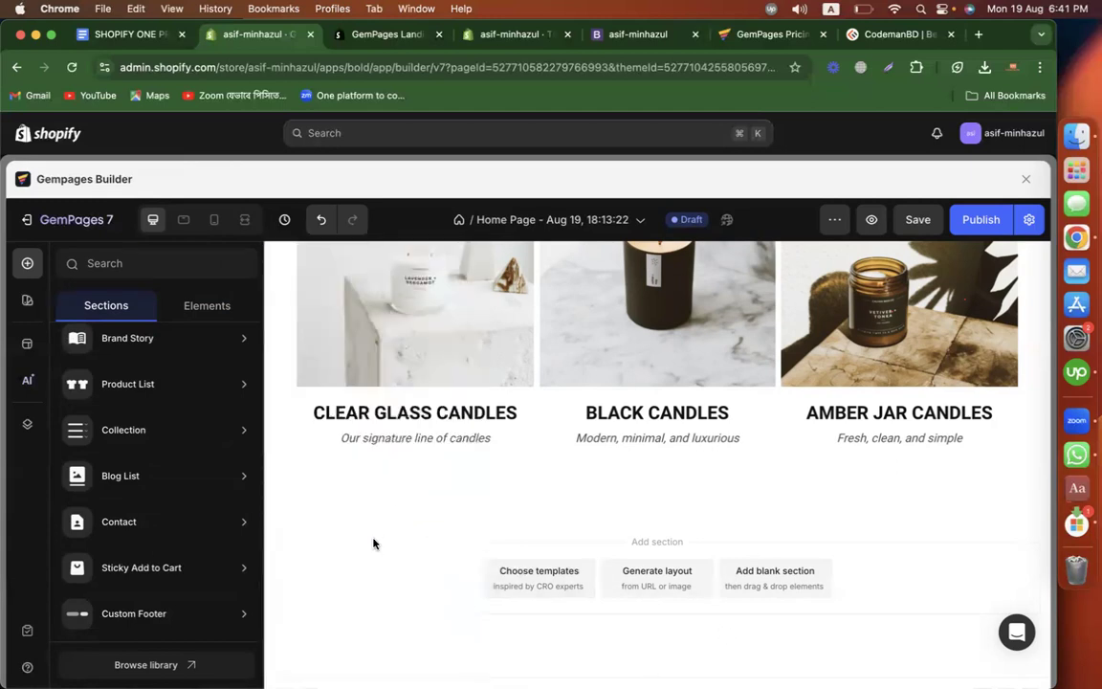
scroll(413, 473, up, 5)
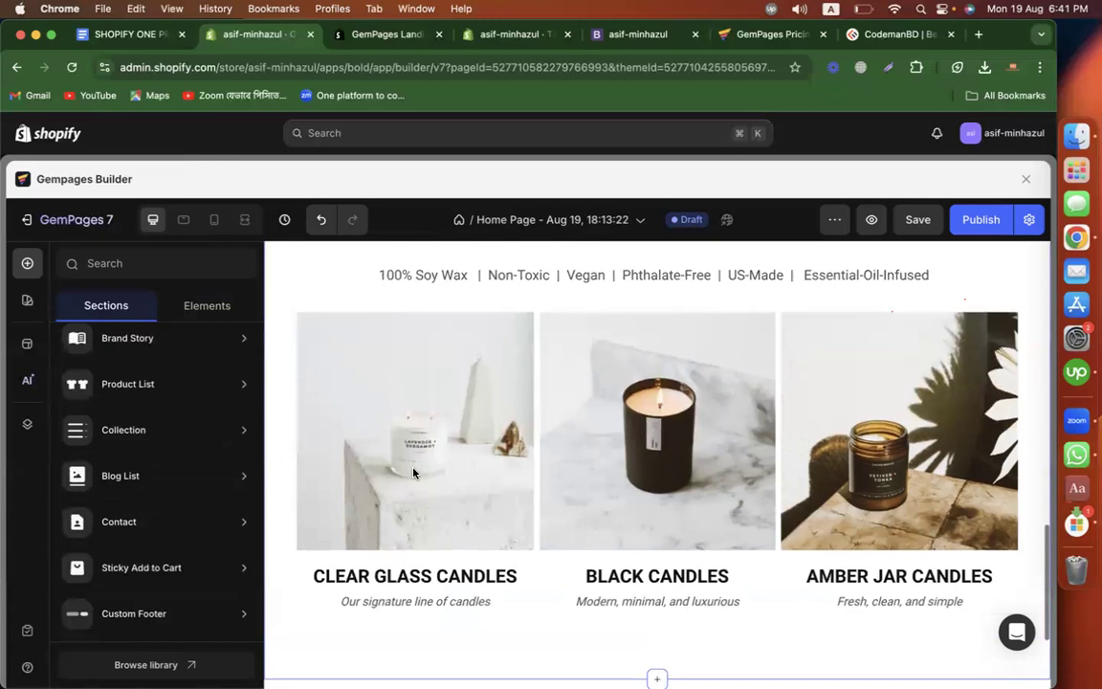
scroll(413, 473, up, 3)
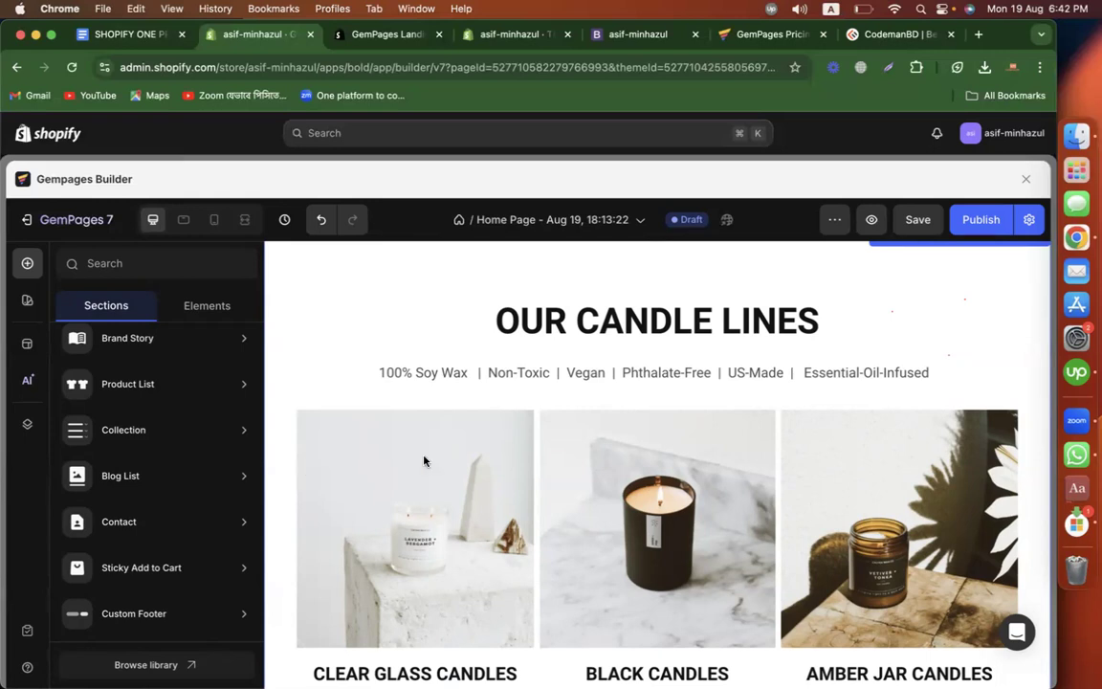
Step: Copy the AWESOME (AND HAPPY) CUSTOMERS heading from the project document
scroll(380, 408, down, 5)
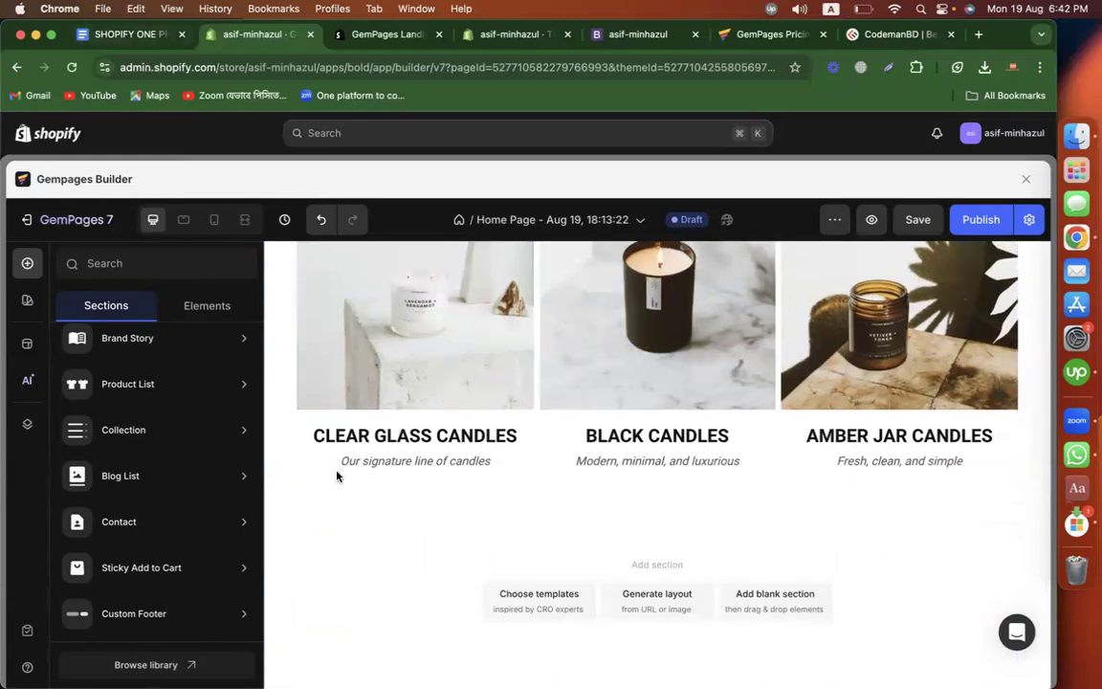
click(153, 42)
scroll(383, 278, down, 5)
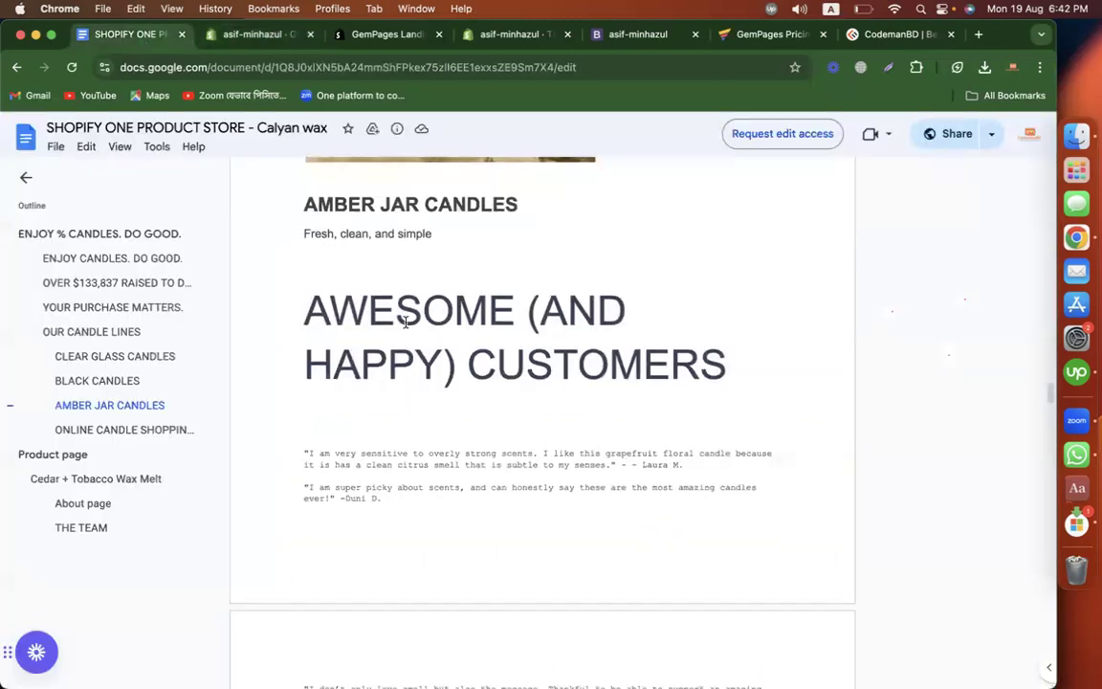
scroll(406, 323, up, 5)
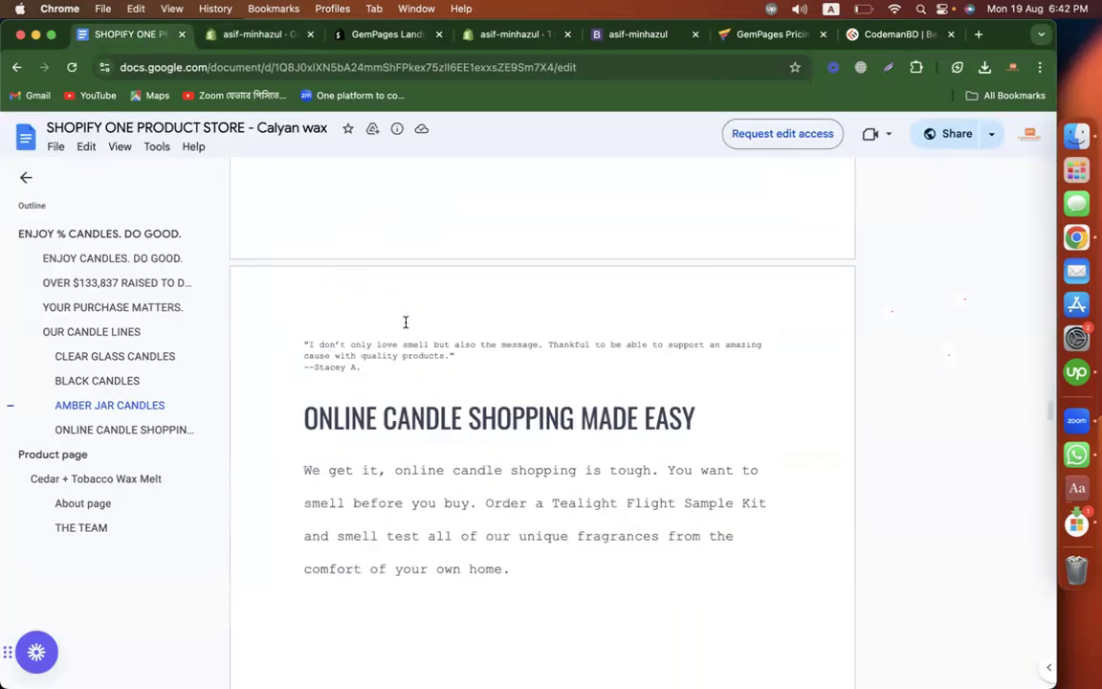
drag(297, 275, 750, 336)
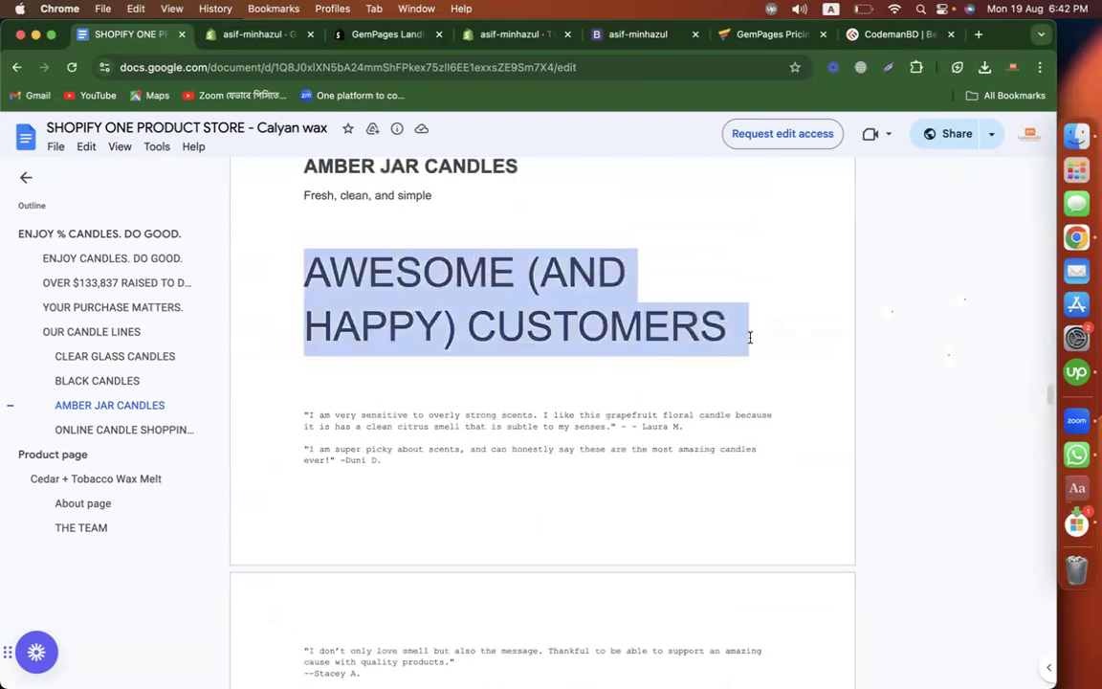
click(268, 34)
Step: Examine the first customer testimonial in the project document and the layout of the What Our Students Say reviews on the CodemanBD website
click(123, 36)
scroll(356, 312, down, 1)
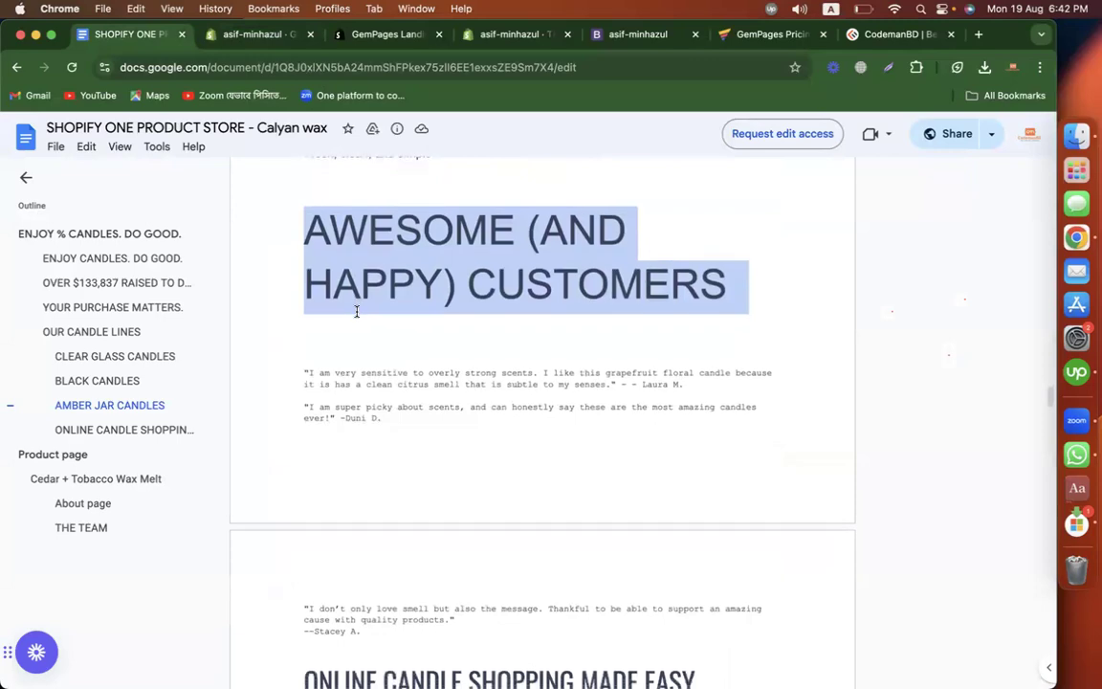
drag(305, 373, 766, 399)
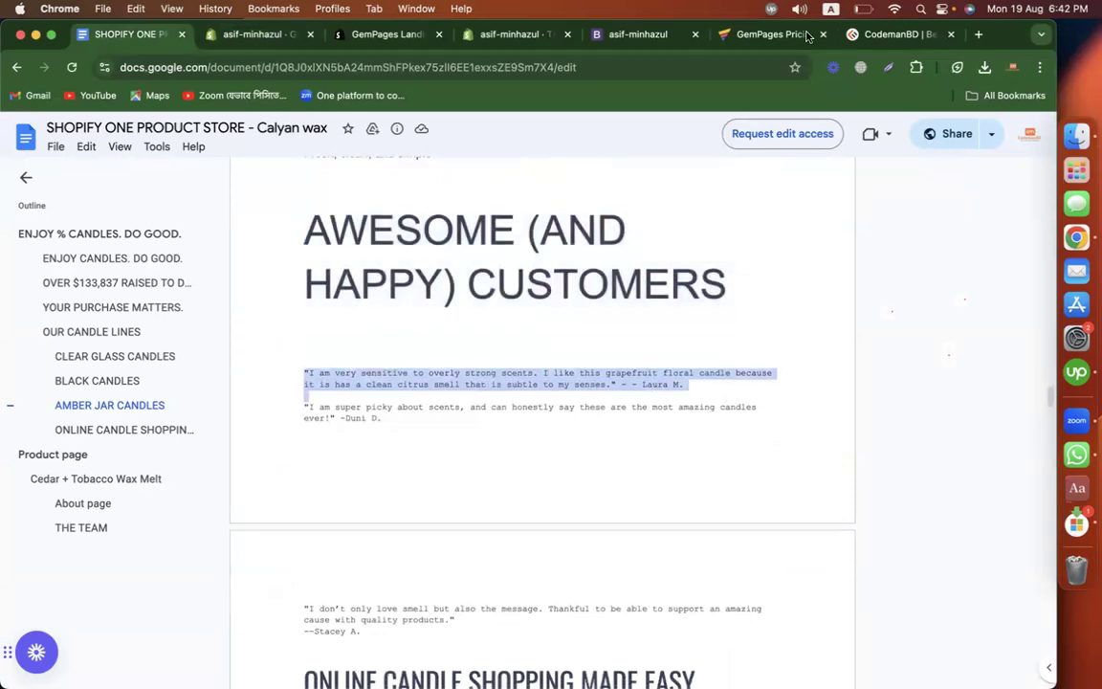
click(890, 35)
scroll(679, 473, down, 10)
scroll(678, 473, down, 20)
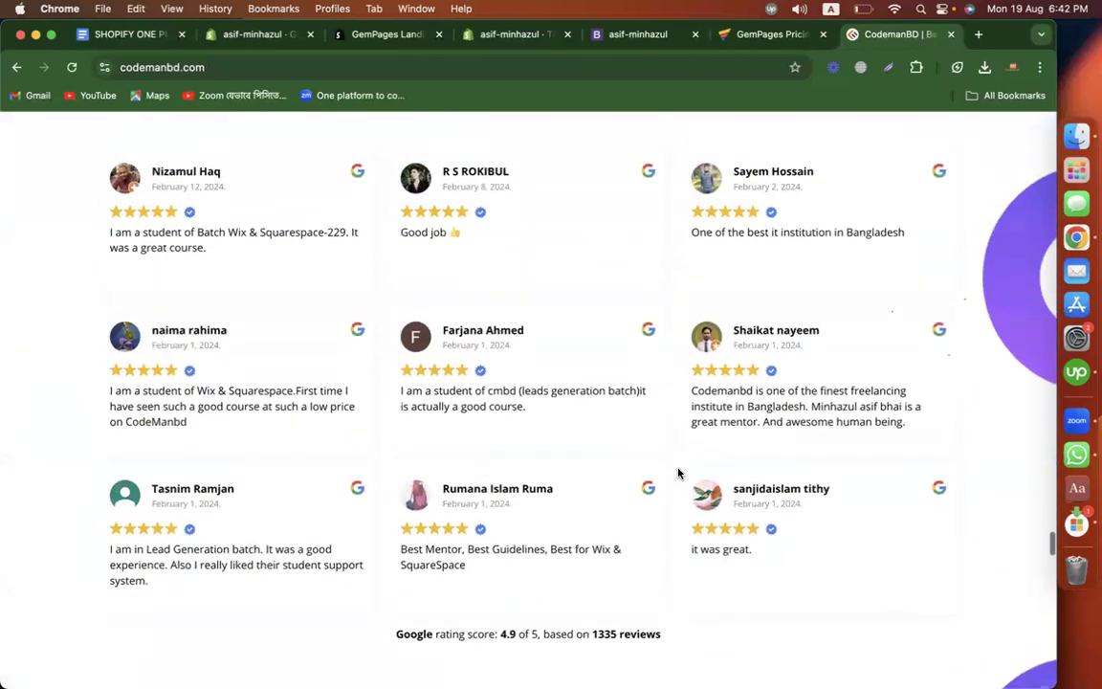
scroll(678, 473, up, 3)
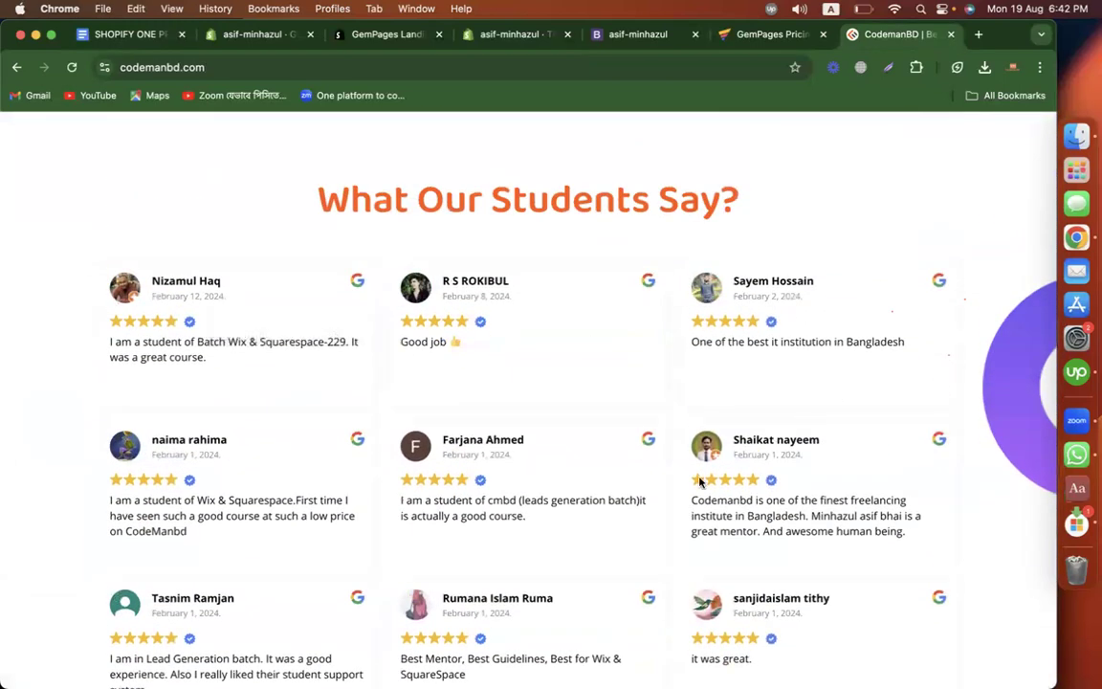
scroll(221, 612, down, 4)
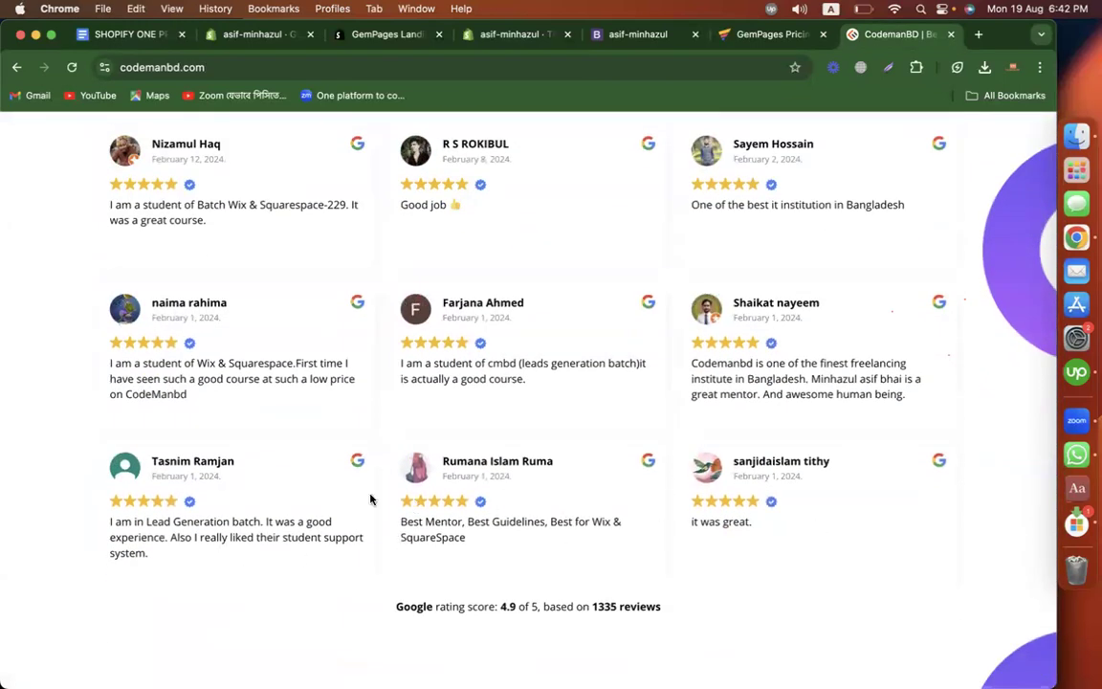
scroll(442, 423, up, 3)
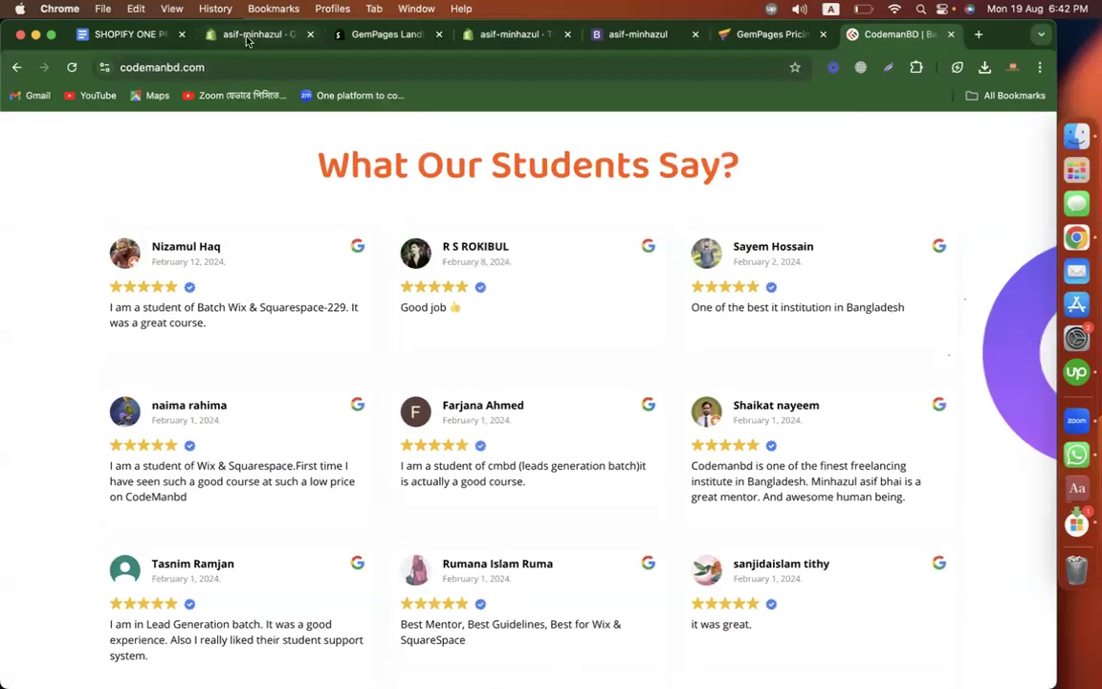
Step: Return to the GemPages builder and open the ready-made Testimonials section templates
click(246, 35)
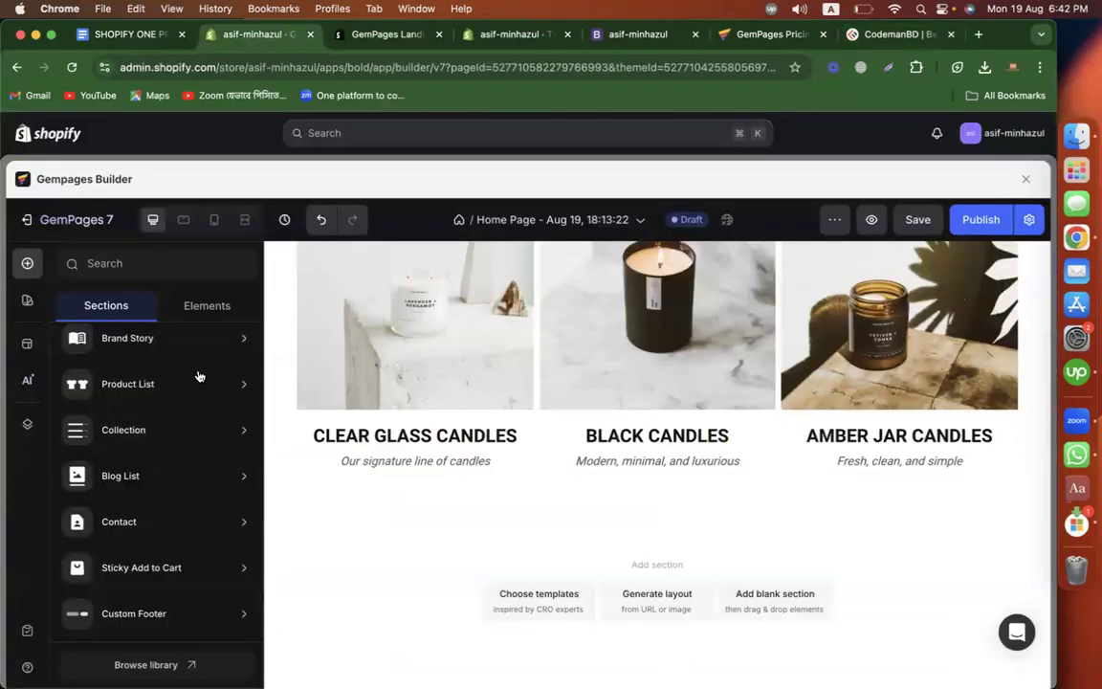
mouse_move(156, 414)
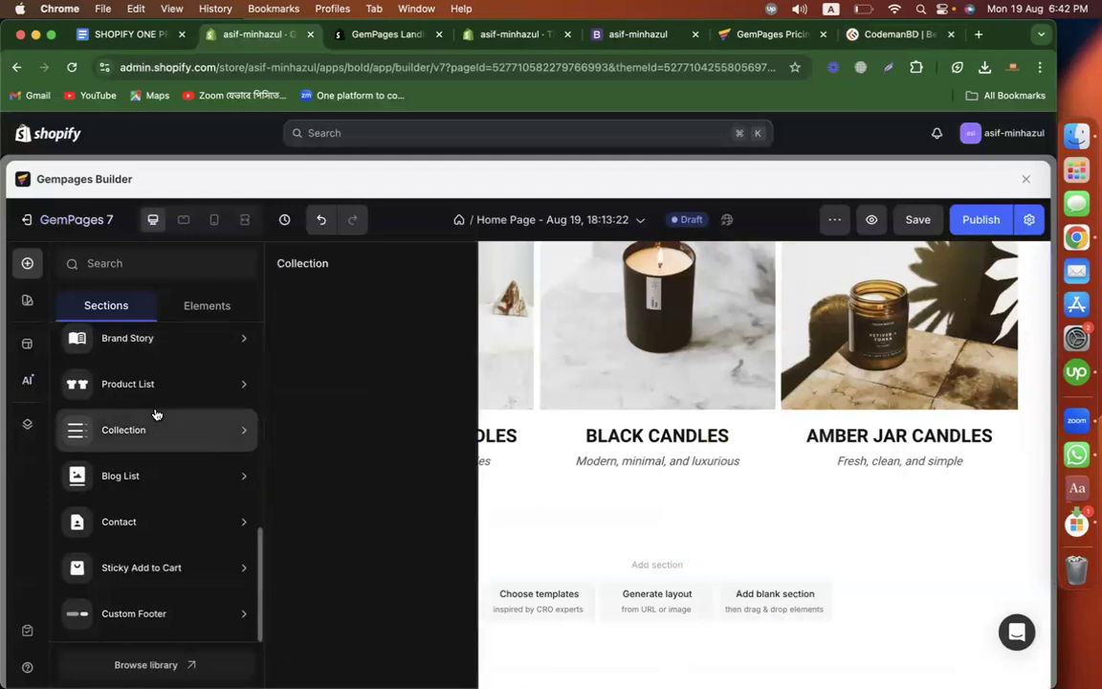
scroll(158, 440, up, 1)
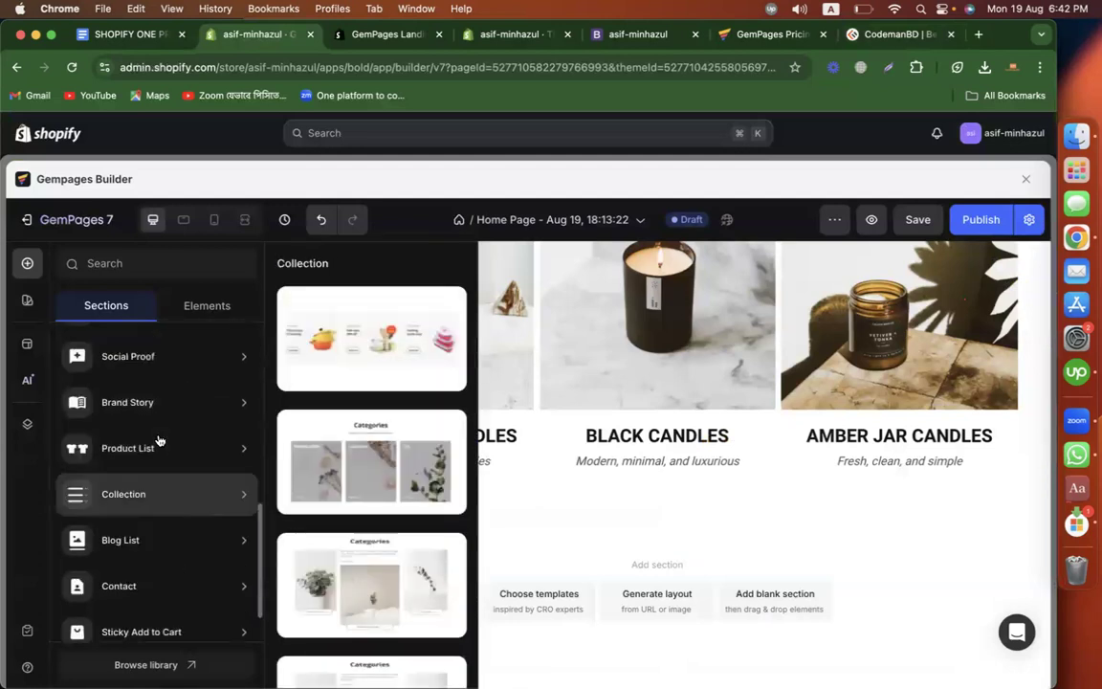
scroll(159, 440, up, 5)
scroll(159, 440, down, 2)
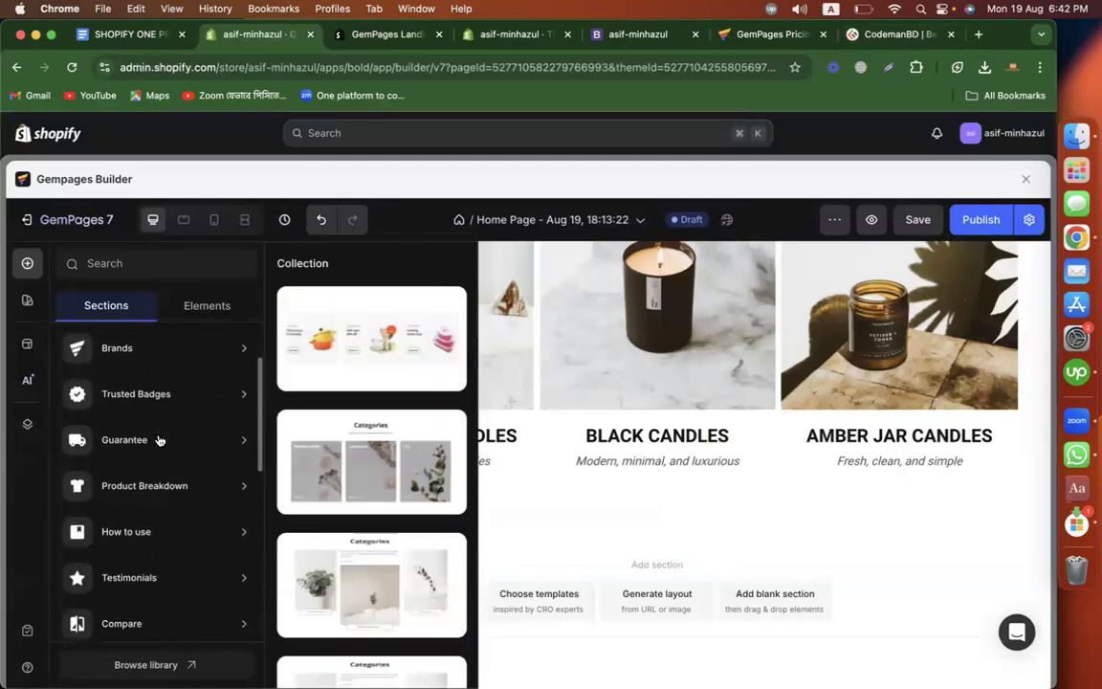
mouse_move(148, 568)
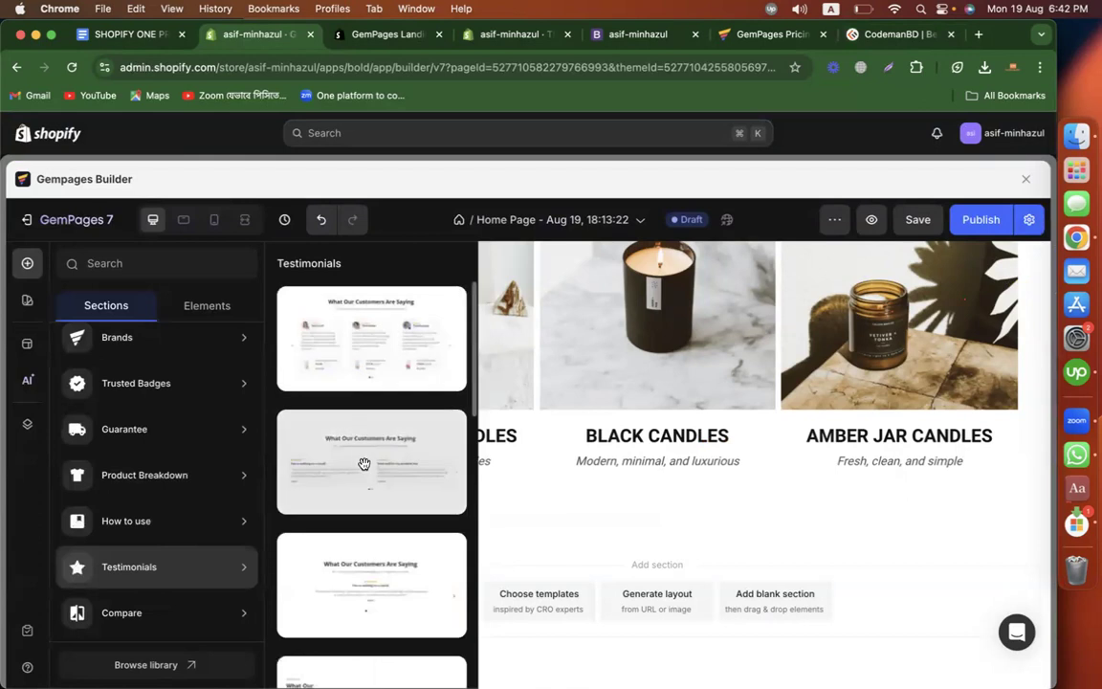
Step: Add the two-column "What Our Customers Are Saying" testimonials template below the OUR CANDLE LINES section
scroll(364, 459, down, 2)
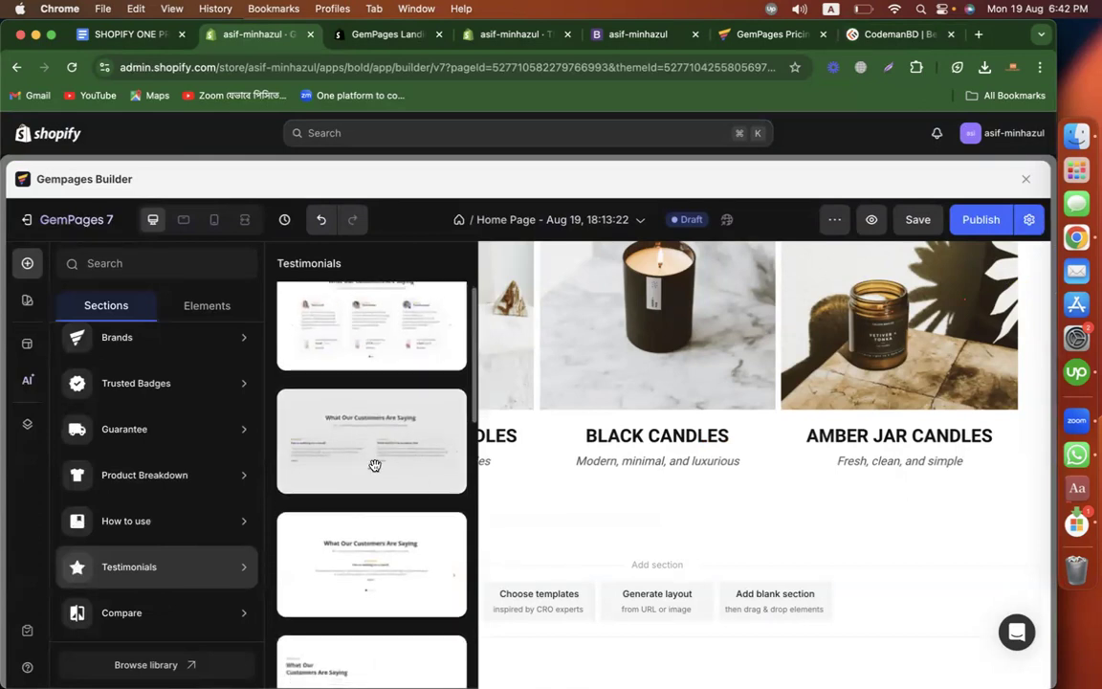
scroll(389, 472, down, 2)
scroll(389, 473, down, 1)
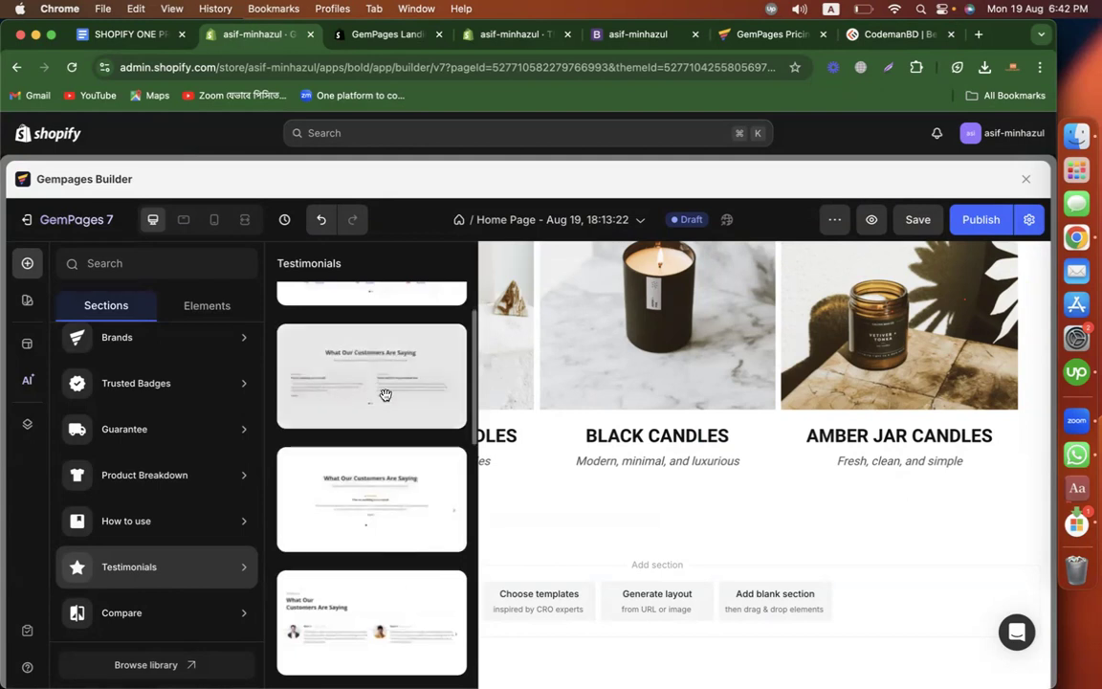
scroll(398, 475, down, 5)
scroll(398, 475, down, 1)
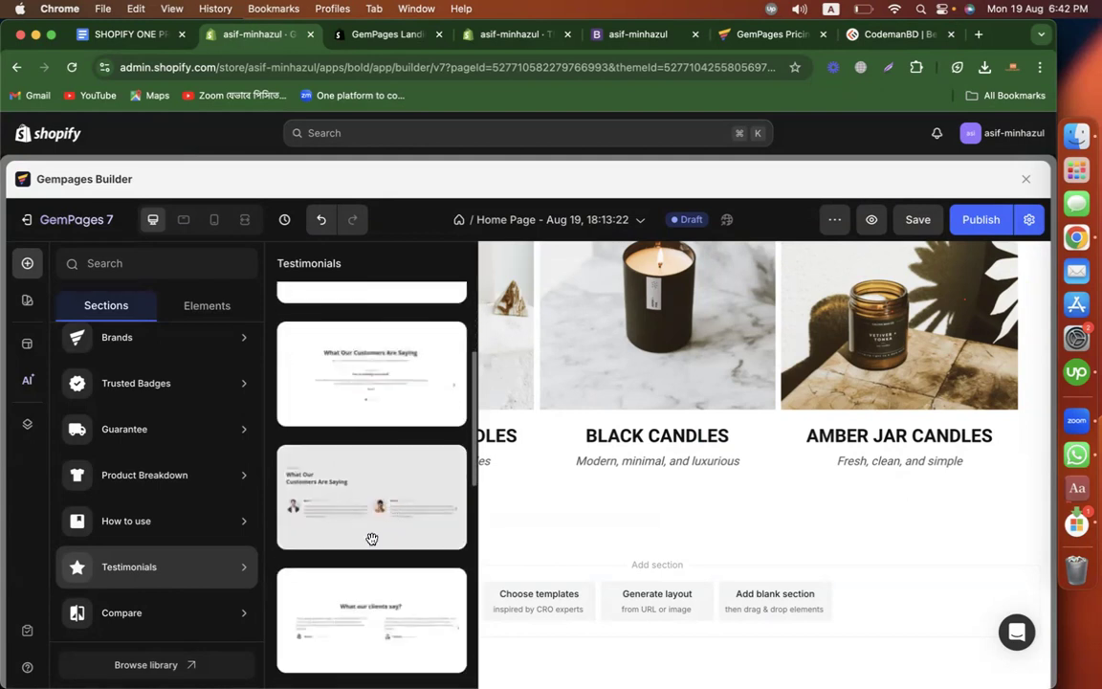
scroll(369, 537, down, 5)
scroll(372, 541, up, 5)
scroll(371, 521, up, 2)
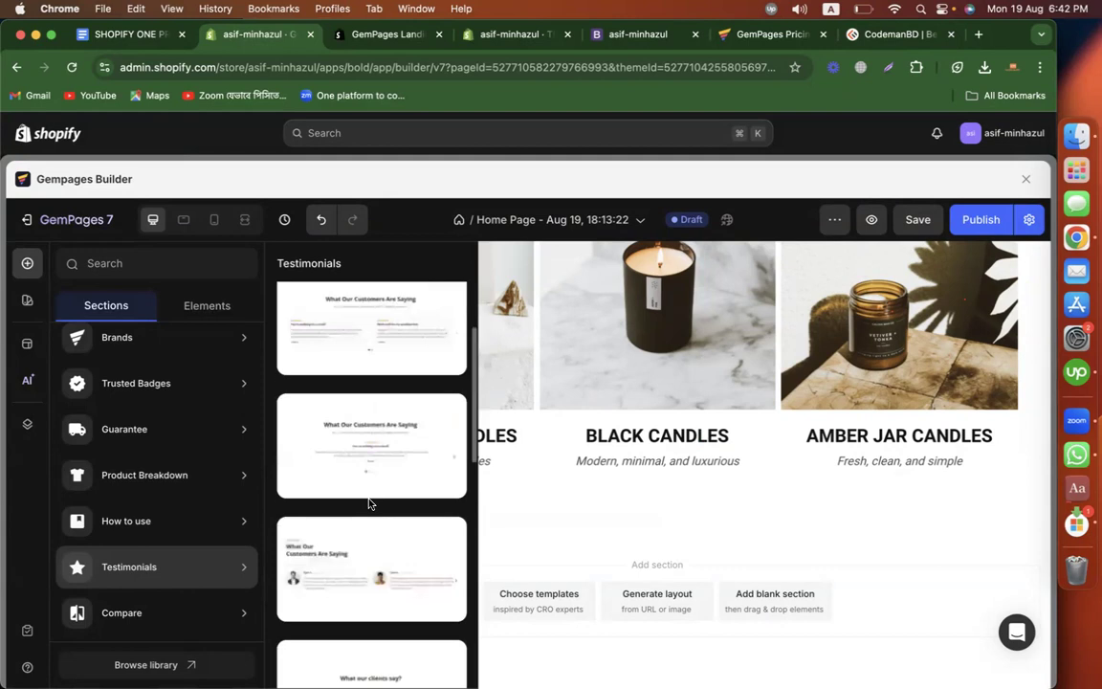
scroll(370, 500, up, 1)
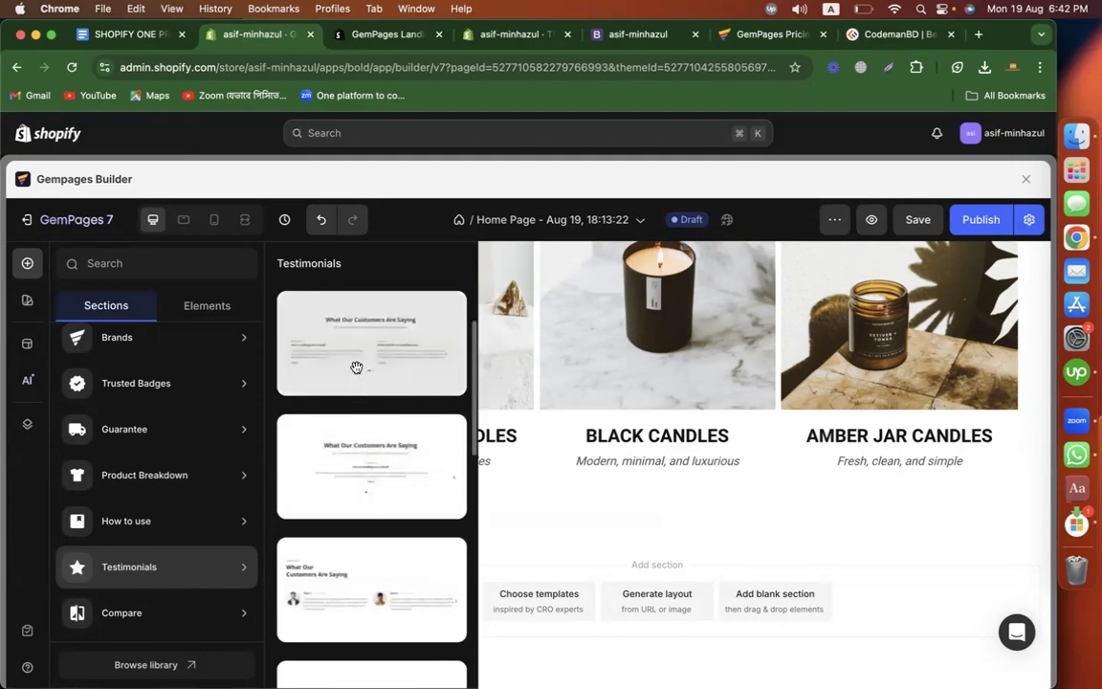
drag(356, 369, 551, 524)
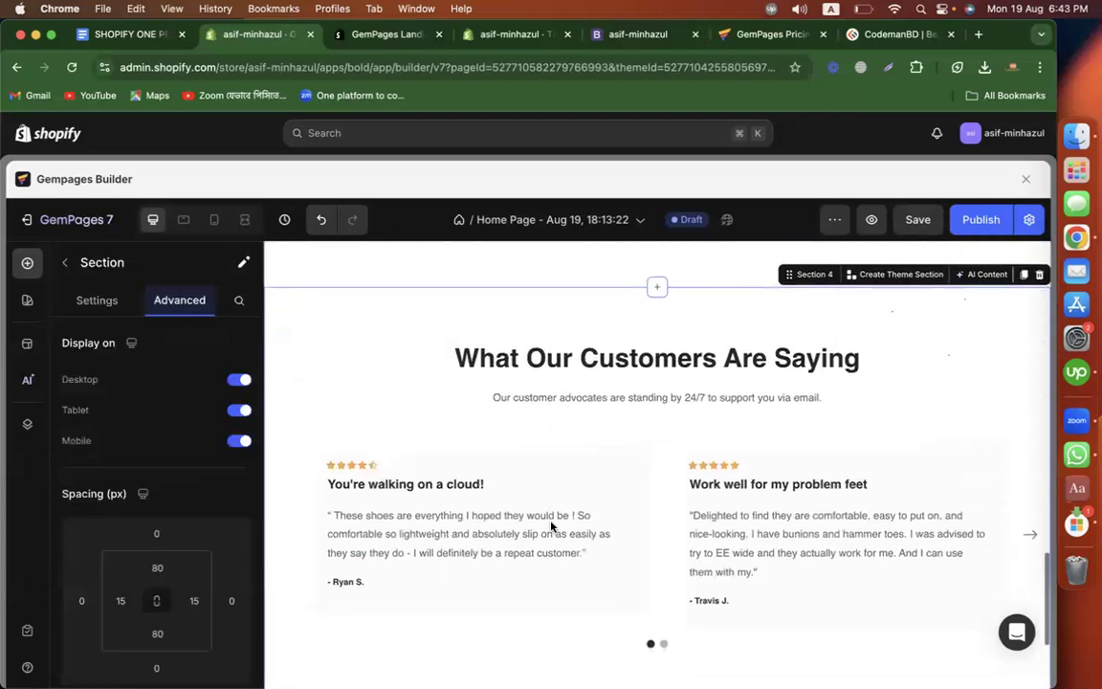
Step: Advance the testimonial carousel and replace the section heading with "AWESOME (AND HAPPY) CUSTOMERS"
click(1032, 521)
click(1032, 521)
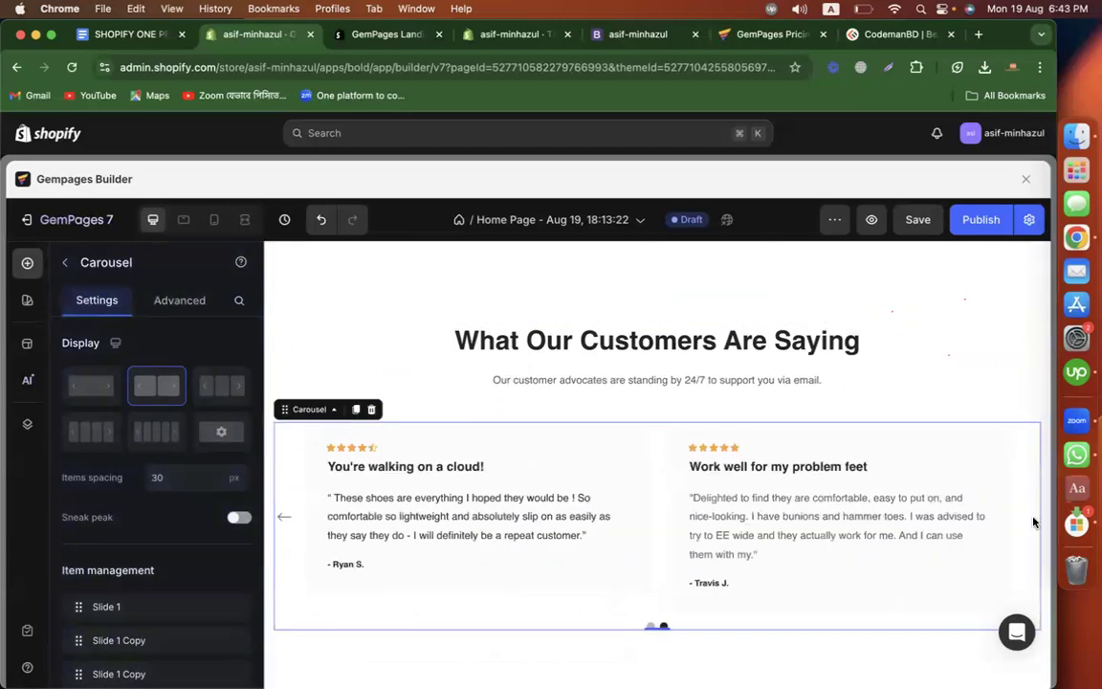
triple_click(601, 346)
text(AWESOME (AND HAPPY) CUSTOMERS)
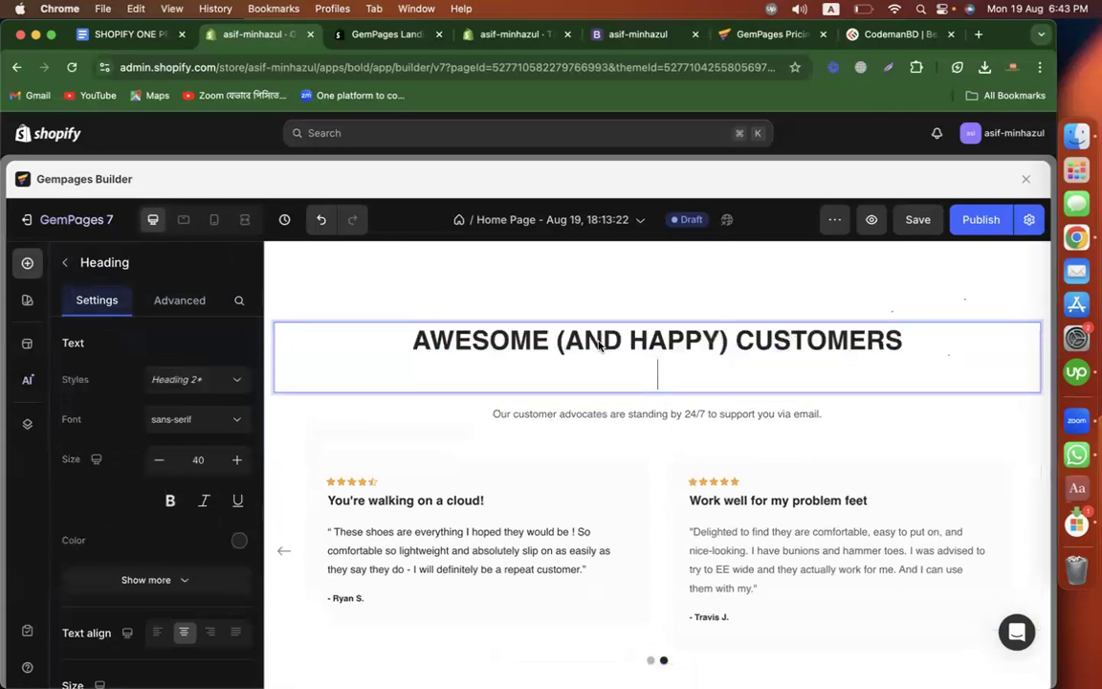
Step: Copy the style of the OUR CANDLE LINES heading and apply it to the AWESOME (AND HAPPY) CUSTOMERS heading
scroll(539, 338, up, 10)
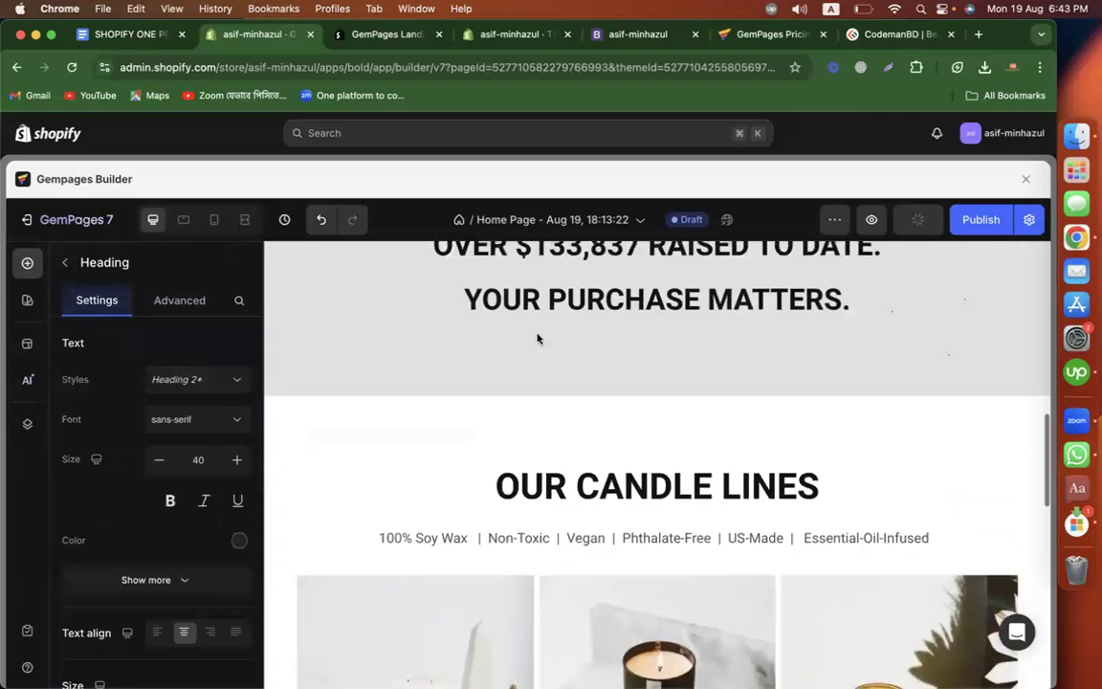
scroll(533, 546, down, 2)
click(538, 504)
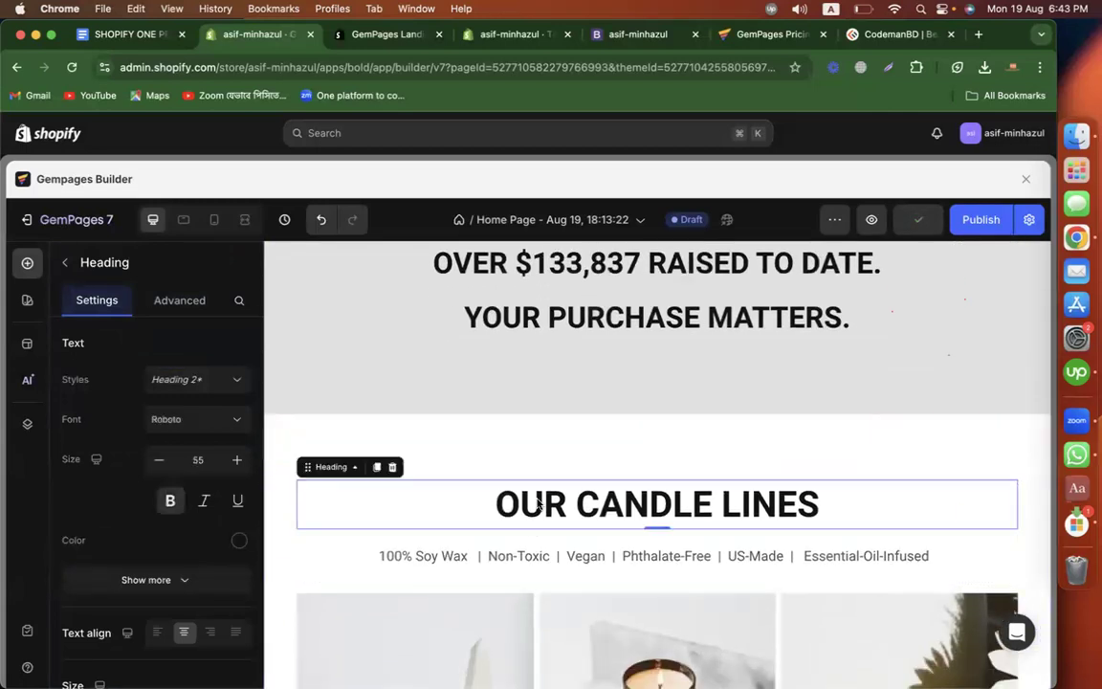
right_click(537, 504)
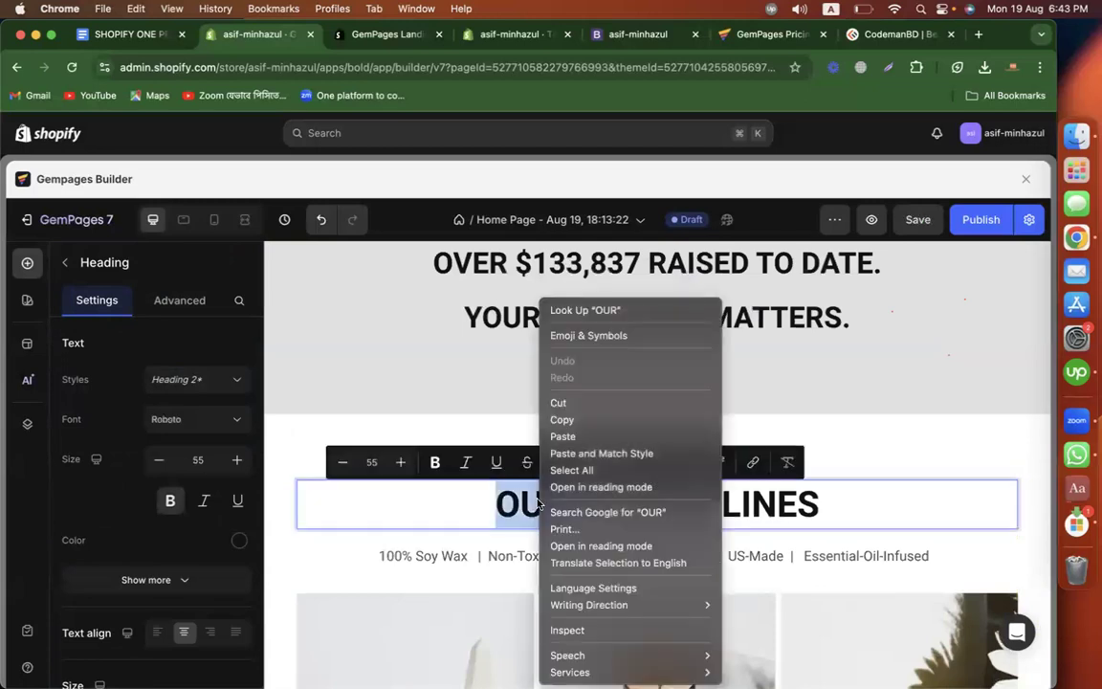
click(450, 422)
click(449, 423)
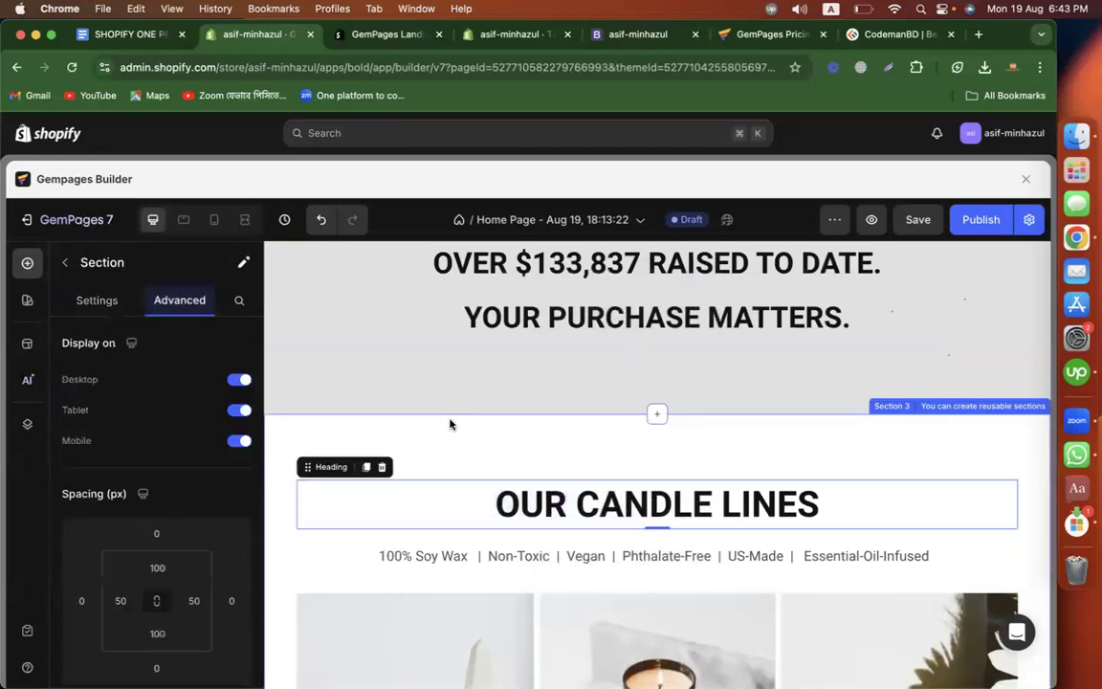
right_click(521, 507)
click(510, 435)
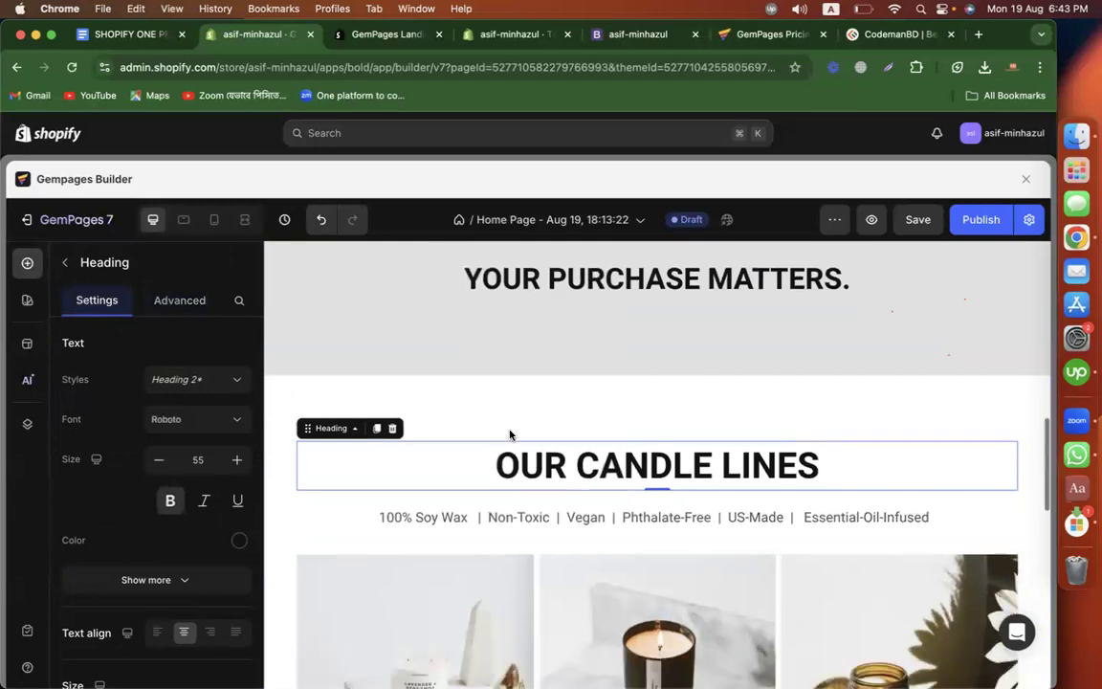
scroll(510, 435, down, 5)
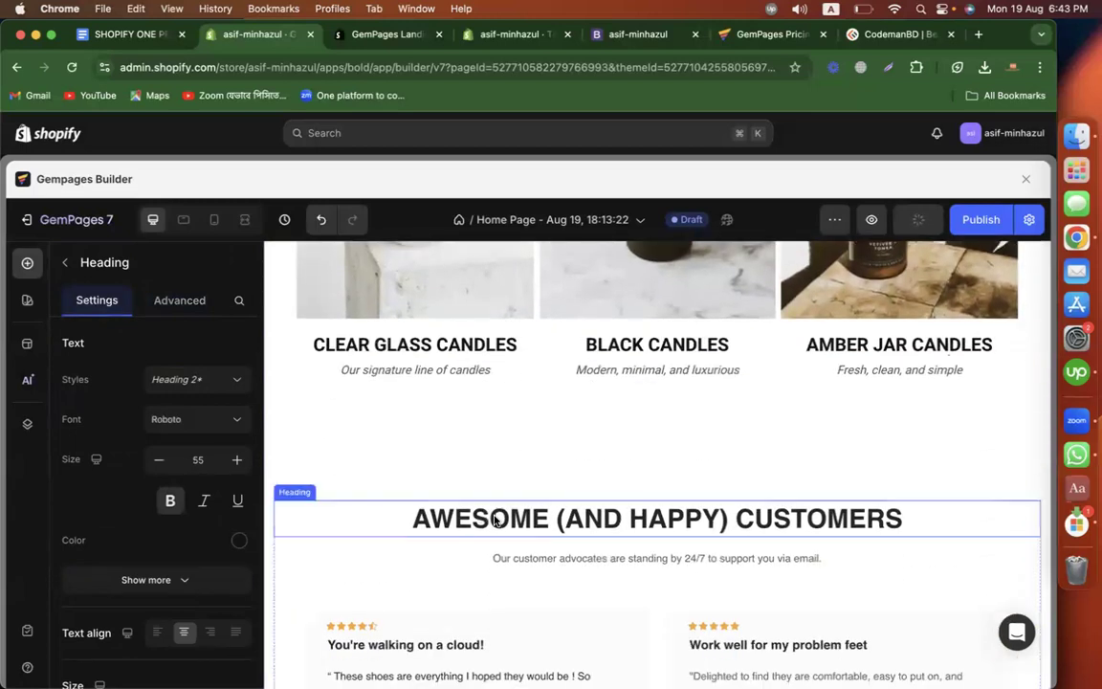
right_click(495, 519)
click(482, 458)
Step: Check the testimonials text in the project document and delete the "Our customer advocates" text block below the customers heading
click(124, 34)
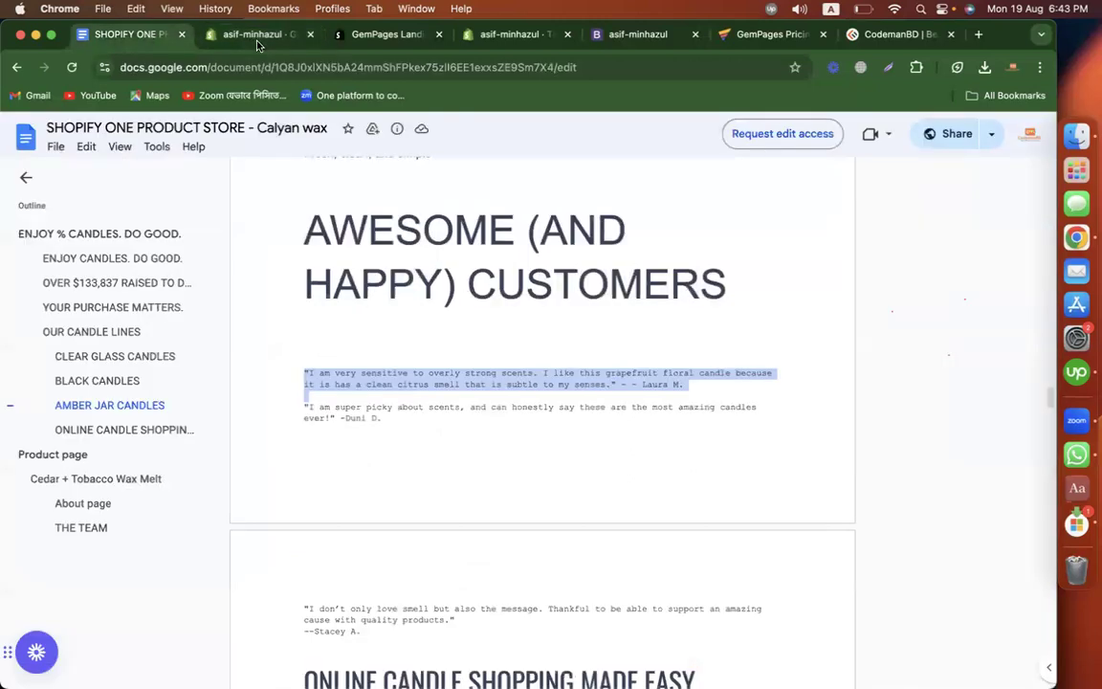
click(254, 36)
scroll(512, 503, down, 2)
click(514, 502)
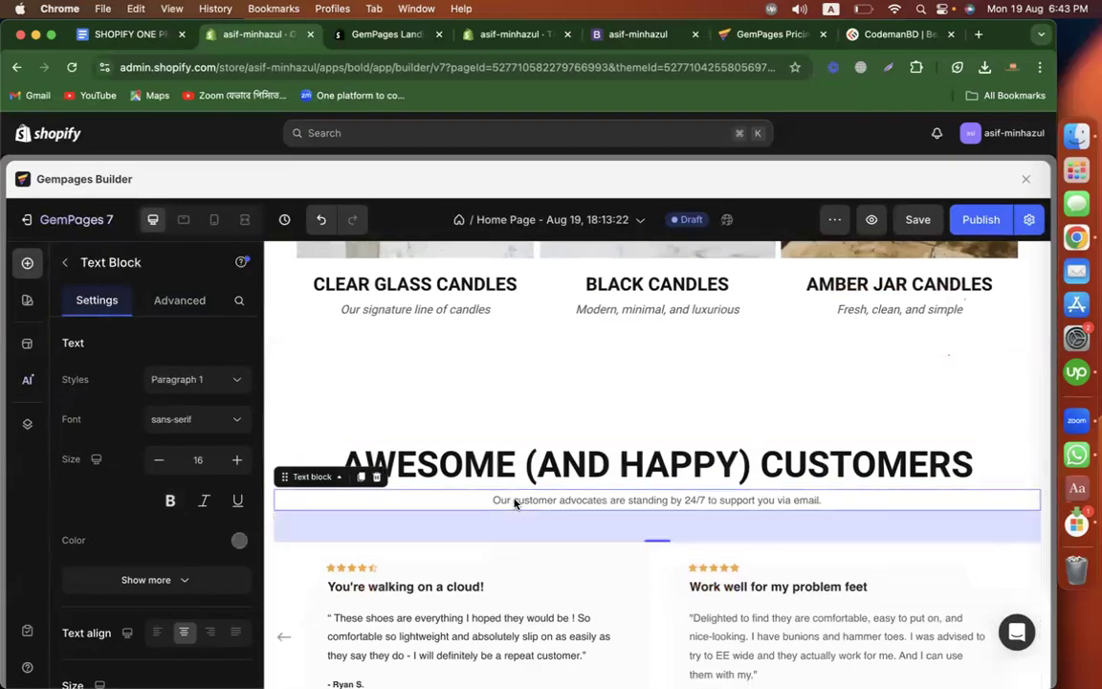
click(376, 477)
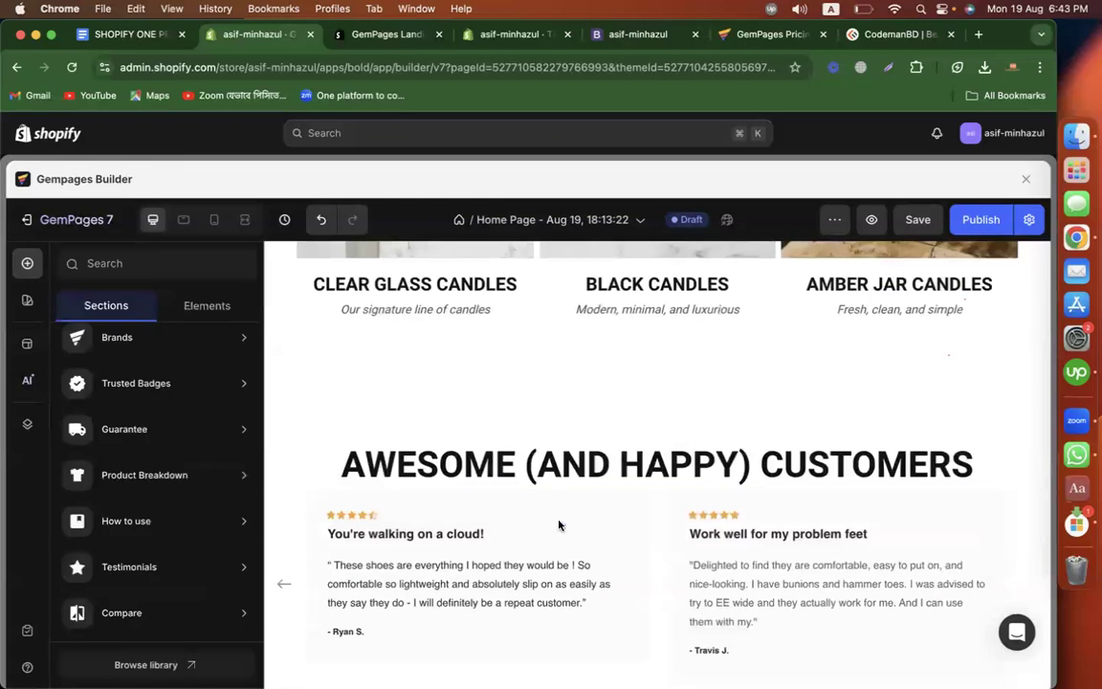
Step: Set the bottom padding of the AWESOME (AND HAPPY) CUSTOMERS heading to 30 px
click(524, 387)
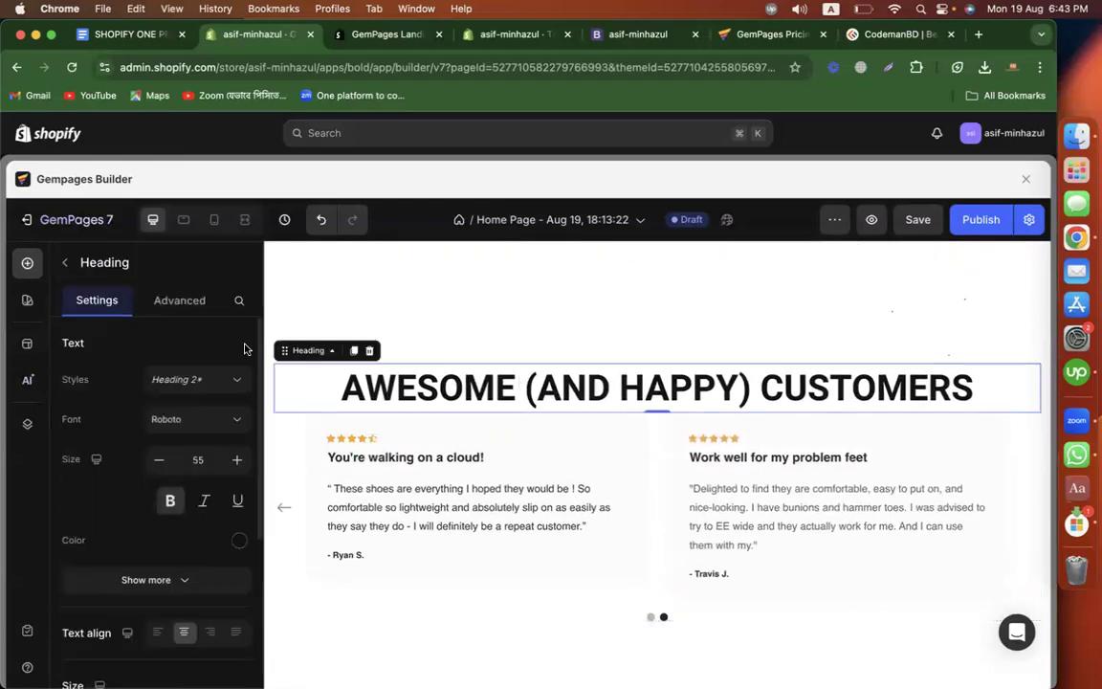
click(176, 301)
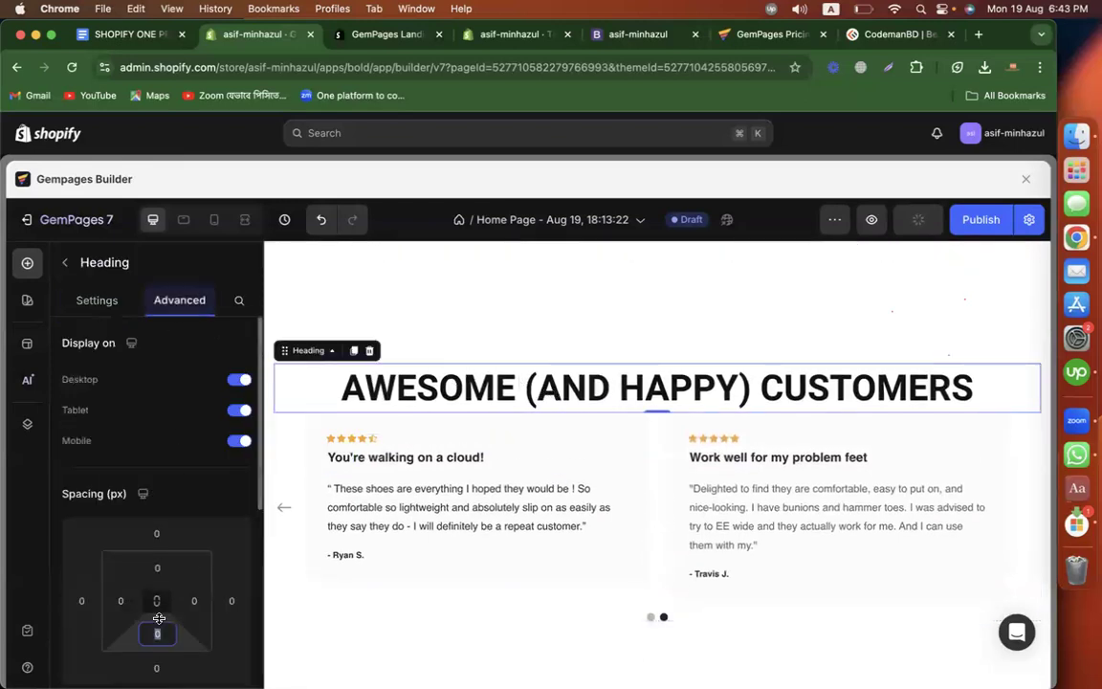
text(30)
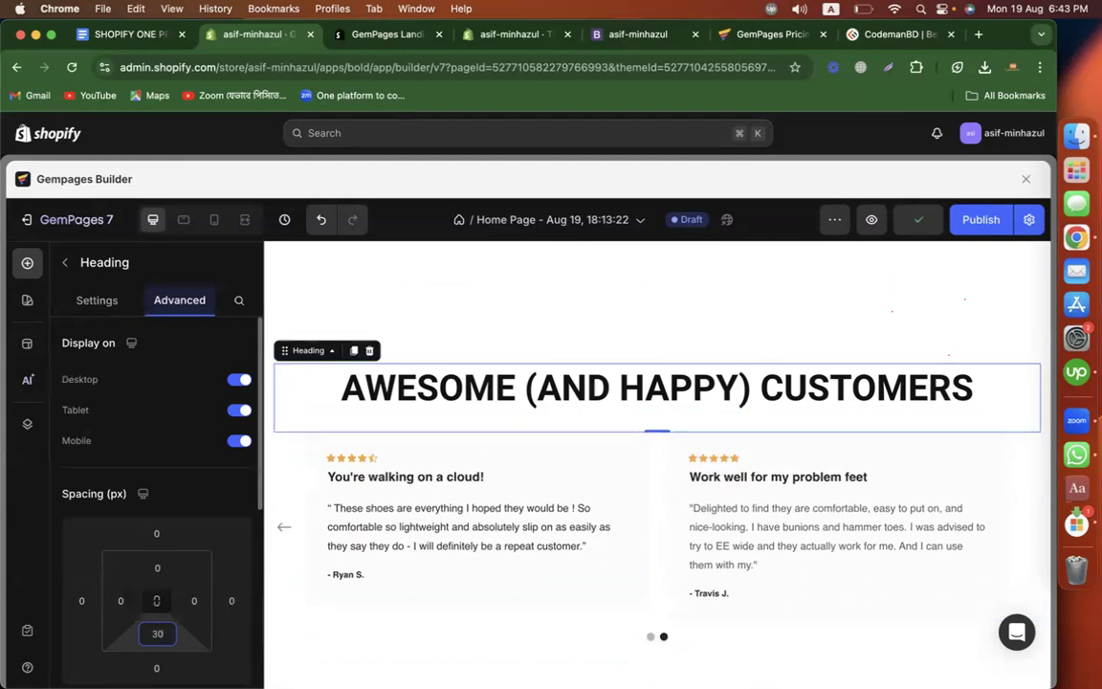
Step: Page through the testimonial carousel and examine its review cards and slide order
scroll(431, 612, down, 3)
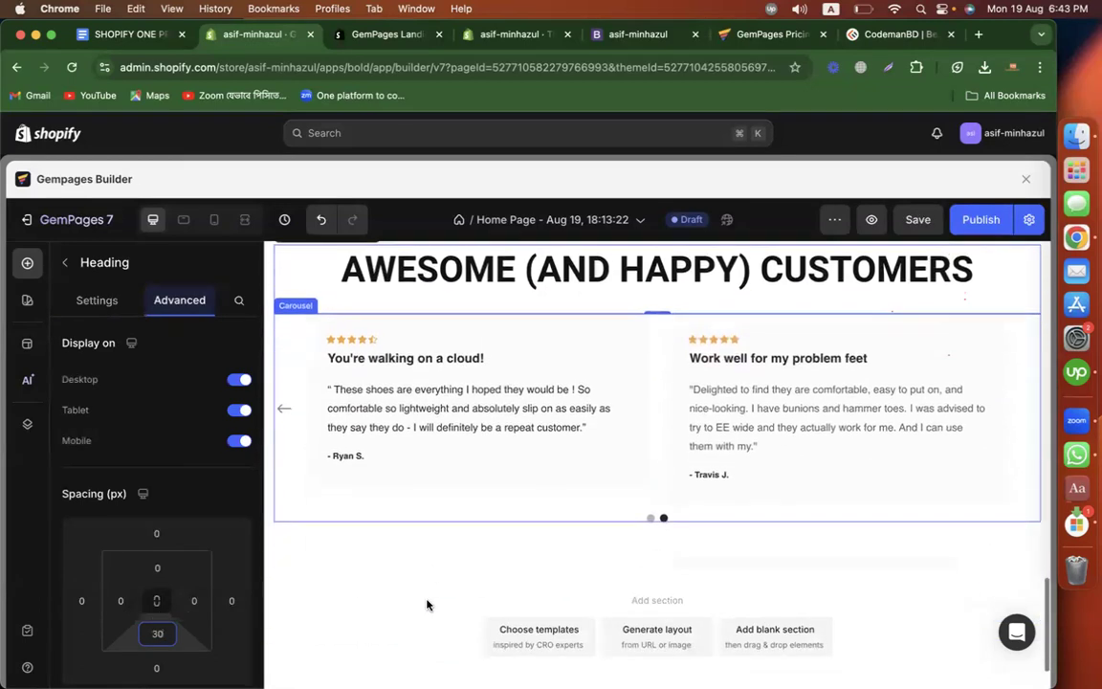
click(283, 410)
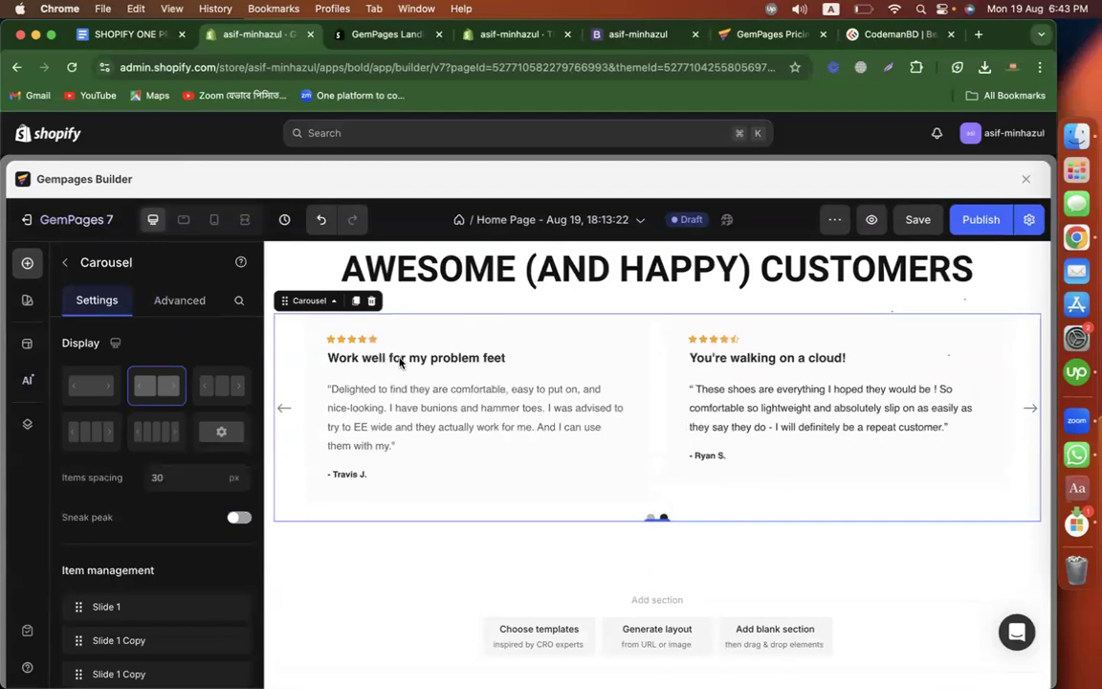
click(598, 333)
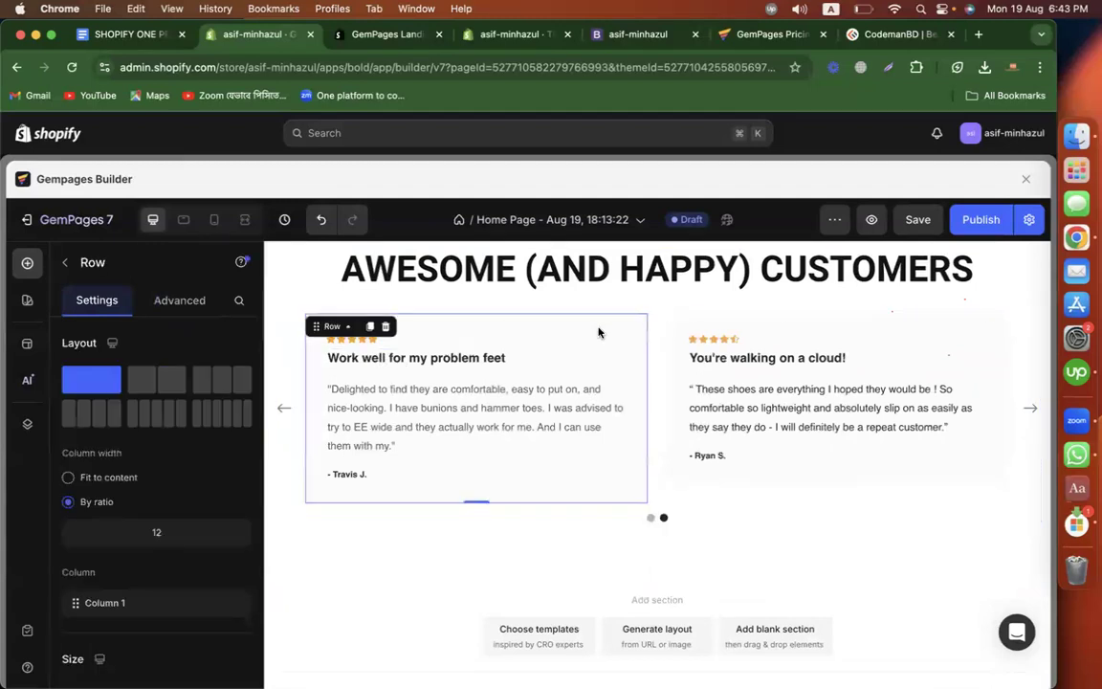
click(823, 402)
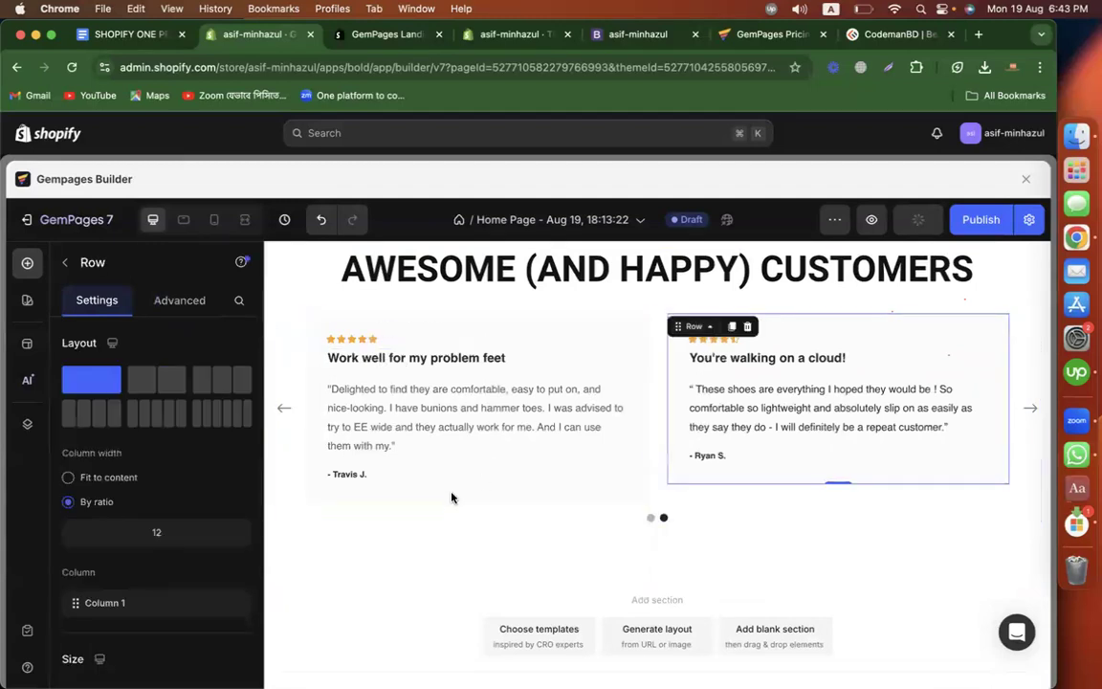
click(421, 513)
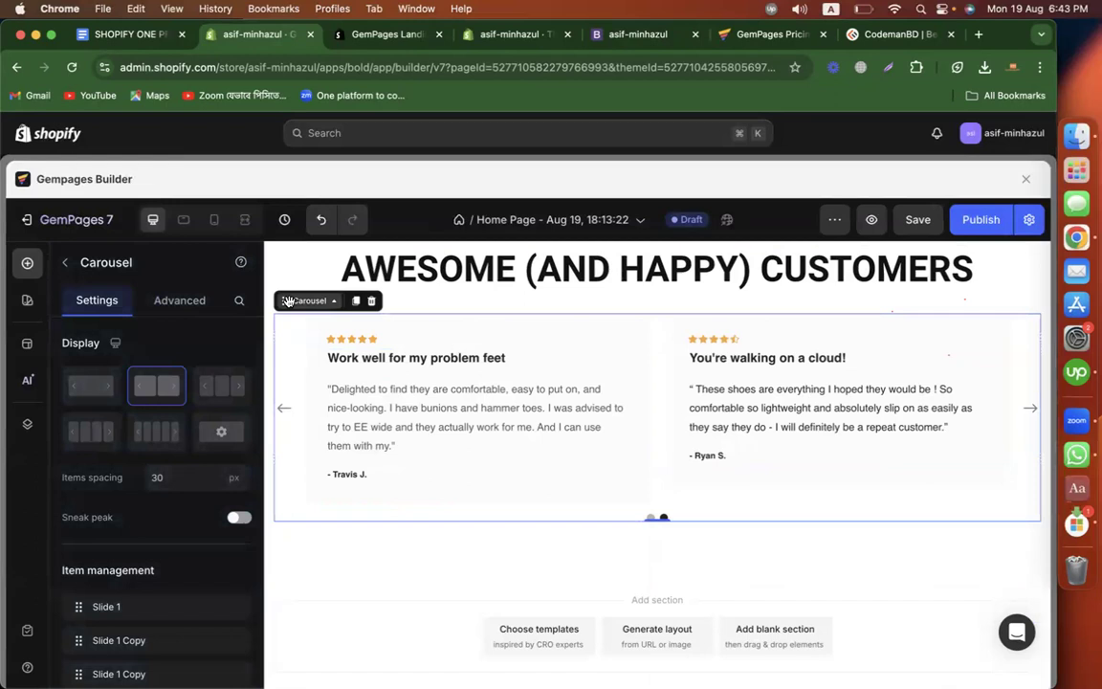
click(1029, 410)
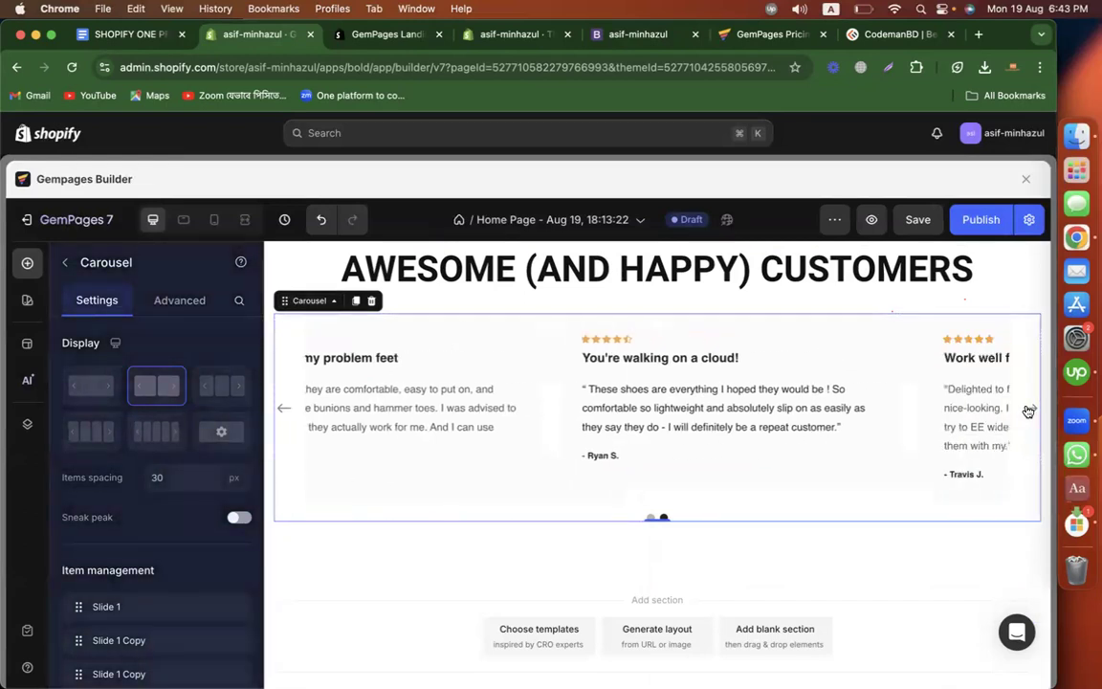
click(283, 410)
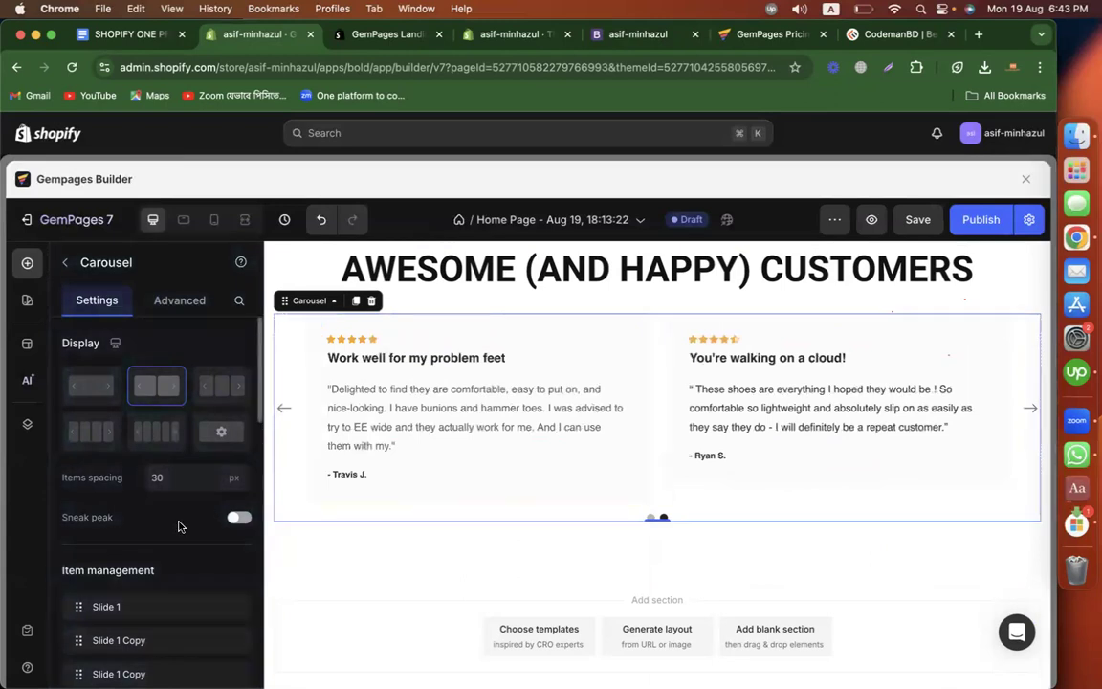
Step: Check the testimonials in the project document and delete the last slide, "Slide 1 Copy Copy", from the testimonial carousel
scroll(153, 497, down, 3)
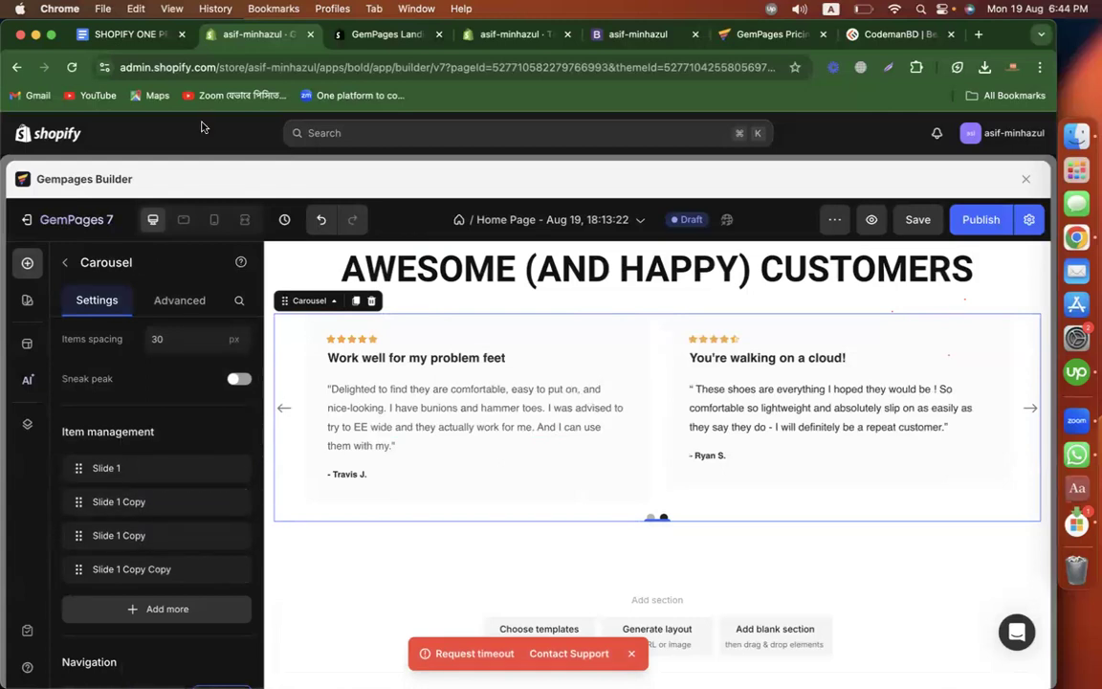
click(139, 35)
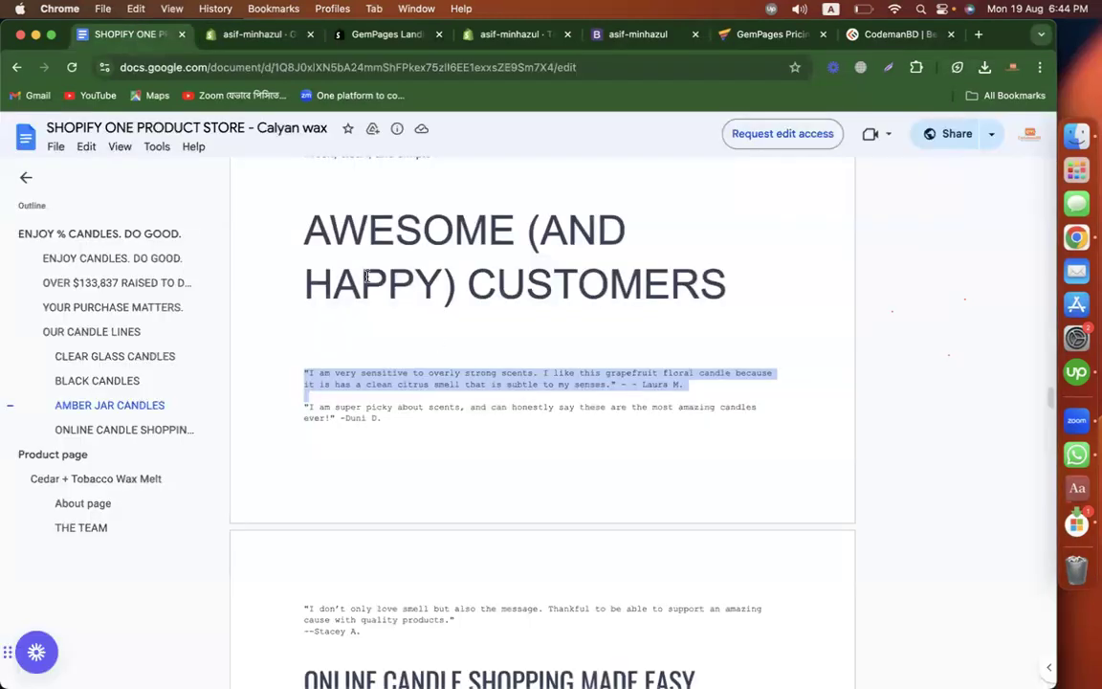
scroll(392, 334, down, 2)
click(402, 346)
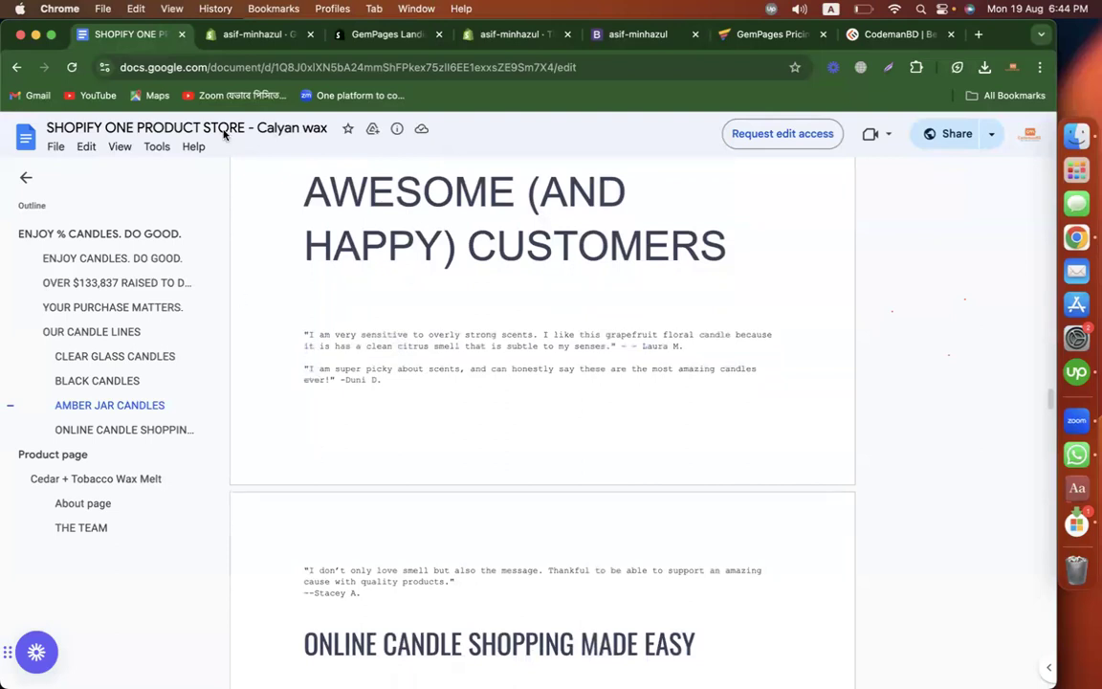
click(221, 37)
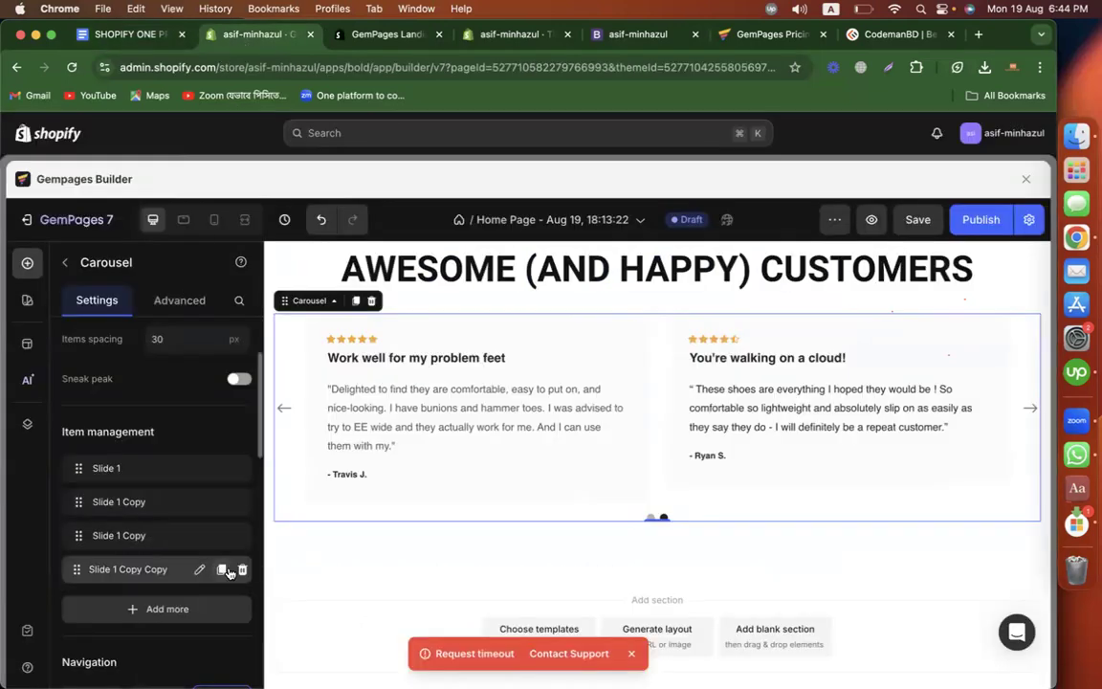
click(241, 570)
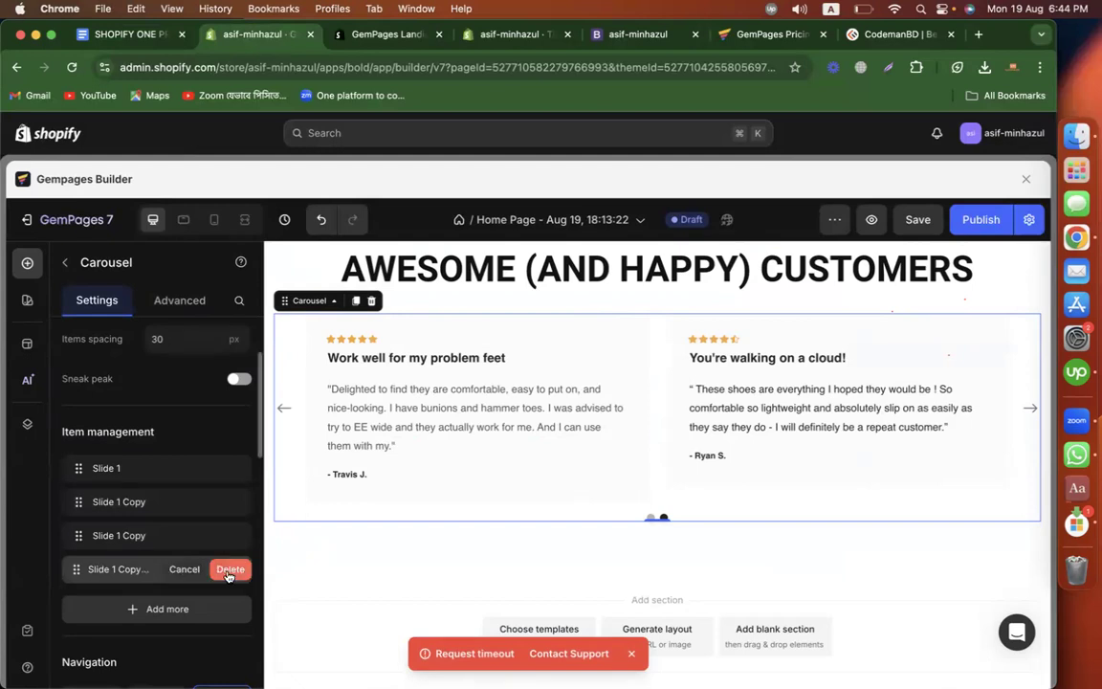
click(229, 569)
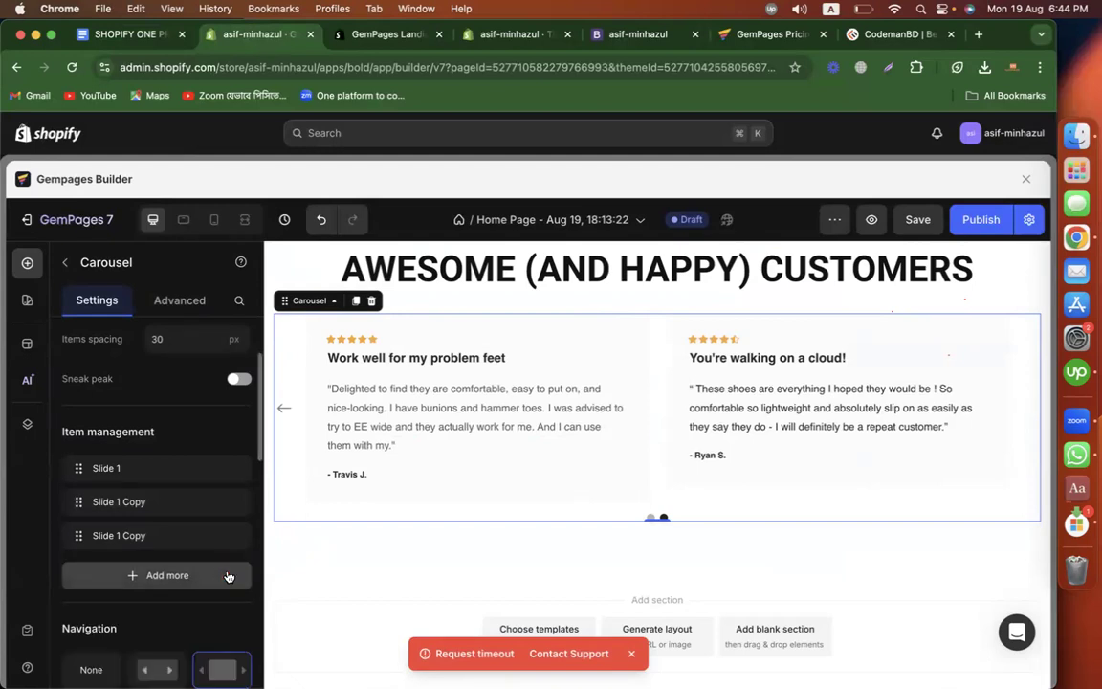
Step: Show Slide 1 and replace its review text with the project document's quote beginning "I am very sensitive to overly strong scents"
click(115, 40)
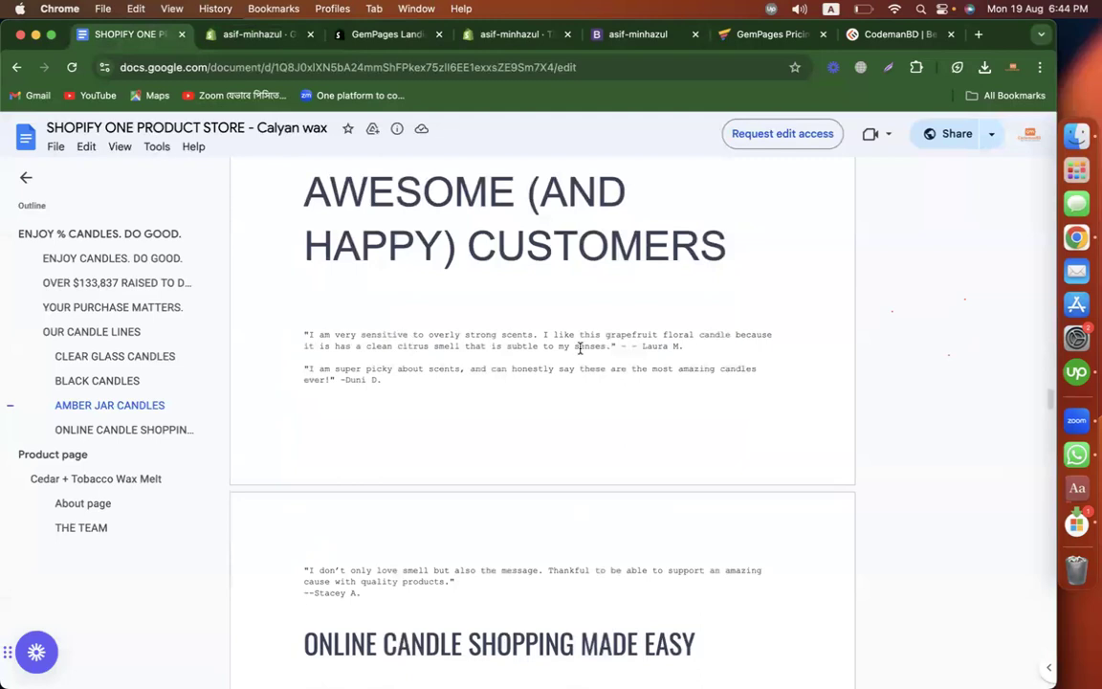
click(214, 35)
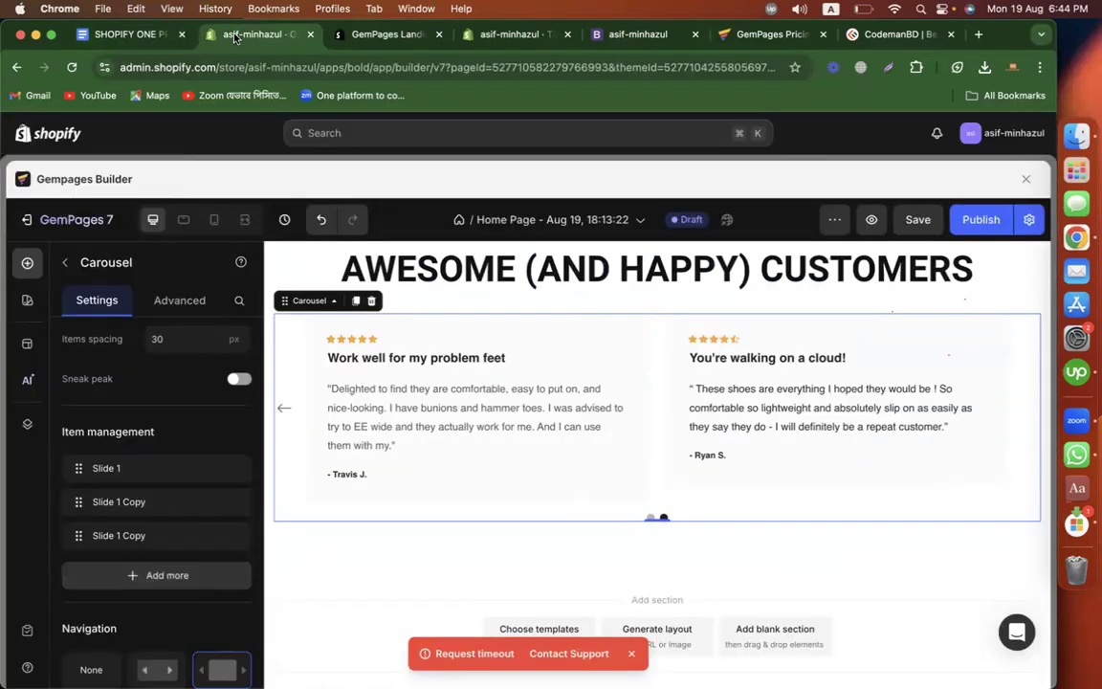
click(128, 469)
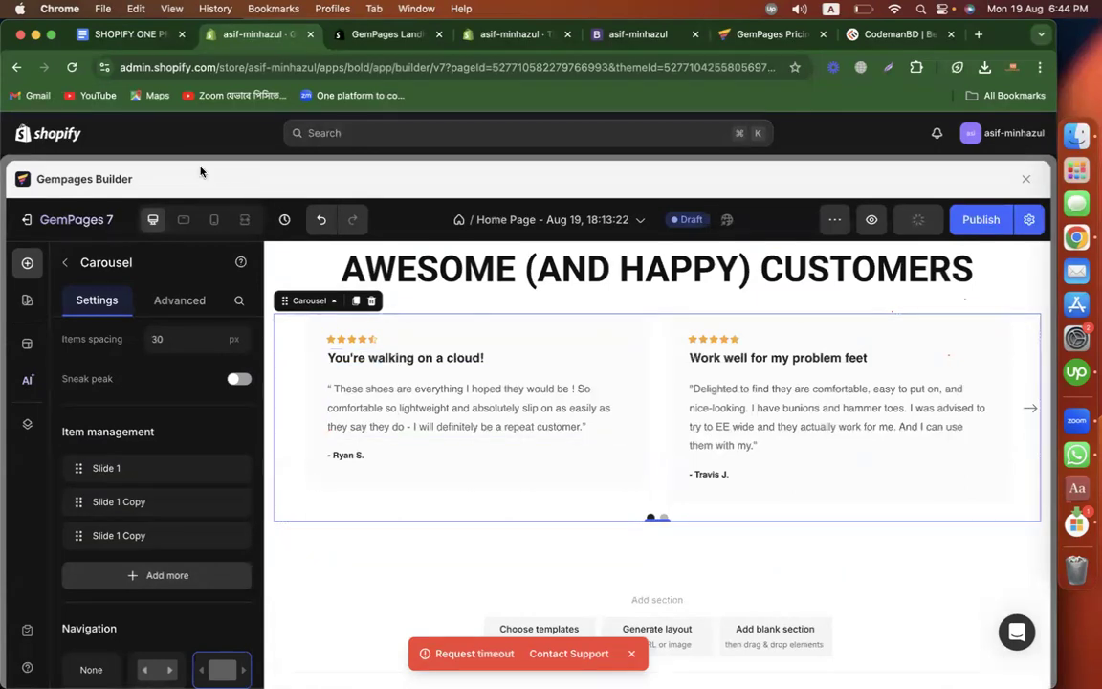
click(108, 35)
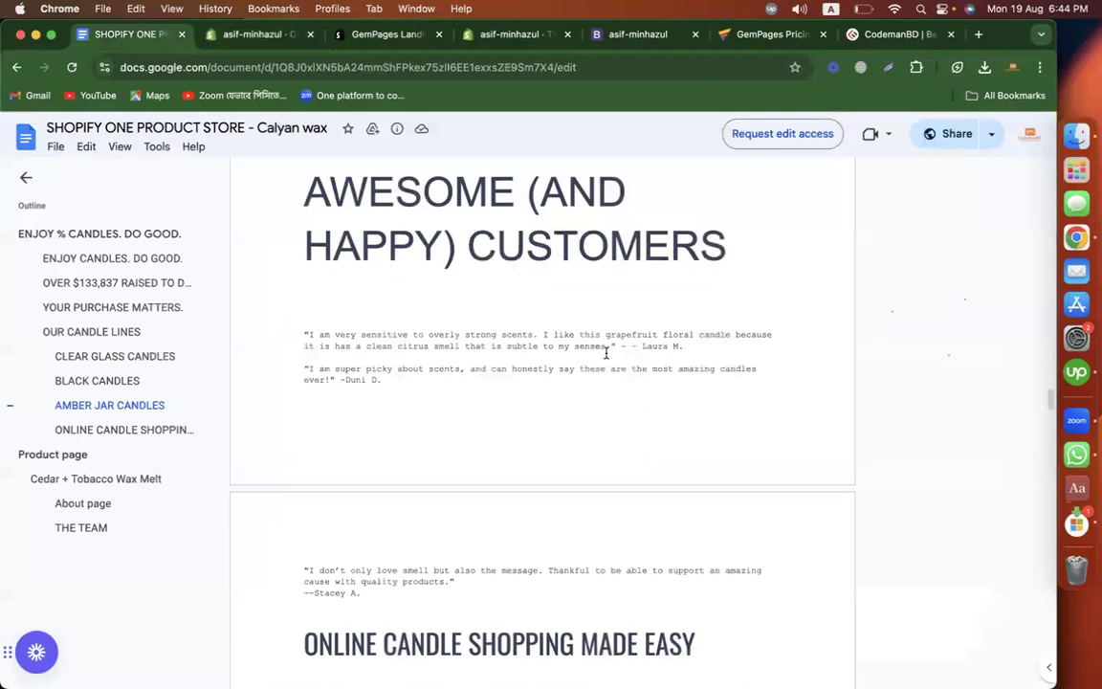
drag(615, 347, 287, 335)
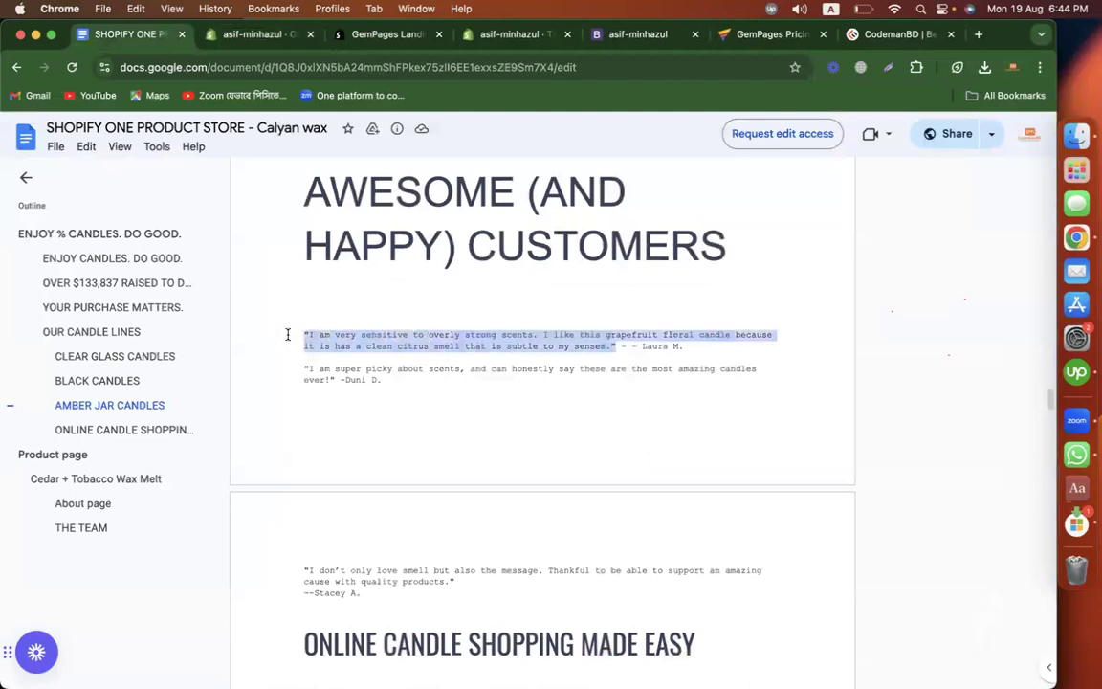
key(super+c)
click(286, 36)
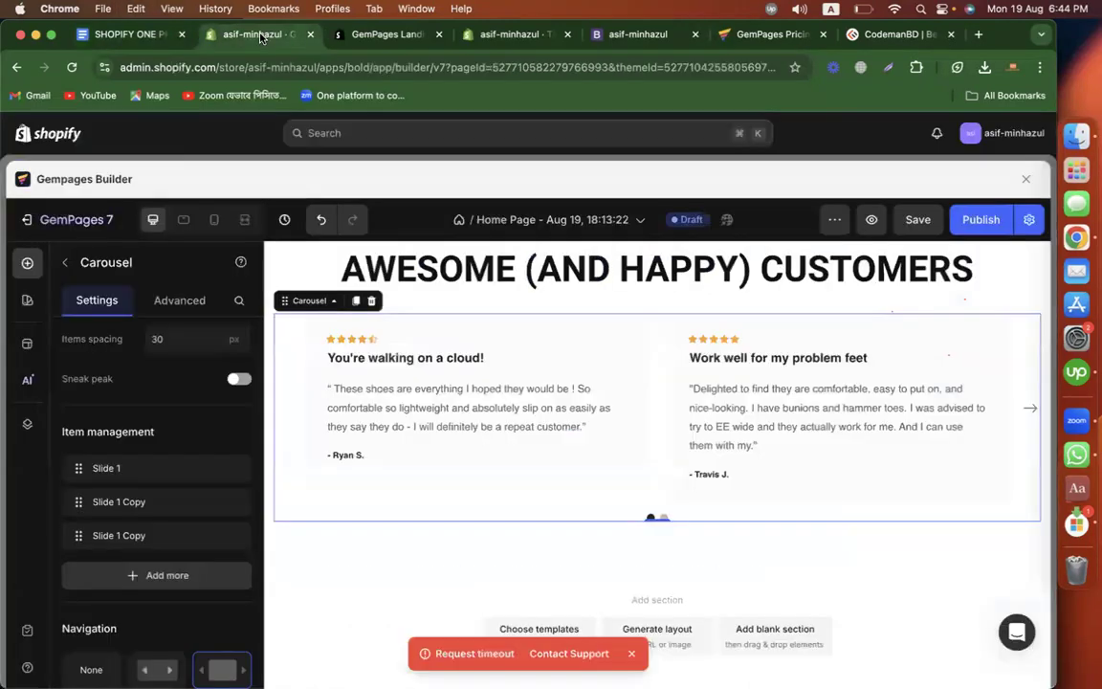
double_click(413, 415)
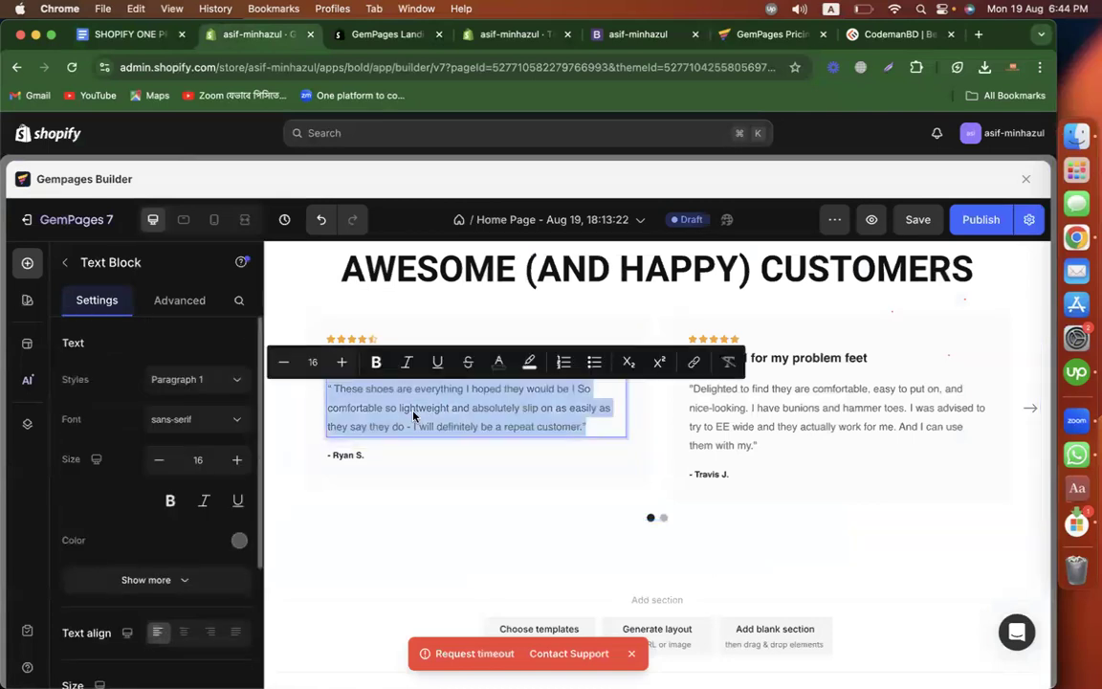
key(super+v)
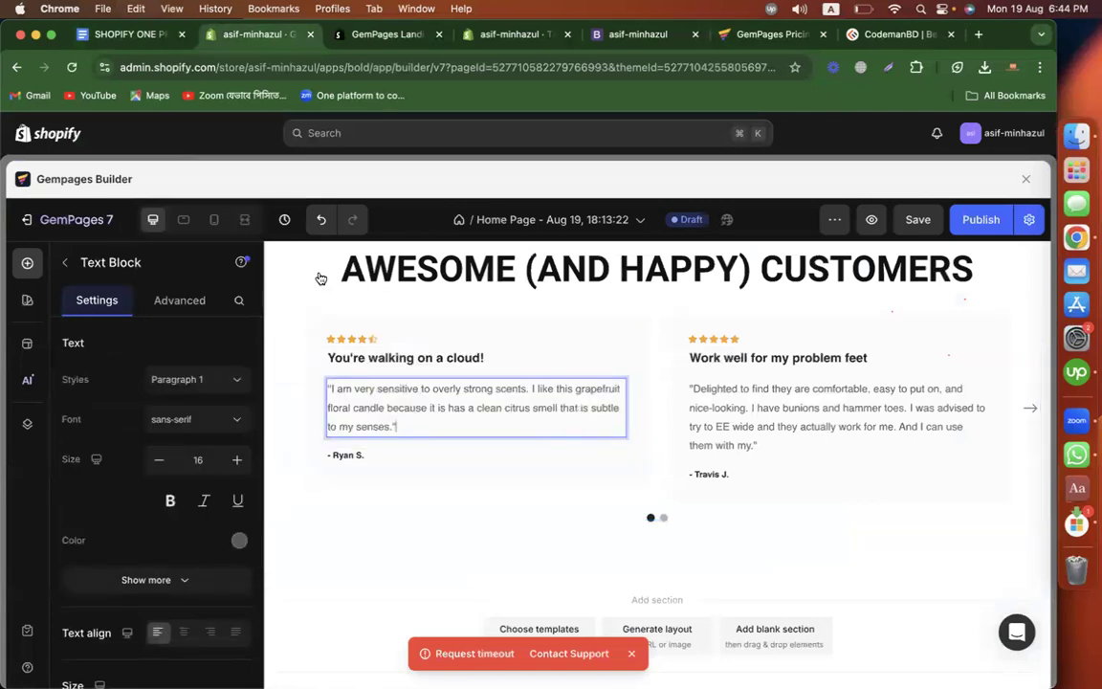
Step: Replace the reviewer's name on the first testimonial card with the name given for that quote in the project document
click(118, 38)
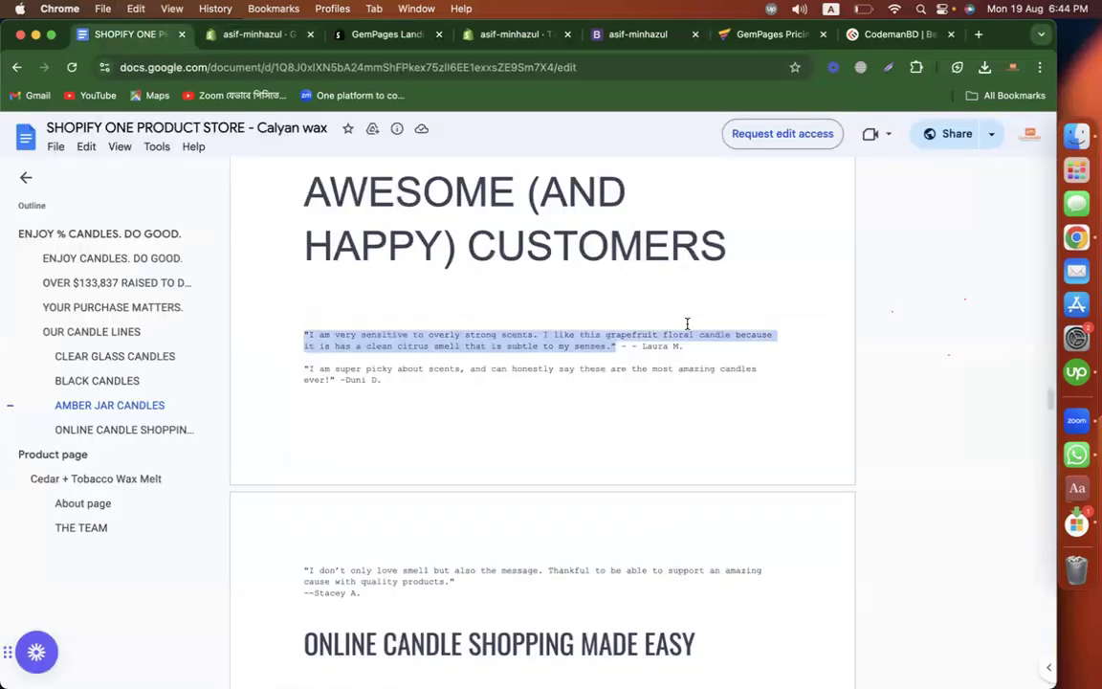
drag(631, 347, 697, 347)
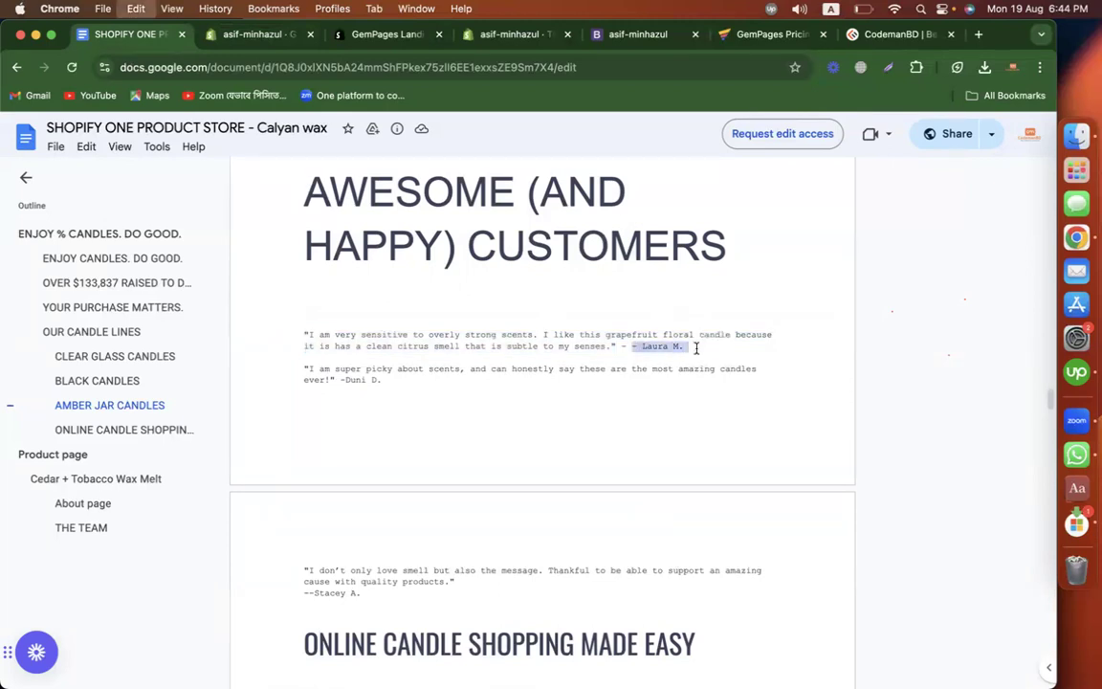
click(254, 34)
click(347, 453)
double_click(345, 455)
key(super+a)
key(super+v)
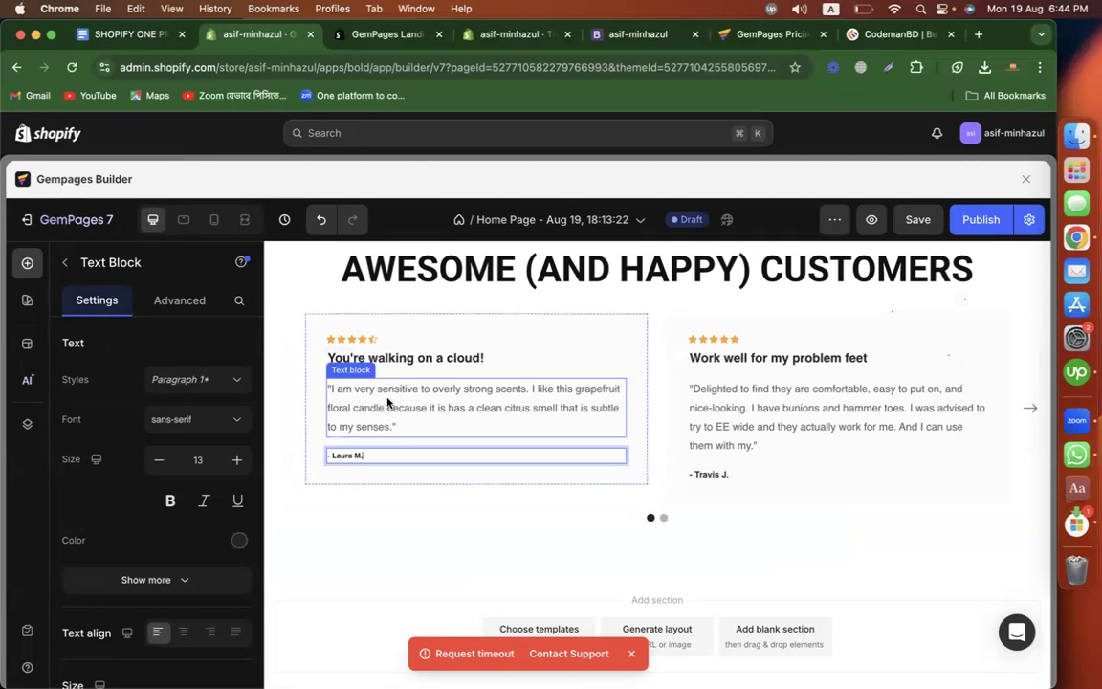
Step: Replace the first testimonial card's title with "Floral candle !", reusing the words from its review text
click(438, 413)
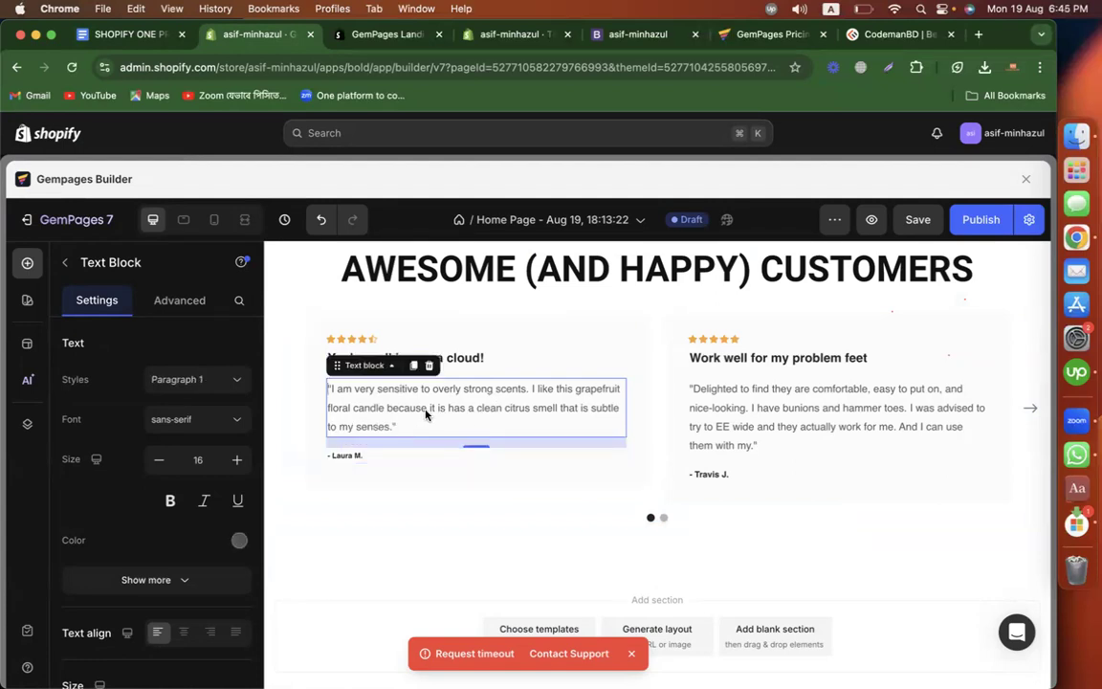
click(397, 413)
drag(328, 408, 385, 407)
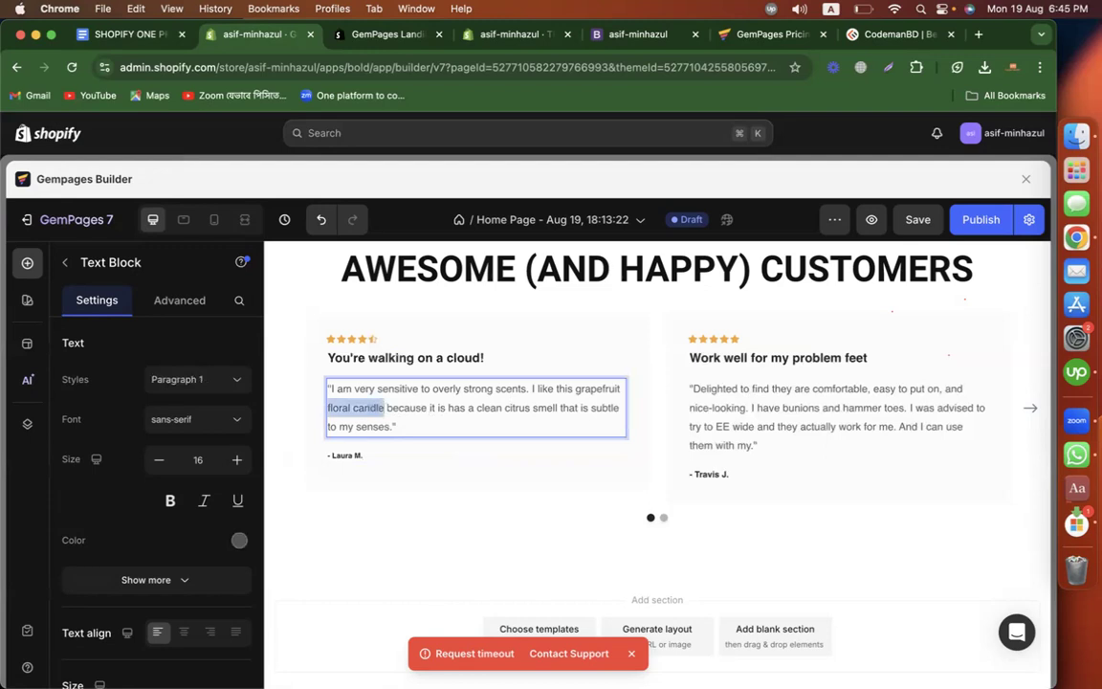
key(cmd+c)
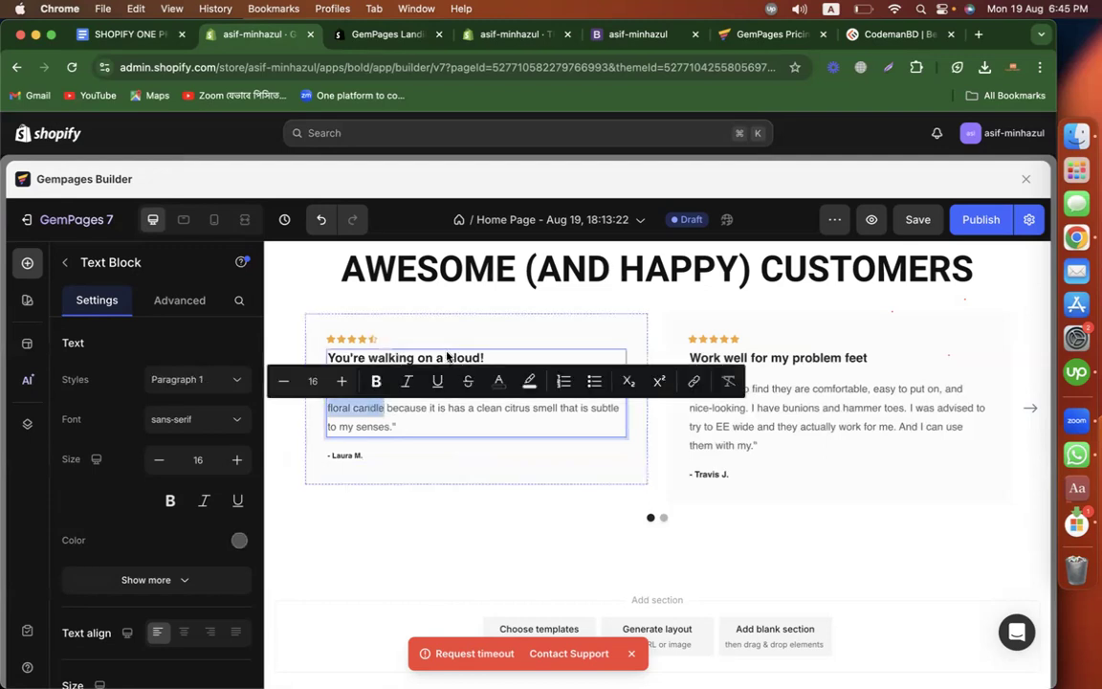
triple_click(450, 358)
key(cmd+v)
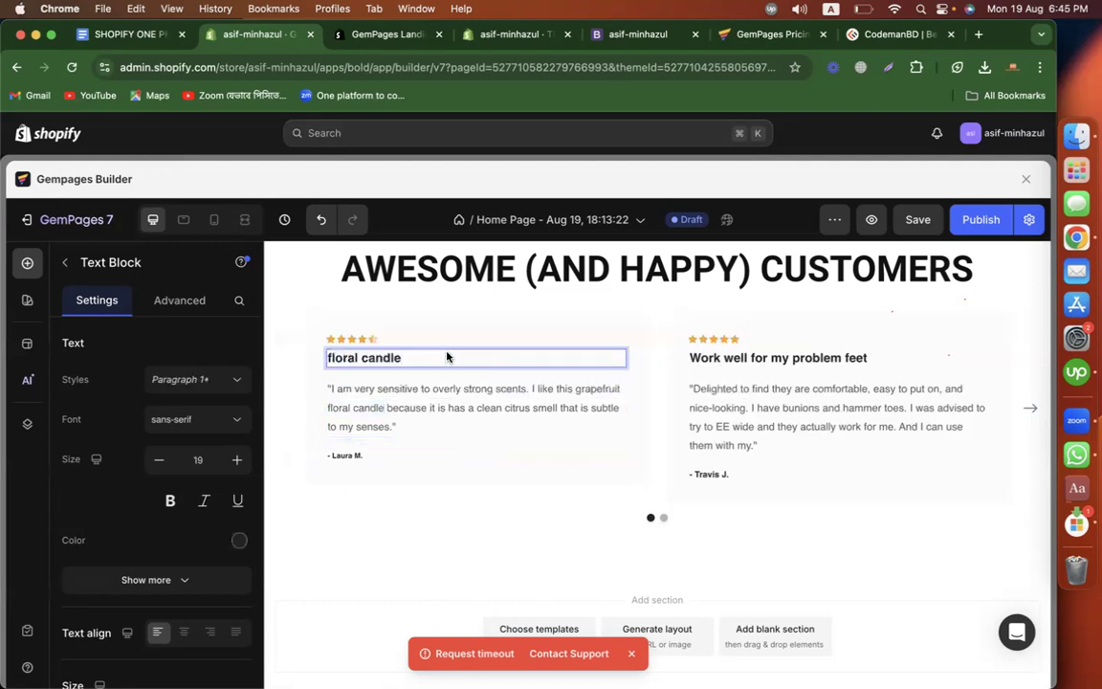
text(!)
key(super+a)
key(Left)
key(shift+Right)
text(F)
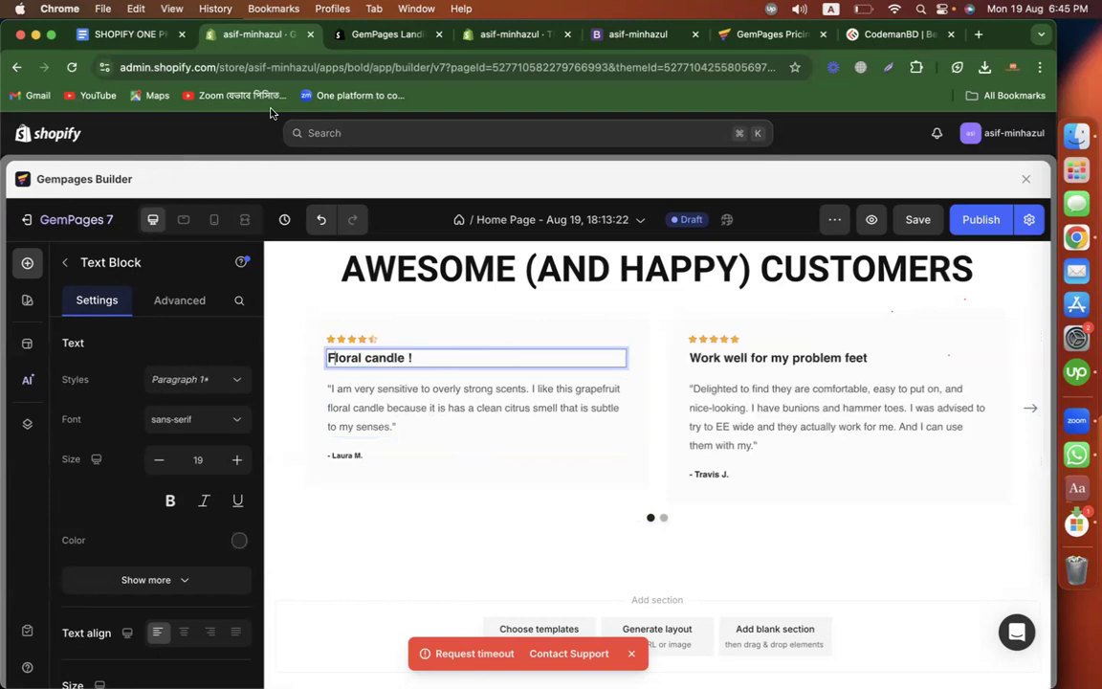
Step: Replace the second testimonial card's review text with the project document's quote beginning "I am super picky about scents"
click(142, 38)
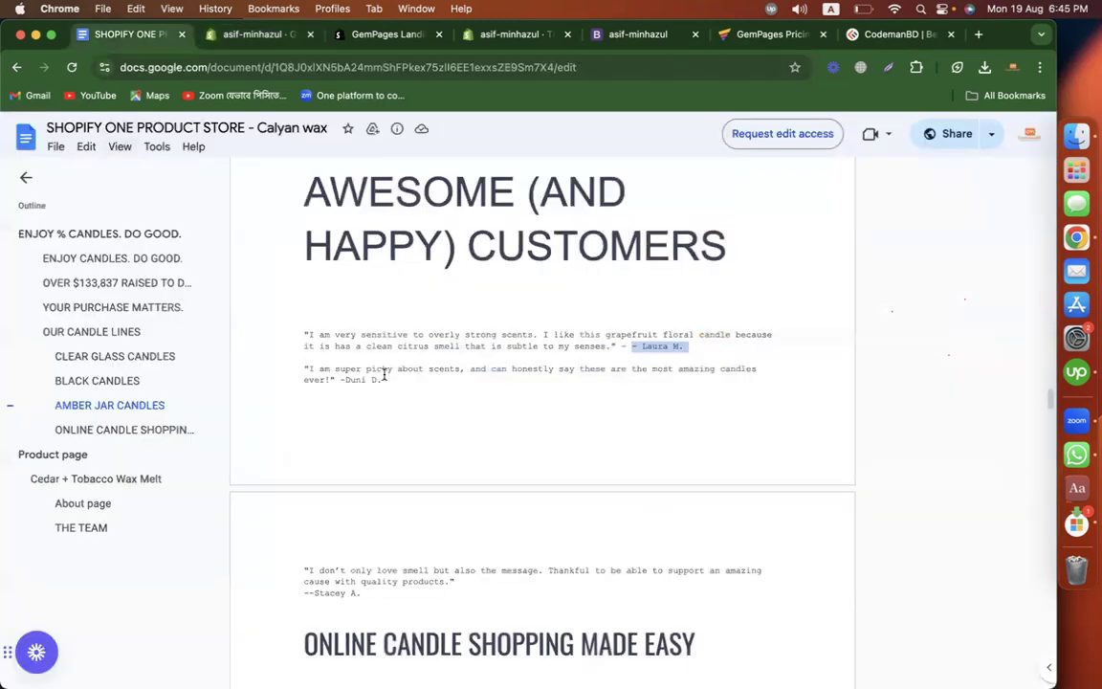
drag(336, 382, 284, 366)
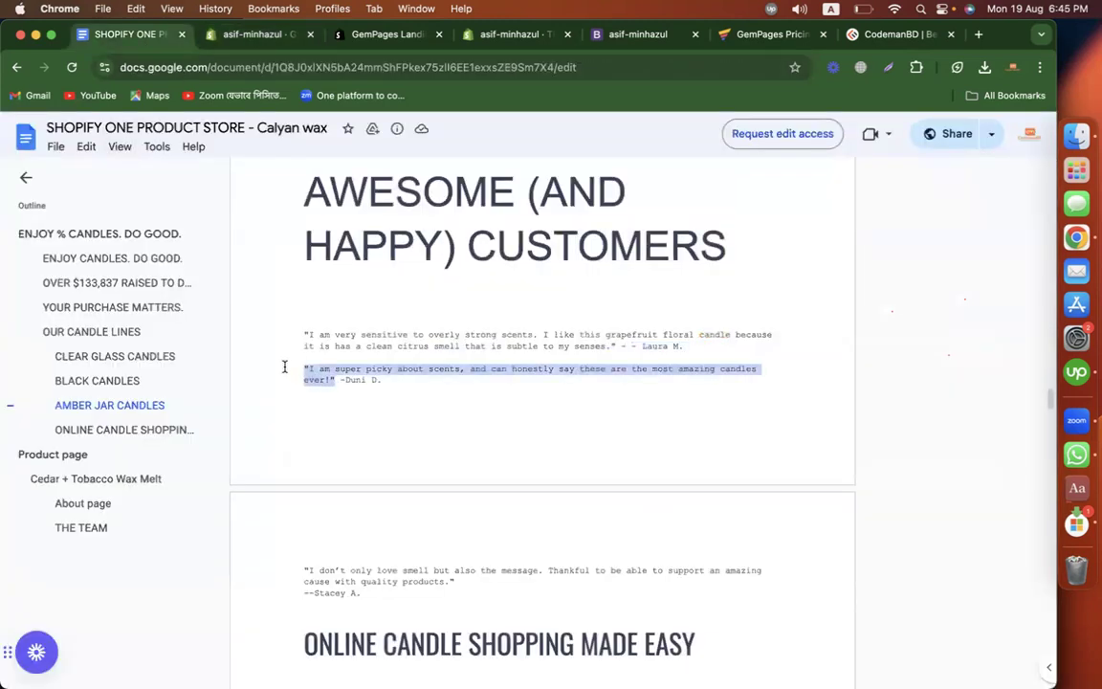
click(247, 34)
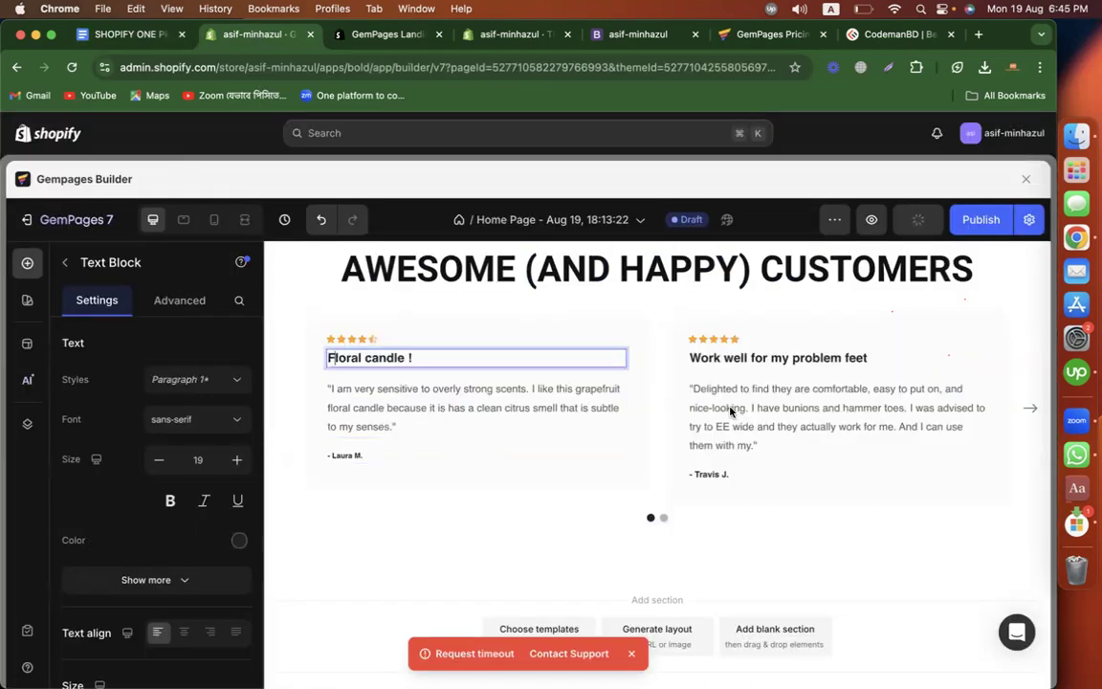
click(822, 405)
triple_click(823, 405)
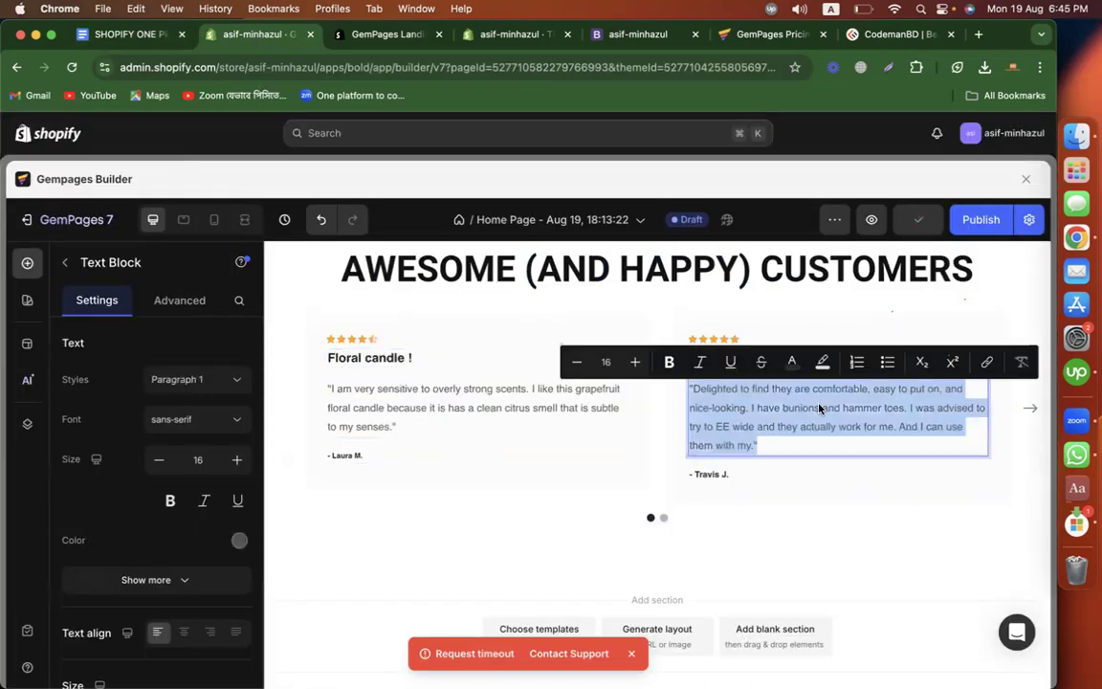
key(super+v)
Step: Replace the reviewer's name on the second testimonial card with the name given for its quote in the project document
click(107, 34)
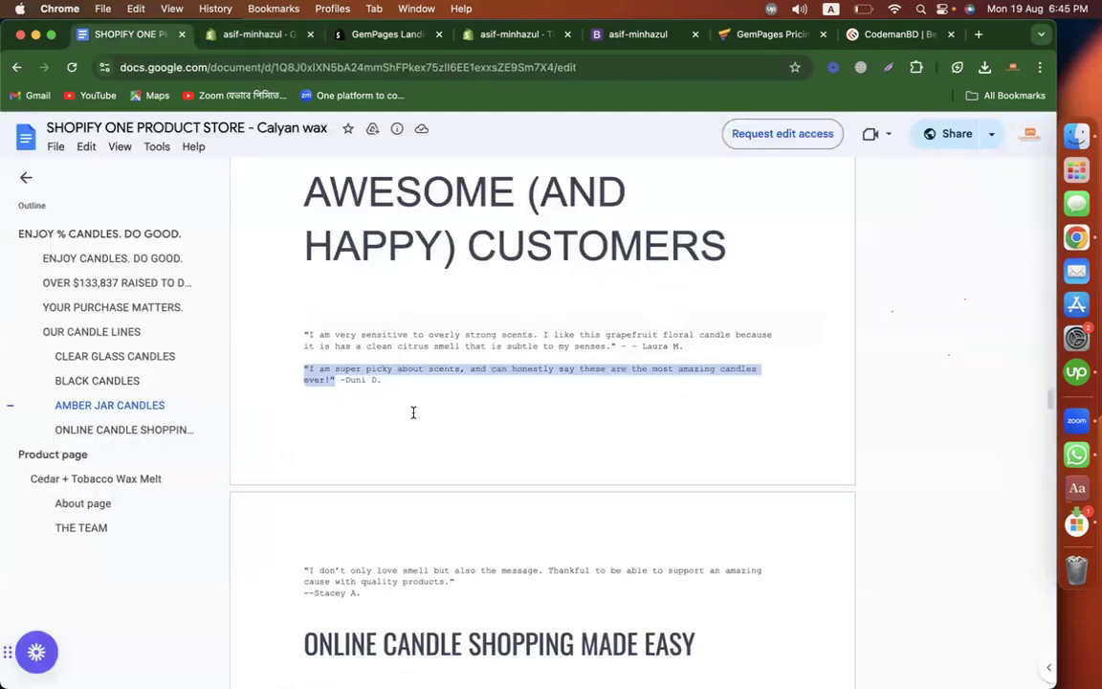
click(342, 379)
key(super+shift+Right)
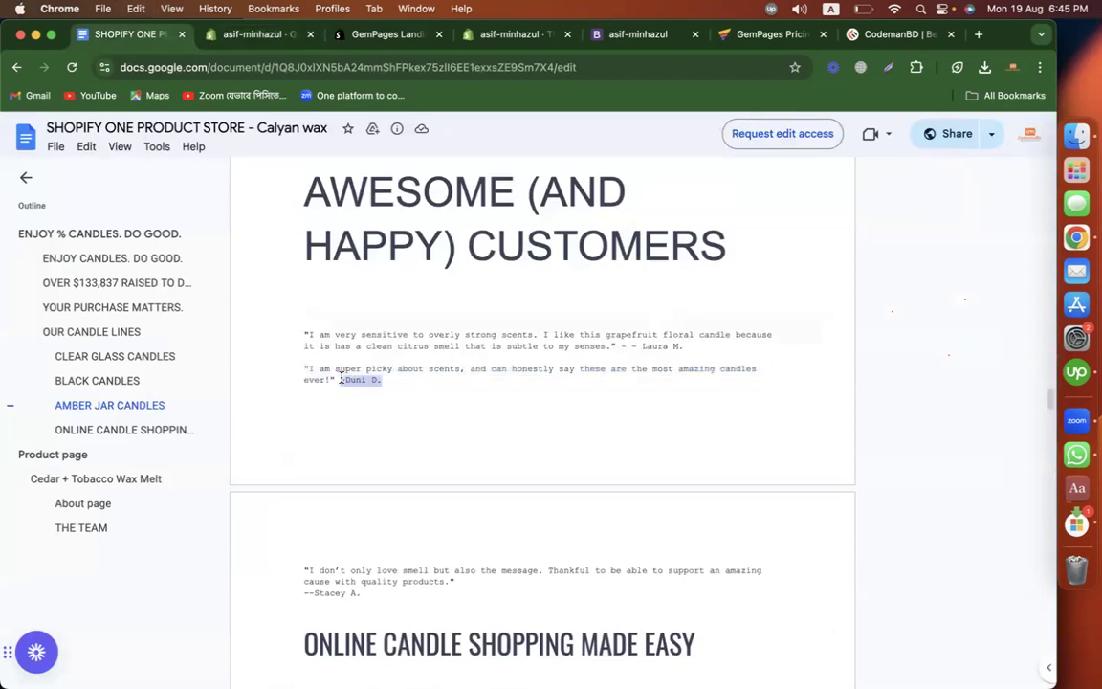
click(246, 37)
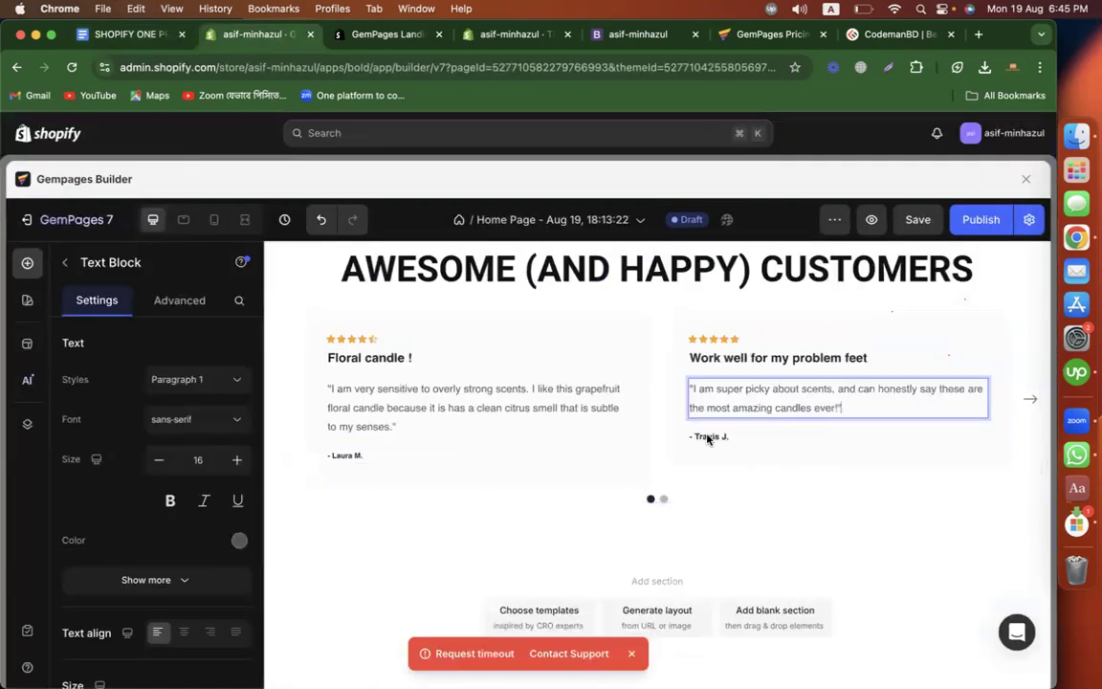
triple_click(708, 437)
key(super+v)
Step: Replace the second testimonial card's title with "Amazing candles ever!", reusing the closing words of its review text
click(766, 405)
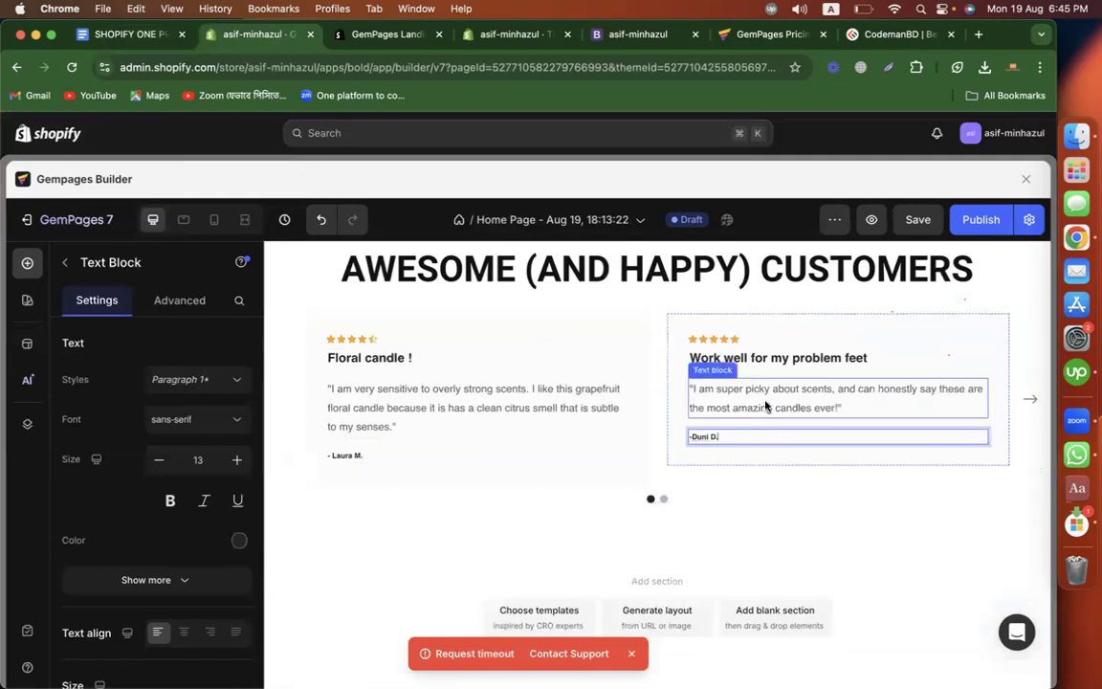
double_click(819, 394)
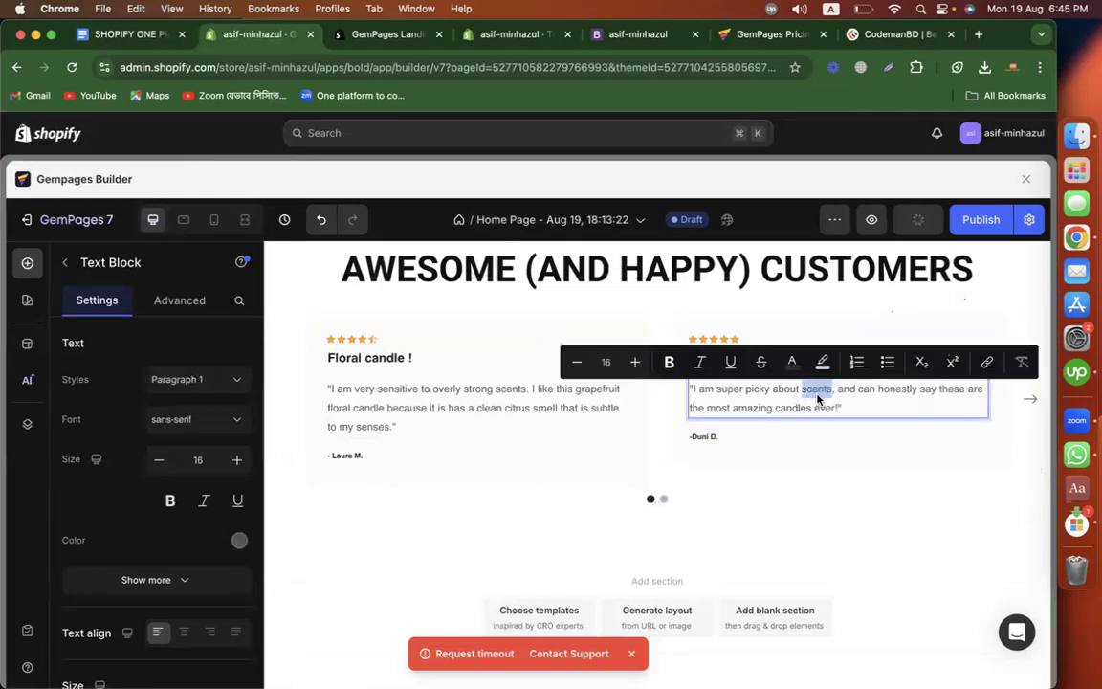
double_click(736, 411)
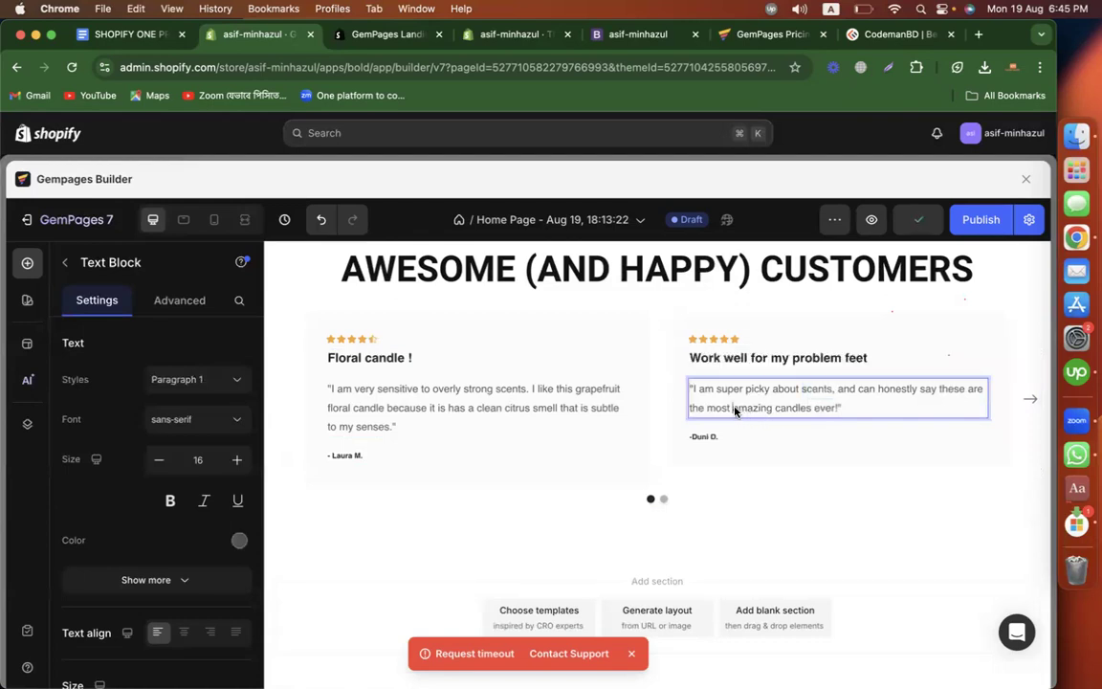
drag(816, 418, 834, 418)
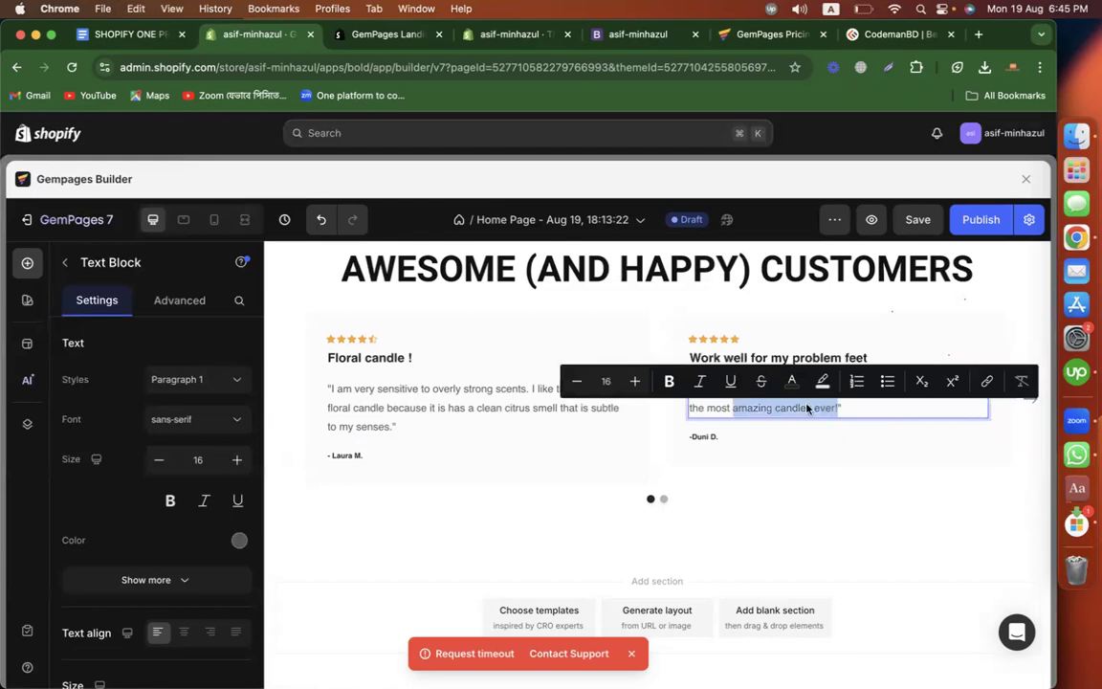
triple_click(770, 358)
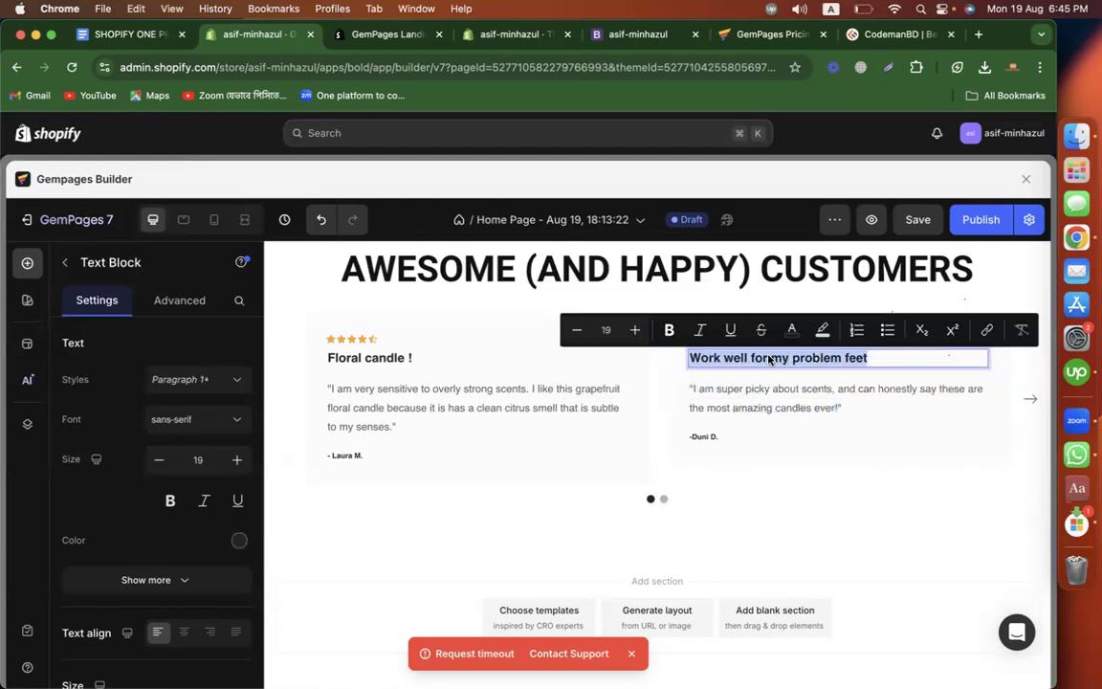
key(super+v)
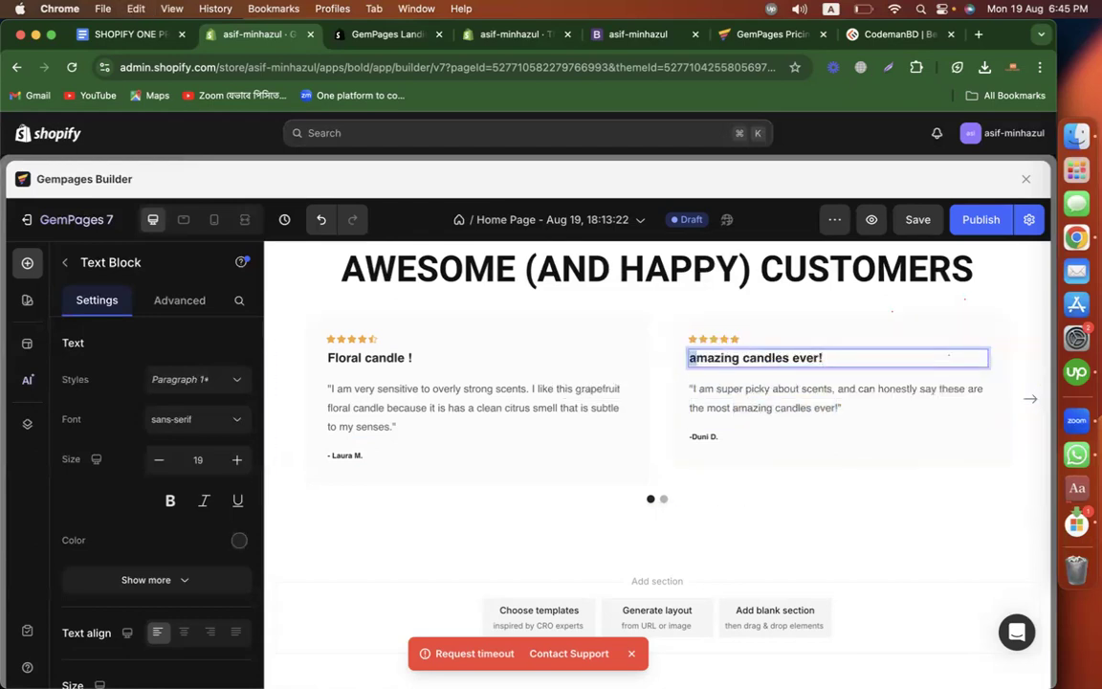
Step: Replace the third testimonial card's review text with the project document's quote beginning "I don't only love smell but also the message"
click(134, 36)
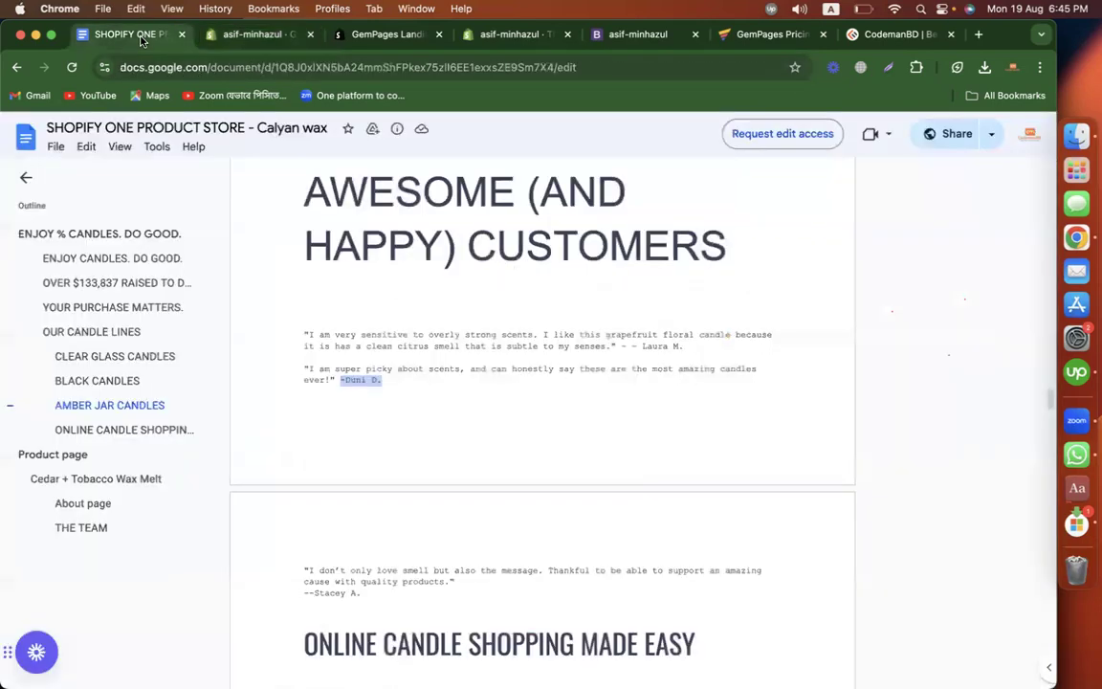
scroll(358, 471, down, 3)
drag(473, 453, 266, 438)
key(super+c)
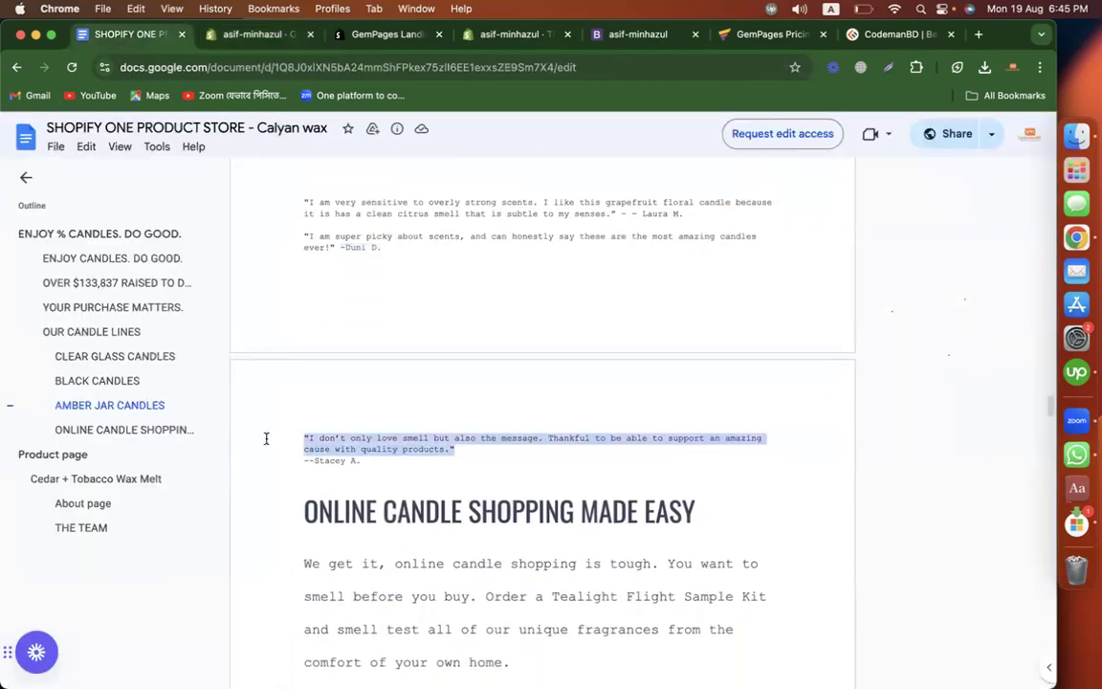
click(252, 36)
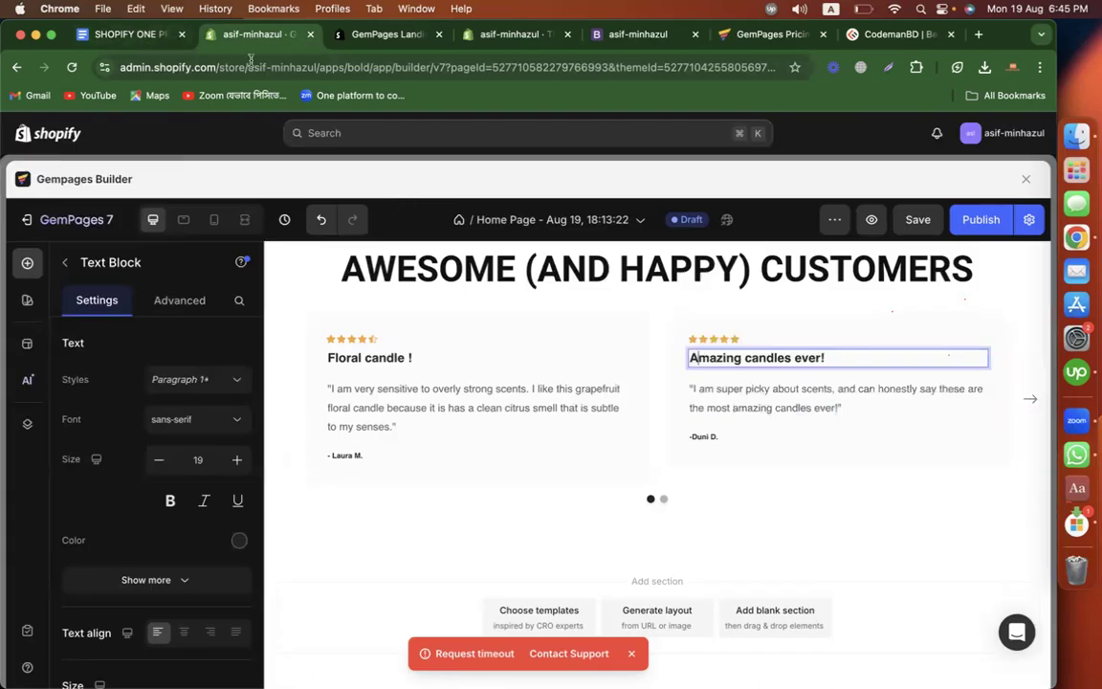
click(1033, 400)
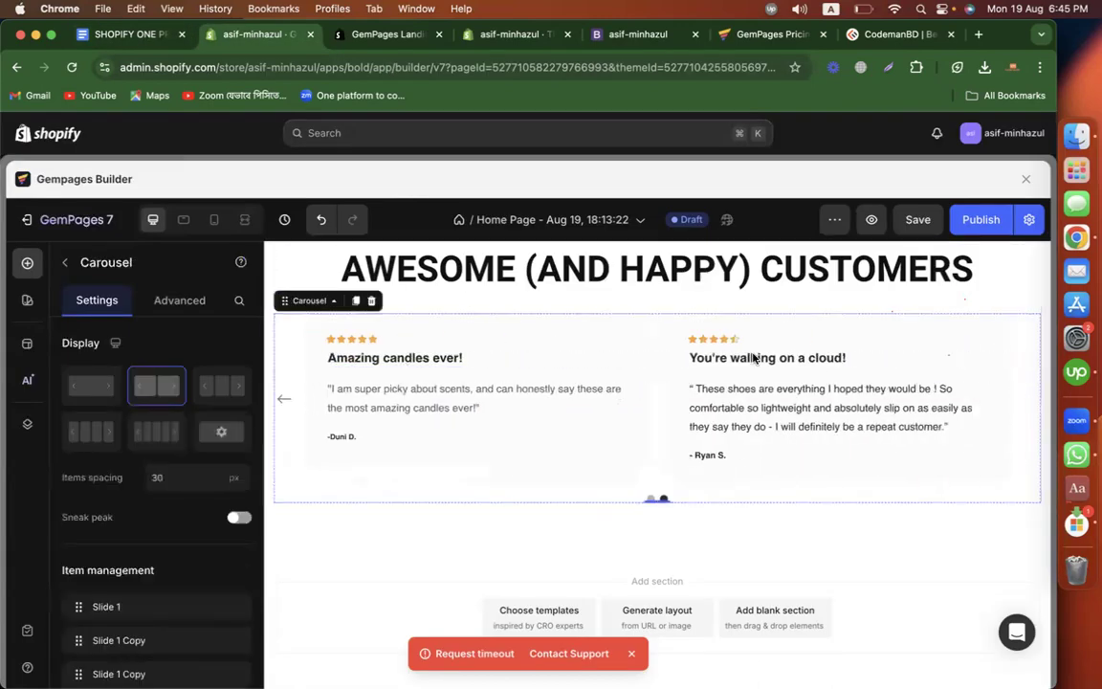
click(771, 409)
double_click(773, 411)
key(super+v)
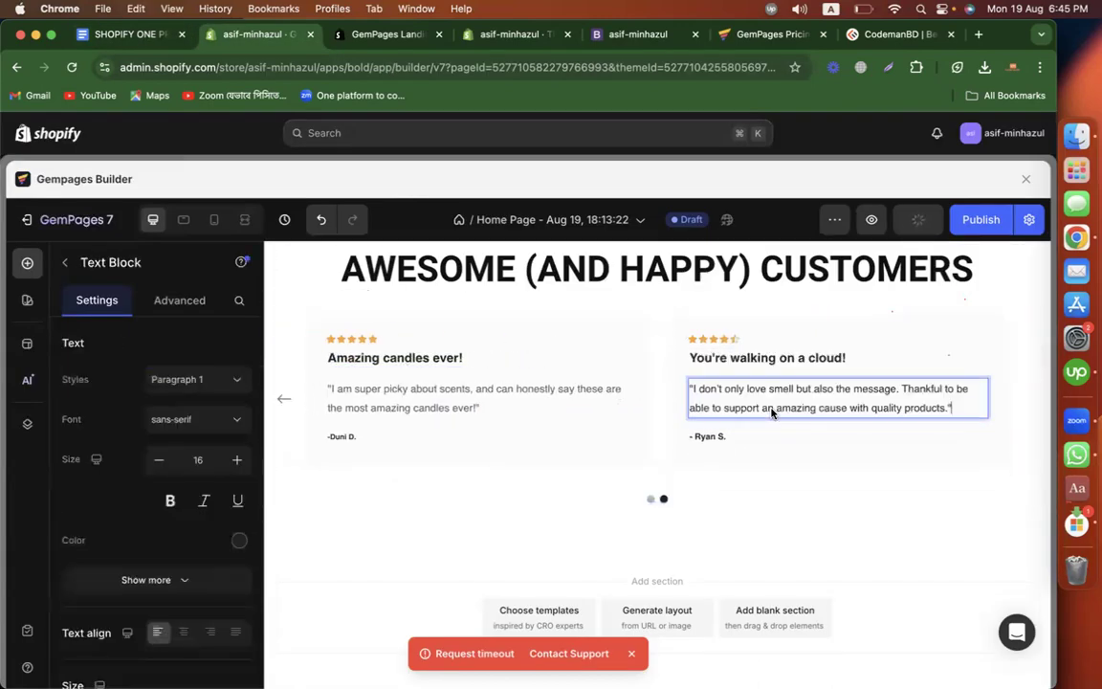
Step: Replace the reviewer's name on the third testimonial card with the name given for its quote in the project document
click(124, 36)
drag(367, 461, 307, 461)
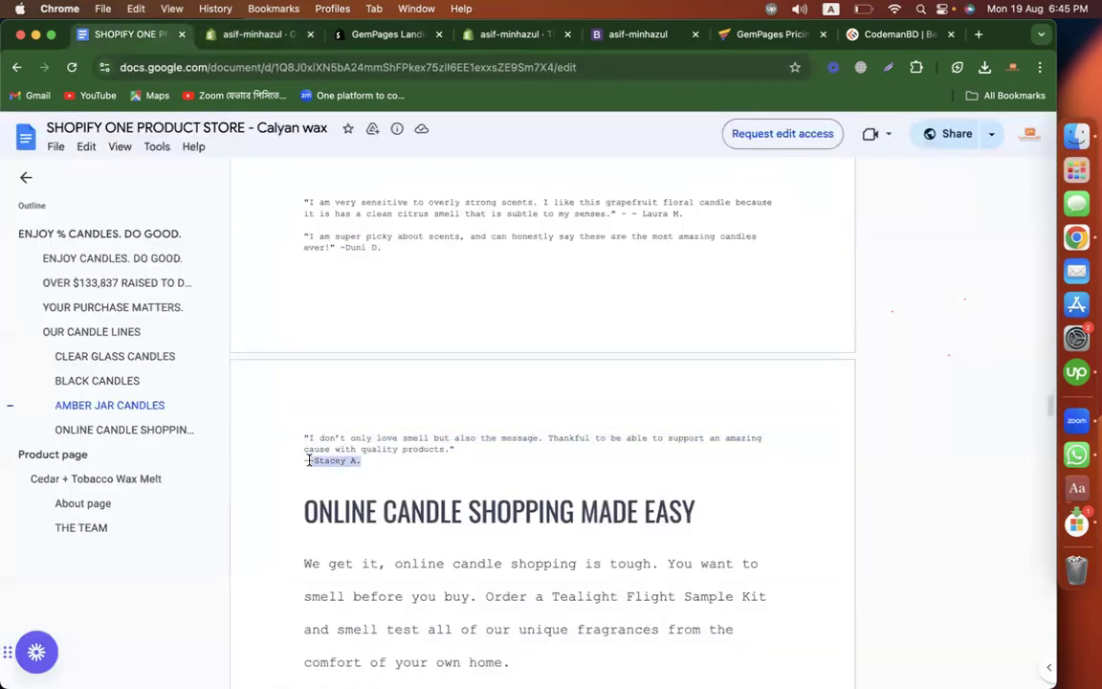
key(super+c)
click(251, 34)
click(720, 439)
triple_click(720, 438)
key(super+v)
text(A.)
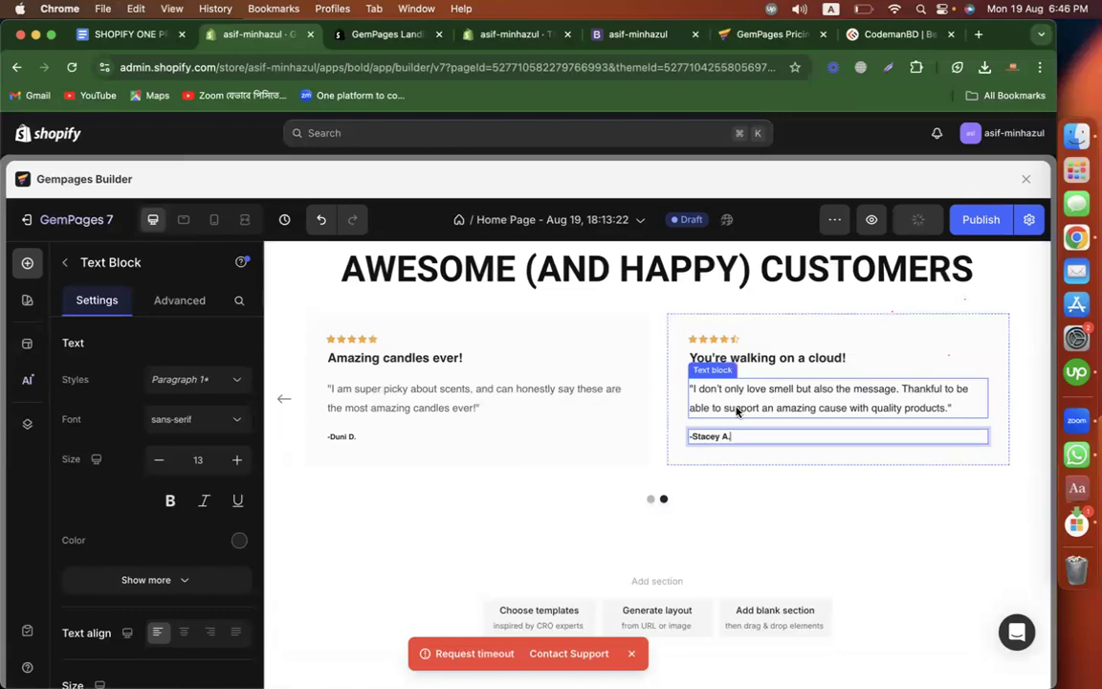
Step: Replace the third testimonial card's title with "Quality products!", reusing the closing words of its review text
click(741, 411)
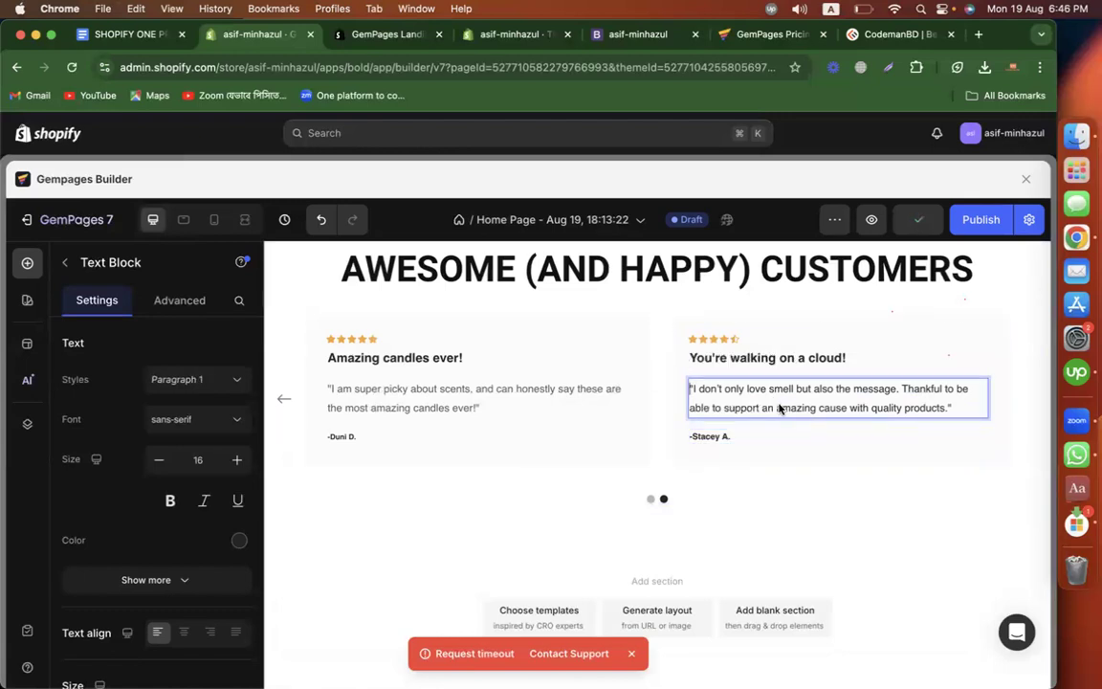
drag(873, 409, 947, 409)
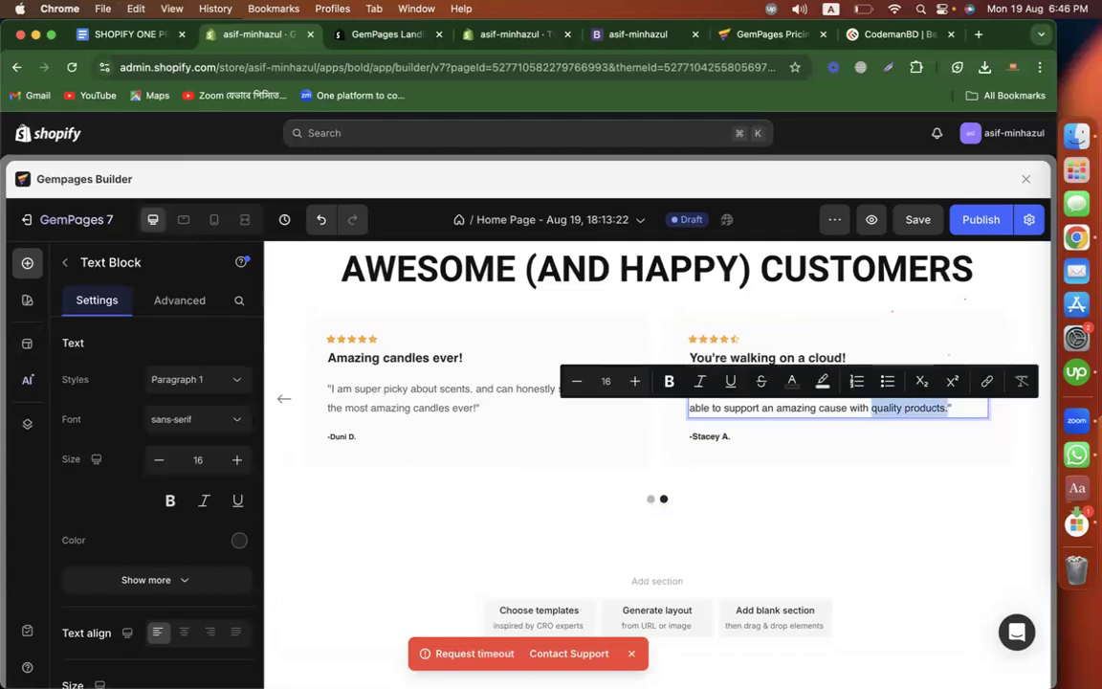
key(cmd+c)
click(784, 358)
triple_click(819, 357)
key(cmd+v)
key(super+a)
key(Left)
key(shift+Right)
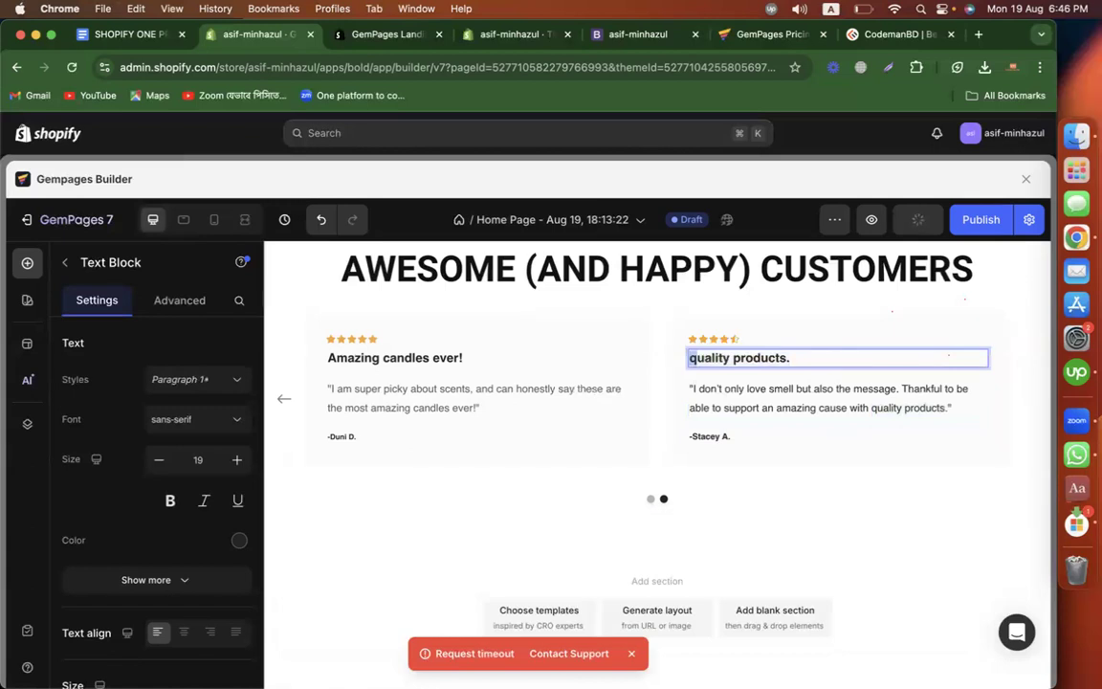
text(Q)
key(super+a)
key(Right)
key(BackSpace)
text(!)
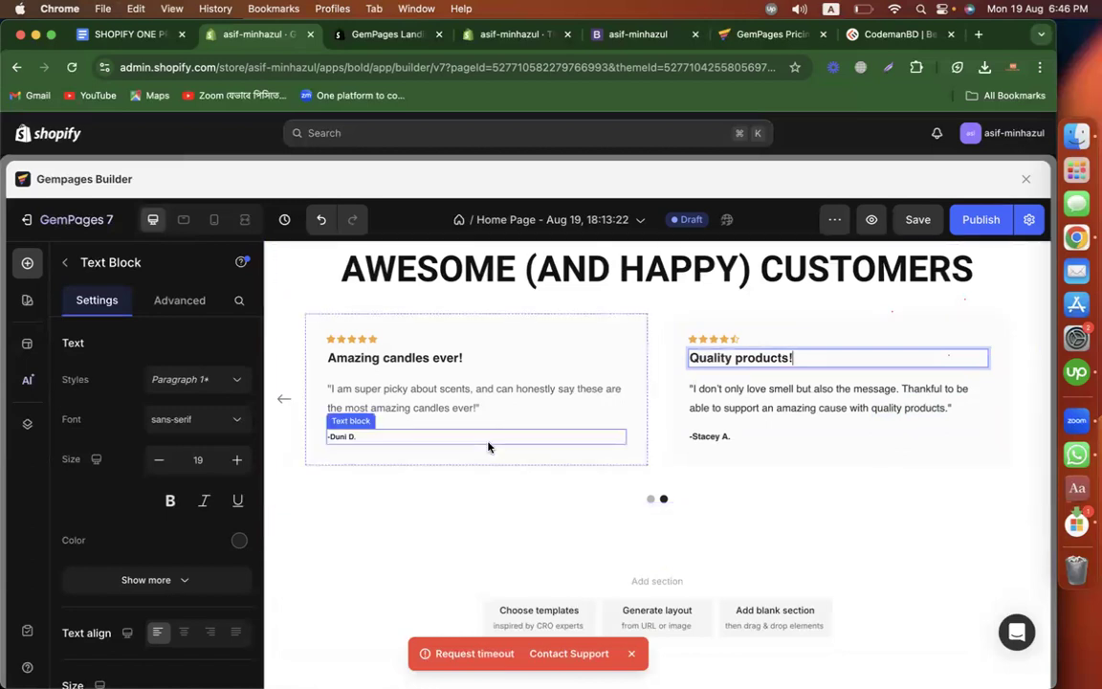
Step: Set the font of the first testimonial card's title, review text and reviewer name to Roboto
click(283, 401)
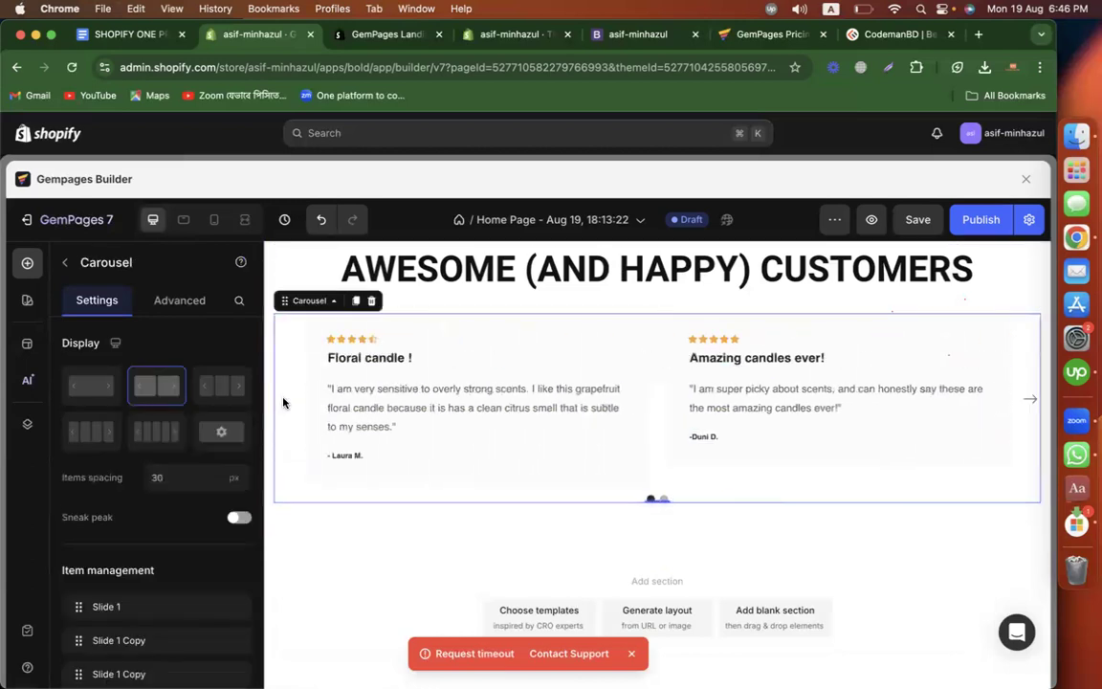
click(400, 357)
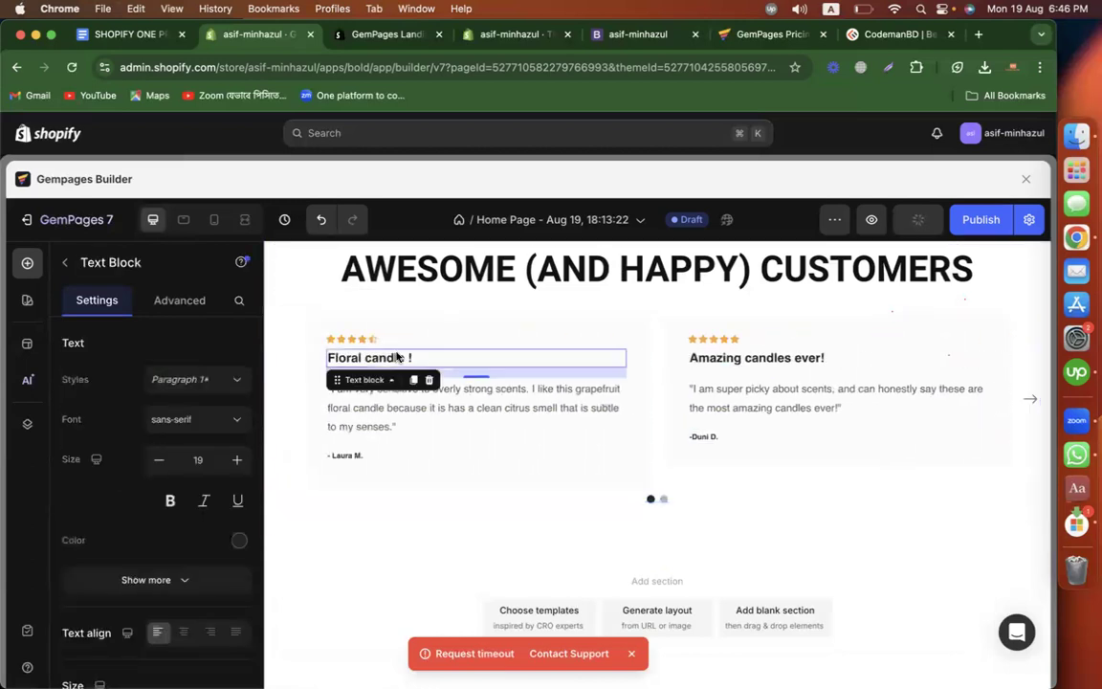
click(191, 419)
click(136, 559)
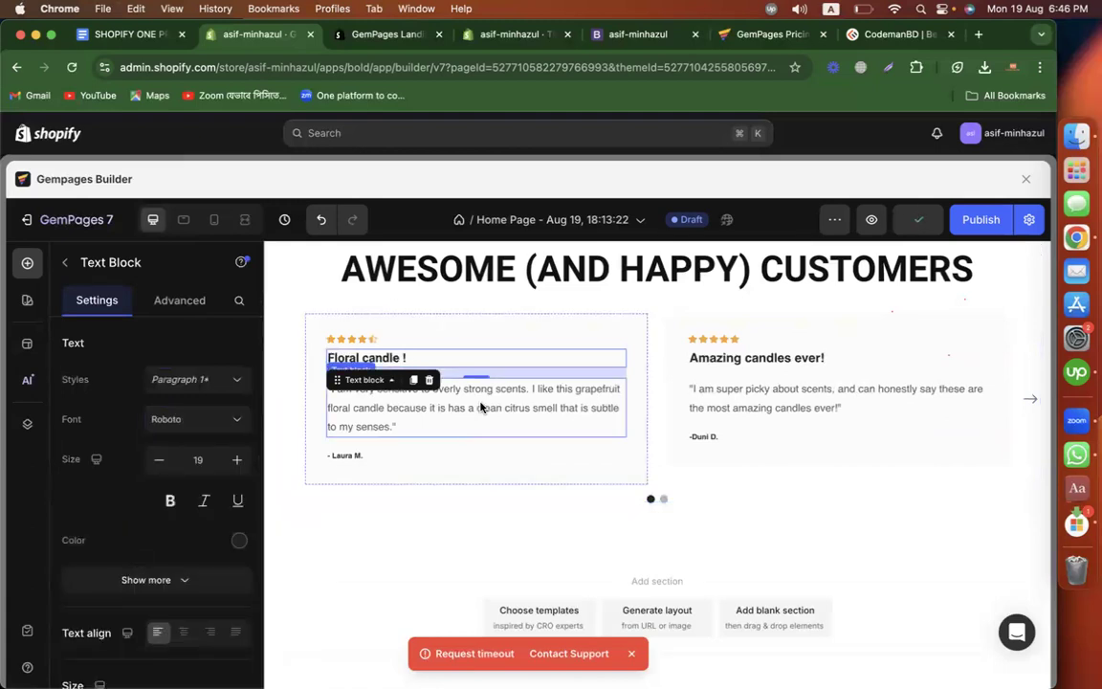
click(449, 407)
click(184, 428)
click(114, 559)
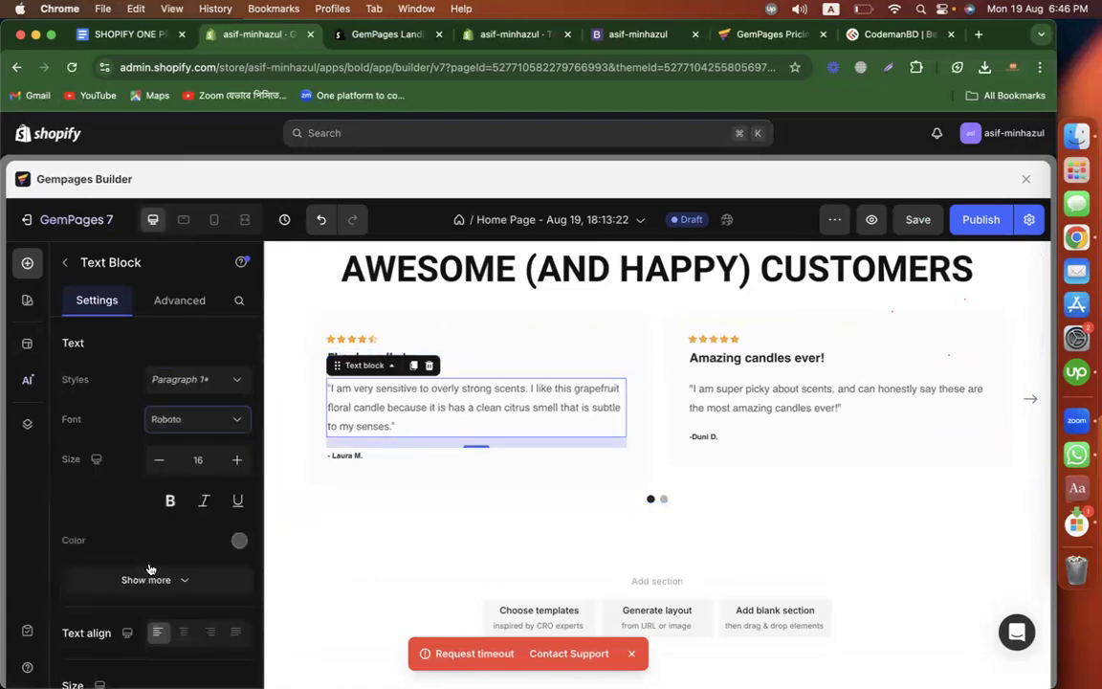
click(345, 459)
click(191, 419)
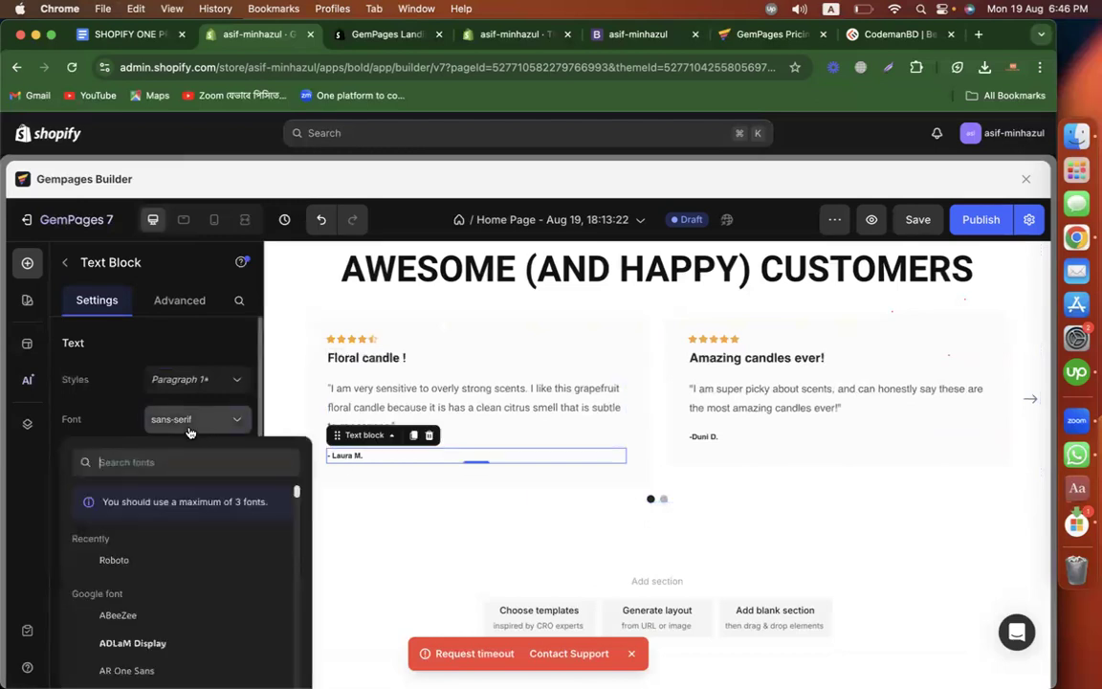
click(145, 561)
Step: Set the font of the "Amazing candles ever!" title on the second testimonial card to Roboto
click(751, 358)
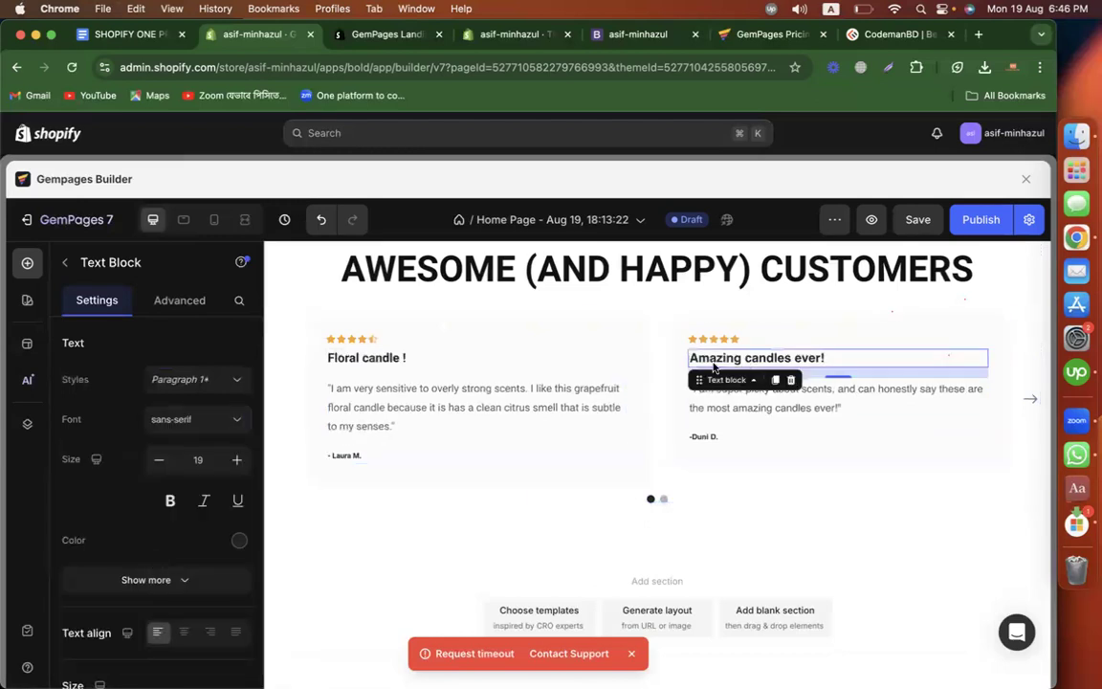
click(187, 421)
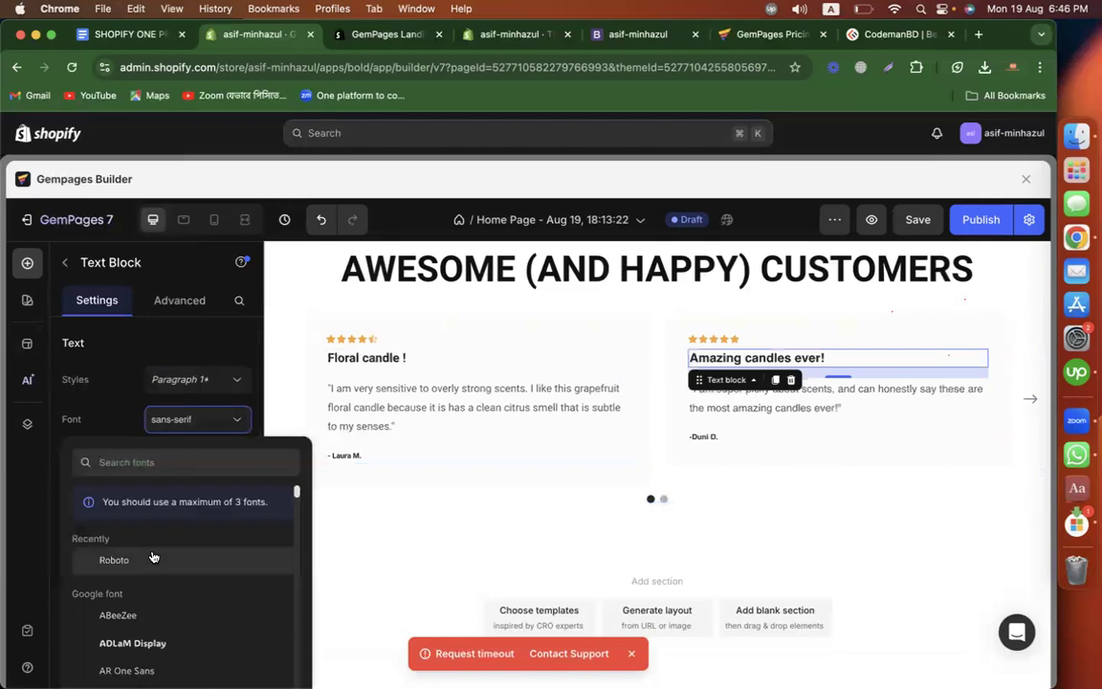
click(114, 558)
Step: Increase the text size of the reviewer names on the first and second testimonial cards to 21
click(341, 459)
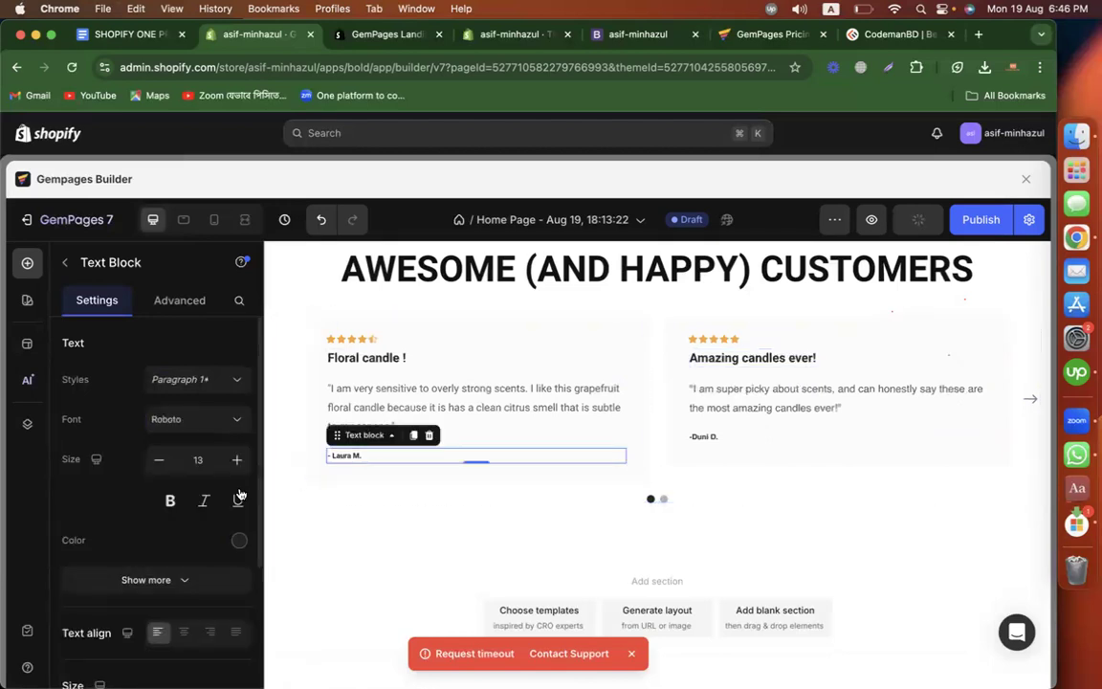
click(235, 462)
click(236, 463)
click(236, 463)
click(235, 463)
click(236, 462)
click(235, 462)
click(235, 462)
click(235, 462)
click(236, 462)
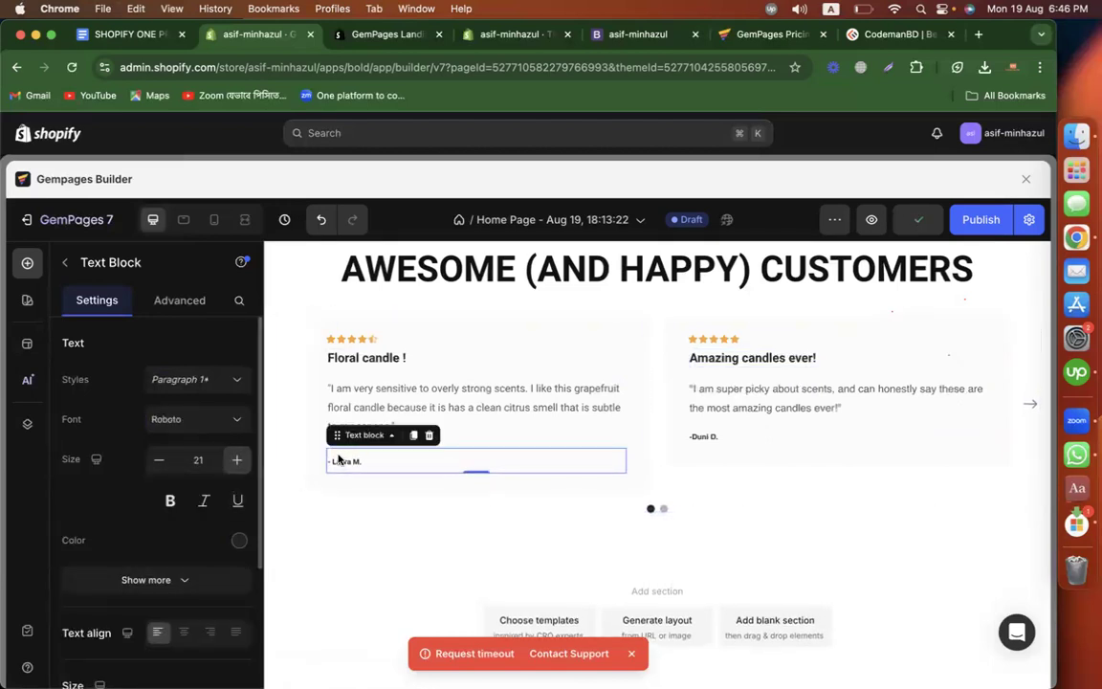
click(710, 435)
click(236, 461)
click(236, 461)
click(237, 461)
click(236, 461)
click(236, 462)
click(236, 462)
click(236, 462)
click(236, 462)
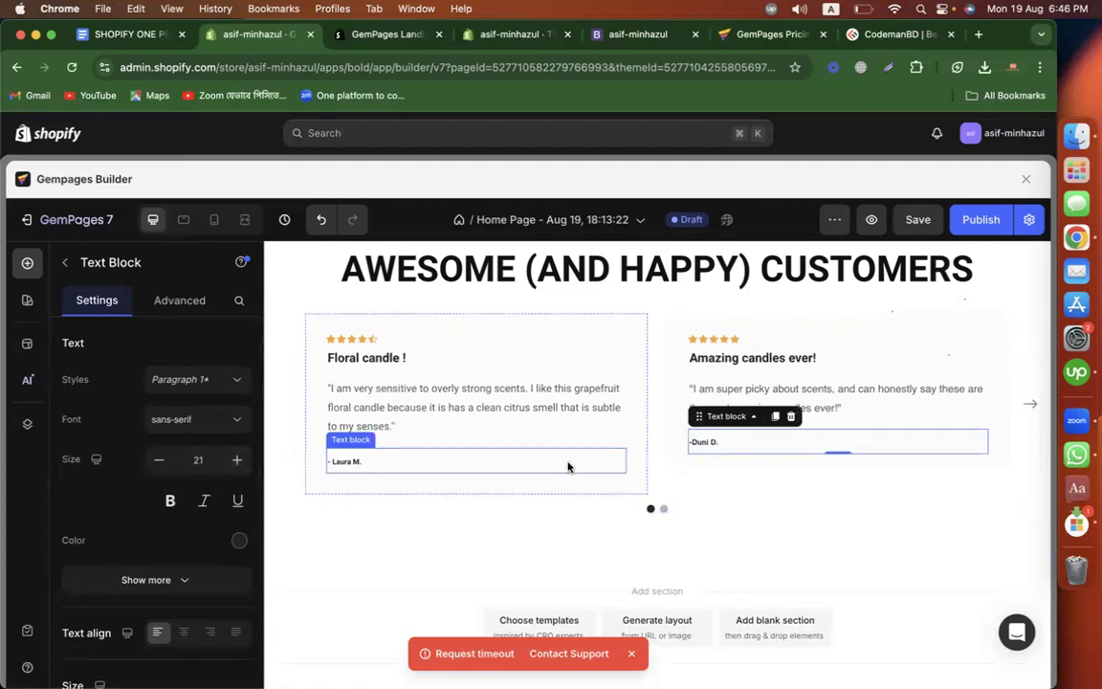
click(472, 520)
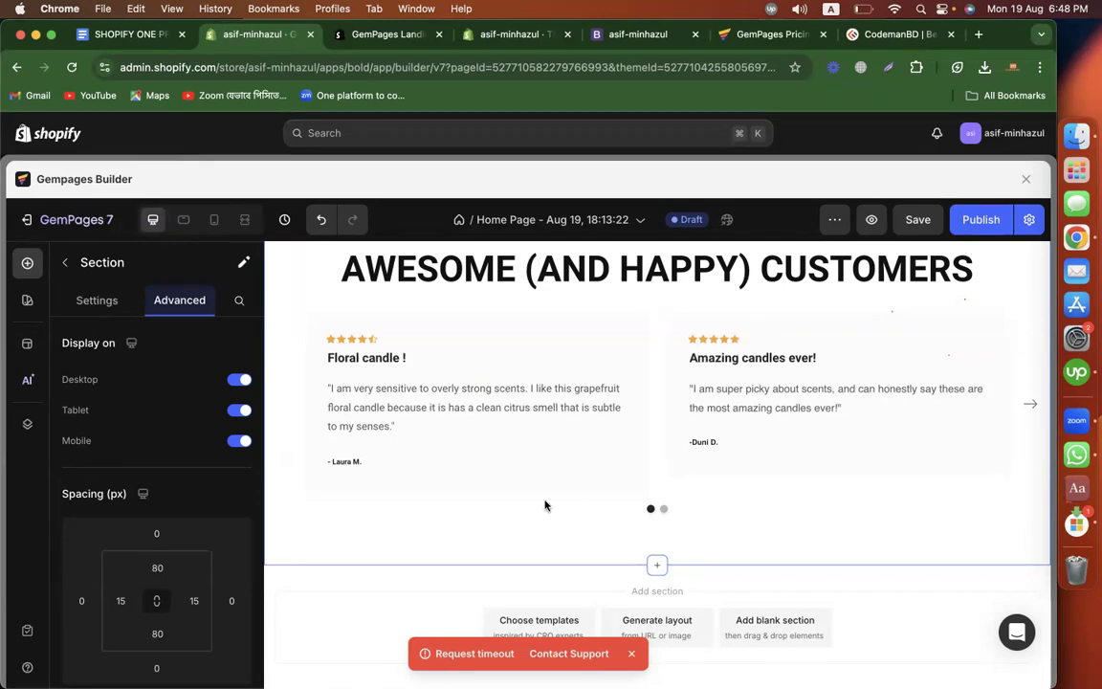
Step: Examine the heading, paragraph and tealight photo of the ONLINE CANDLE SHOPPING MADE EASY section in the store's Google Docs document
scroll(545, 505, up, 2)
scroll(545, 505, down, 2)
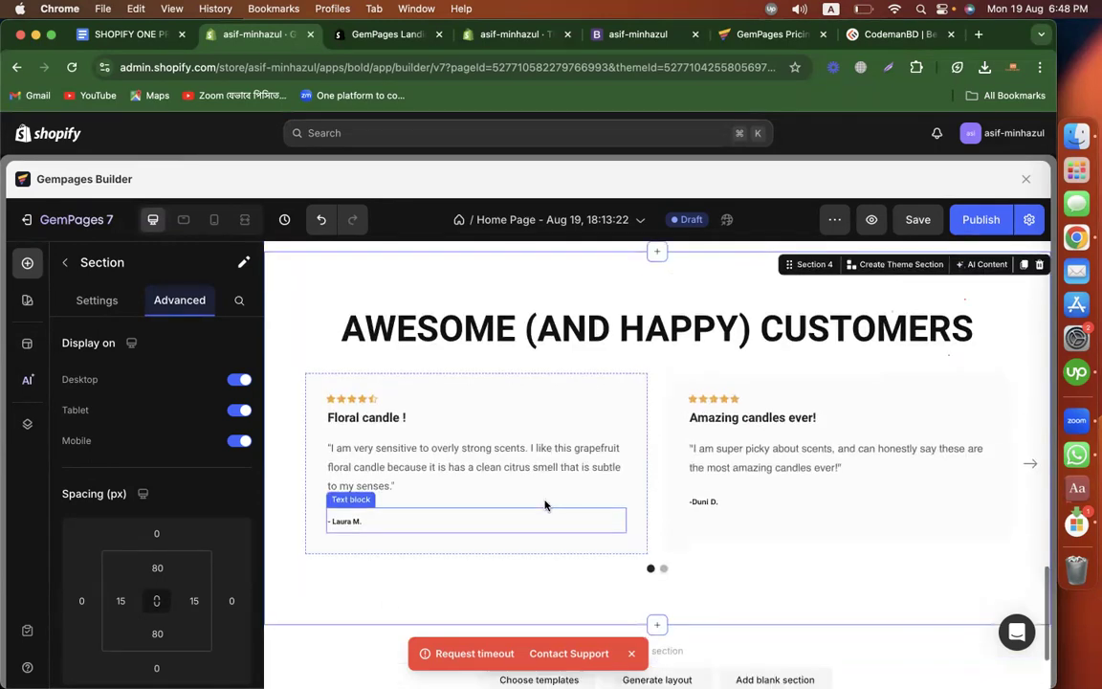
key(super+alt+Left)
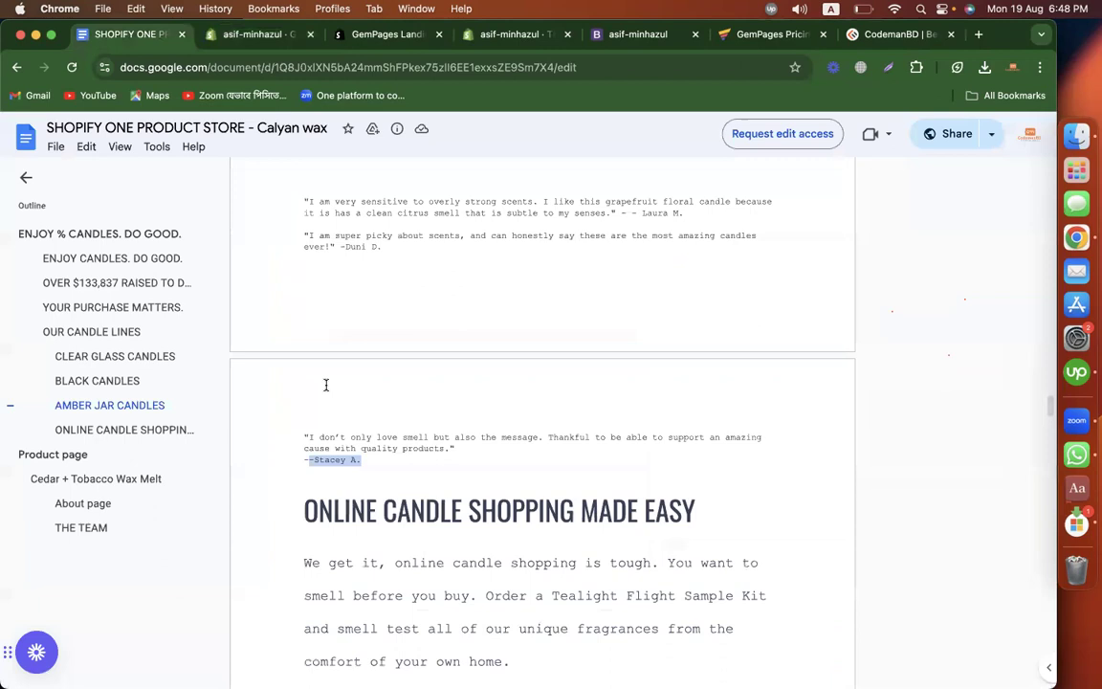
scroll(326, 385, down, 3)
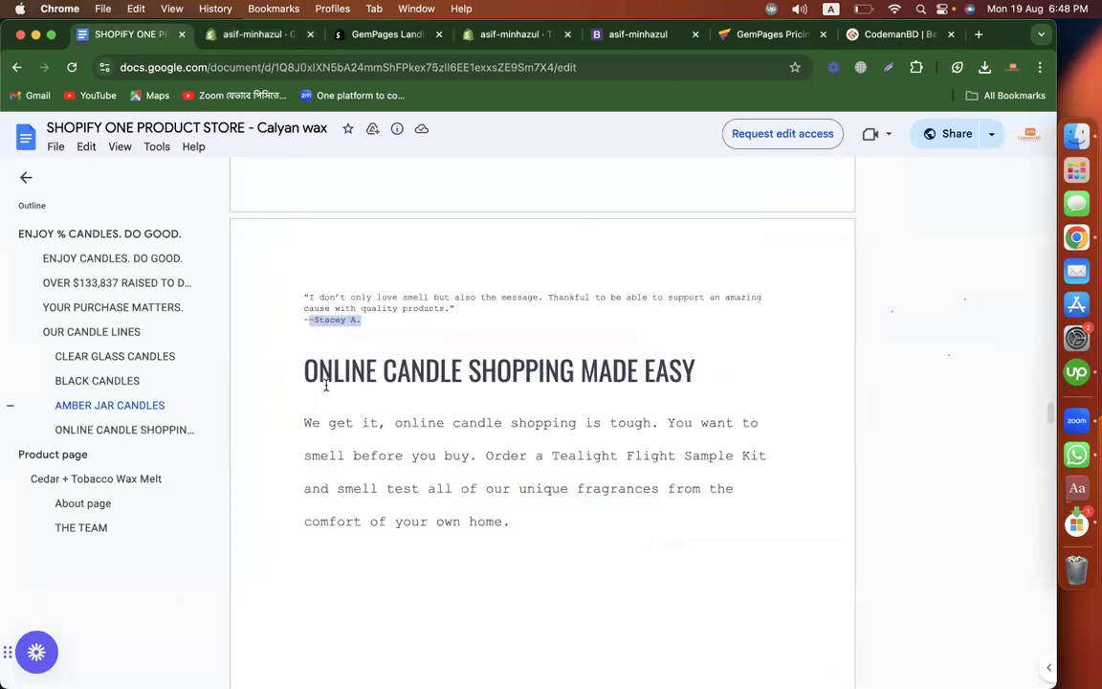
drag(304, 370, 482, 373)
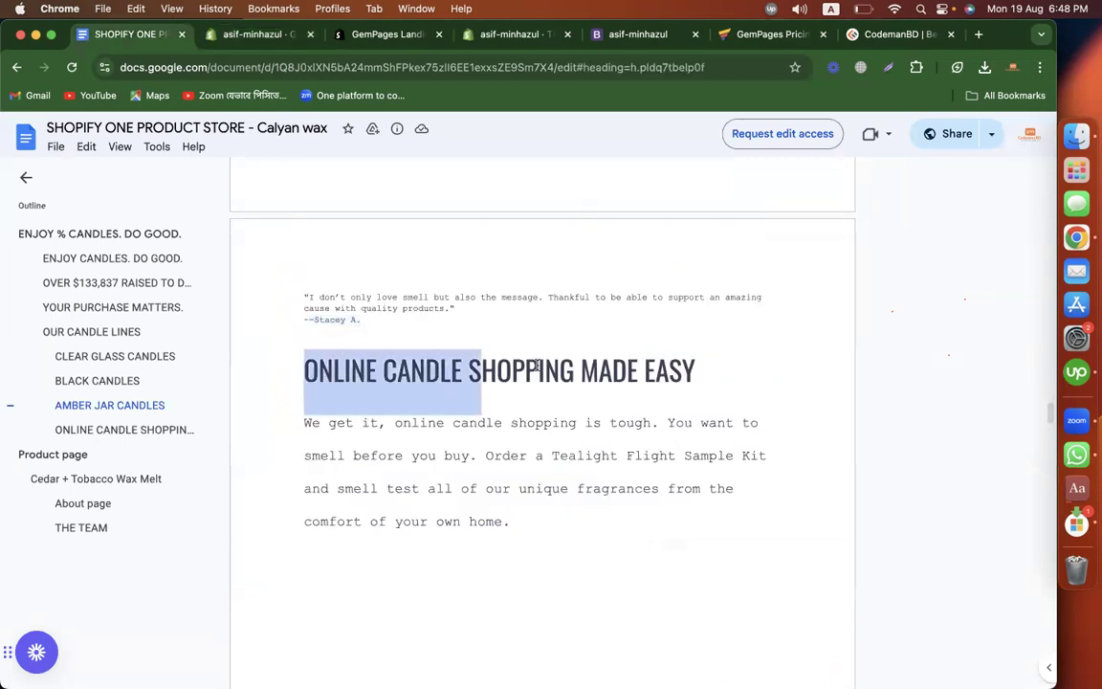
drag(695, 359, 697, 364)
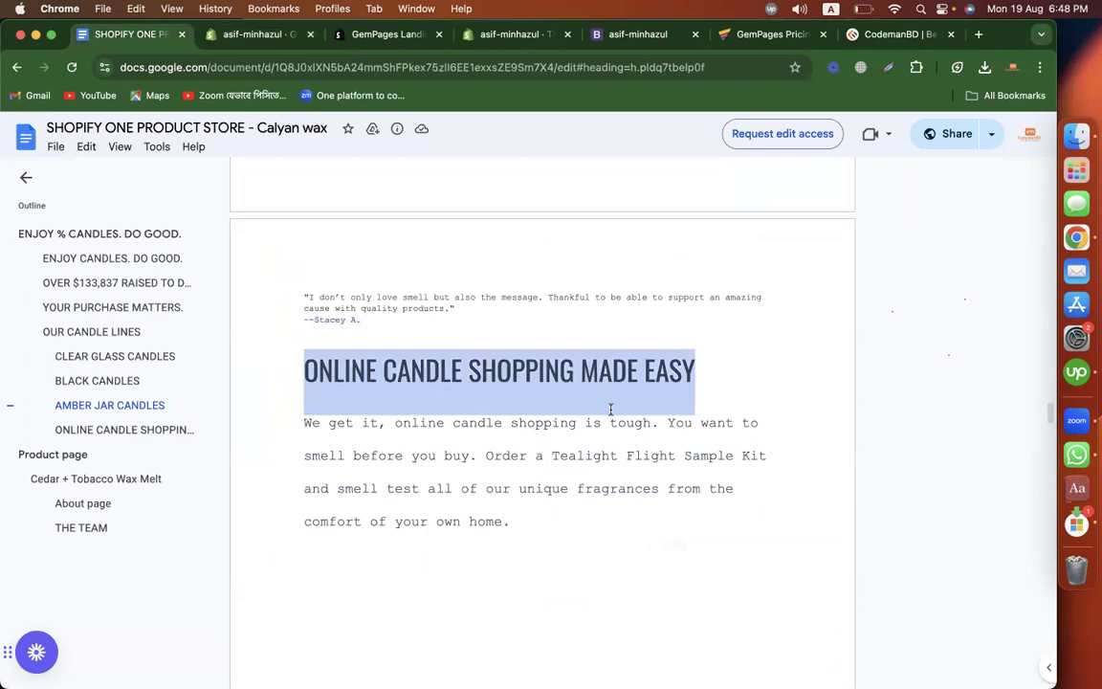
scroll(611, 410, down, 2)
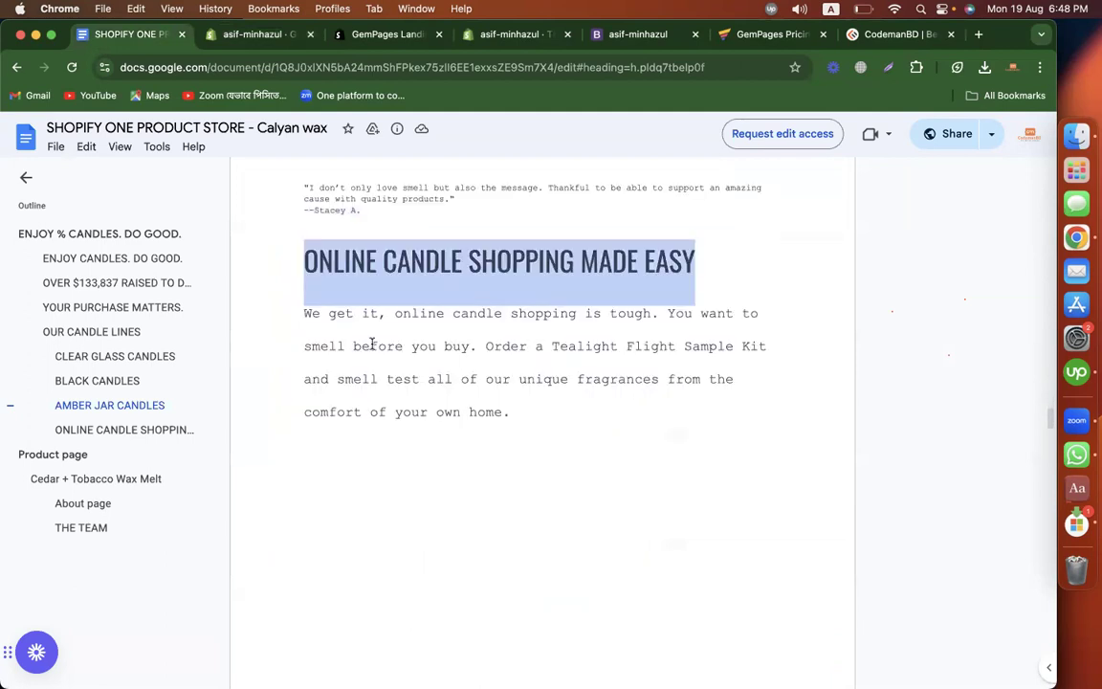
triple_click(540, 427)
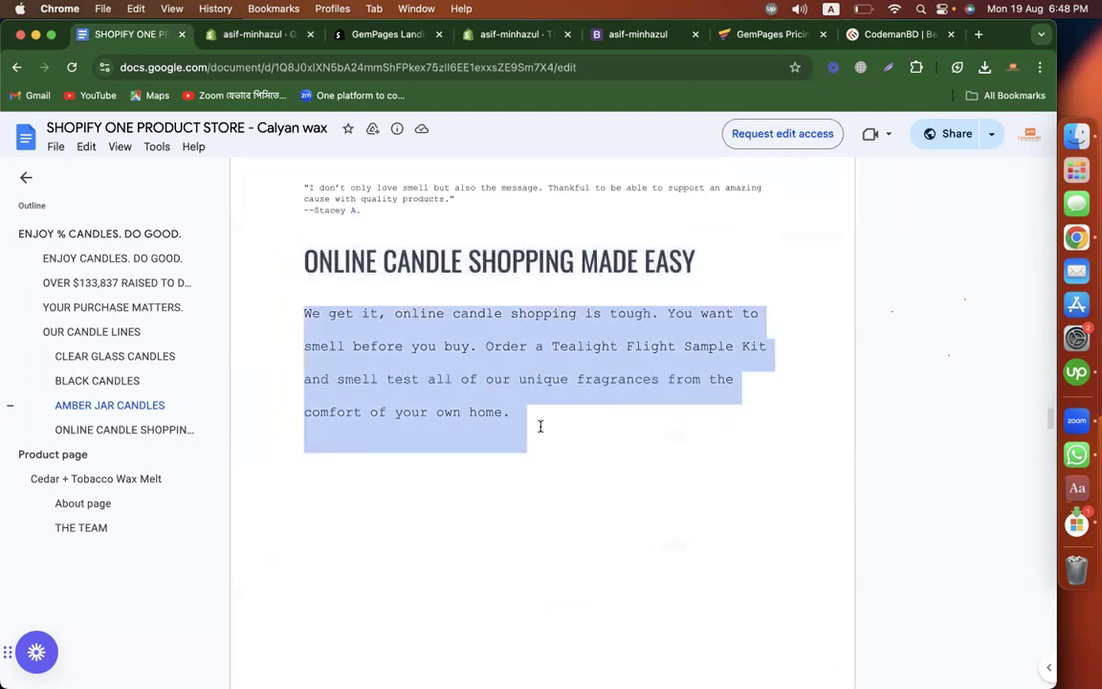
scroll(541, 426, down, 4)
scroll(540, 426, down, 4)
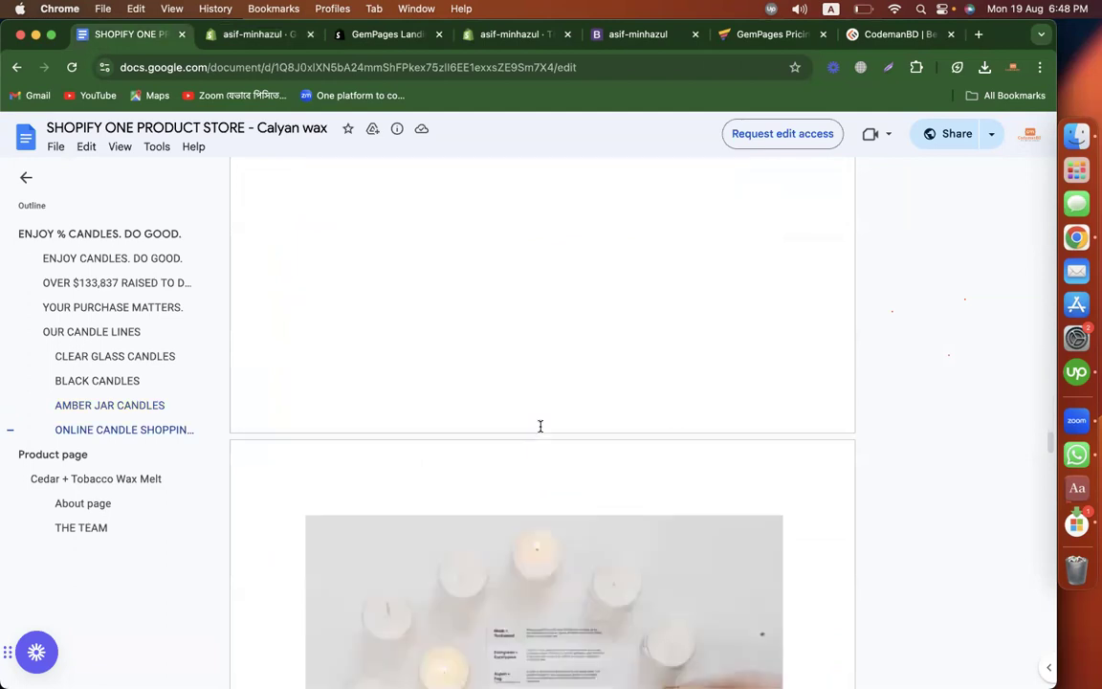
scroll(540, 427, down, 2)
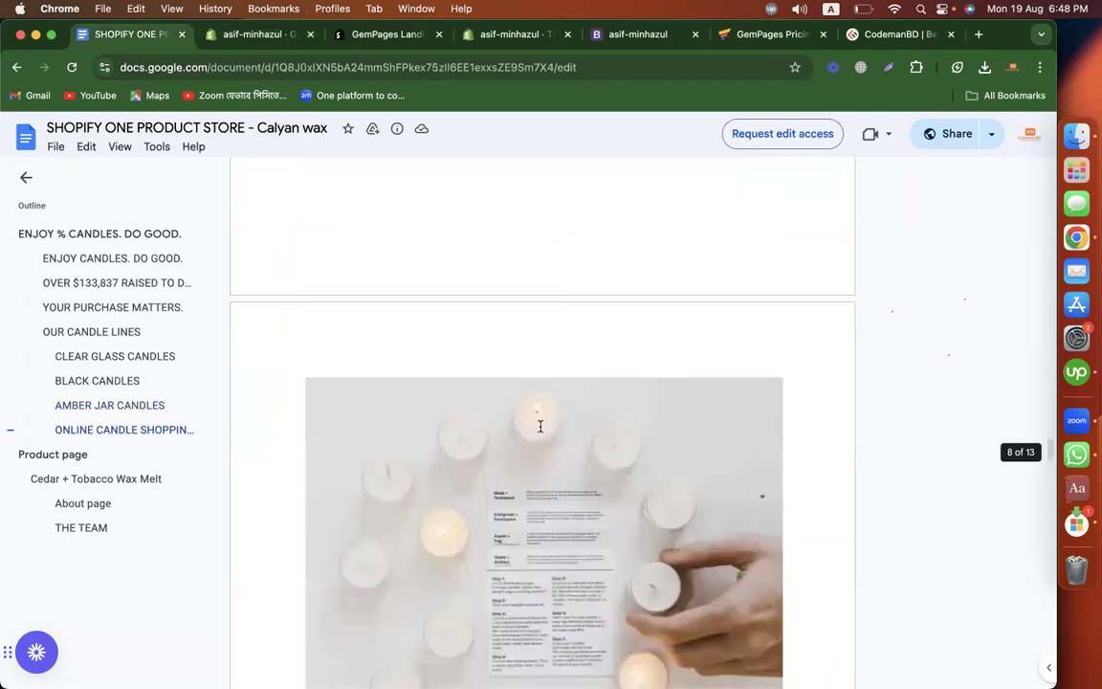
scroll(541, 427, down, 1)
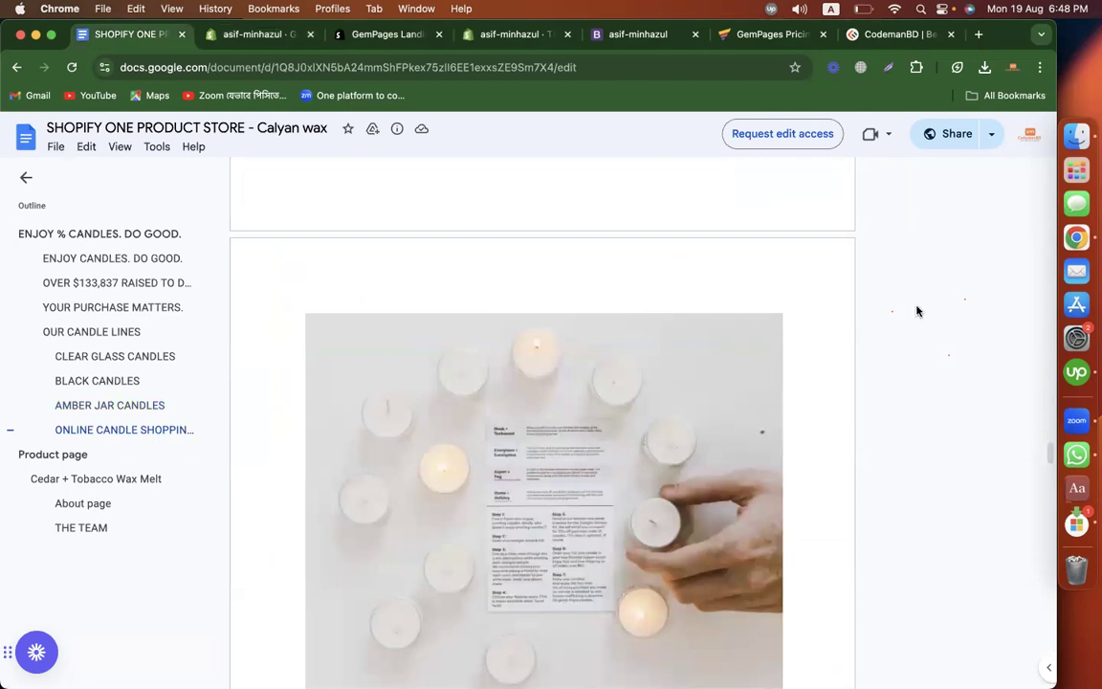
Step: Back in the GemPages builder, add a two-column row below the testimonials section
click(209, 33)
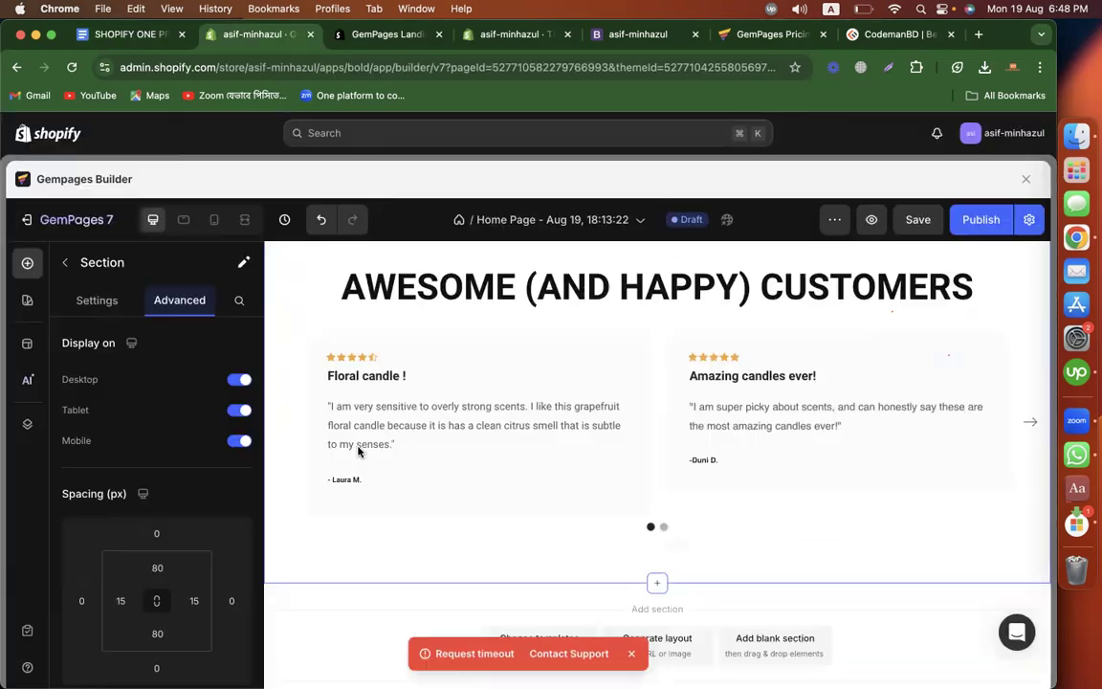
scroll(358, 451, down, 2)
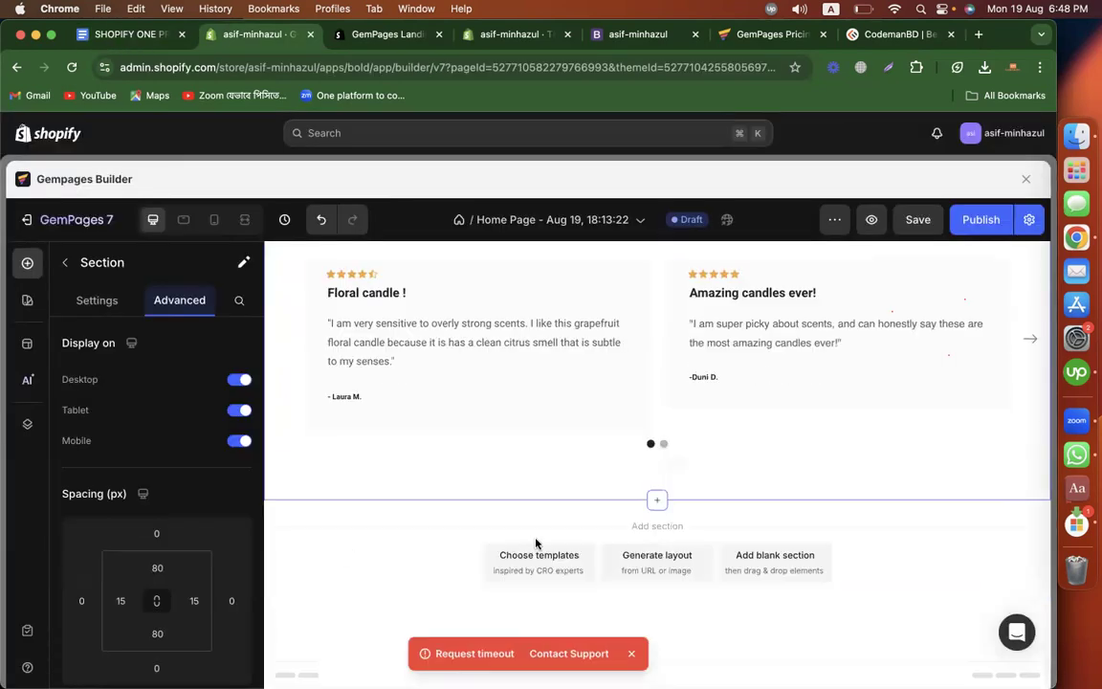
click(30, 265)
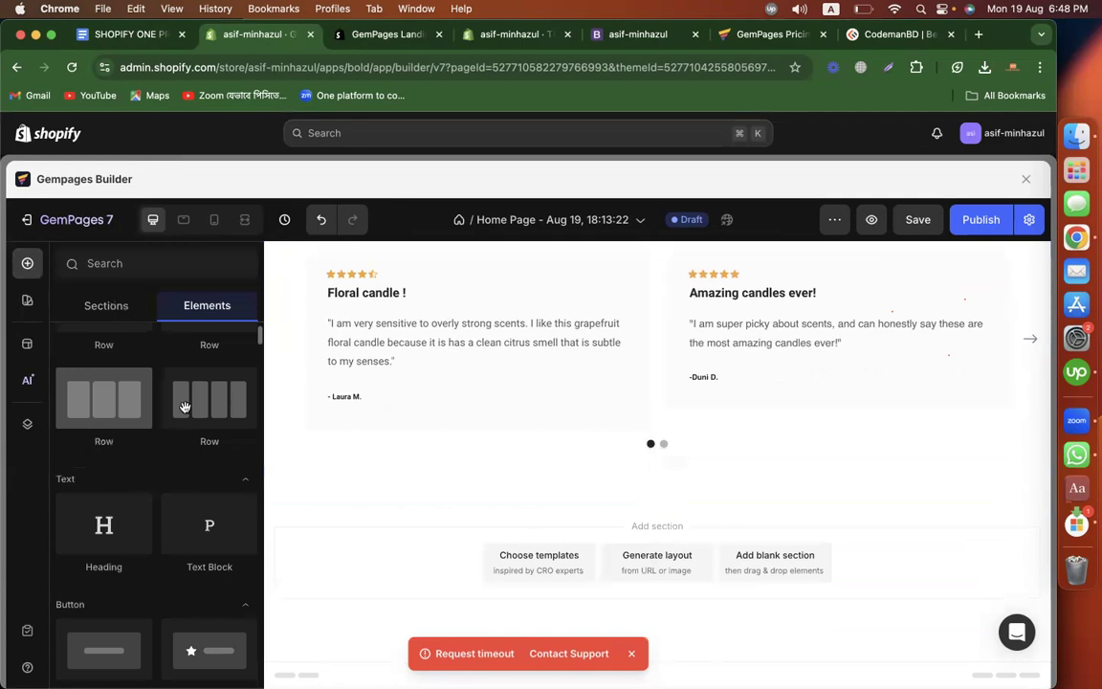
drag(189, 392, 418, 507)
scroll(448, 382, down, 2)
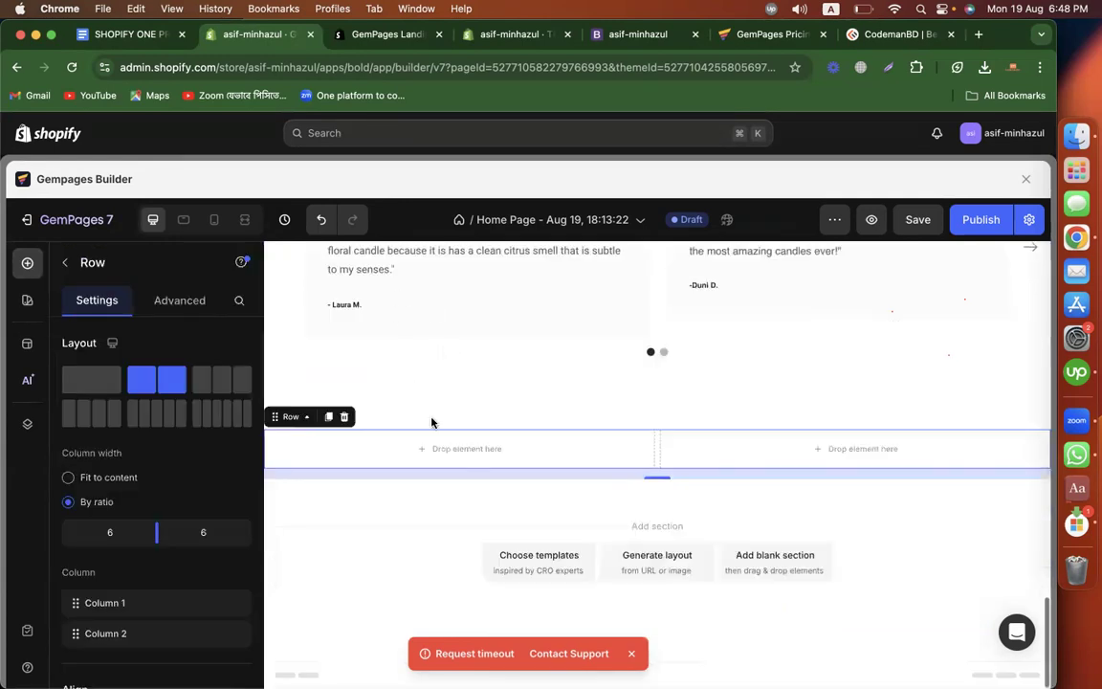
Step: Place a Heading element in the first column of the new two-column row
click(21, 271)
scroll(110, 459, down, 3)
drag(92, 431, 389, 450)
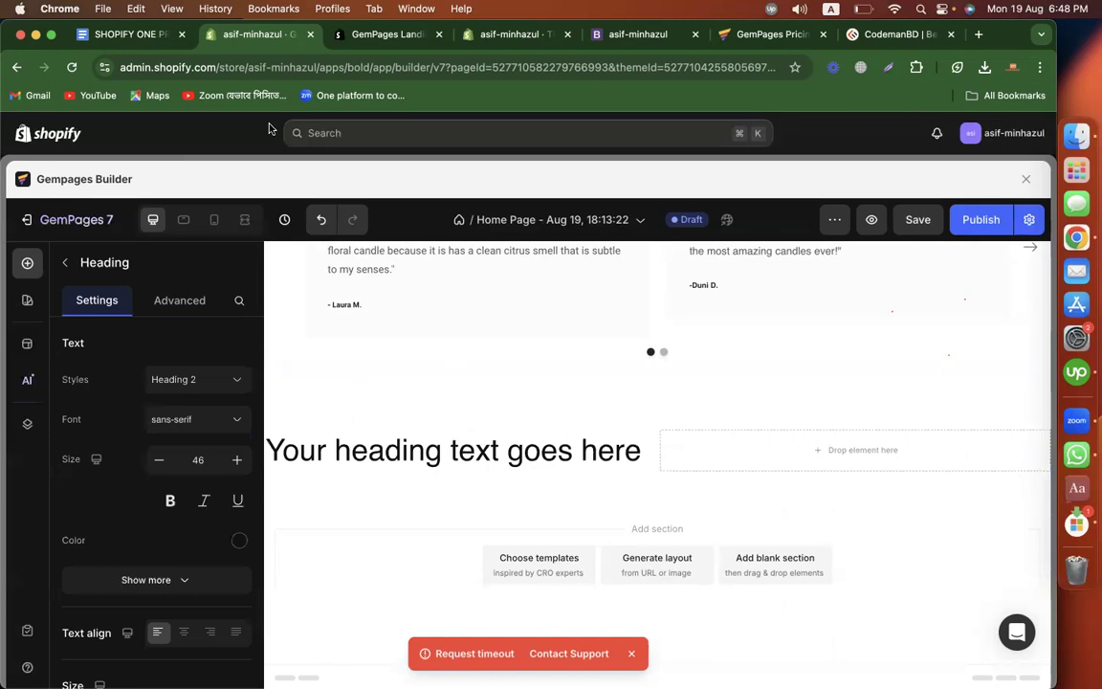
Step: Replace the new heading's placeholder text with "ONLINE CANDLE SHOPPING MADE EASY" copied from the store document
click(129, 31)
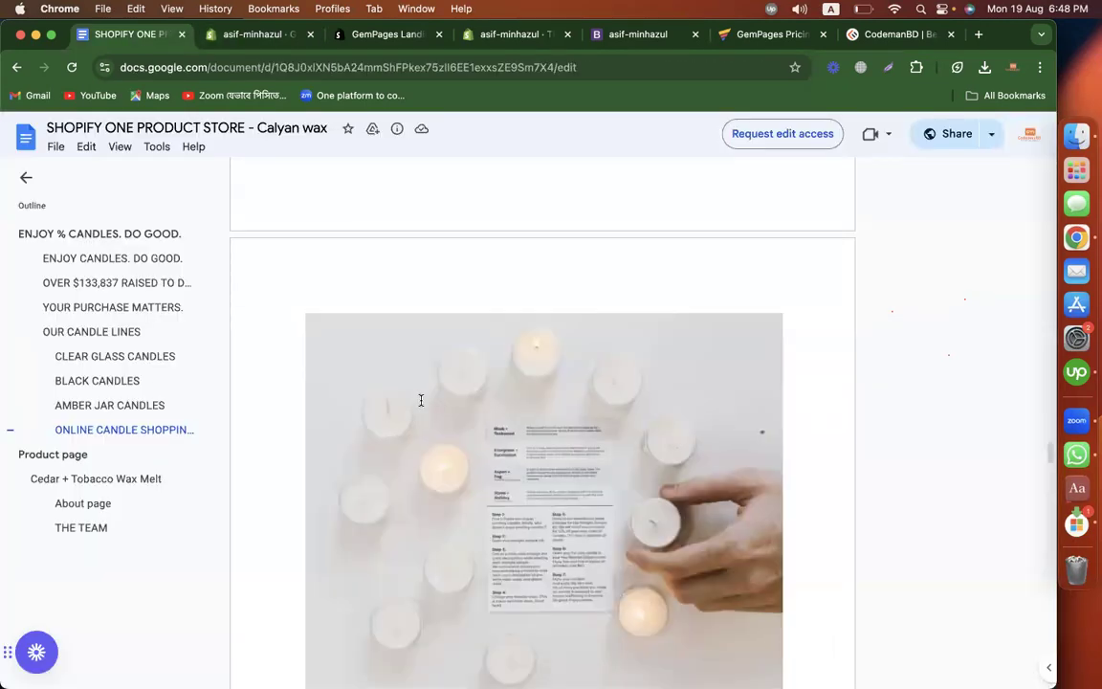
scroll(420, 400, up, 8)
click(297, 354)
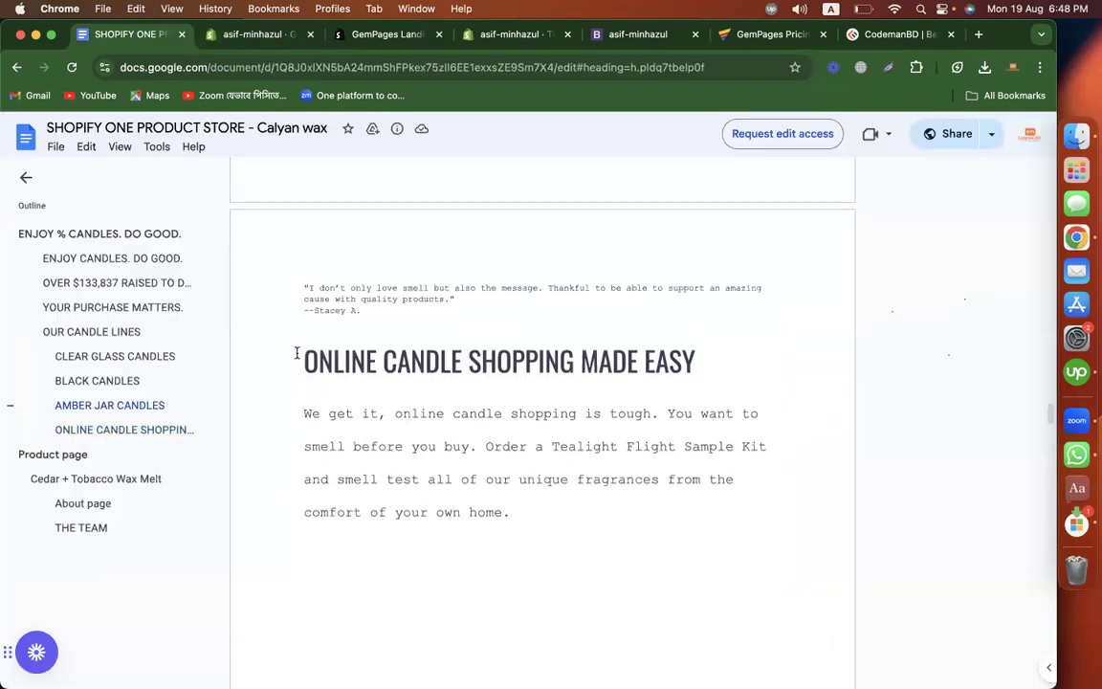
drag(296, 357, 698, 362)
key(ctrl+c)
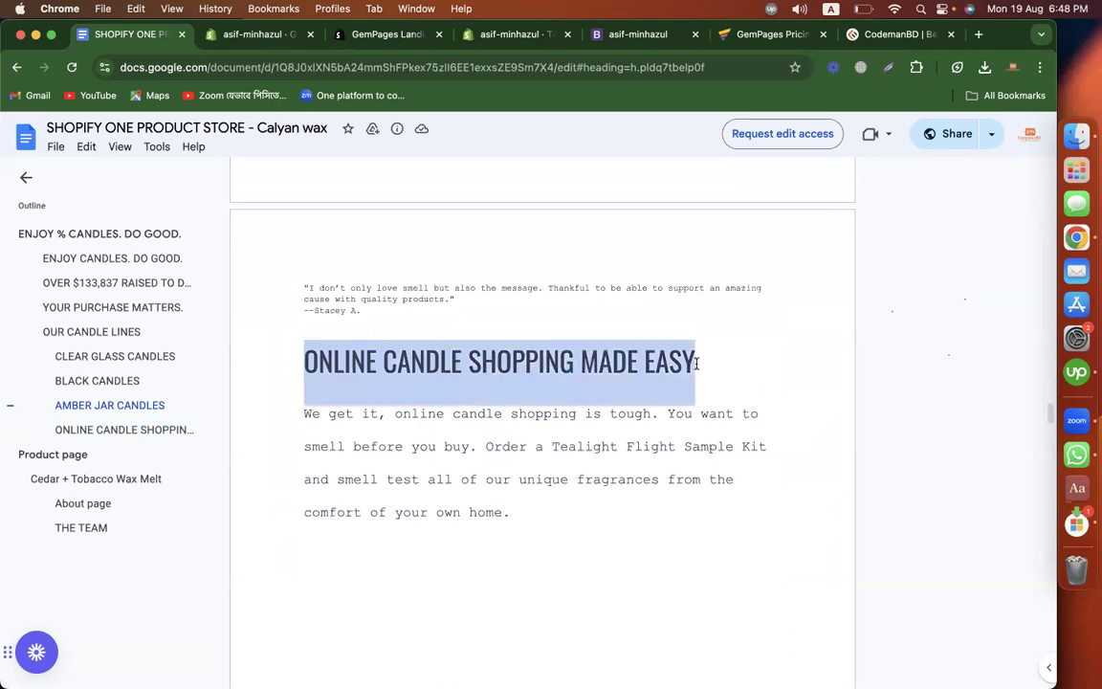
click(234, 36)
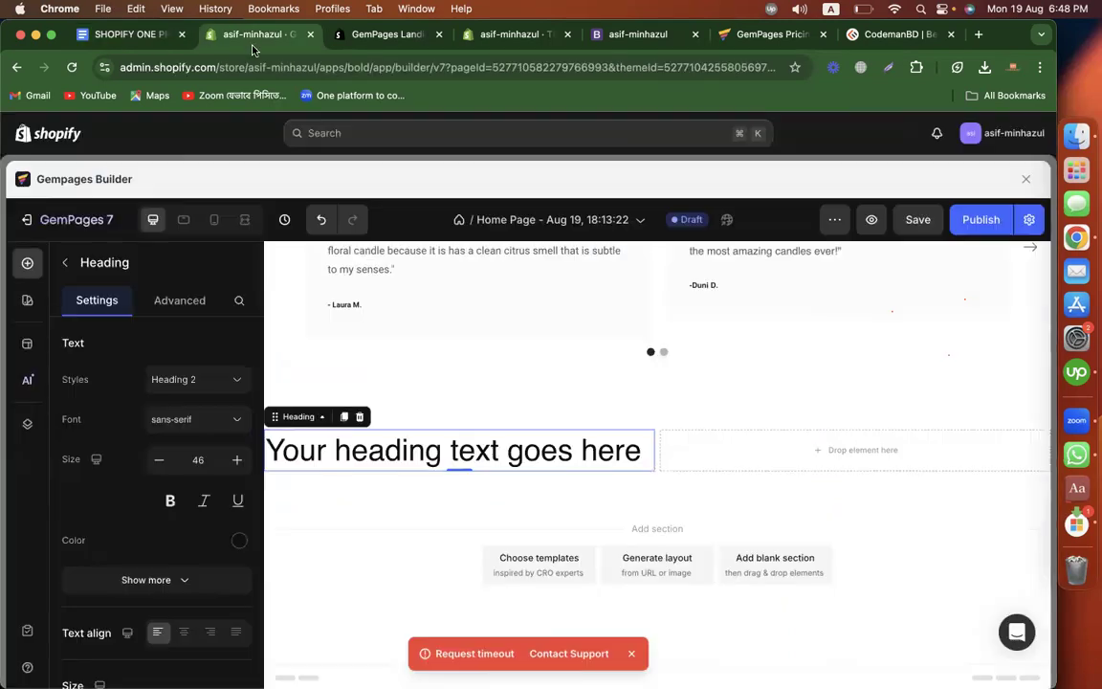
double_click(370, 455)
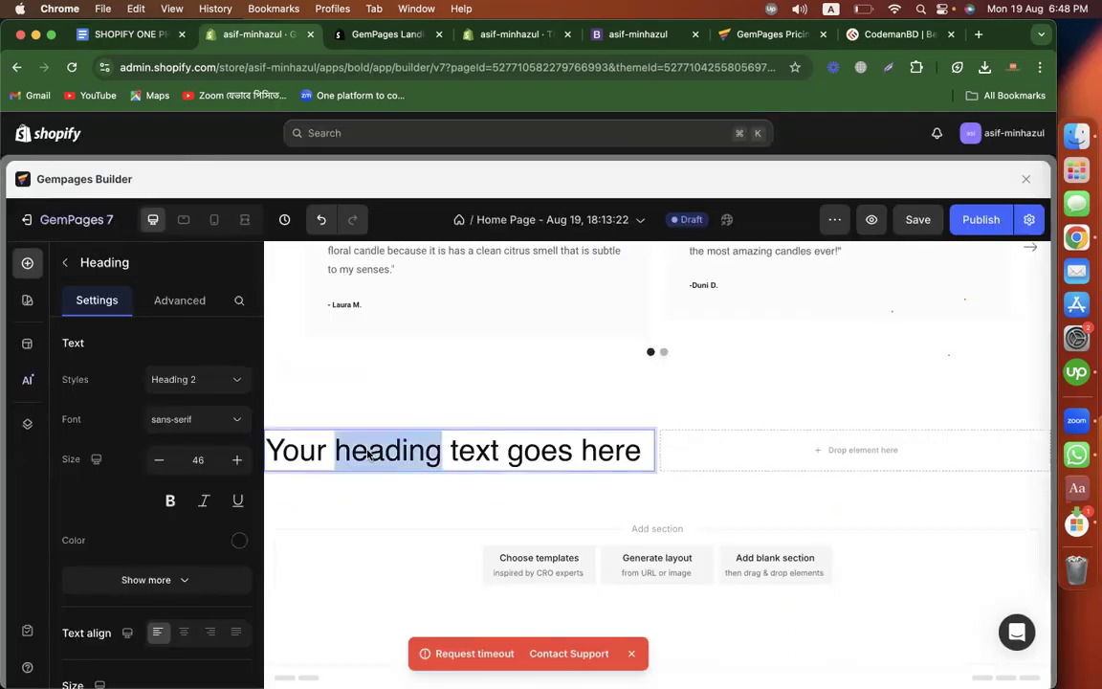
key(ctrl+a)
key(ctrl+v)
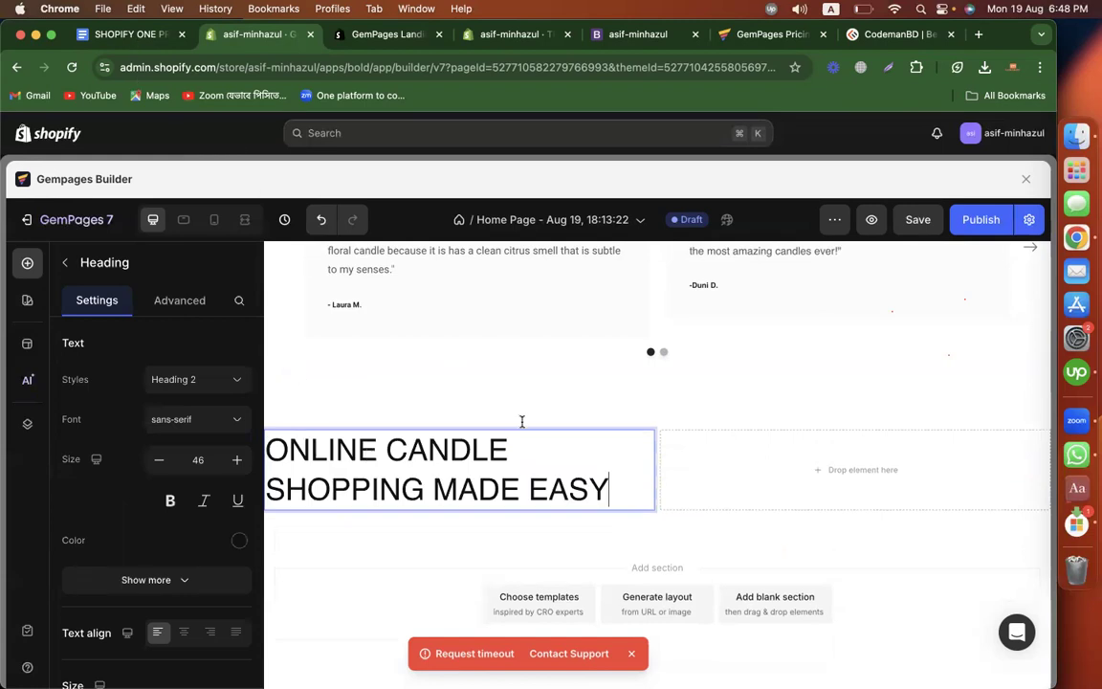
Step: Copy the paragraph beginning "We get it, online candle shopping is tough" from the store document and return to the page builder
key(ctrl+shift+Tab)
scroll(531, 518, down, 4)
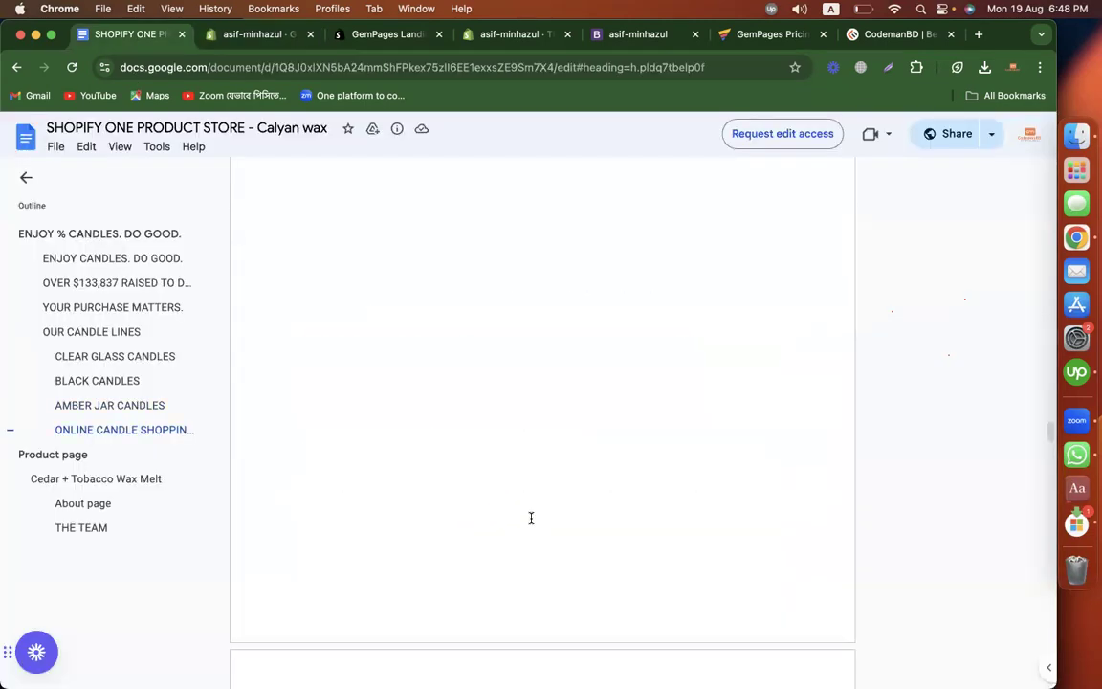
scroll(529, 445, up, 3)
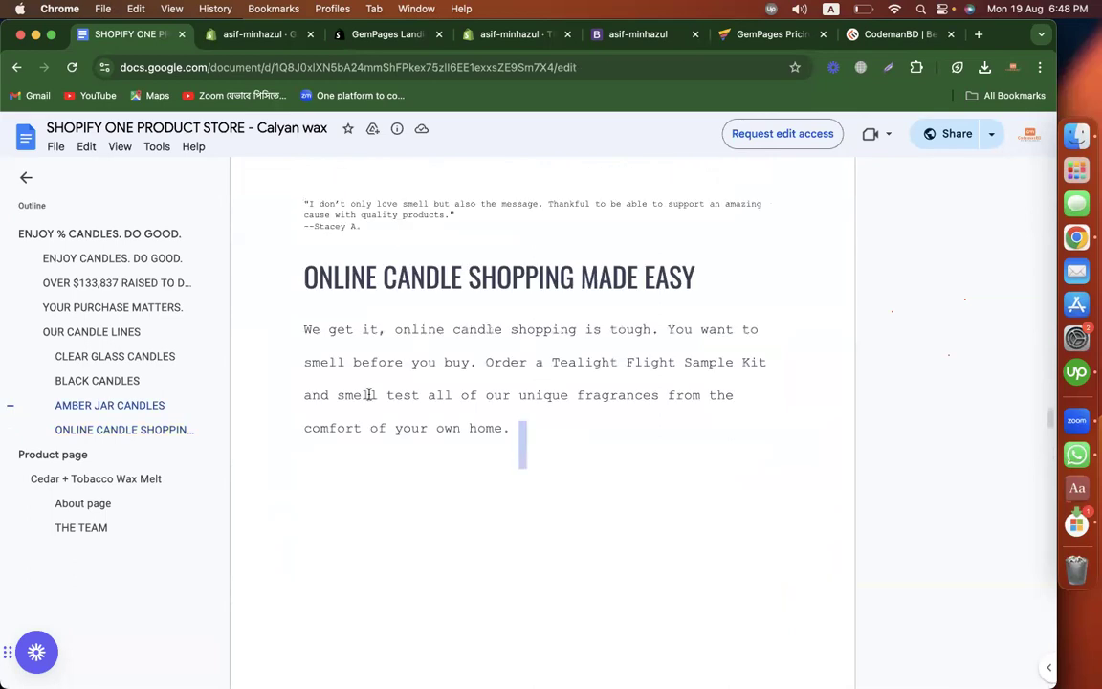
triple_click(281, 339)
key(super+c)
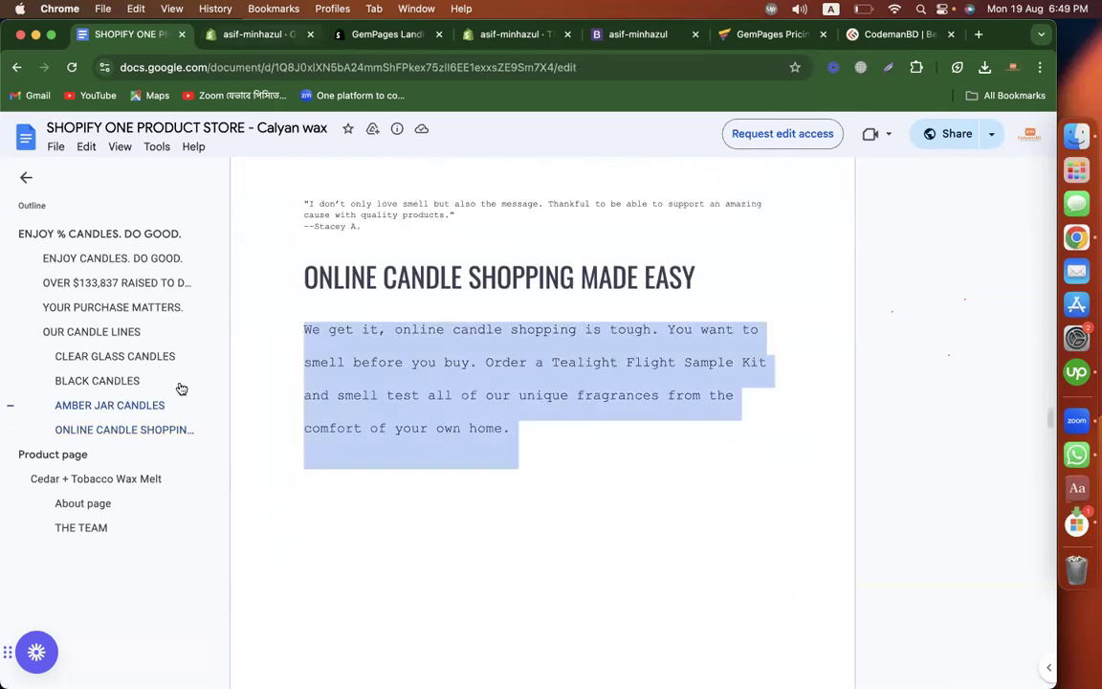
key(ctrl+Tab)
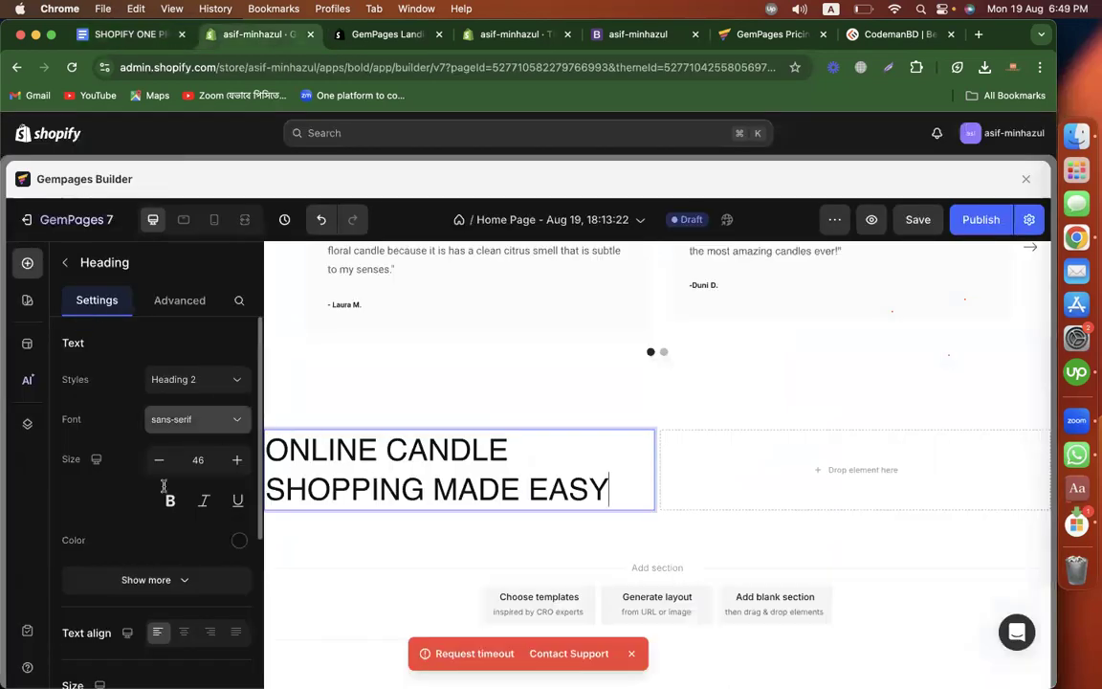
Step: Set the "ONLINE CANDLE SHOPPING MADE EASY" heading's font to Roboto and make it bold
click(187, 419)
click(142, 559)
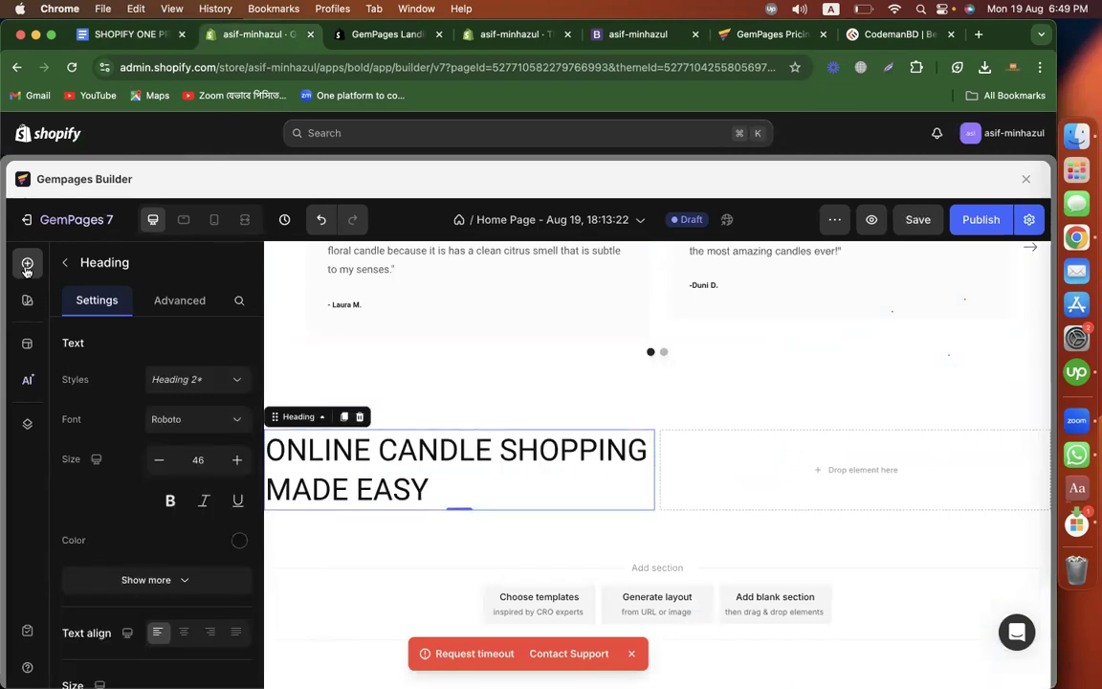
click(167, 498)
Step: Add a Text Block under the candle shopping heading and replace its placeholder text with the copied paragraph
click(27, 264)
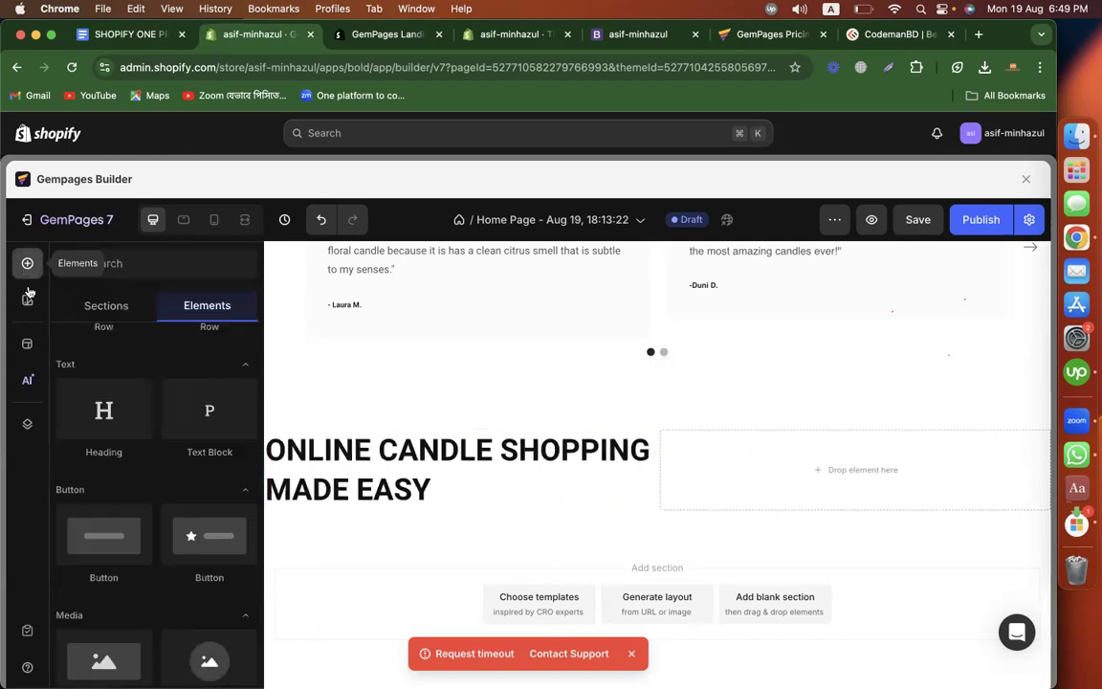
drag(204, 421, 366, 513)
triple_click(402, 546)
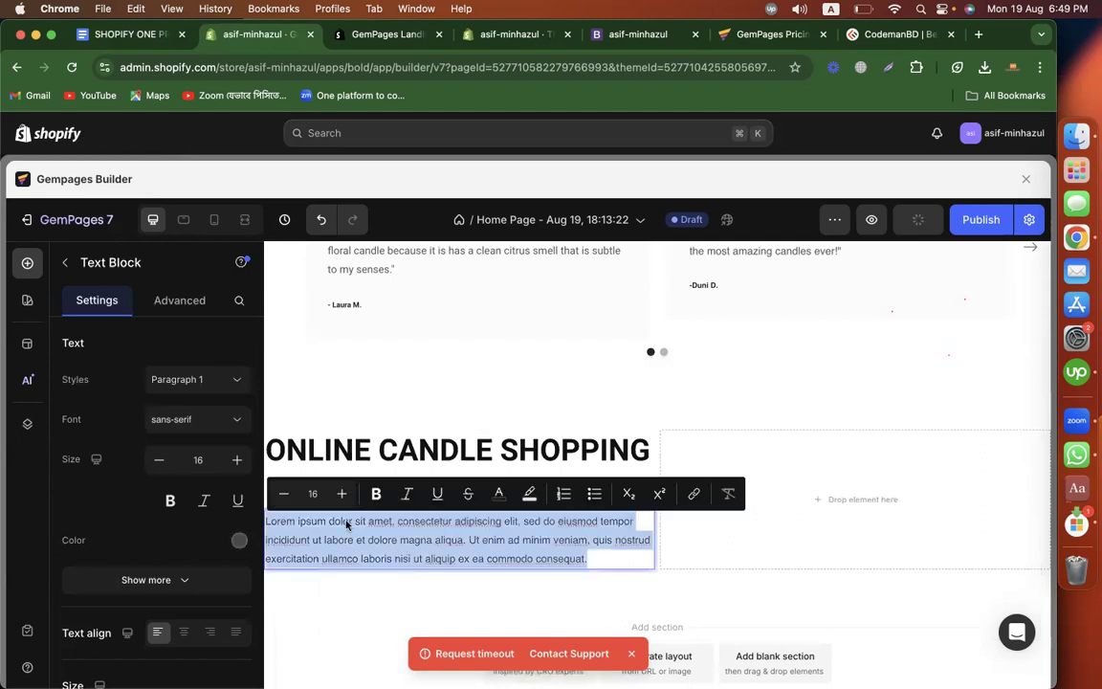
key(super+v)
Step: Increase the candle shopping paragraph's text size to 23
click(239, 461)
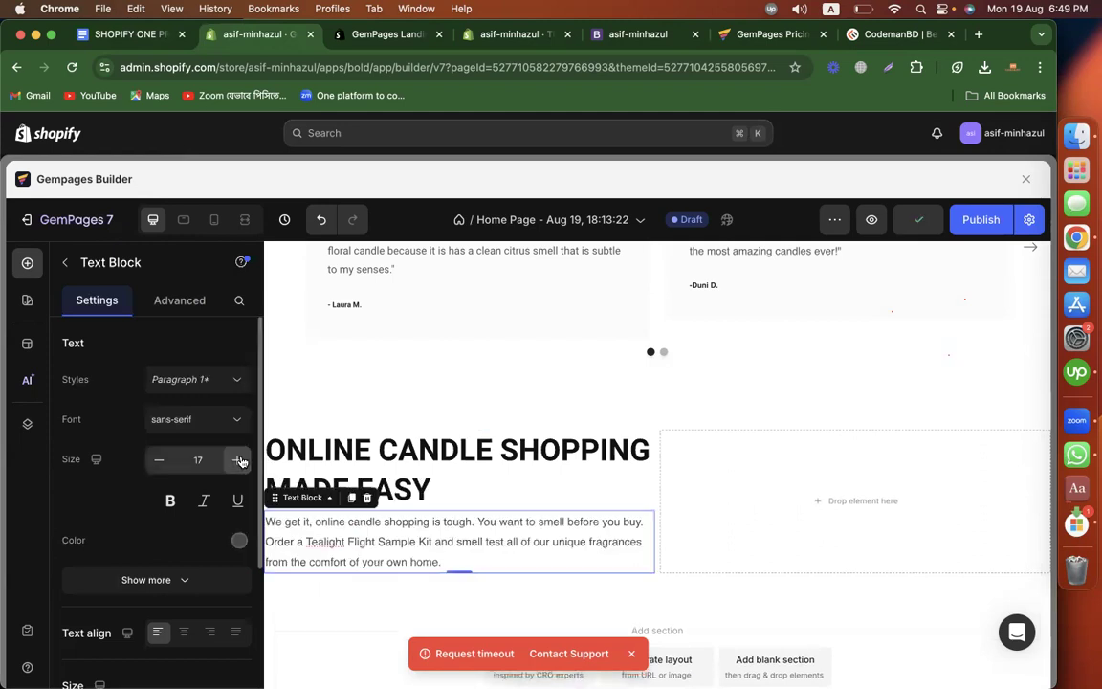
click(239, 460)
click(239, 460)
click(239, 460)
click(239, 460)
click(239, 460)
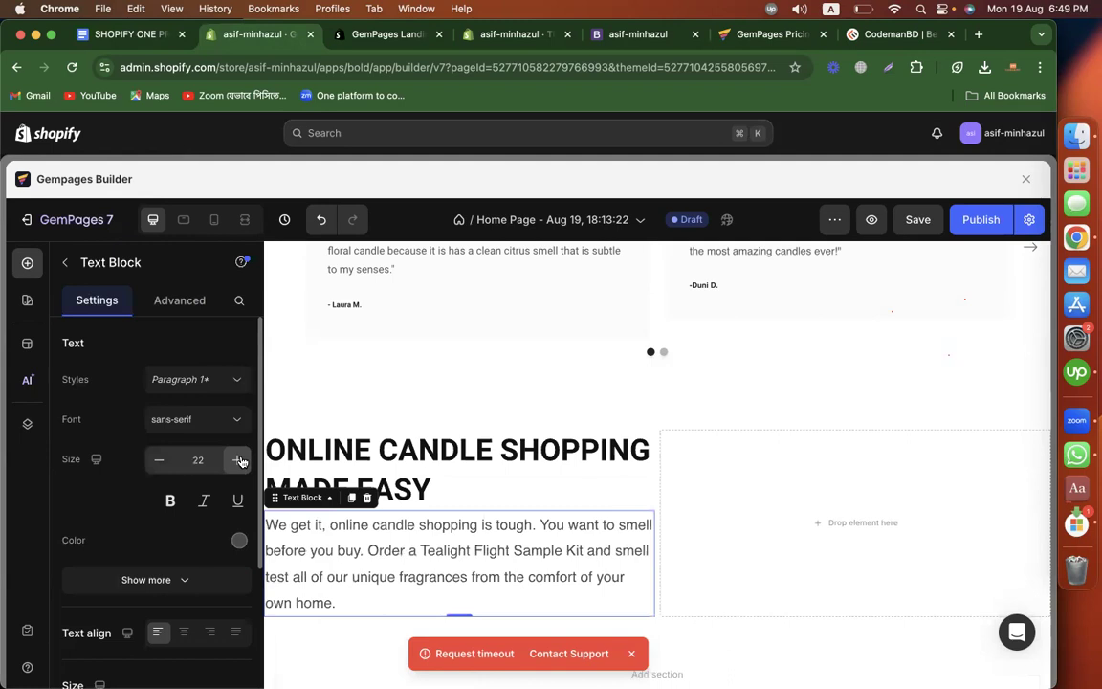
click(239, 460)
Step: Capture the tealight candles photo from the Google Docs document with Lightshot and save it to Downloads as cal4
scroll(516, 543, down, 1)
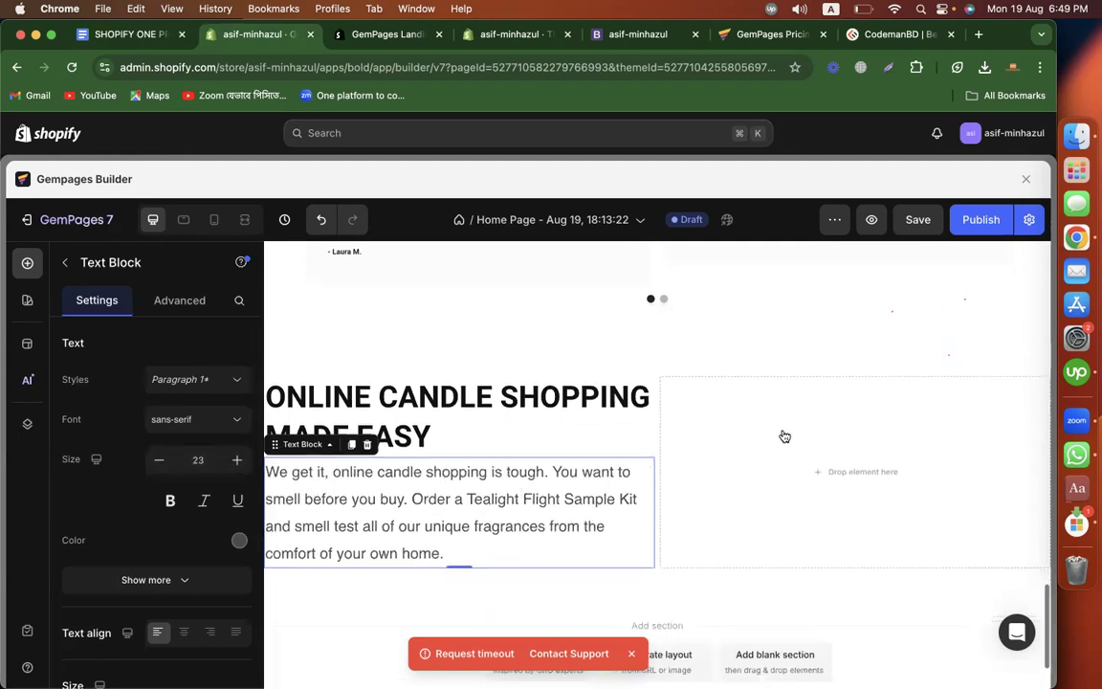
click(131, 35)
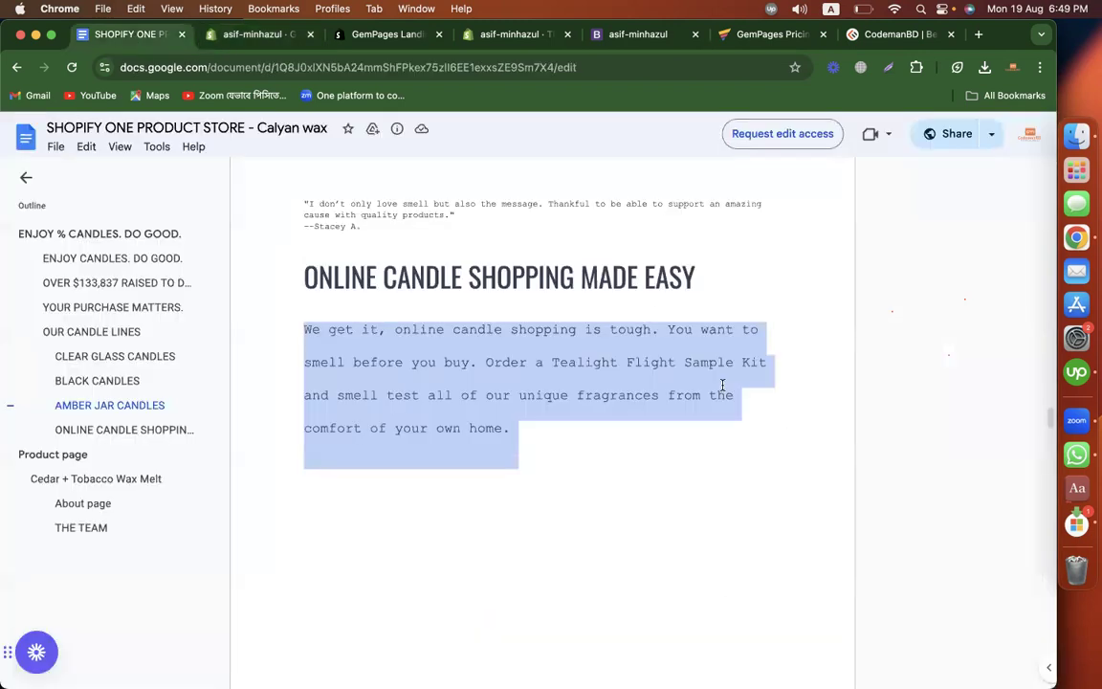
scroll(722, 384, down, 5)
scroll(727, 330, up, 1)
click(889, 69)
mouse_move(308, 187)
mouse_down()
mouse_move(725, 474)
mouse_move(780, 582)
mouse_move(769, 590)
mouse_up()
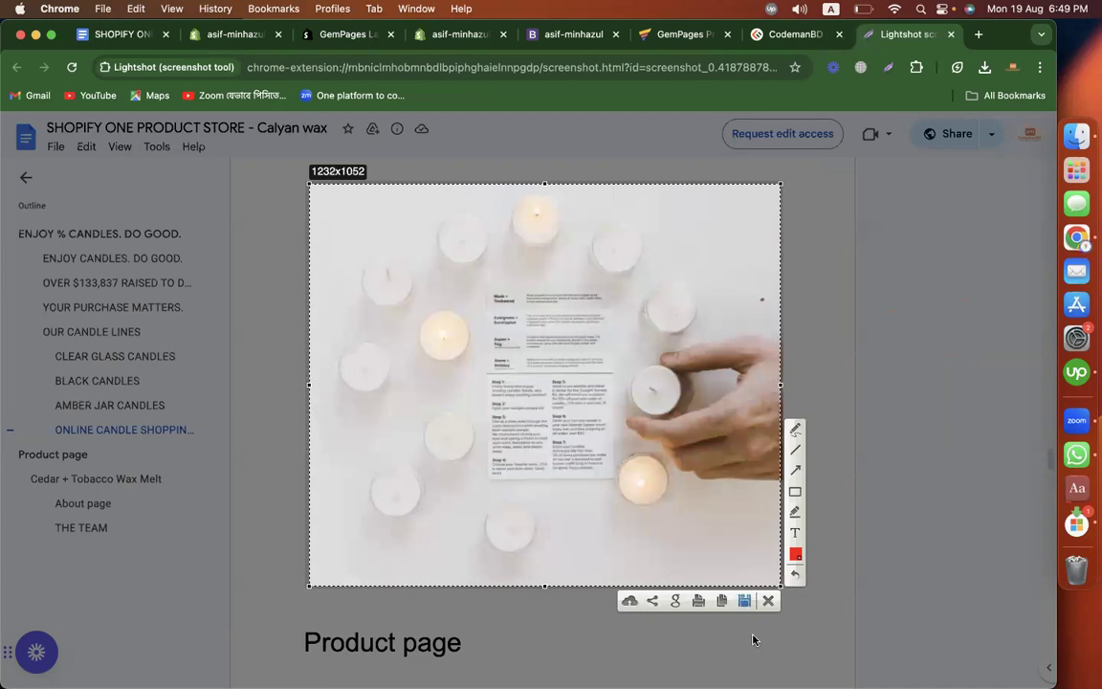
key(super+s)
text(cal)
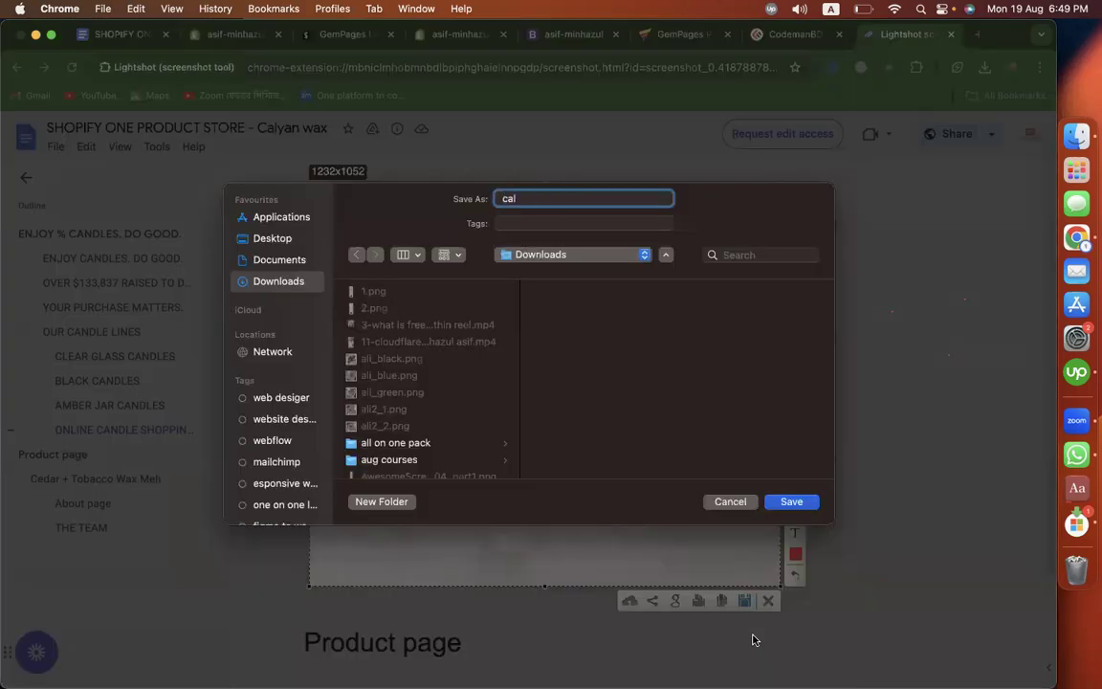
text(4)
key(Return)
key(super+w)
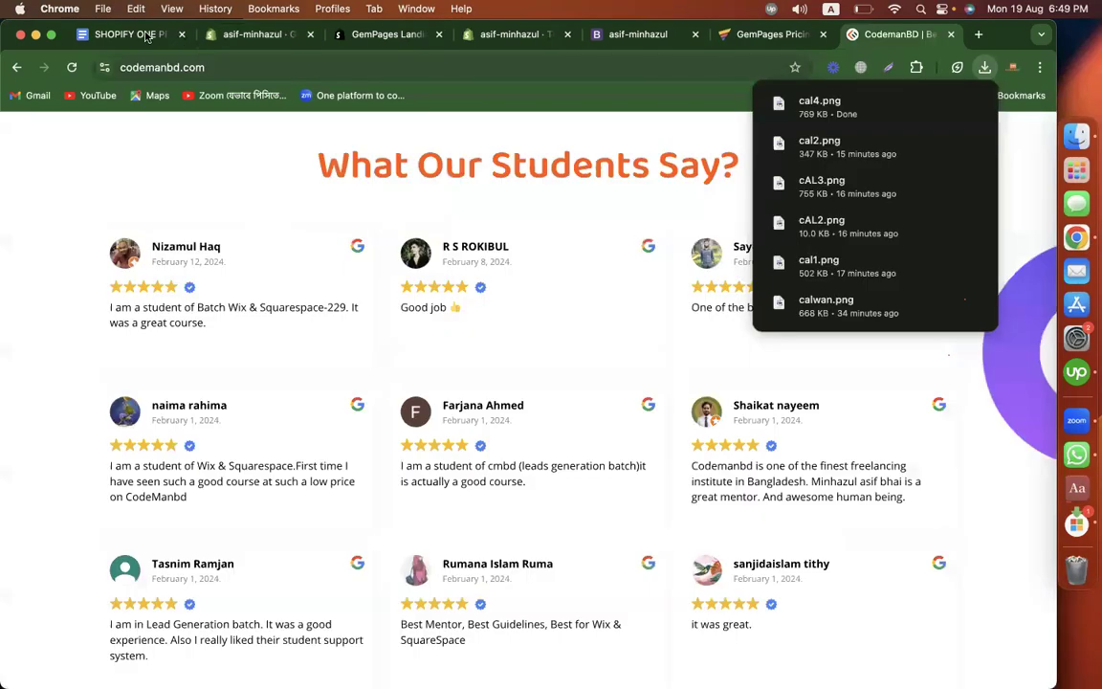
Step: Switch back to the GemPages builder and add an Image element in the empty column beside the candle shopping text
key(super+1)
click(347, 39)
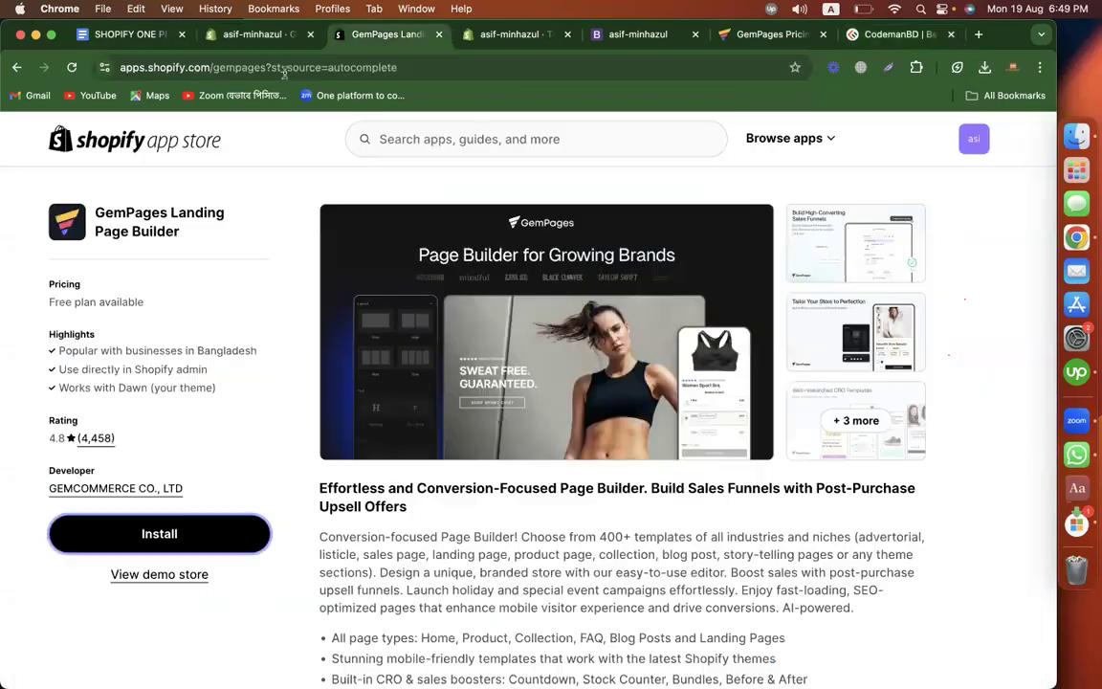
click(244, 36)
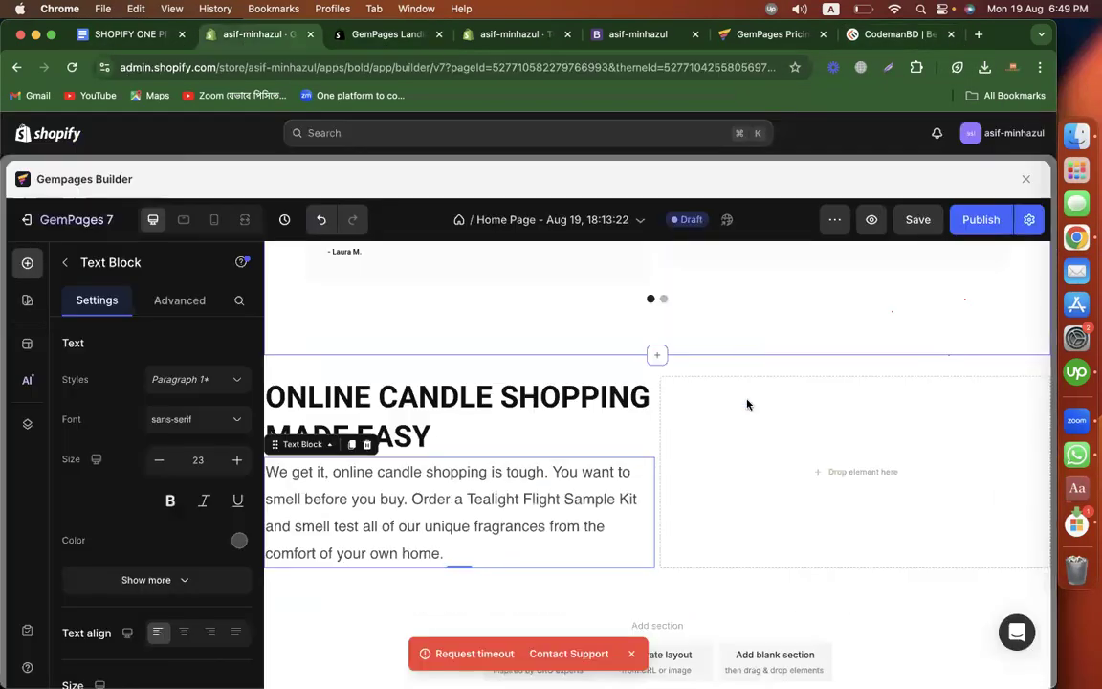
click(28, 267)
scroll(126, 550, down, 2)
drag(123, 563, 838, 518)
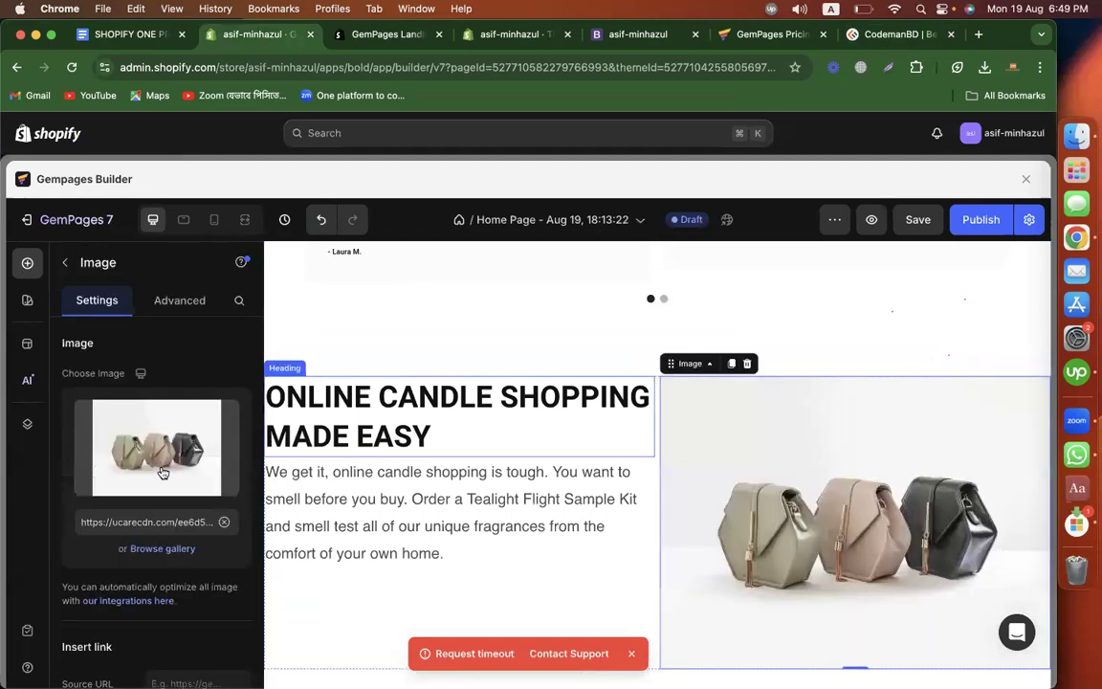
Step: Replace the placeholder picture in the new Image element with cal4.png from Downloads
click(153, 414)
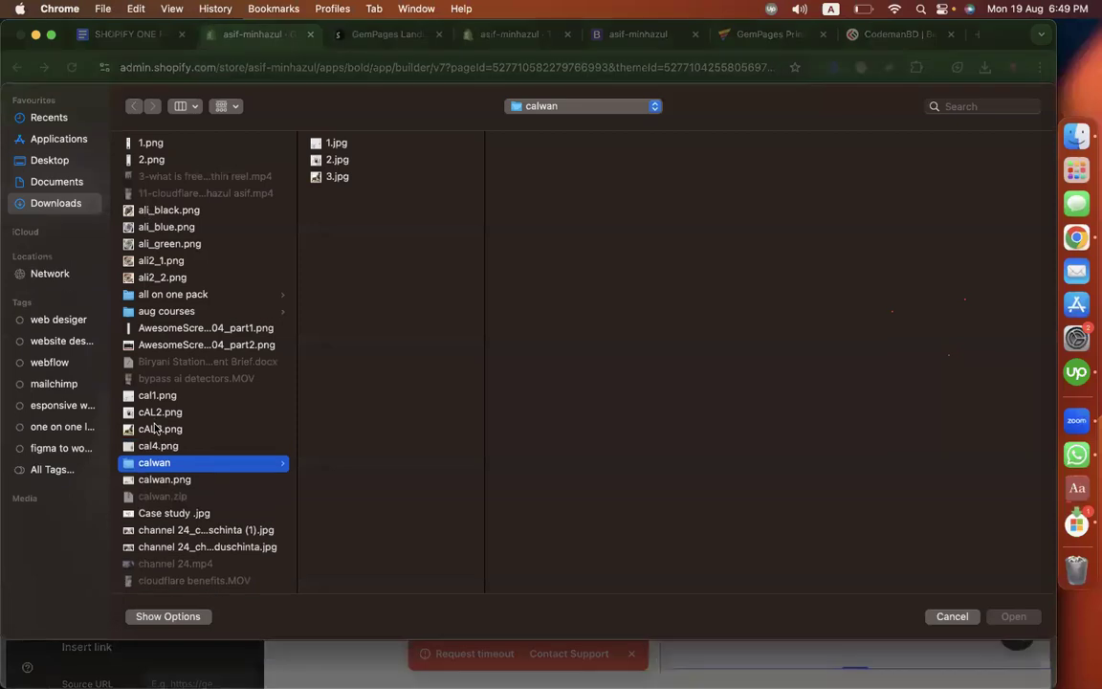
click(153, 445)
key(Return)
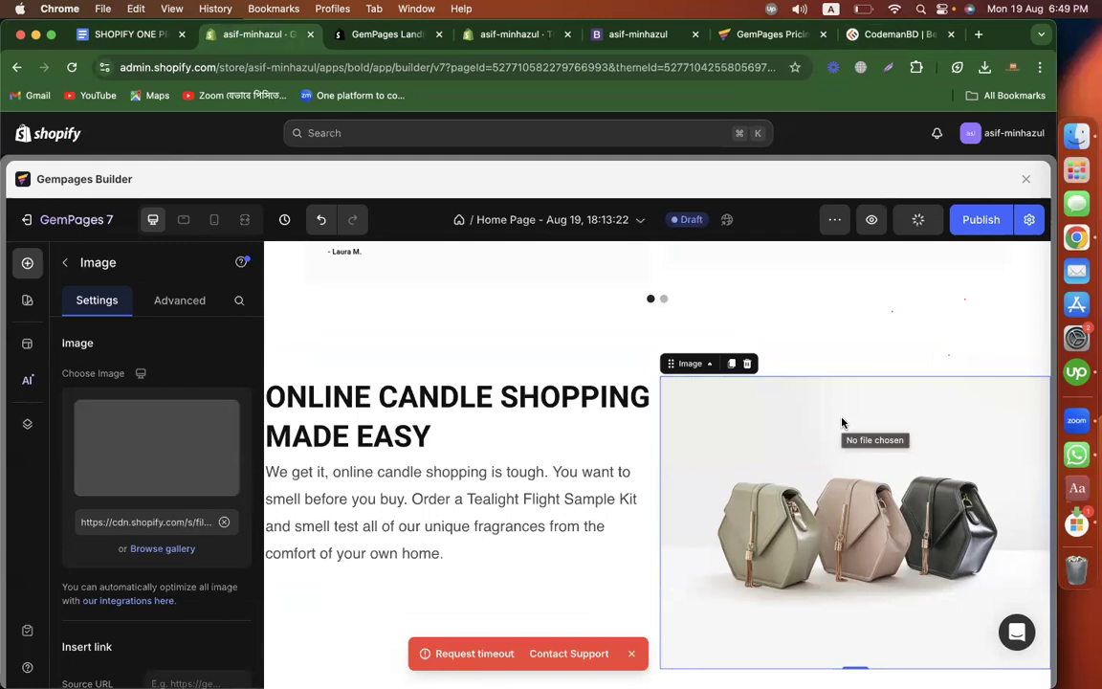
scroll(782, 362, down, 2)
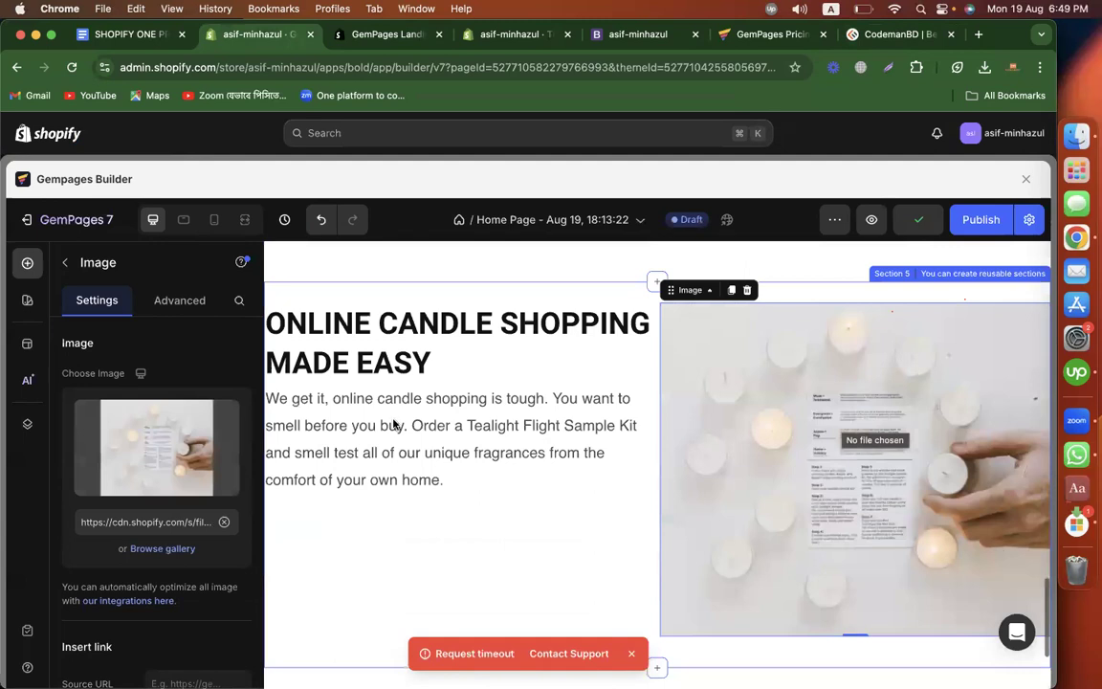
Step: Add a Button element under the candle shopping paragraph, label it "VIEW PRODUCT", and save the page
click(28, 262)
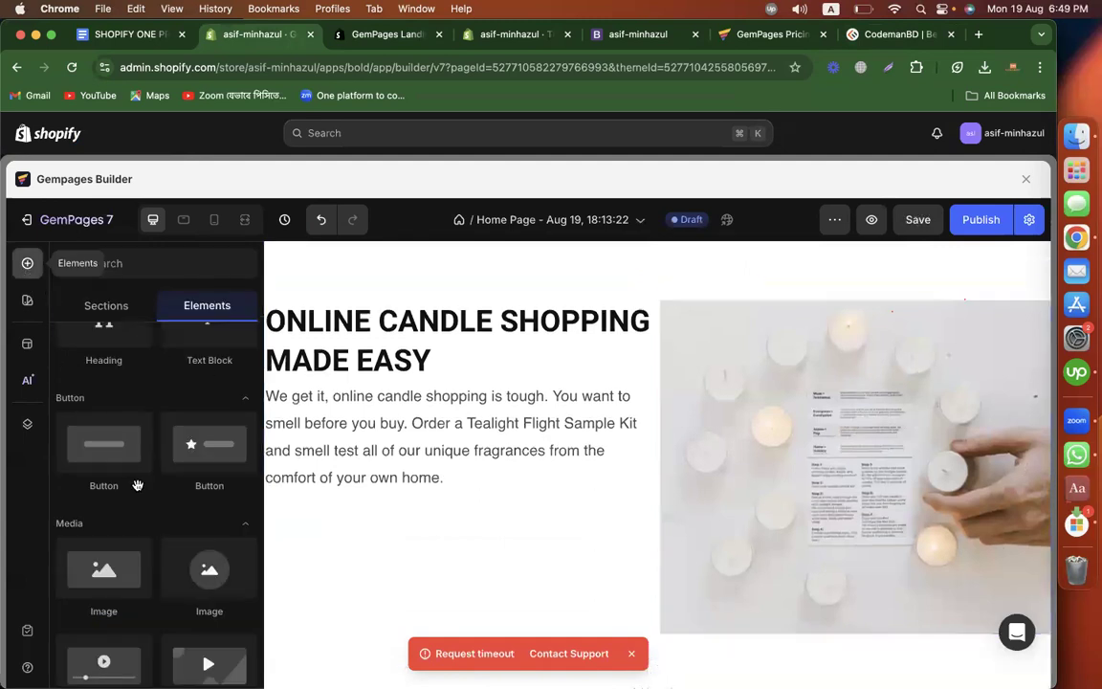
drag(137, 485, 330, 513)
double_click(295, 507)
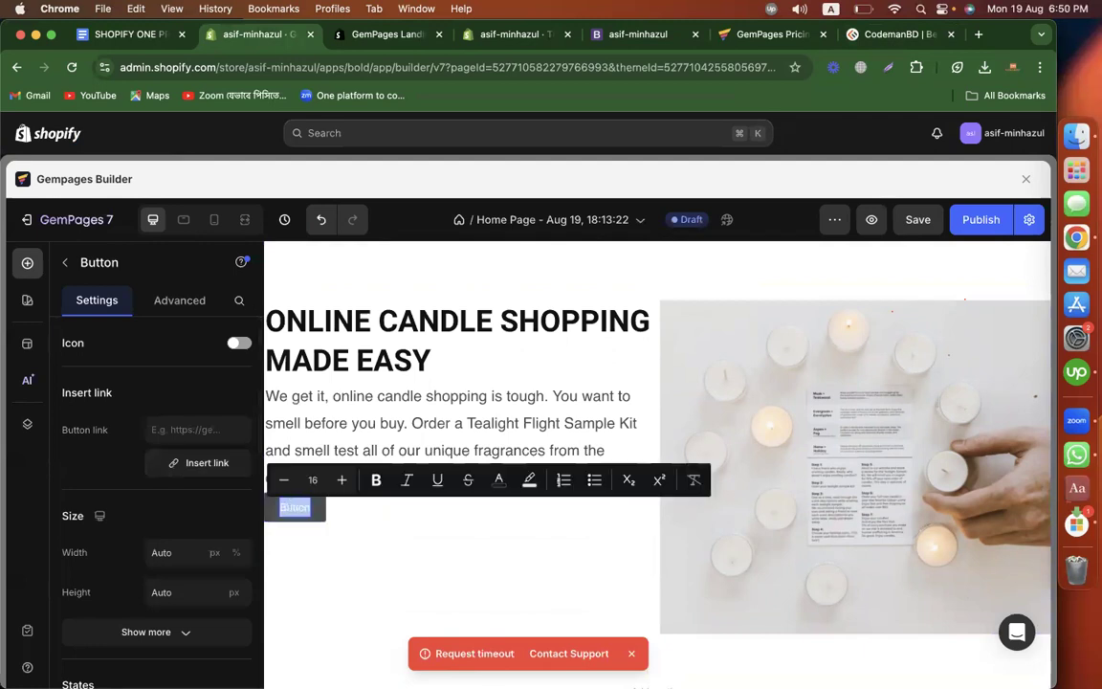
text(VIEW PRO)
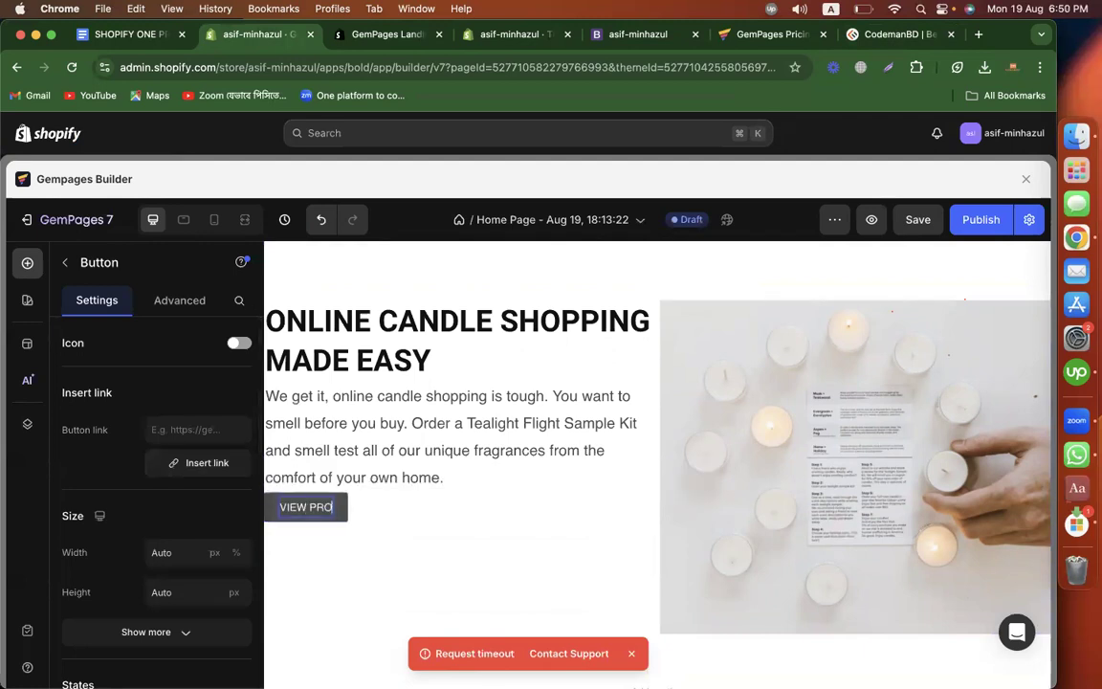
text(DUCT)
key(super+a)
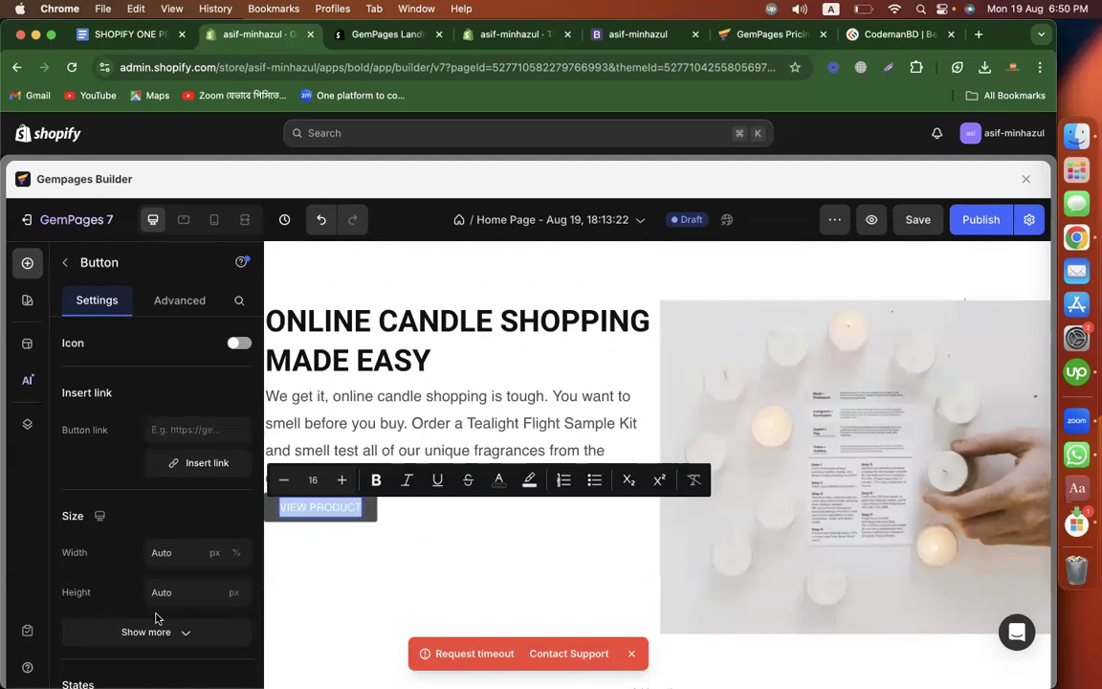
click(353, 545)
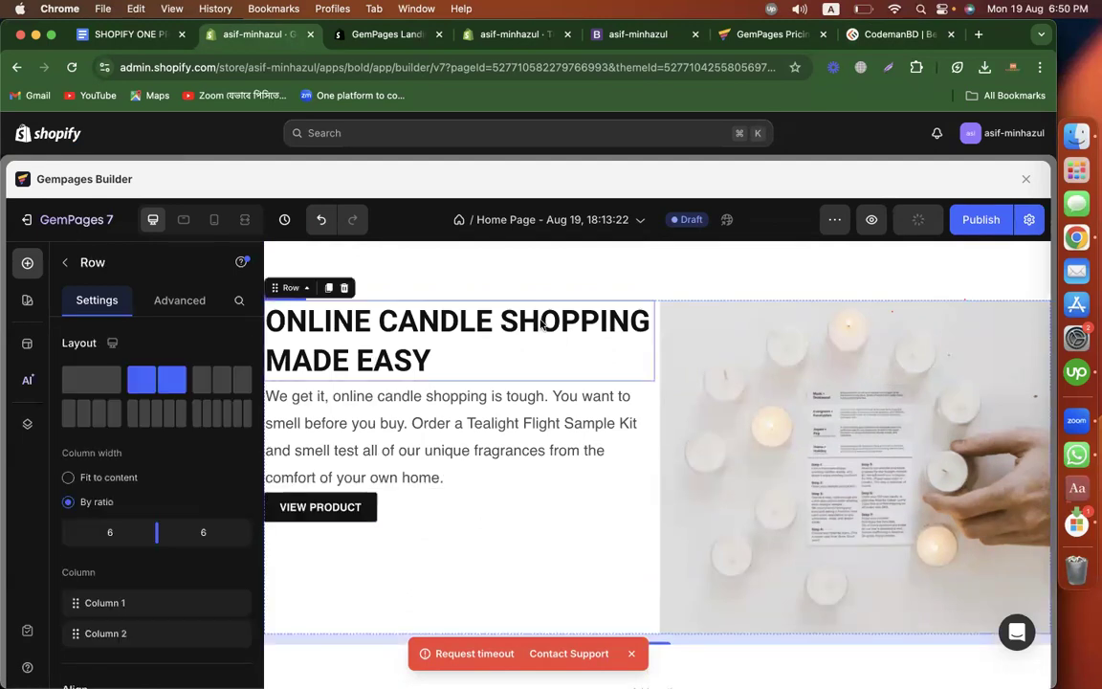
key(super+s)
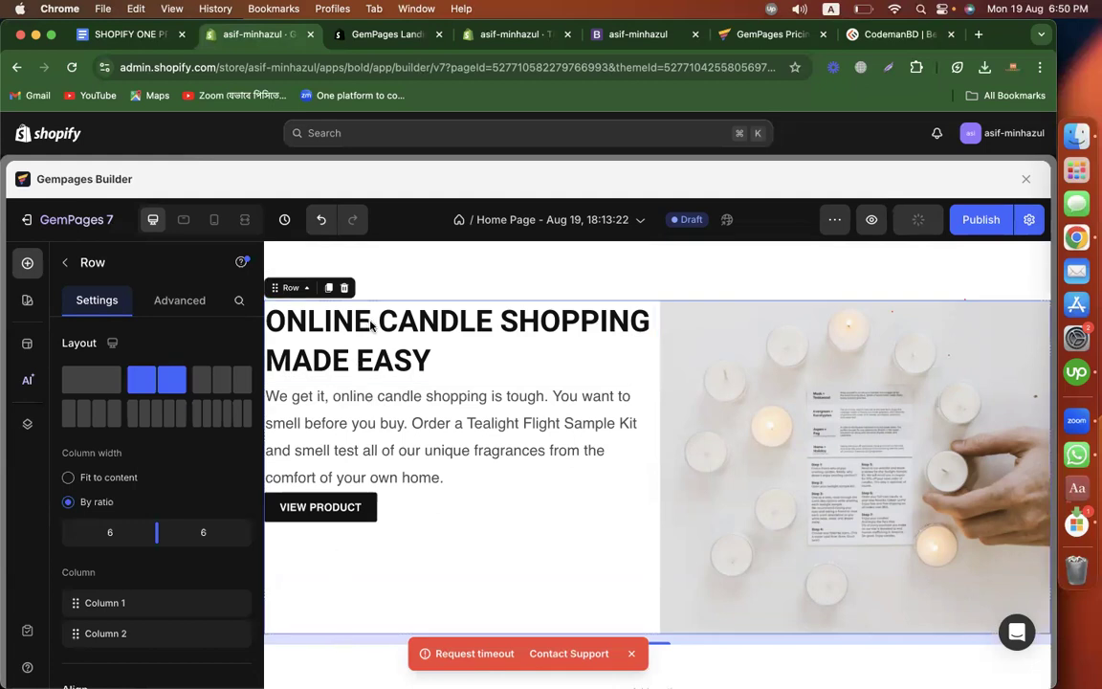
Step: Set the candle shopping section's top and bottom padding to 100 px
click(371, 326)
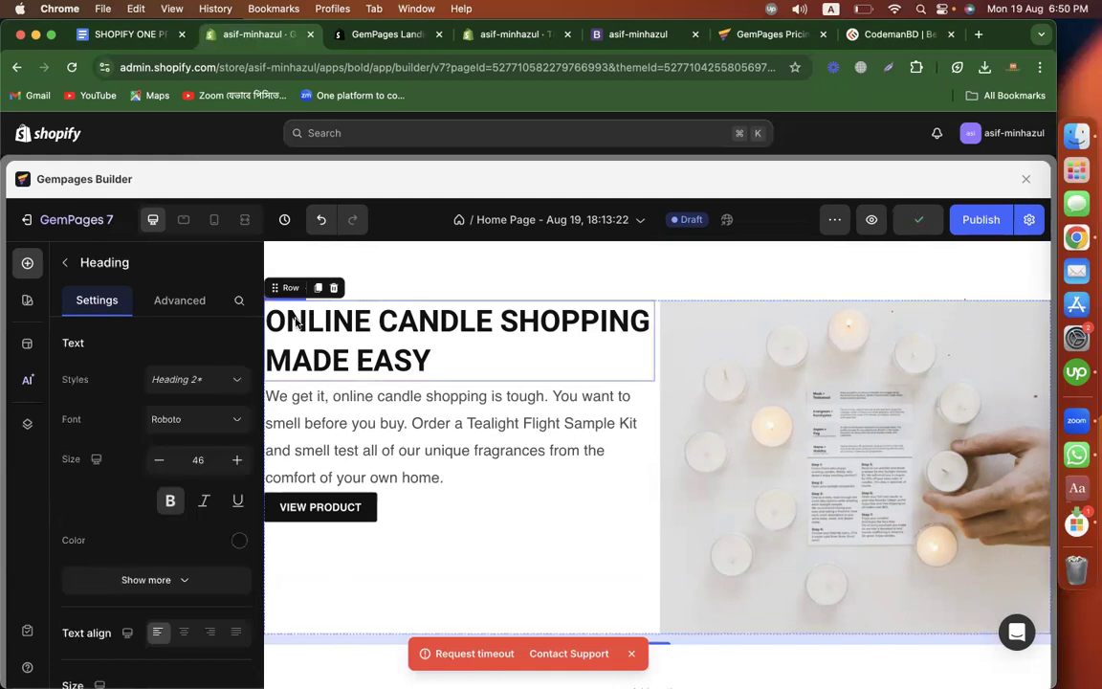
click(679, 289)
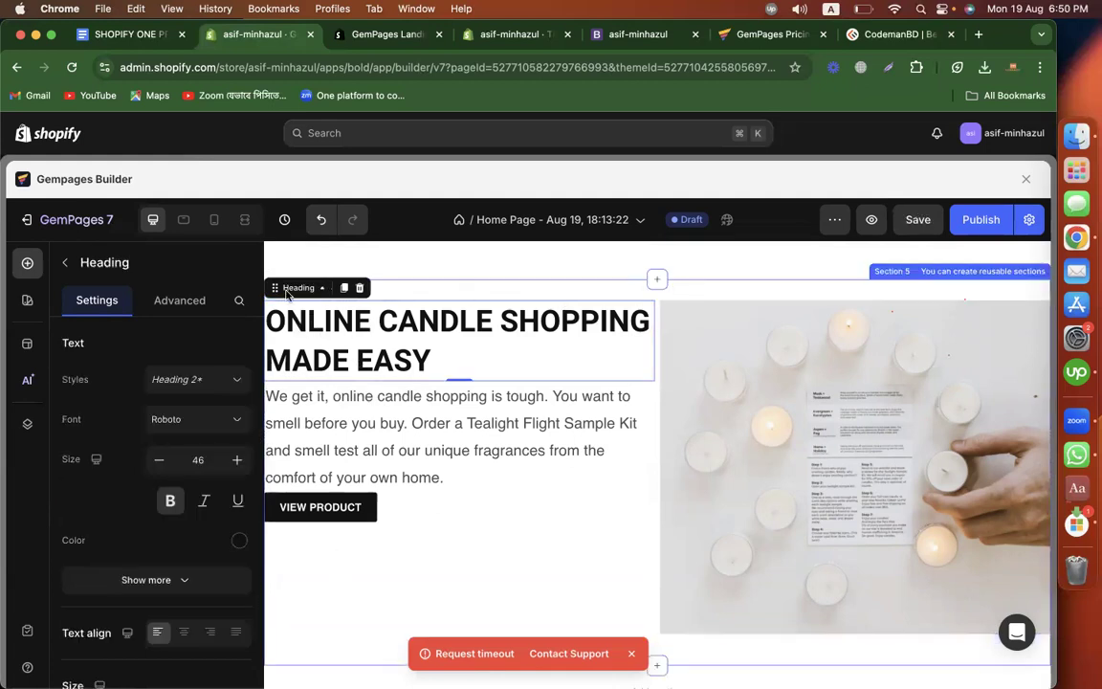
click(180, 301)
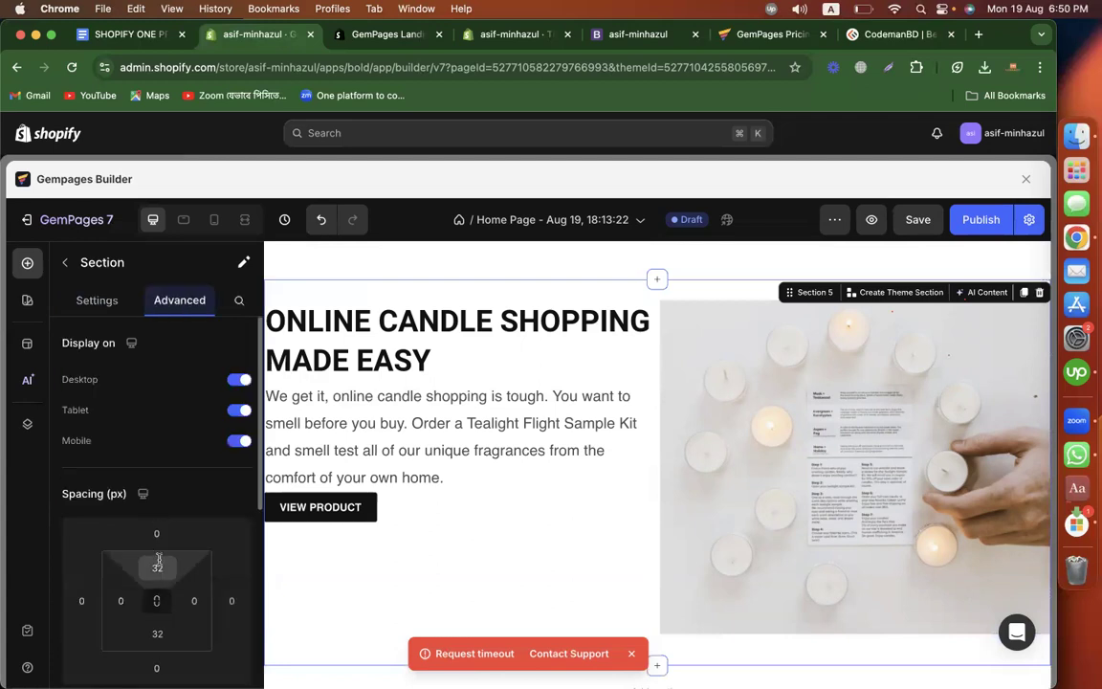
click(158, 561)
text(50)
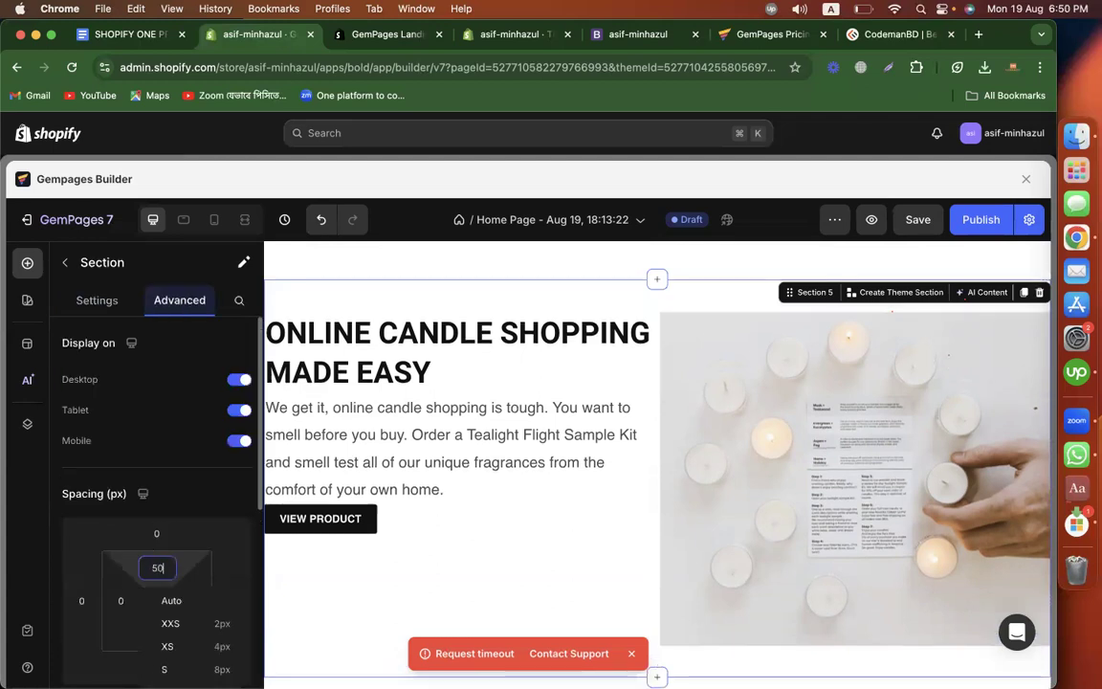
key(BackSpace)
key(BackSpace)
text(10)
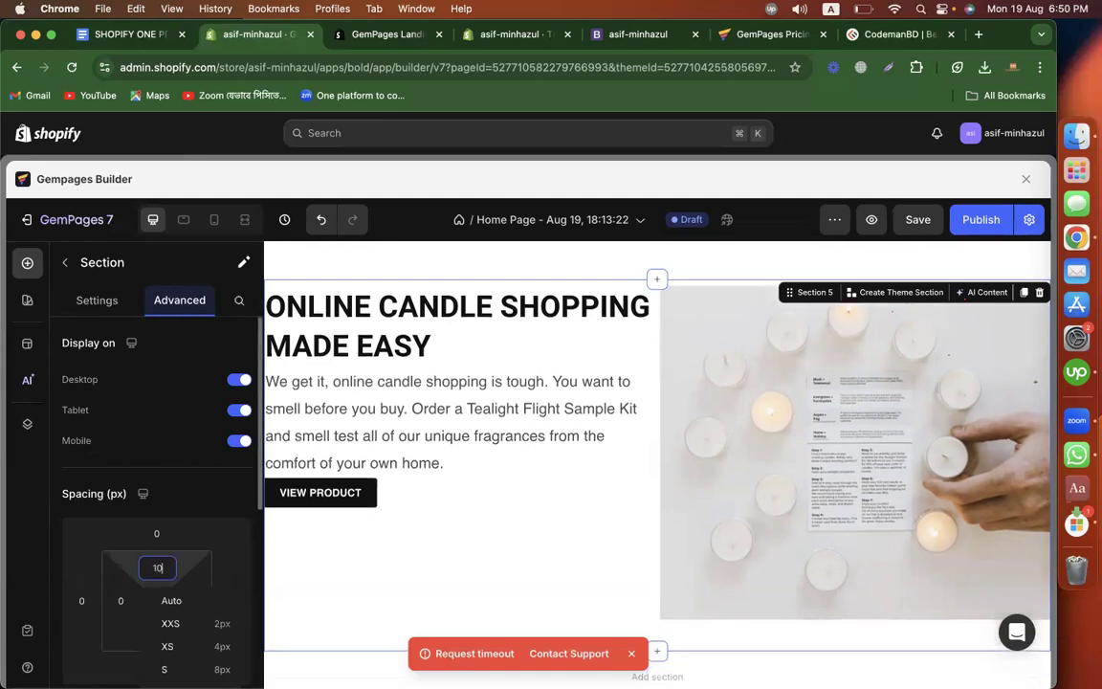
text(0)
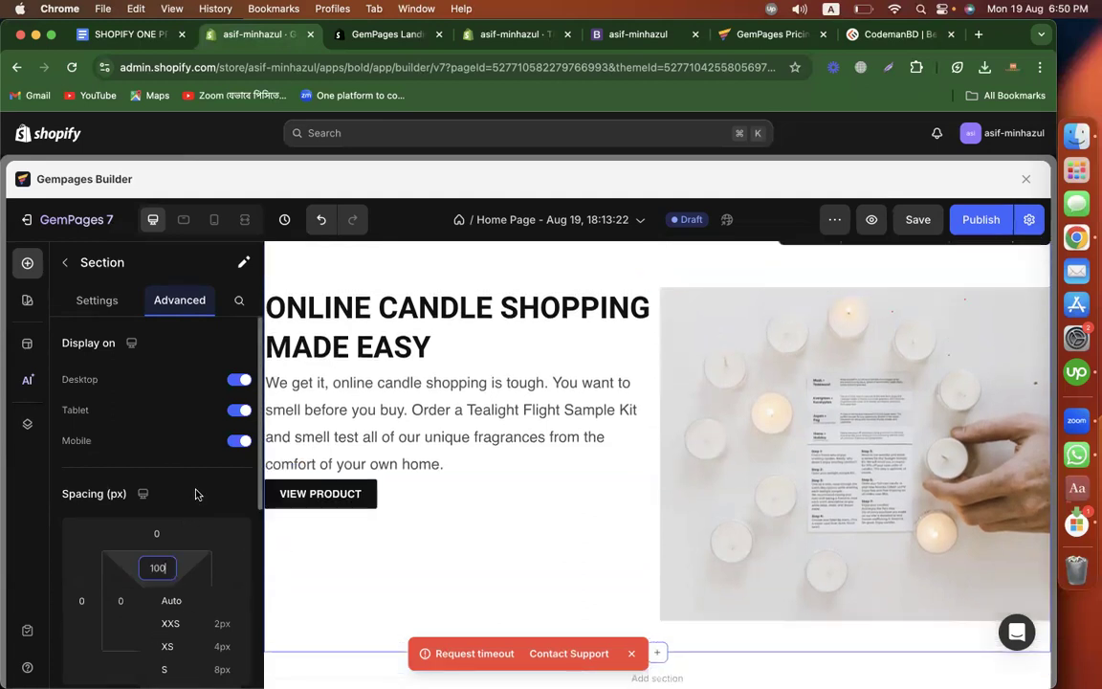
scroll(195, 490, down, 1)
click(158, 566)
text(1)
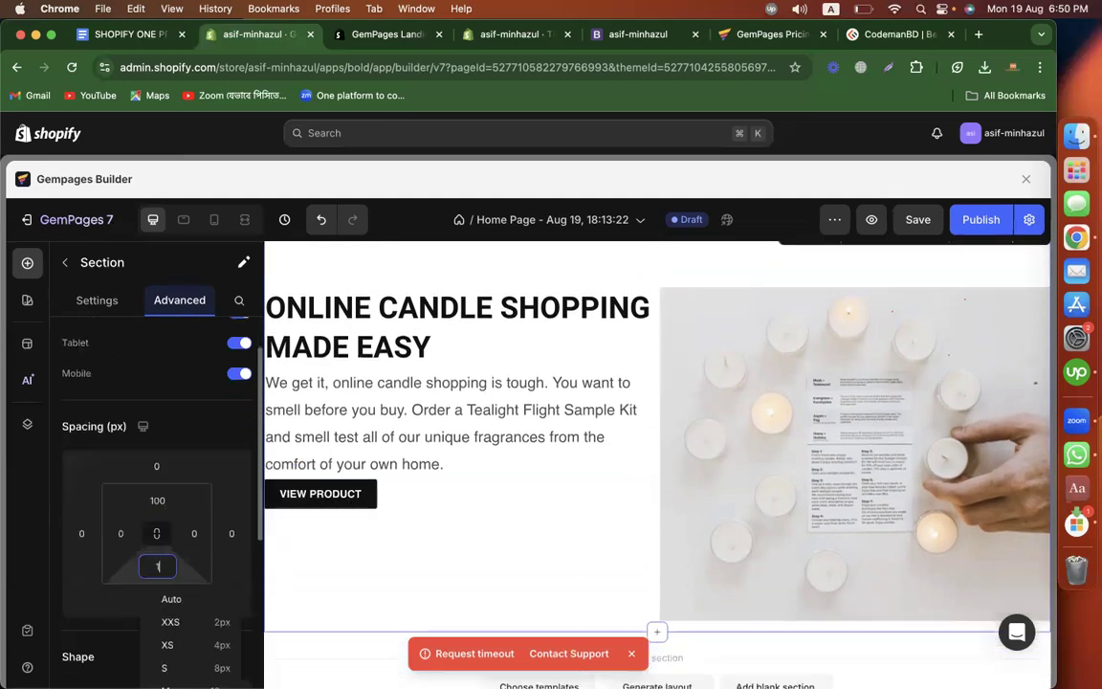
text(00)
Step: Set the candle shopping section's left and right padding to 50 px
click(123, 533)
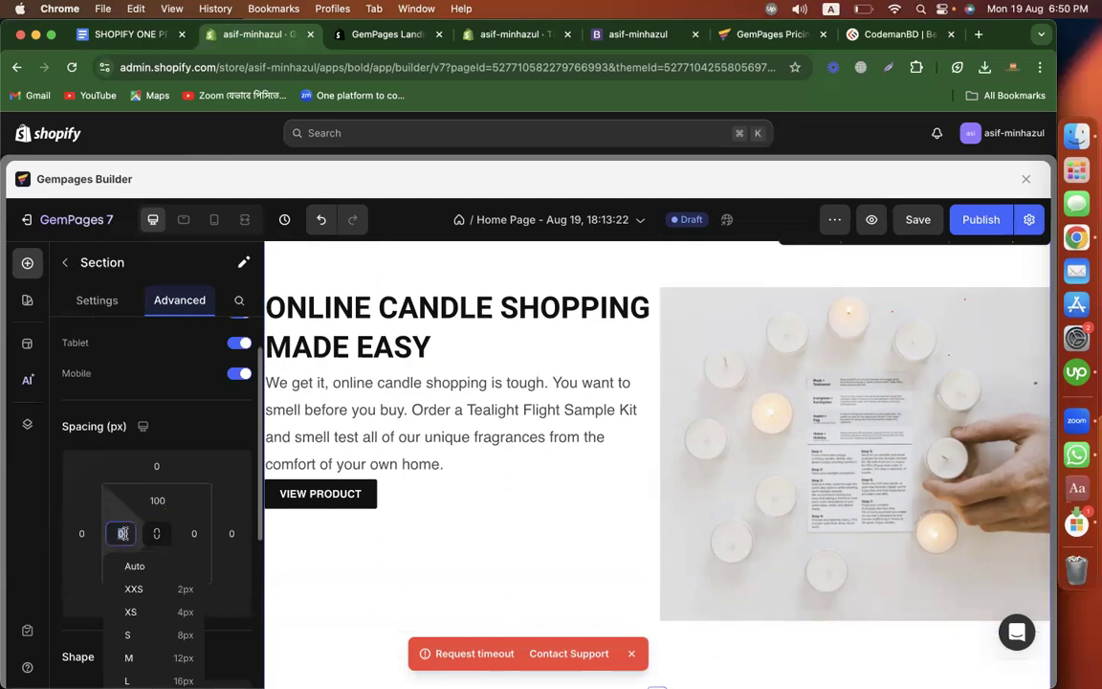
text(50)
click(196, 533)
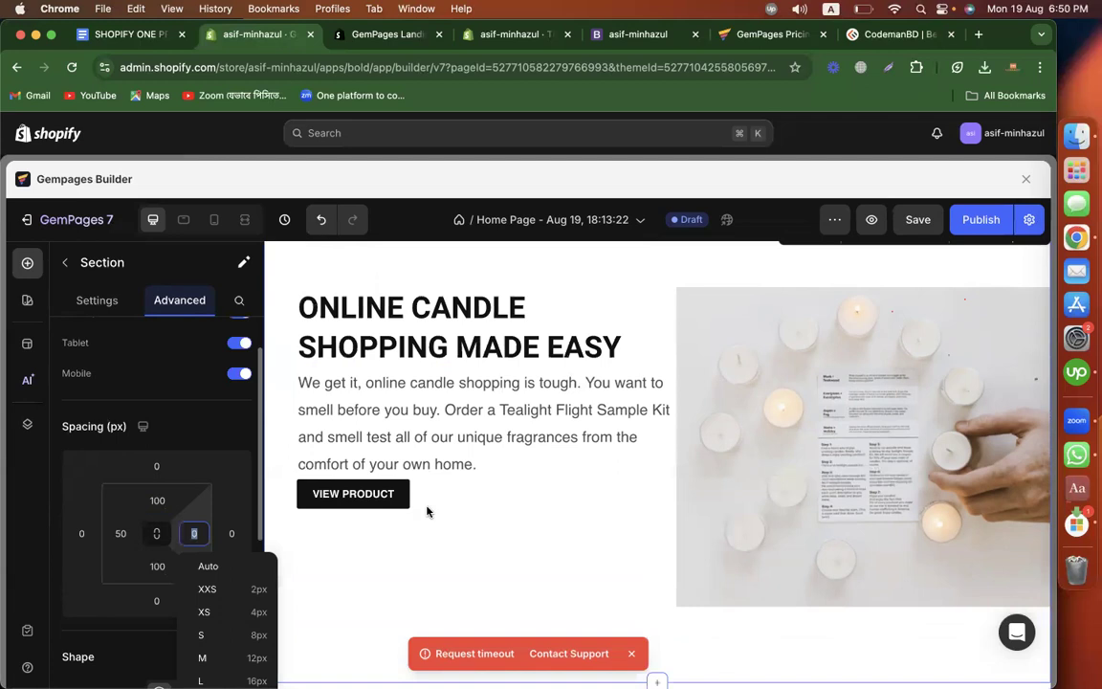
text(50)
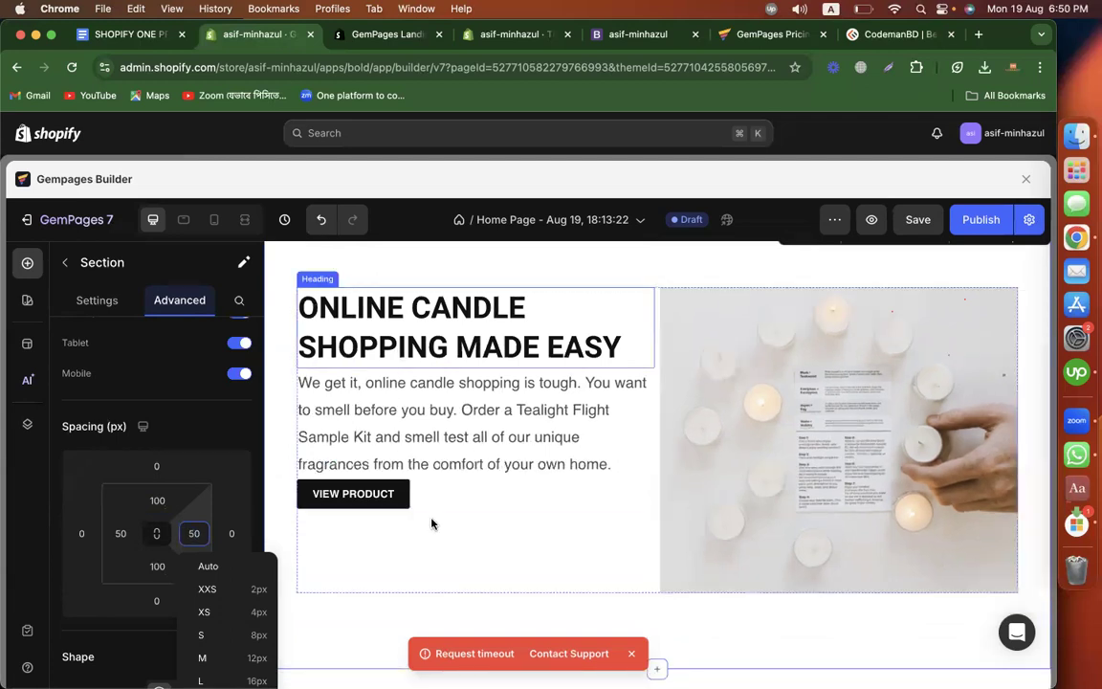
Step: Set the "ONLINE CANDLE SHOPPING MADE EASY" heading's top margin to 30 px
click(379, 358)
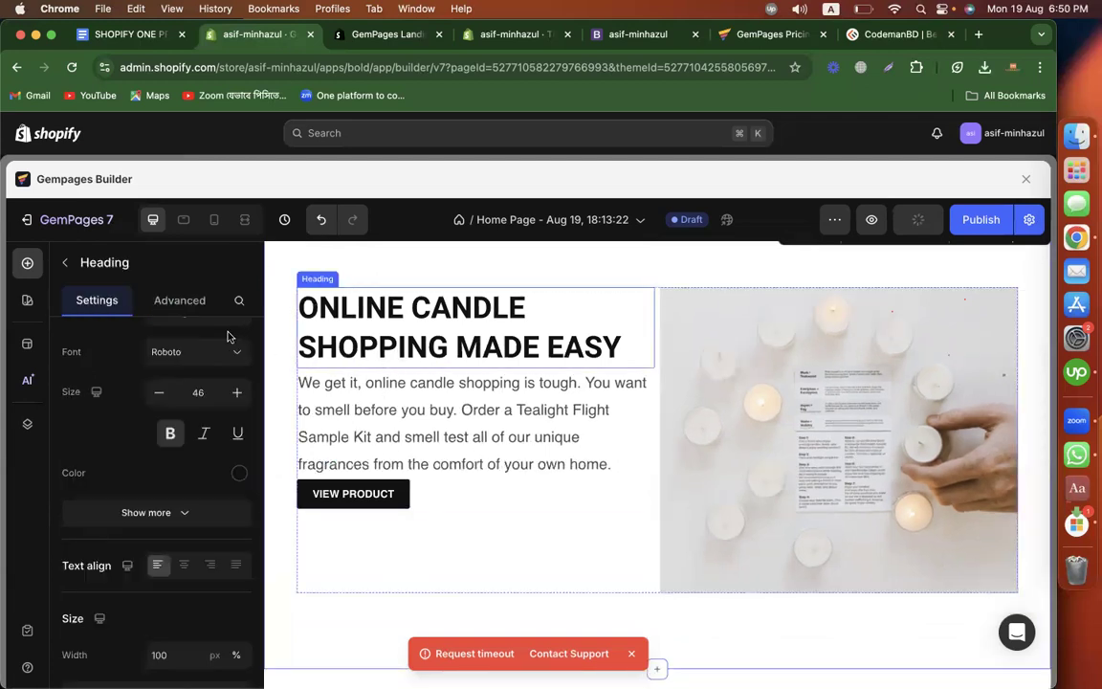
click(179, 299)
click(171, 568)
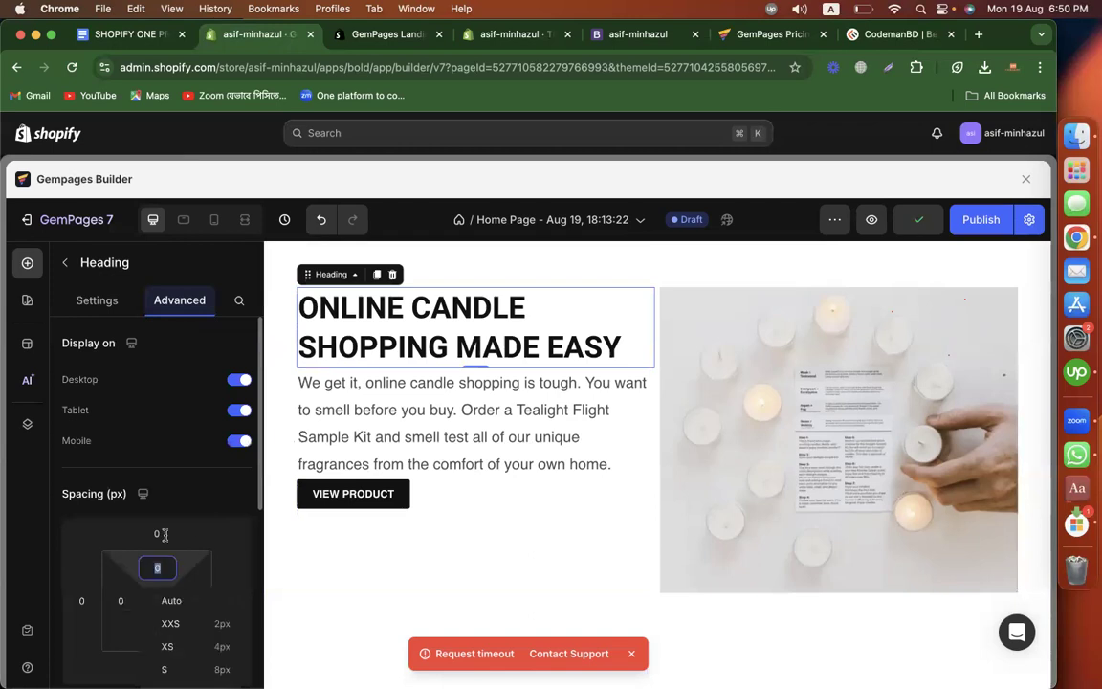
click(163, 535)
text(30)
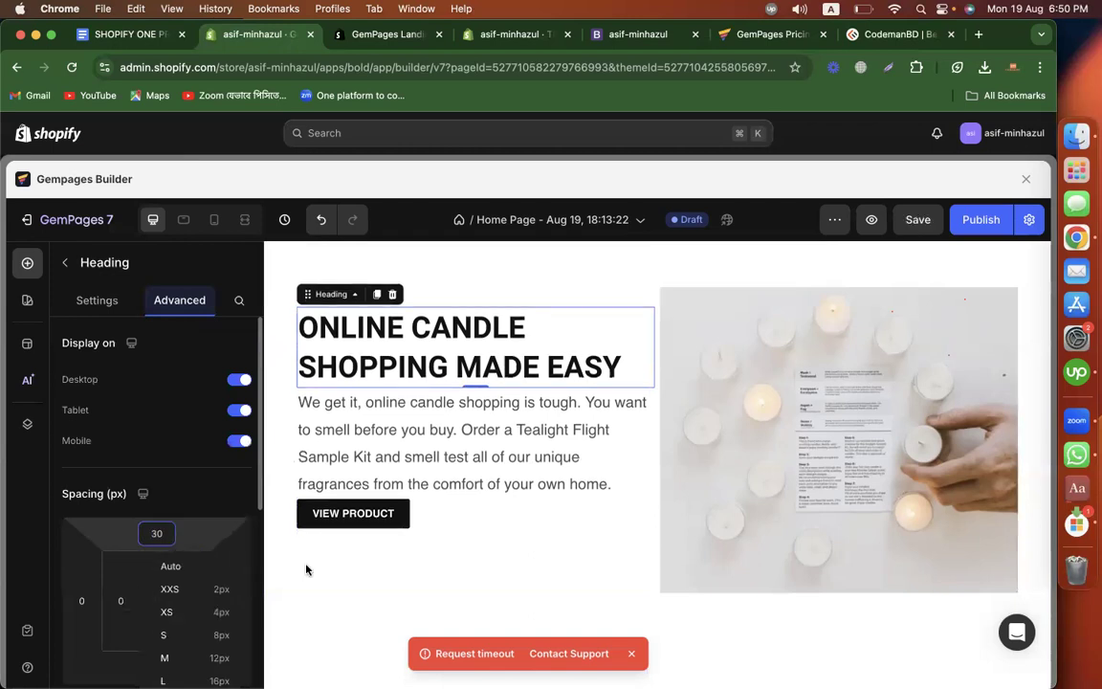
Step: Set the top padding of the candle shopping paragraph's text block to 20 px
click(356, 449)
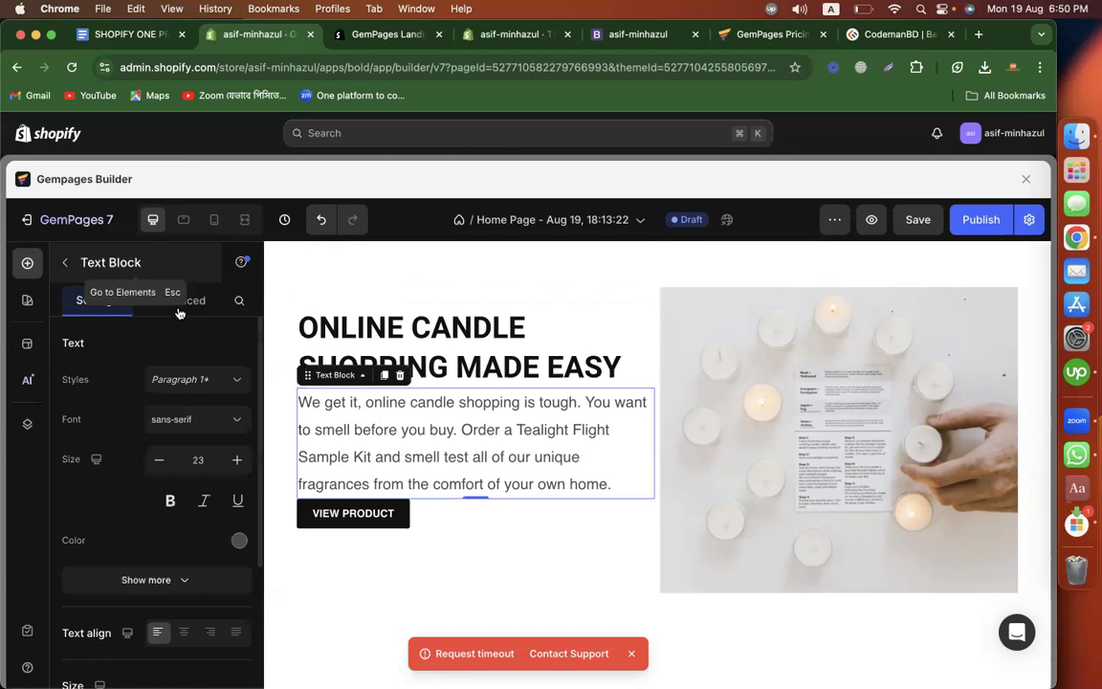
click(178, 305)
click(157, 572)
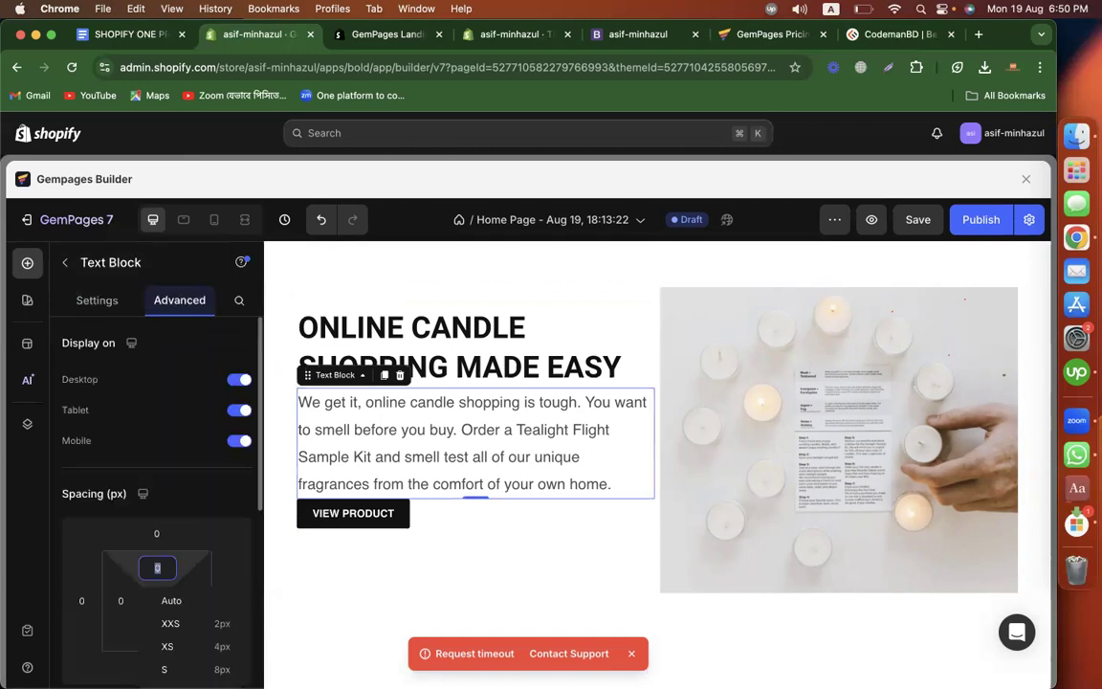
text(20)
Step: Set the VIEW PRODUCT button's top padding to 20 px
click(335, 537)
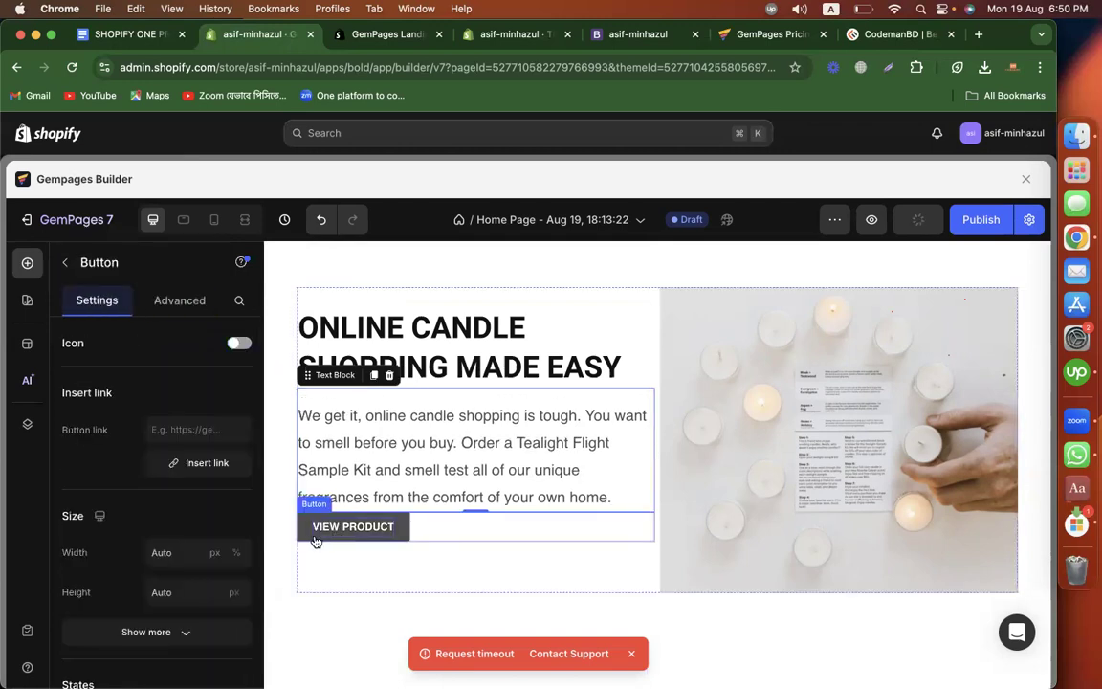
click(180, 300)
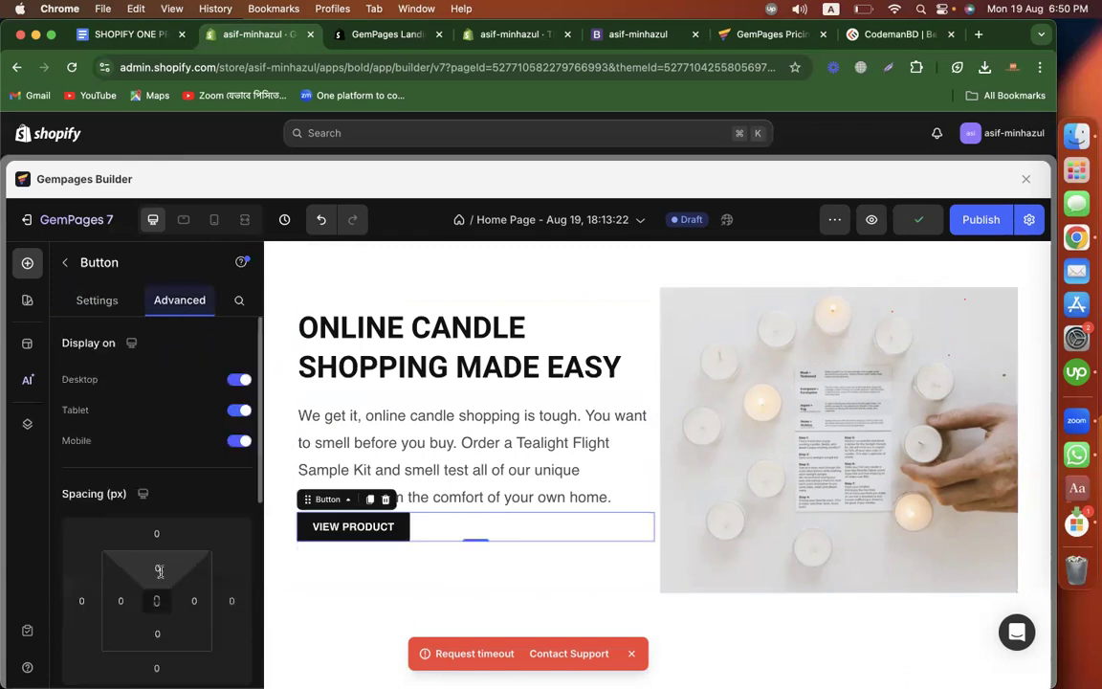
click(159, 569)
text(20)
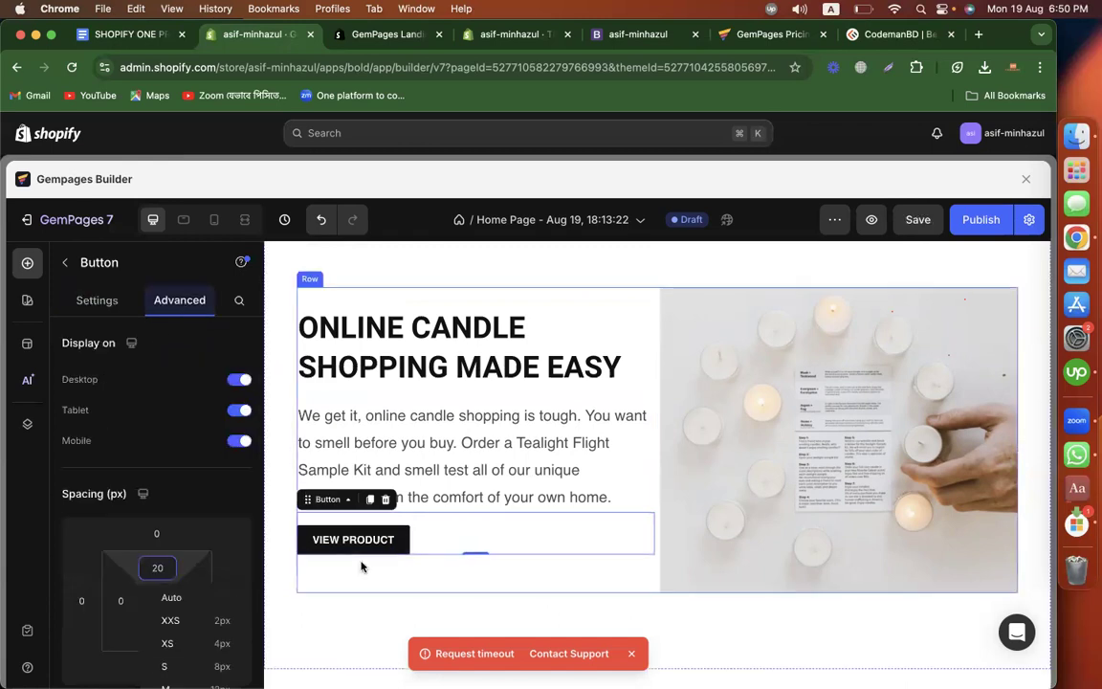
Step: Set the candle shopping heading's top margin to 35 px and select the surrounding section
scroll(369, 499, down, 1)
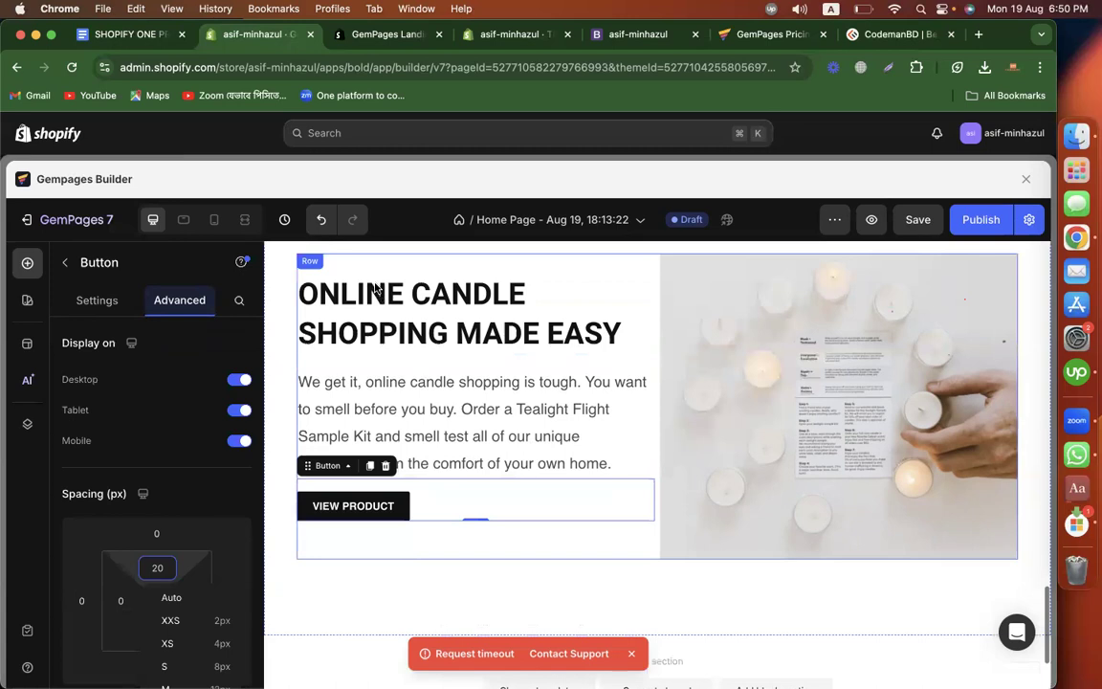
scroll(382, 316, up, 1)
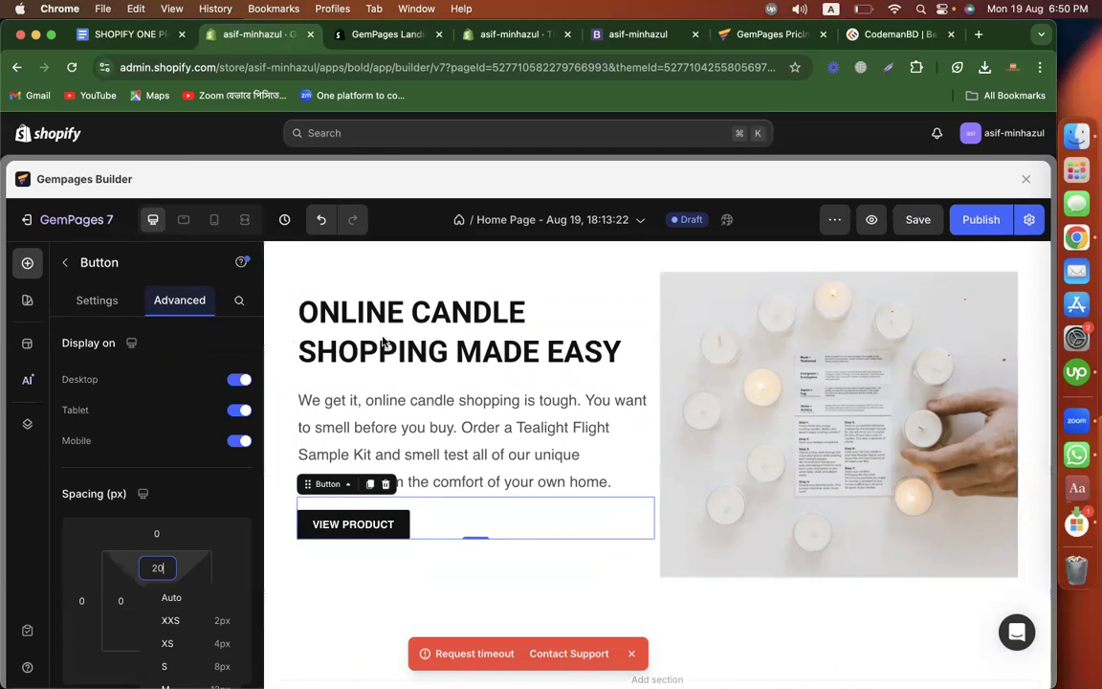
click(421, 337)
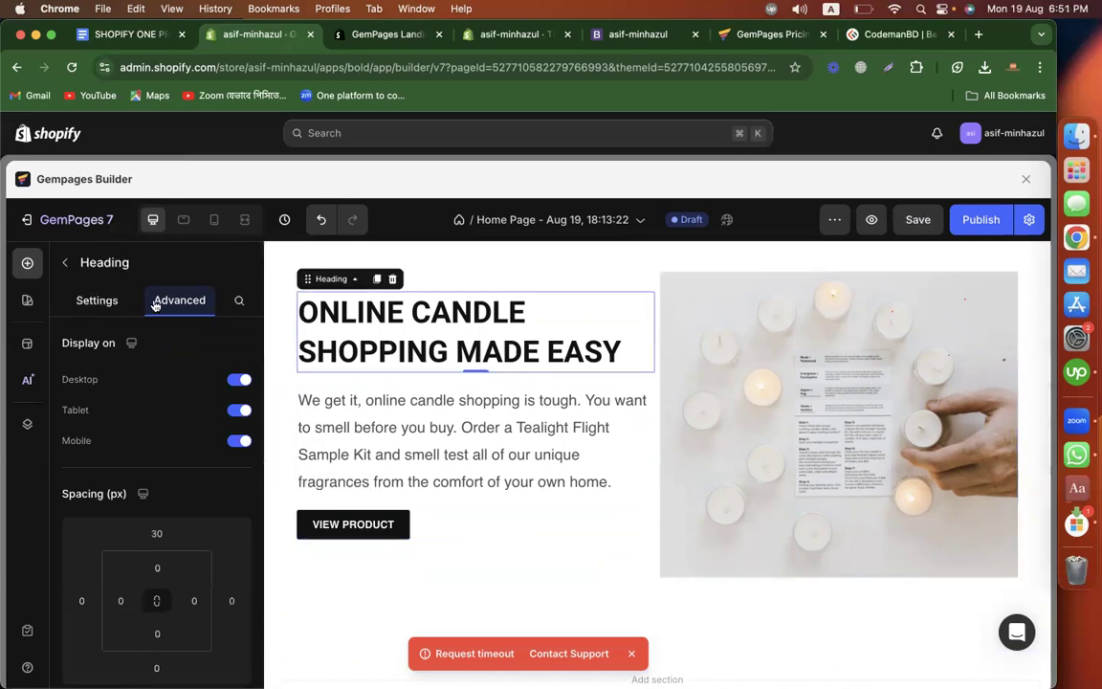
click(158, 534)
text(35)
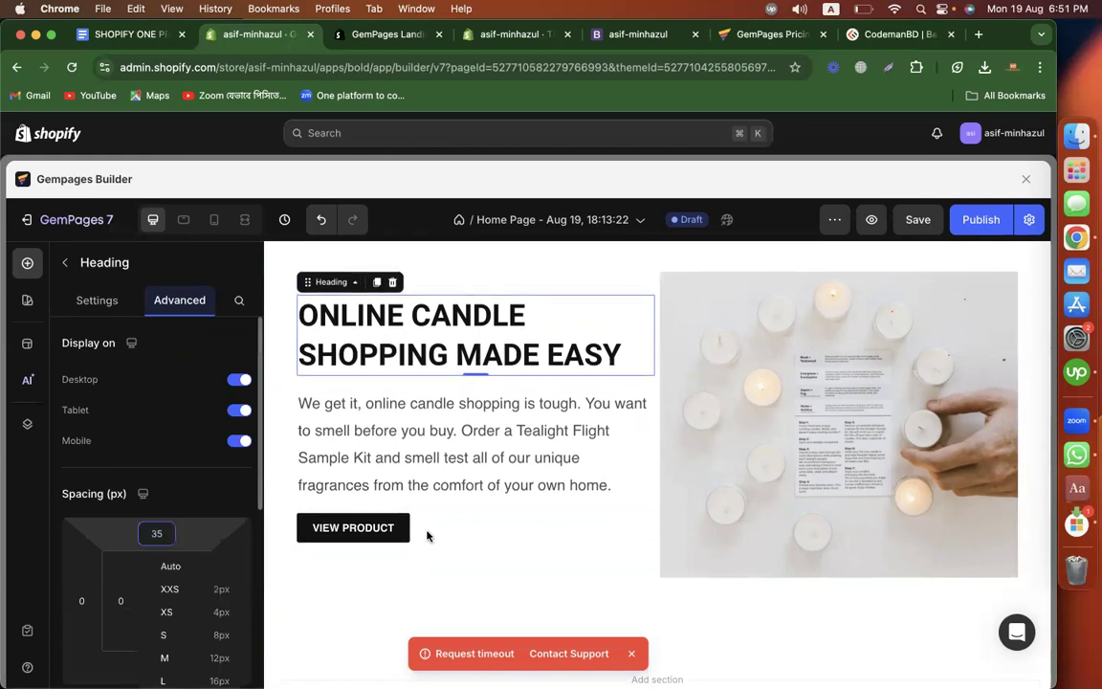
click(365, 610)
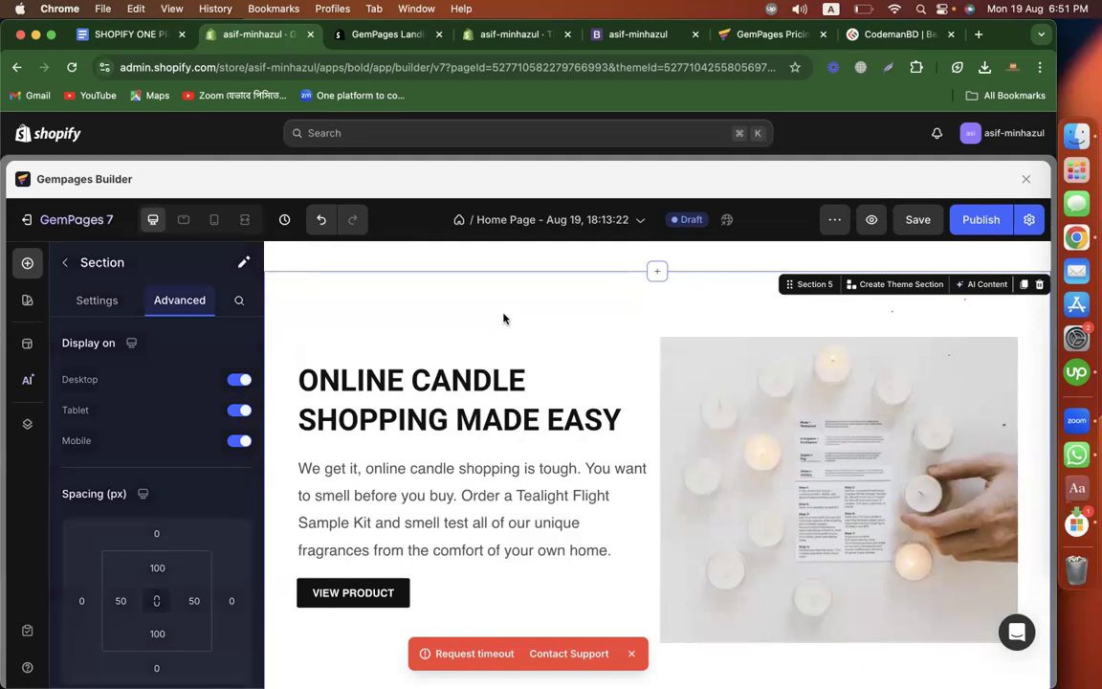
Step: Set the background color of the ONLINE CANDLE SHOPPING MADE EASY section to 121212
scroll(504, 318, up, 5)
scroll(505, 318, down, 3)
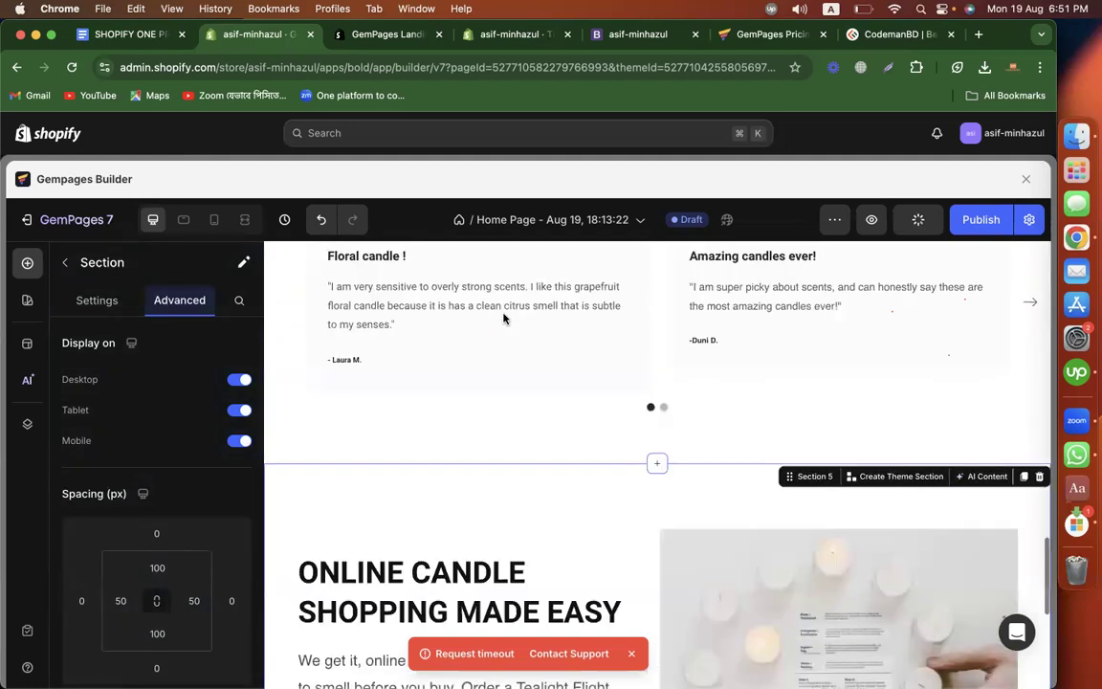
scroll(504, 318, up, 12)
scroll(504, 319, down, 10)
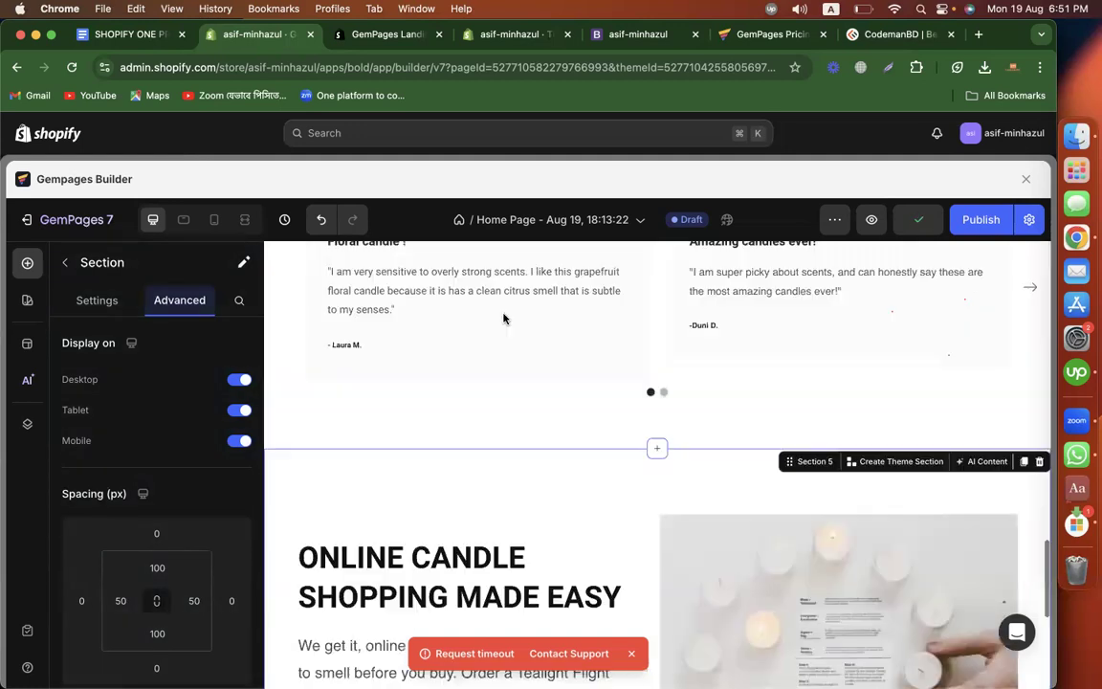
scroll(497, 292, down, 3)
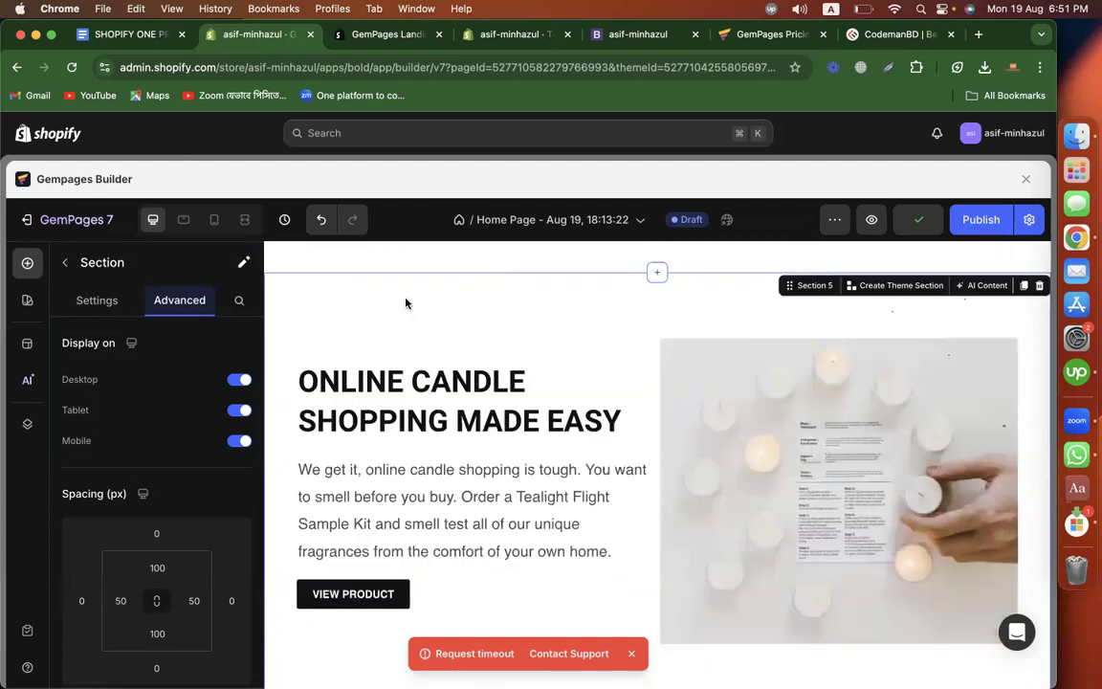
click(93, 302)
scroll(146, 503, down, 5)
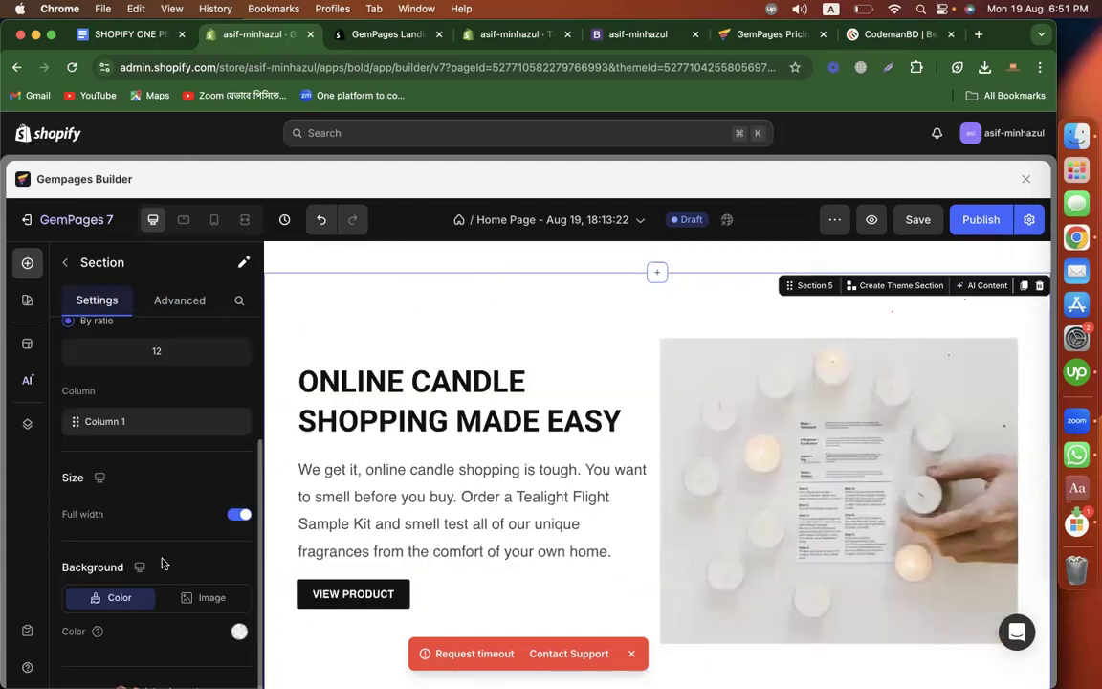
click(239, 610)
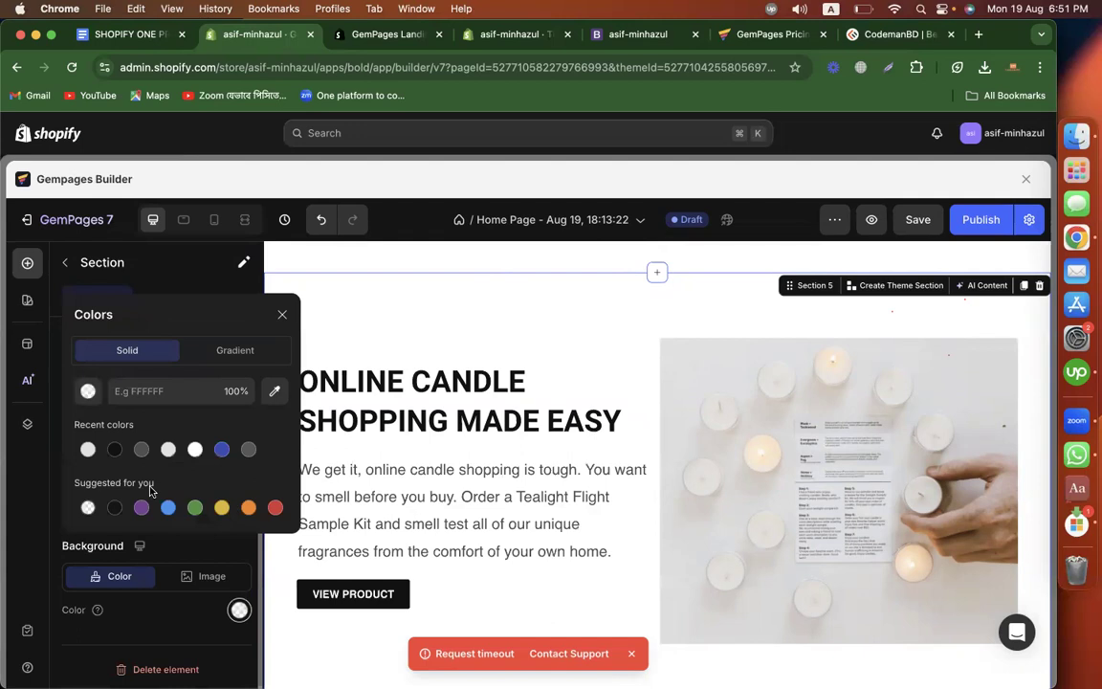
click(113, 450)
Step: Change the ONLINE CANDLE SHOPPING MADE EASY heading's text color to light grey
click(404, 367)
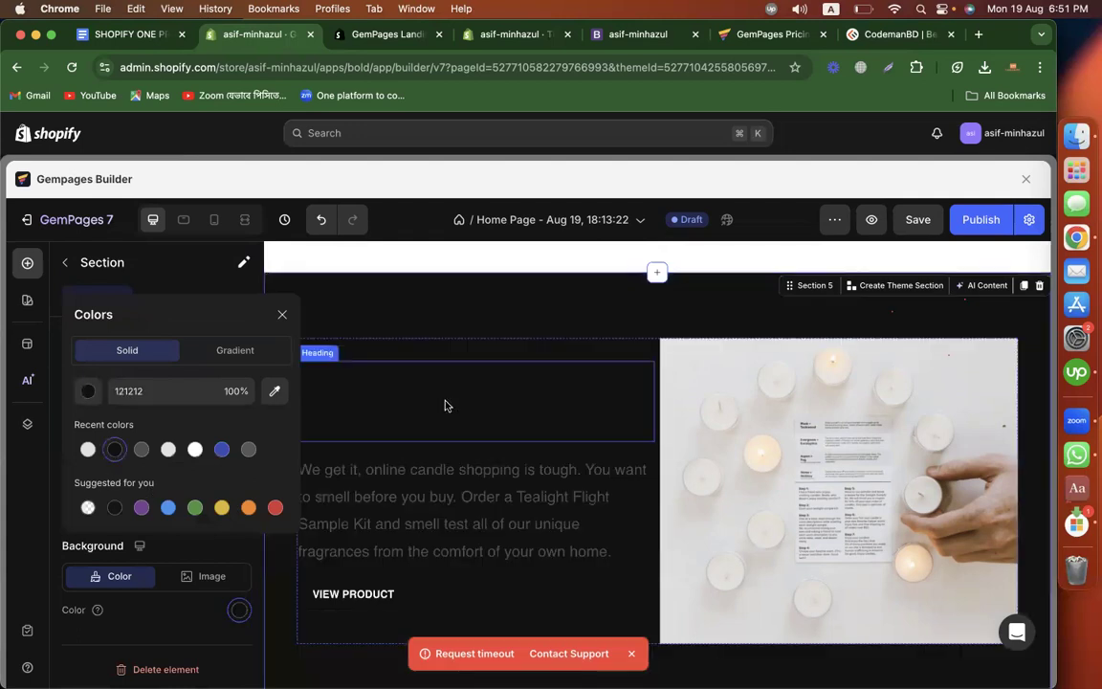
click(85, 296)
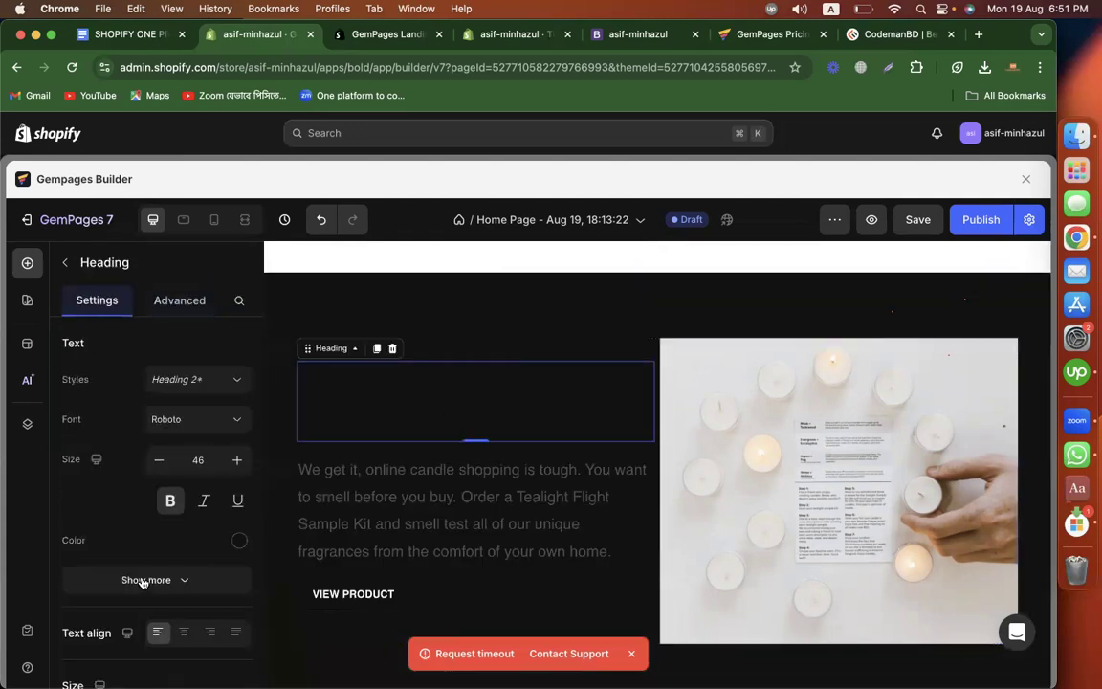
click(239, 537)
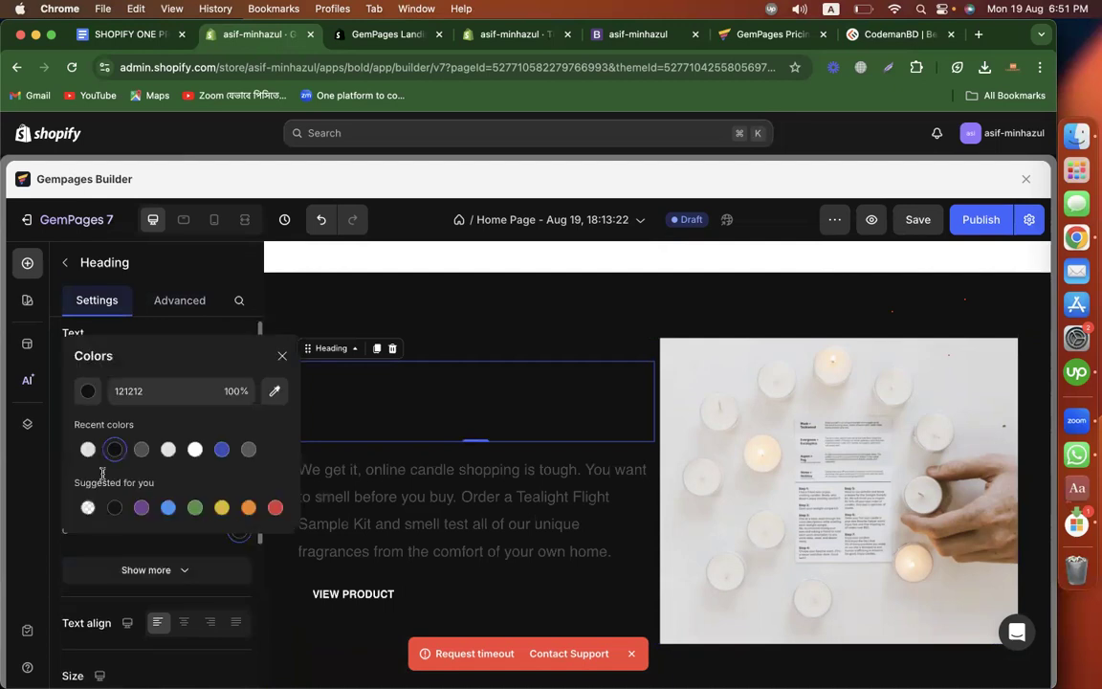
Step: Set the text color of the candle shopping paragraph to E0E0E0
click(456, 476)
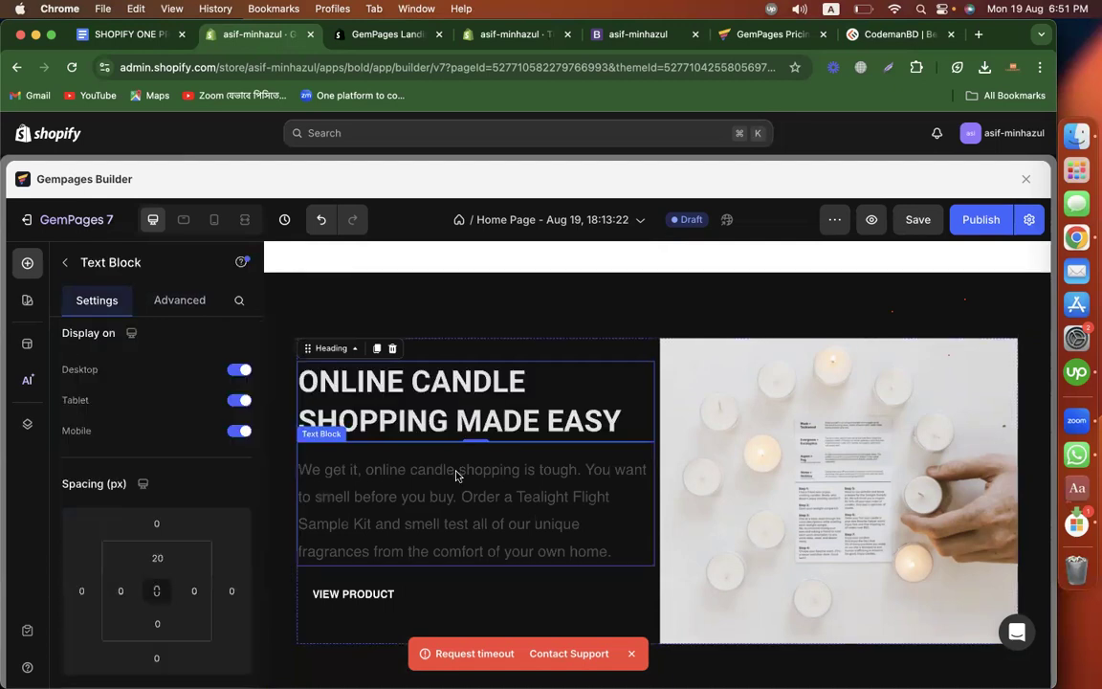
click(77, 302)
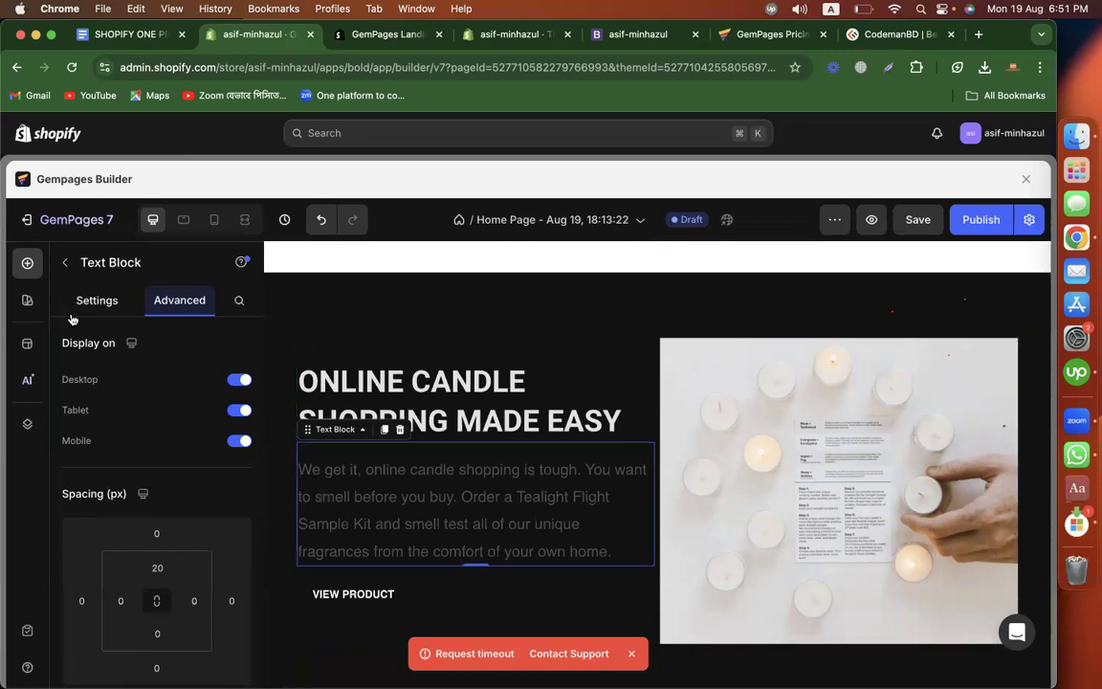
click(240, 542)
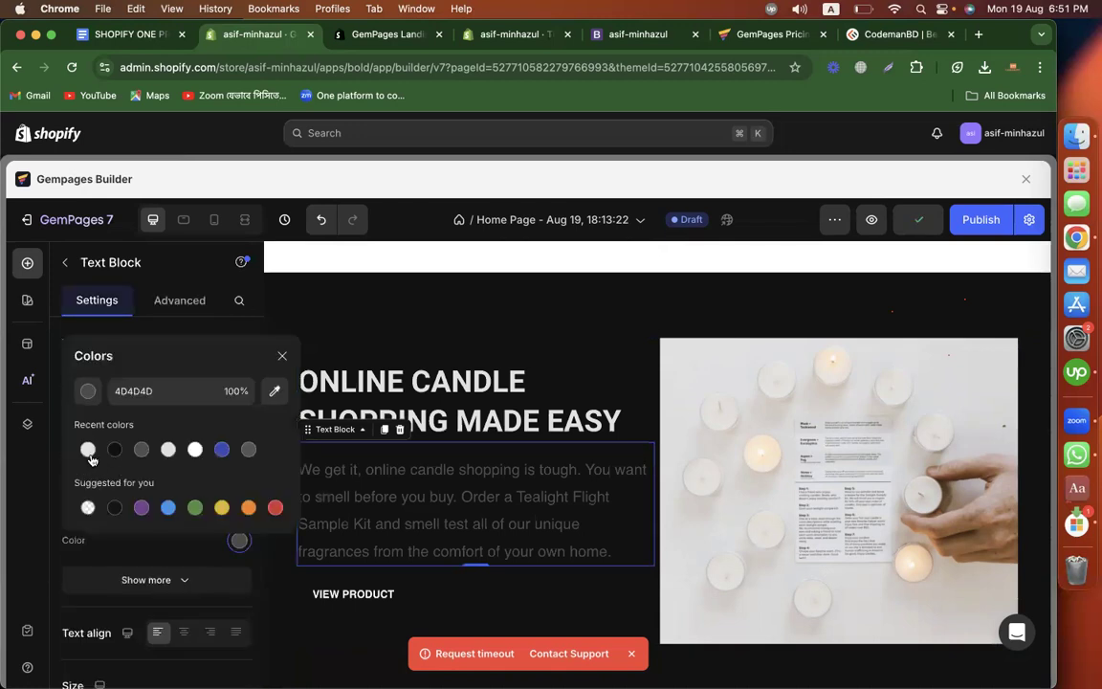
click(88, 451)
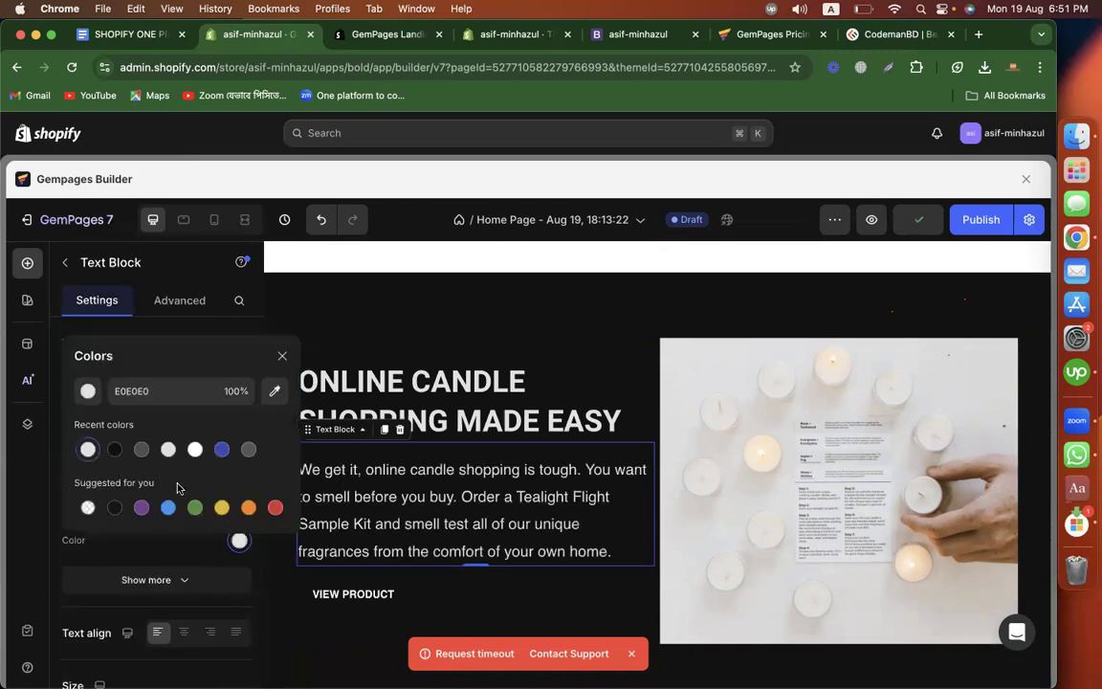
Step: Set the VIEW PRODUCT button's normal-state background color to 575757
click(299, 603)
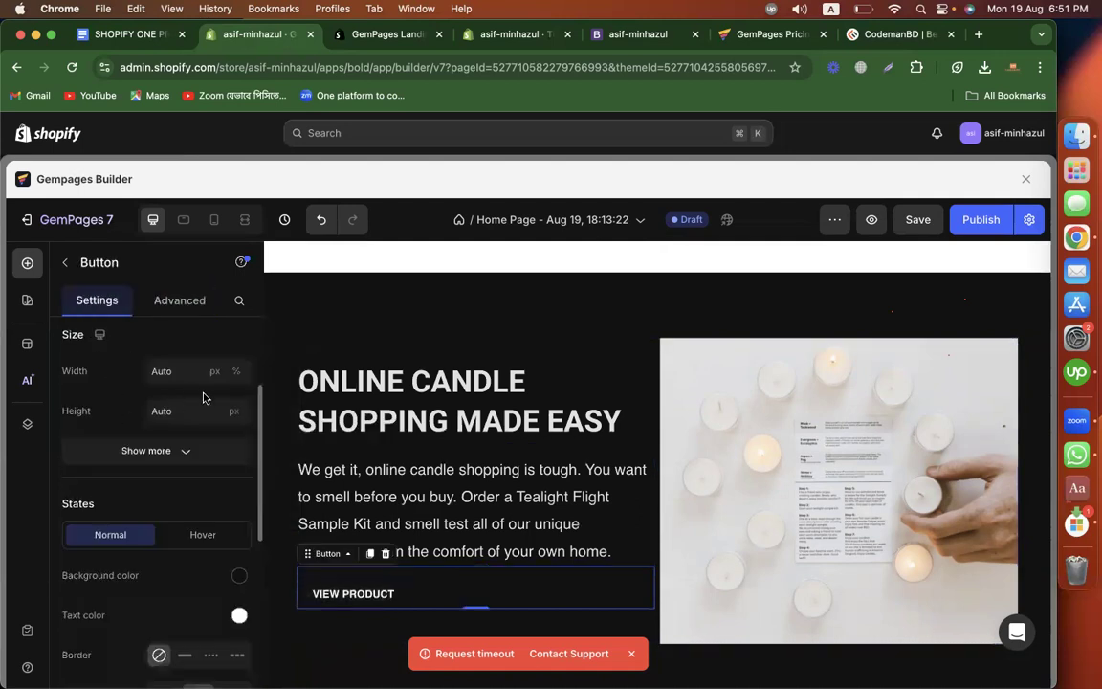
scroll(204, 393, down, 3)
click(234, 364)
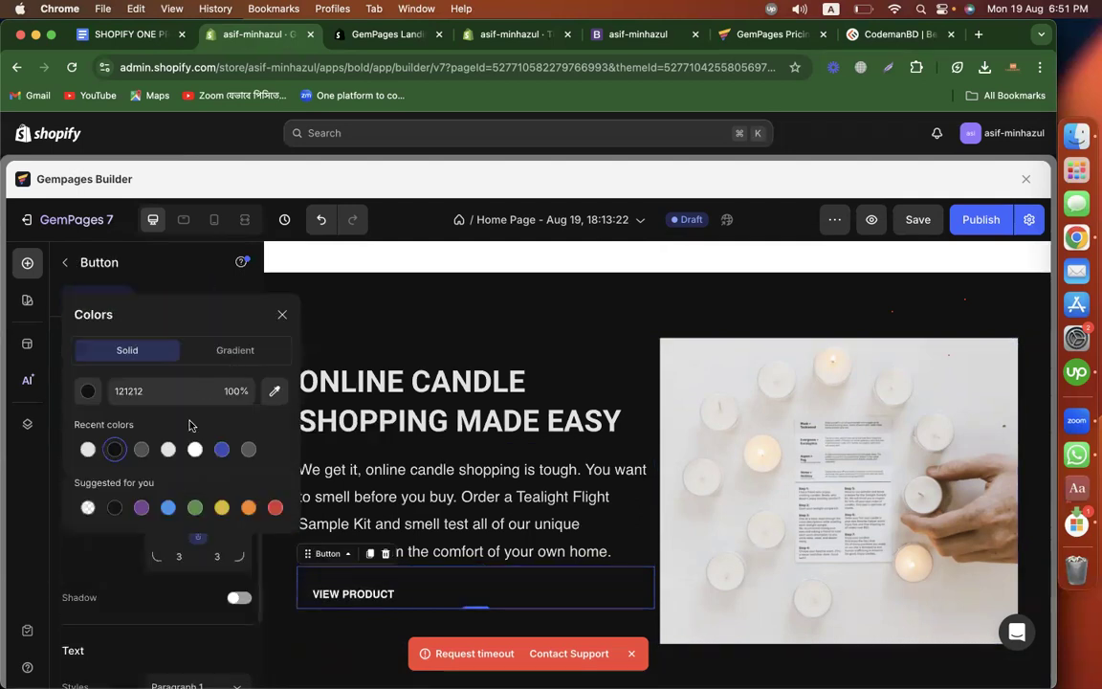
click(247, 449)
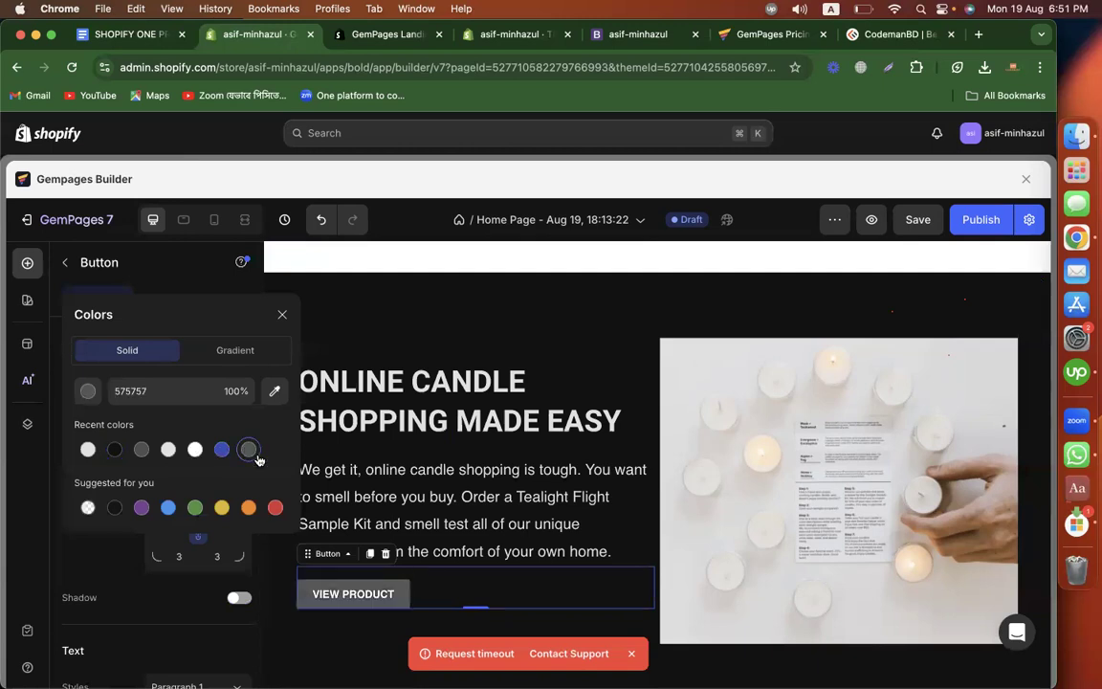
click(281, 318)
Step: Give the VIEW PRODUCT button's hover state an E0E0E0 background and 121212 text color
click(195, 325)
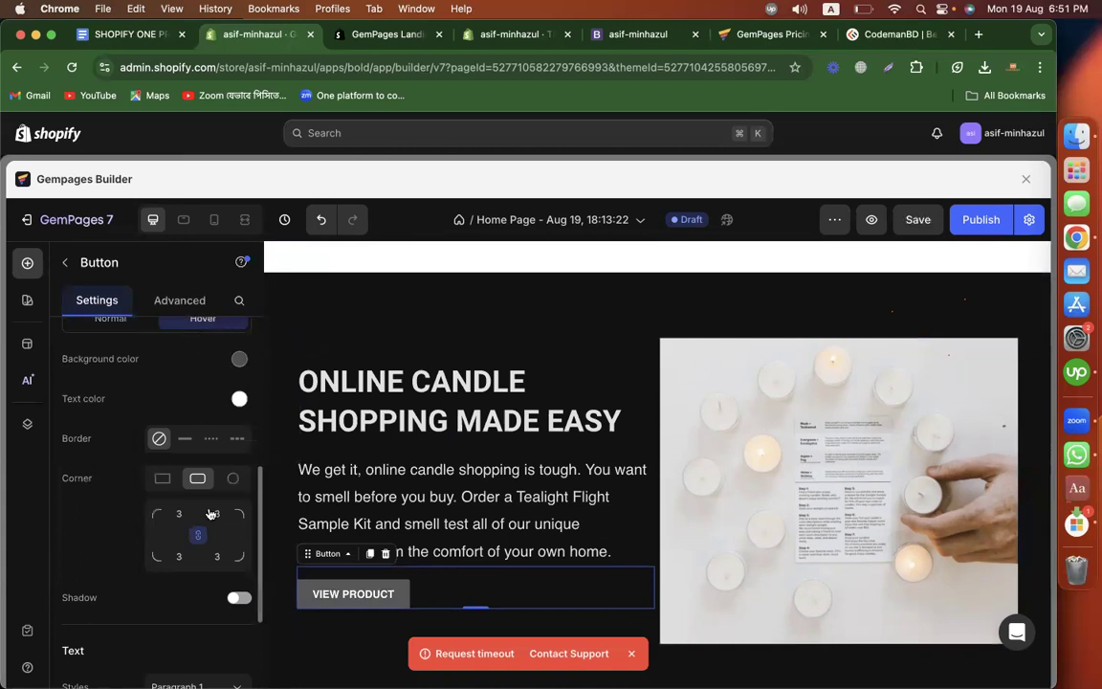
click(238, 360)
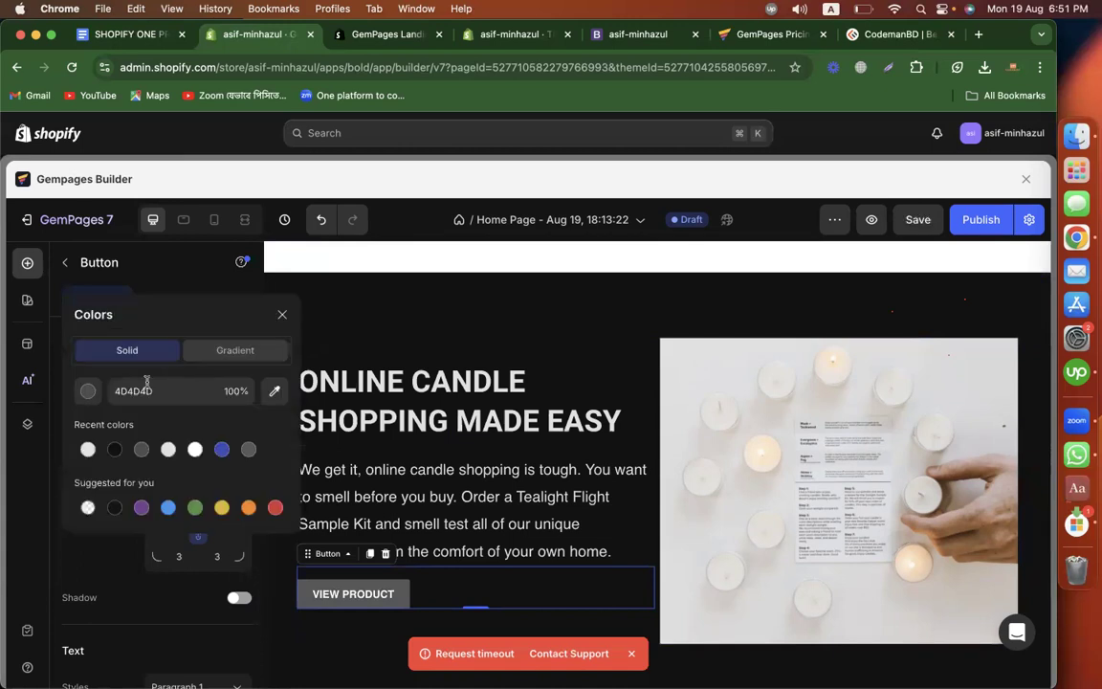
click(108, 450)
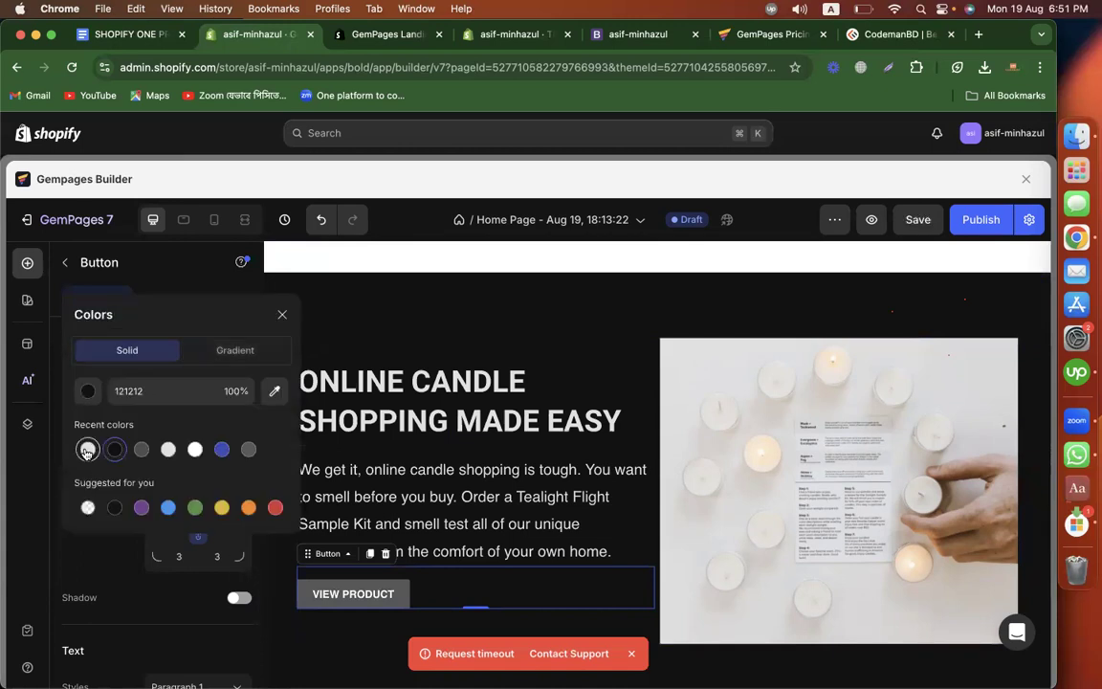
click(87, 449)
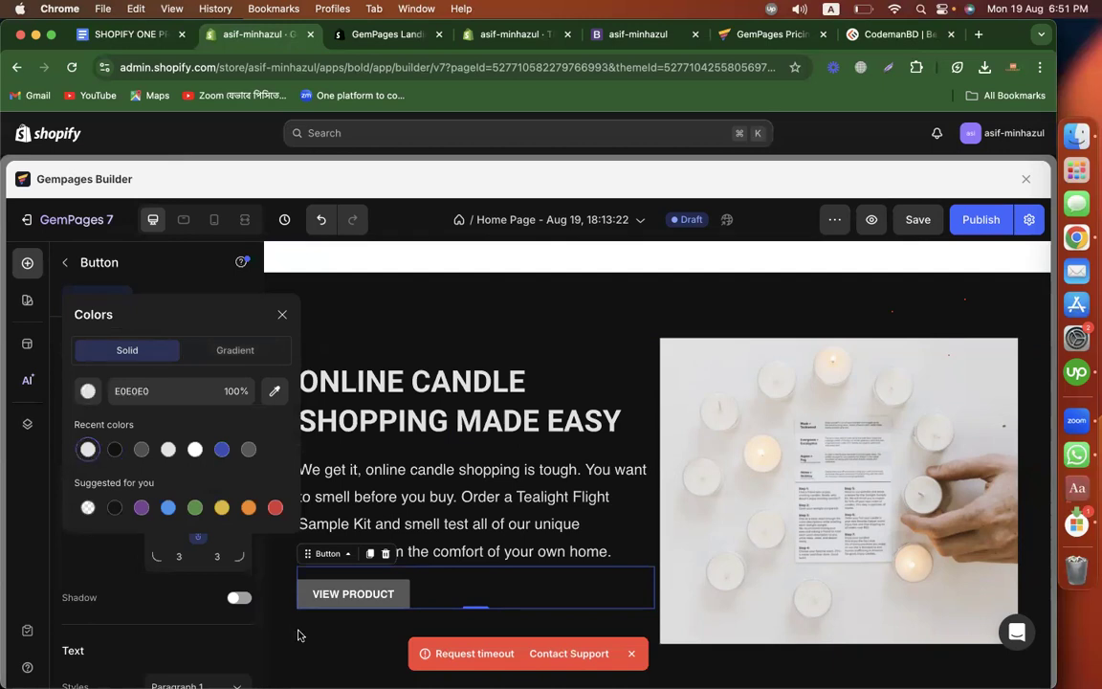
click(283, 317)
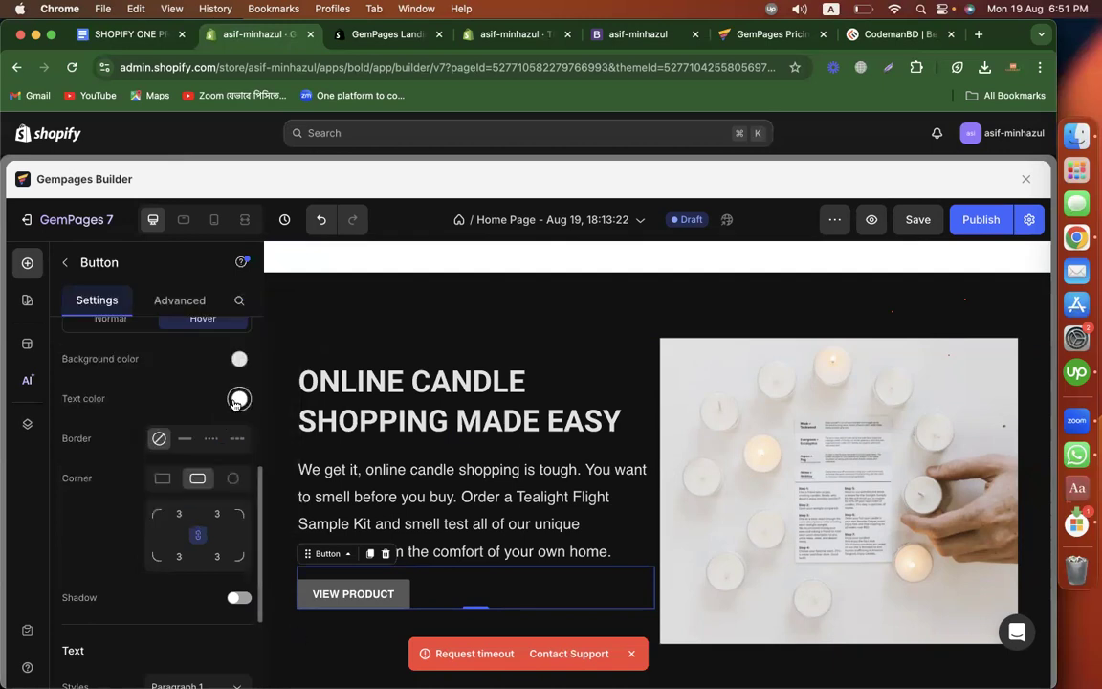
click(118, 451)
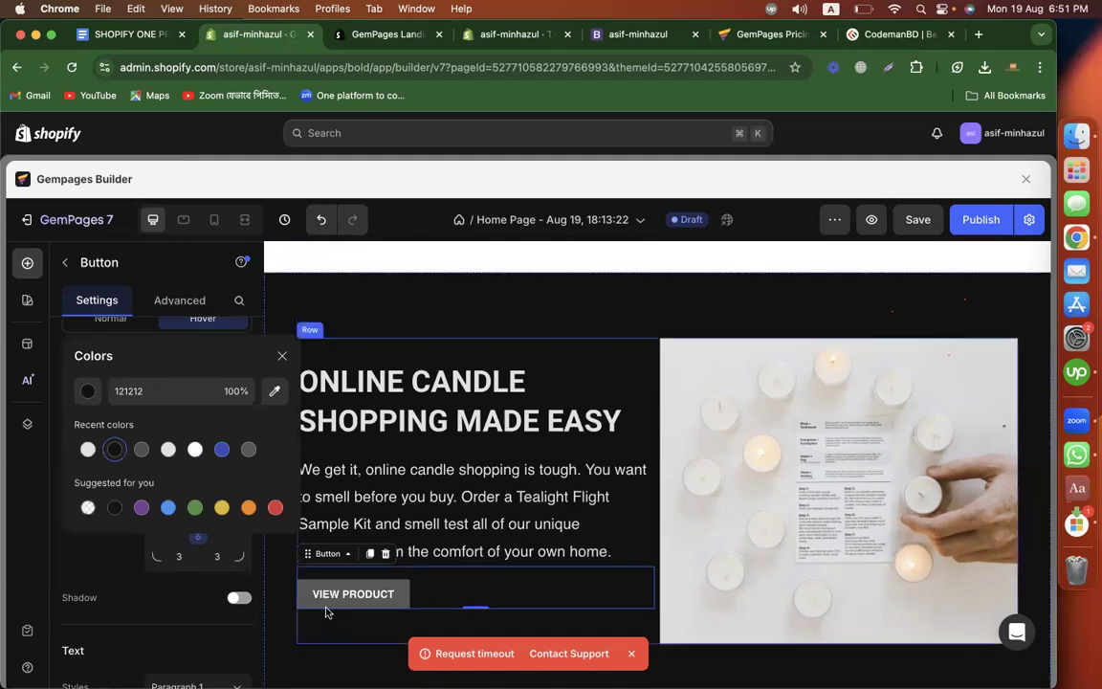
click(294, 626)
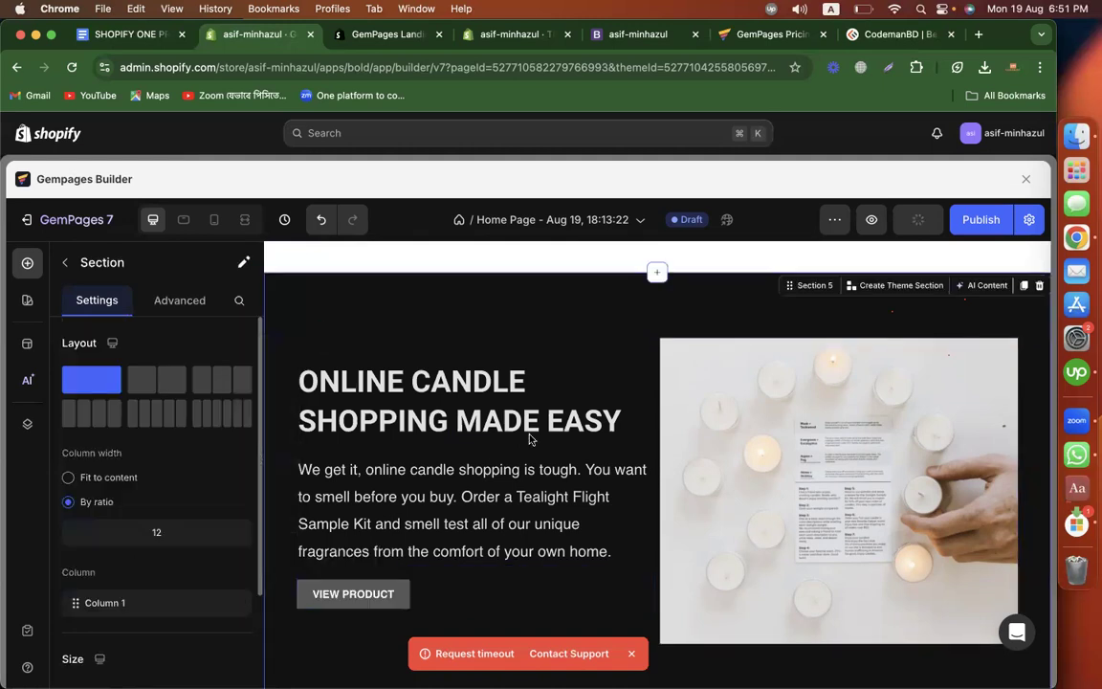
Step: Review the home page up to the hero banner and the Product page content in the Calyan wax Google Docs document
scroll(530, 438, up, 2)
scroll(531, 440, up, 3)
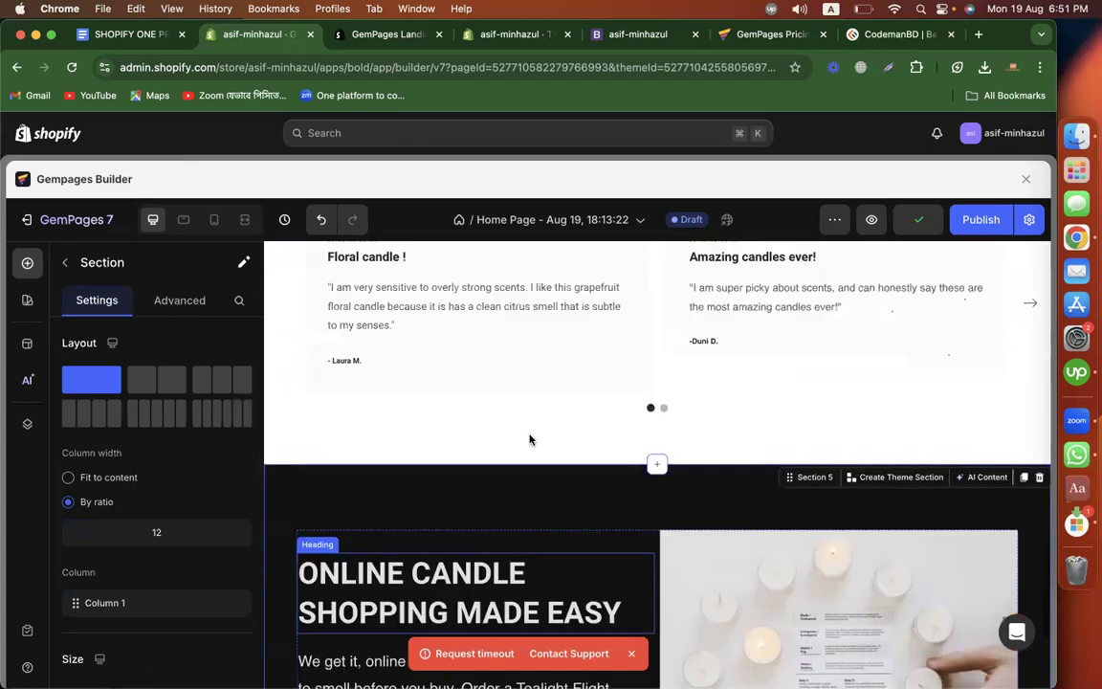
scroll(530, 439, up, 10)
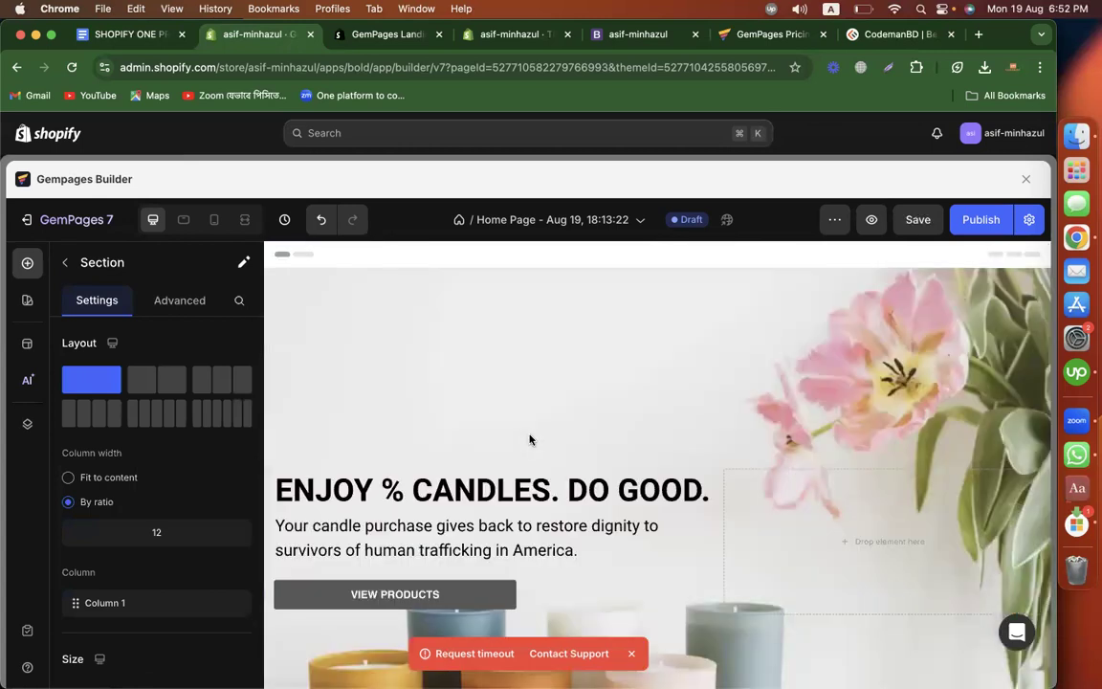
drag(469, 275, 472, 418)
scroll(473, 418, down, 3)
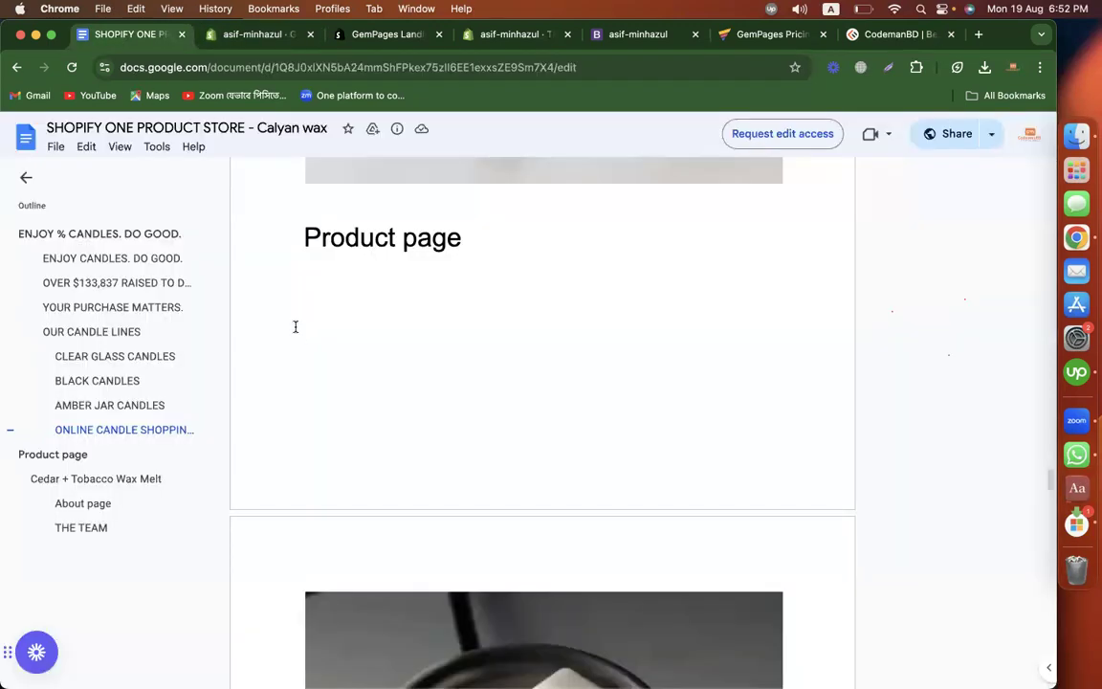
click(284, 240)
scroll(495, 574, down, 5)
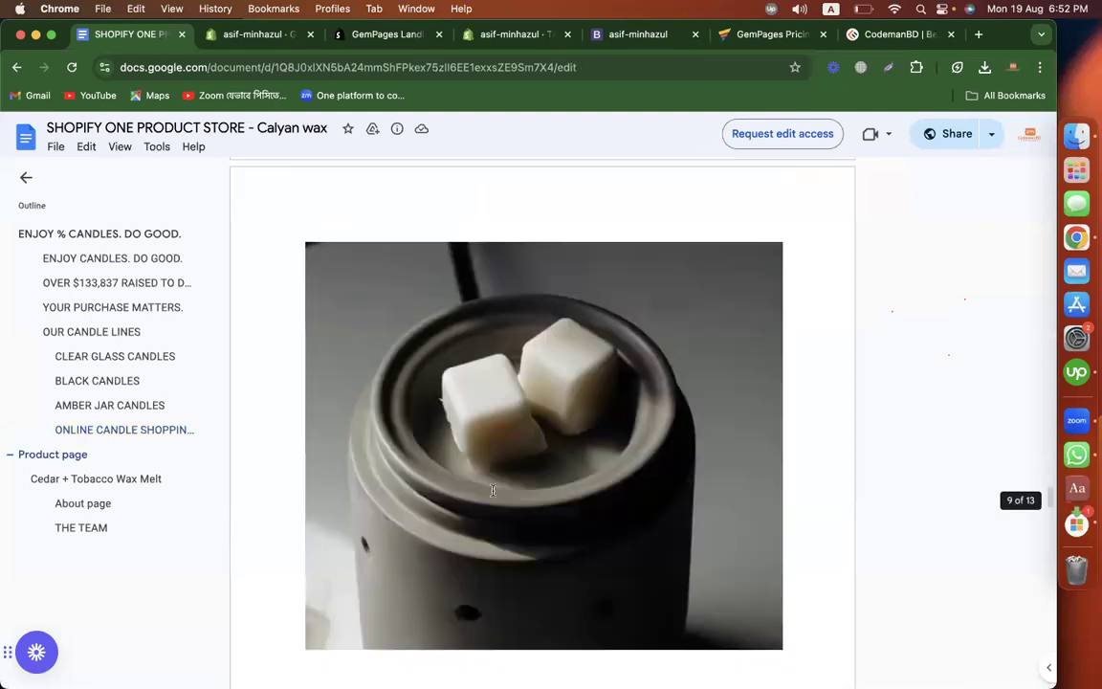
scroll(493, 489, up, 15)
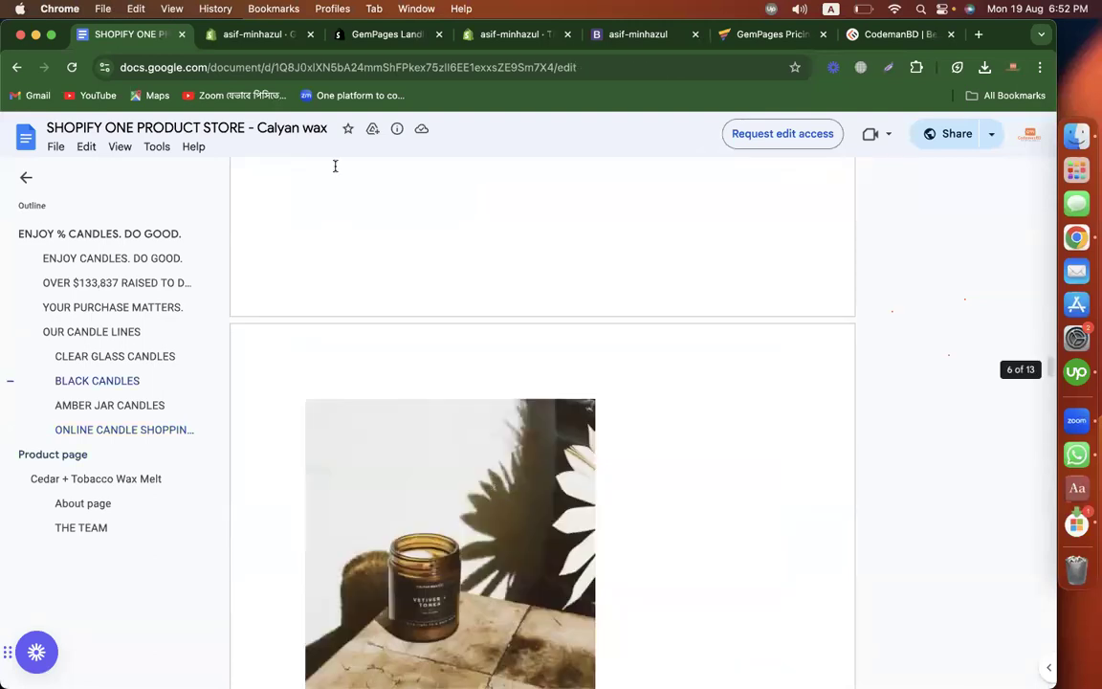
scroll(335, 167, up, 10)
click(247, 35)
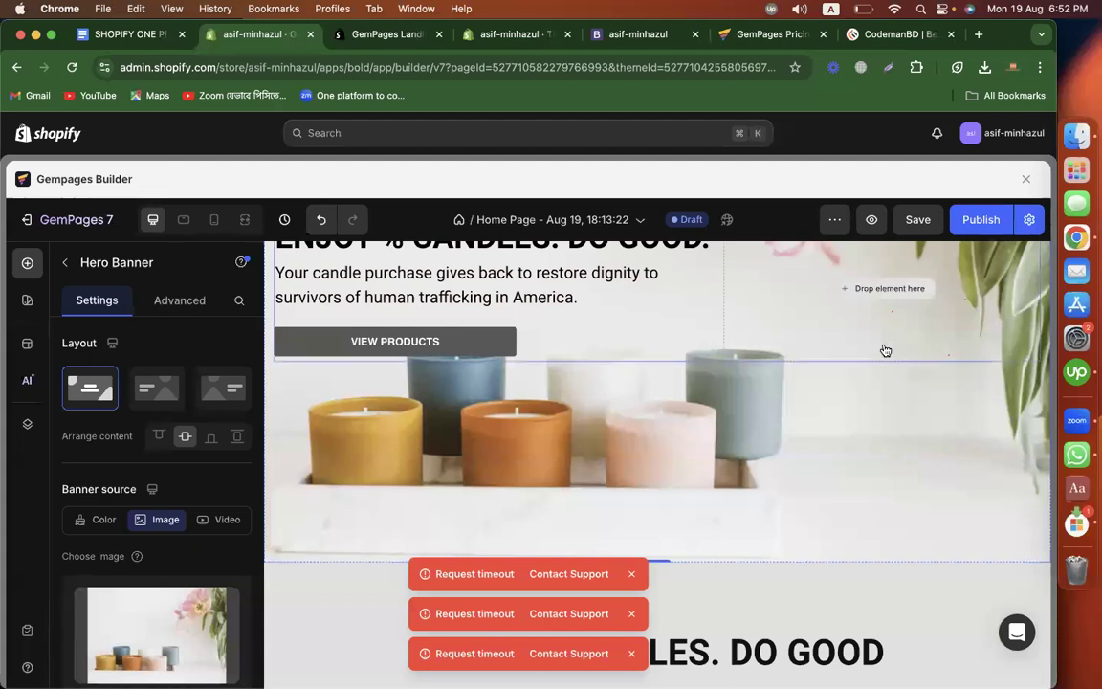
click(880, 38)
scroll(860, 428, up, 10)
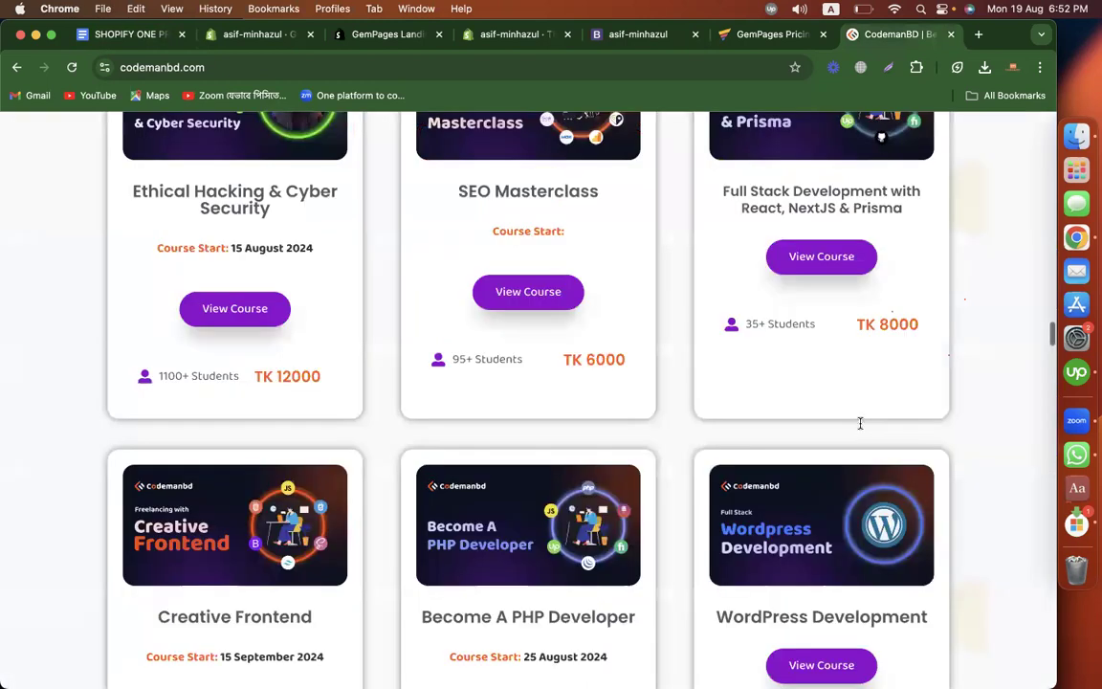
scroll(859, 423, up, 10)
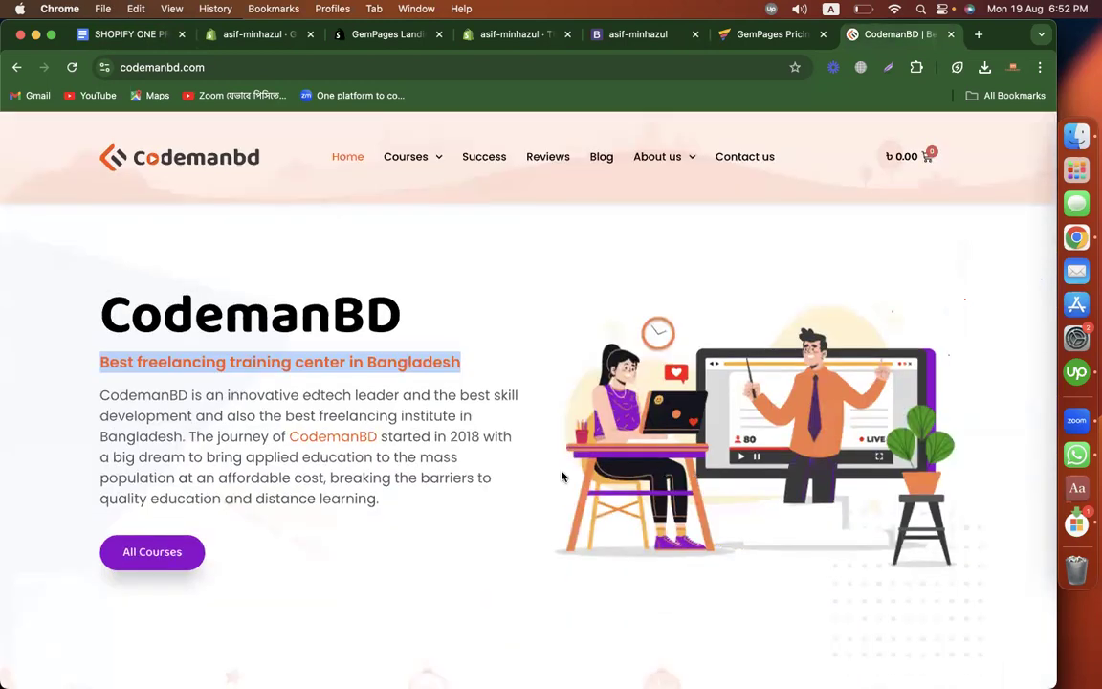
click(530, 482)
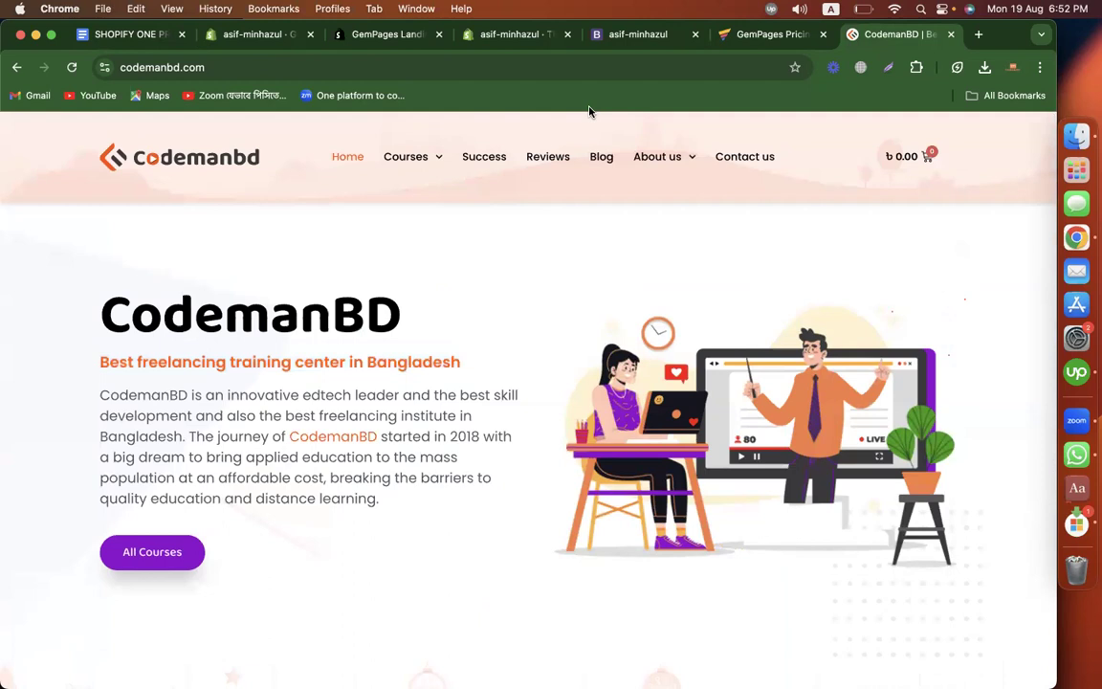
click(770, 34)
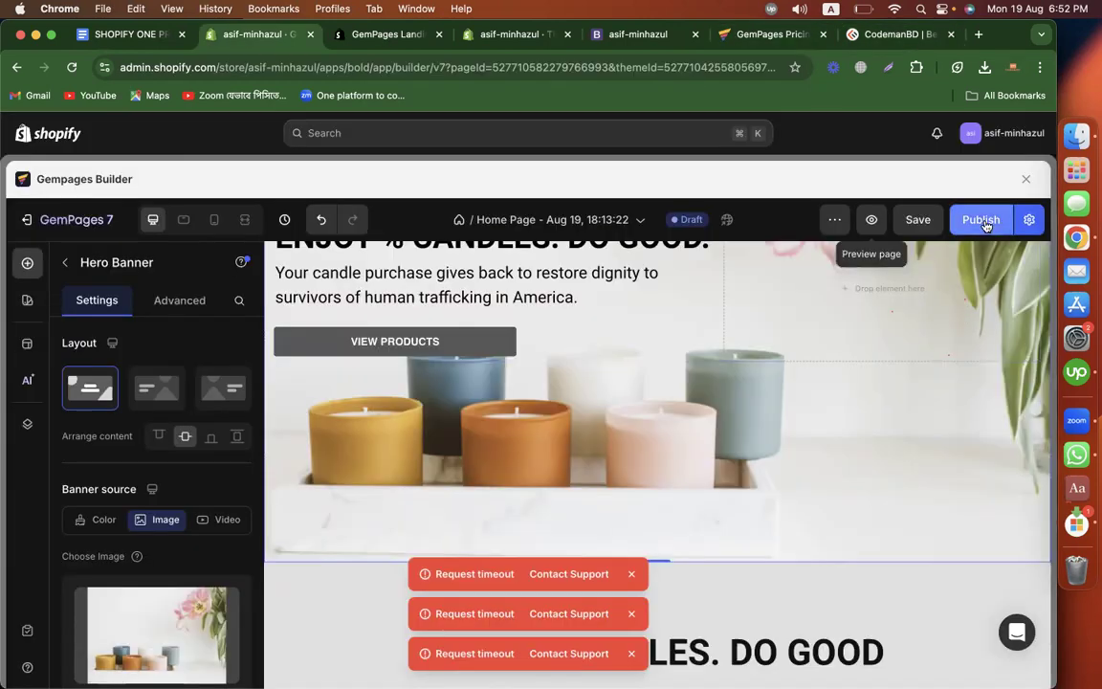
Step: Publish the home page and reload the live Shopify storefront in its browser tab
click(984, 224)
click(746, 493)
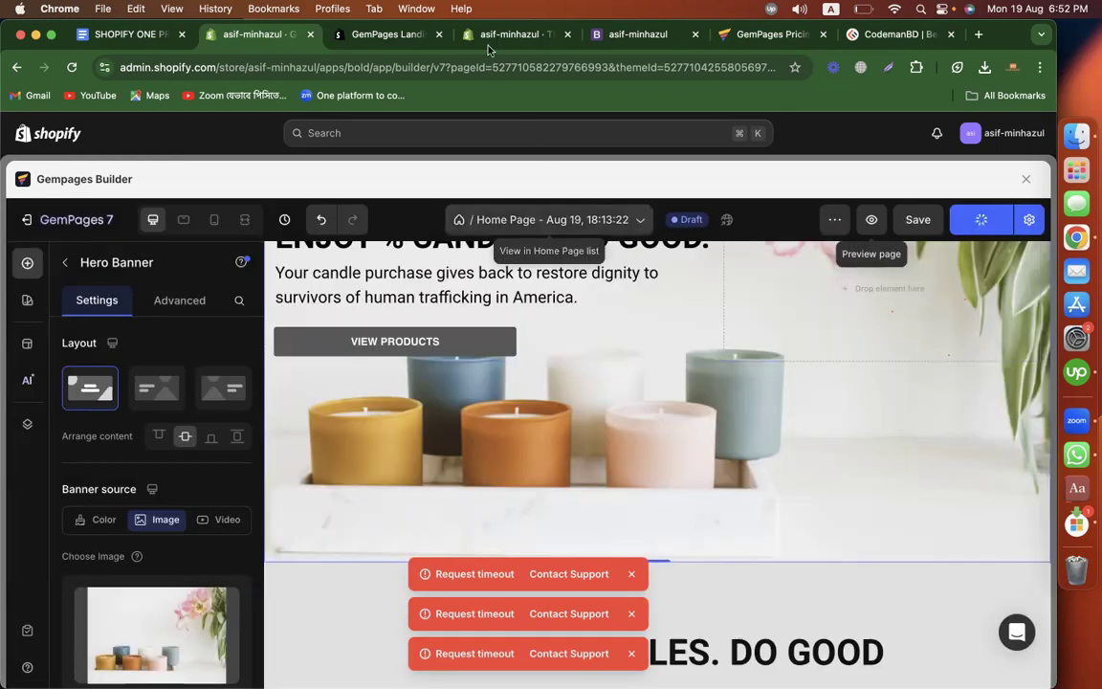
click(463, 35)
click(336, 35)
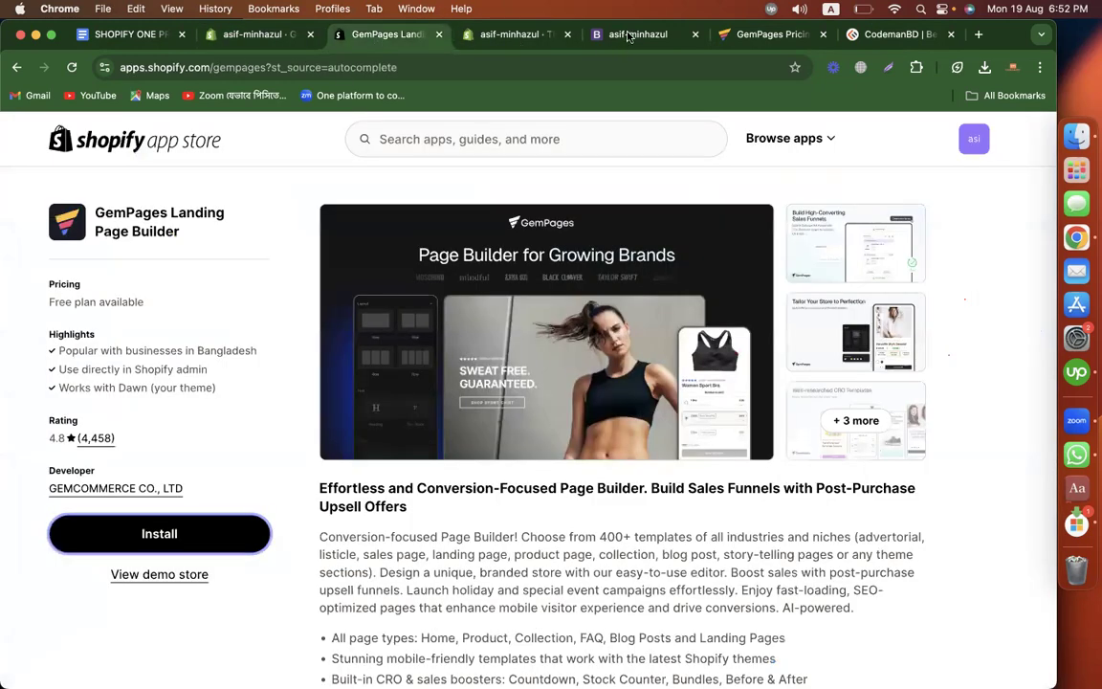
click(587, 34)
click(63, 63)
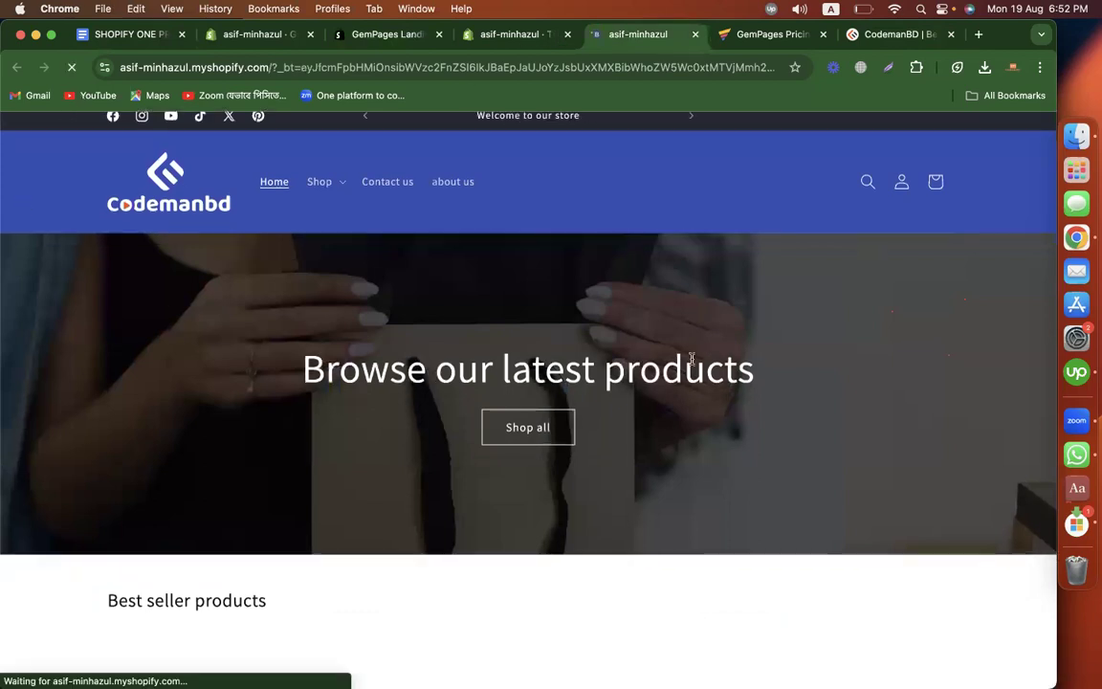
Step: Return to the GemPages editor, dismiss the request timeout notices and look over the home page's hero banner and candle text section
click(293, 34)
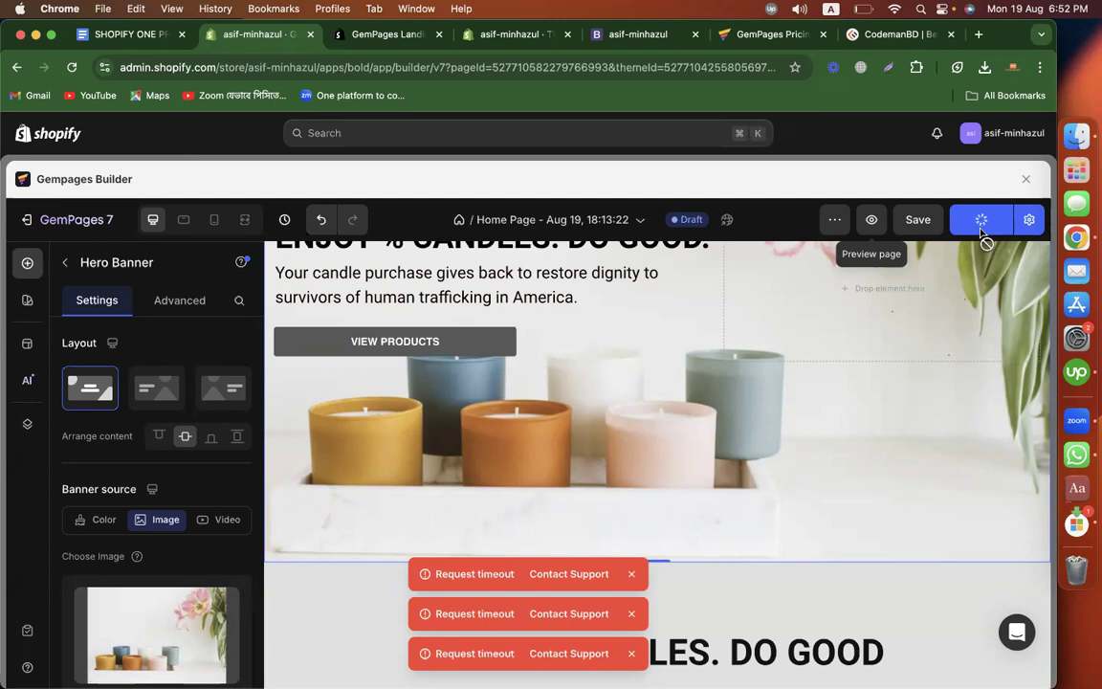
scroll(865, 392, up, 2)
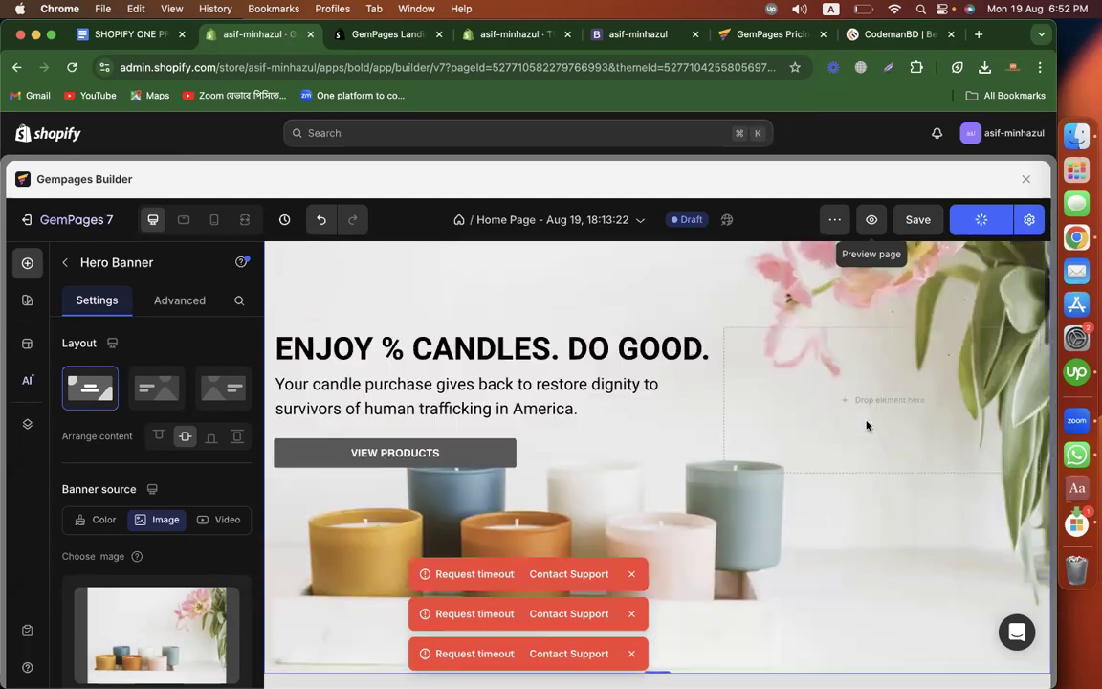
scroll(866, 426, up, 2)
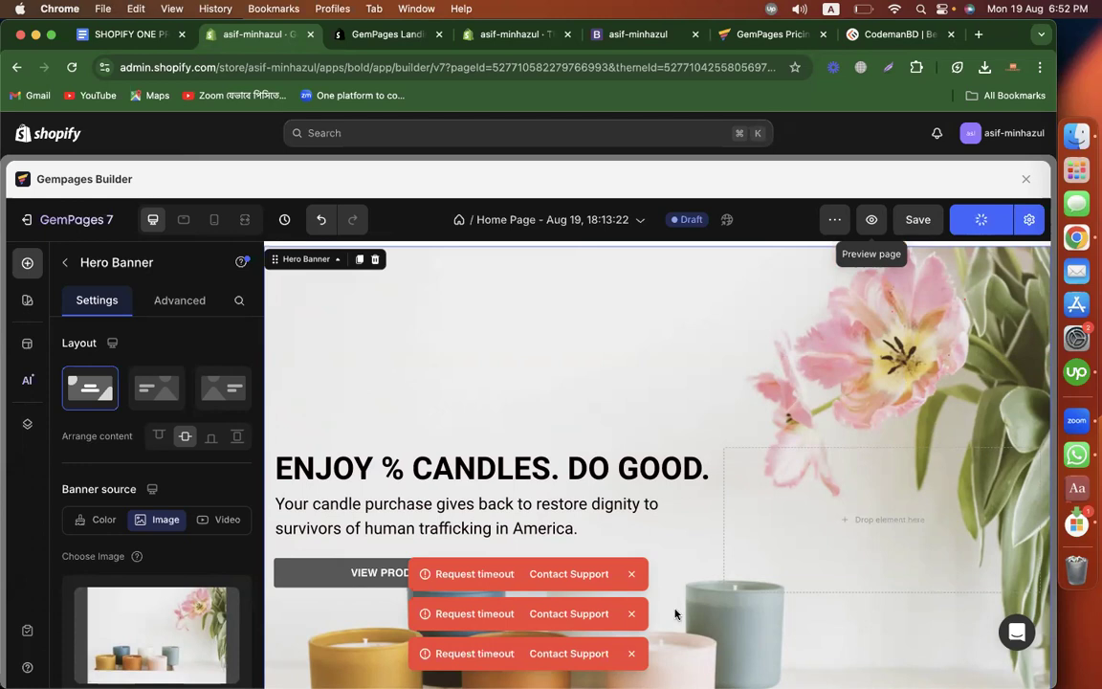
click(633, 578)
click(632, 613)
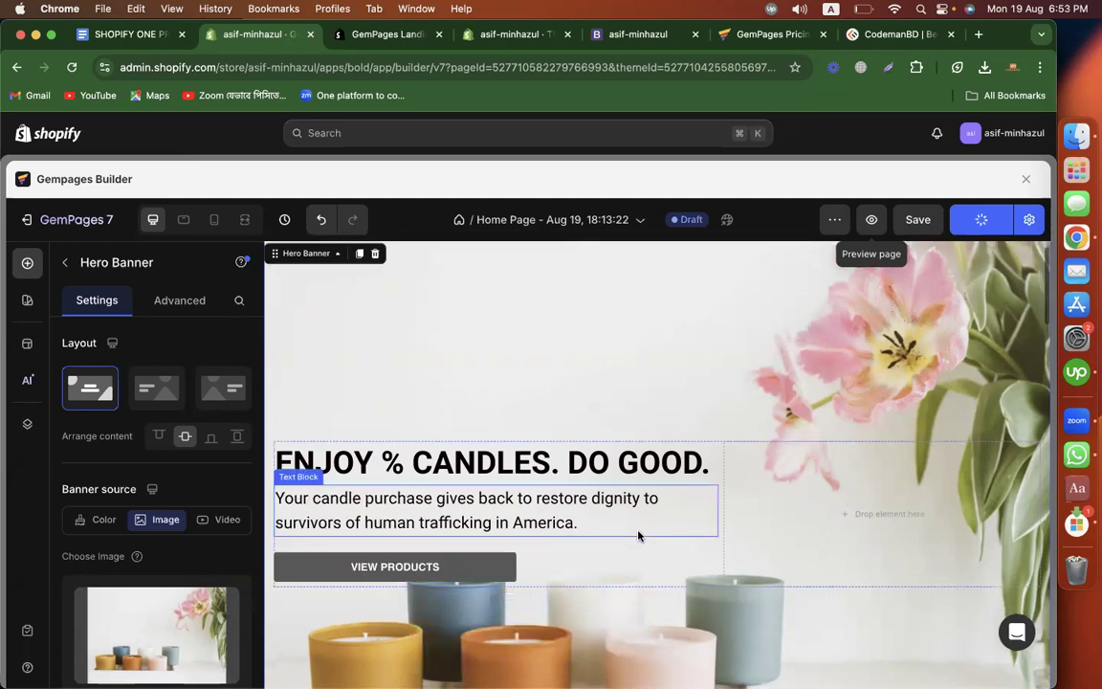
scroll(637, 534, down, 5)
scroll(287, 393, down, 1)
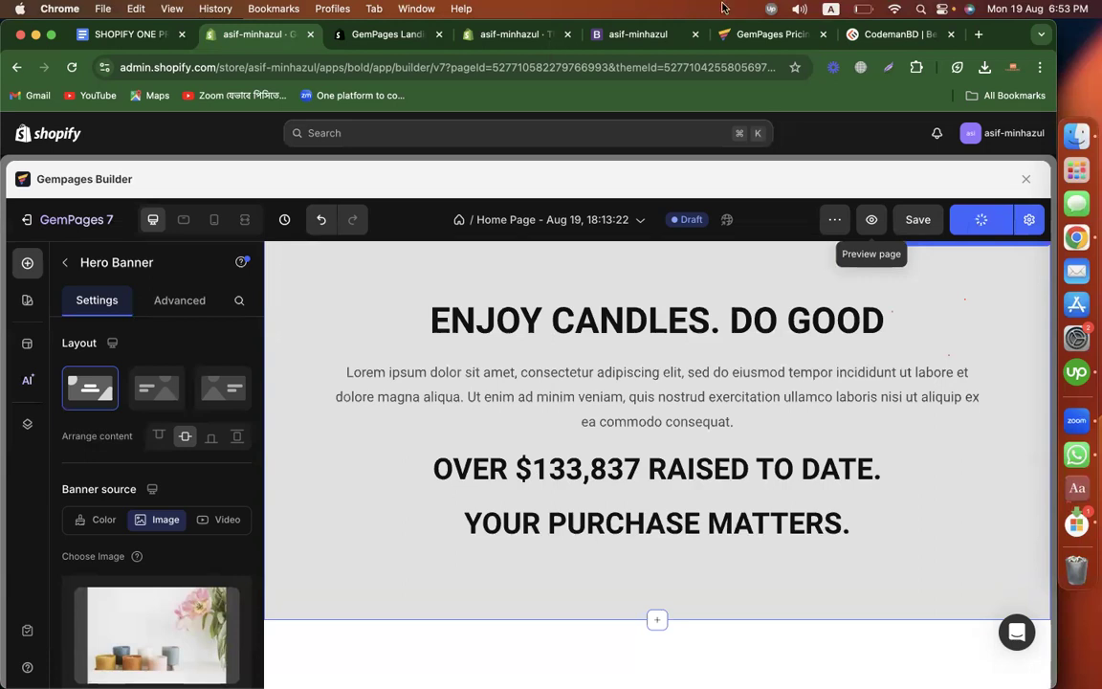
Step: Search Google for "envato elements" in a new browser tab and open the Envato Elements website
click(786, 37)
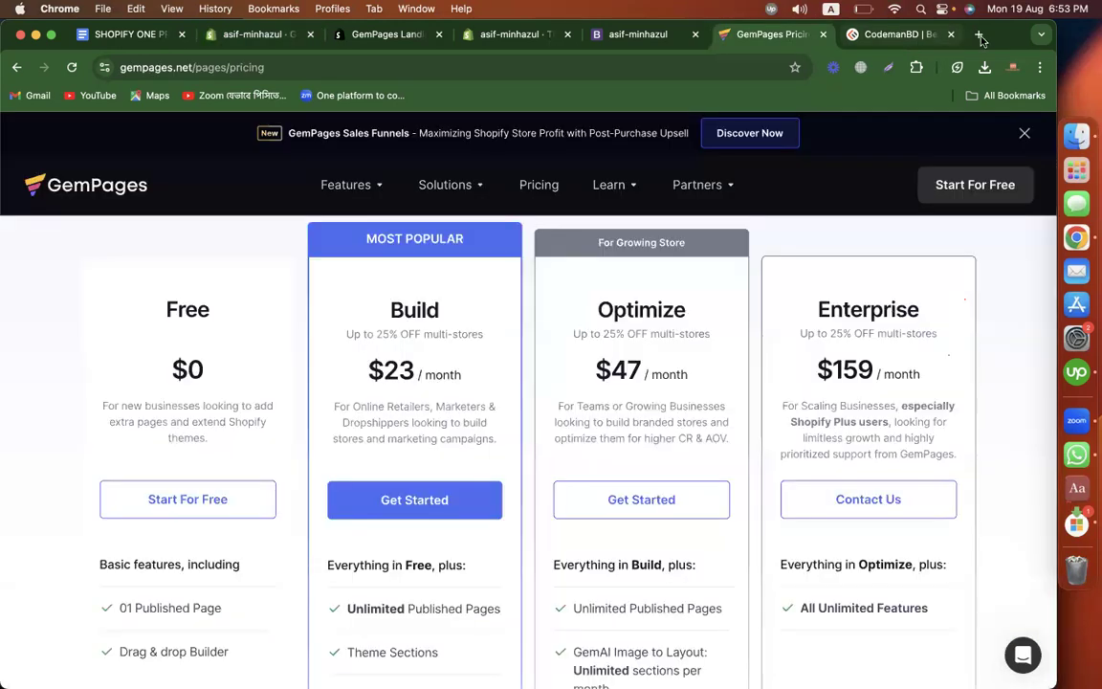
click(979, 35)
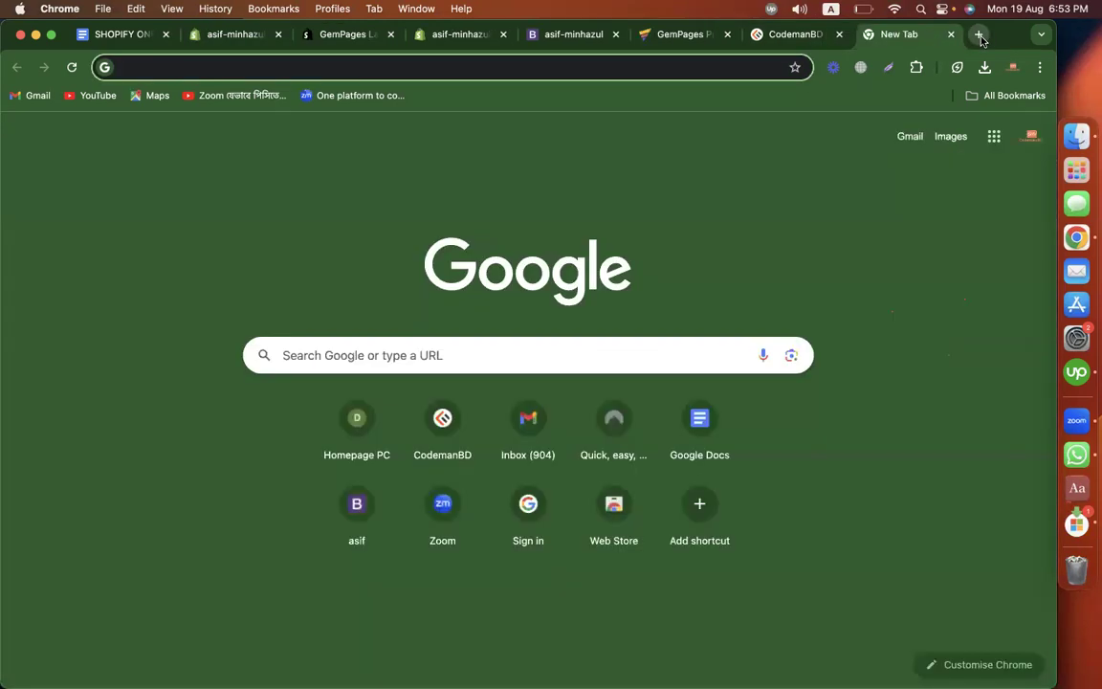
text(e)
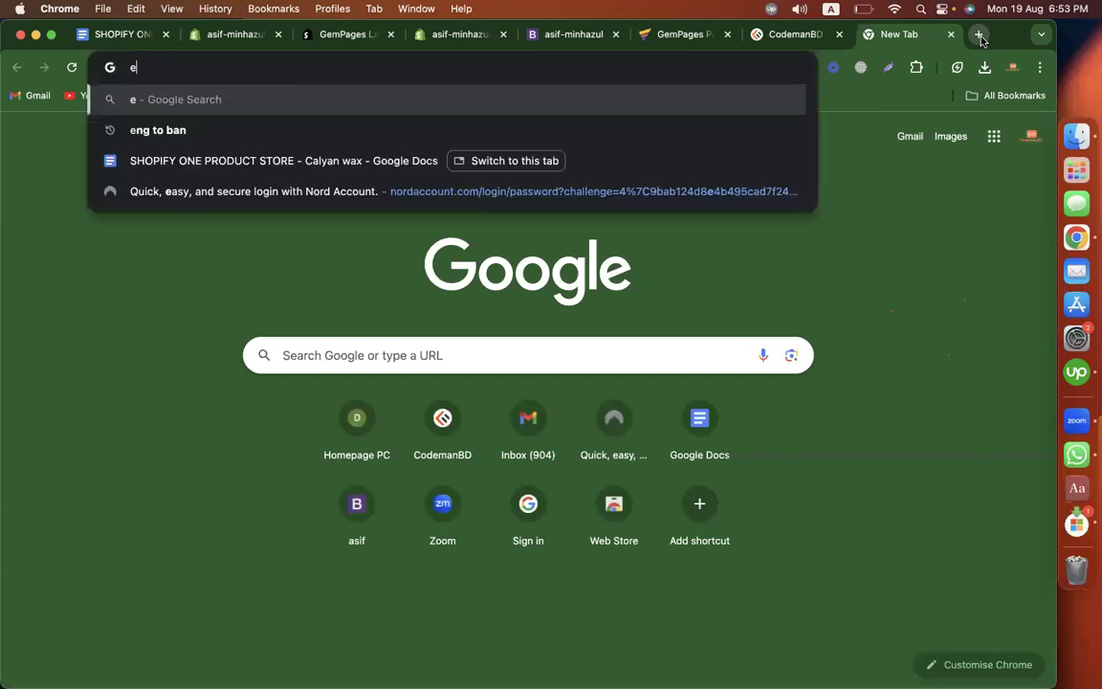
text(nvato elemen)
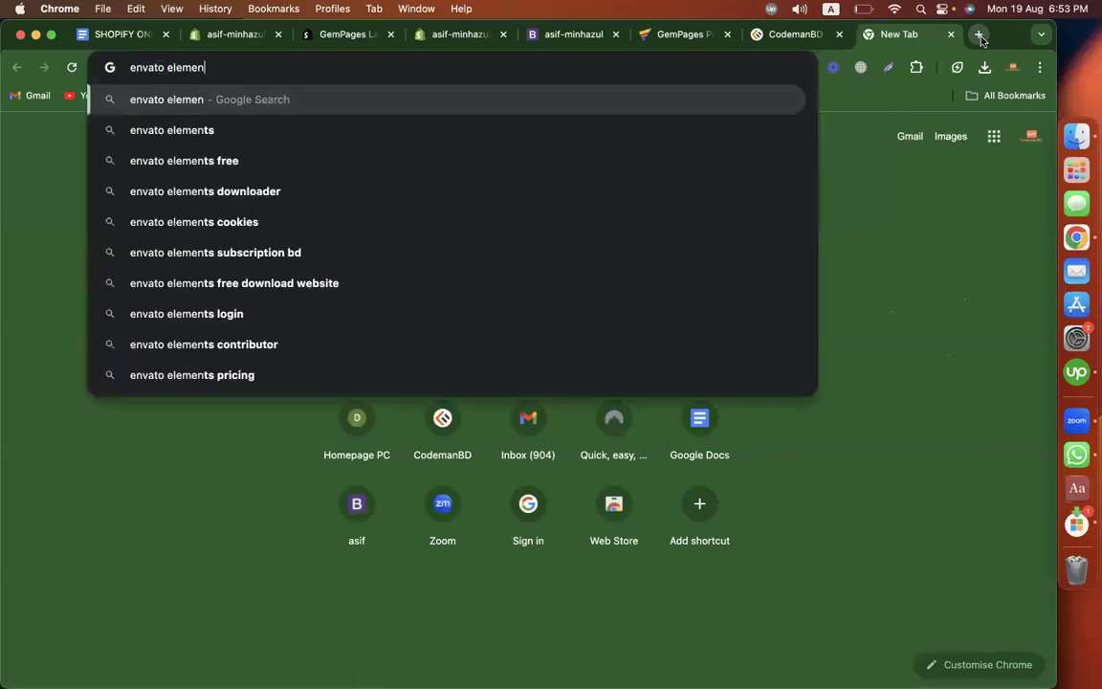
text(ts)
key(Return)
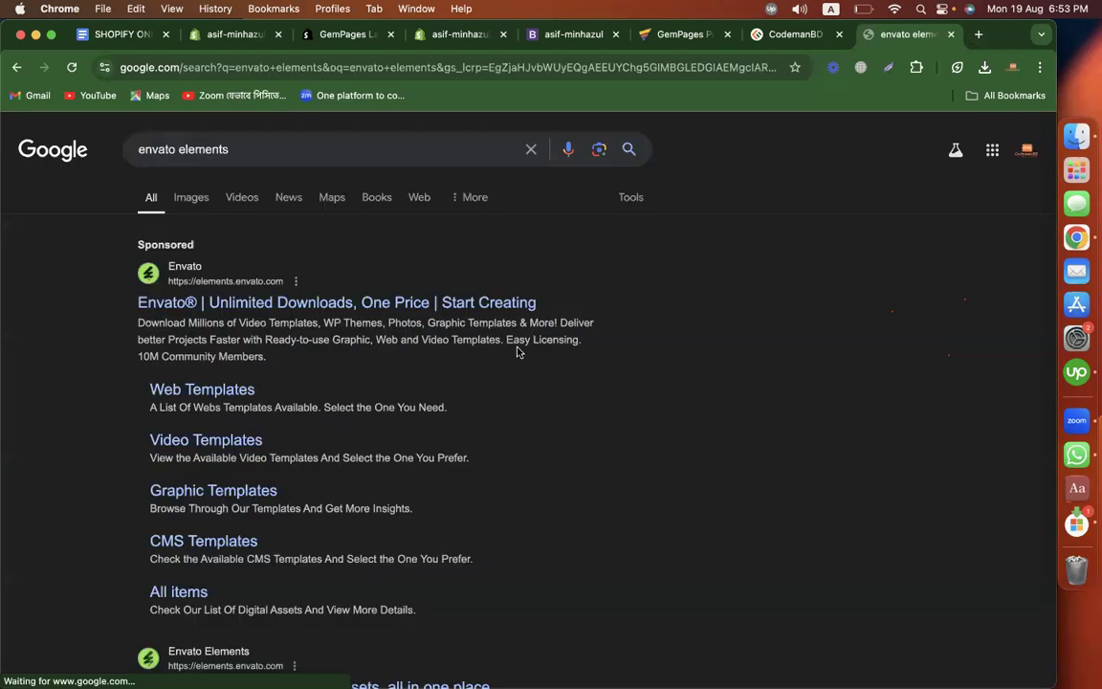
scroll(517, 352, down, 4)
click(367, 352)
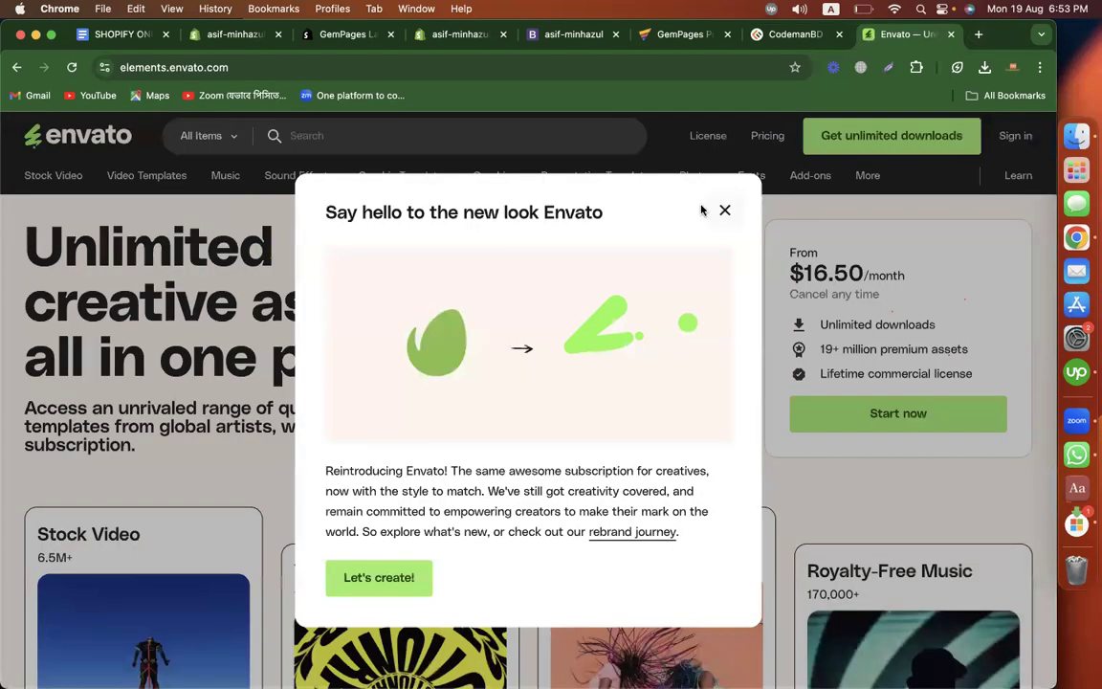
Step: Search all Envato items for "wordpress"
click(461, 144)
text(word)
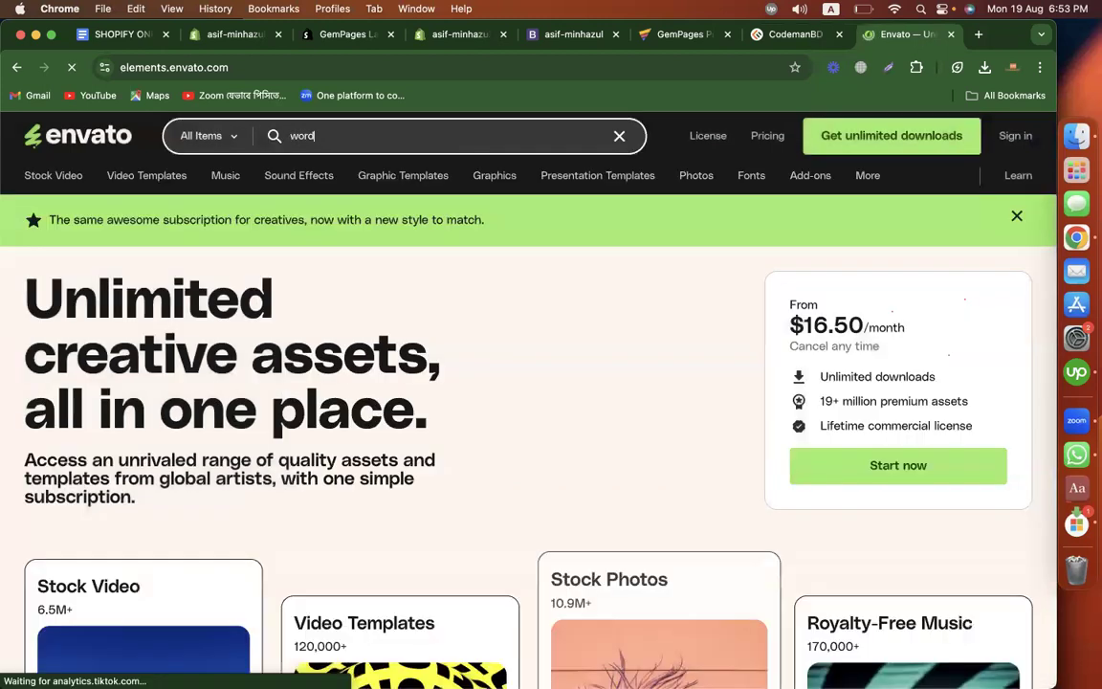
text(press)
key(Return)
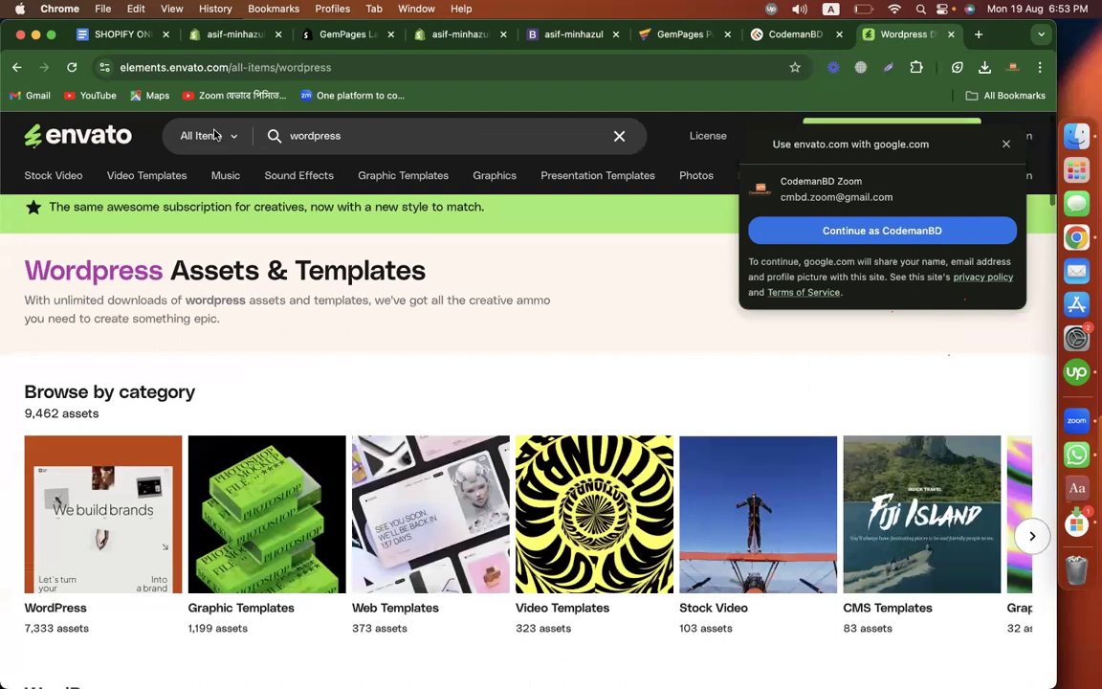
Step: Switch the Envato search category to WordPress and run it with the keyword cleared to browse that whole category
click(217, 144)
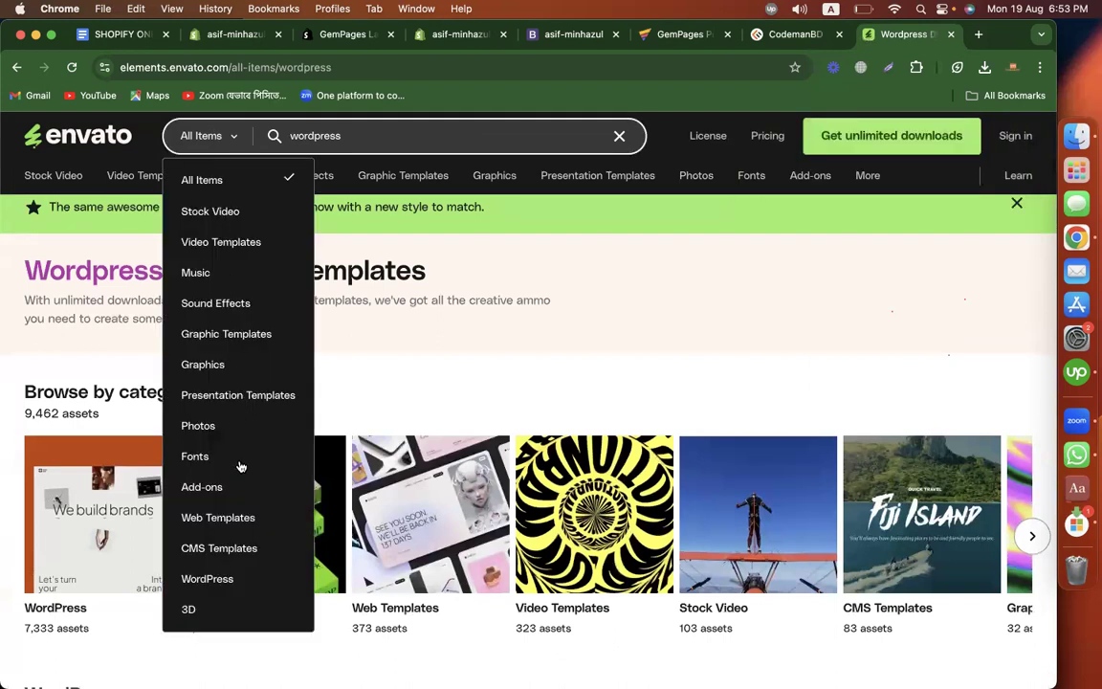
click(237, 581)
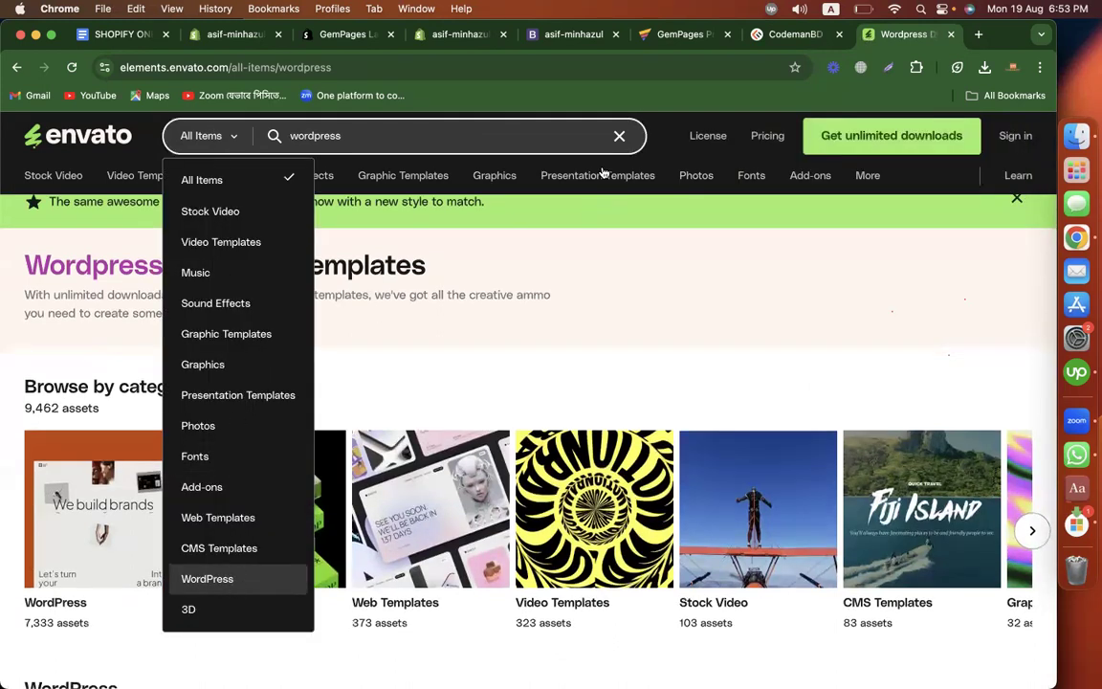
click(554, 131)
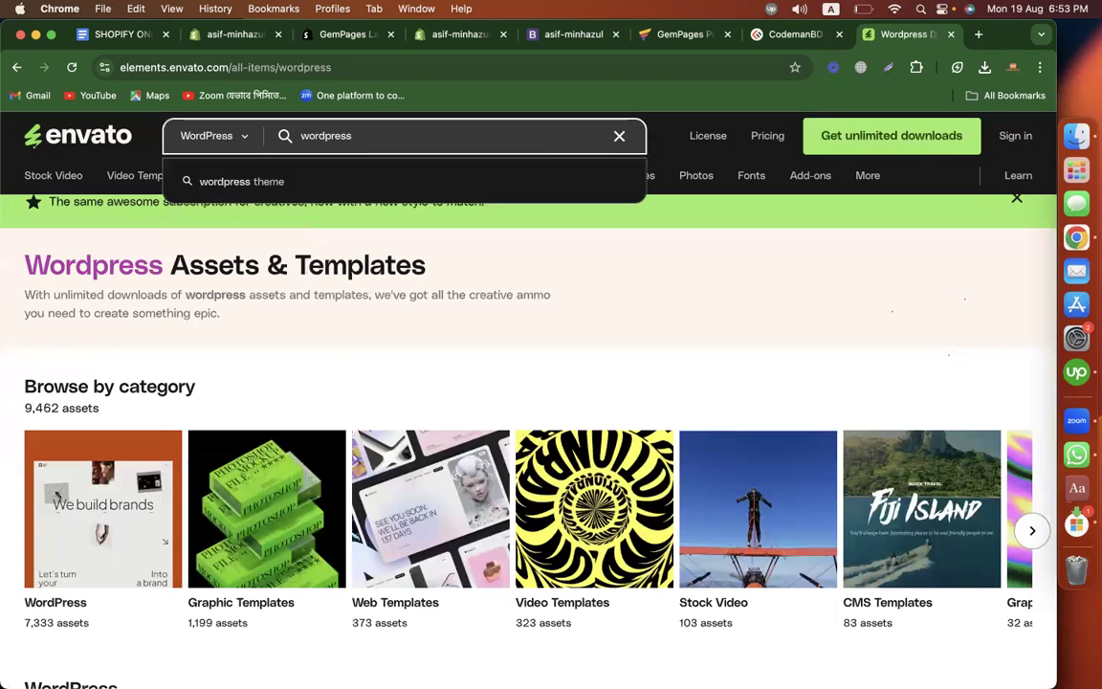
key(super+a)
key(BackSpace)
key(Return)
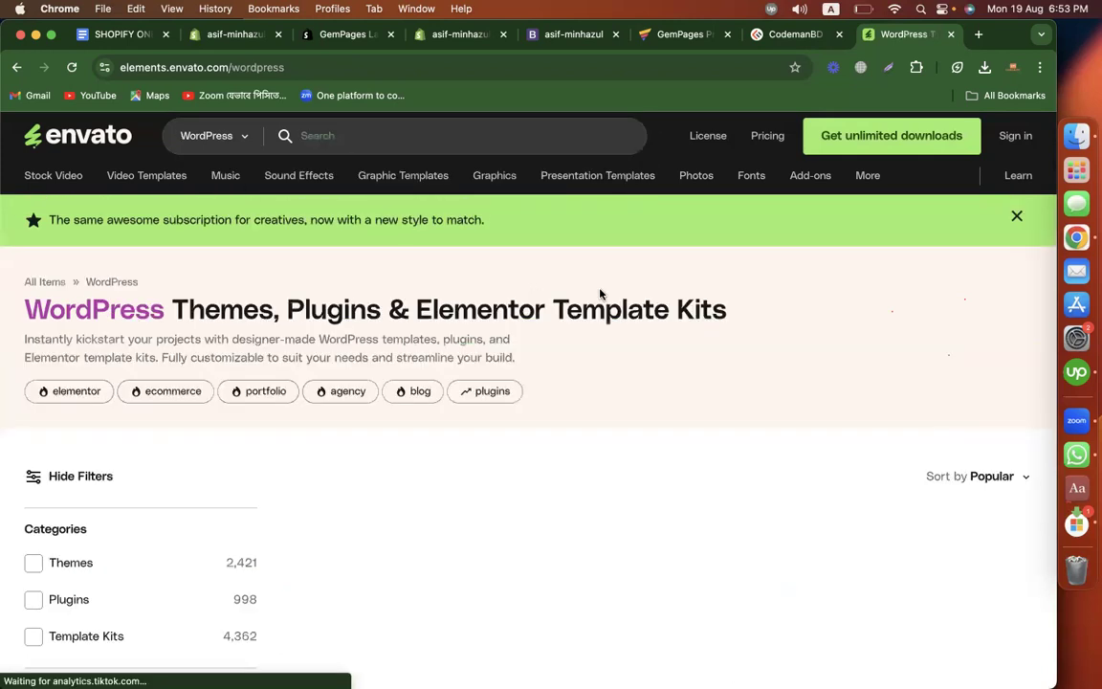
Step: Open the Most – Creative Agency and Portfolio Theme from the WordPress results and launch its live preview
scroll(600, 296, down, 3)
click(730, 325)
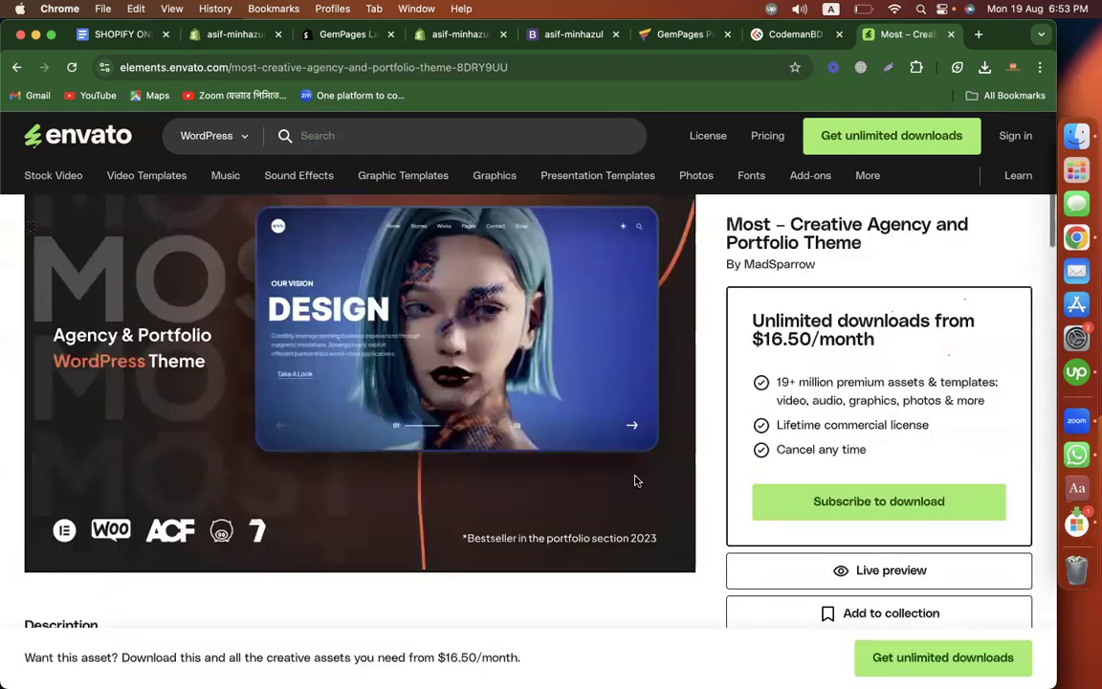
scroll(847, 565, down, 2)
click(848, 568)
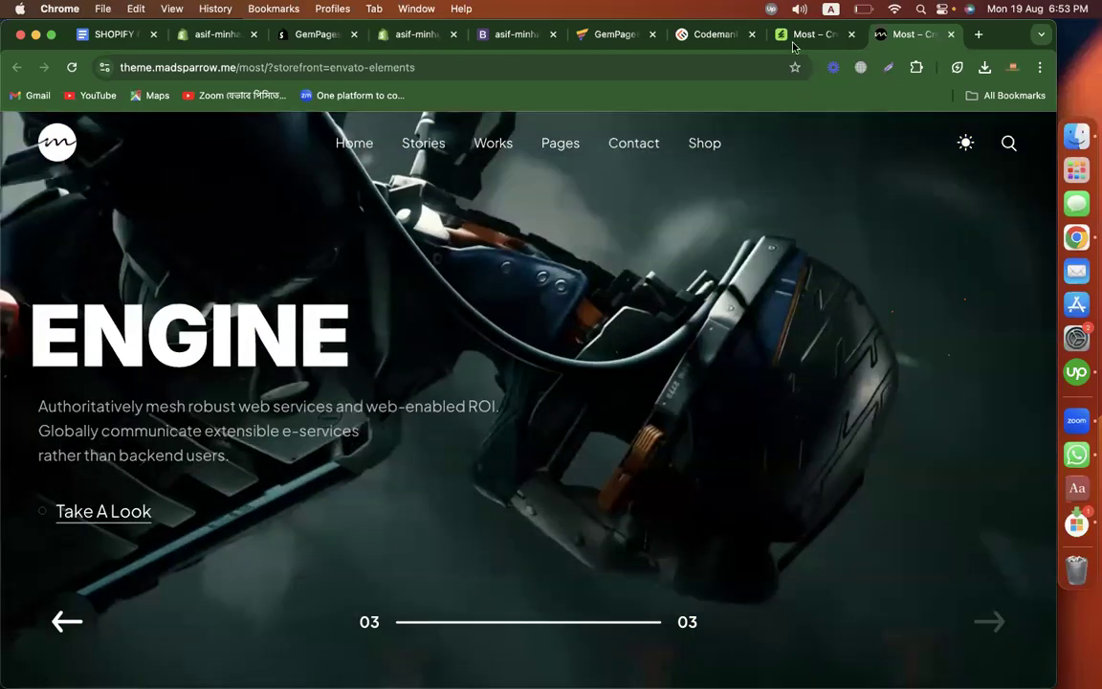
Step: Go back to the Envato WordPress results, open the Numérique - SEO Digital Marketing Agency Software theme and launch its live preview
click(811, 34)
key(super+bracketleft)
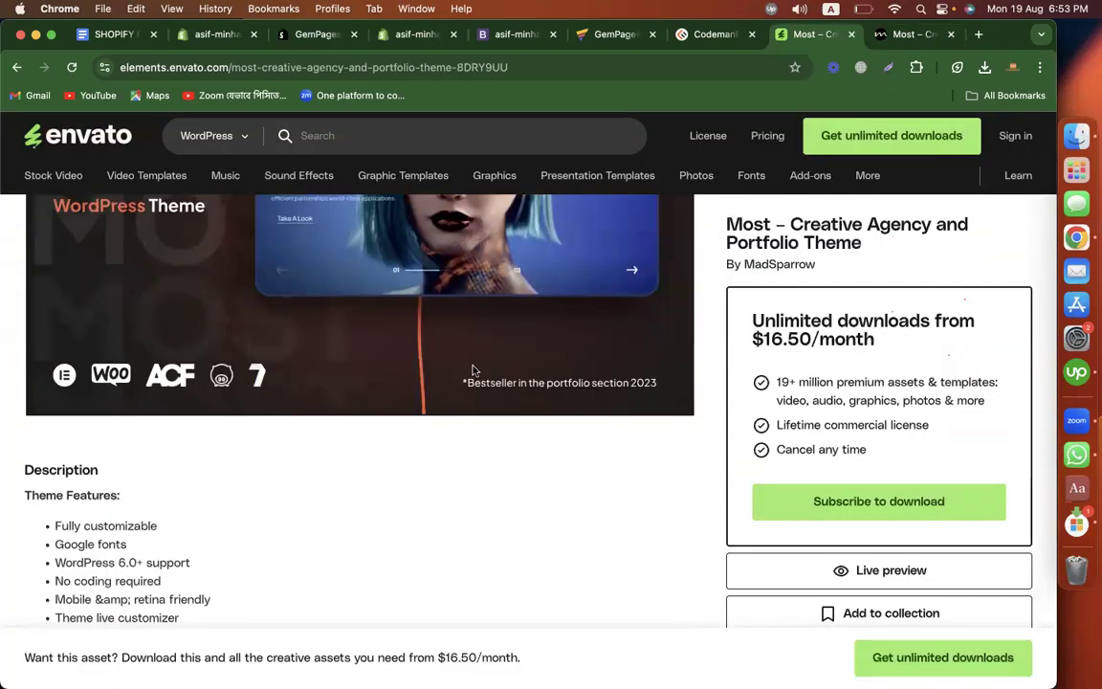
click(898, 325)
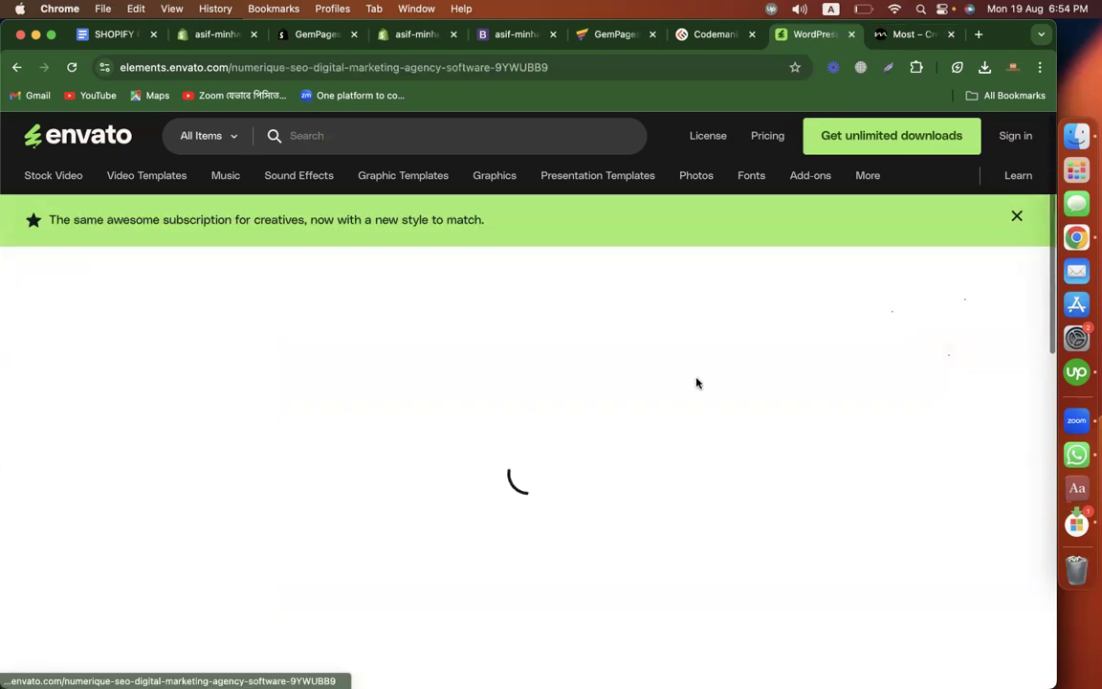
scroll(696, 382, down, 5)
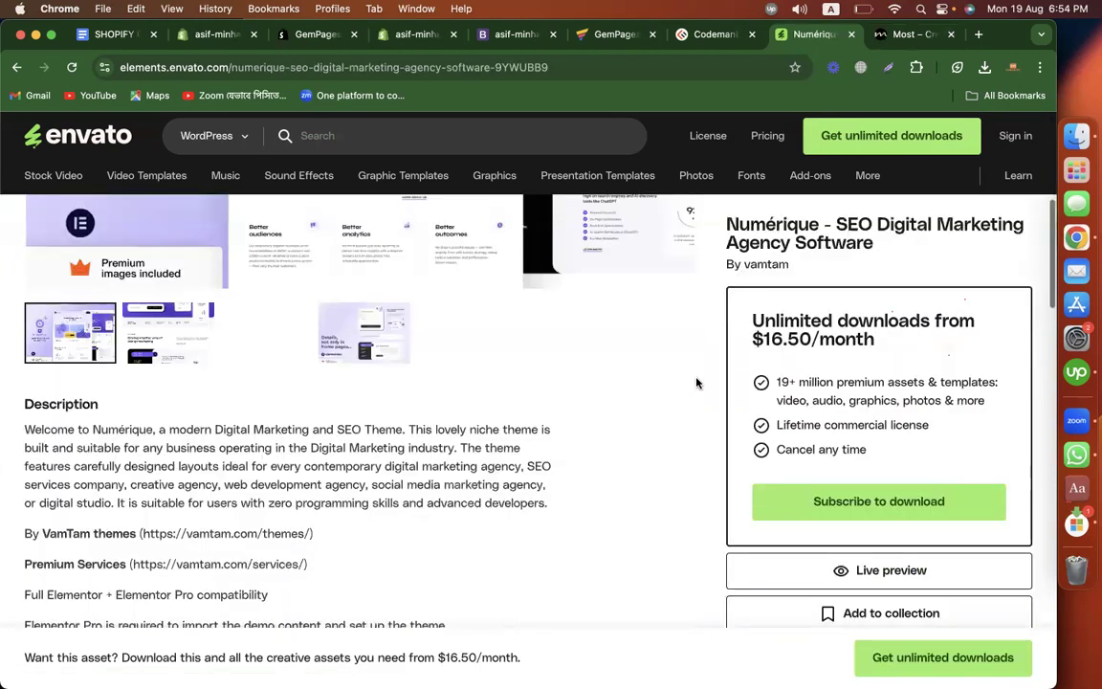
scroll(757, 600, down, 2)
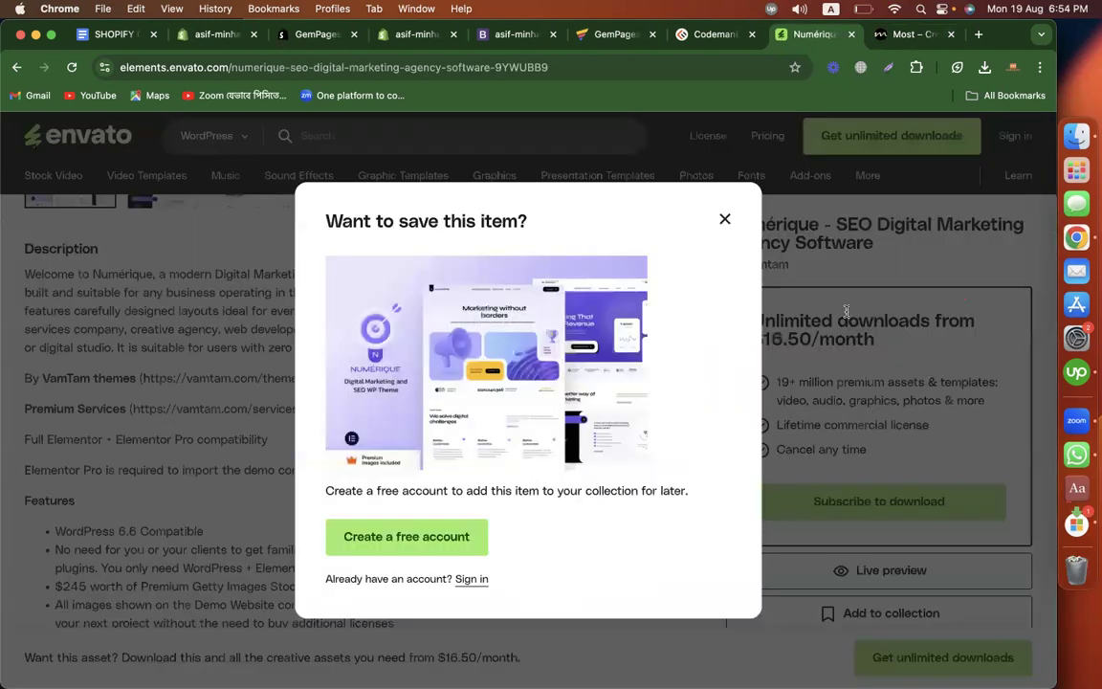
click(815, 585)
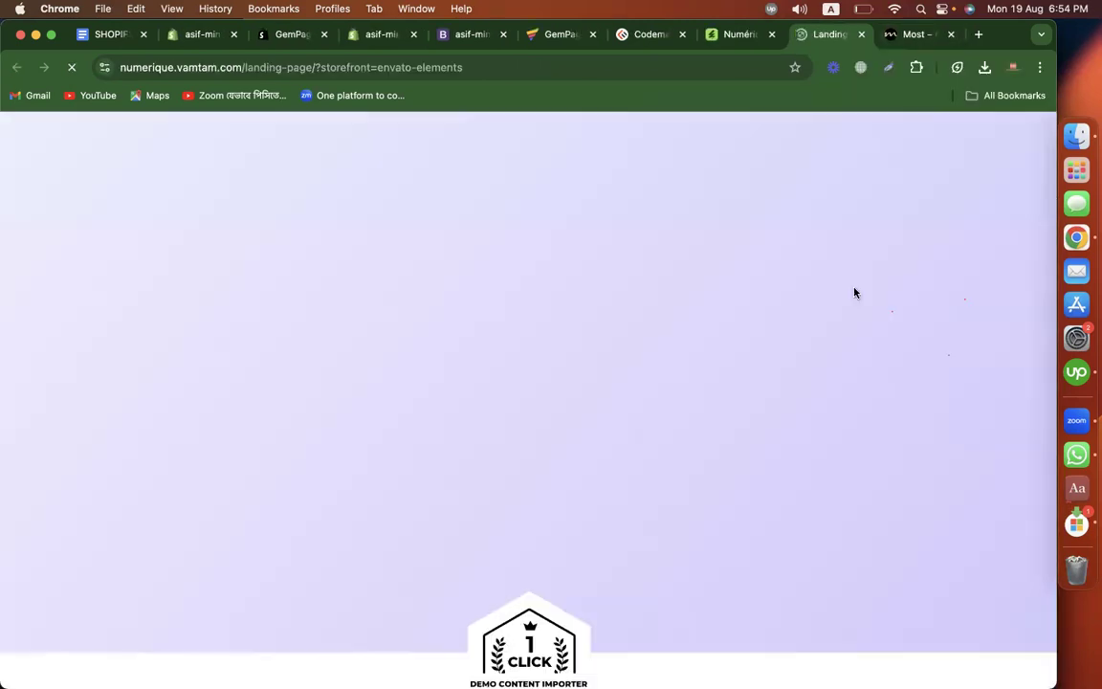
Step: Look through the Numérique demo landing page's sections, checking the home page's publishing progress in GemPages in between
scroll(569, 337, down, 4)
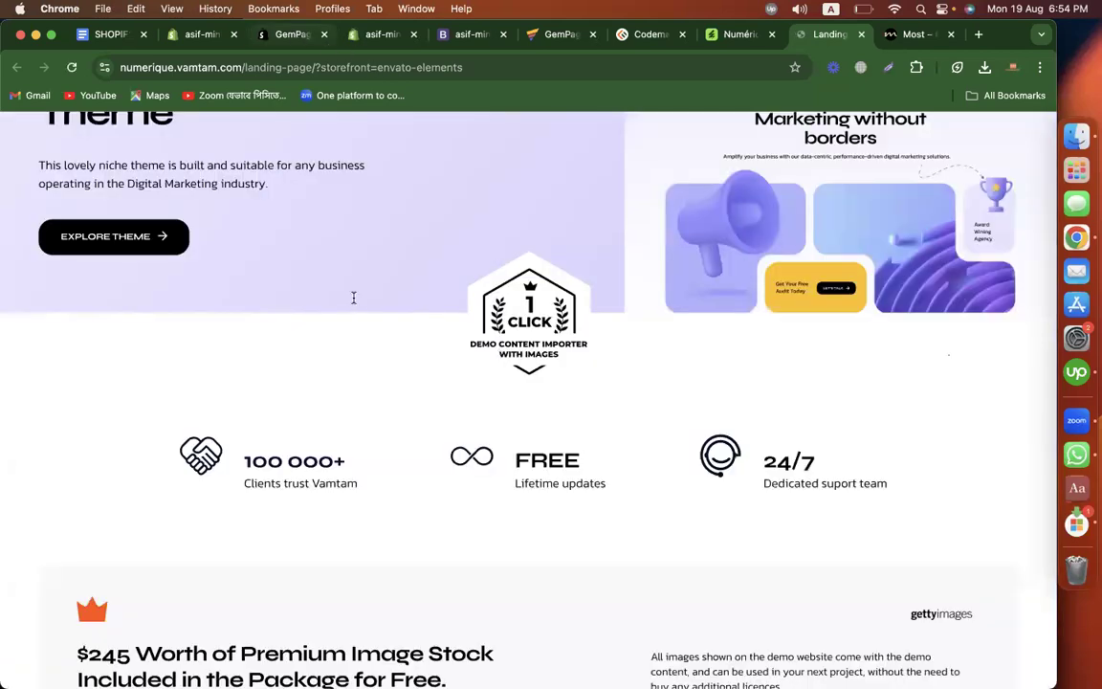
scroll(354, 303, down, 4)
scroll(354, 303, down, 6)
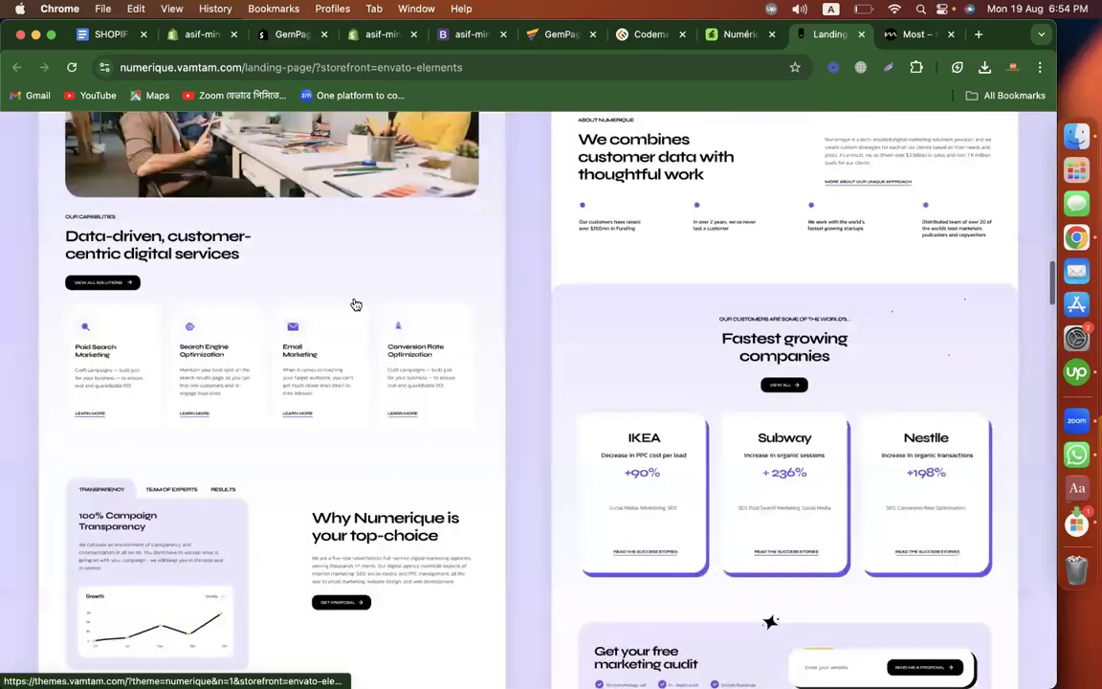
scroll(354, 303, down, 8)
scroll(509, 357, down, 8)
click(203, 35)
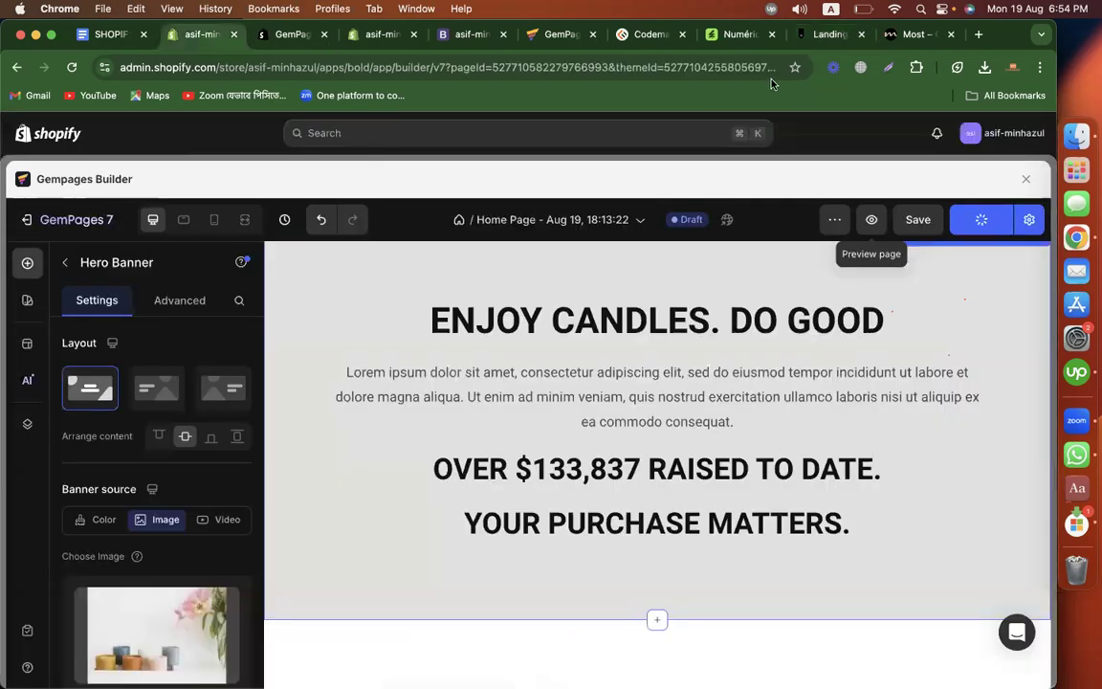
click(821, 36)
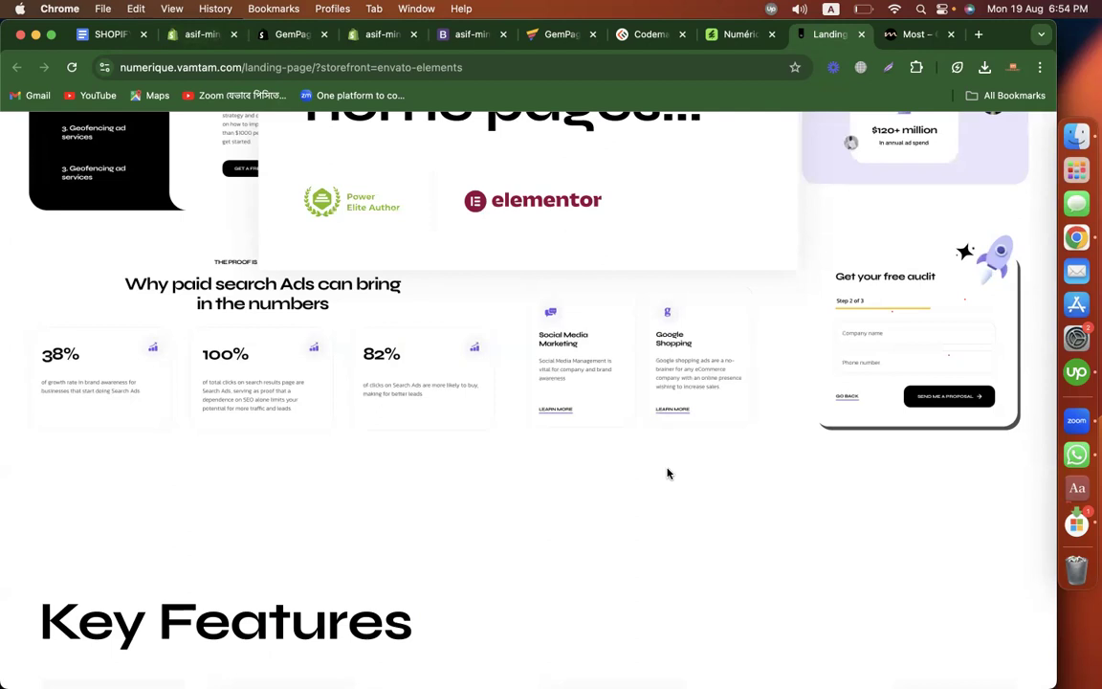
scroll(668, 473, down, 5)
scroll(668, 472, up, 20)
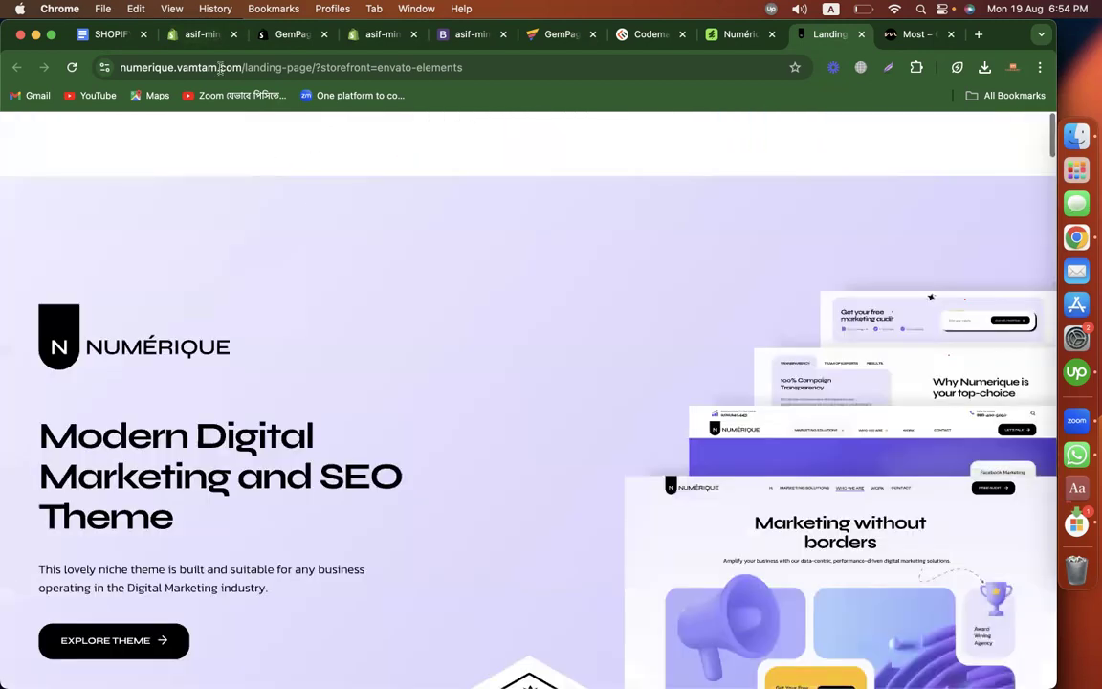
Step: Return to the GemPages editor, dismiss the notice about enabling GemPages in the theme and exit to the GemPages dashboard
click(206, 41)
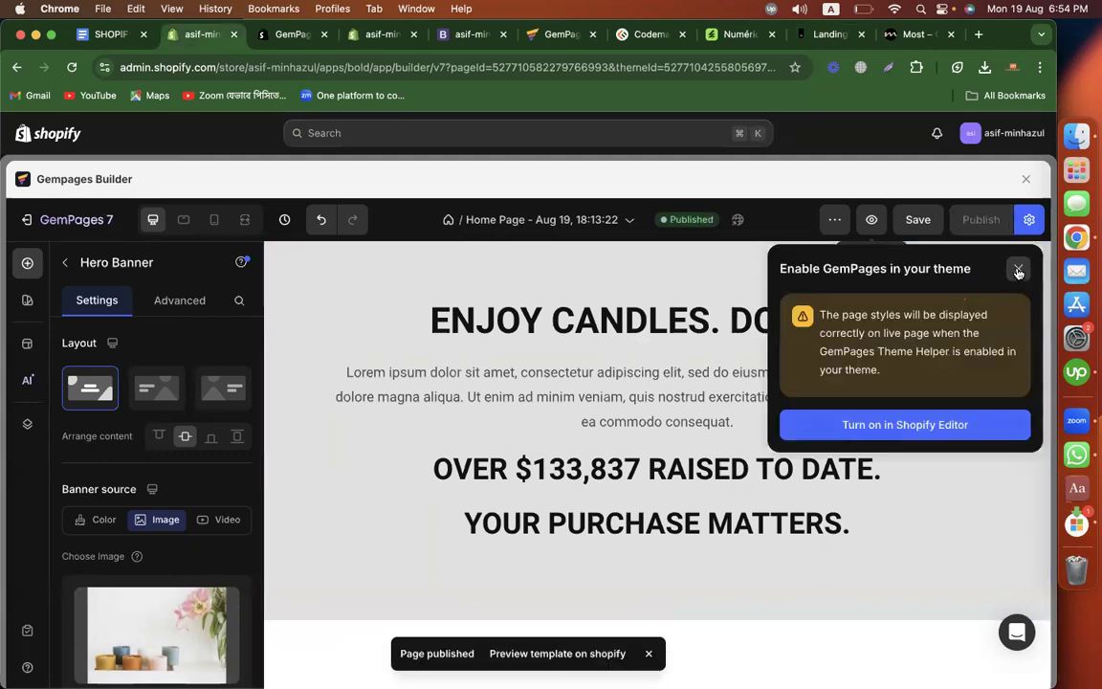
click(1019, 273)
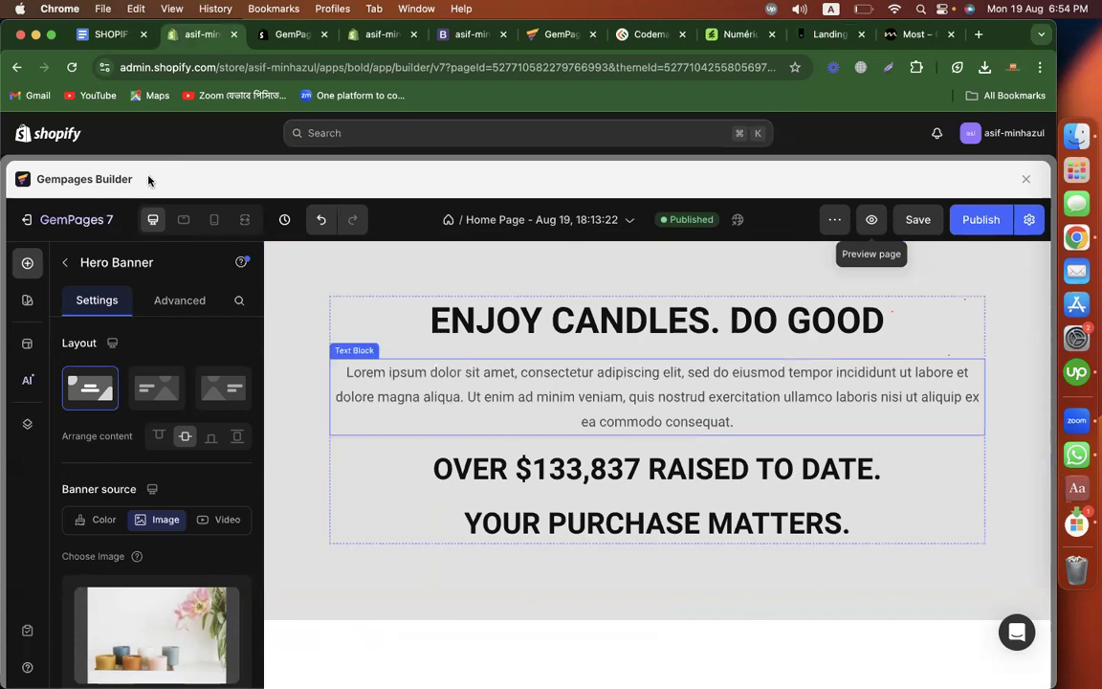
click(28, 219)
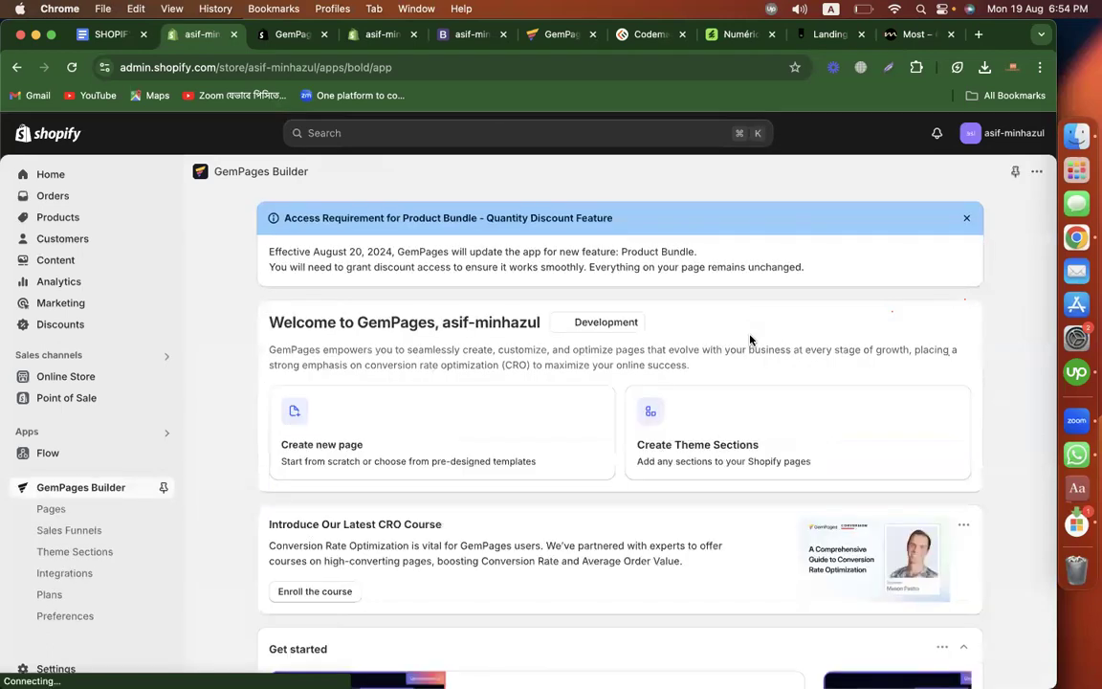
Step: Check the additional actions available for Home Page - Aug 19, 18:13:22 among the recent pages, and close them
scroll(749, 340, down, 5)
scroll(499, 342, down, 3)
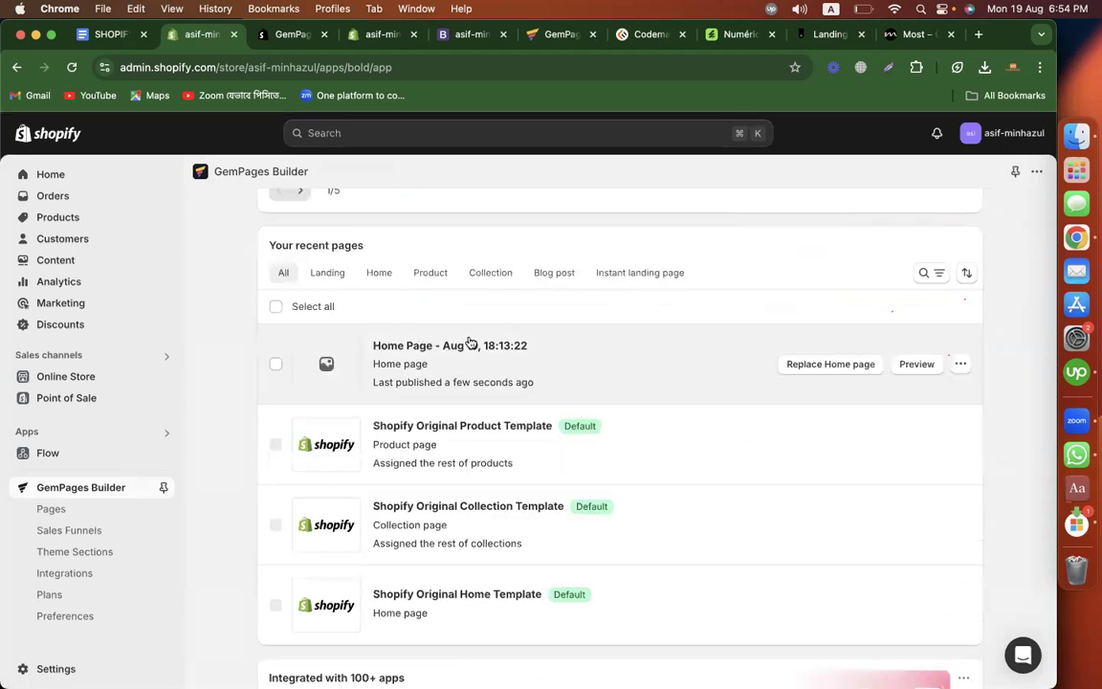
click(961, 368)
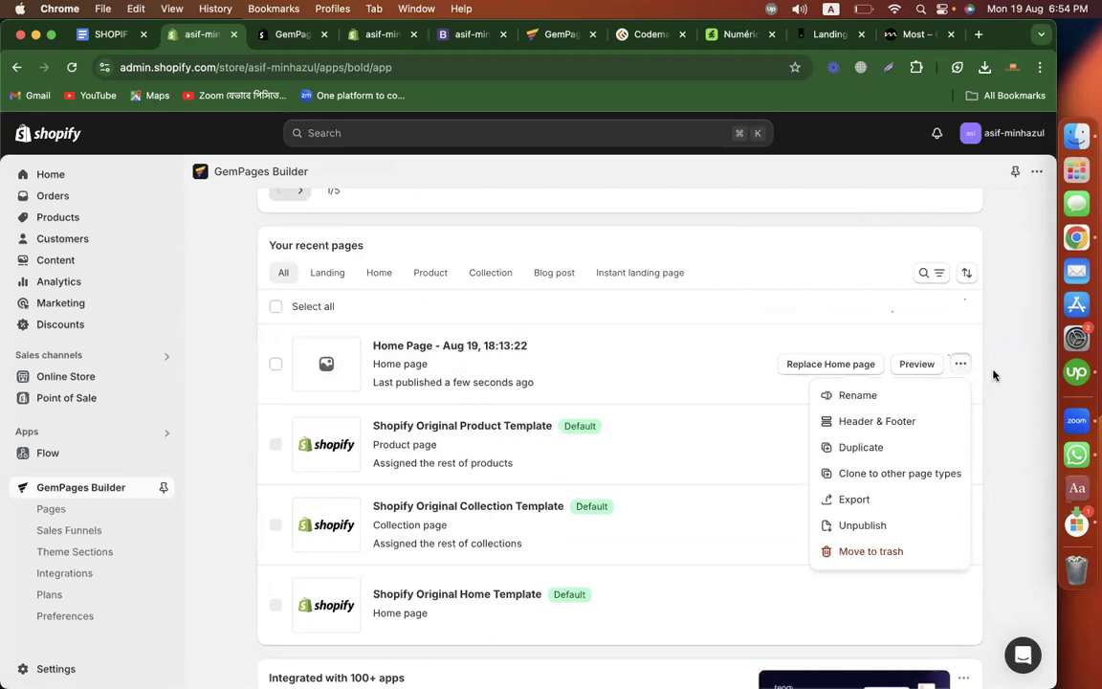
click(605, 368)
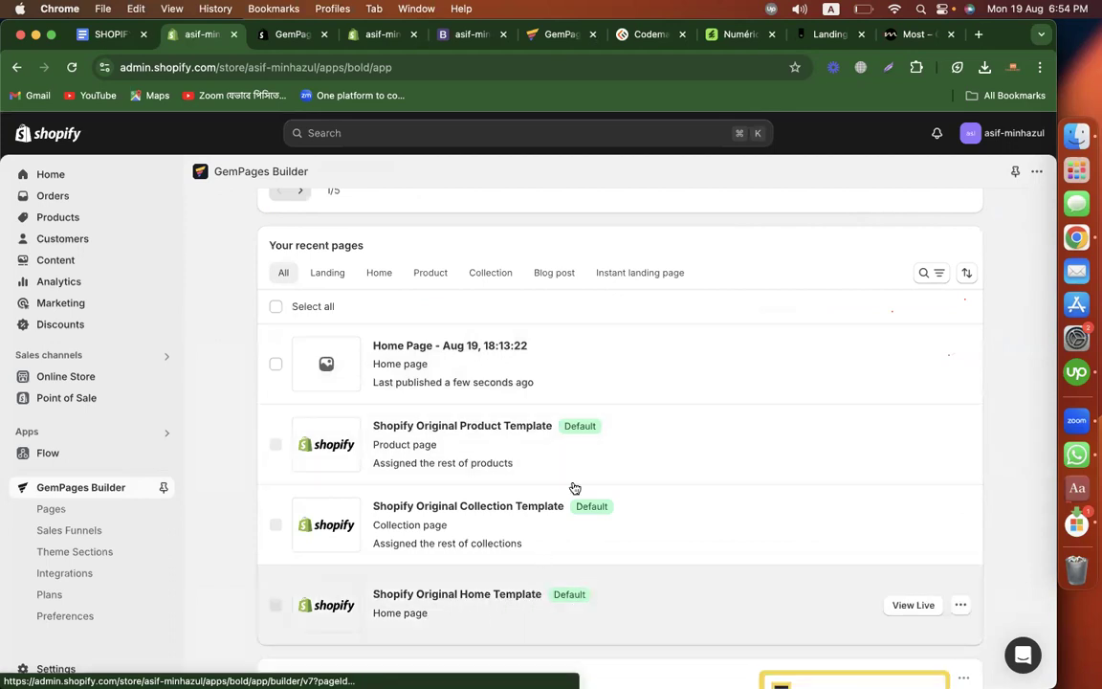
Step: Replace the store's current home page with Home Page - Aug 19, 18:13:22, looking at the storefront and the replacement's progress
click(816, 366)
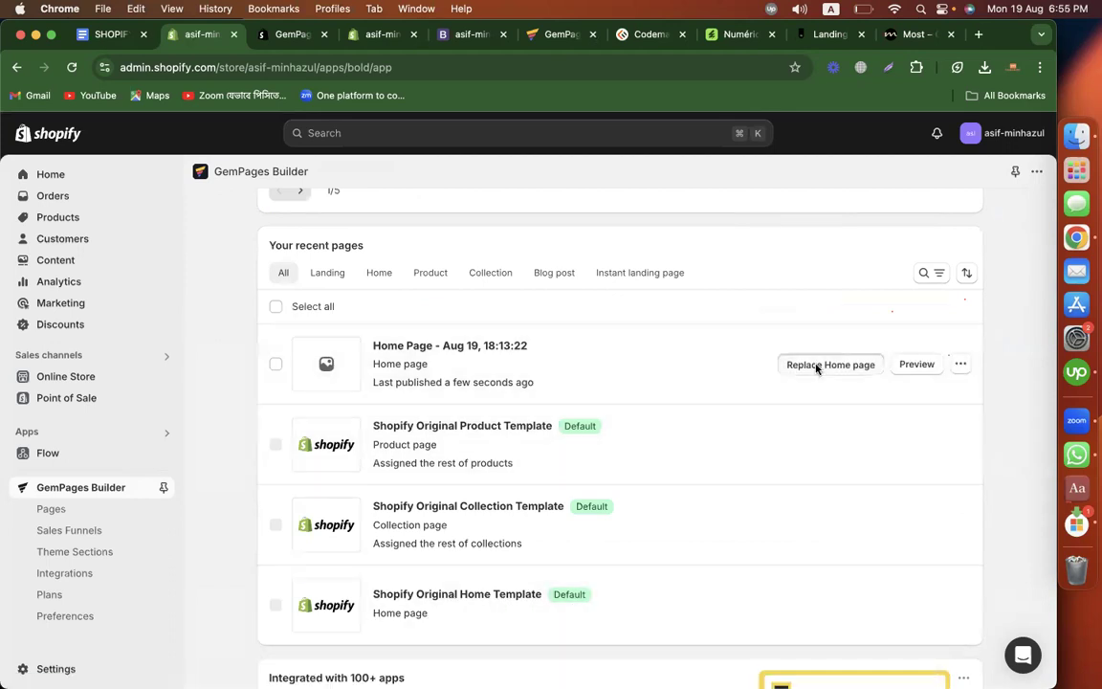
click(819, 478)
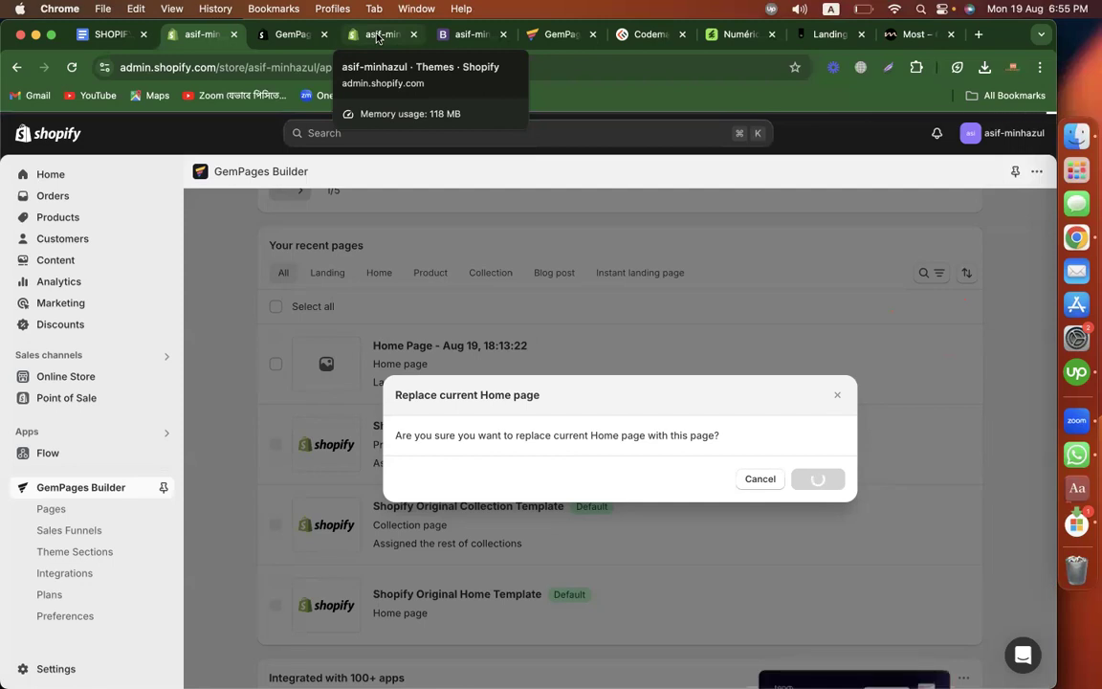
click(447, 36)
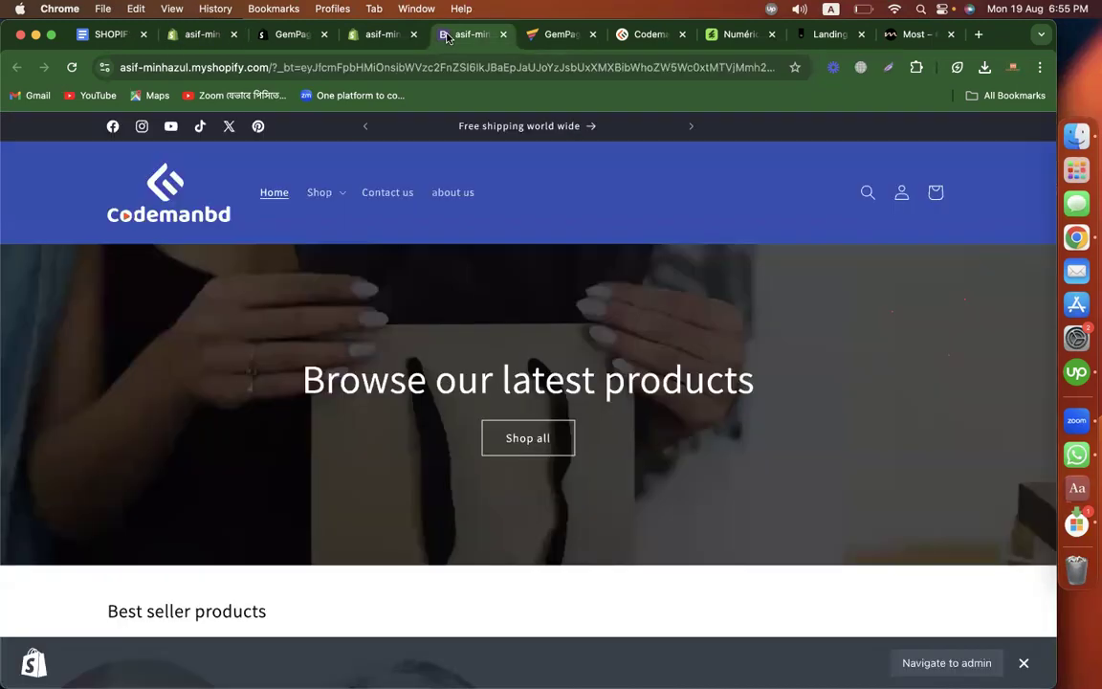
click(275, 38)
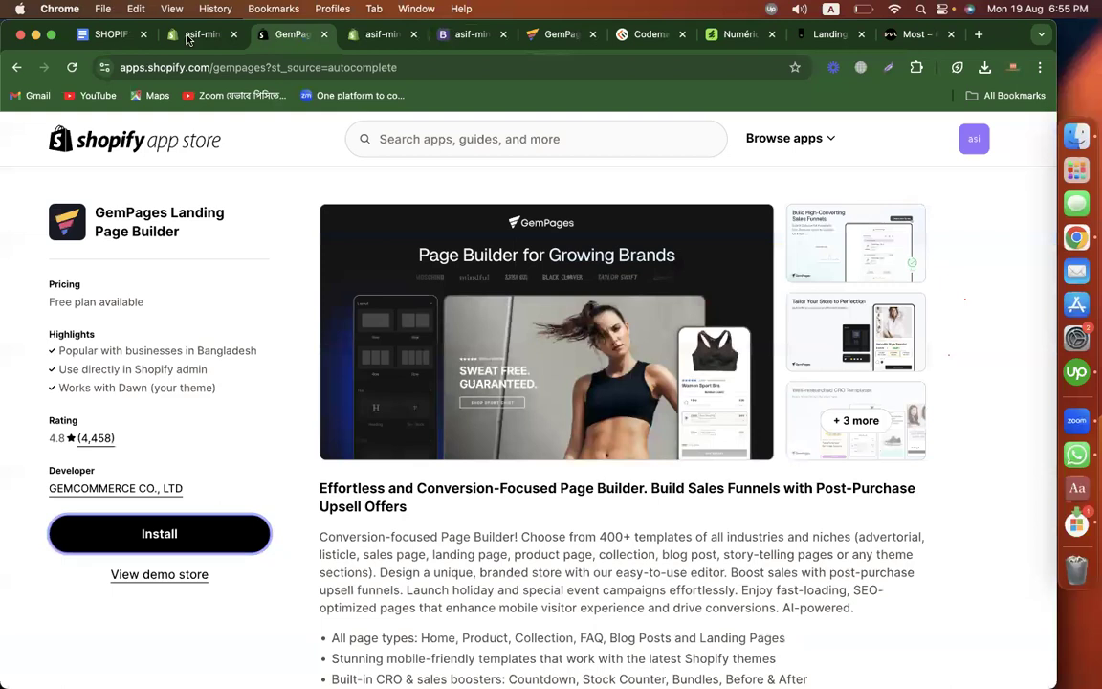
click(188, 38)
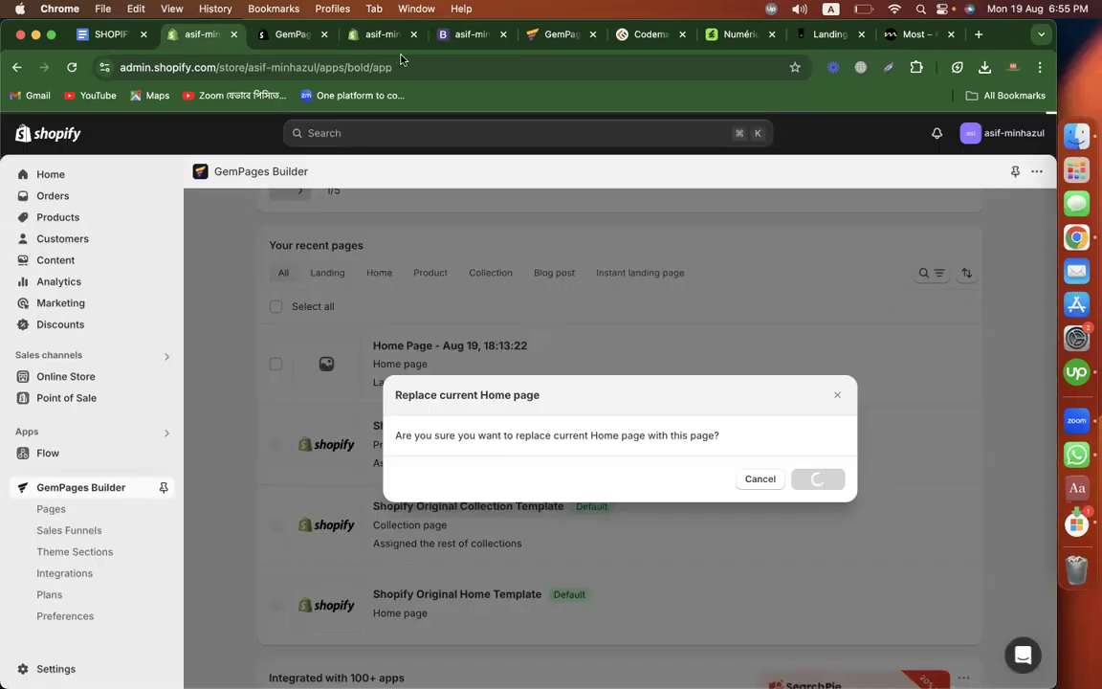
Step: Reload the storefront from its plain domain address without the query string and recheck the home page replacement in GemPages
click(73, 68)
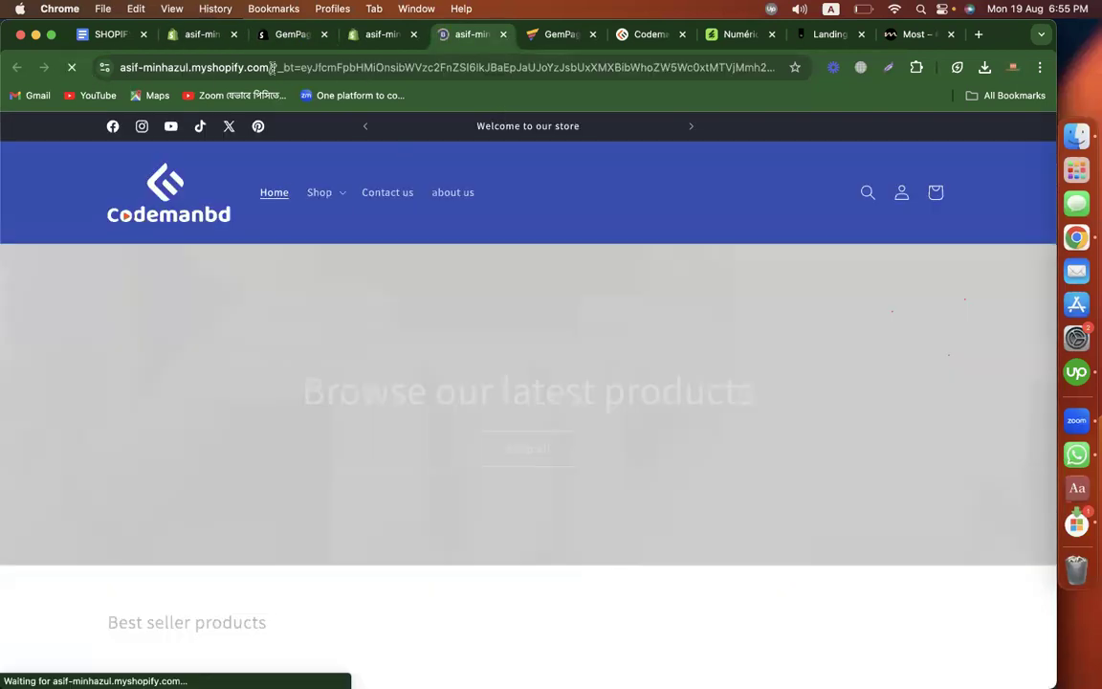
drag(272, 67, 1092, 135)
key(BackSpace)
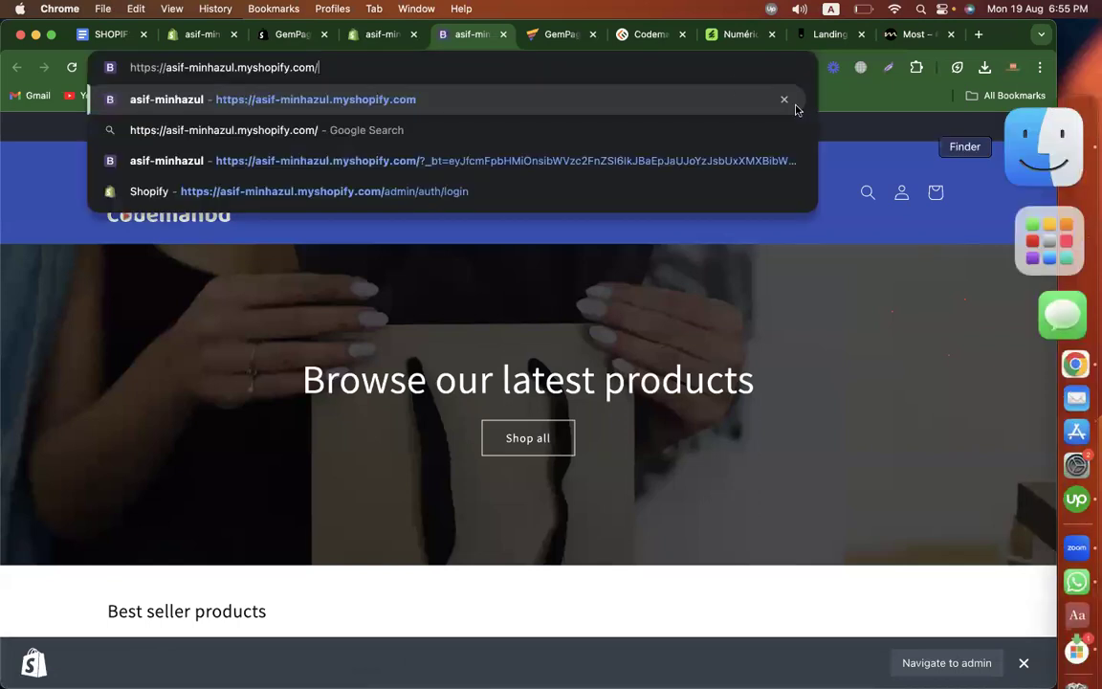
key(Return)
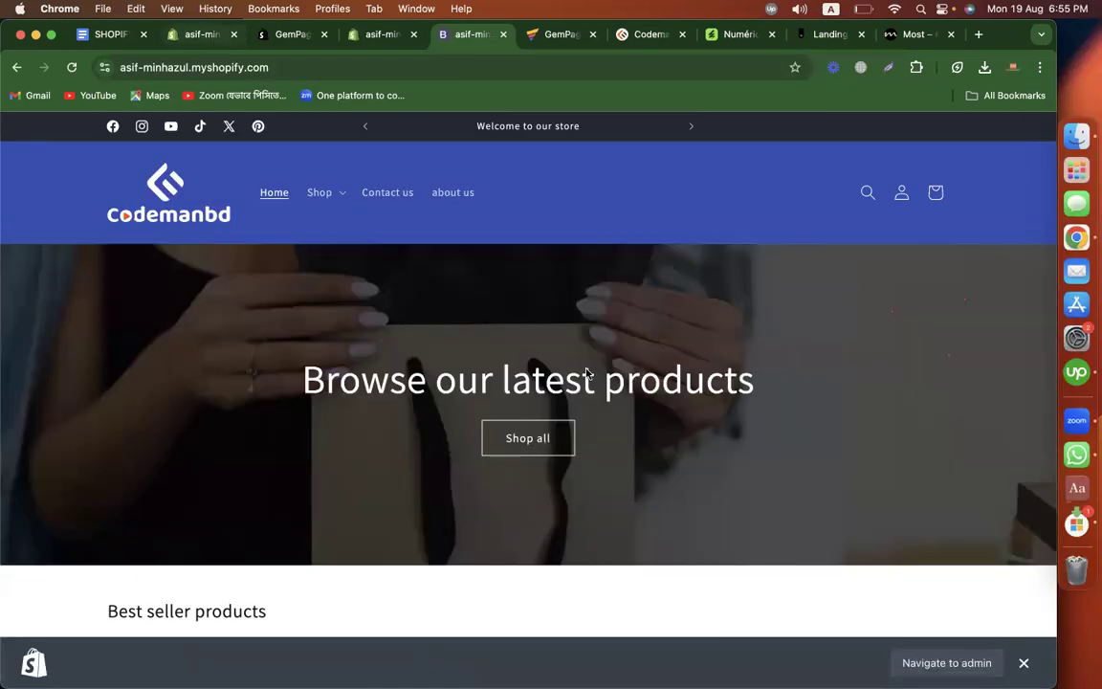
key(super+2)
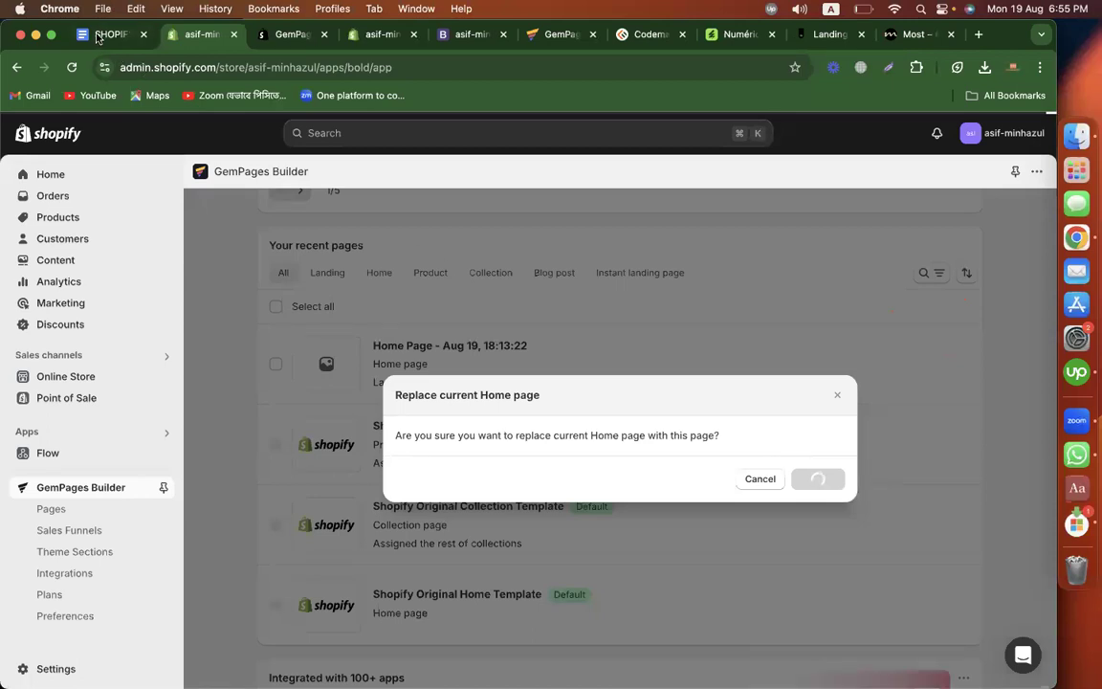
key(super+1)
right_click(221, 67)
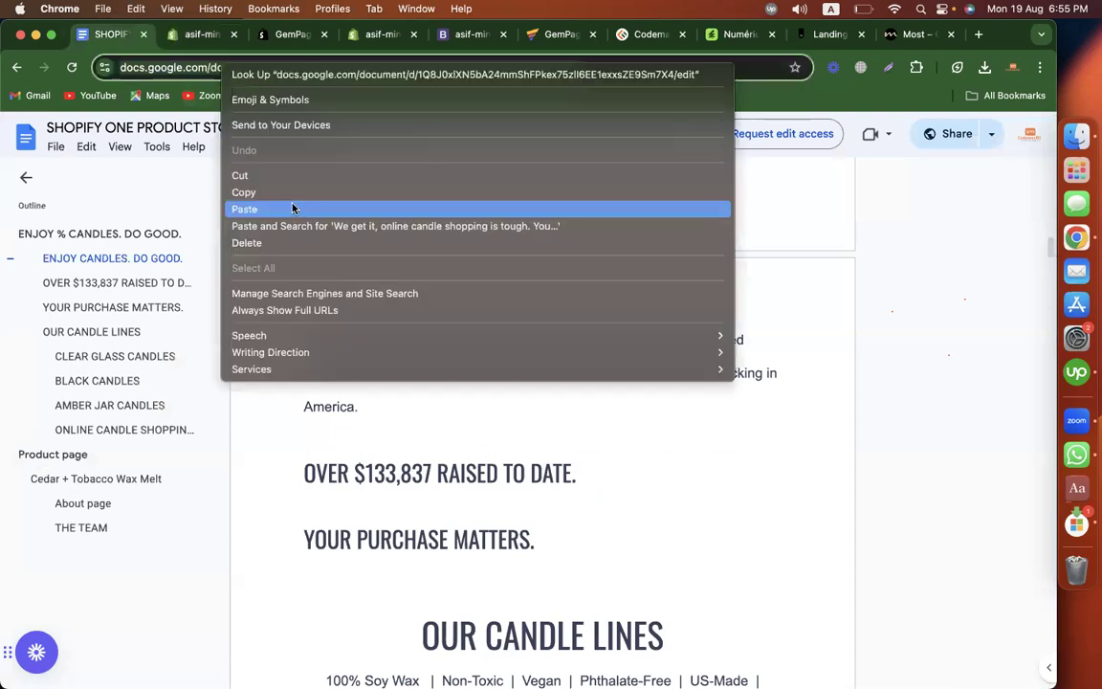
click(291, 207)
key(super+z)
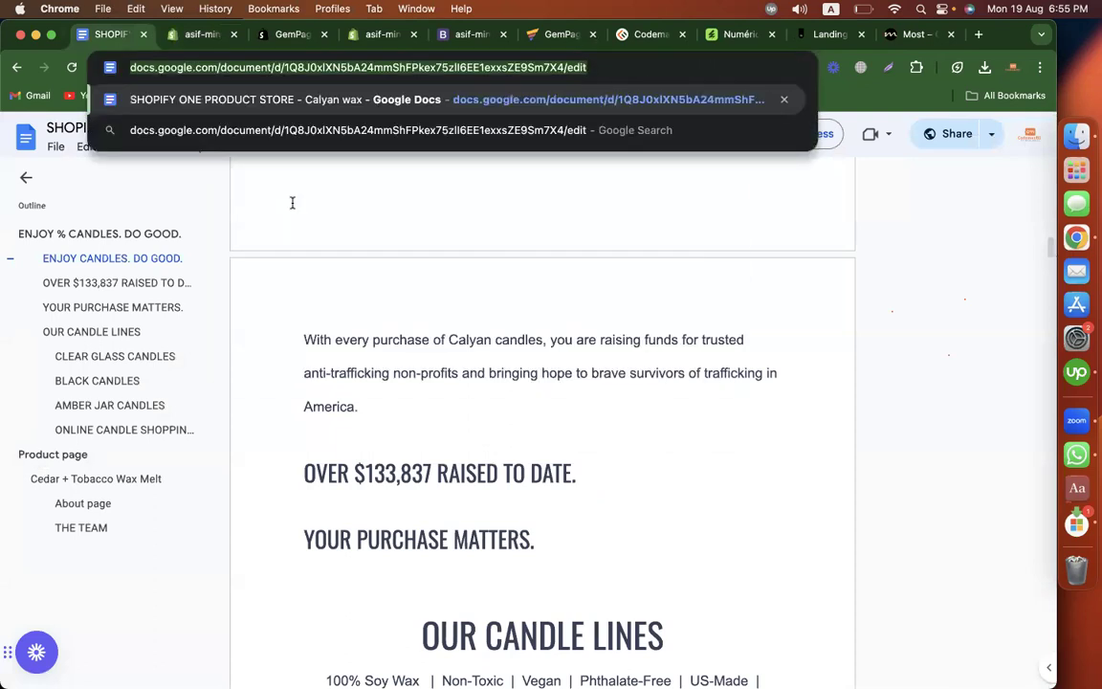
Step: Switch to Google Classroom and open the classwork of the CMBD-275(Web Design offline + online) class
key(ctrl+Left)
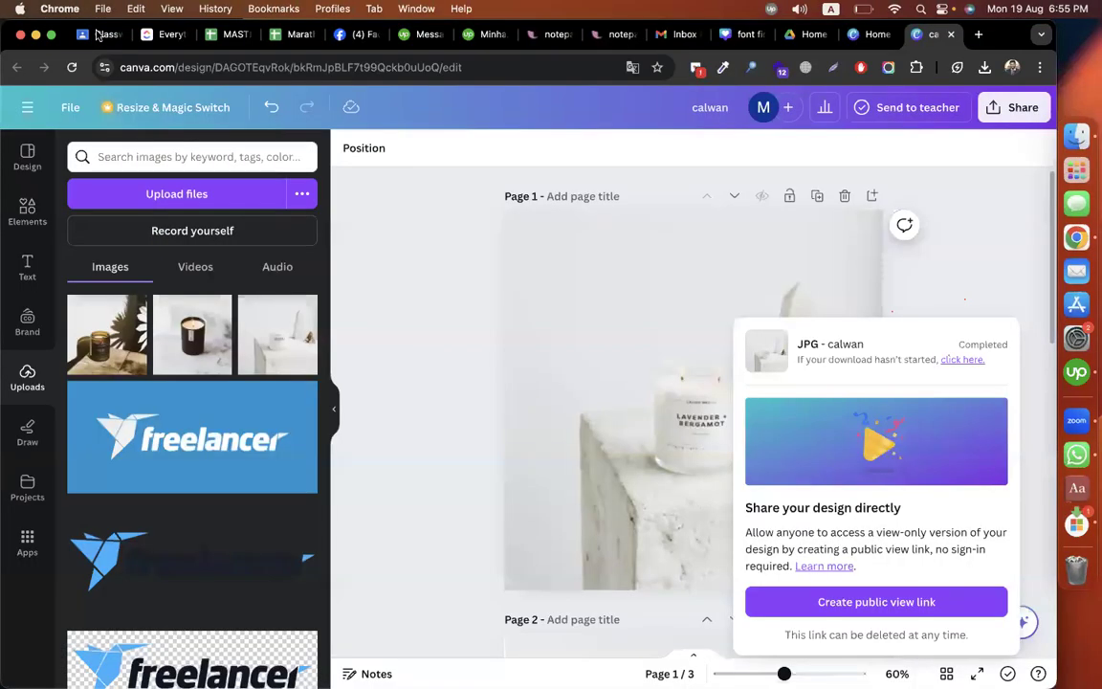
click(92, 32)
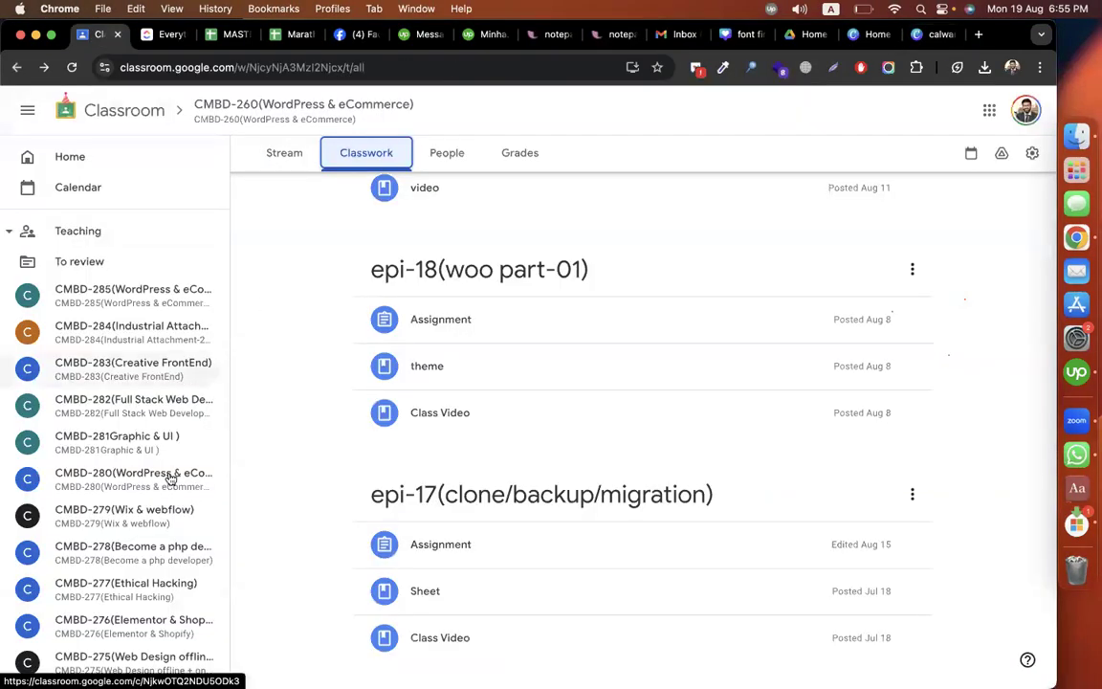
scroll(169, 478, down, 3)
click(163, 483)
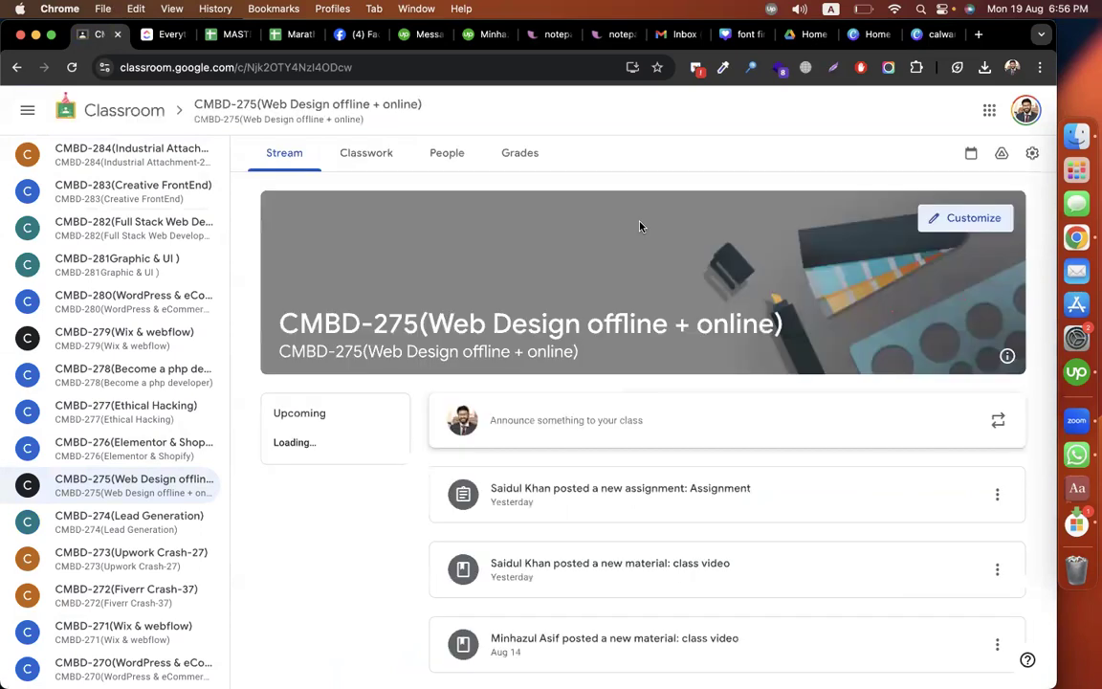
click(356, 155)
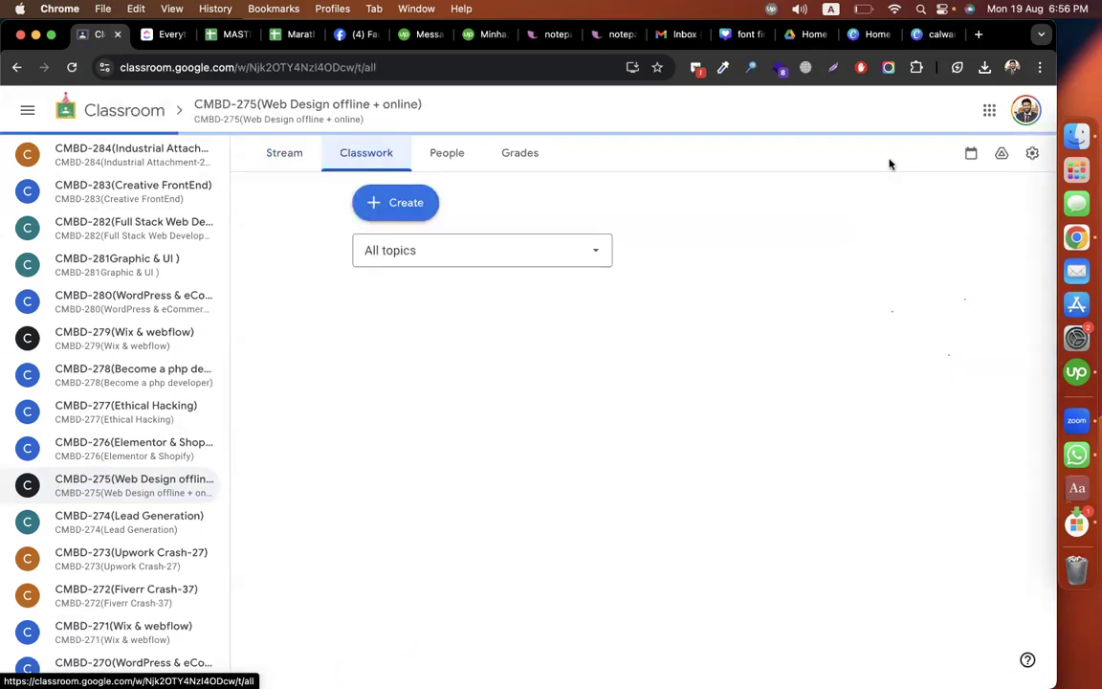
Step: Add a classwork topic named "Episode-05(Gempages Builder _ Home Page Design)"
click(395, 202)
click(412, 446)
text(E)
text(pisode)
text(-0)
text(5()
text(Gem)
text(pa)
text(ges B)
text(uilder)
text( _ H)
text(ome ()
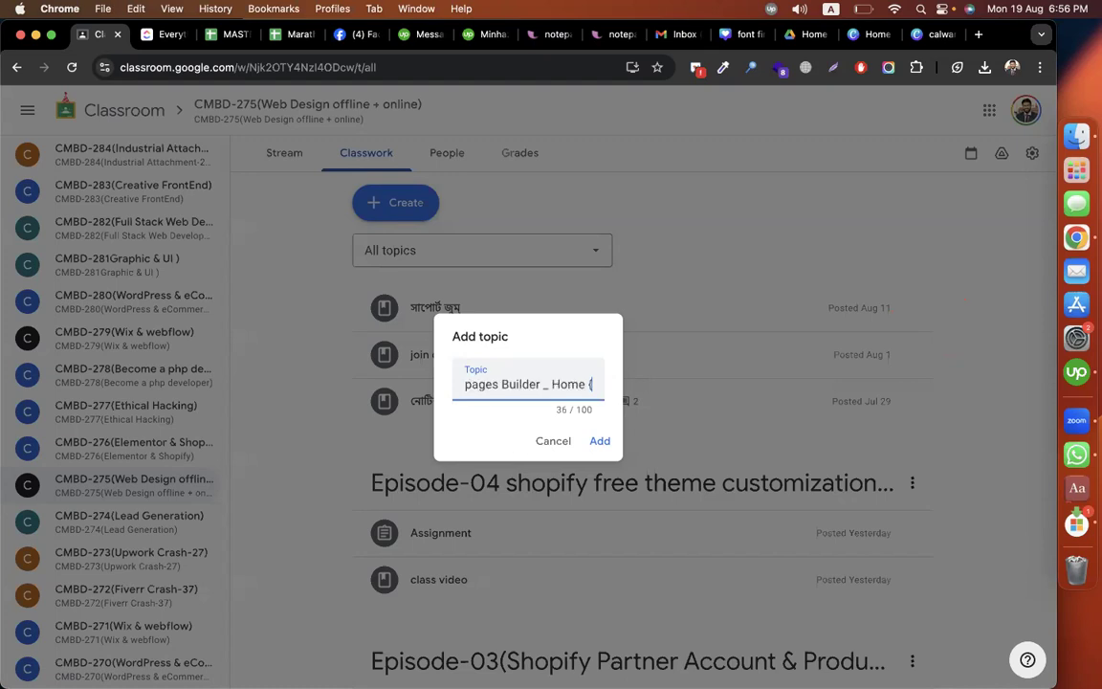
key(BackSpace)
text(Page D)
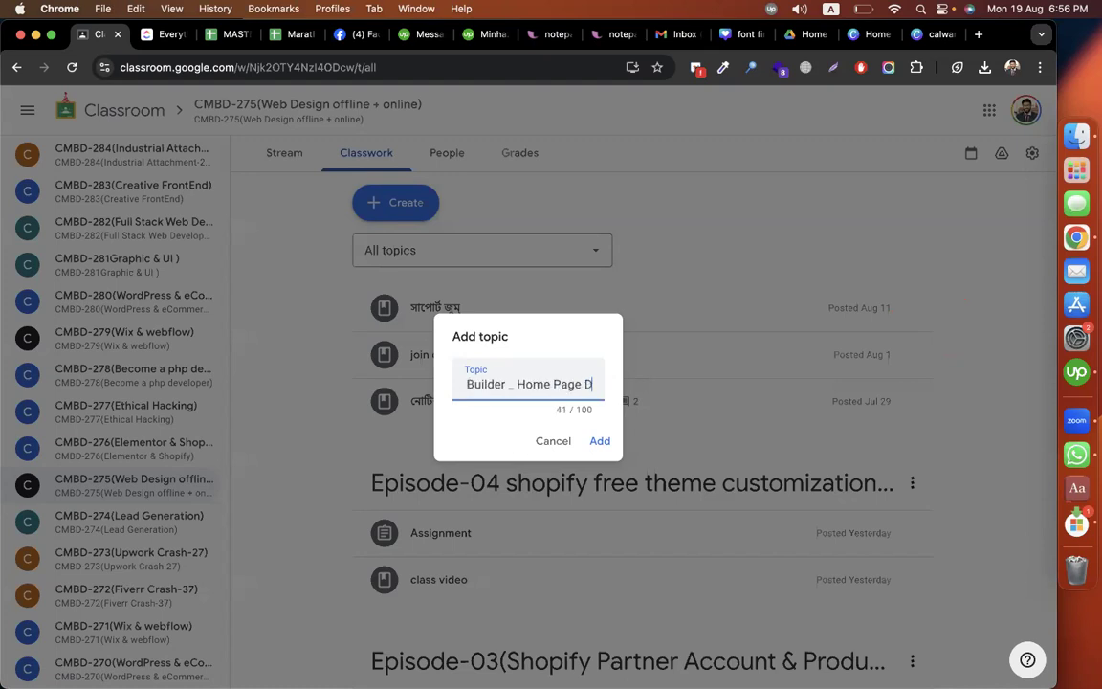
text(esign)
key(Return)
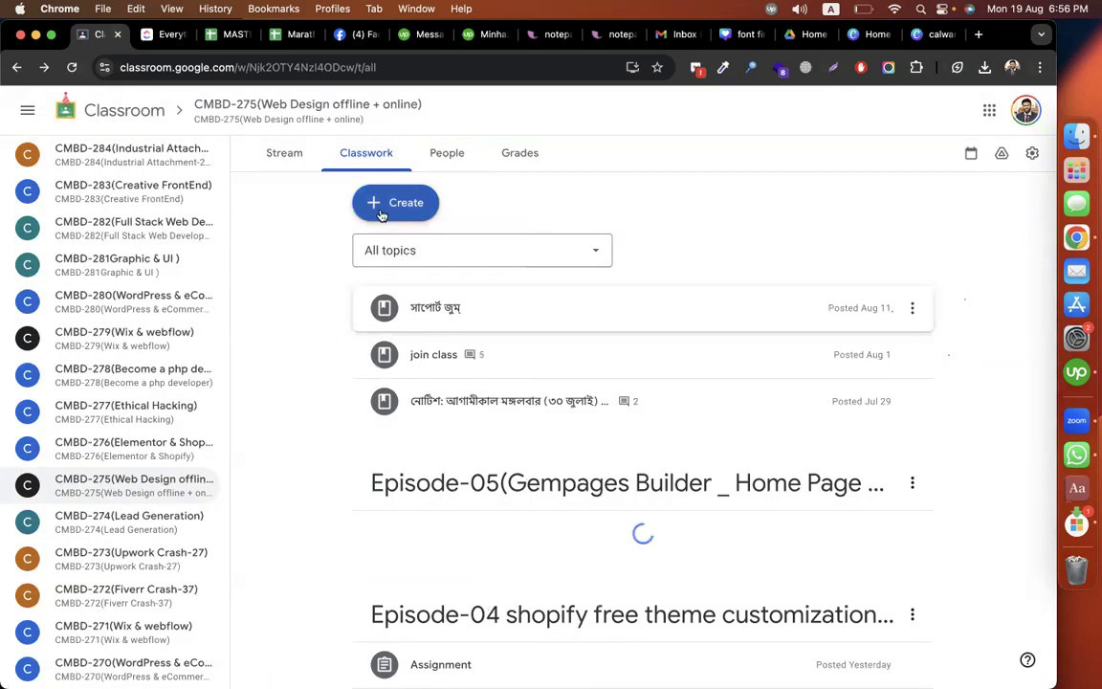
Step: Create a new assignment titled "Assignment - home page"
click(382, 215)
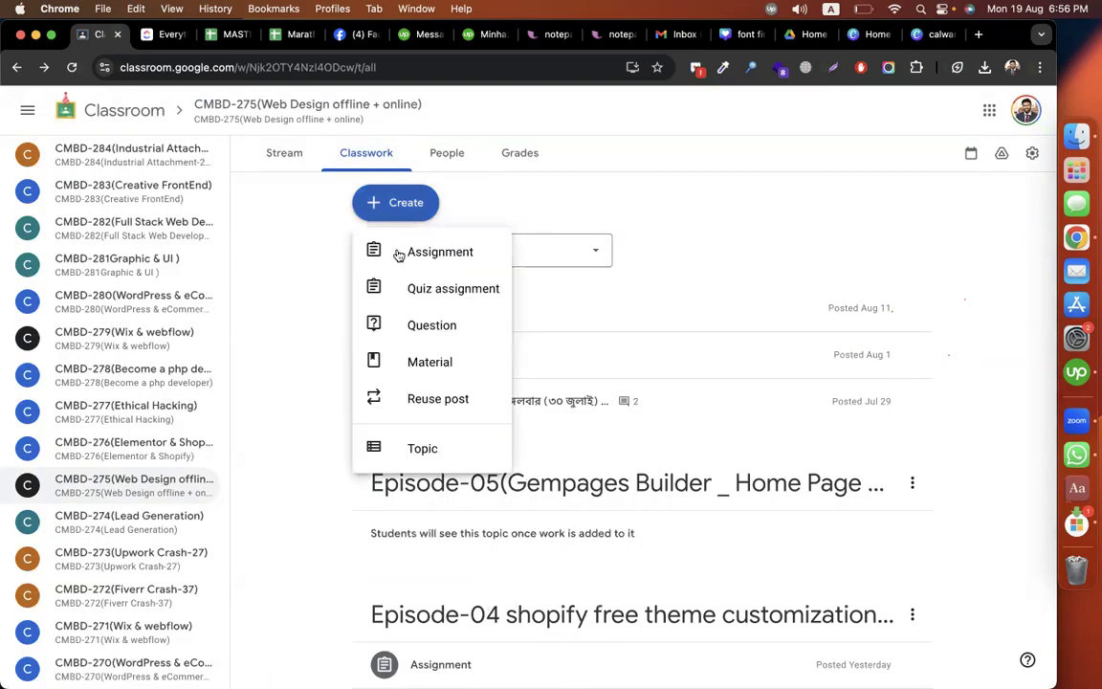
click(378, 251)
text(A)
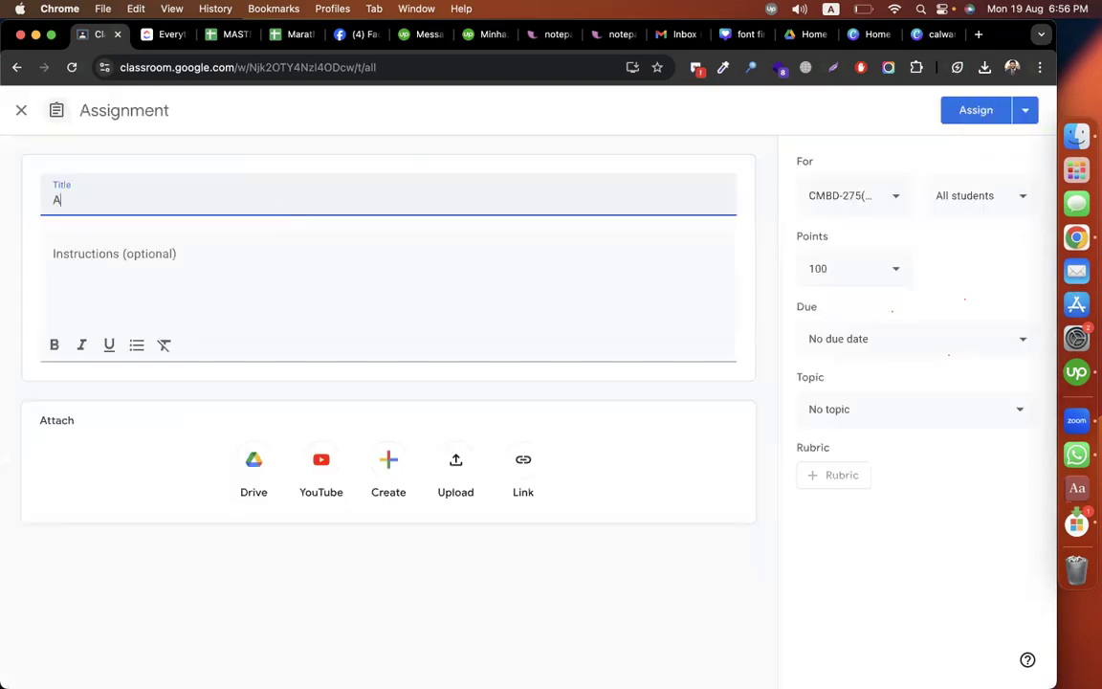
text(ssignment - home page)
Step: Enter the instructions "follow the docs and create a home page" and, on a second line, "submit home page link with password in docs"
click(182, 246)
text(follow the docs and create a home page)
key(Return)
text(submit home p)
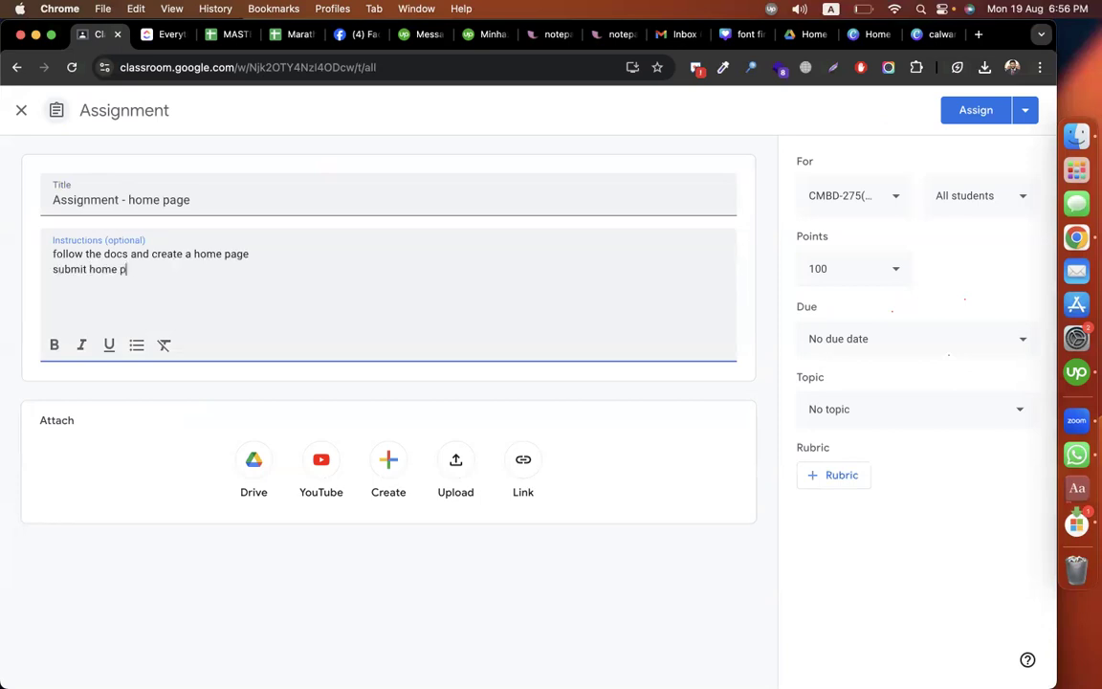
text(age link with passwo)
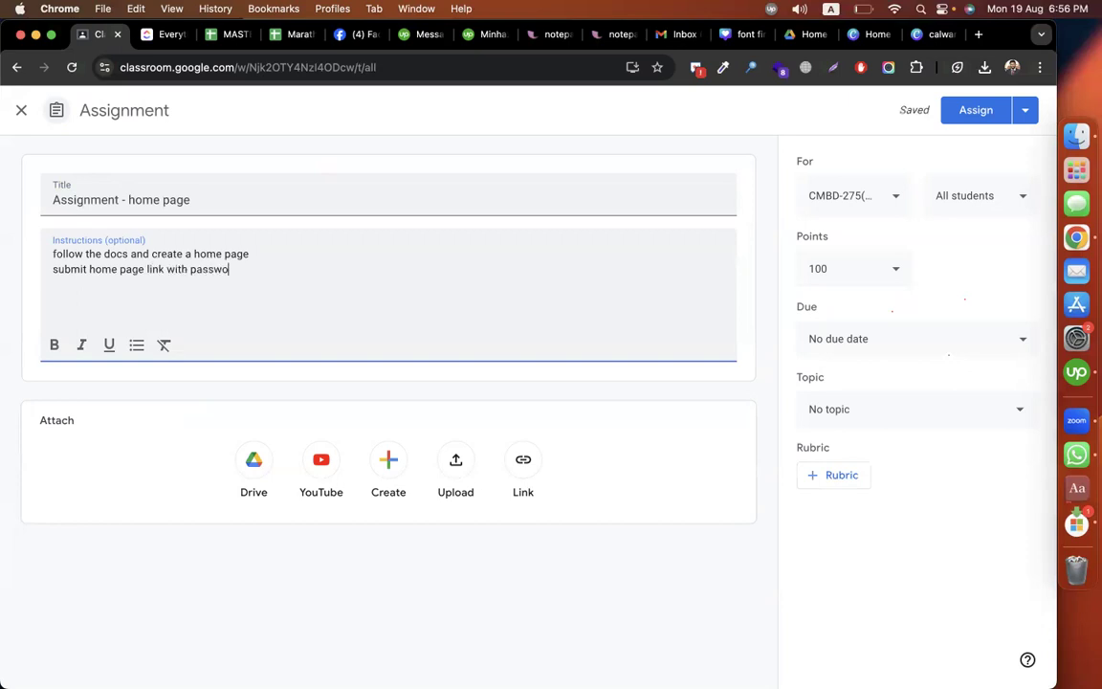
text(rd in docs)
key(BackSpace)
key(BackSpace)
key(BackSpace)
text(ocs)
Step: File the assignment under the Episode-05 Gempages Builder topic and assign it to the class
click(934, 415)
scroll(944, 364, down, 2)
click(951, 369)
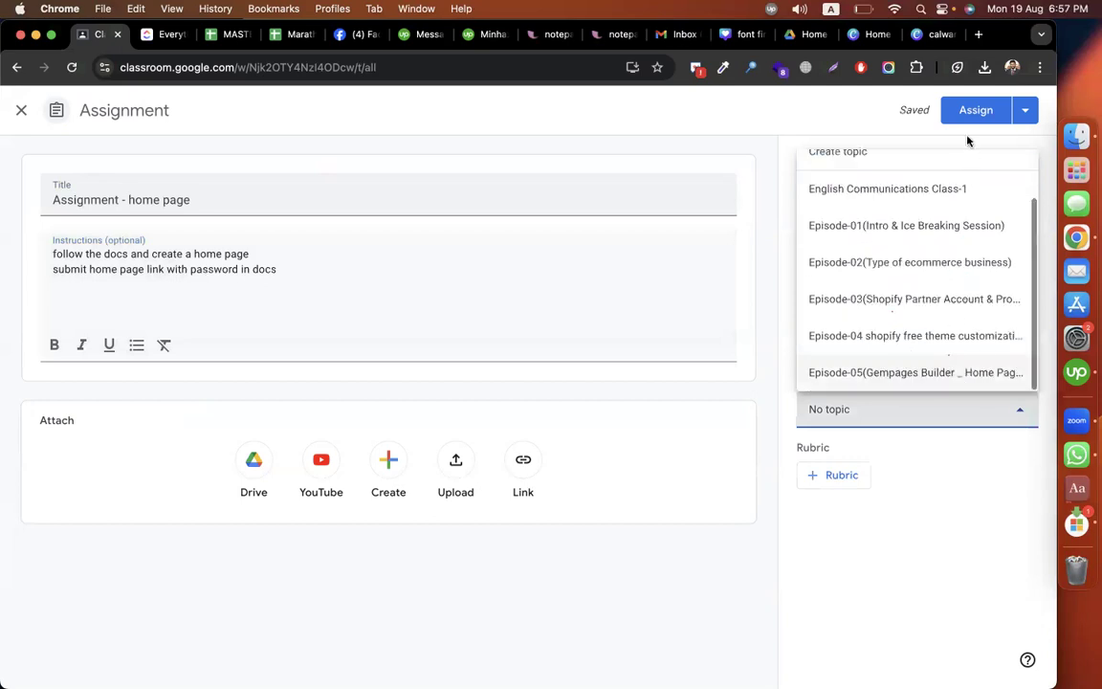
click(974, 111)
Step: Return to the Shopify browser window, recheck the home page replacement, reload the storefront and view the Themes page
key(ctrl+Right)
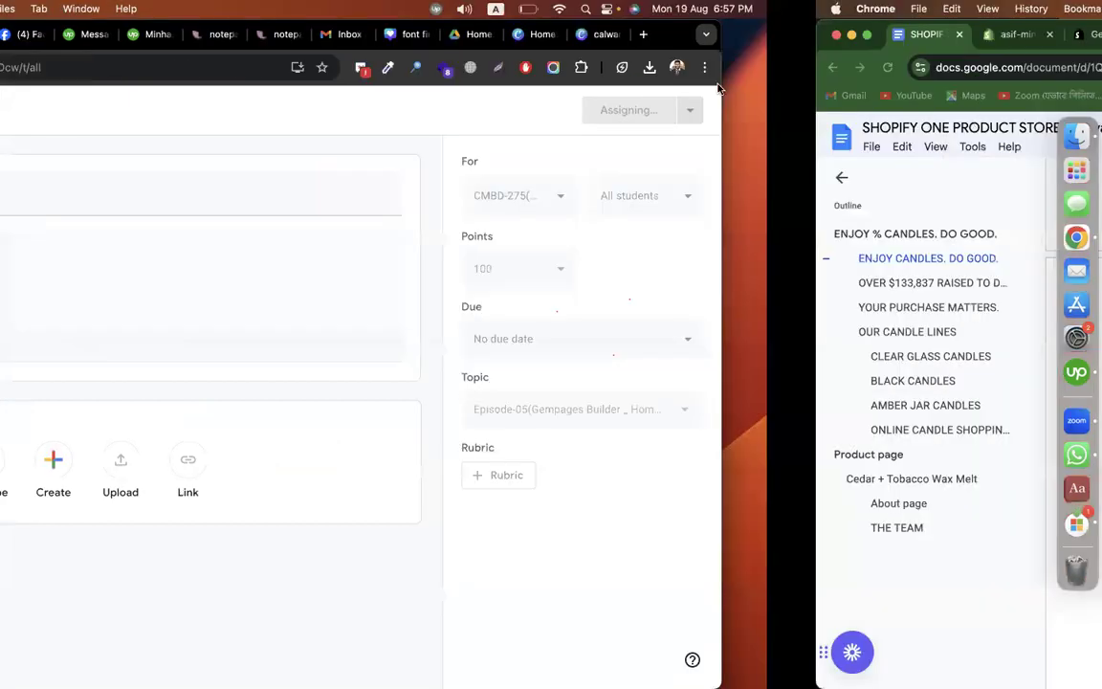
click(202, 34)
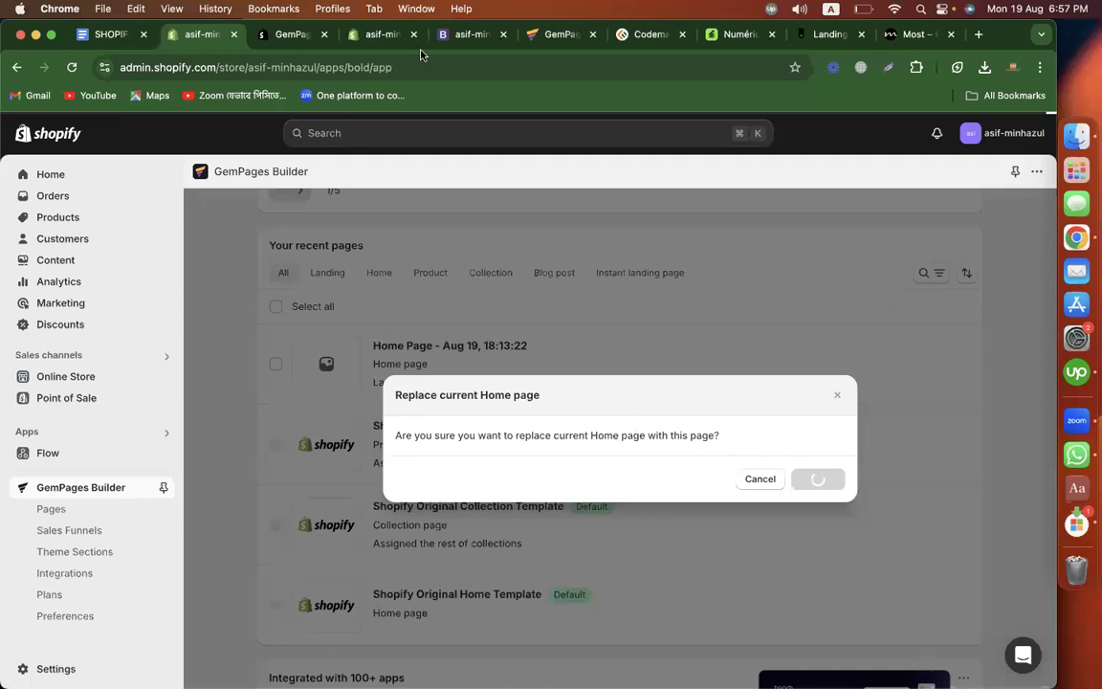
click(459, 34)
click(71, 67)
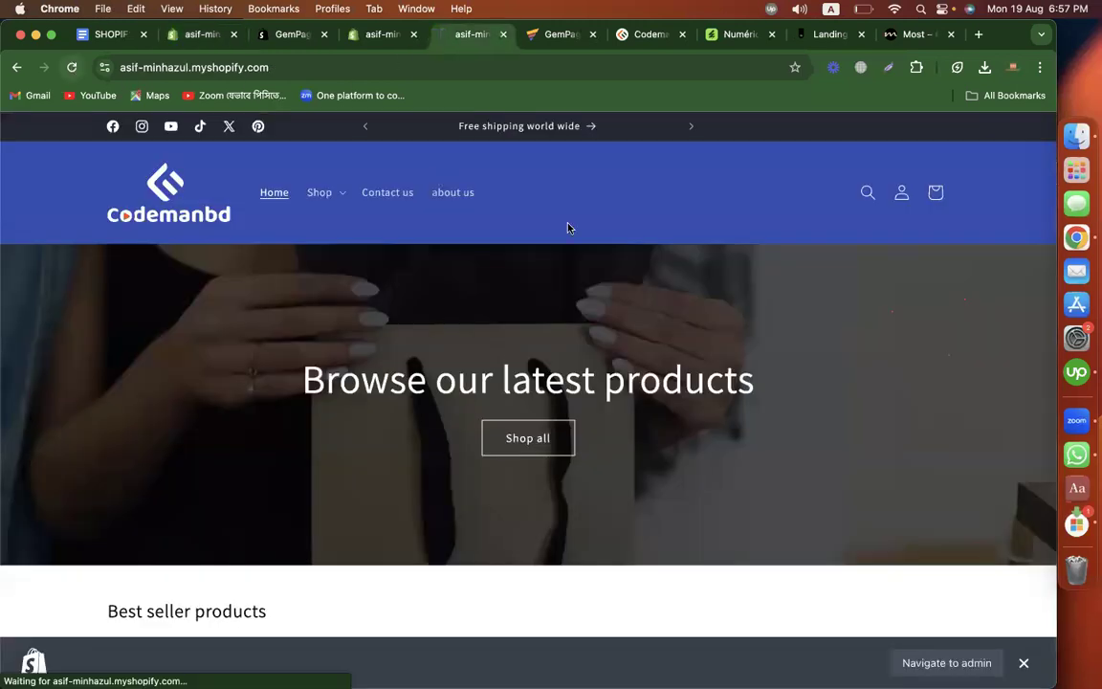
click(204, 36)
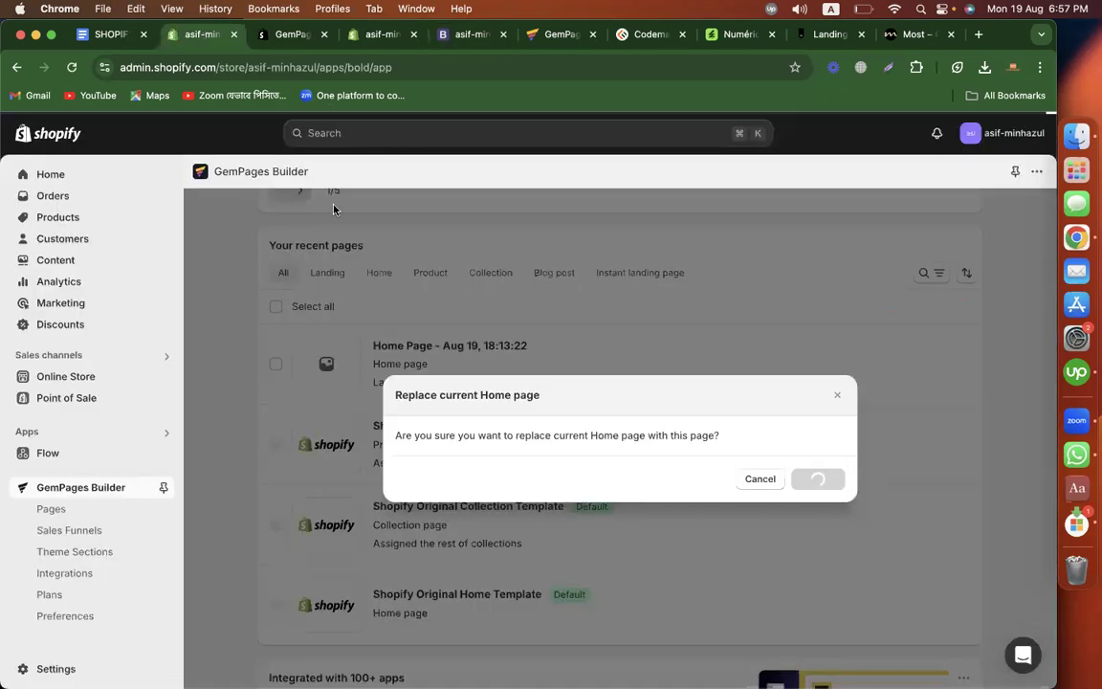
click(356, 34)
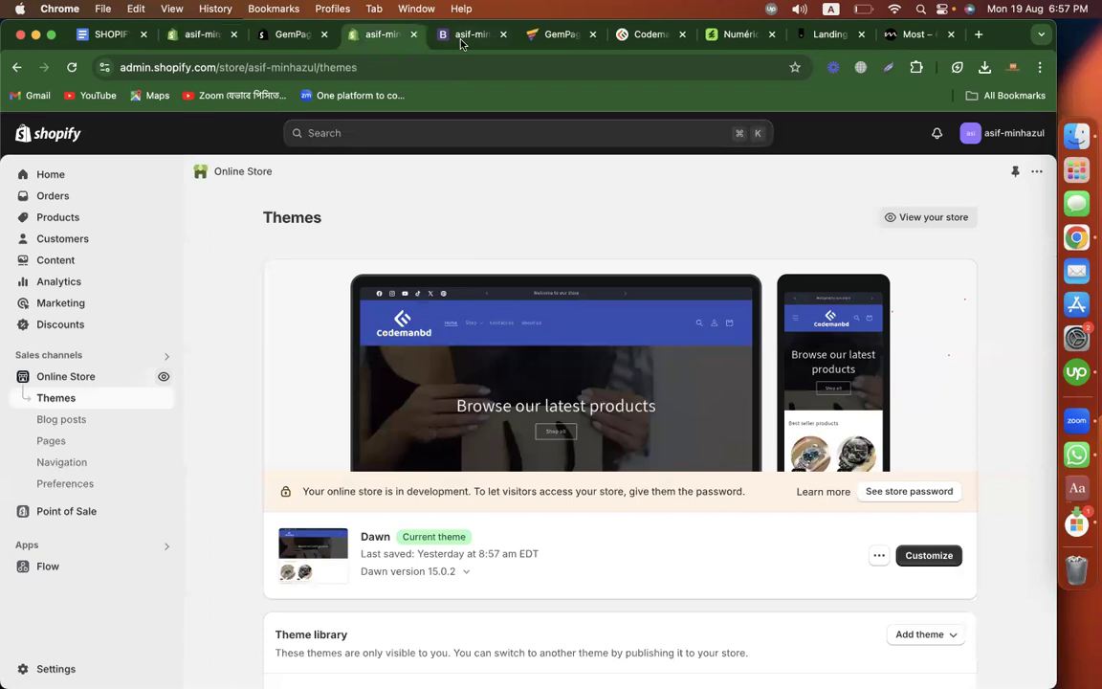
key(ctrl+Tab)
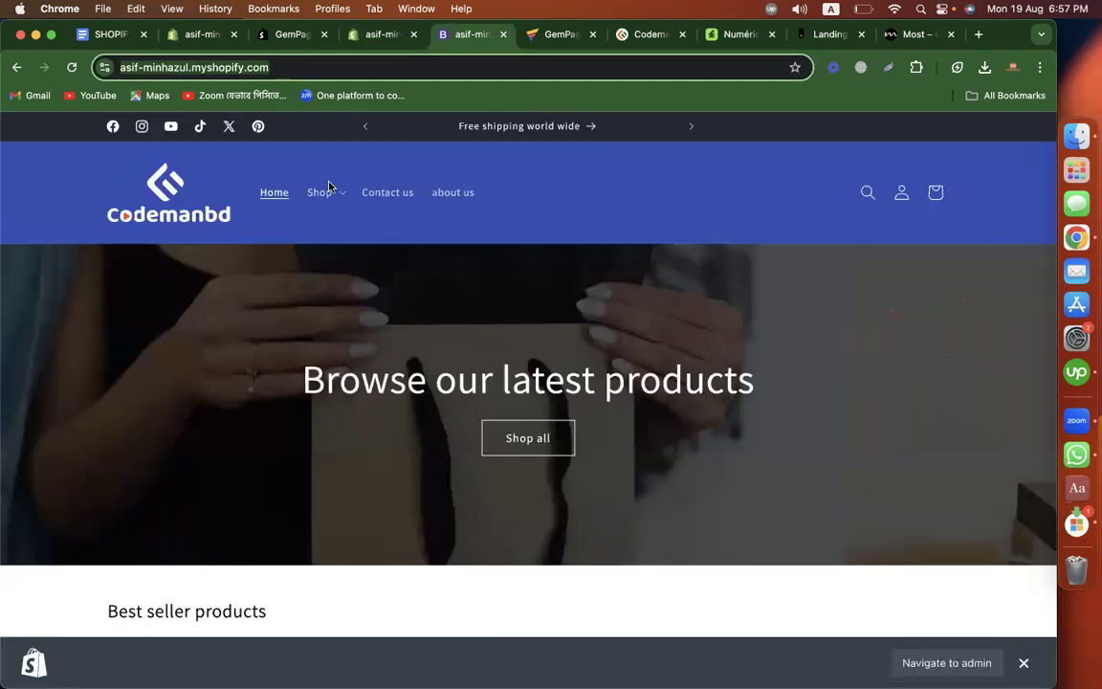
Step: Copy the storefront's address and check the posted home page assignment in Google Classroom before returning to the store
right_click(277, 65)
click(328, 192)
key(super+grave)
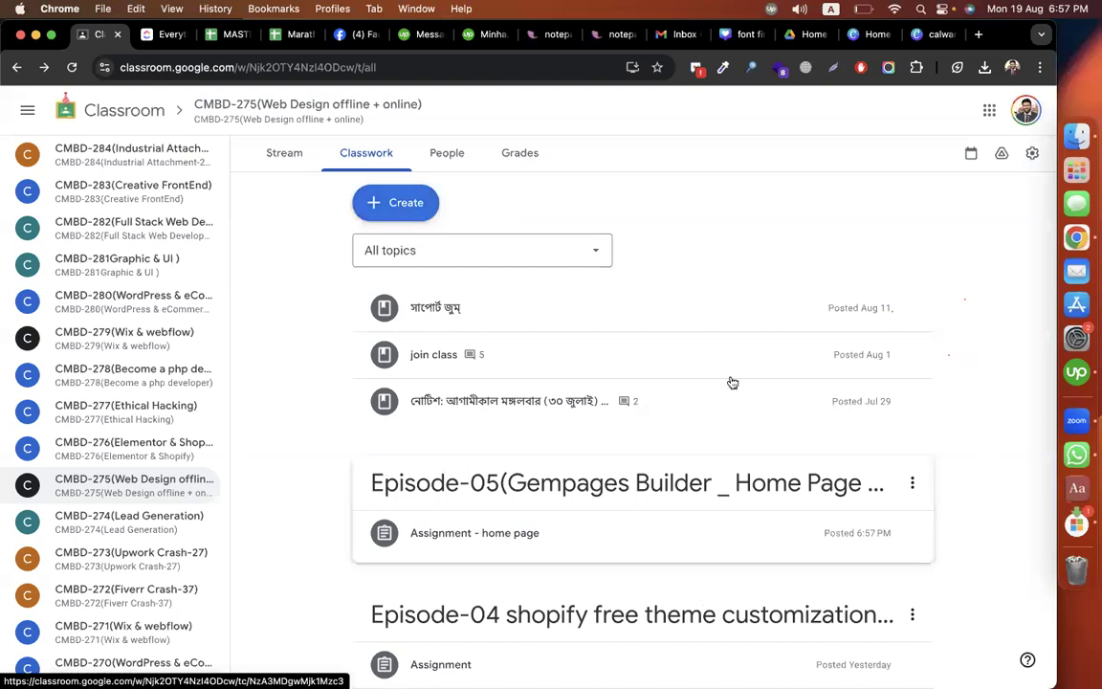
key(ctrl+Right)
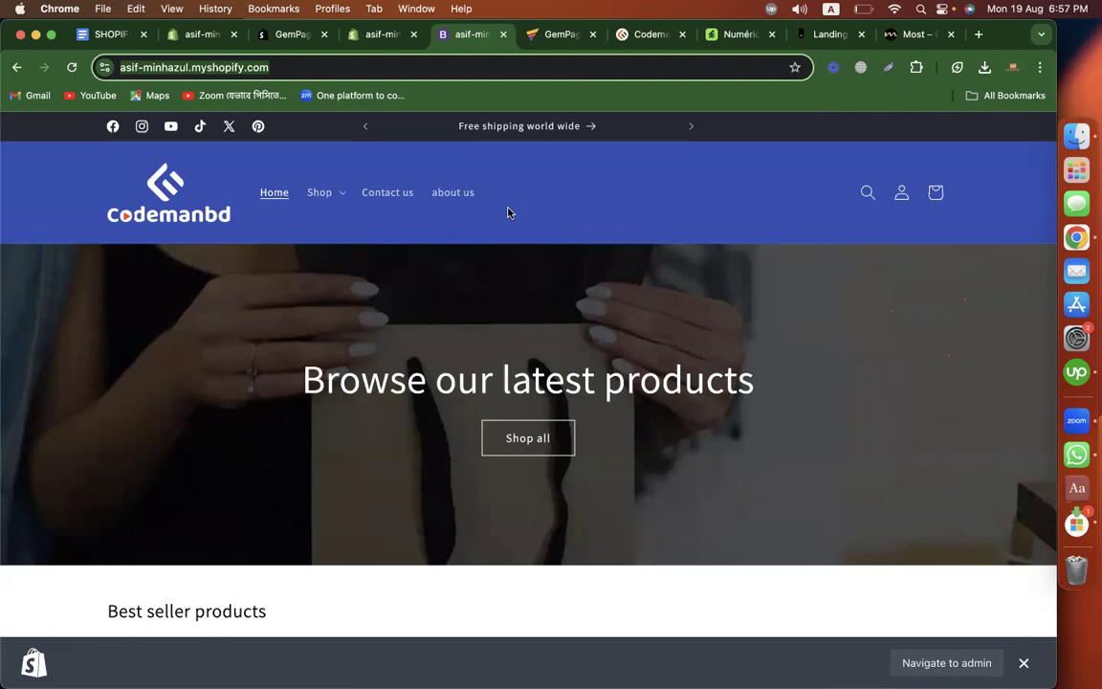
Step: Recheck the store's Themes page and the pending home page replacement in GemPages Builder
click(379, 36)
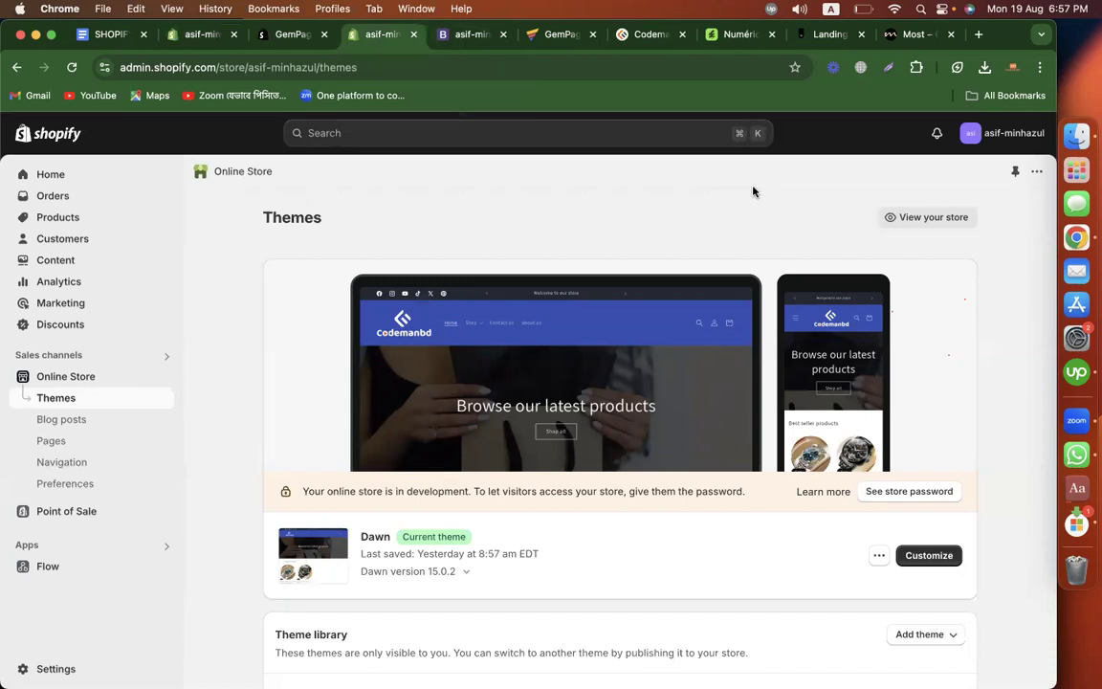
click(204, 39)
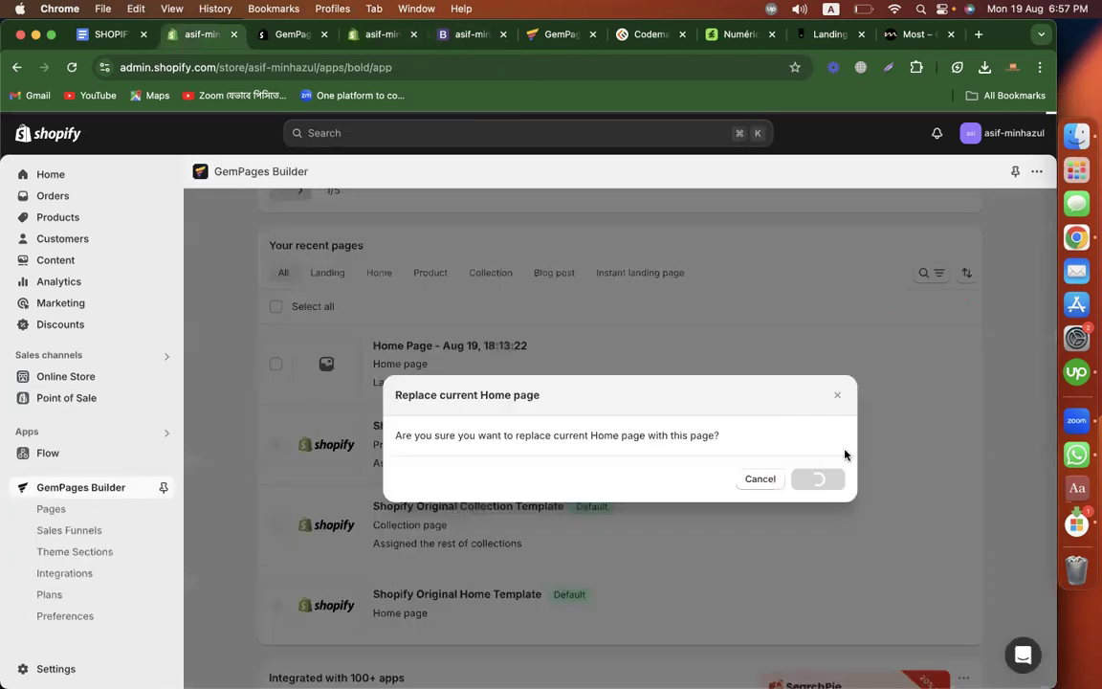
Step: Replace the GemPages app listing with a web search for "partners.shopify" and open the Become a Shopify Partner result
click(254, 39)
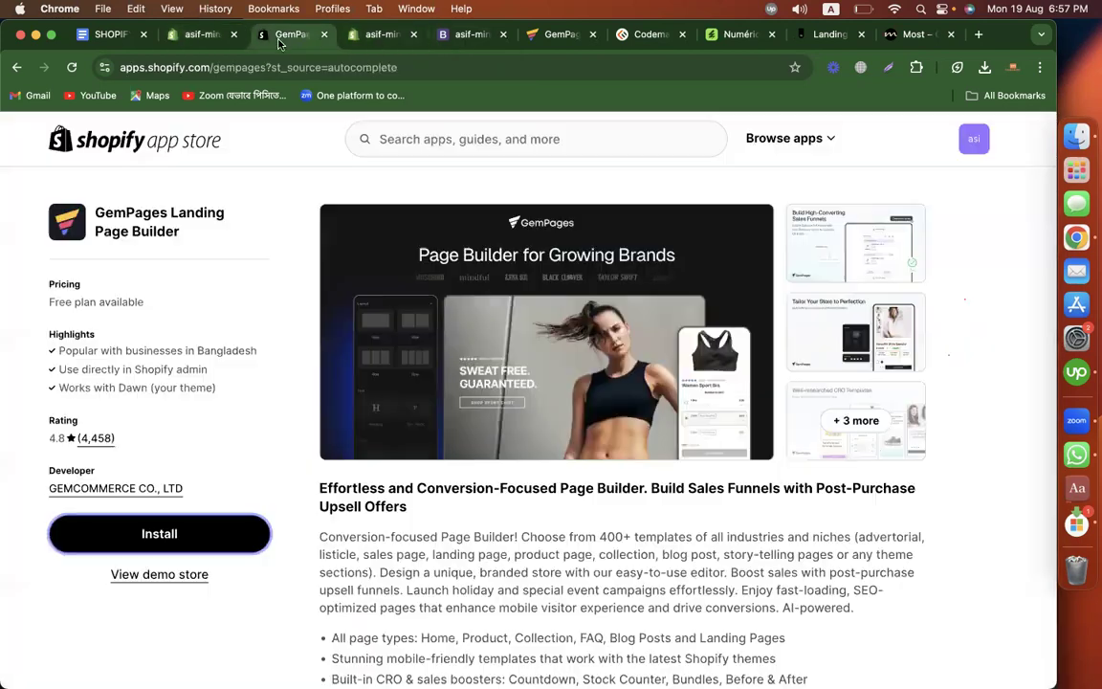
click(383, 67)
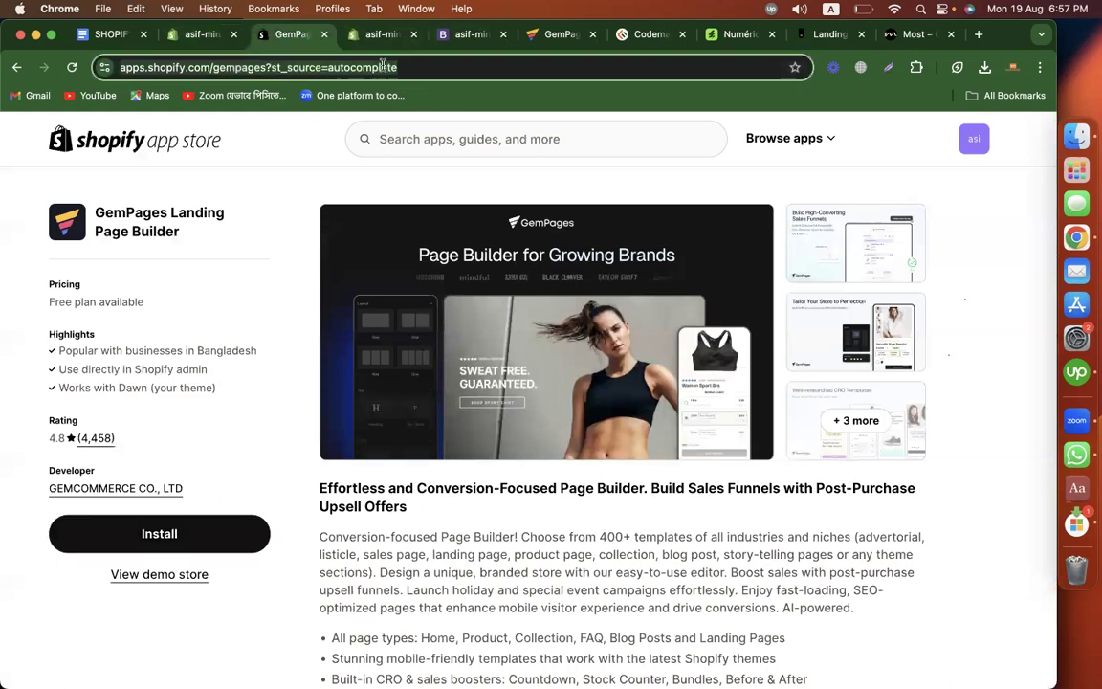
text(part)
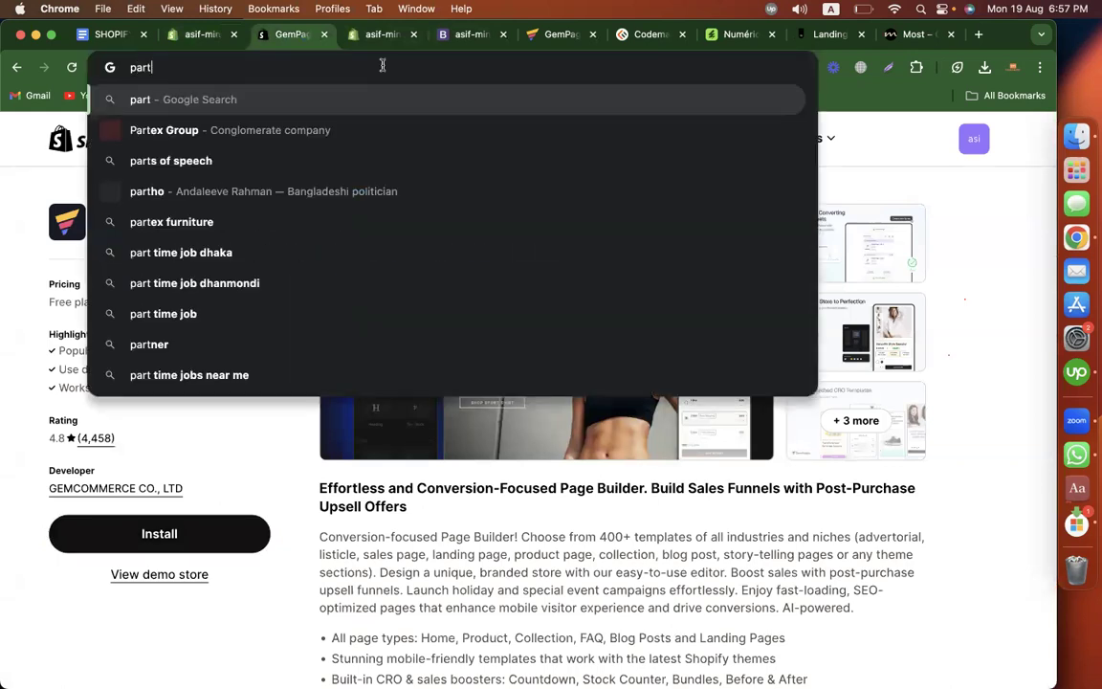
text(ners.)
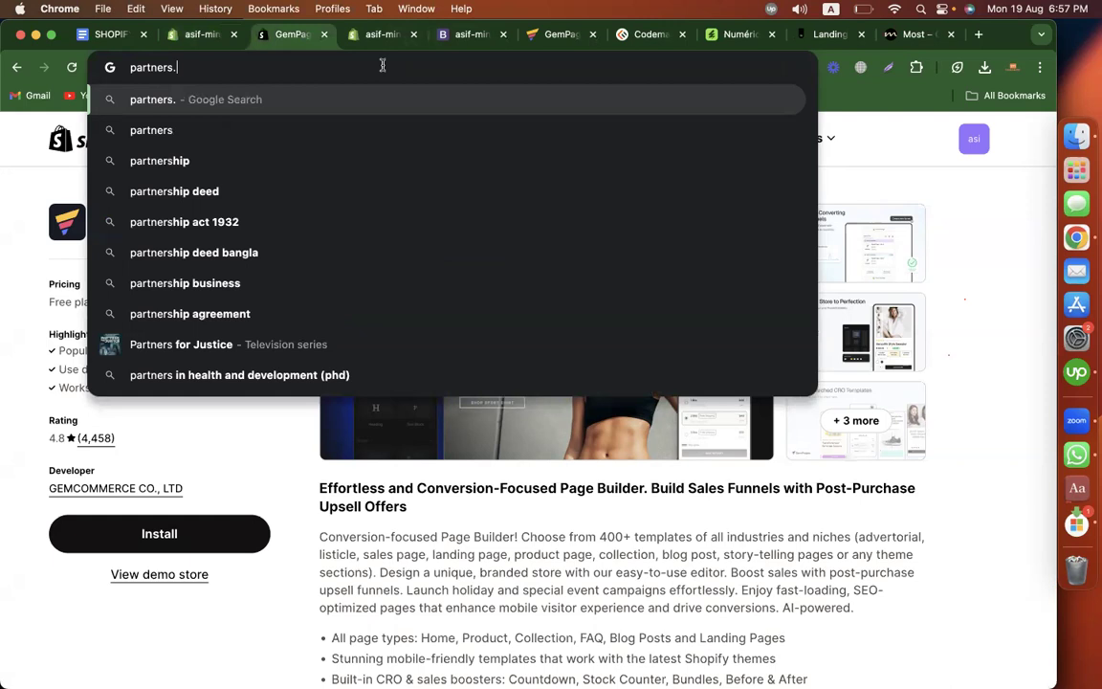
text(shopify)
key(Return)
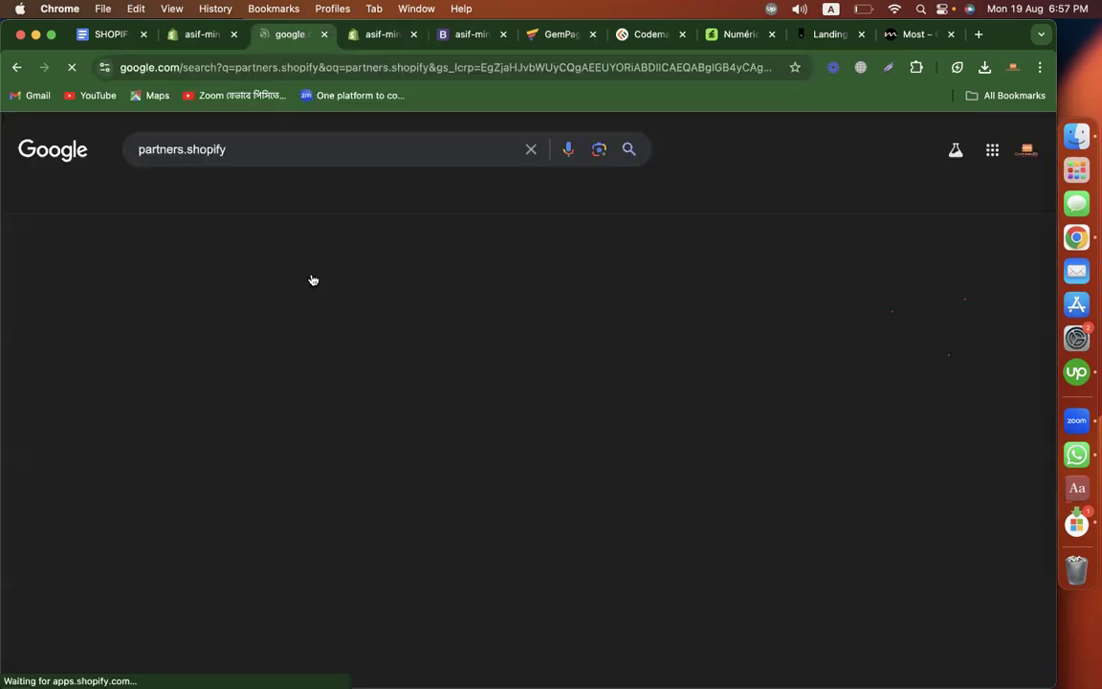
click(272, 281)
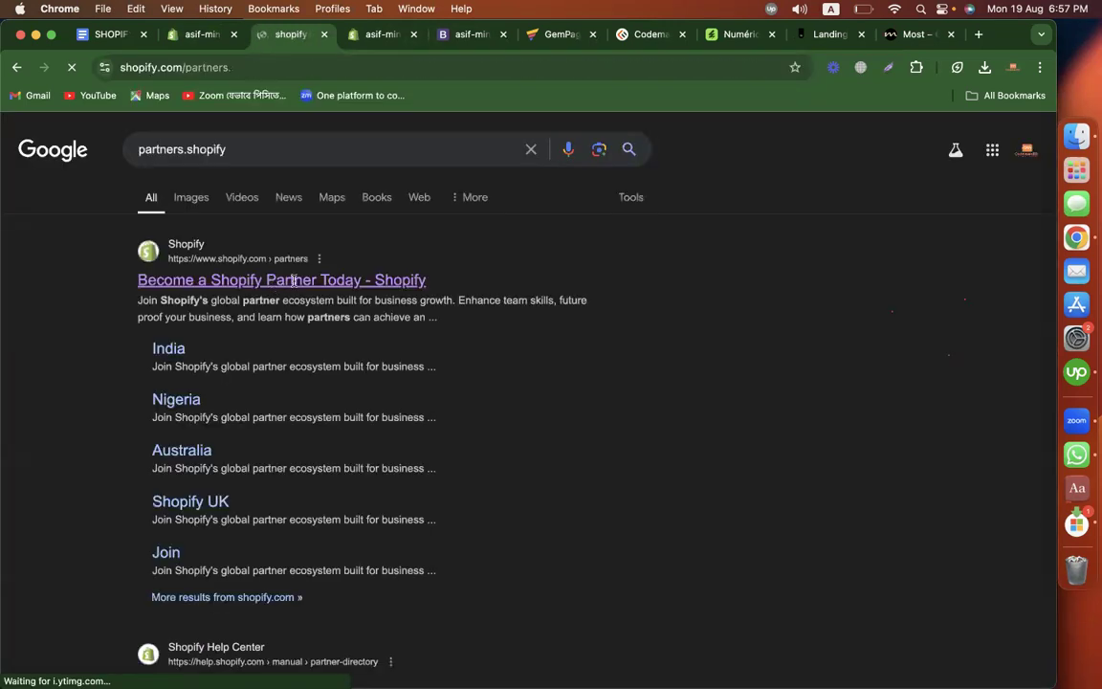
Step: Log in to Shopify Partners with the existing account and open the list of stores
click(888, 140)
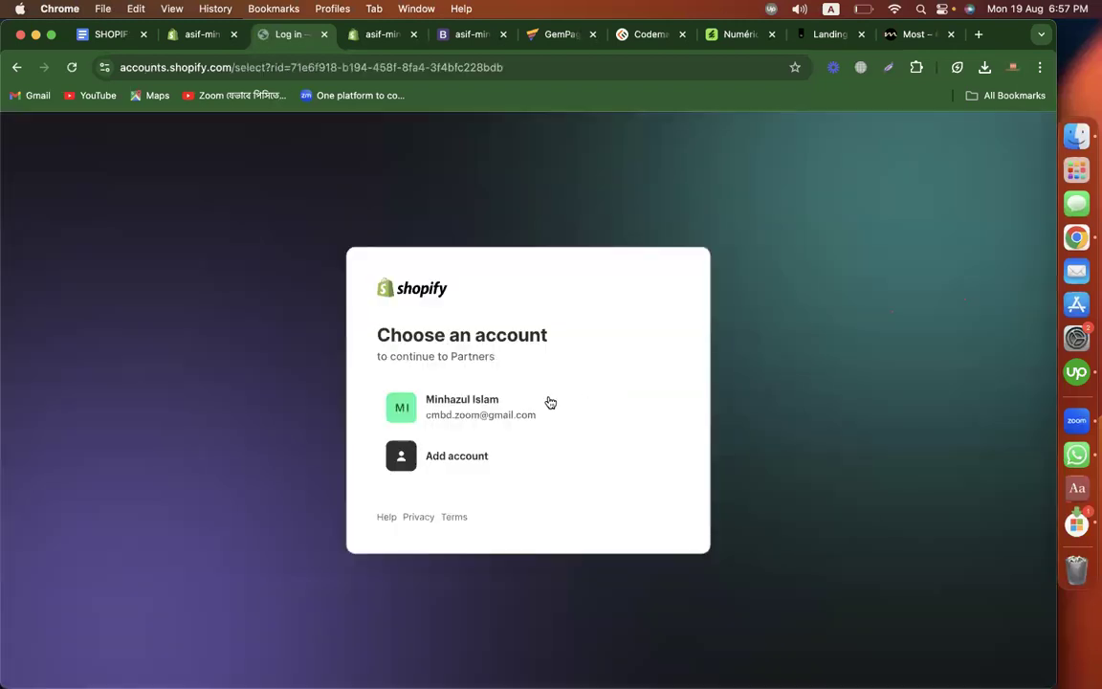
click(550, 402)
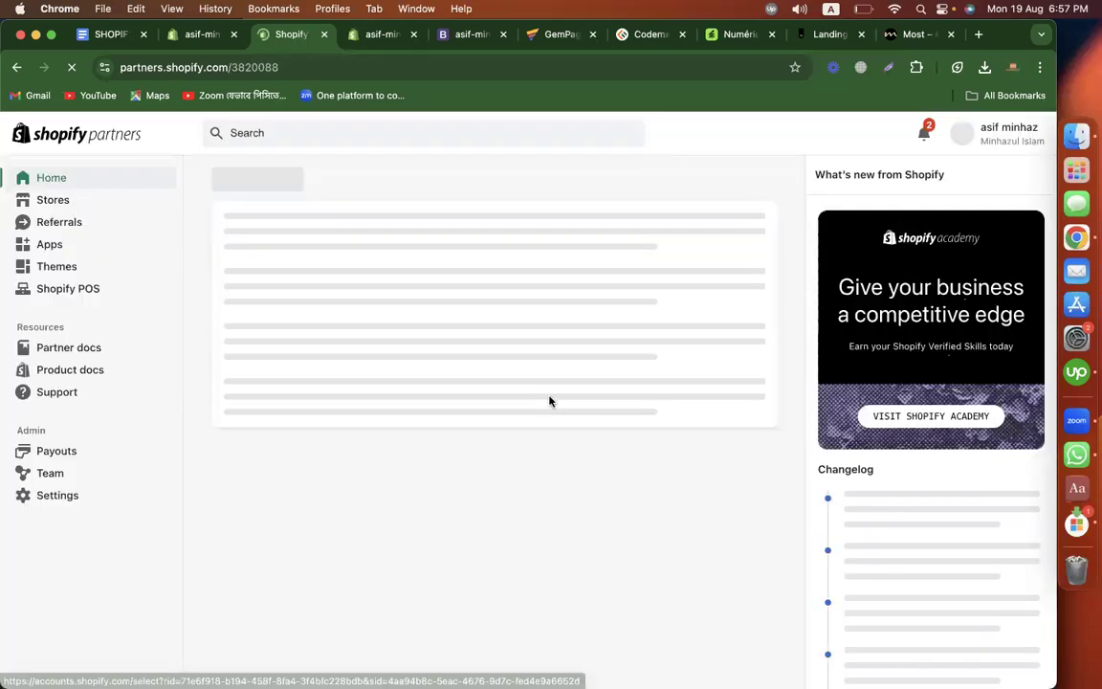
click(53, 201)
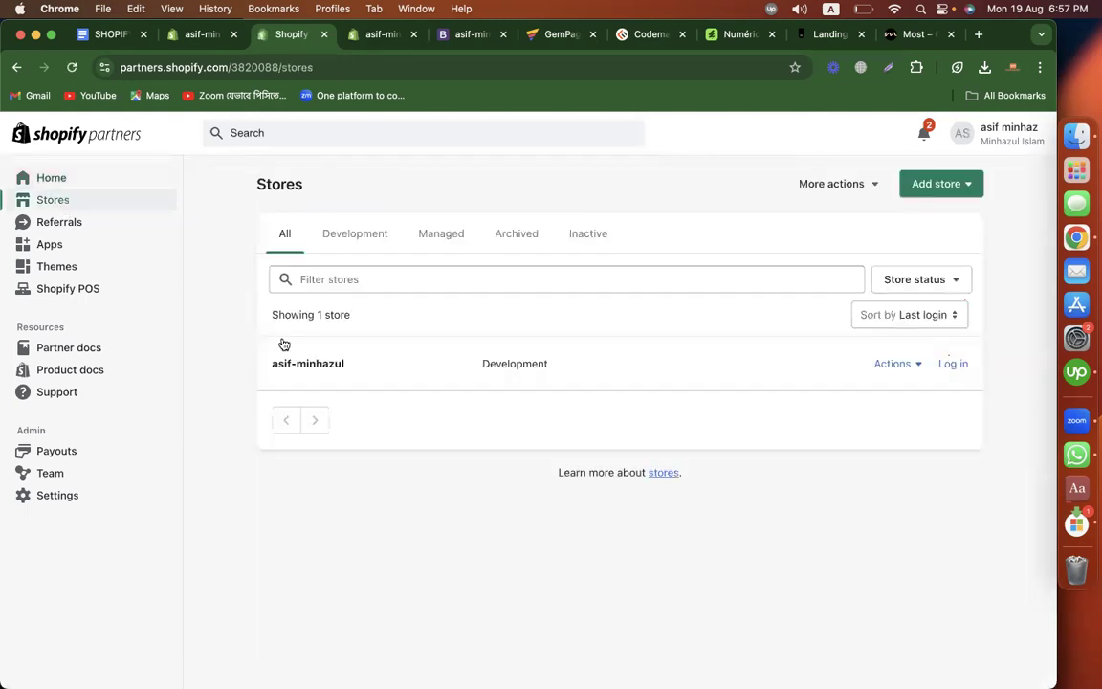
Step: Start a new development store for a client and enter a store name combining the owner's names with the digit 2
click(925, 184)
click(886, 223)
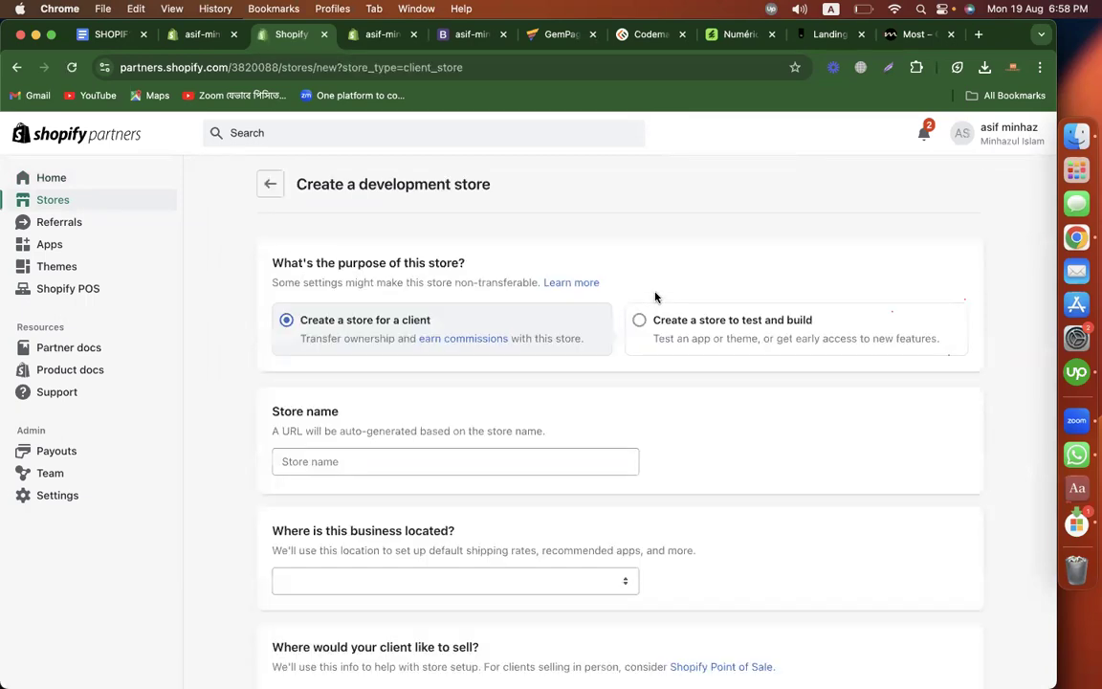
click(464, 462)
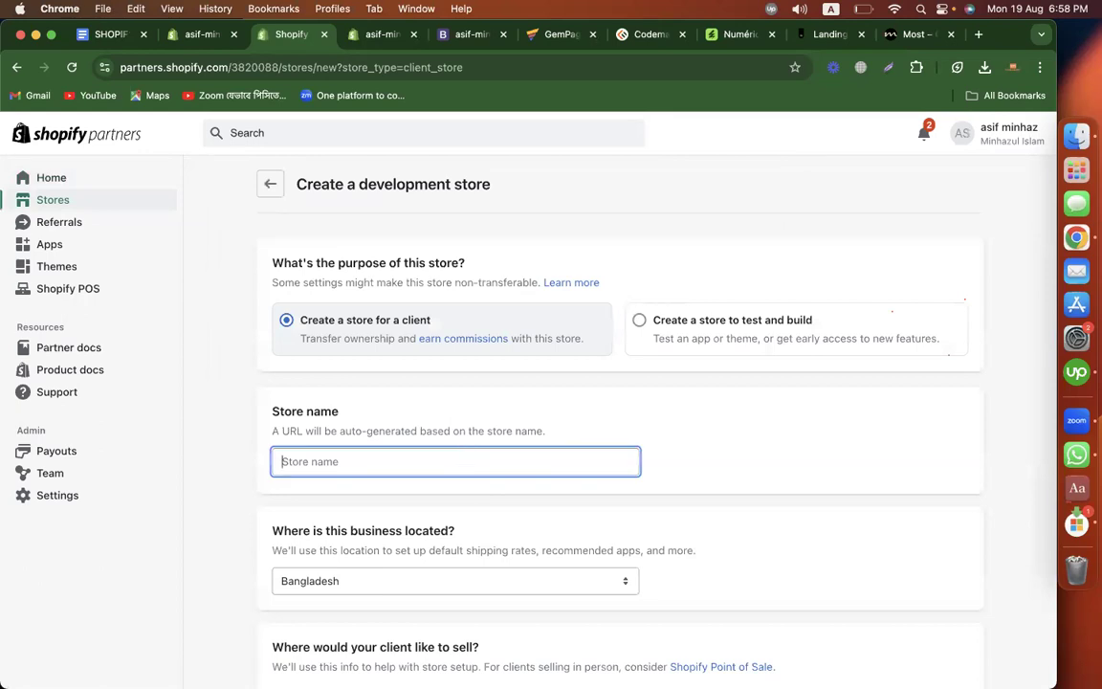
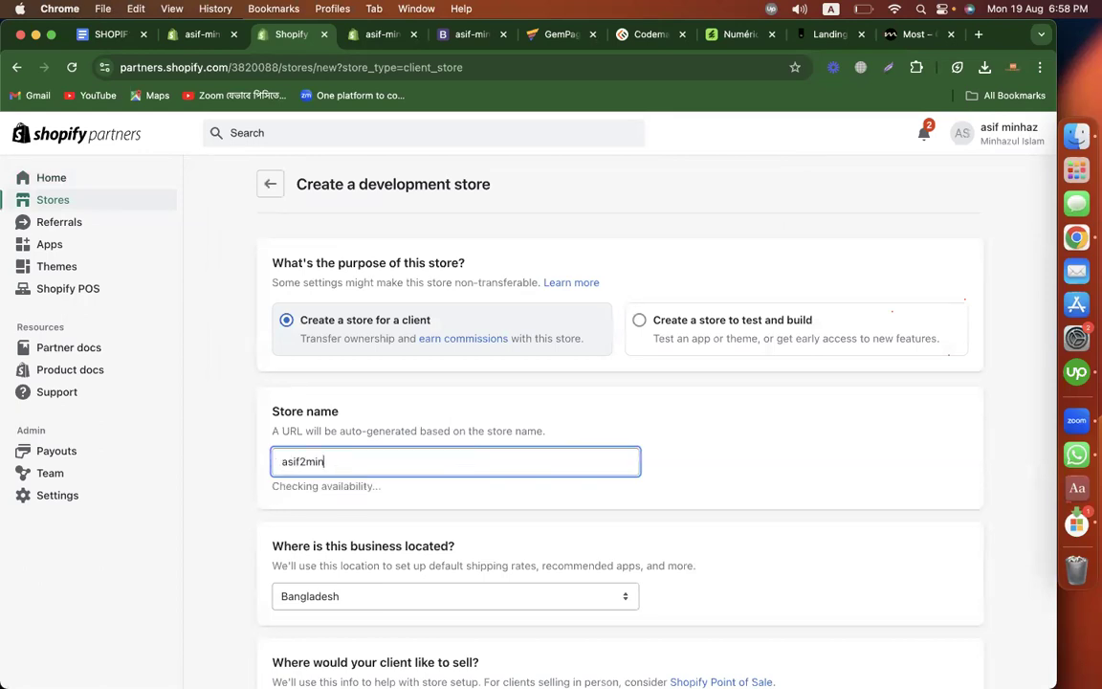
click(792, 458)
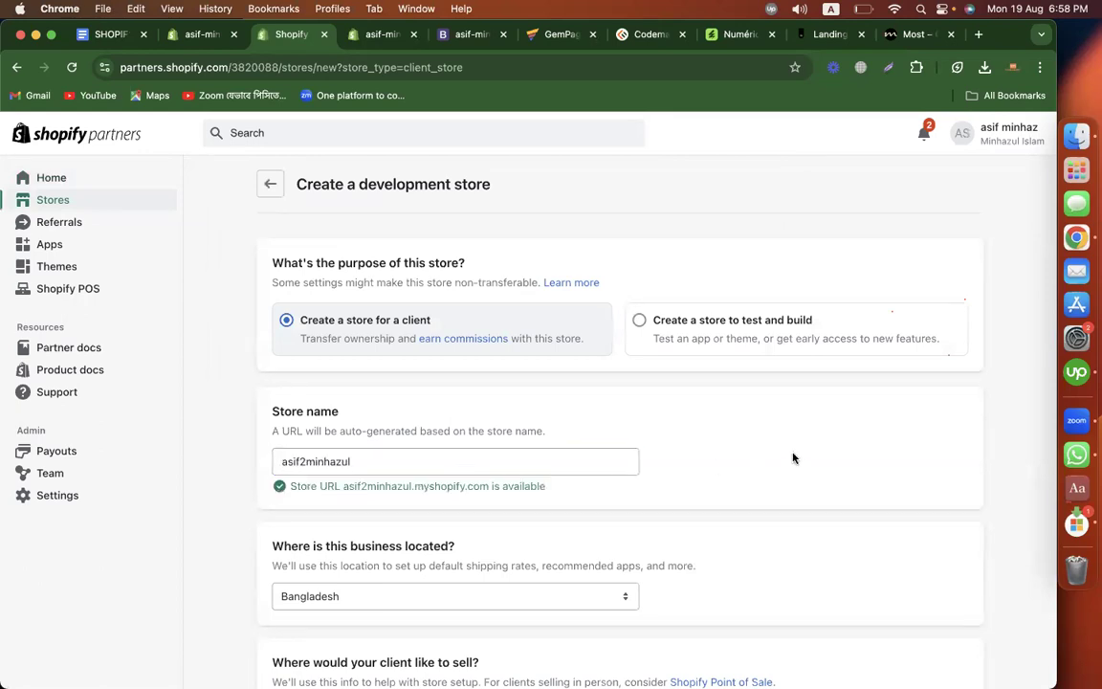
Step: Select Online as where the client would like to sell and review the development store form
scroll(792, 458, down, 5)
click(279, 377)
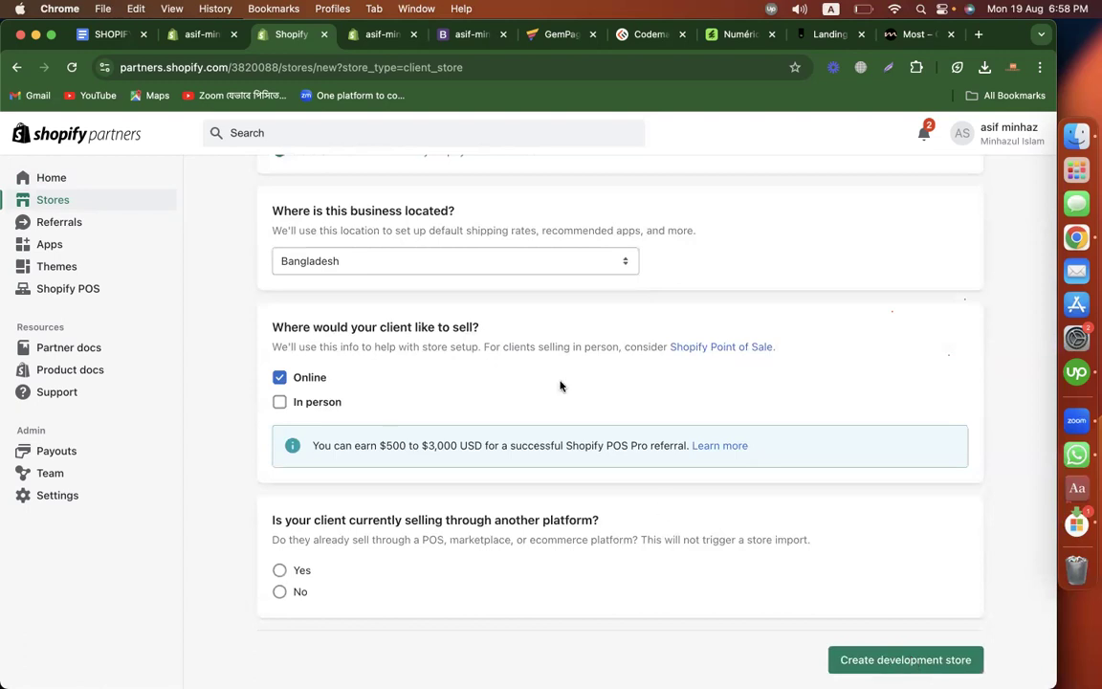
scroll(560, 386, up, 1)
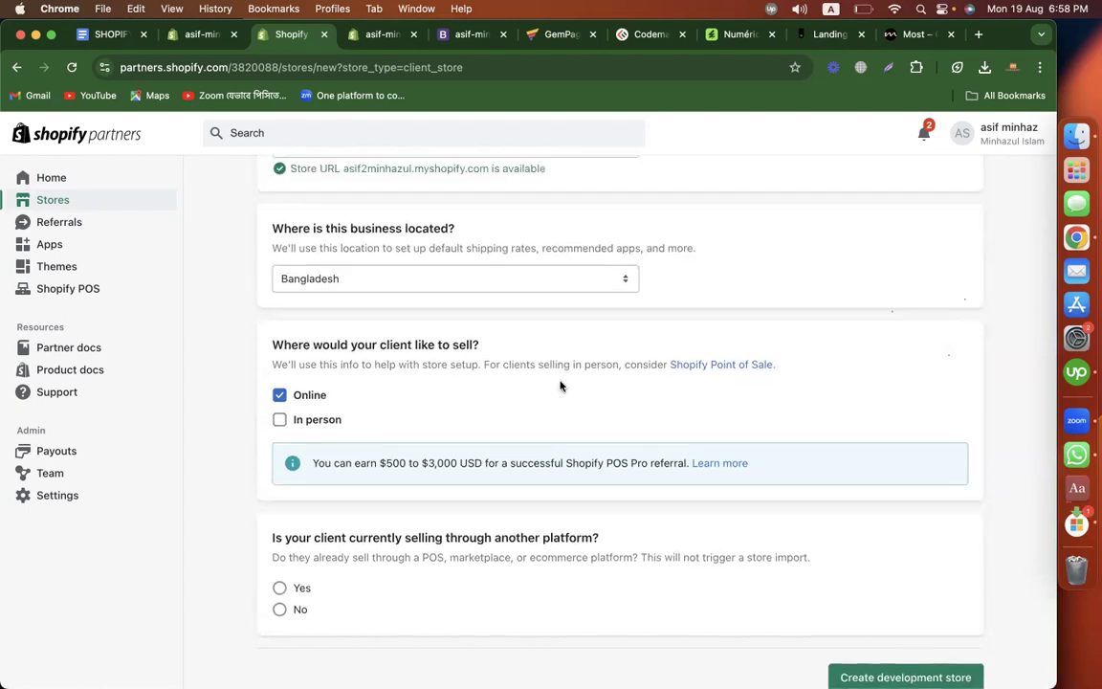
scroll(561, 386, up, 5)
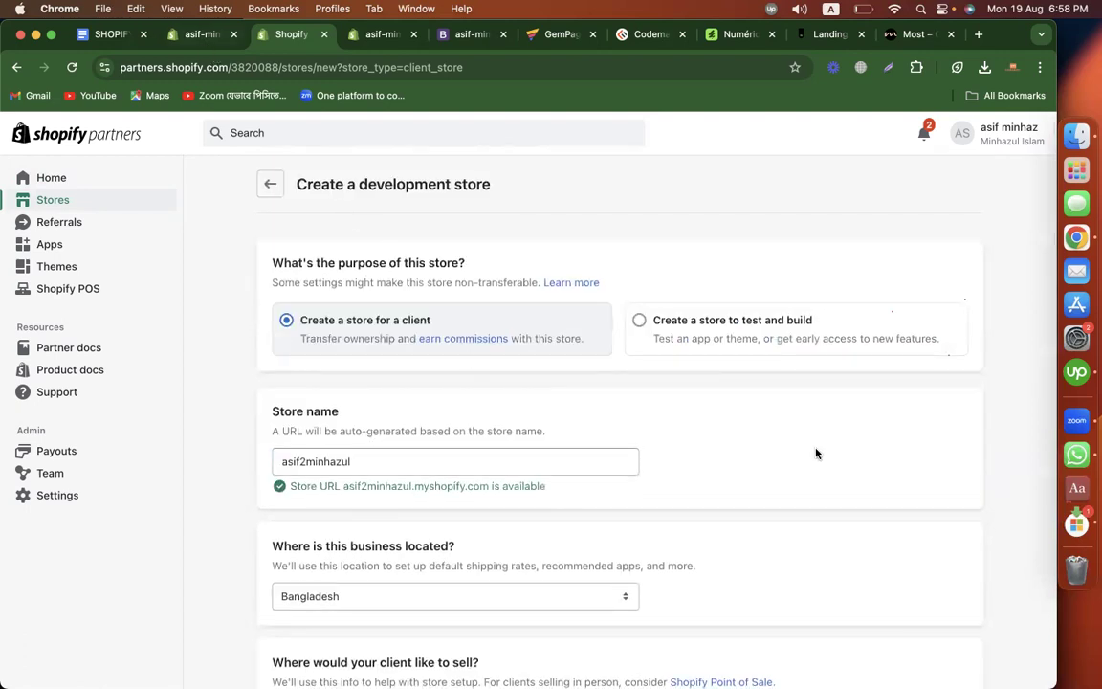
Step: Return to GemPages Builder and confirm replacing the current home page with Home Page - Aug 19, 18:13:22
key(ctrl+shift+Tab)
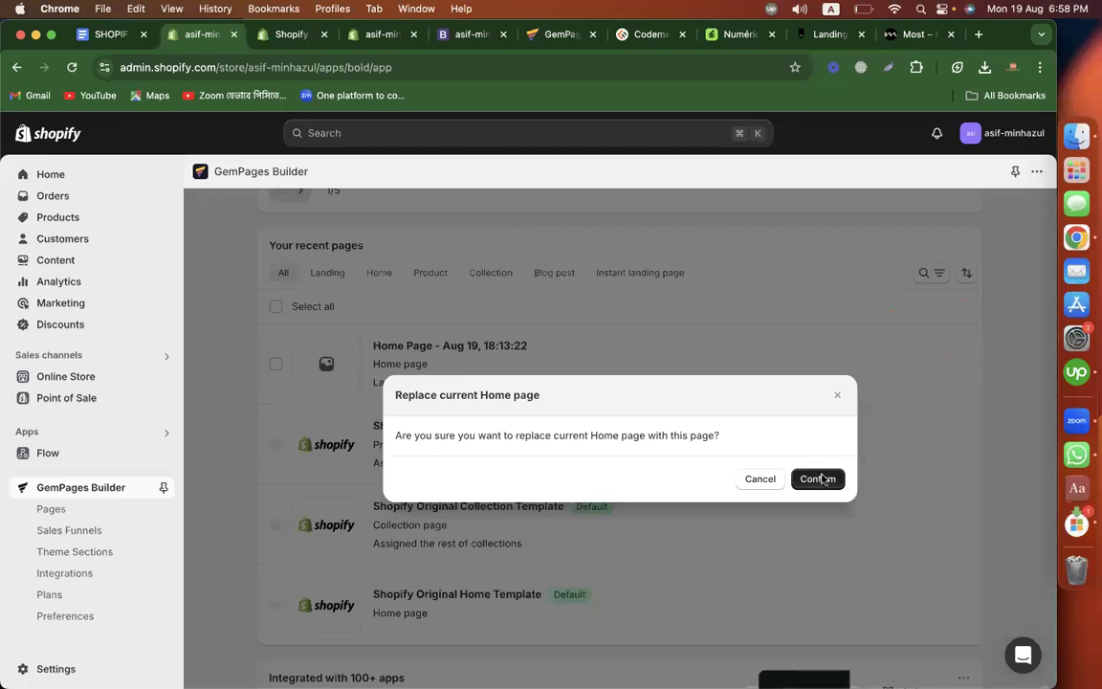
click(819, 478)
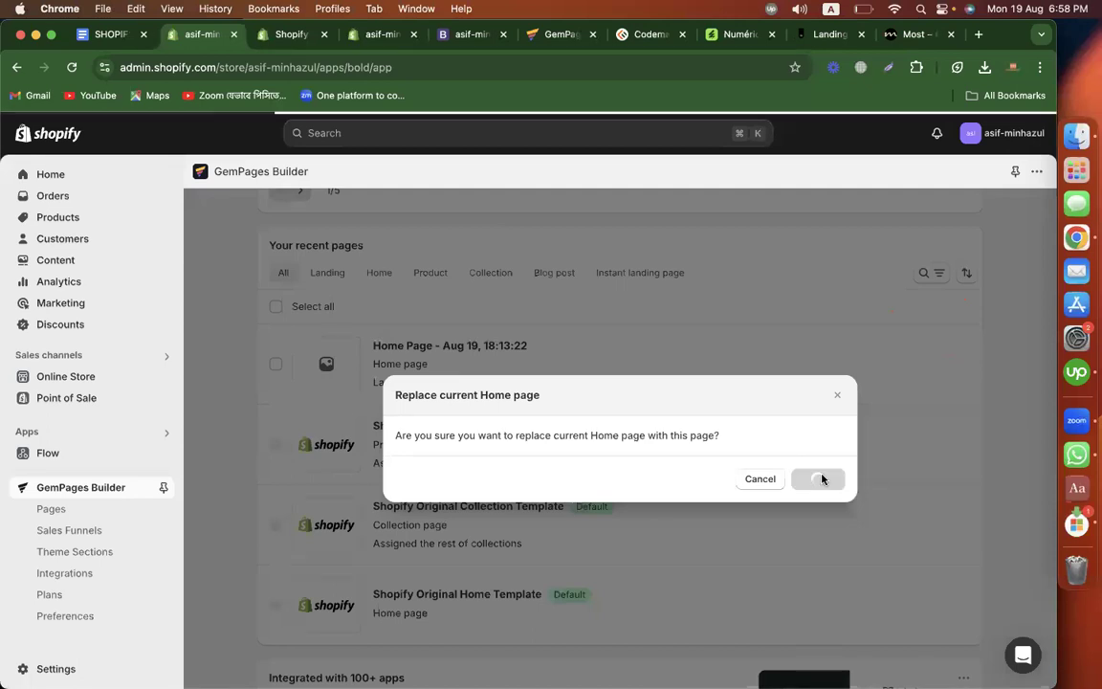